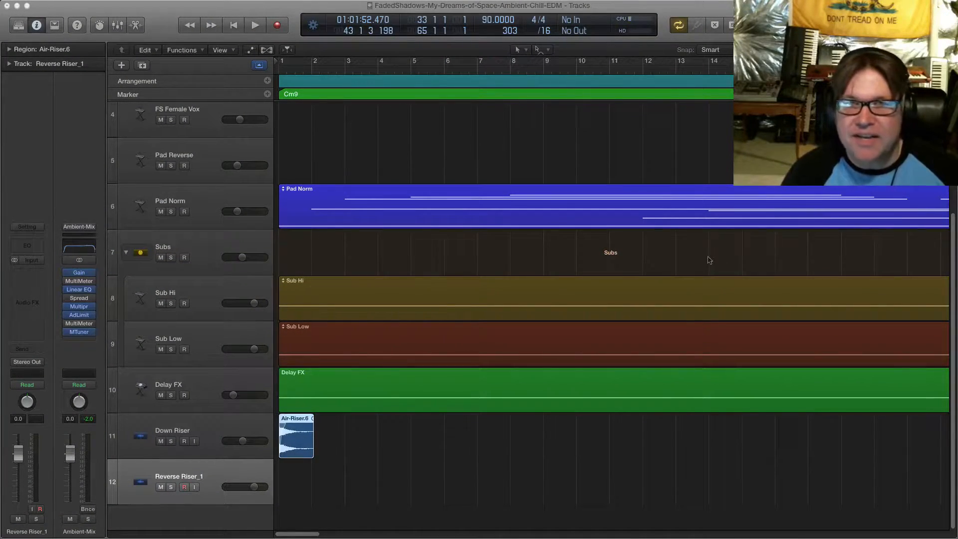
Examine the whole song arrangement across all twelve tracks, from the Intro through Chorus 2
scroll(592, 255, down, 1)
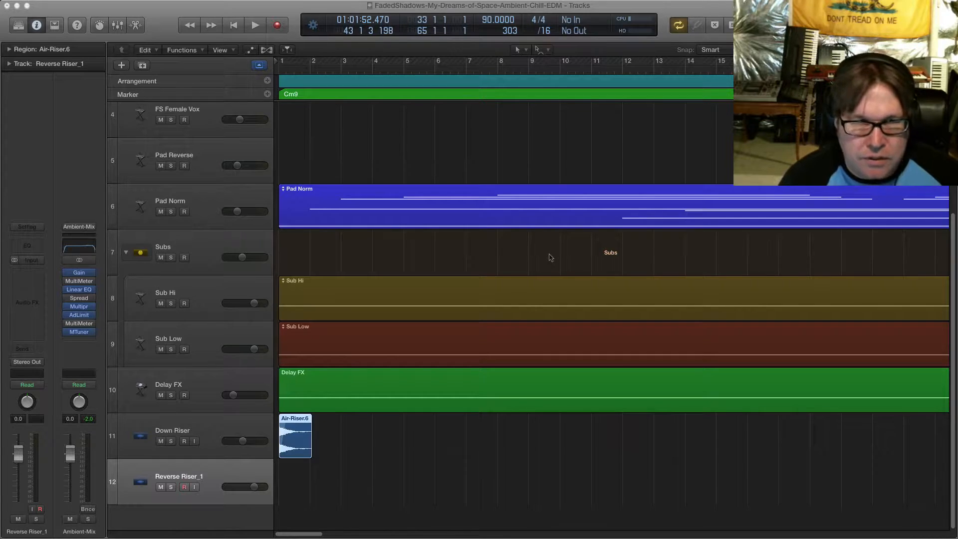
key(super+Right)
key(super+Right)
key(super+Right)
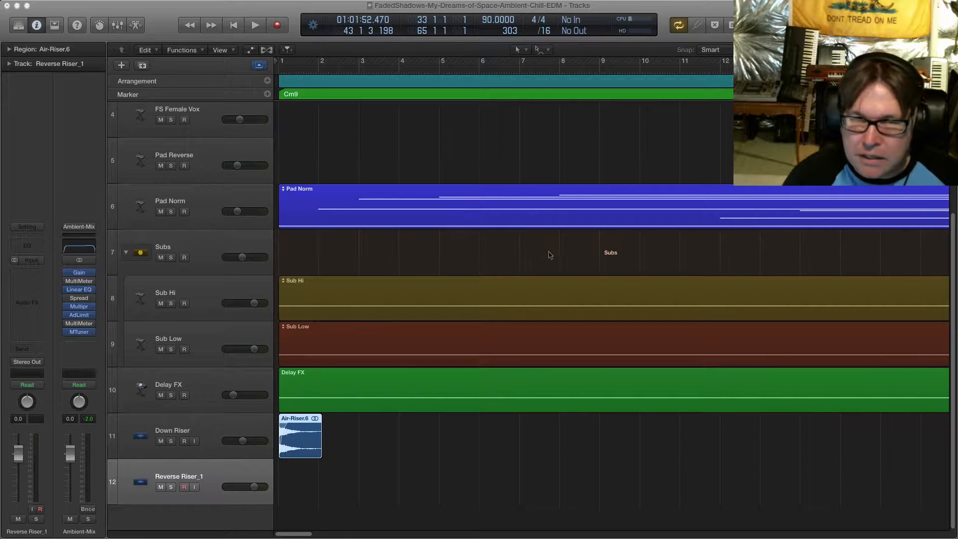
scroll(523, 250, up, 5)
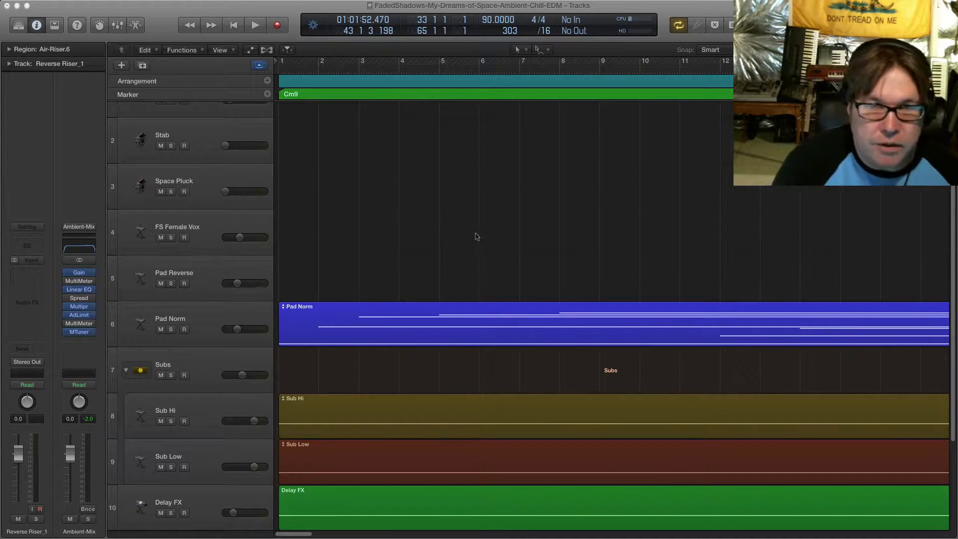
key(super+Up)
key(super+Up)
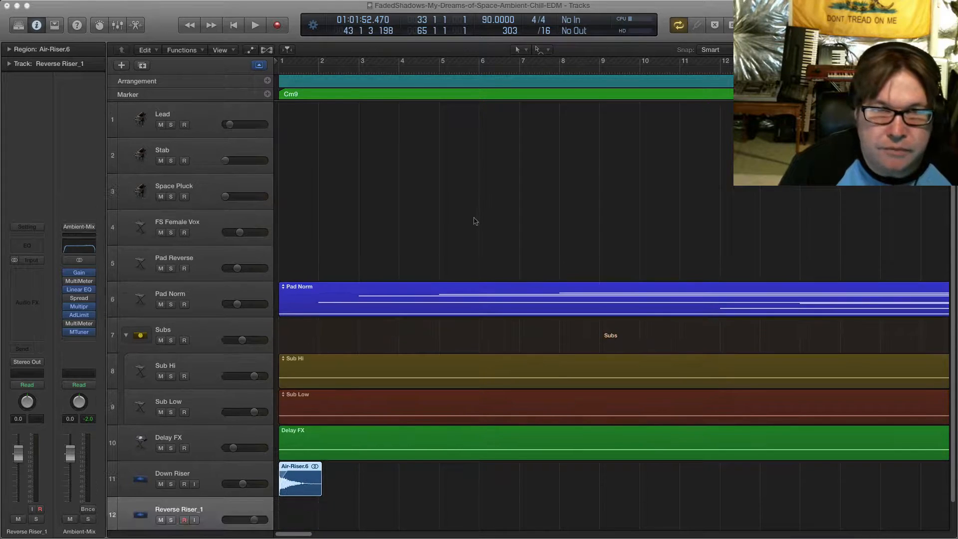
key(super+Left)
key(super+Left)
key(super+Left)
key(super+Left)
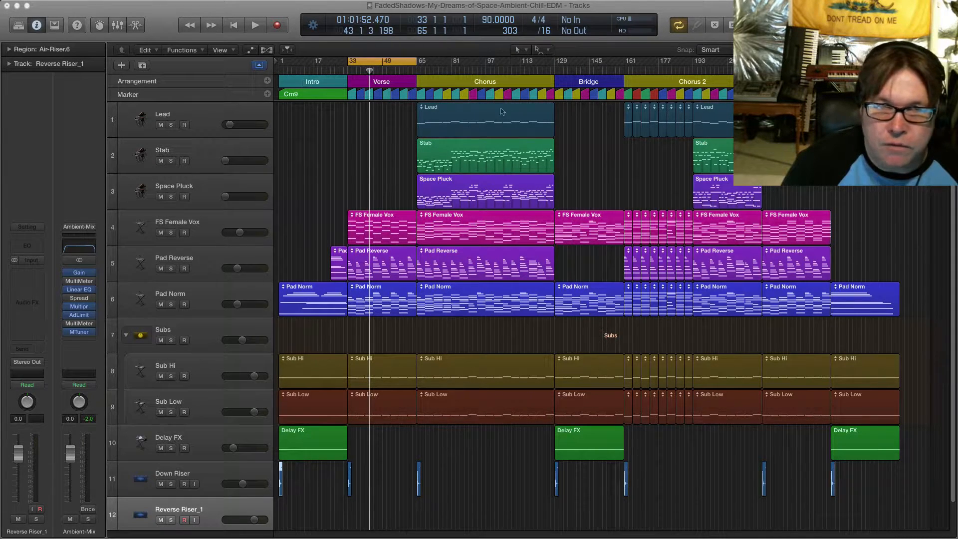
key(super+Right)
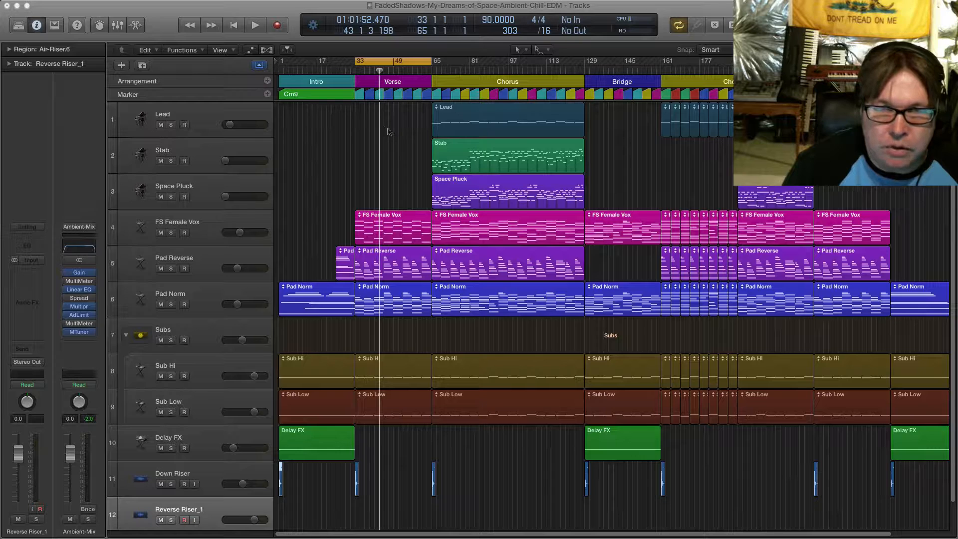
Clear the region selection and examine the Intro, Verse and Chorus regions together with their chord markers
key(super+Right)
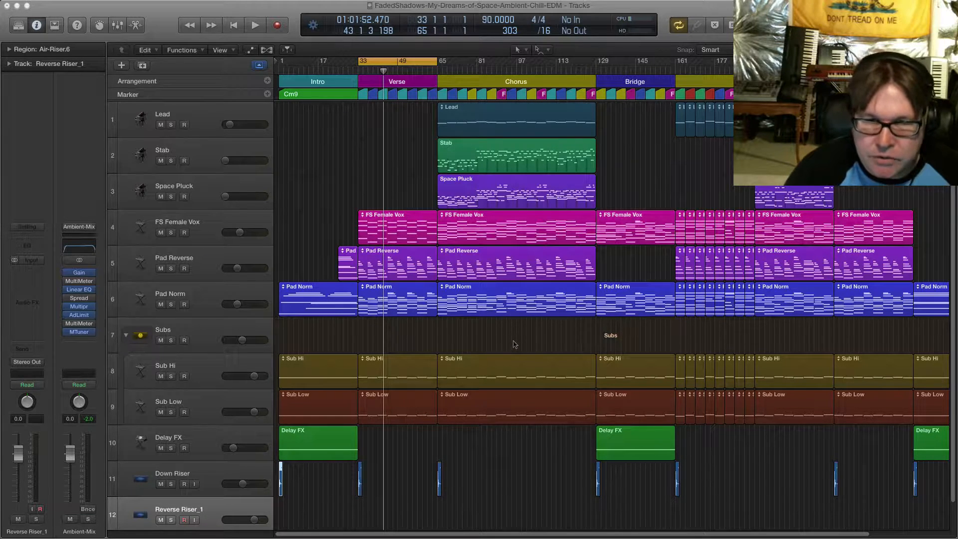
scroll(521, 344, down, 1)
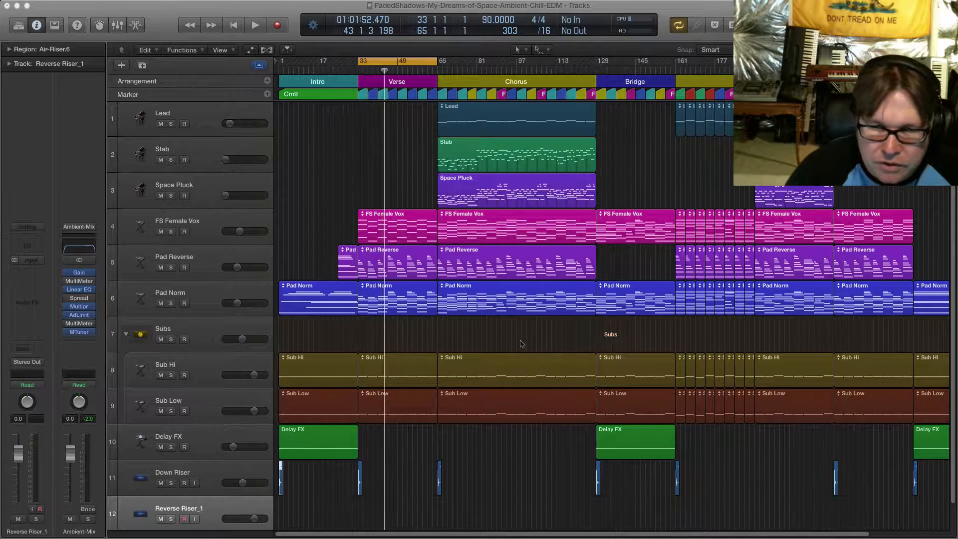
key(super+Right)
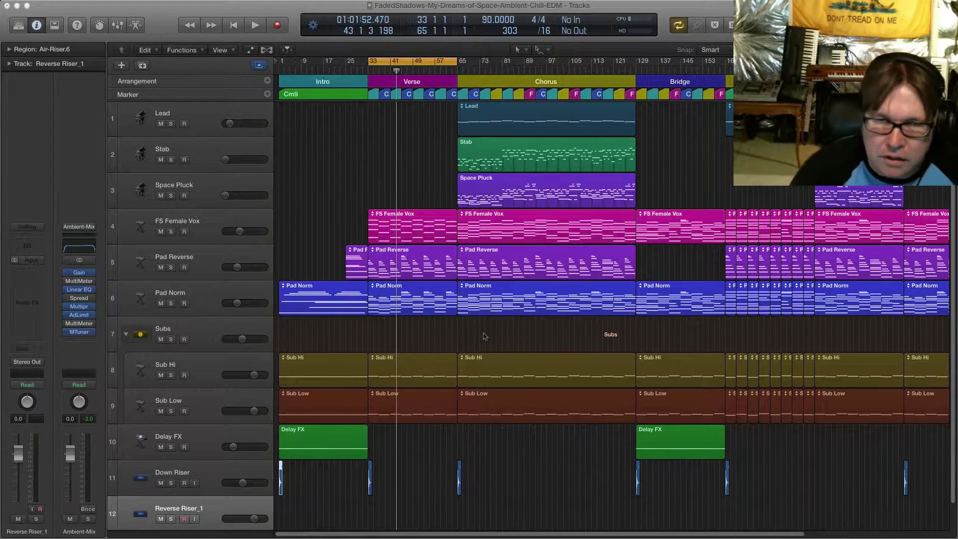
key(super+Right)
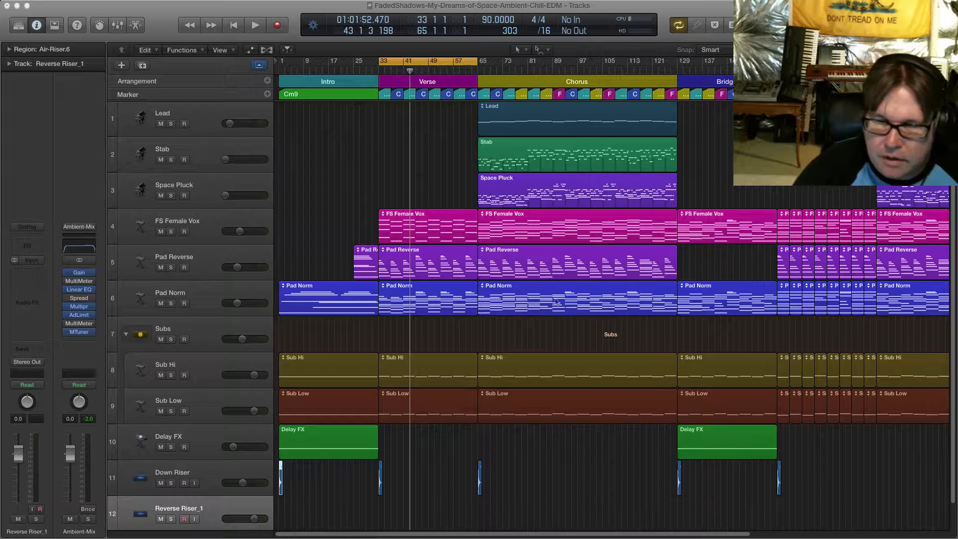
scroll(568, 322, up, 1)
scroll(568, 322, up, 2)
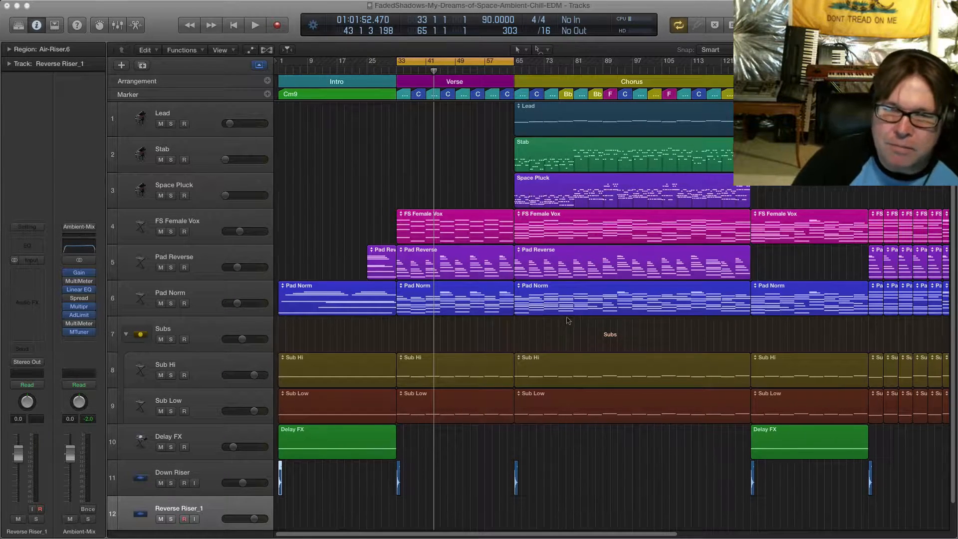
scroll(566, 319, down, 1)
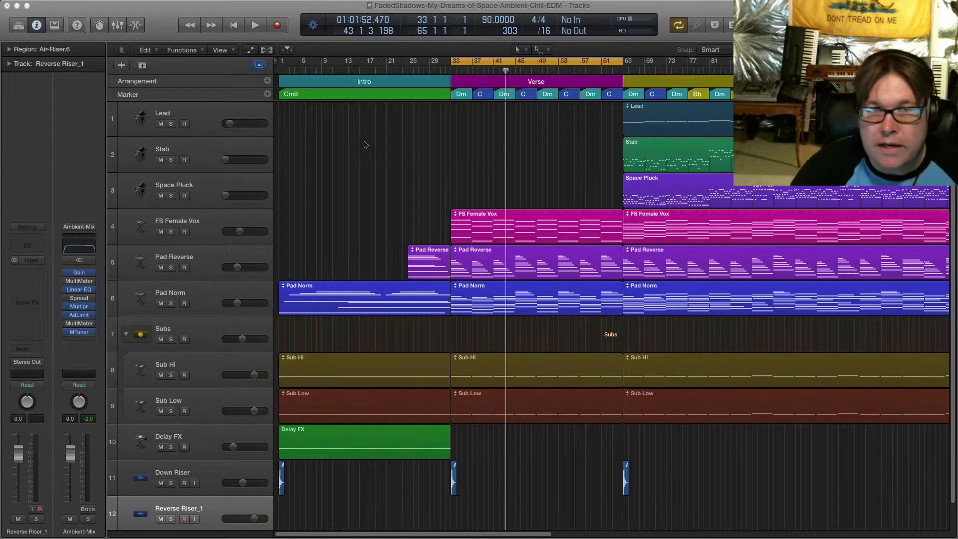
click(367, 143)
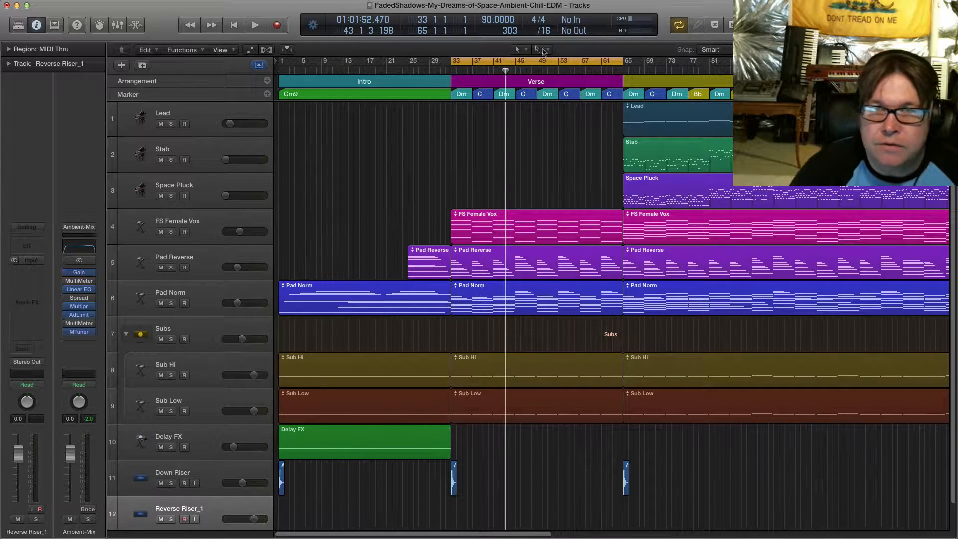
key(super+Right)
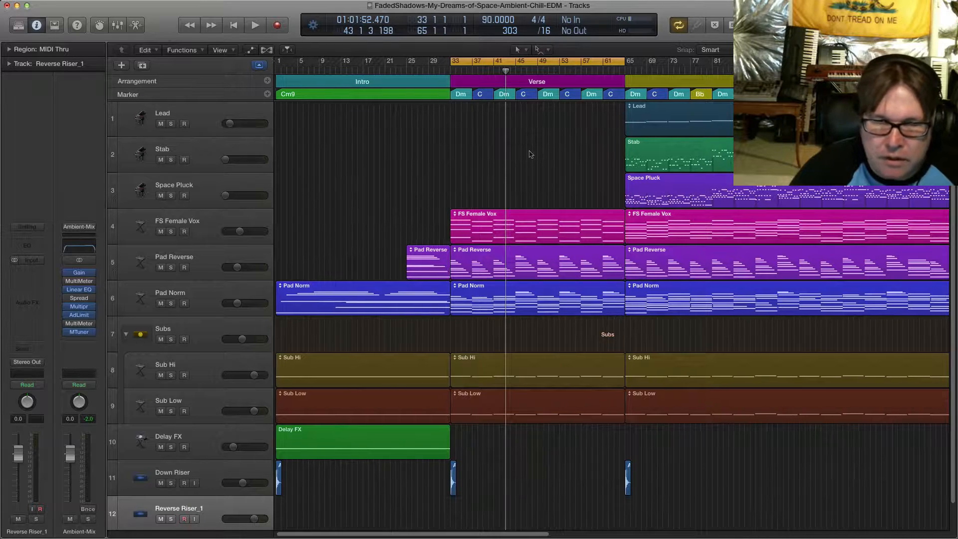
key(super+Right)
key(super+Right)
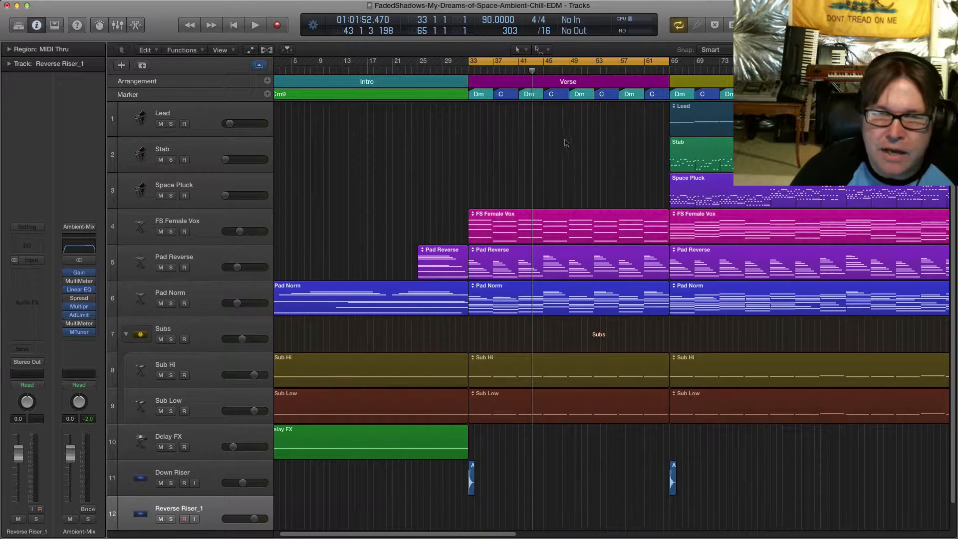
scroll(549, 149, up, 1)
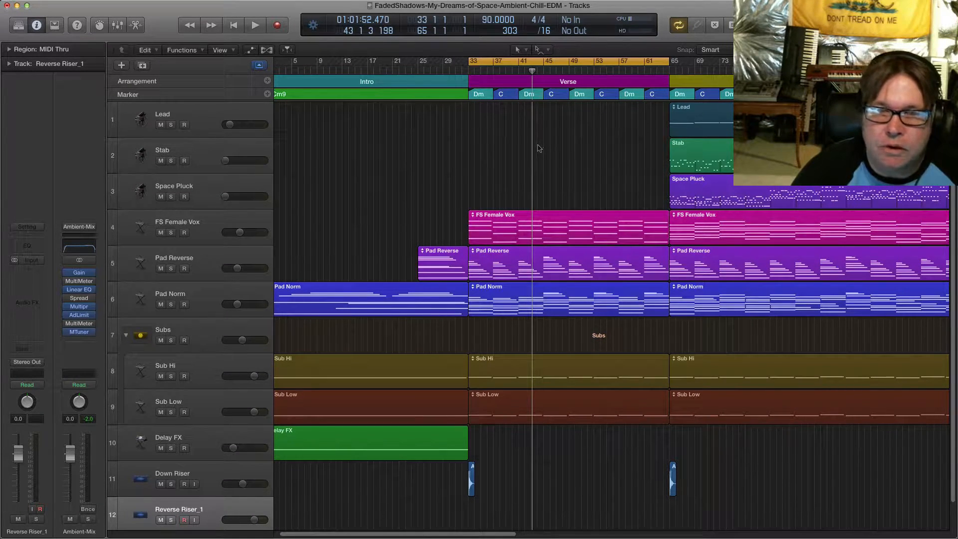
key(super+Left)
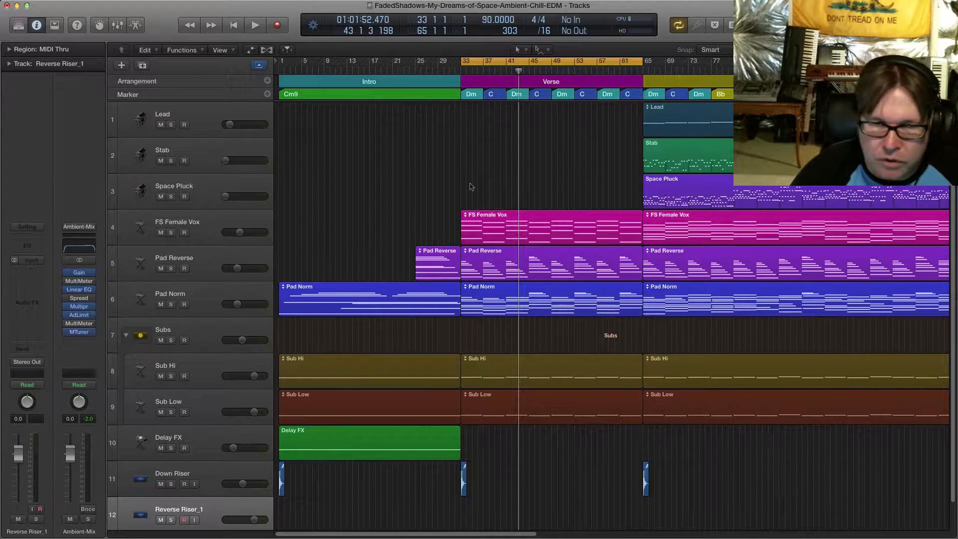
key(super+Right)
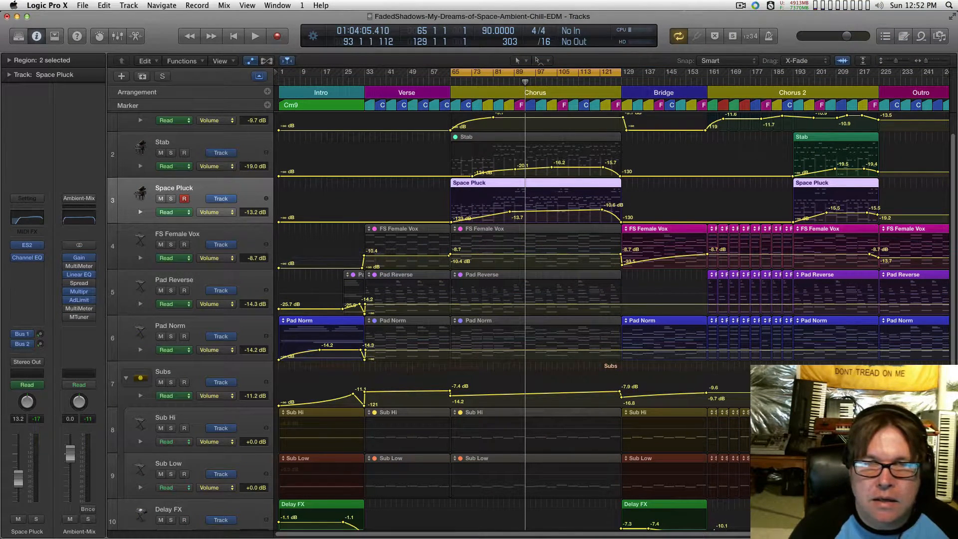
Examine the tracks' volume automation curves section by section, from the Intro through Outro 2
key(super+Right)
key(super+Right)
key(super+Right)
scroll(611, 321, left, 10)
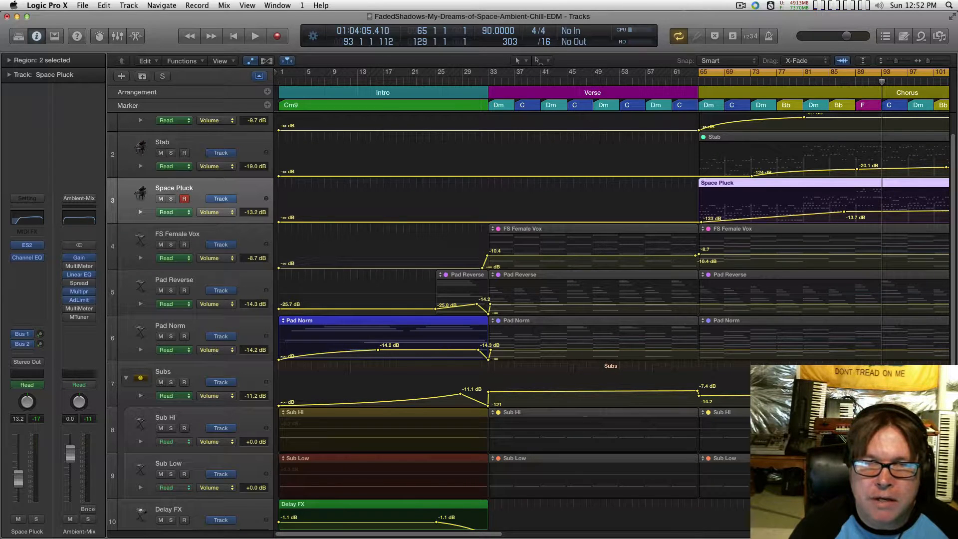
scroll(611, 320, right, 9)
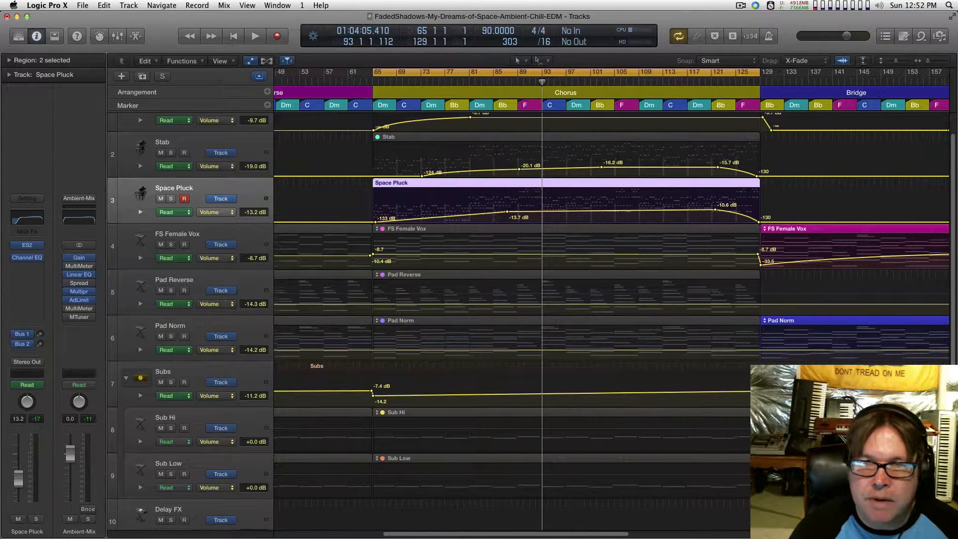
scroll(611, 321, right, 12)
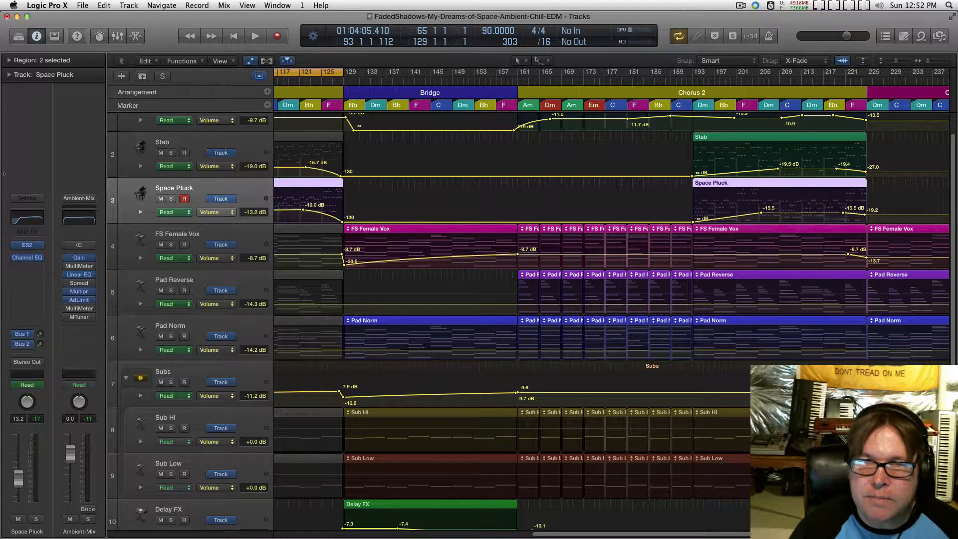
scroll(611, 321, right, 5)
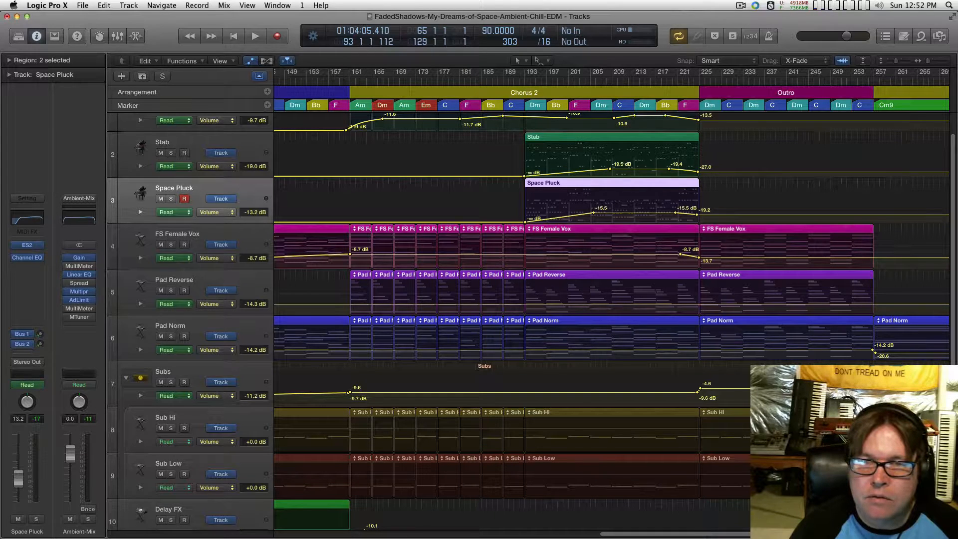
scroll(611, 299, right, 1)
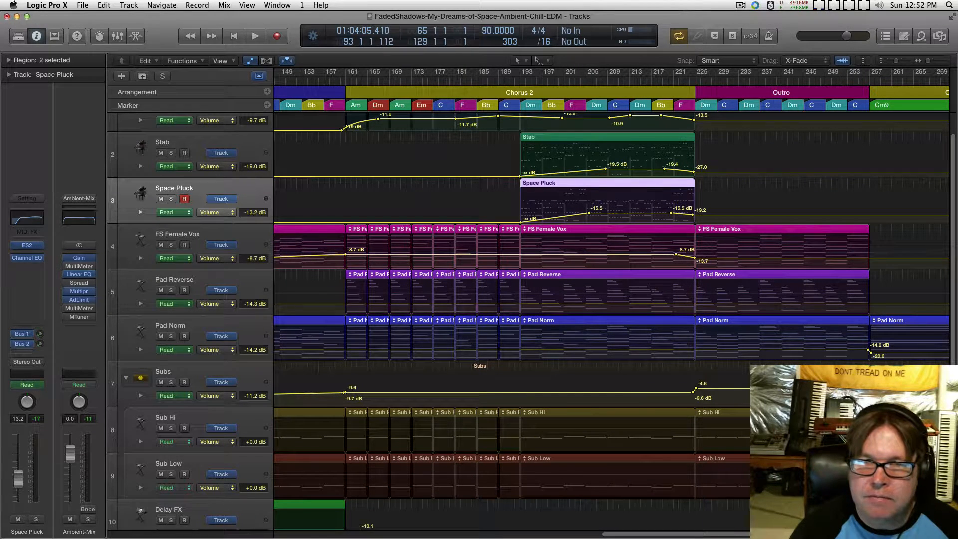
scroll(611, 299, right, 2)
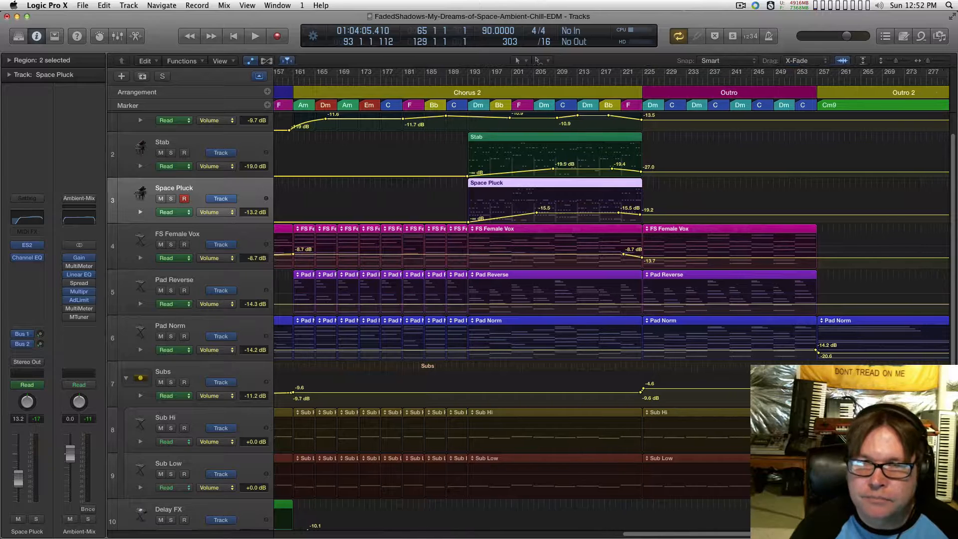
scroll(611, 299, right, 2)
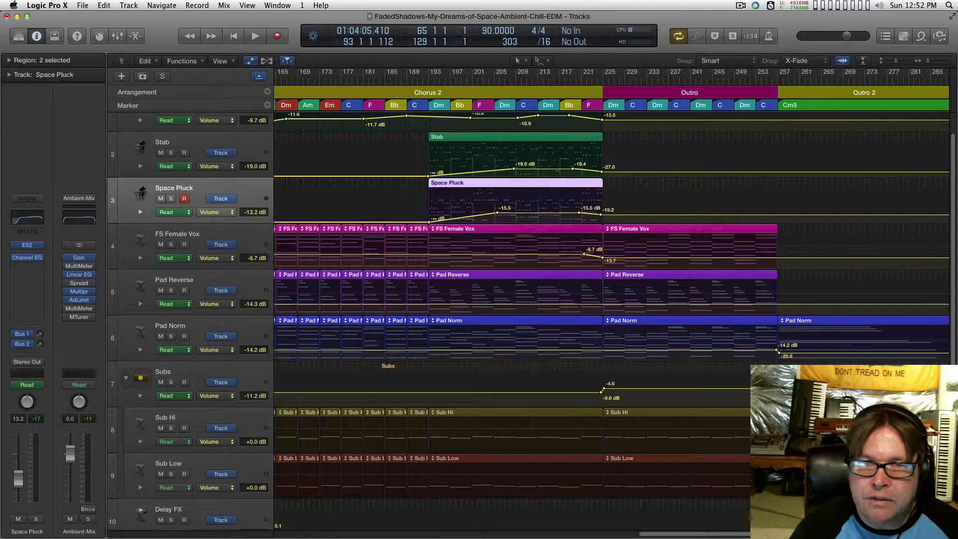
scroll(611, 299, right, 4)
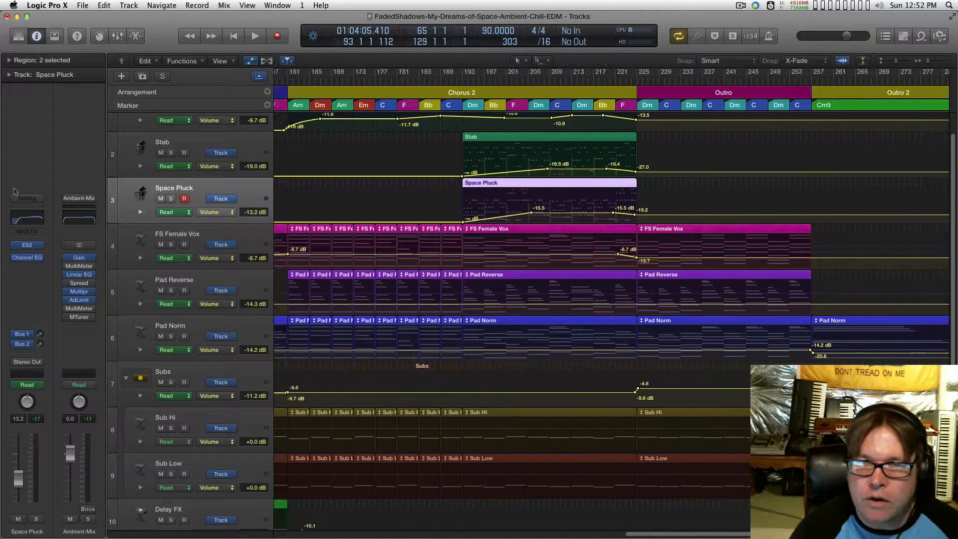
Review how the volume automation changes between the Verse, Chorus, Bridge and Chorus 2 sections
scroll(611, 300, left, 20)
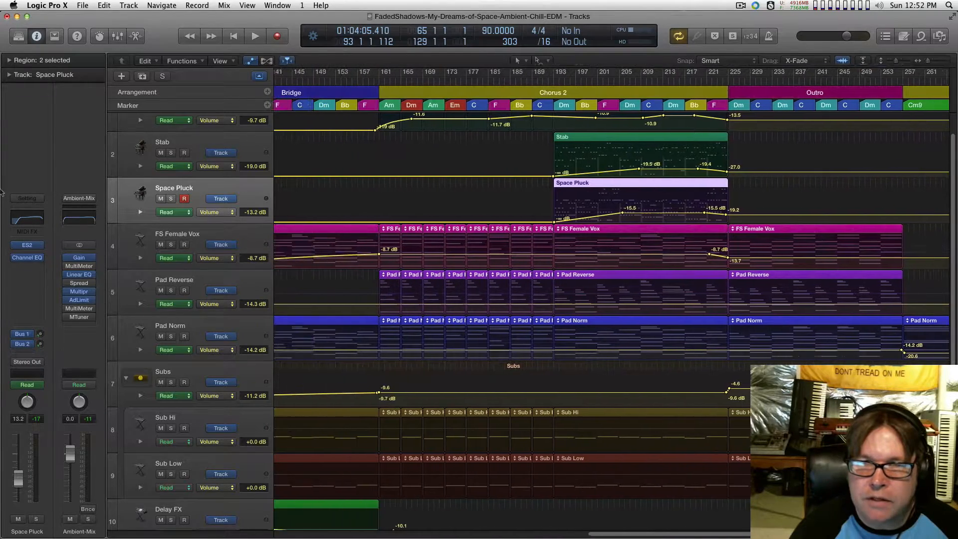
scroll(611, 299, right, 3)
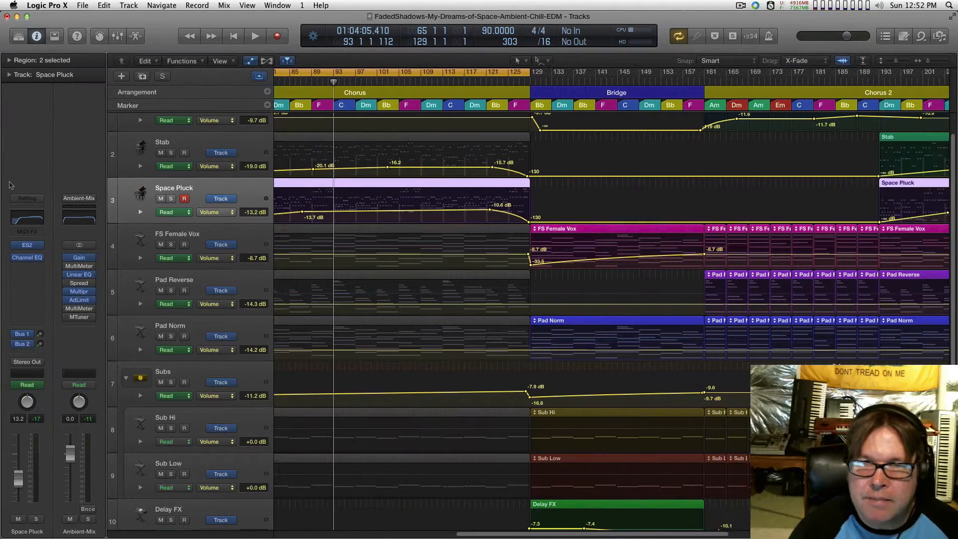
scroll(611, 299, left, 7)
scroll(611, 300, left, 10)
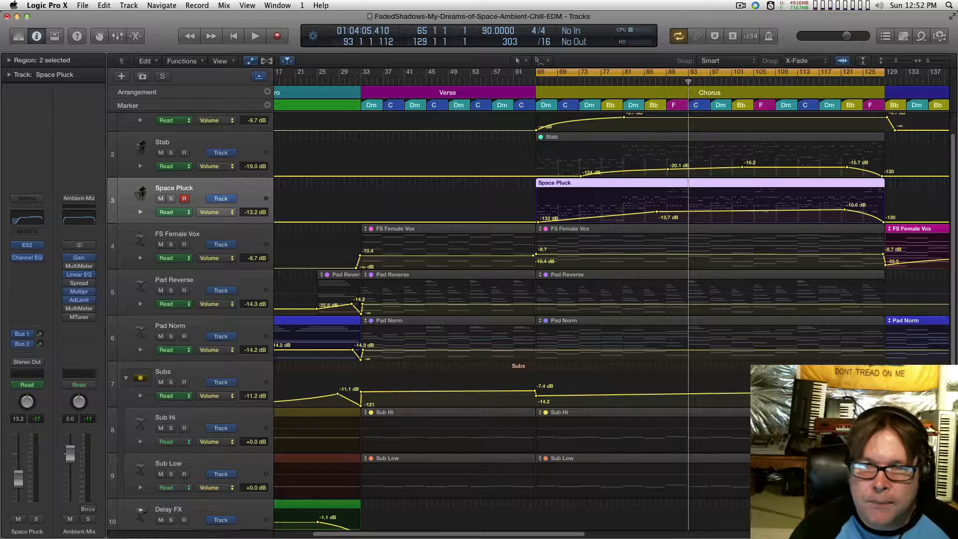
key(super+Left)
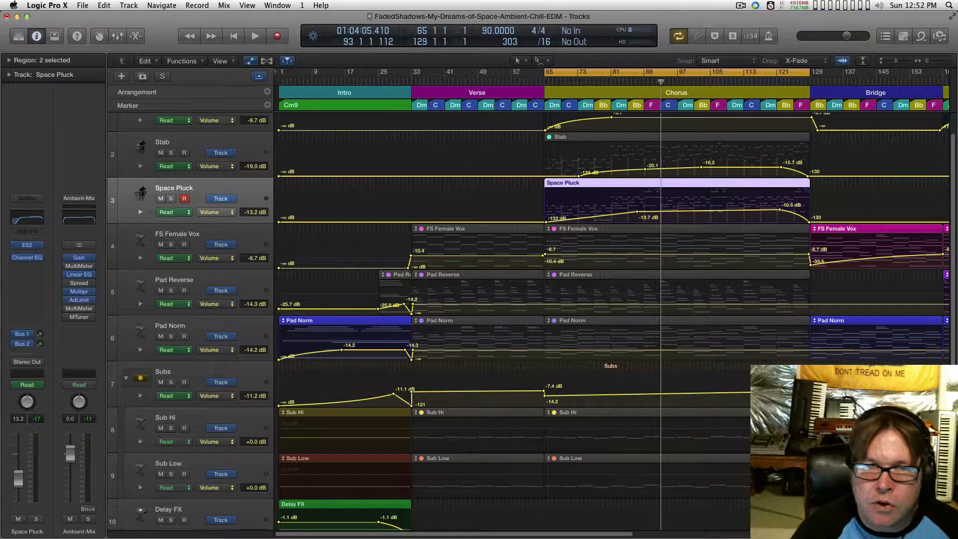
scroll(115, 232, right, 15)
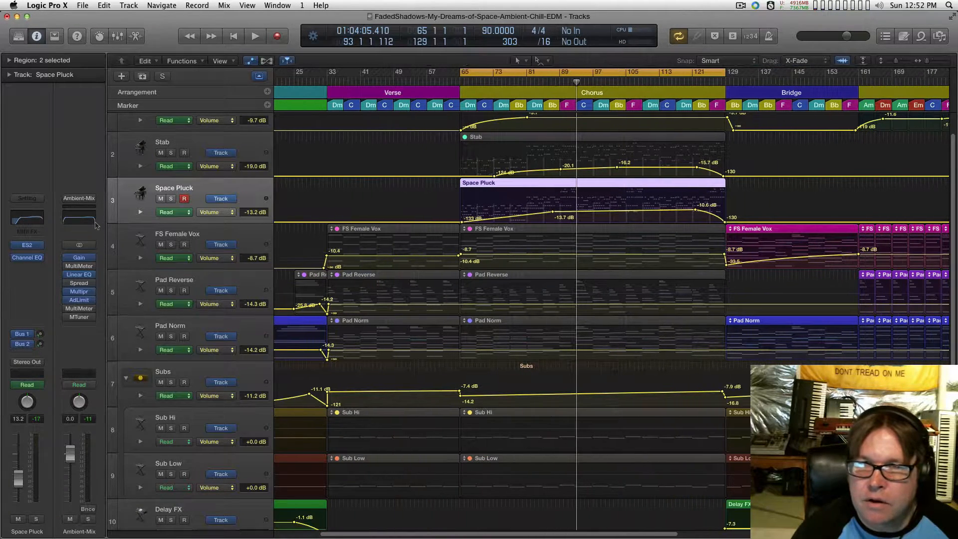
scroll(86, 228, left, 15)
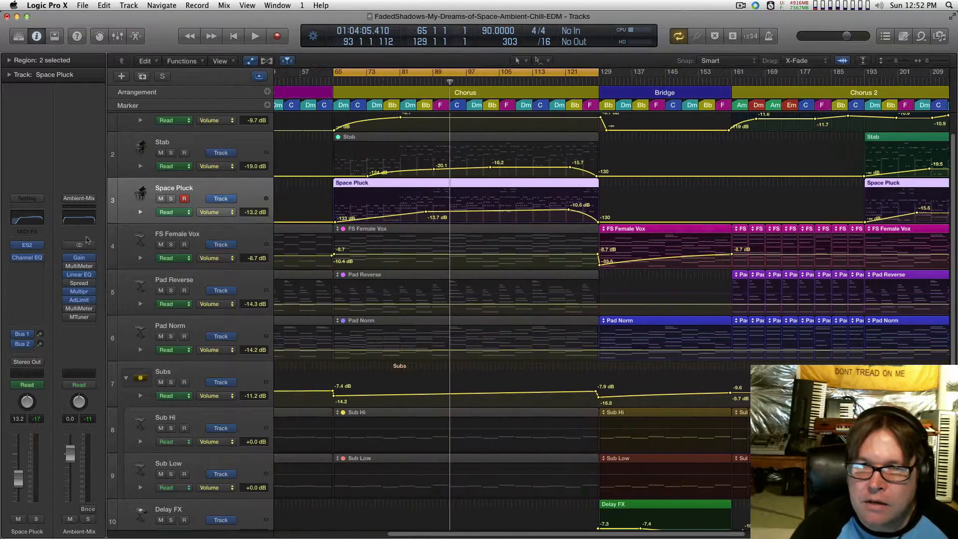
key(super+Right)
scroll(84, 237, right, 5)
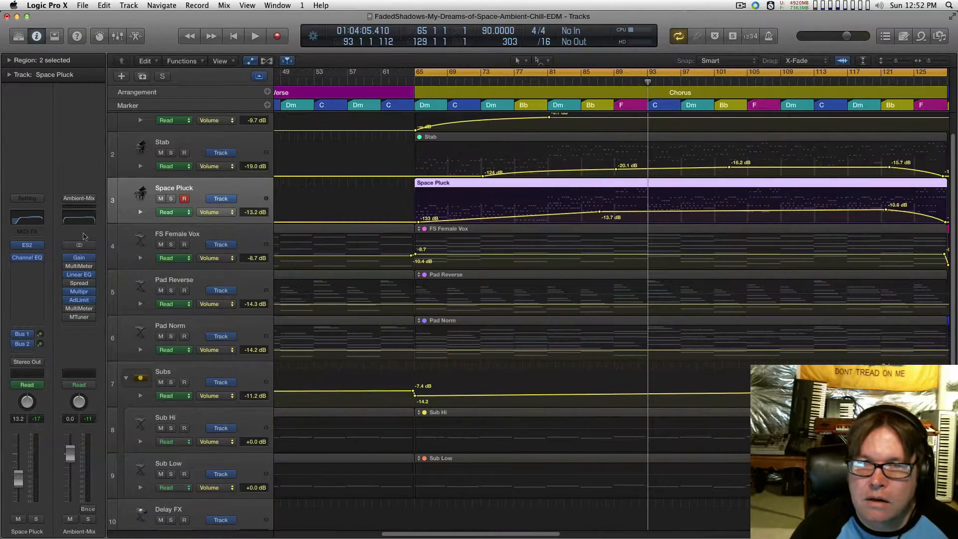
key(super+Left)
key(super+Left)
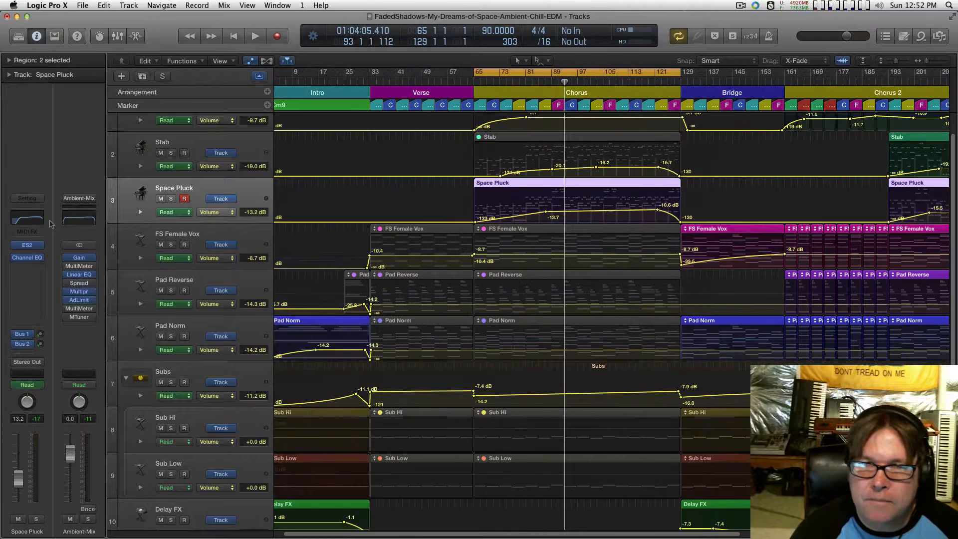
key(super+Right)
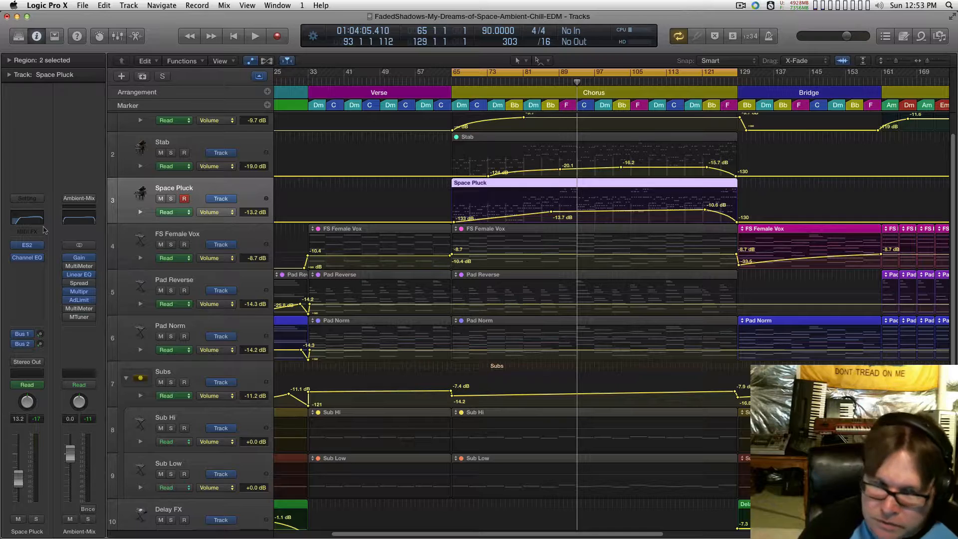
Open the Intro's Pad Norm region in the Piano Roll and rename the Intro's chord marker to Cm9/11
scroll(611, 319, left, 5)
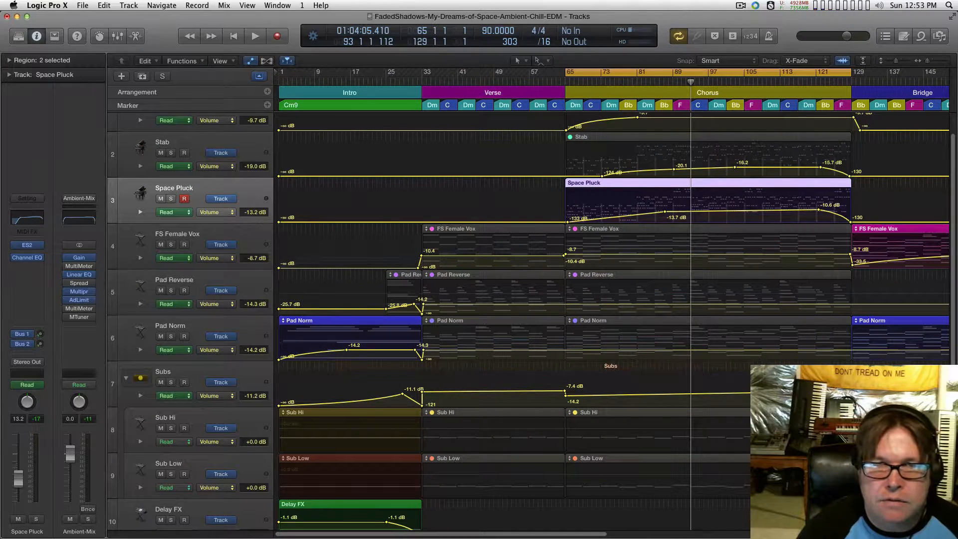
double_click(349, 331)
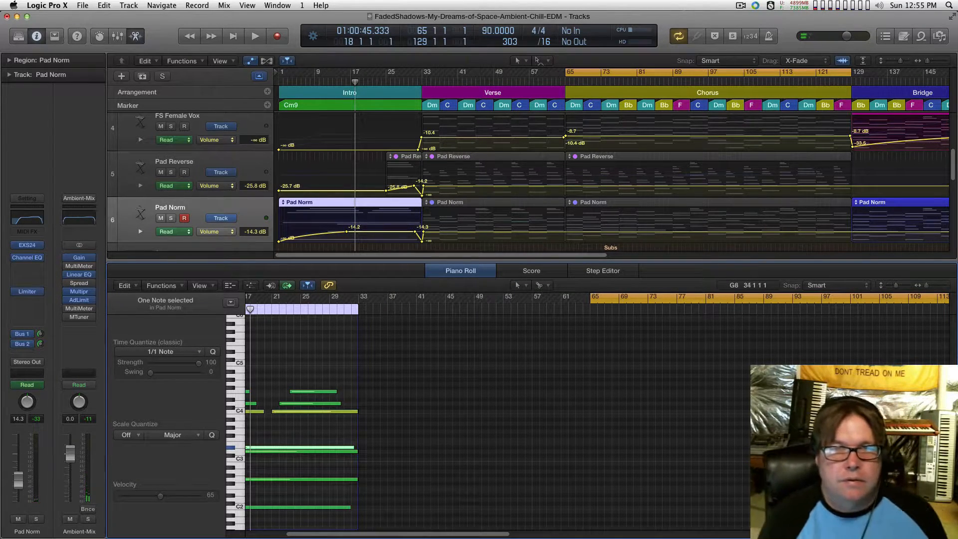
double_click(306, 105)
click(295, 105)
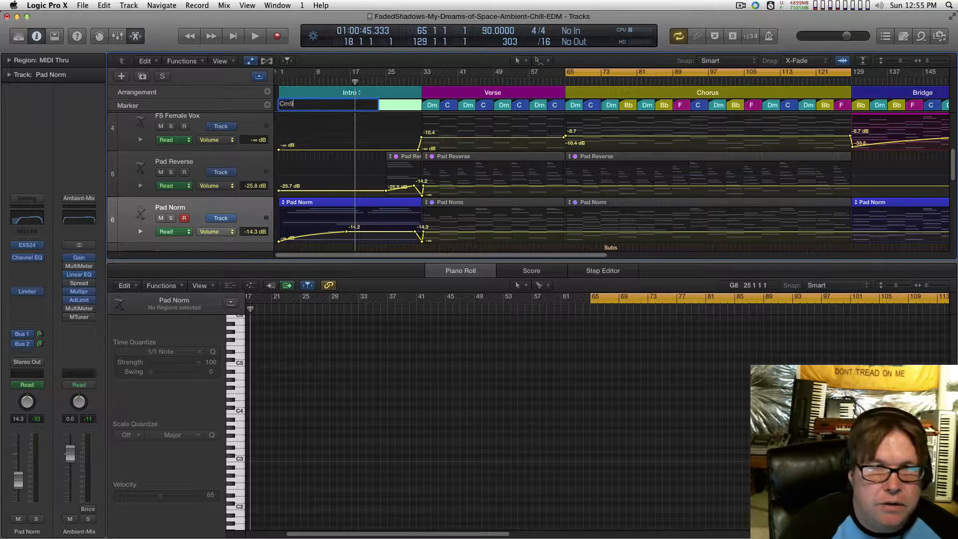
text(/11)
key(Return)
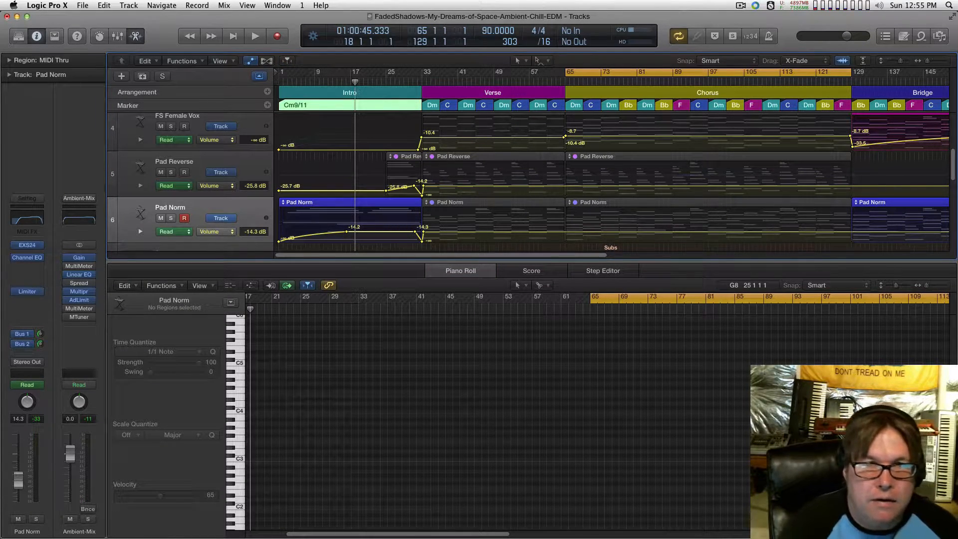
Open the project's Audio settings and review the sample rate, surround format and pan law
key(super+Right)
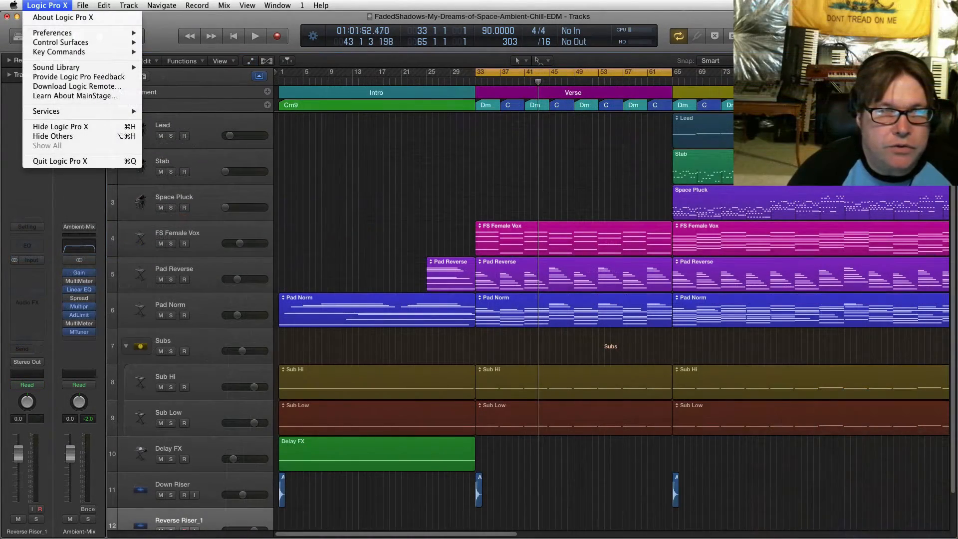
mouse_move(75, 33)
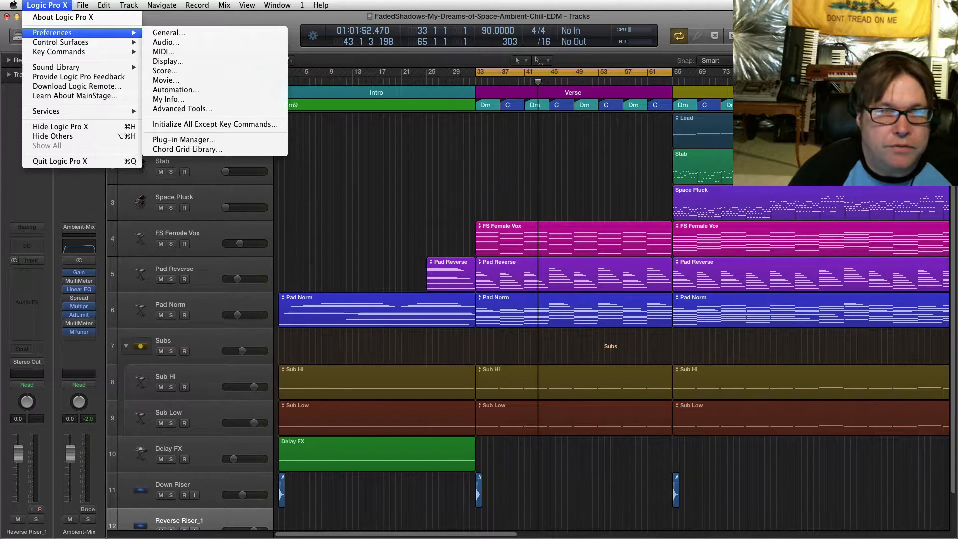
mouse_move(82, 5)
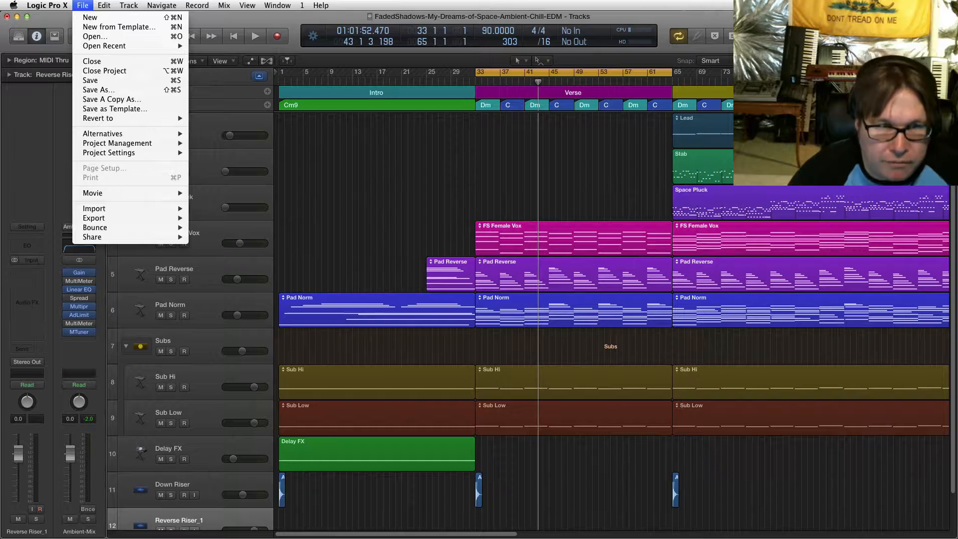
mouse_move(120, 143)
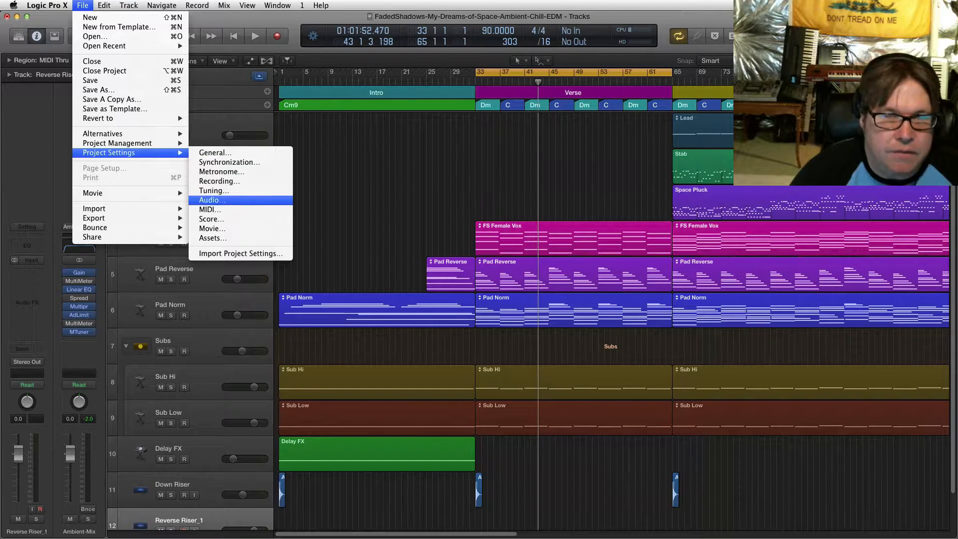
click(212, 200)
drag(319, 95, 461, 169)
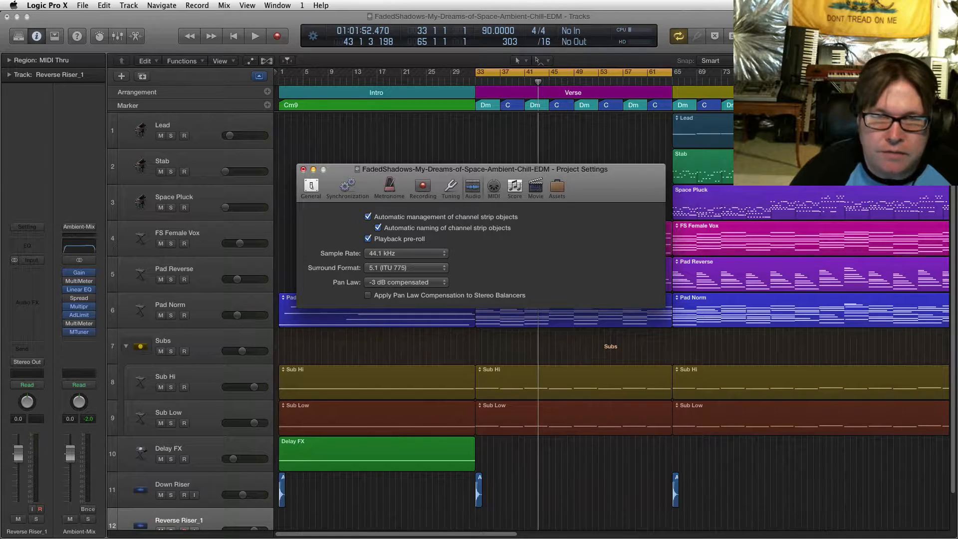
drag(460, 169, 449, 187)
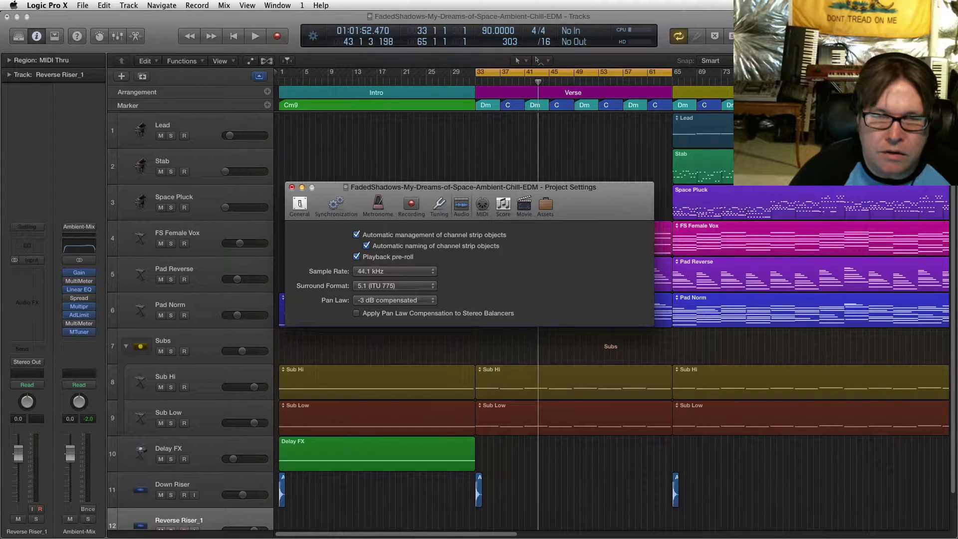
drag(449, 187, 451, 210)
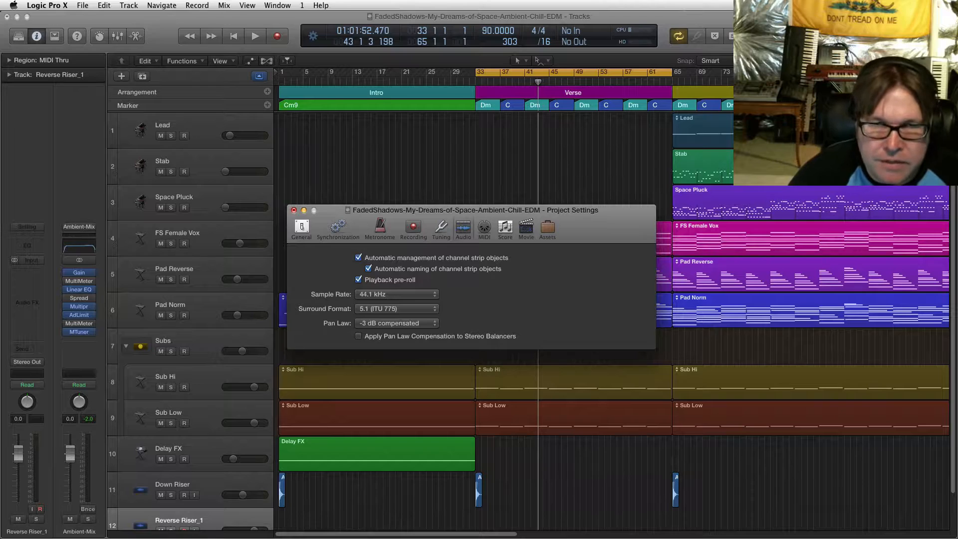
drag(417, 211, 466, 128)
Review the software instrument pitch and scale in the project's Tuning settings, and close Project Settings
click(439, 236)
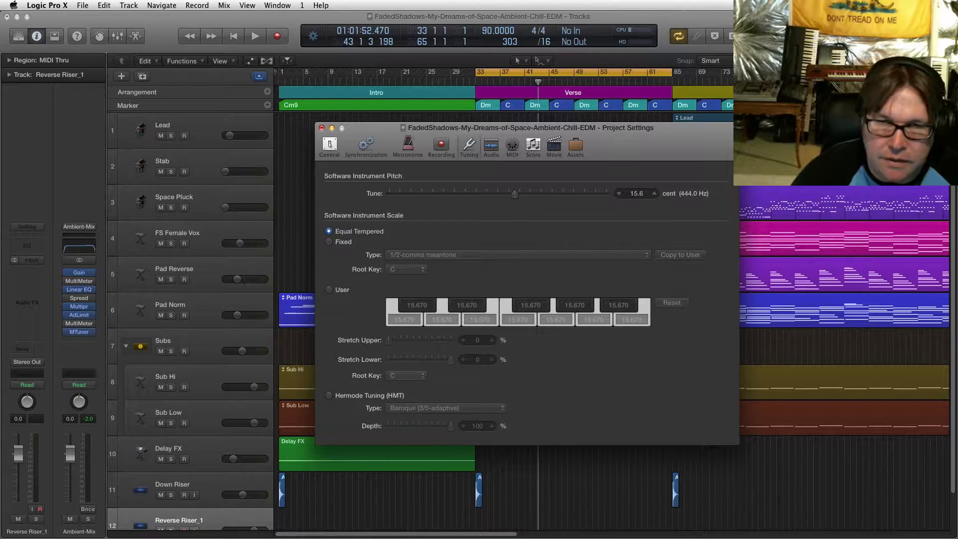
drag(524, 128, 557, 128)
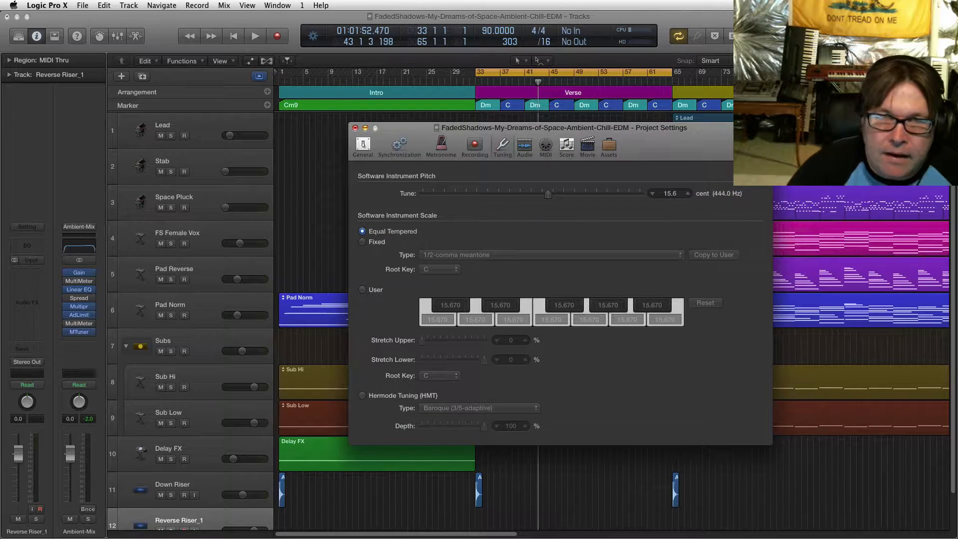
drag(557, 128, 522, 136)
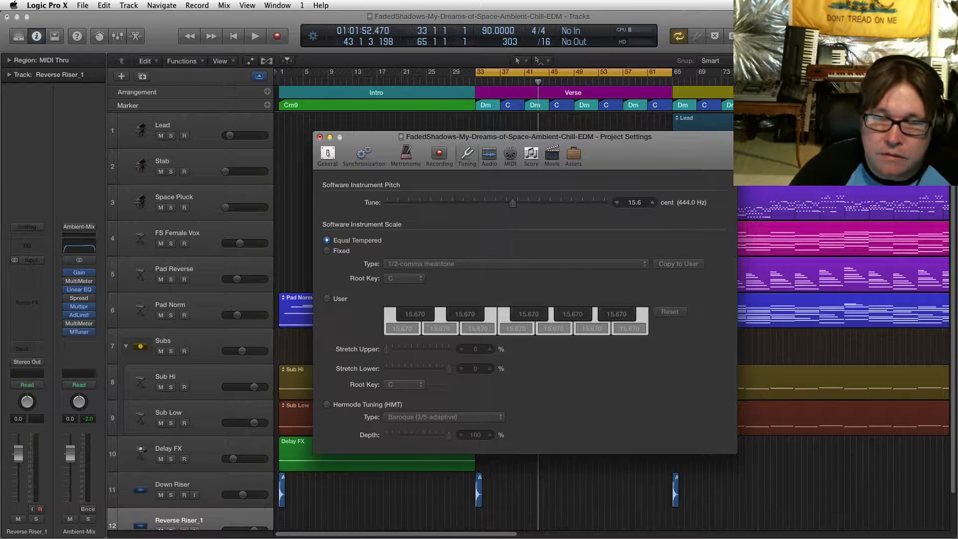
drag(382, 159, 375, 178)
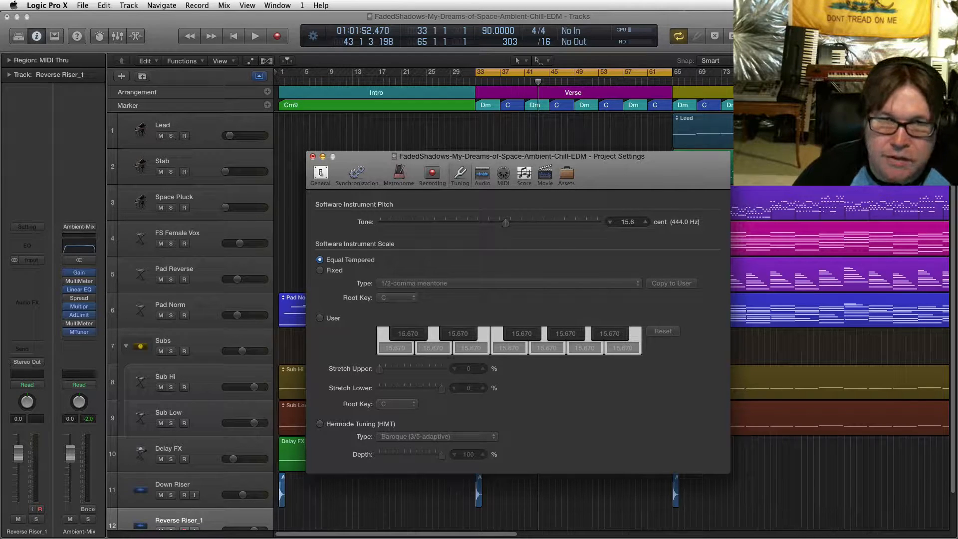
click(313, 157)
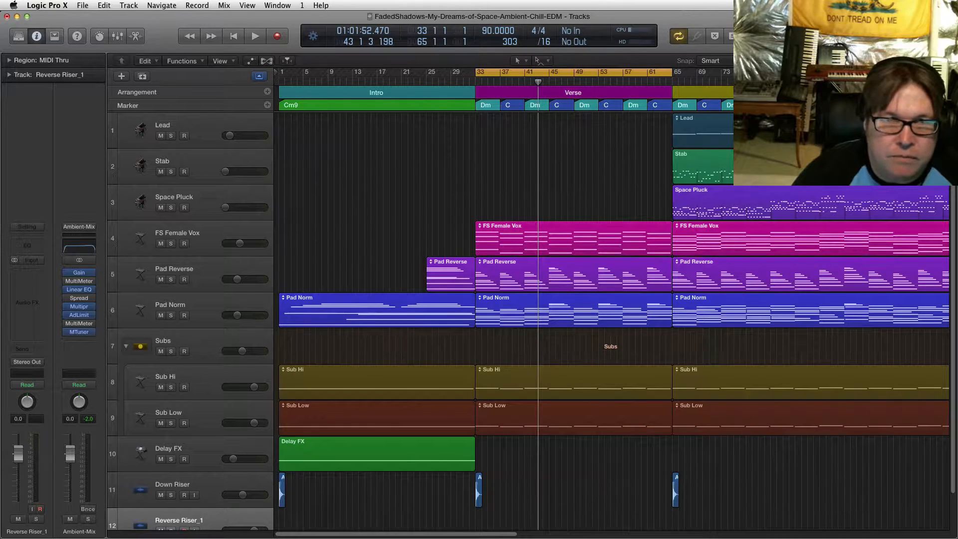
Select the Pad Norm track and open its EXS24 sampler together with the Instrument Editor
scroll(528, 319, down, 2)
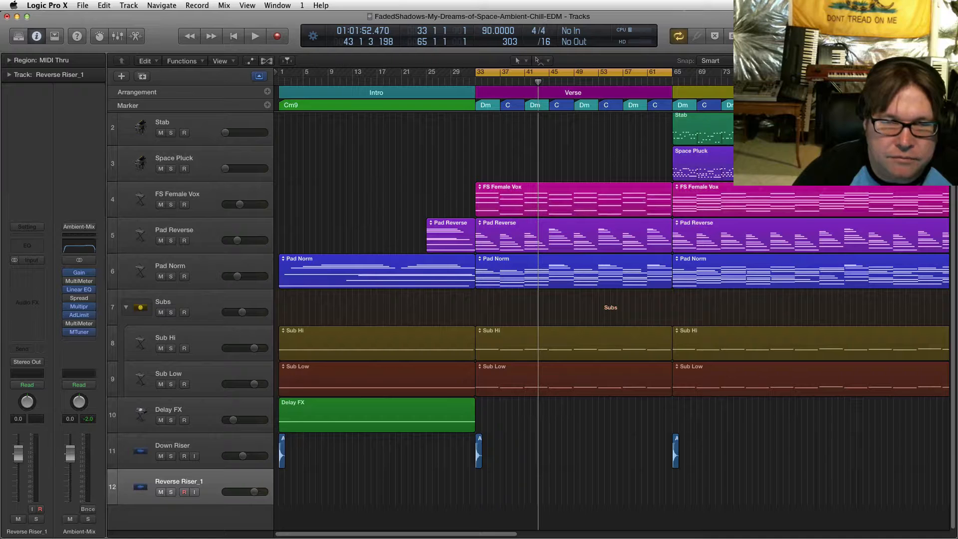
click(200, 302)
click(199, 266)
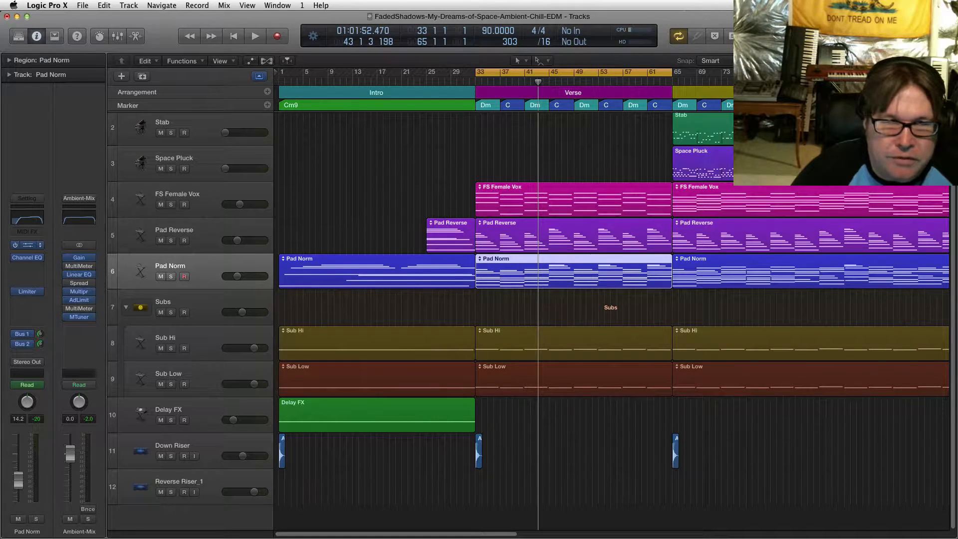
click(27, 245)
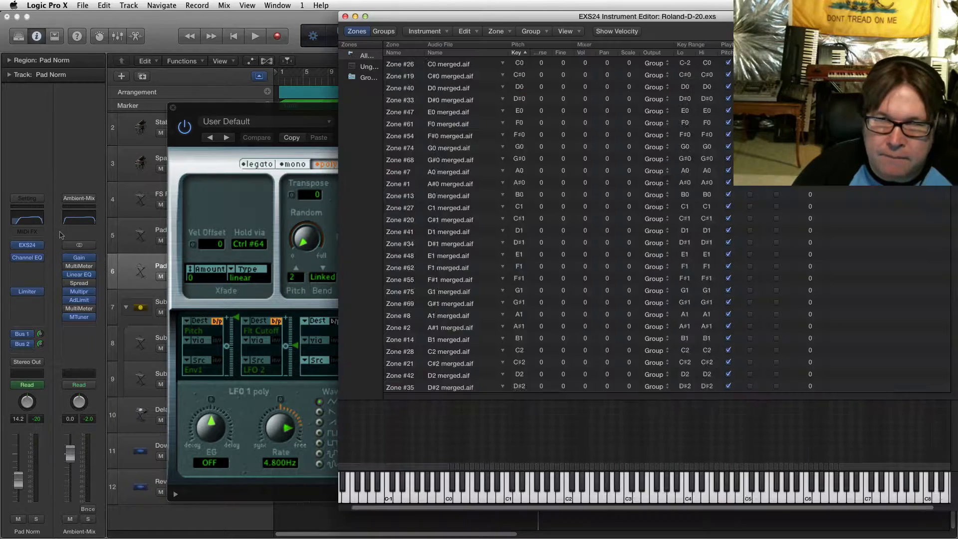
Examine the Roland-D-20 instrument's zones, checking the audio file and key range assigned to each note across the keyboard
scroll(549, 224, up, 5)
scroll(549, 224, up, 7)
scroll(549, 224, down, 6)
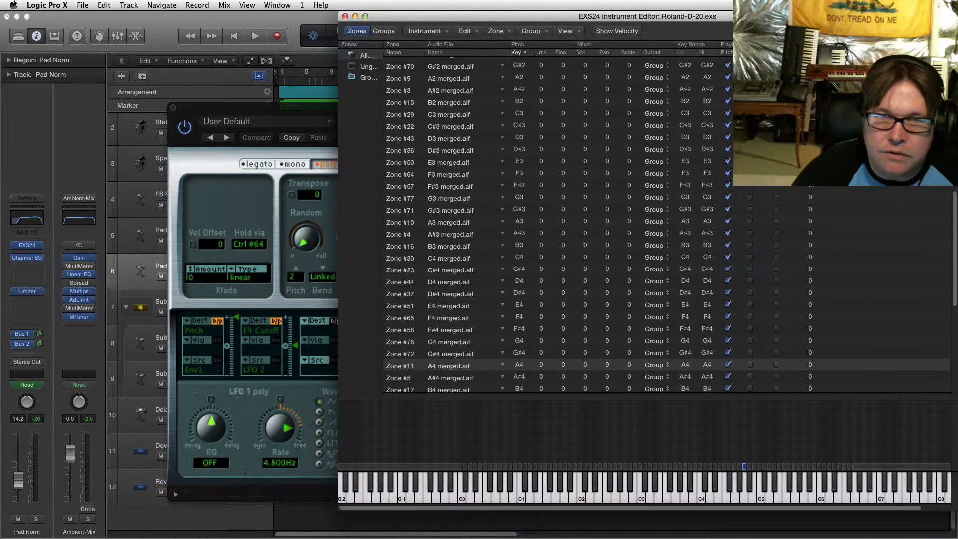
scroll(549, 225, up, 5)
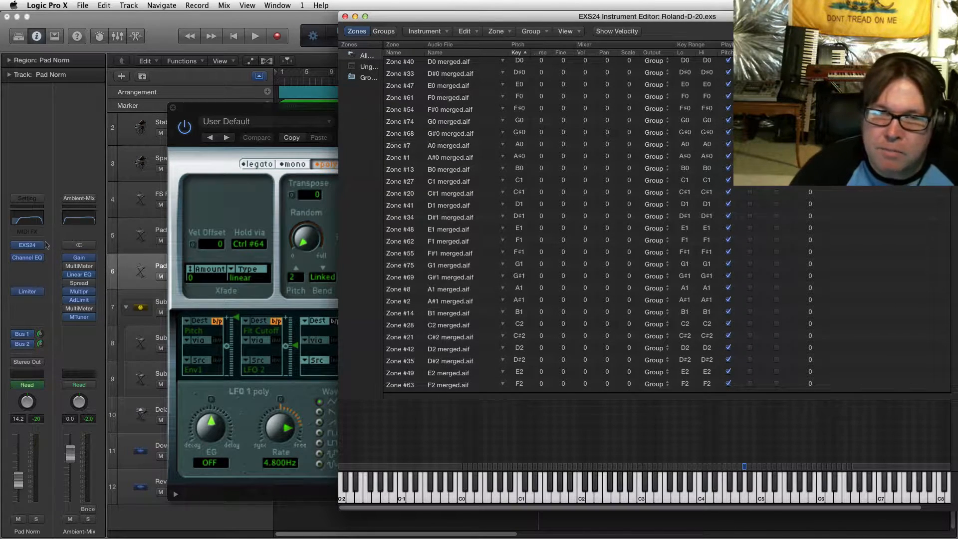
scroll(548, 225, up, 1)
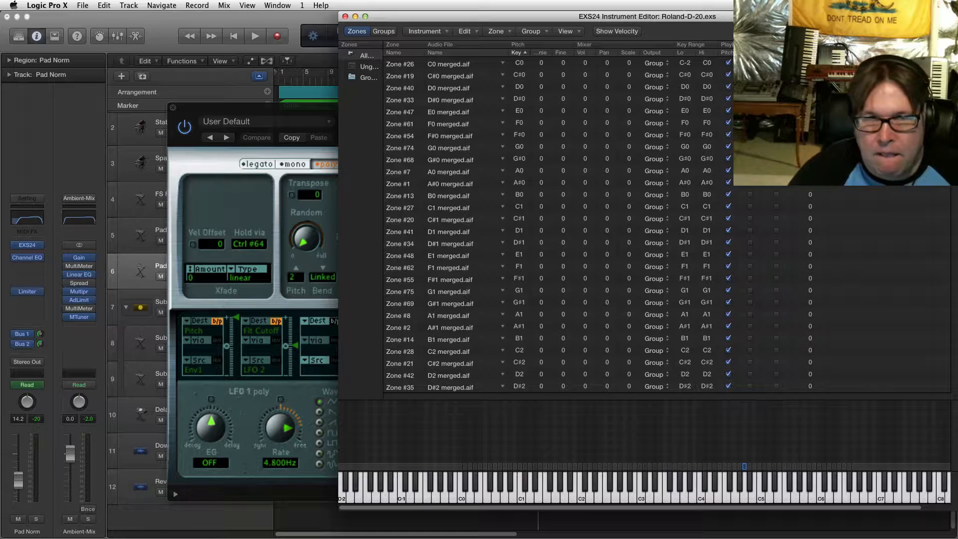
scroll(549, 225, down, 3)
scroll(549, 224, down, 6)
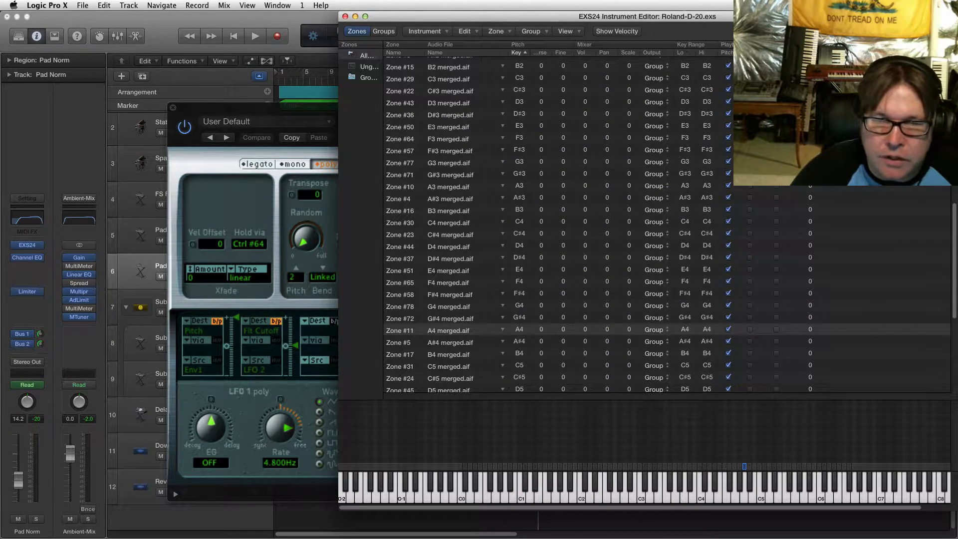
scroll(538, 210, up, 8)
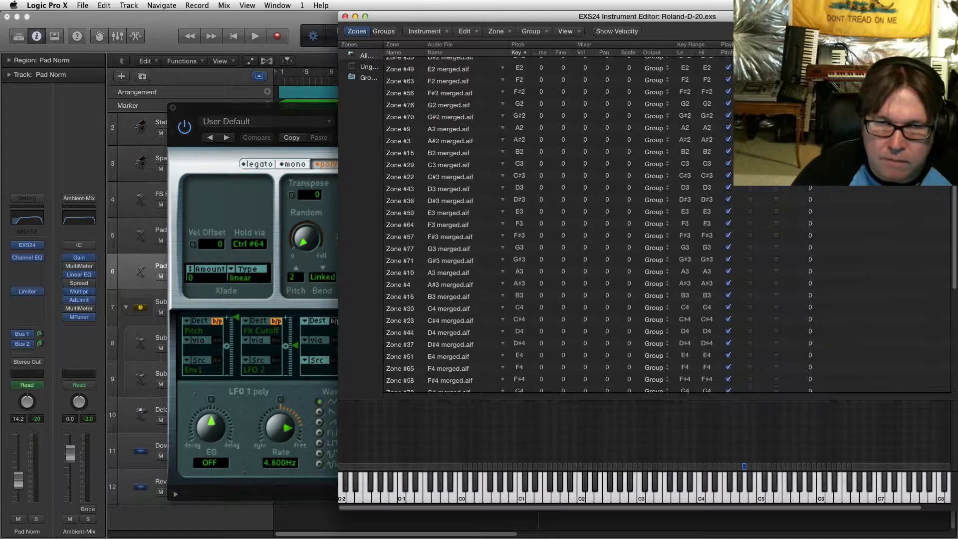
scroll(549, 279, down, 12)
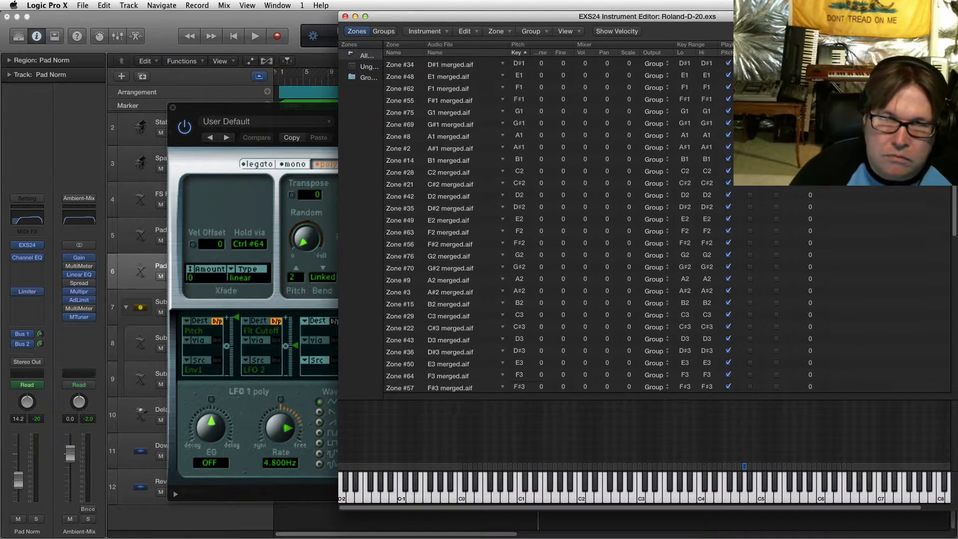
scroll(549, 279, up, 12)
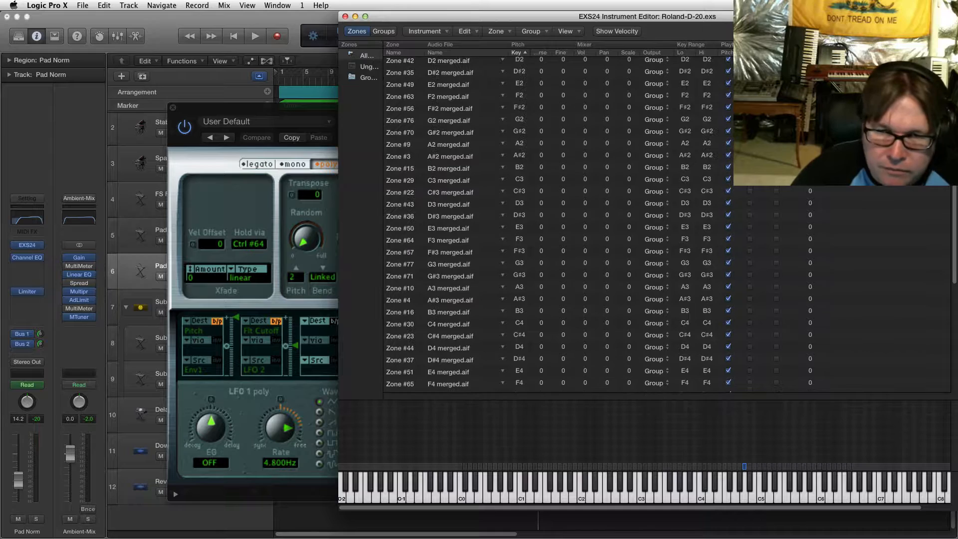
scroll(549, 279, down, 6)
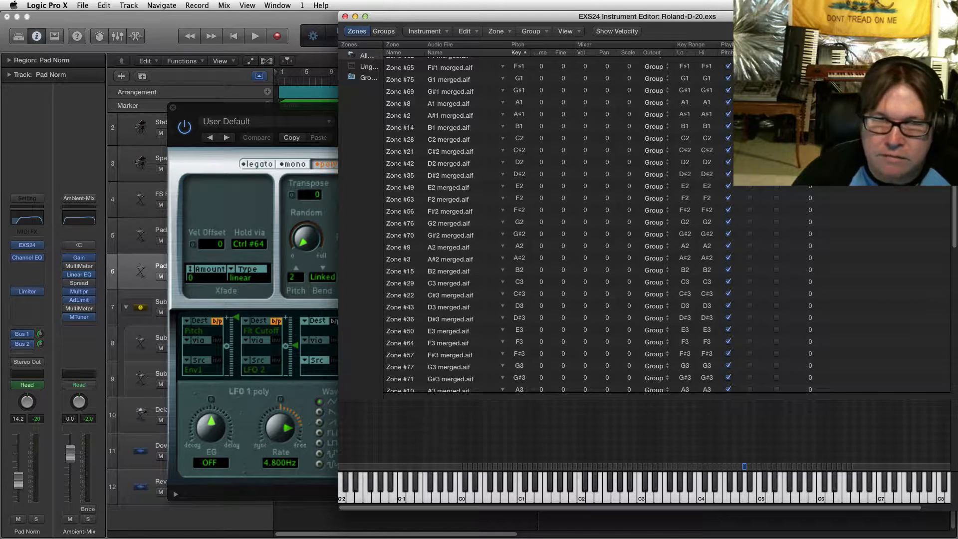
drag(499, 16, 445, 16)
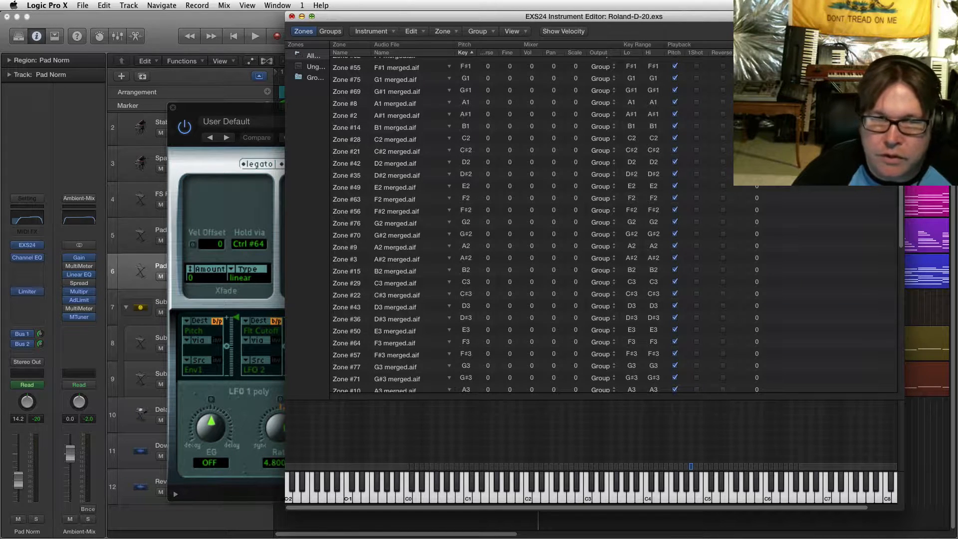
mouse_move(499, 16)
mouse_down()
mouse_move(500, 30)
mouse_move(489, 18)
mouse_up()
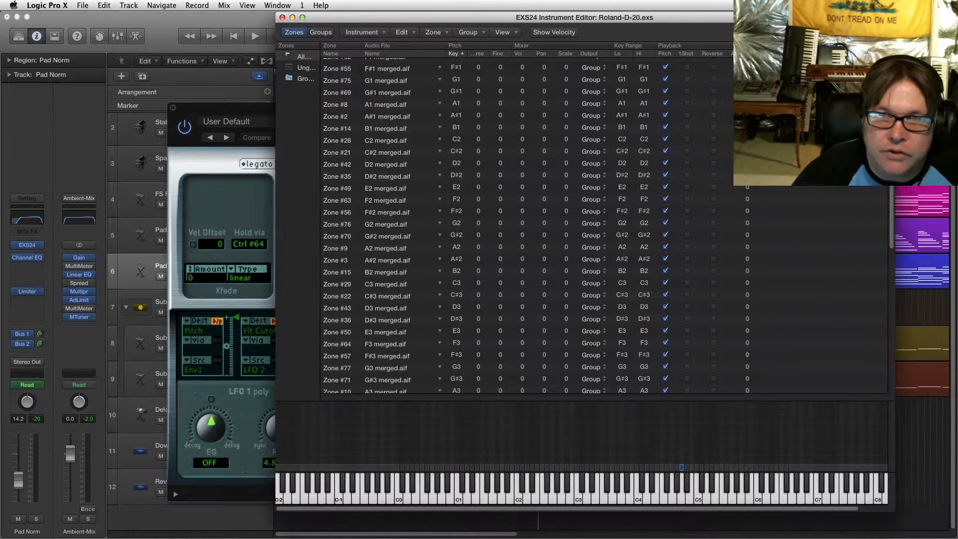
Close the Instrument Editor and examine the Fine tuning control of Pad Norm's EXS24
click(282, 17)
drag(349, 107, 372, 90)
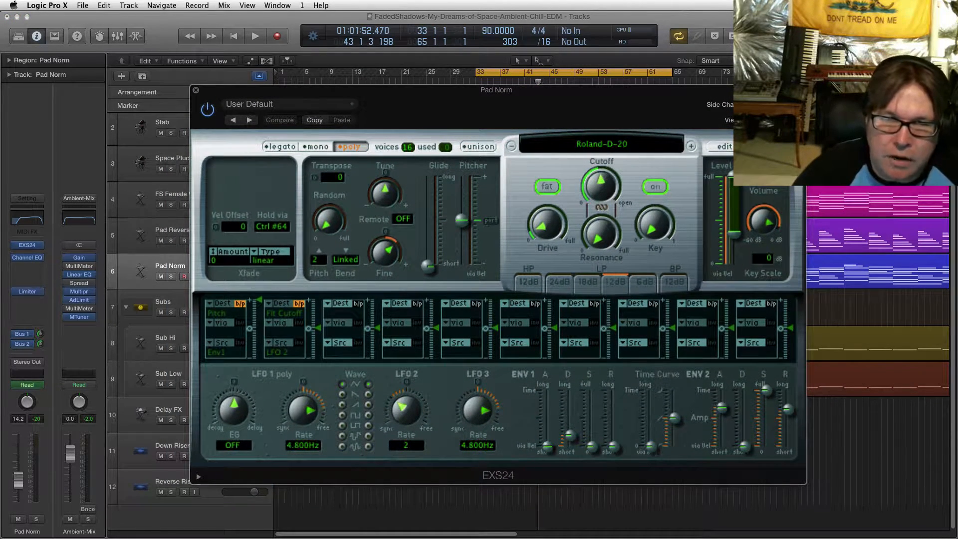
mouse_move(384, 253)
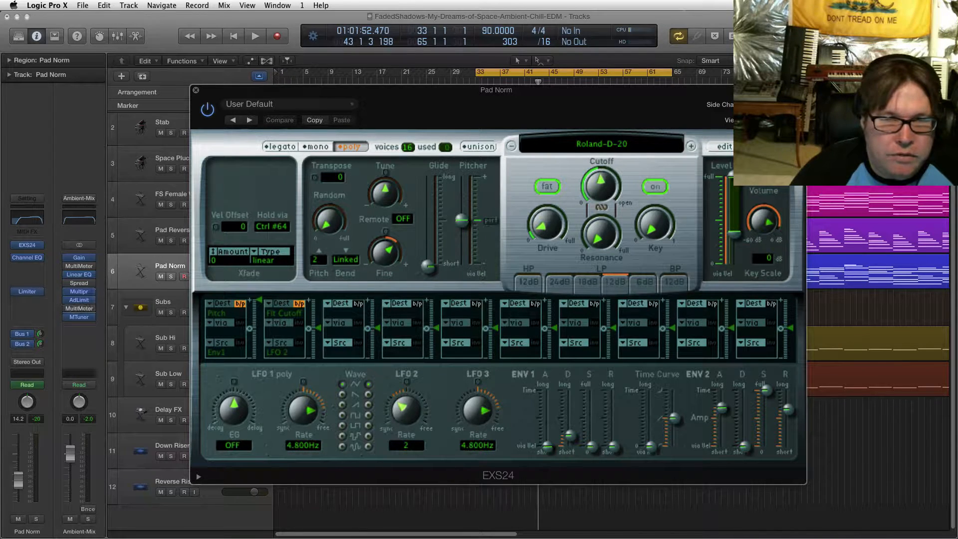
Open MTuner on the Ambient-Mix channel beside the EXS24 and check the pitch of played Pad Norm notes
click(80, 317)
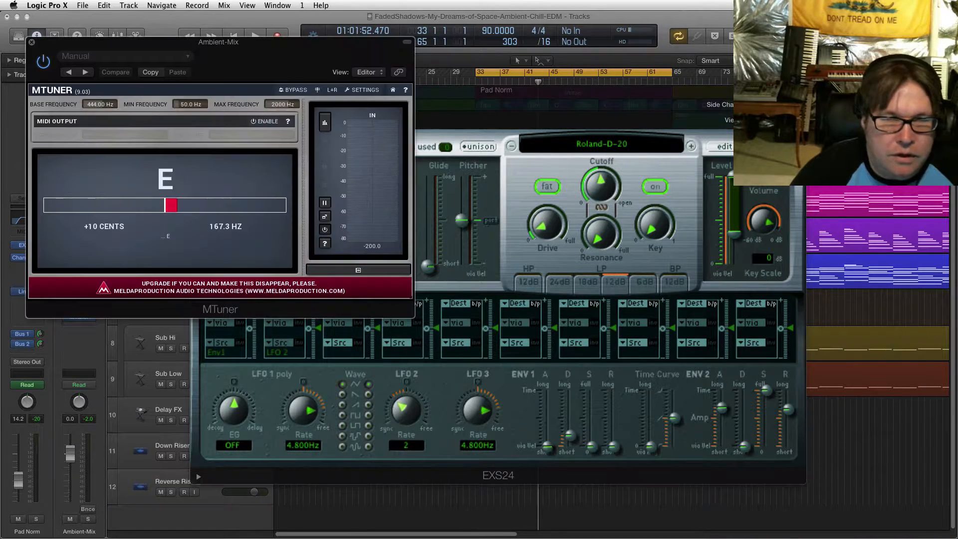
drag(218, 42, 402, 191)
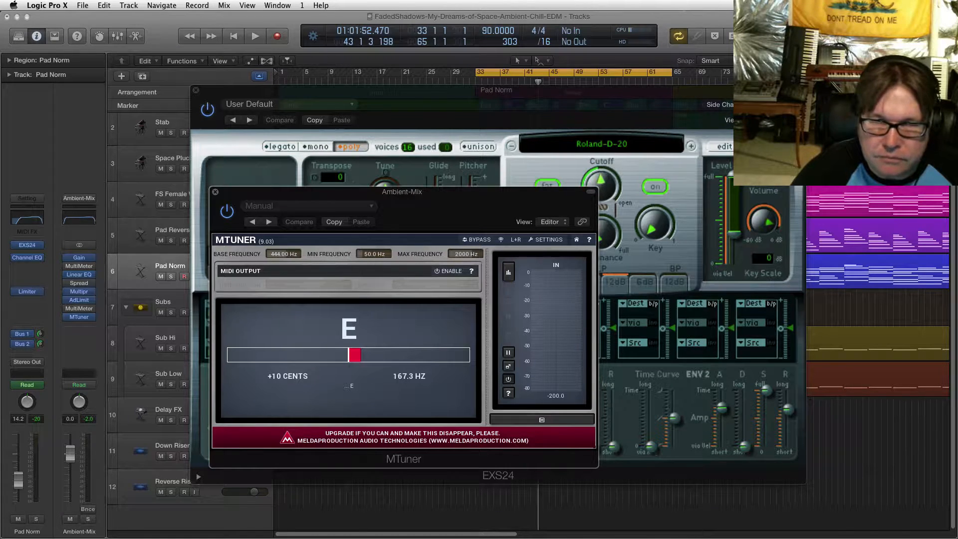
drag(402, 191, 238, 45)
drag(498, 90, 613, 104)
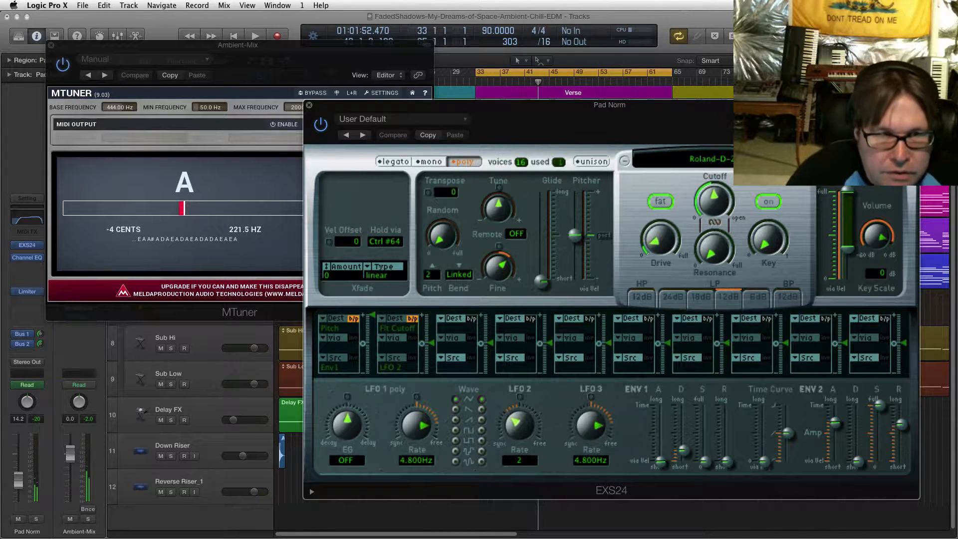
drag(238, 45, 369, 185)
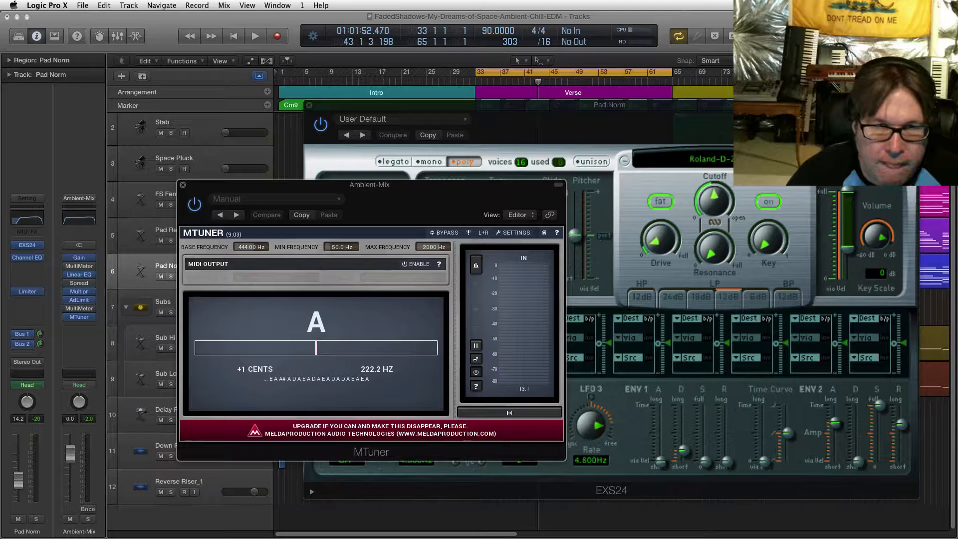
drag(370, 185, 311, 107)
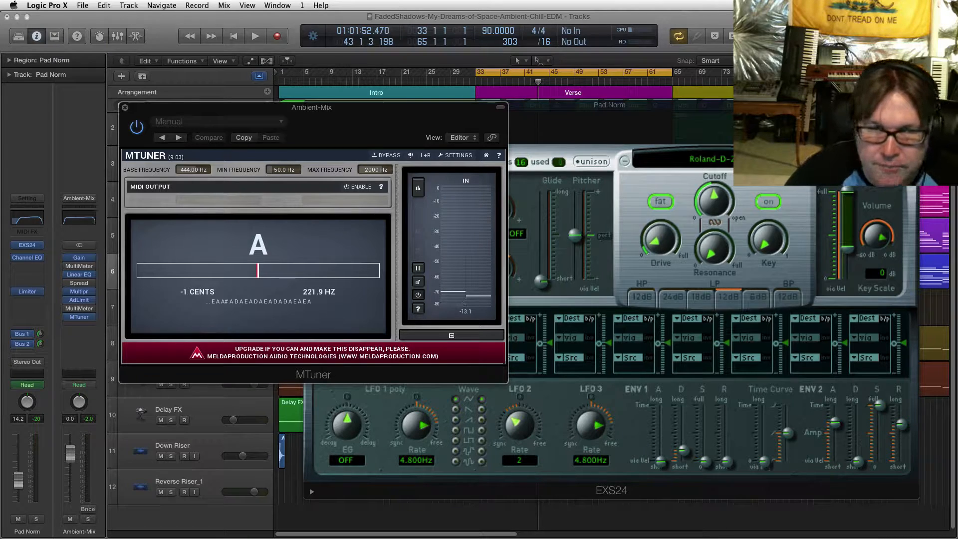
drag(311, 107, 367, 168)
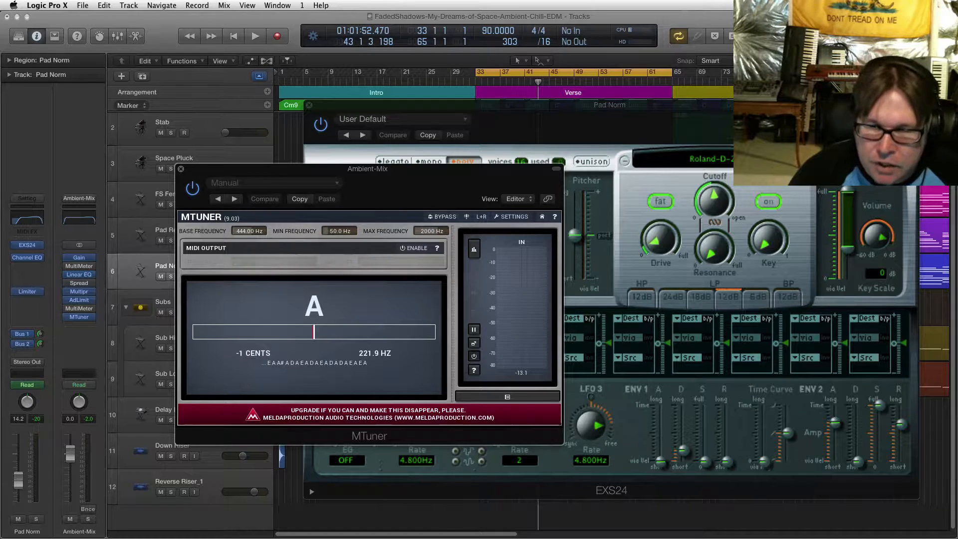
drag(349, 169, 391, 205)
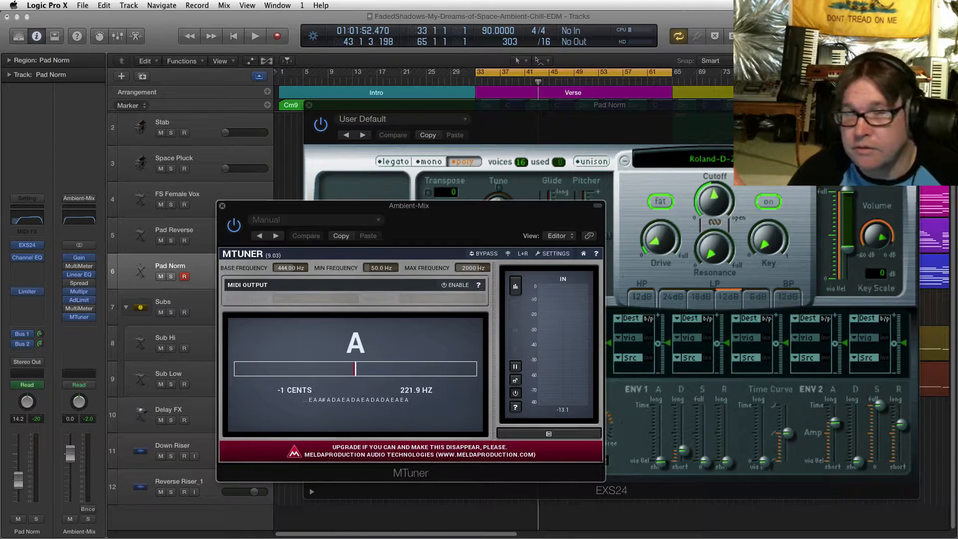
drag(409, 205, 448, 214)
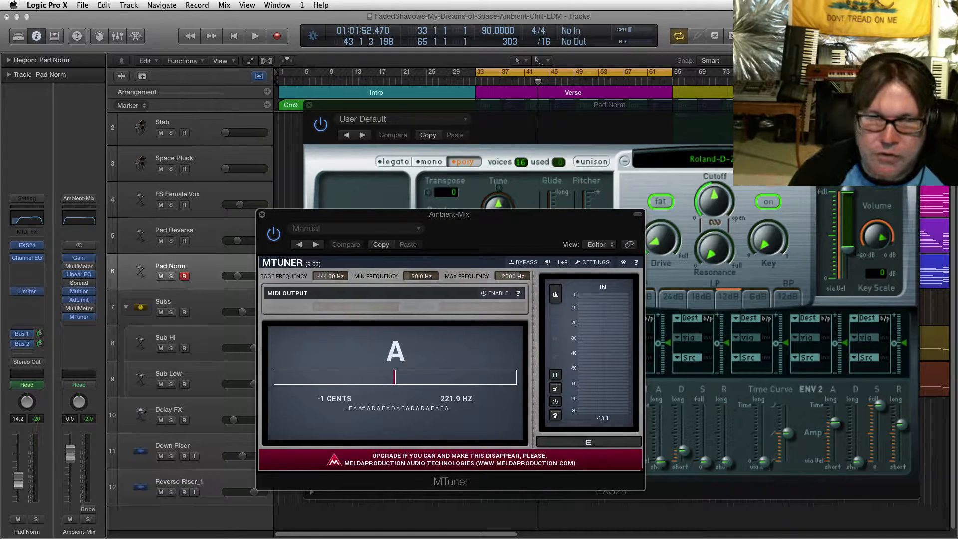
mouse_move(449, 214)
mouse_down()
mouse_move(464, 210)
mouse_move(444, 209)
mouse_up()
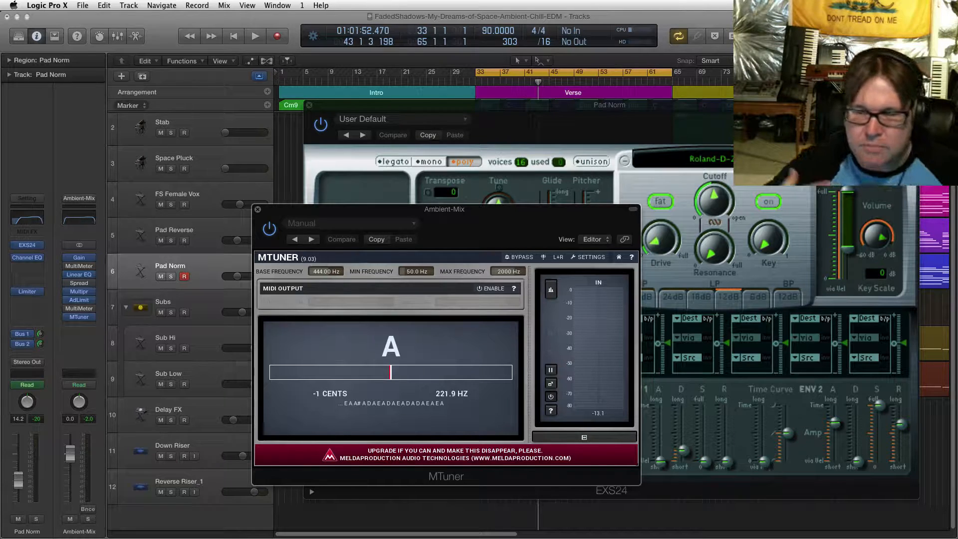
drag(443, 209, 475, 221)
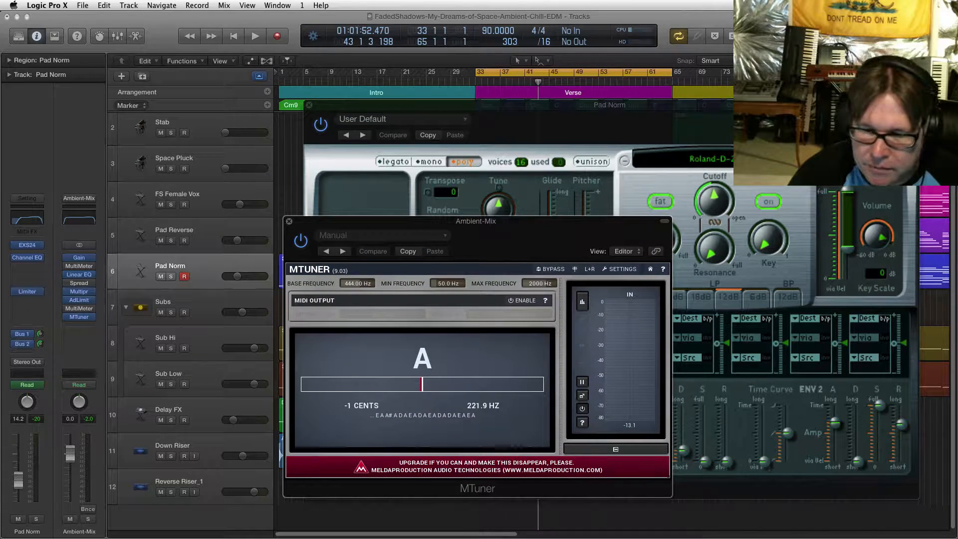
drag(476, 221, 446, 217)
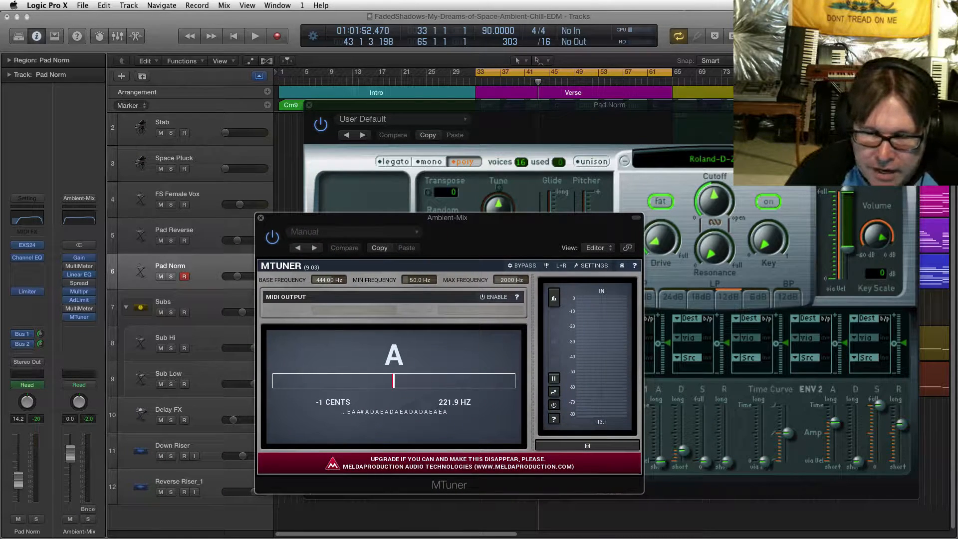
mouse_move(446, 218)
mouse_down()
mouse_move(447, 236)
mouse_move(460, 231)
mouse_up()
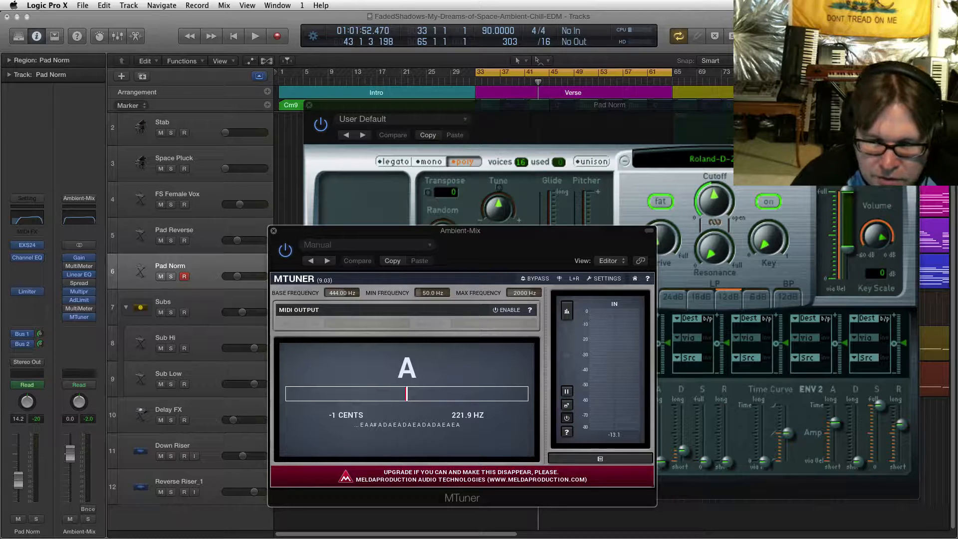
drag(460, 231, 471, 218)
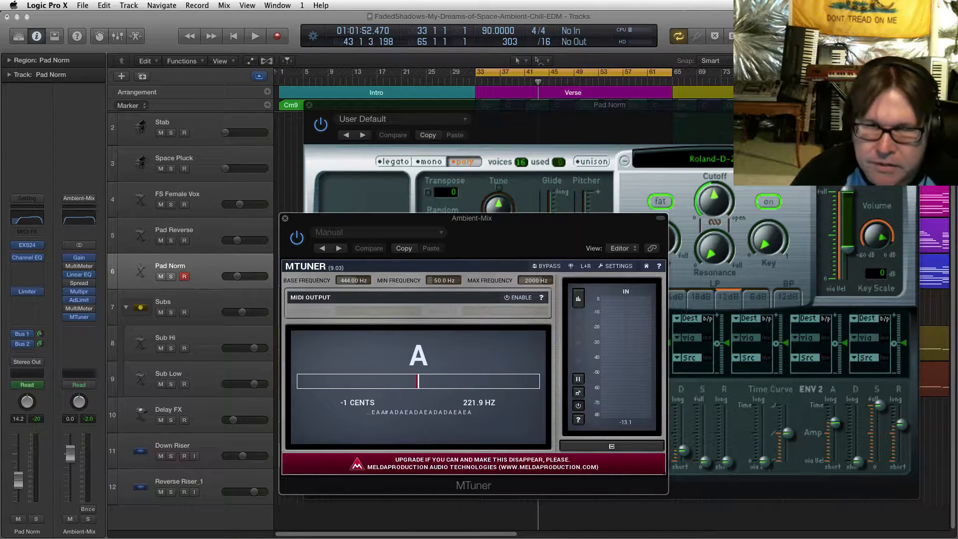
mouse_move(472, 218)
mouse_down()
mouse_move(485, 209)
mouse_move(474, 235)
mouse_move(466, 227)
mouse_move(490, 209)
mouse_move(483, 223)
mouse_up()
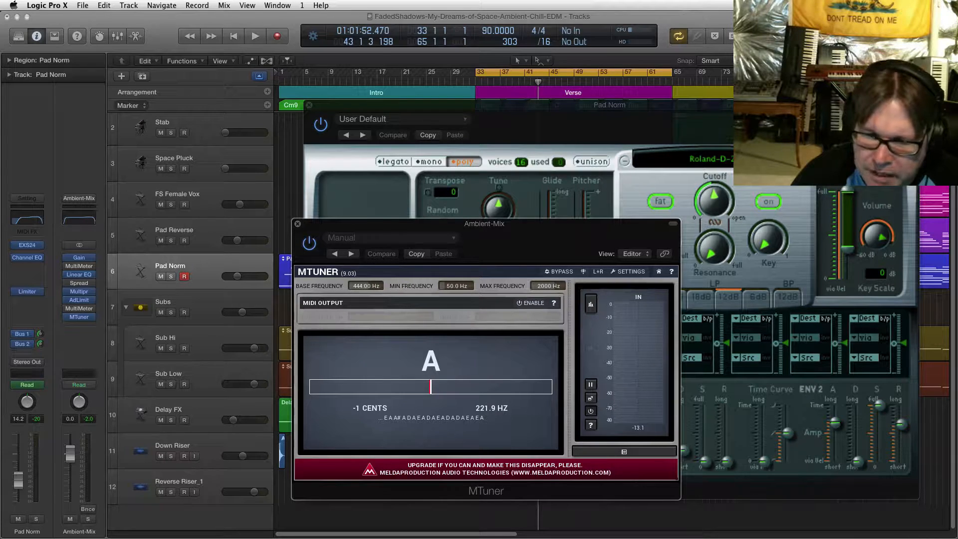
mouse_move(483, 223)
mouse_down()
mouse_move(492, 219)
mouse_move(476, 219)
mouse_move(490, 226)
mouse_up()
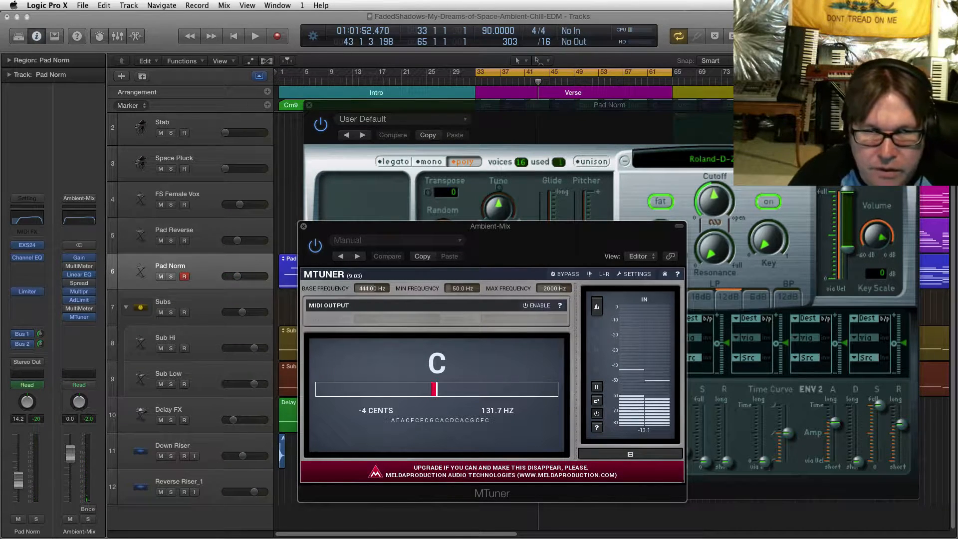
Place MTuner beside Pad Norm's EXS24 and examine the sampler's Fine tuning control
drag(489, 226, 247, 184)
drag(519, 105, 498, 111)
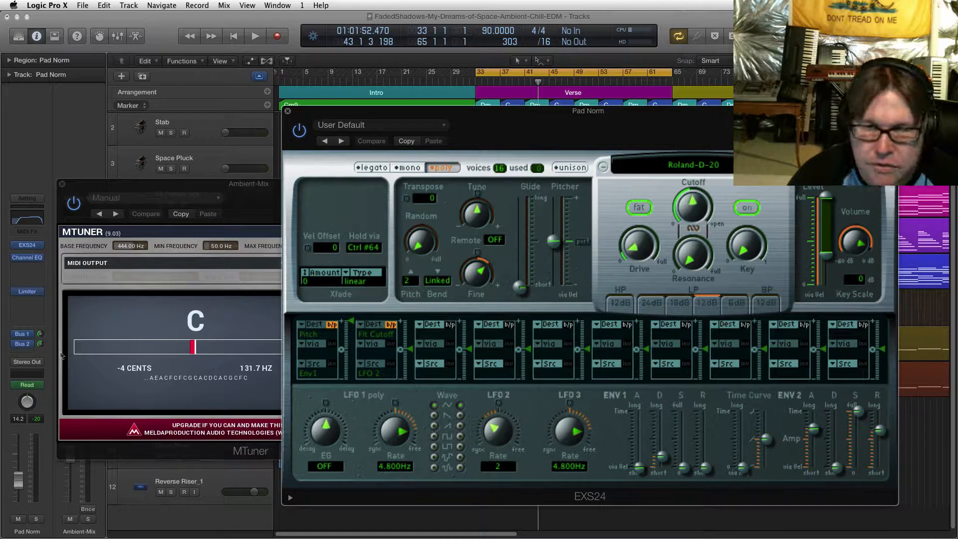
drag(849, 263, 852, 263)
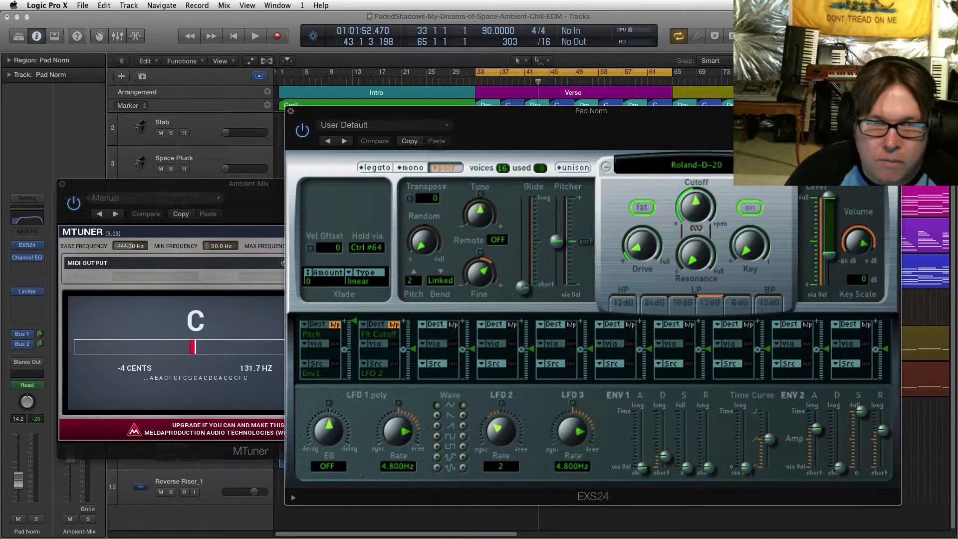
drag(248, 184, 247, 203)
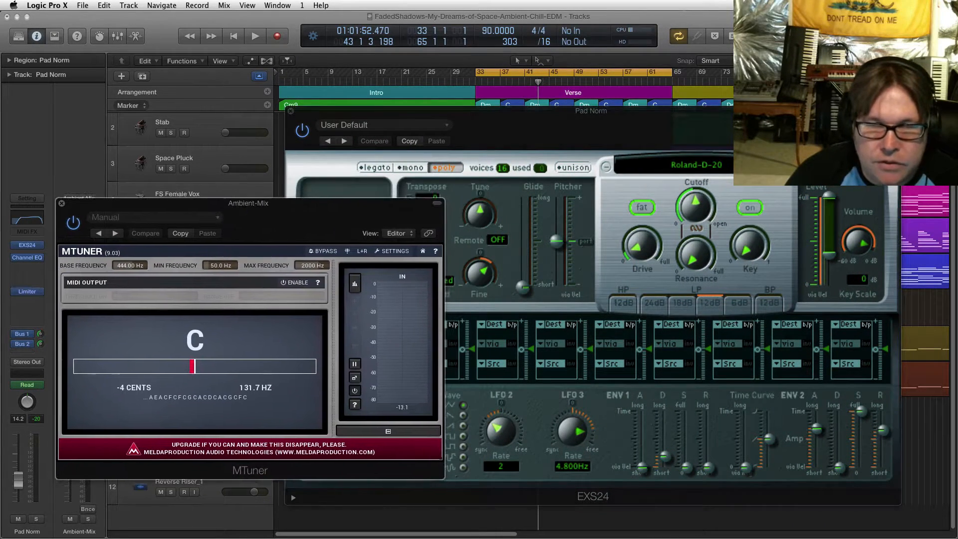
drag(591, 111, 592, 103)
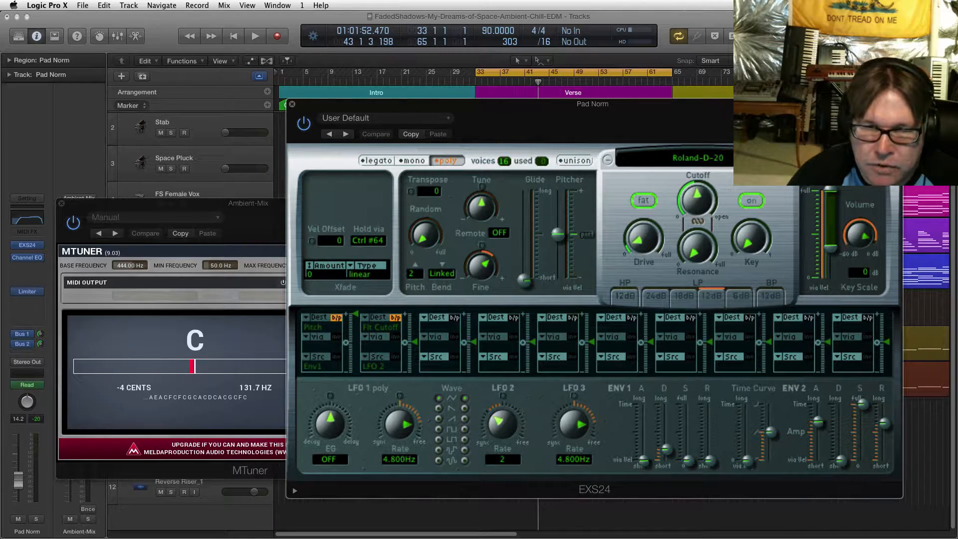
mouse_move(482, 266)
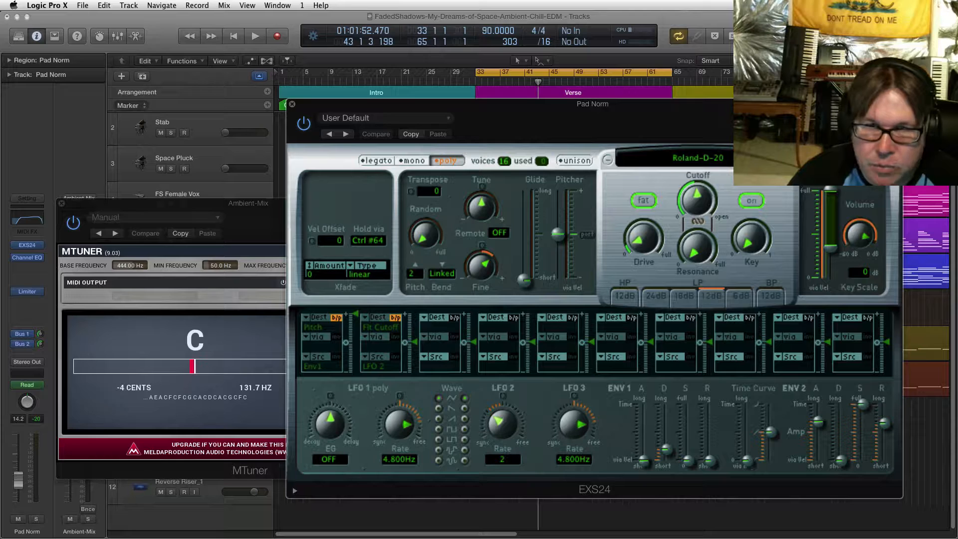
mouse_move(854, 256)
mouse_down()
mouse_move(878, 259)
mouse_move(860, 259)
mouse_up()
Close MTuner, select the Space Pluck track and open its ES2 synthesizer
drag(175, 203, 367, 220)
click(253, 220)
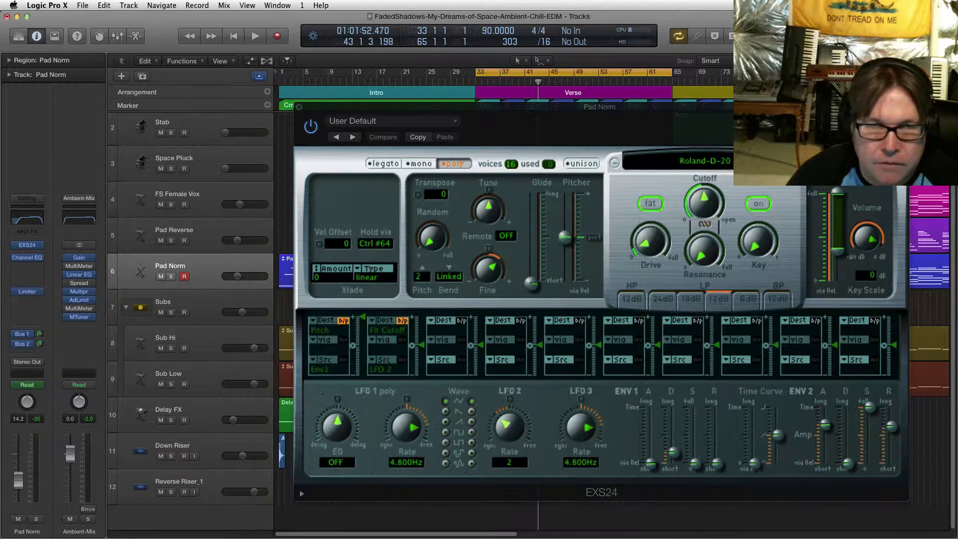
click(214, 231)
click(215, 267)
click(214, 232)
key(Down)
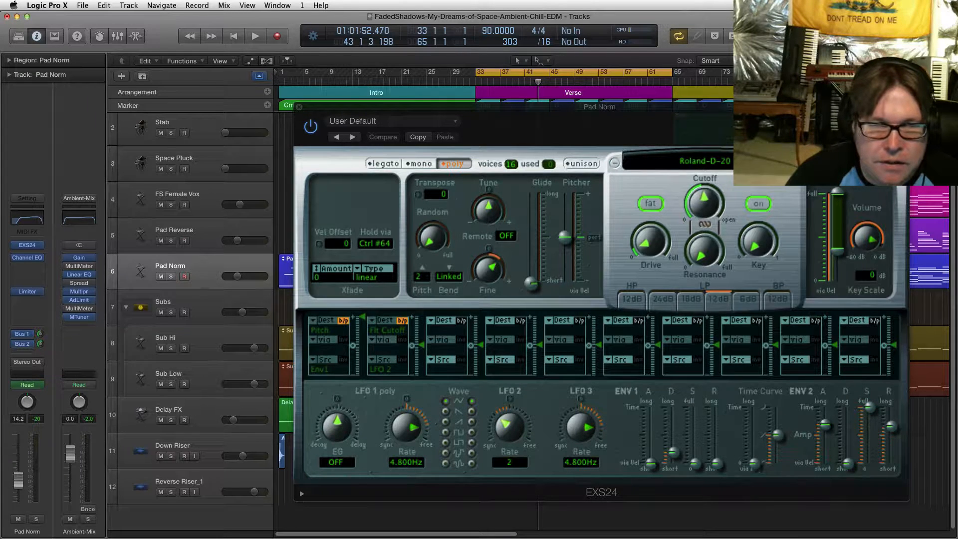
click(215, 160)
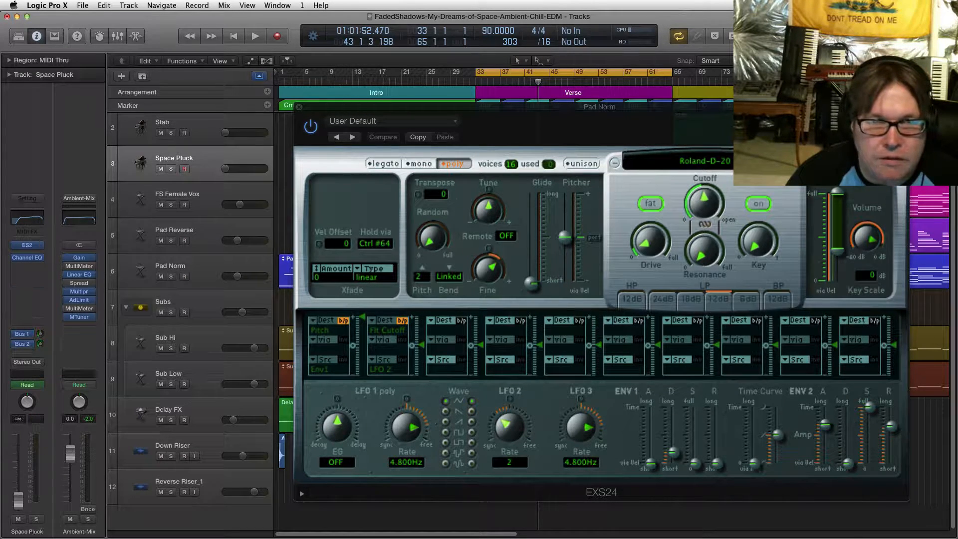
click(27, 245)
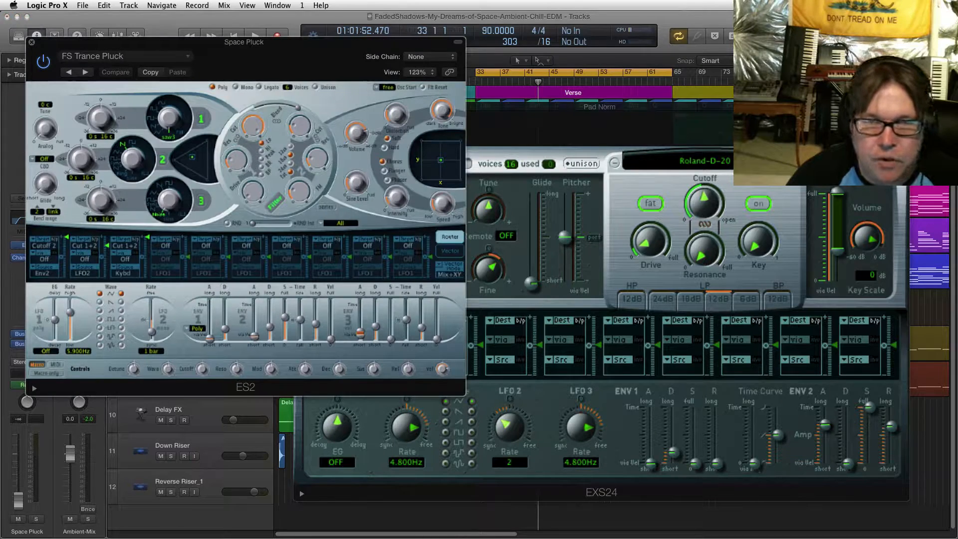
Open MTuner on the Ambient-Mix channel beside Space Pluck's ES2 and check the pitch of played notes
drag(244, 42, 417, 131)
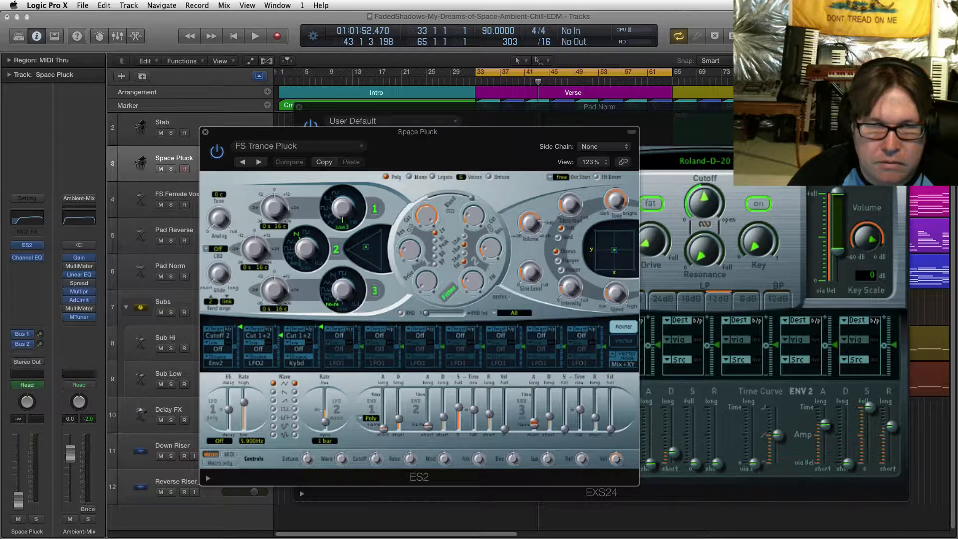
mouse_move(418, 132)
mouse_down()
mouse_move(437, 132)
mouse_move(426, 140)
mouse_up()
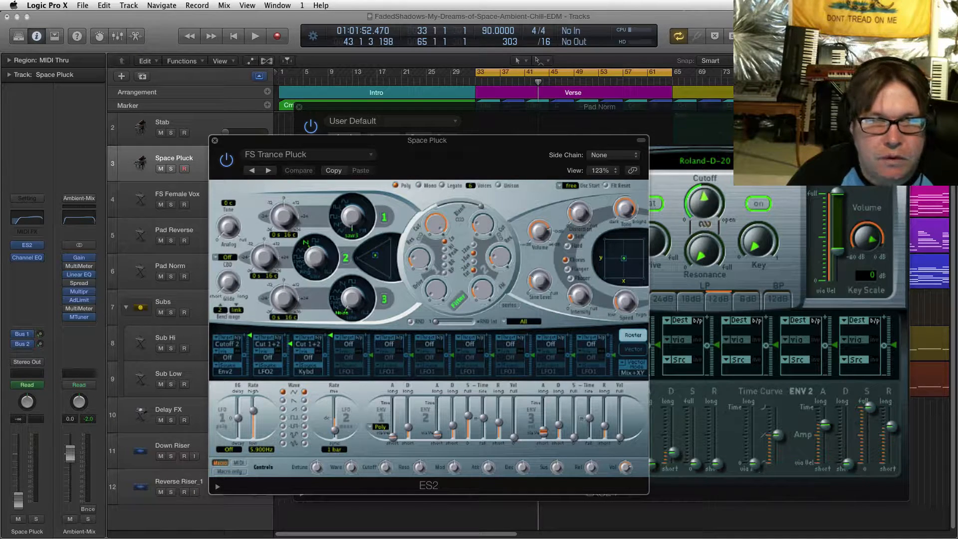
drag(429, 140, 562, 81)
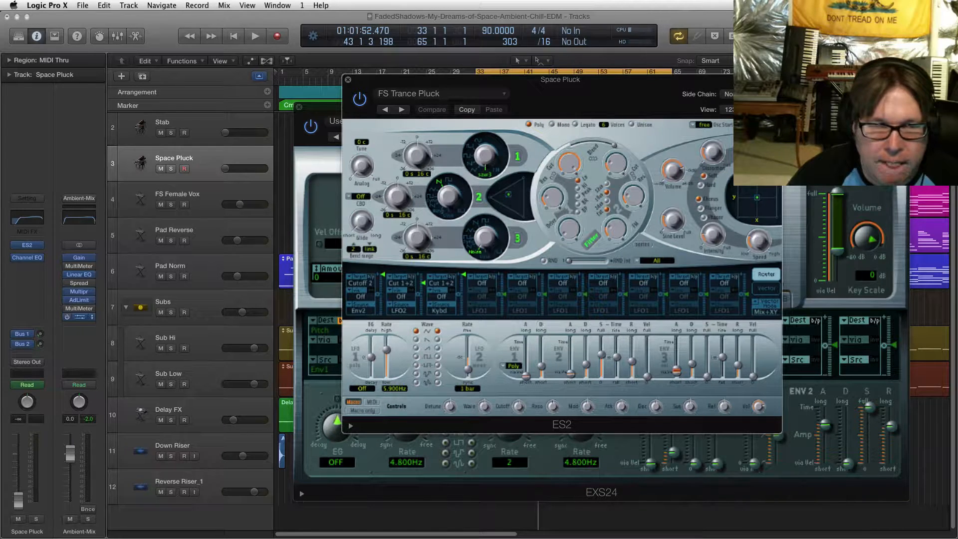
click(79, 317)
drag(440, 220, 234, 104)
drag(560, 79, 607, 92)
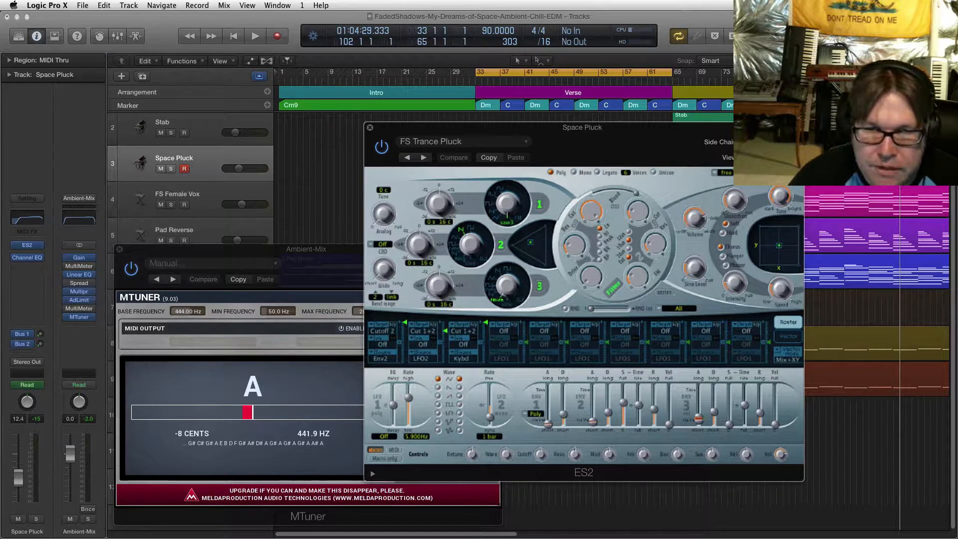
Lower the ES2 oscillators' fine tuning to 3 cents, then set oscillator 3, on the noise waveform, to 0 cents
drag(438, 286, 438, 292)
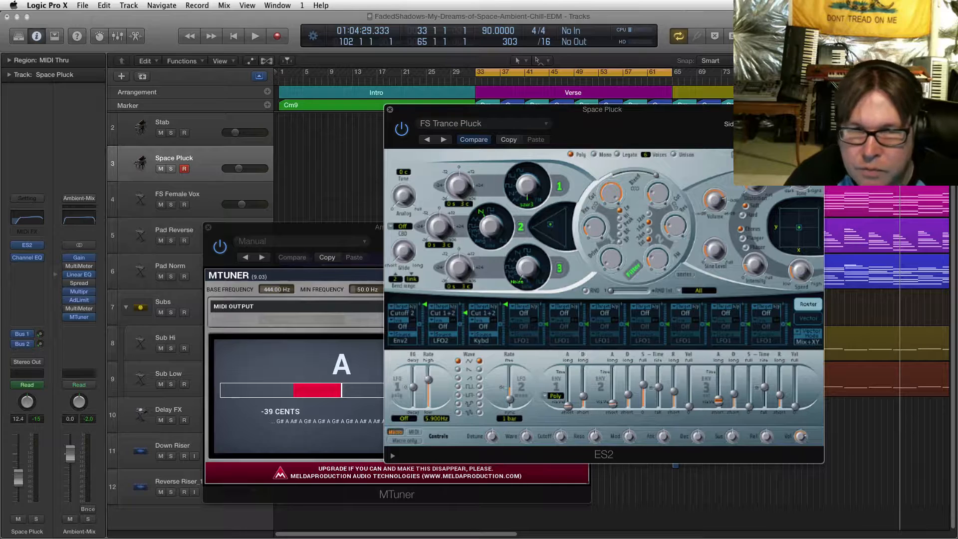
drag(526, 267, 527, 273)
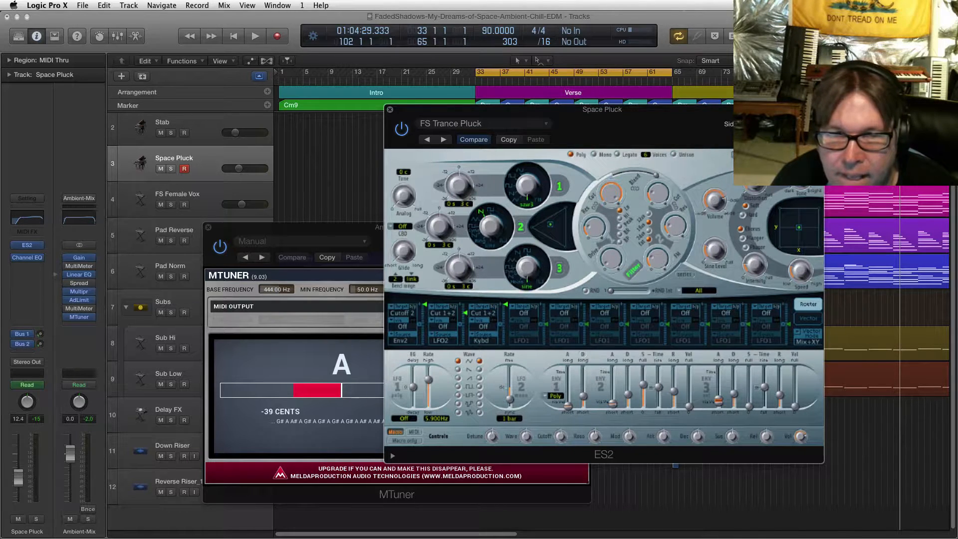
double_click(464, 286)
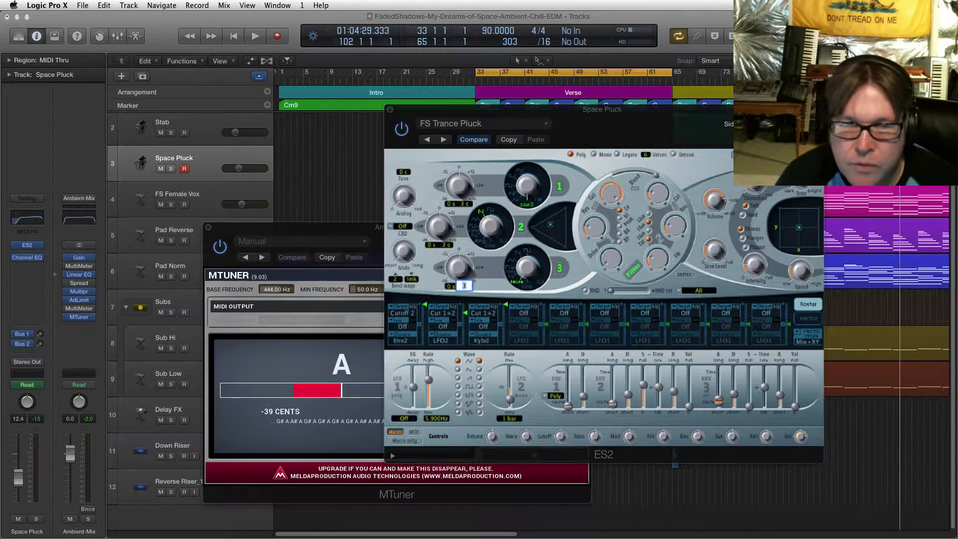
key(Return)
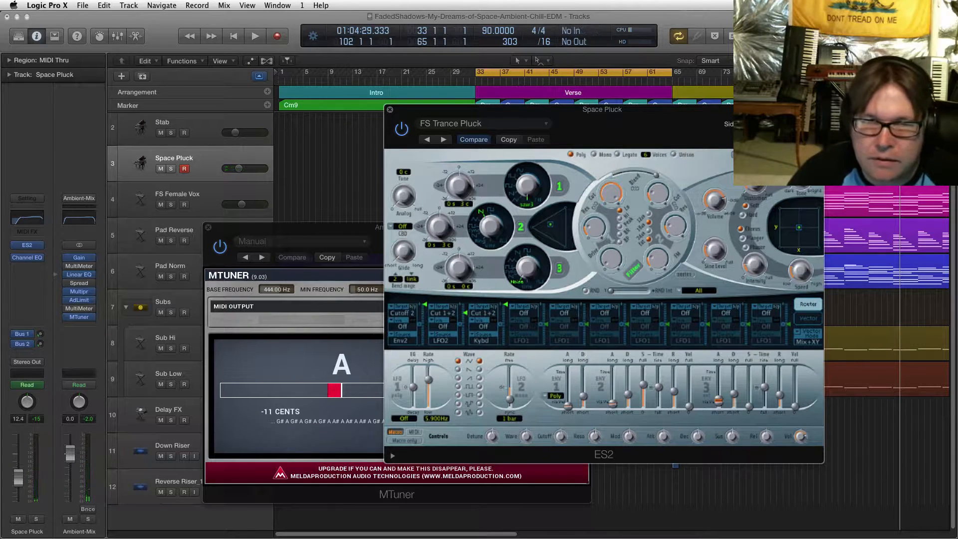
Close Space Pluck's ES2 window and the MTuner window
drag(602, 110, 578, 128)
click(366, 128)
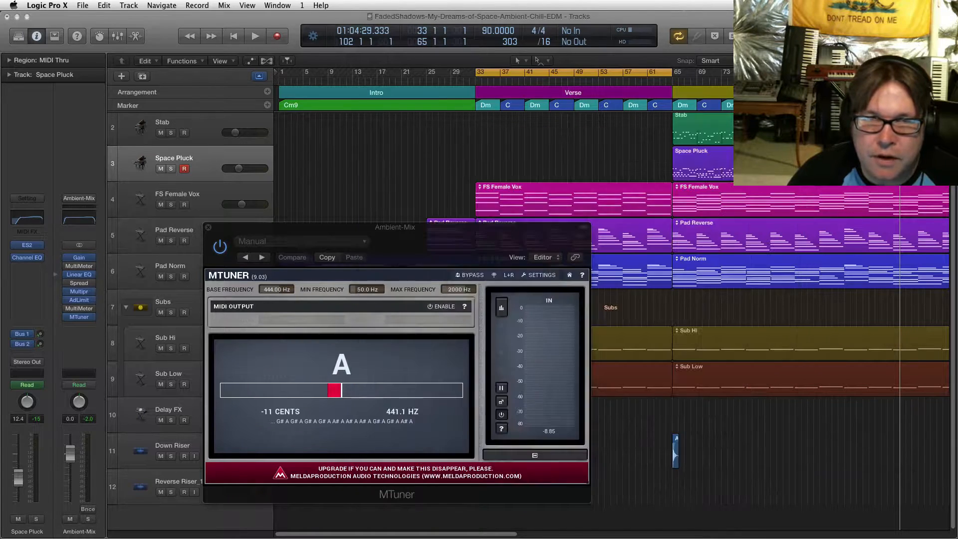
drag(379, 227, 337, 235)
click(166, 236)
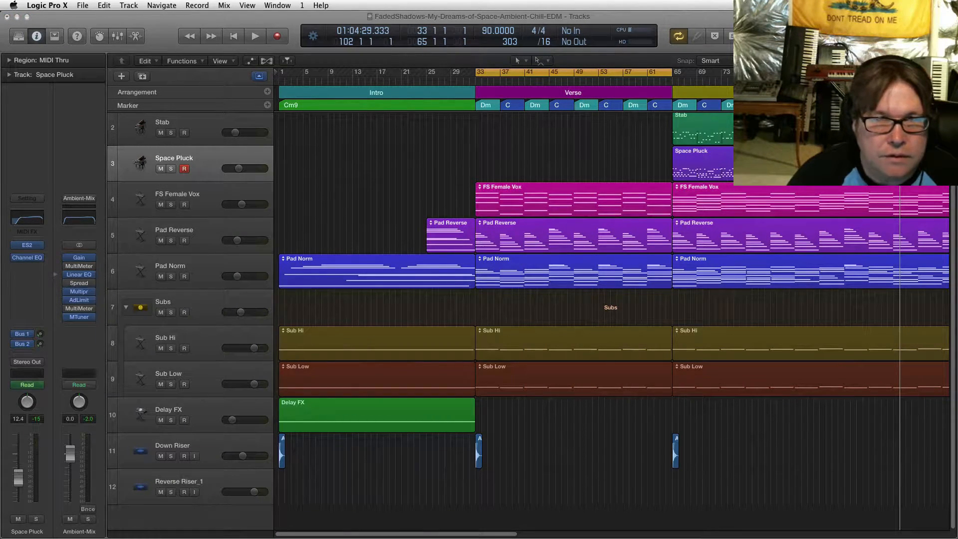
Select the Stab track, open its EXS24 sampler beside MTuner and check the pitch of played notes
key(Up)
click(27, 245)
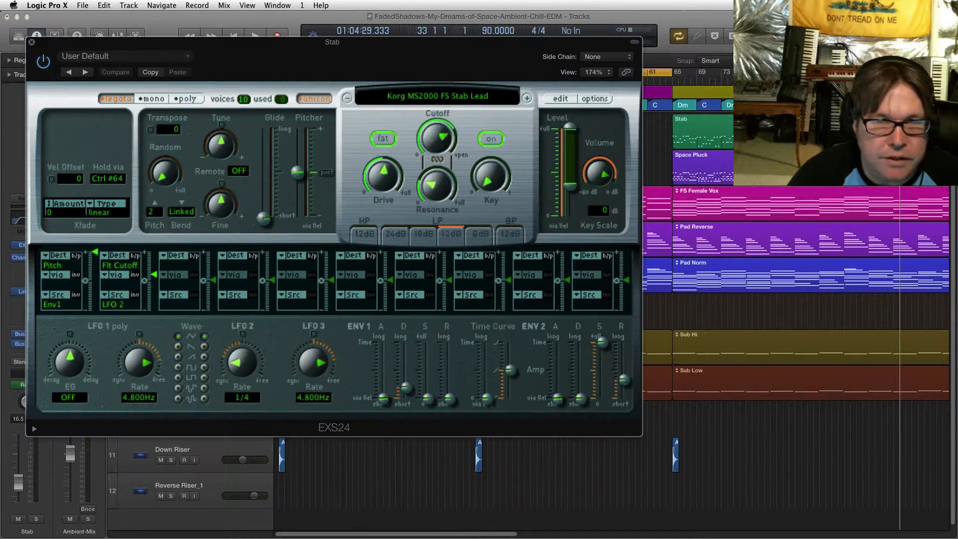
drag(593, 194, 811, 226)
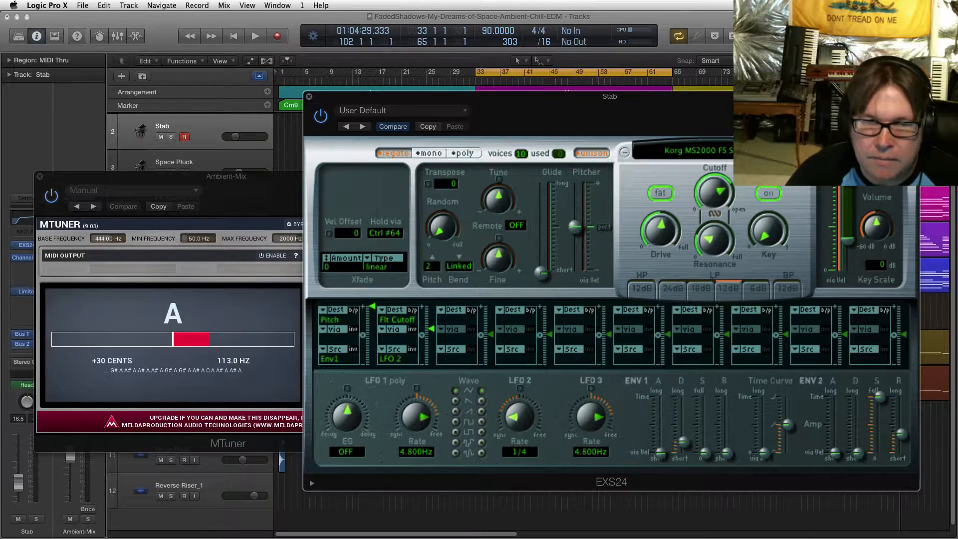
Try Fine tuning values of -11 and -15 cents on Stab's EXS24
drag(498, 260, 498, 262)
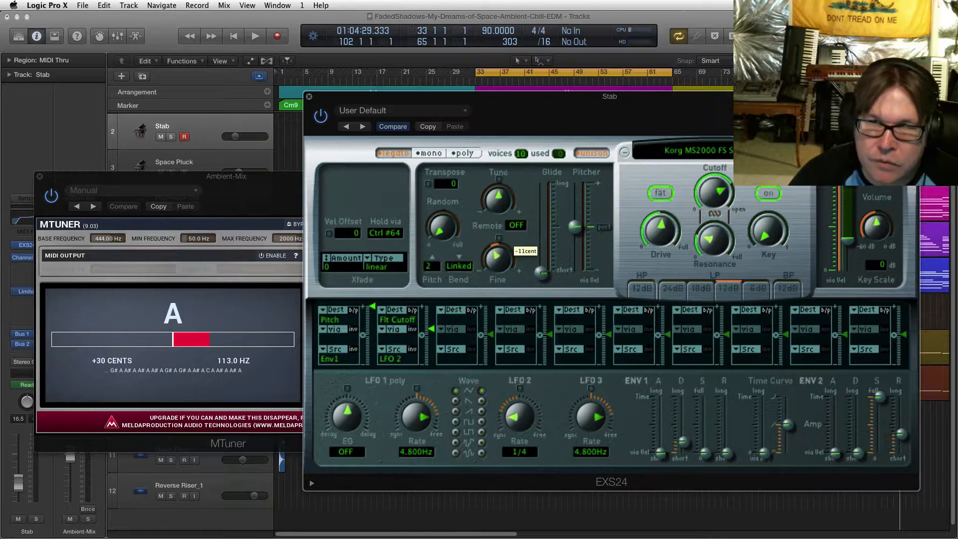
drag(498, 259, 497, 260)
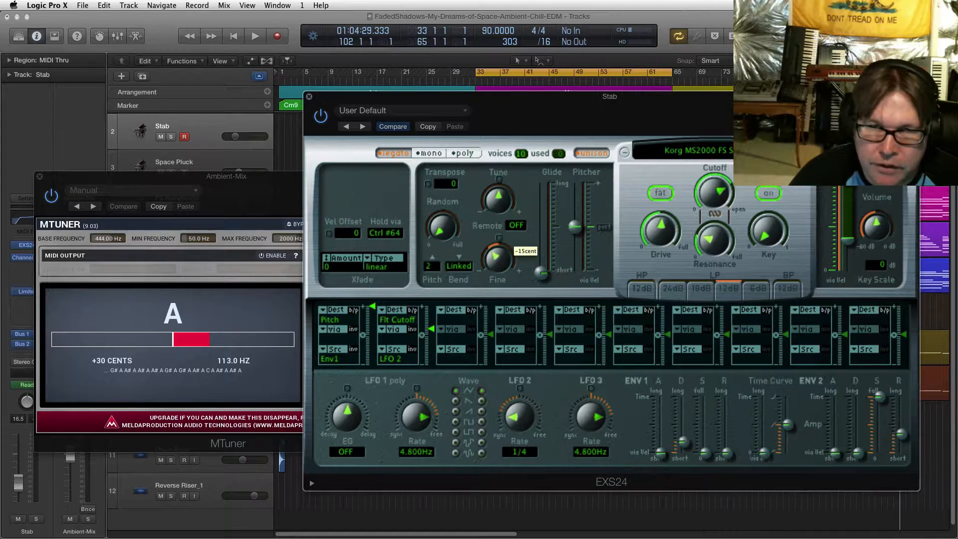
drag(497, 260, 498, 261)
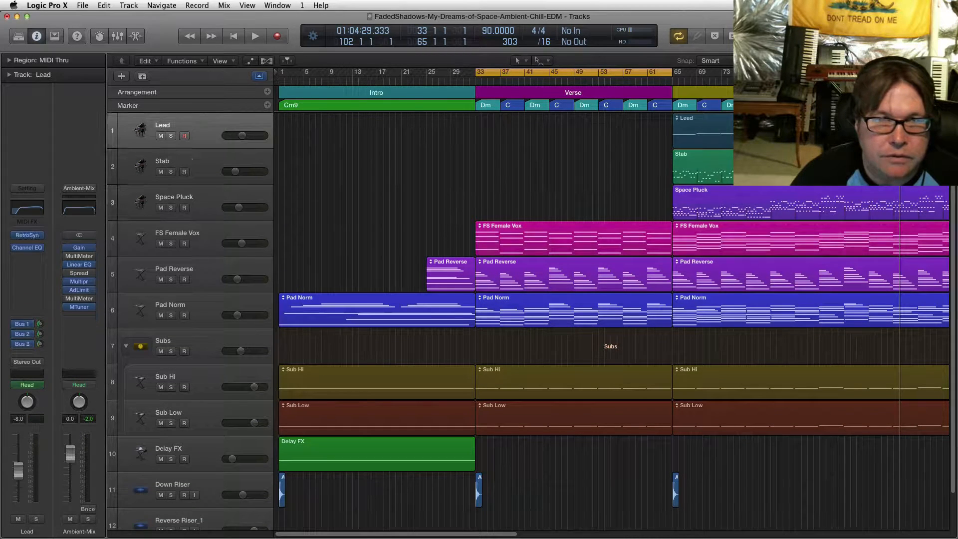
Open the Lead track's Retro Synth and arrange its window beside MTuner
click(27, 235)
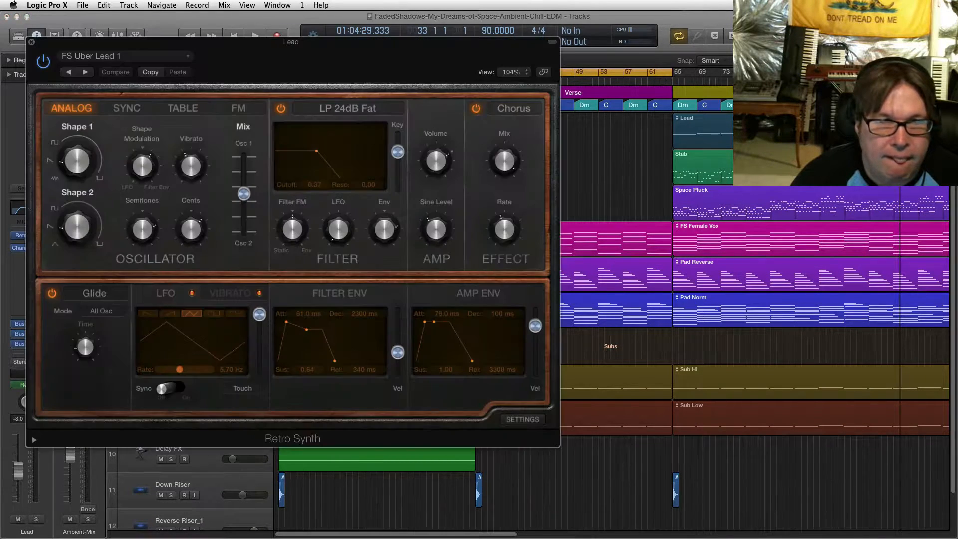
drag(190, 42, 456, 71)
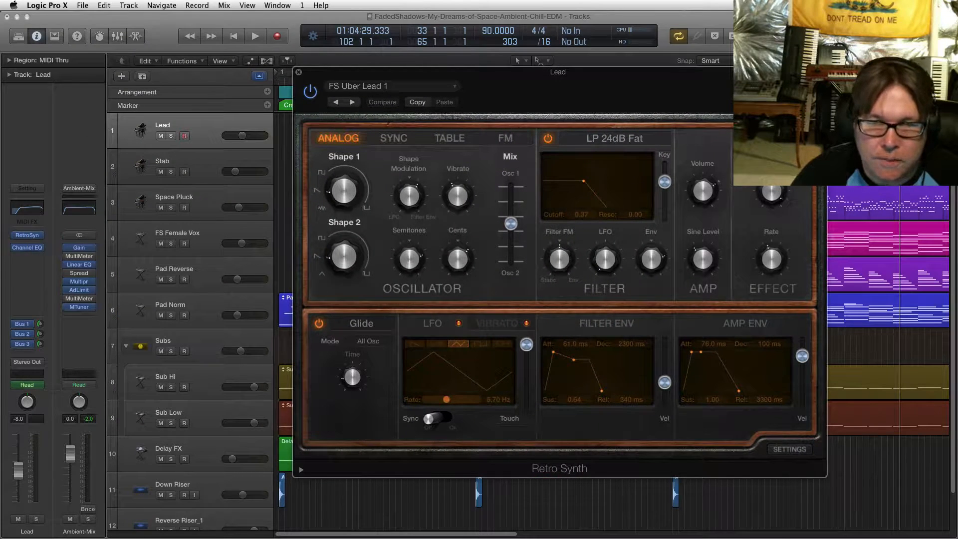
mouse_move(457, 258)
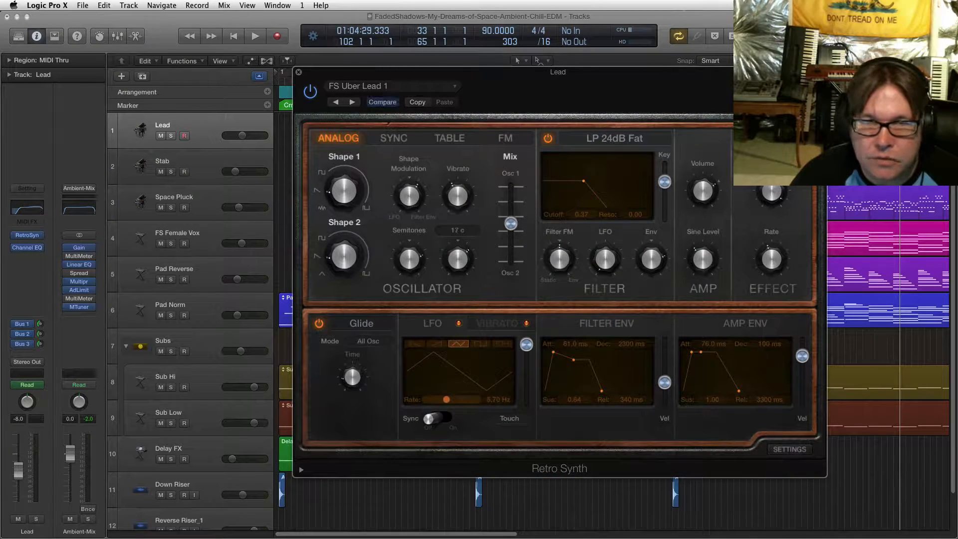
click(79, 307)
drag(202, 162, 212, 97)
drag(499, 72, 544, 72)
mouse_move(503, 259)
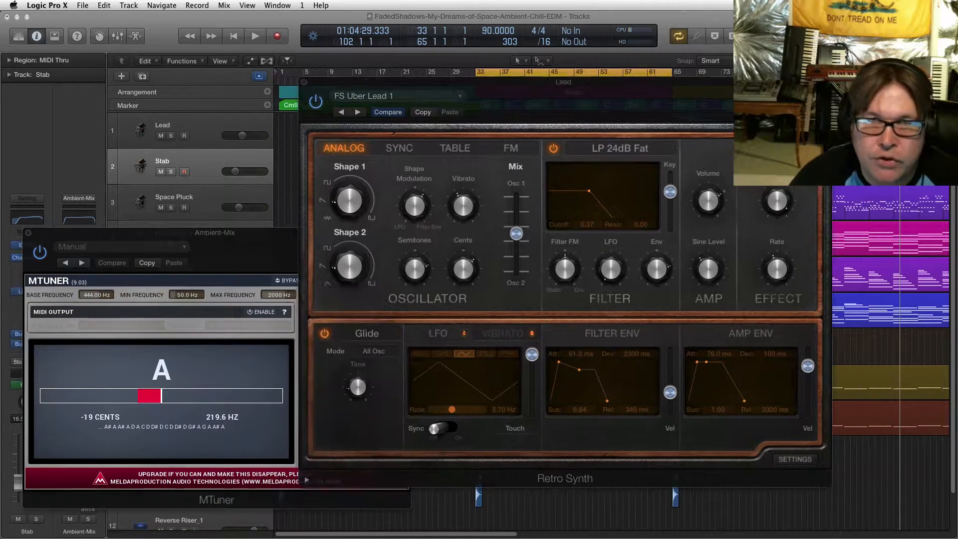
drag(563, 82, 648, 80)
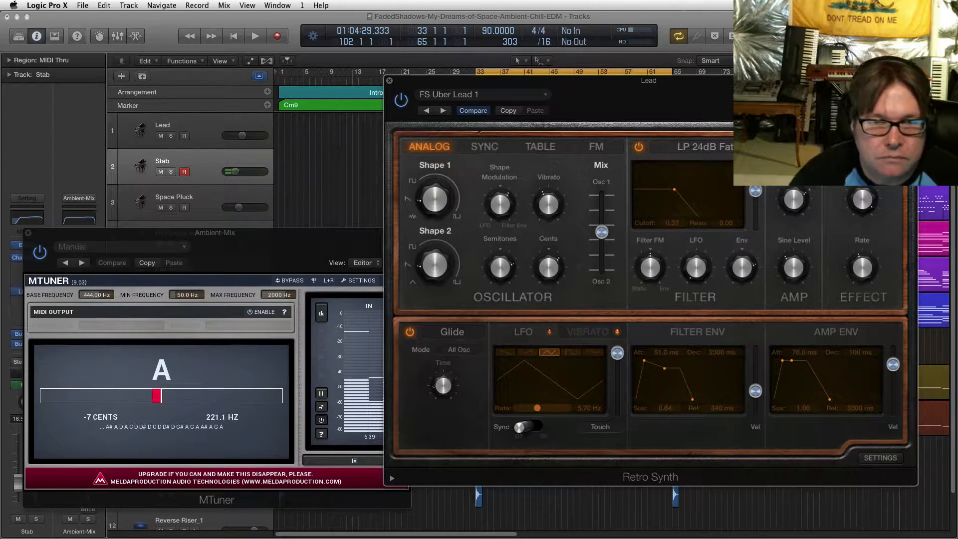
Select the Lead track, set Retro Synth's oscillator mix to 0.31 and check the pitch of played notes
click(194, 126)
drag(601, 232, 601, 217)
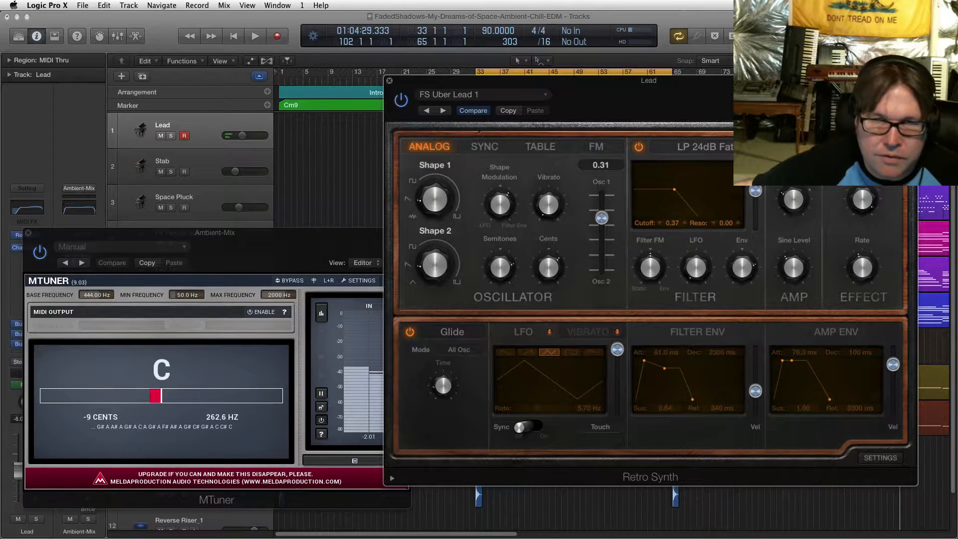
mouse_move(548, 267)
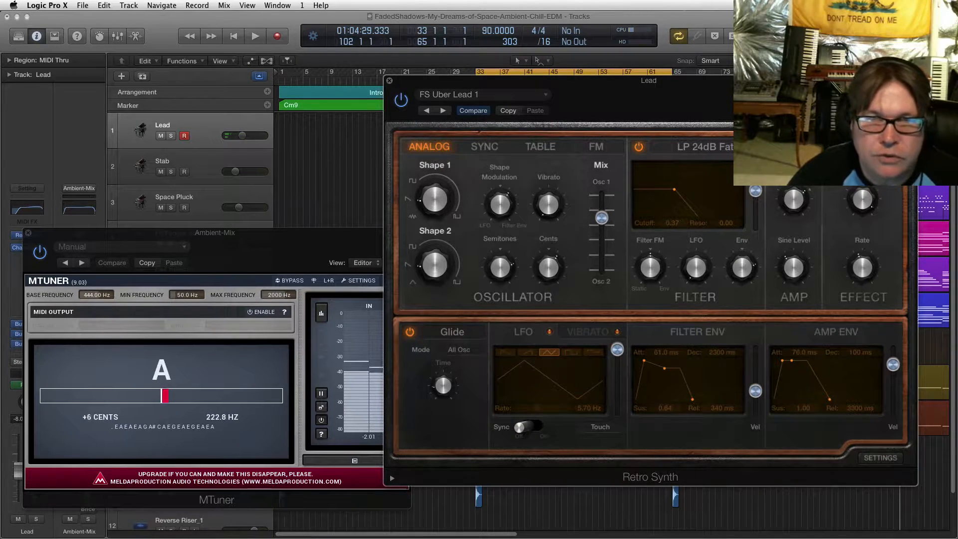
drag(398, 80, 389, 92)
click(380, 93)
Select the FS Female Vox track, clear MTuner out of the way and open the track's EXS24 sampler
scroll(598, 319, down, 3)
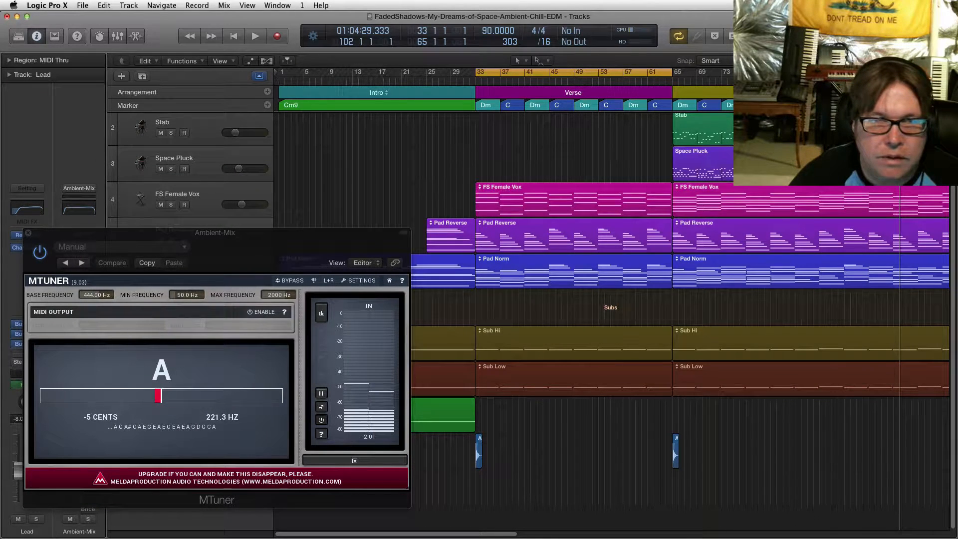
click(204, 194)
drag(305, 233, 0, 330)
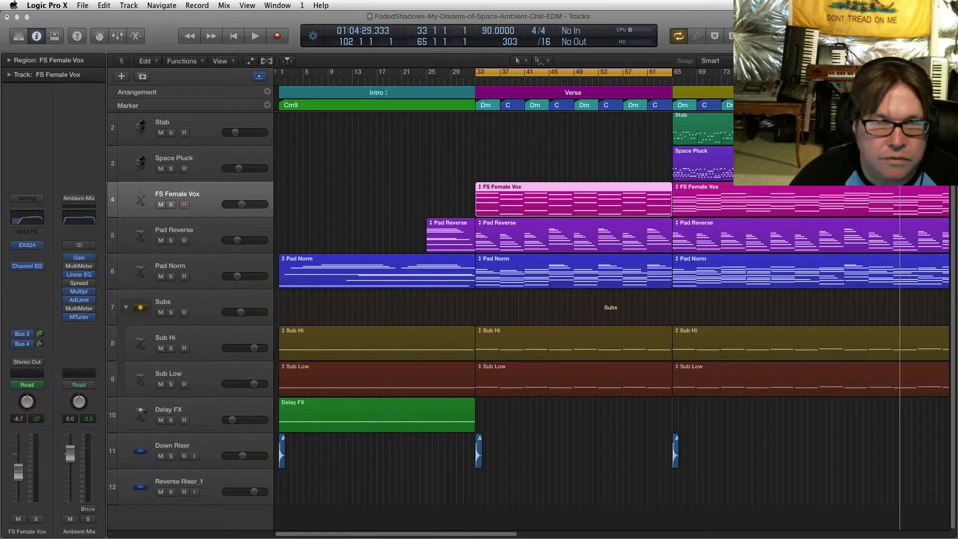
click(27, 244)
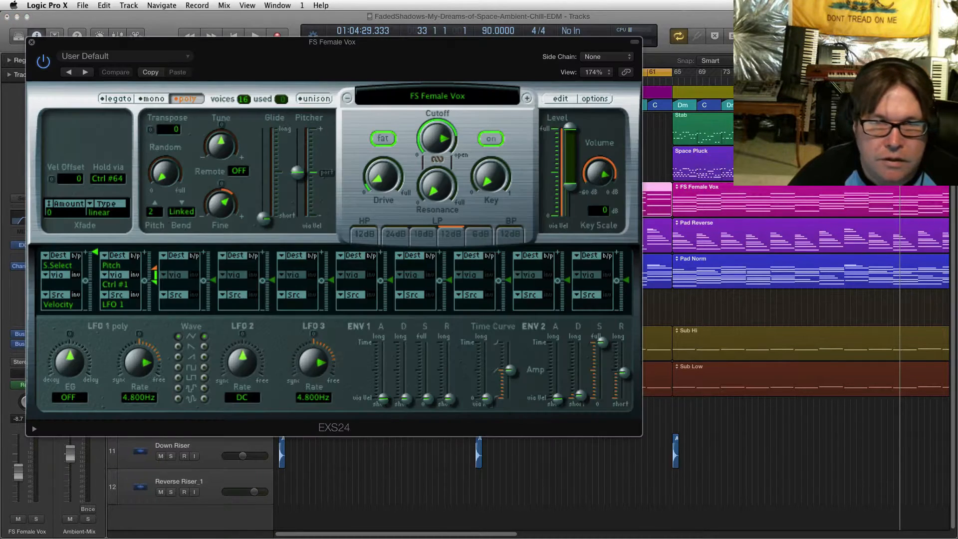
drag(331, 42, 547, 97)
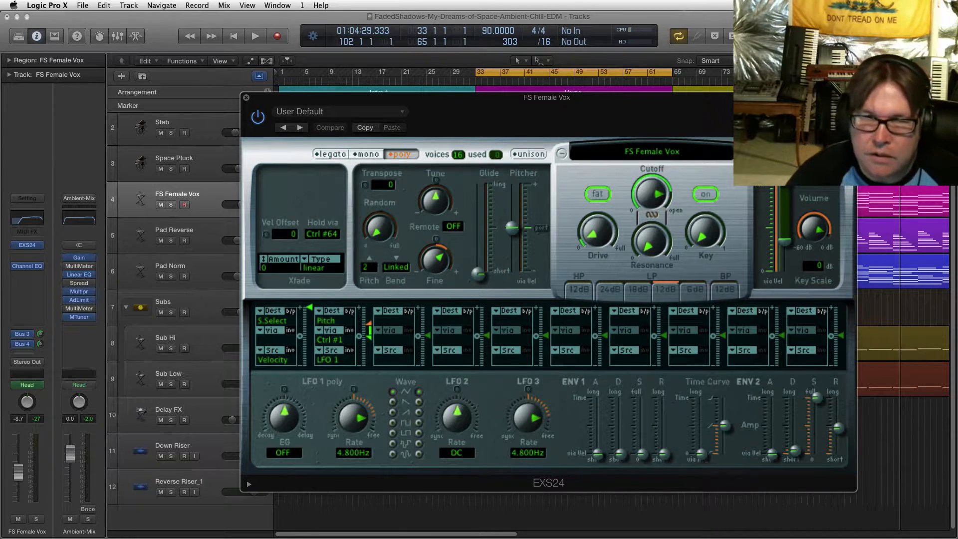
mouse_move(359, 98)
mouse_down()
mouse_move(365, 111)
mouse_move(375, 108)
mouse_up()
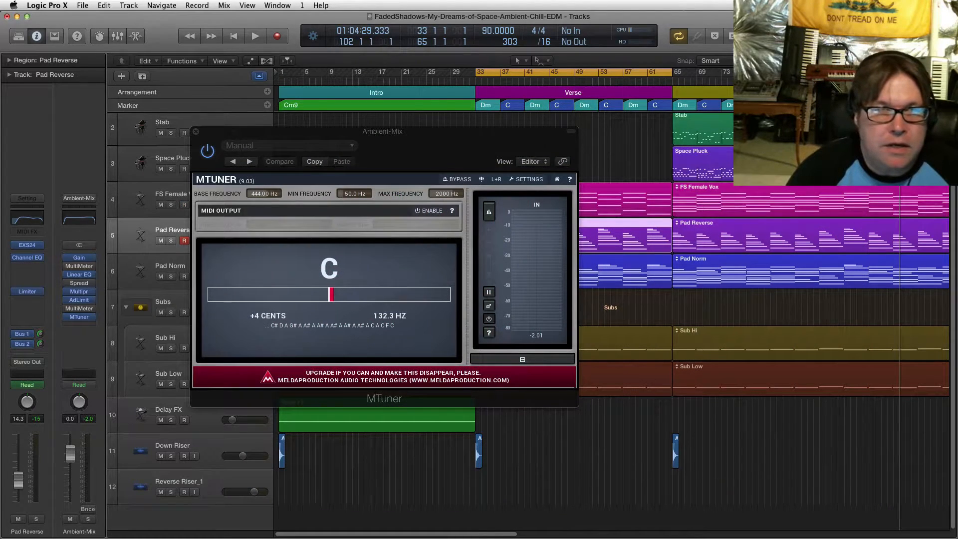
Set the software instrument pitch to 15.7 cents in the project's tuning settings
click(46, 5)
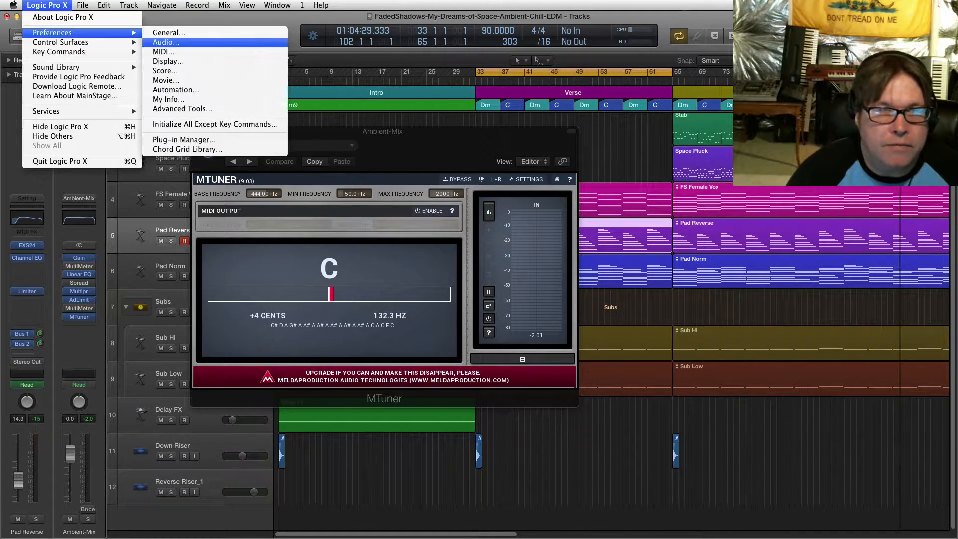
mouse_move(82, 5)
mouse_move(130, 153)
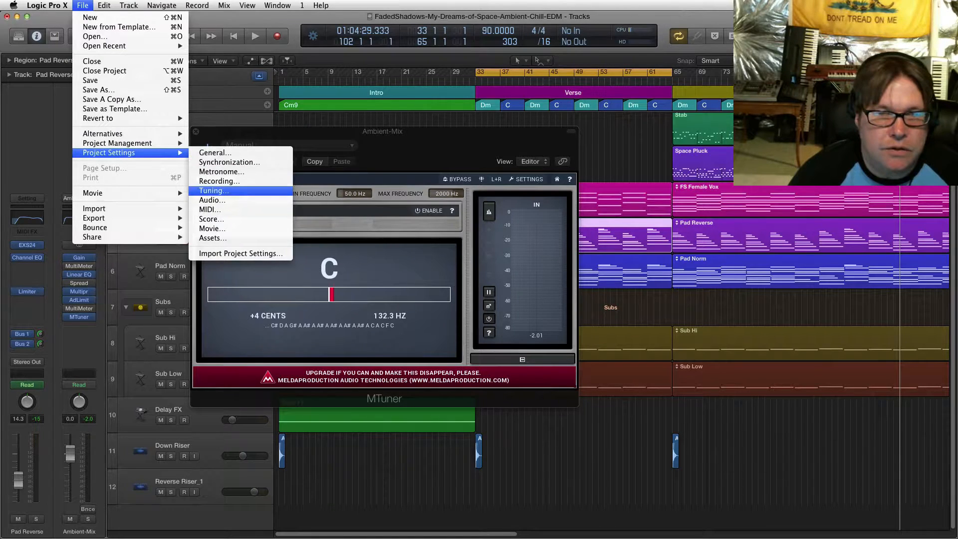
click(214, 190)
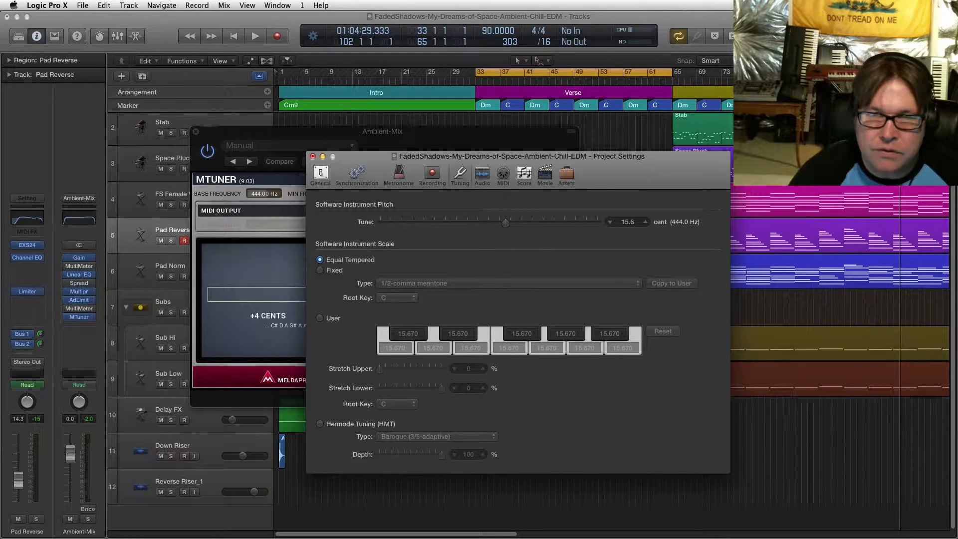
double_click(631, 222)
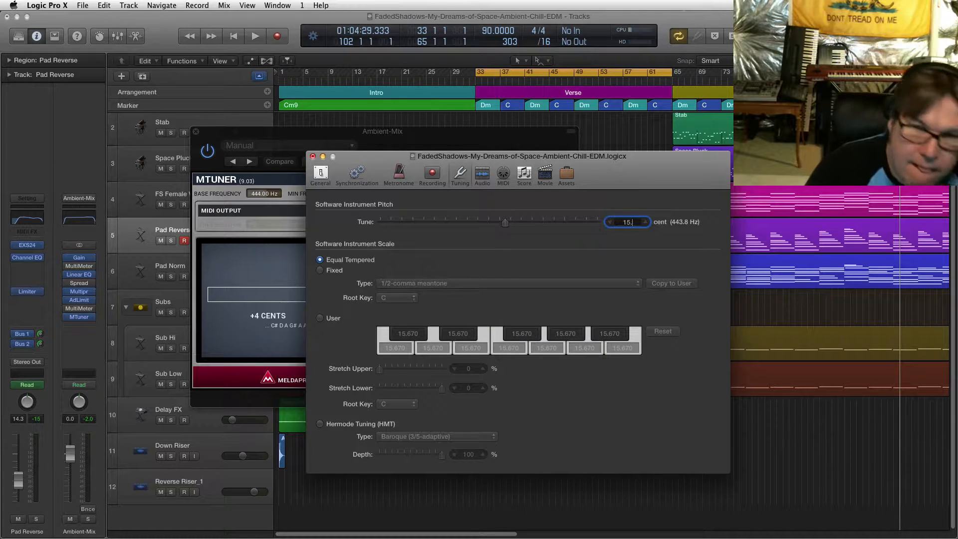
text(7)
key(Return)
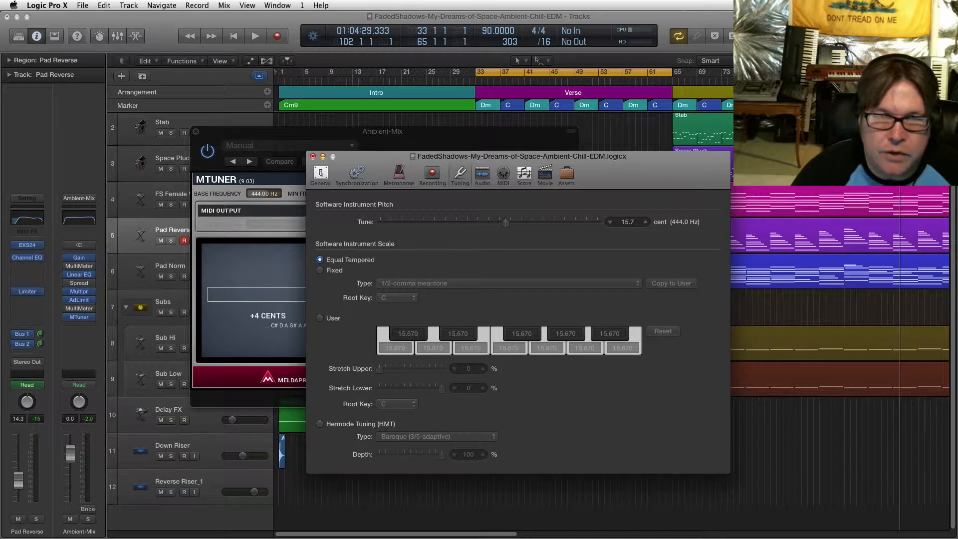
click(313, 157)
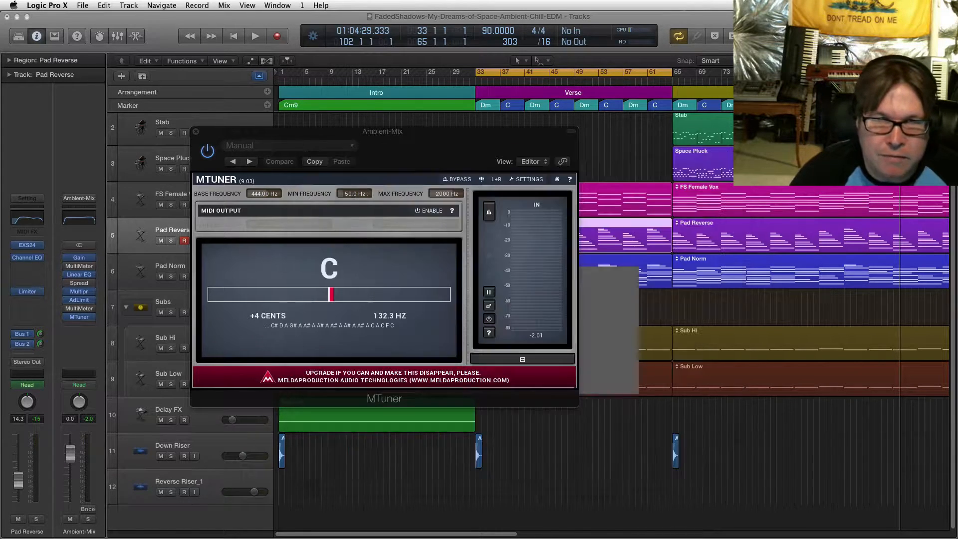
Select the Sub Hi track and open its EXS24 sampler next to the MTuner window
drag(324, 132, 451, 146)
click(199, 339)
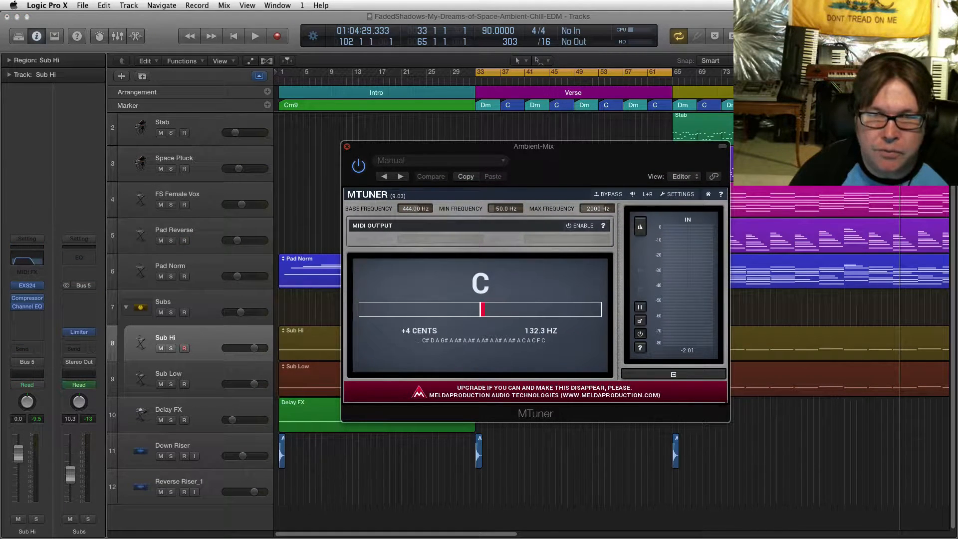
drag(357, 146, 114, 33)
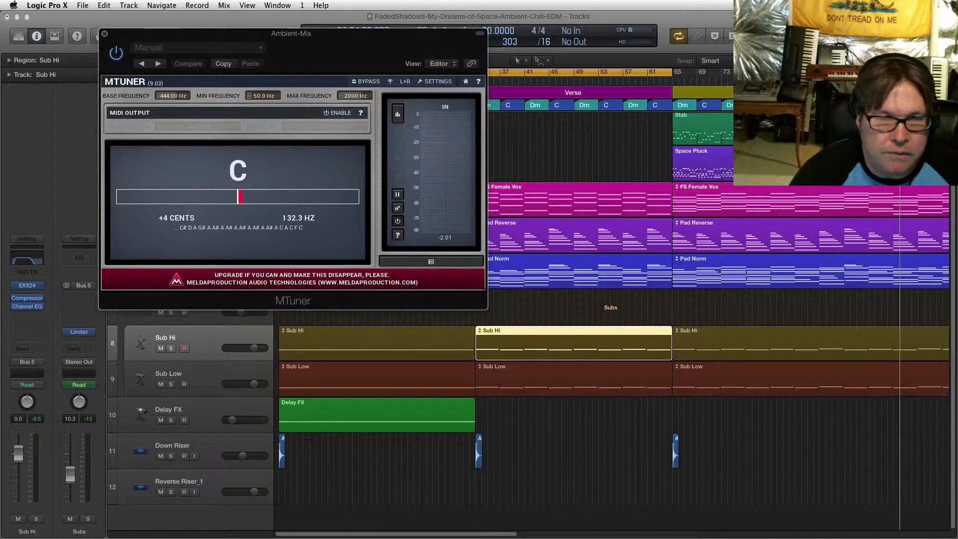
click(27, 285)
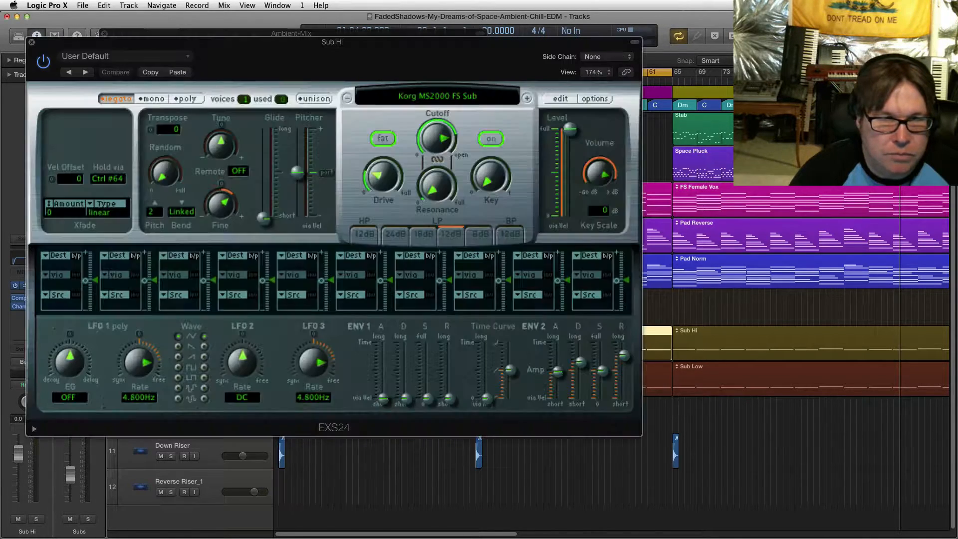
drag(594, 195, 814, 246)
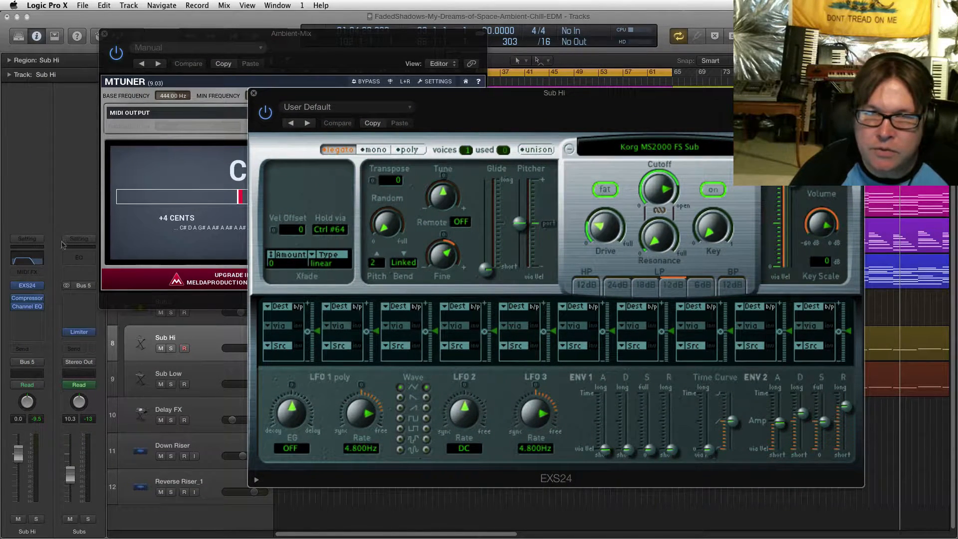
mouse_move(36, 158)
mouse_down()
mouse_move(60, 155)
mouse_move(17, 169)
mouse_move(25, 165)
mouse_up()
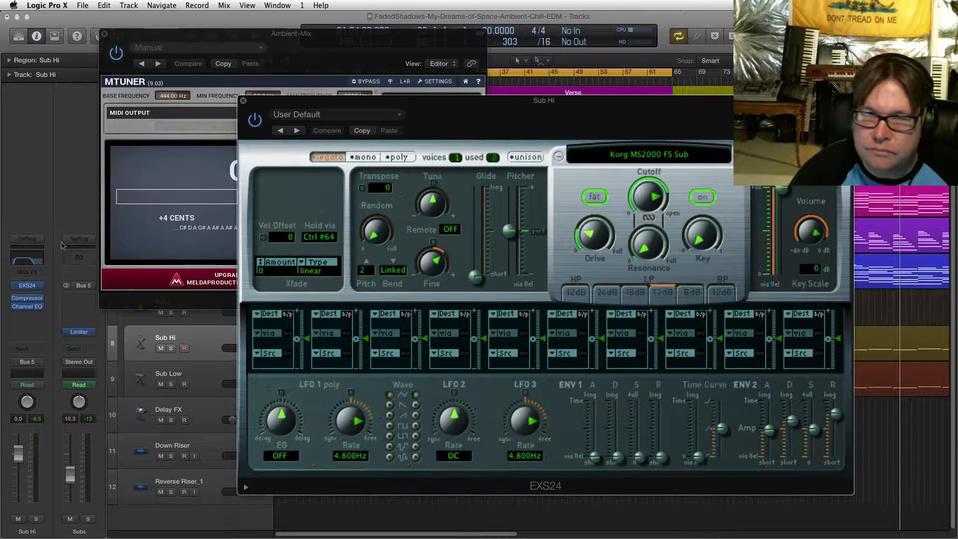
drag(805, 253, 827, 254)
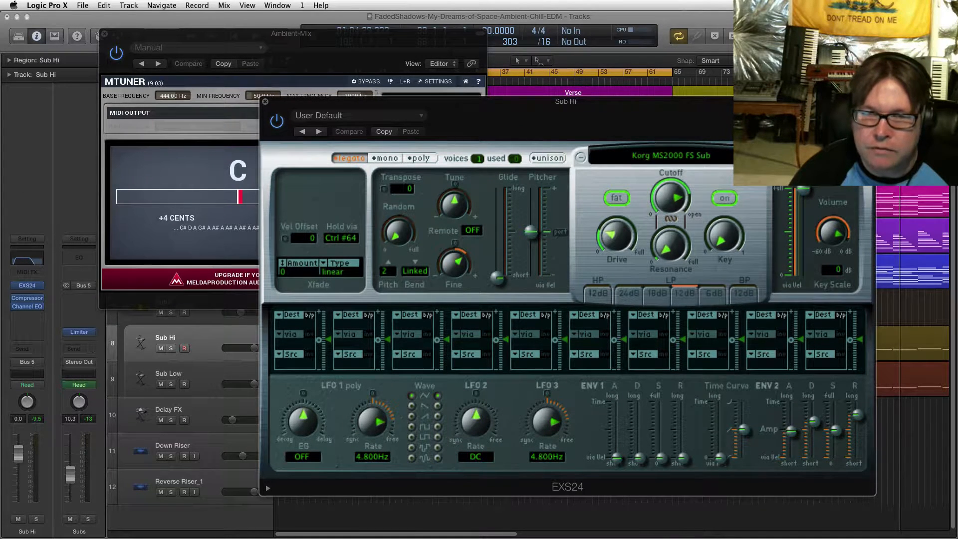
drag(827, 253, 785, 256)
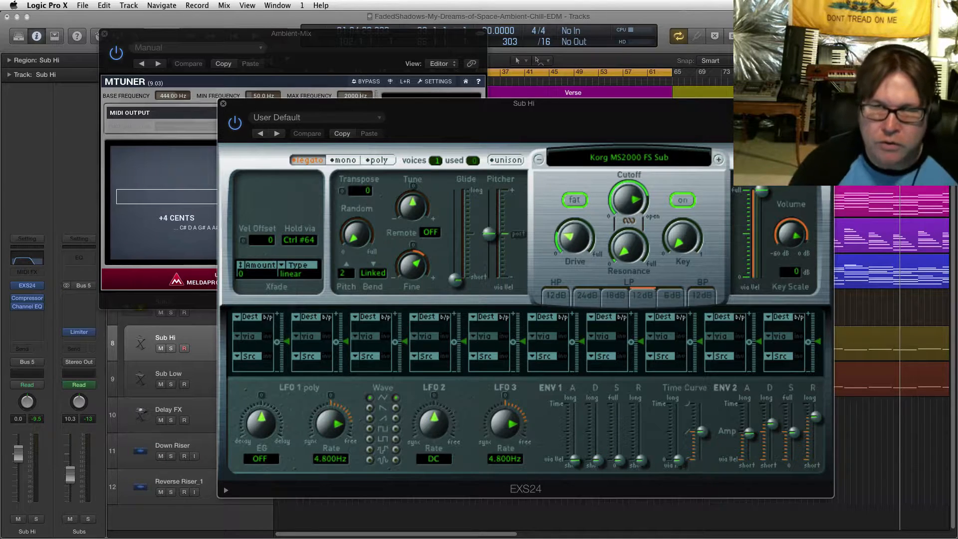
drag(778, 103, 798, 110)
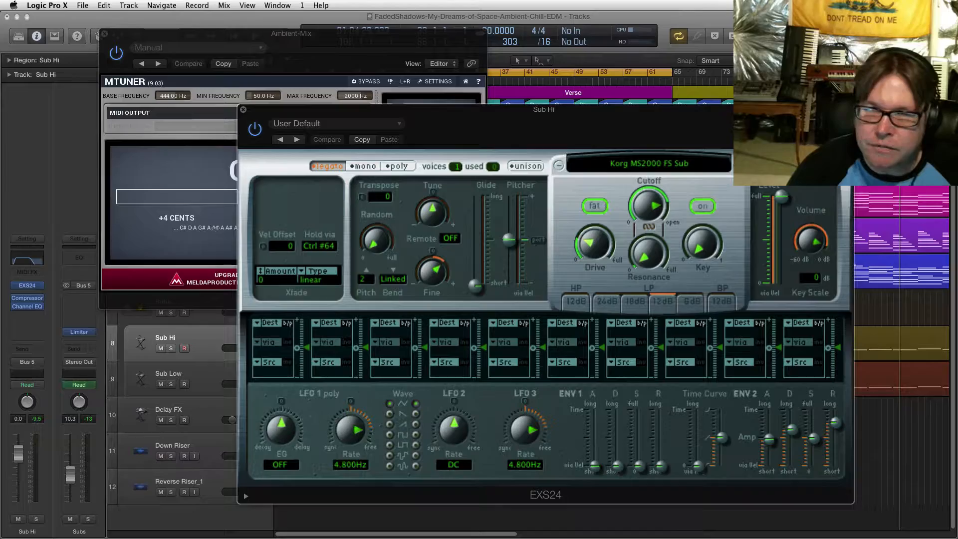
Check the pitch of Sub Hi's notes in MTuner with EXS24's Fine tuning centred, and close the sampler
drag(854, 228, 840, 228)
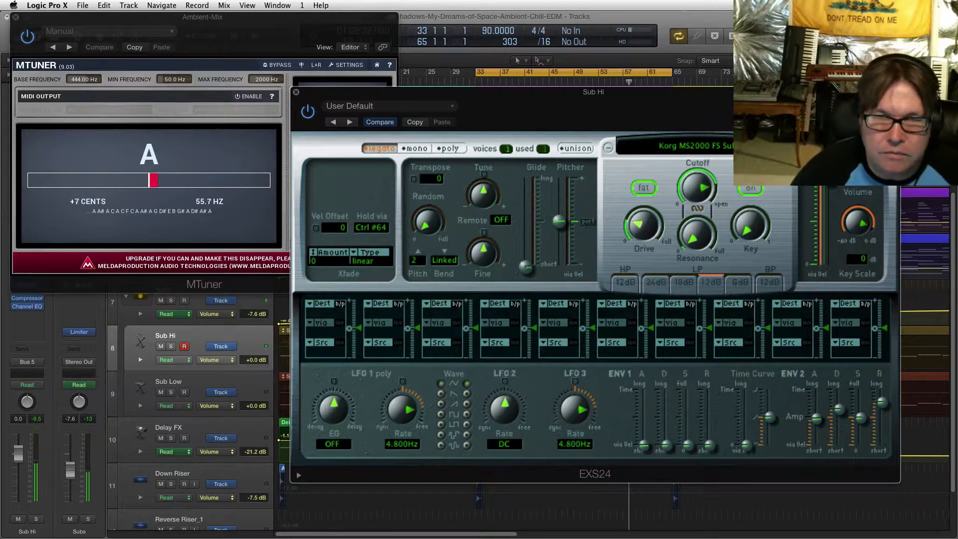
mouse_move(851, 244)
mouse_down()
mouse_move(881, 258)
mouse_move(843, 267)
mouse_move(851, 270)
mouse_move(872, 265)
mouse_move(843, 259)
mouse_up()
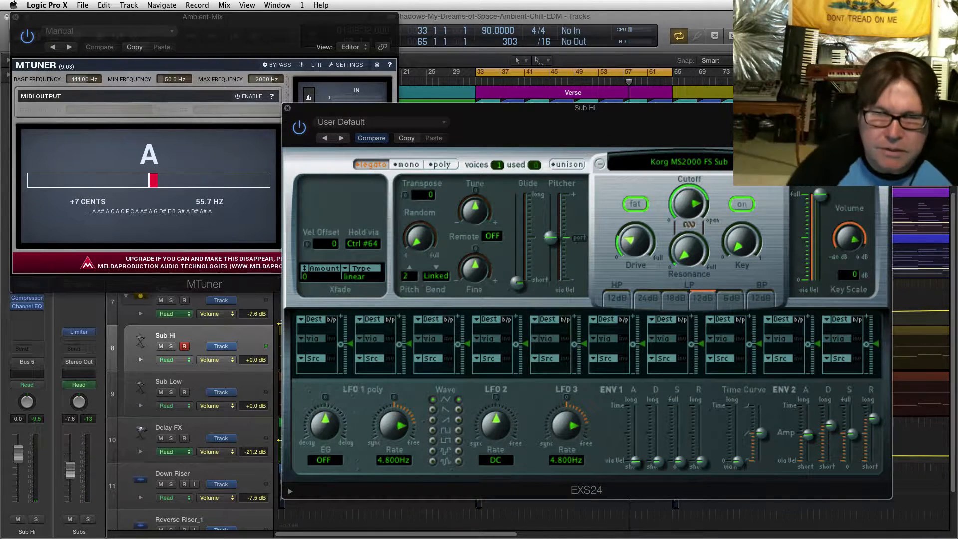
mouse_move(843, 259)
mouse_down()
mouse_move(873, 271)
mouse_move(857, 264)
mouse_up()
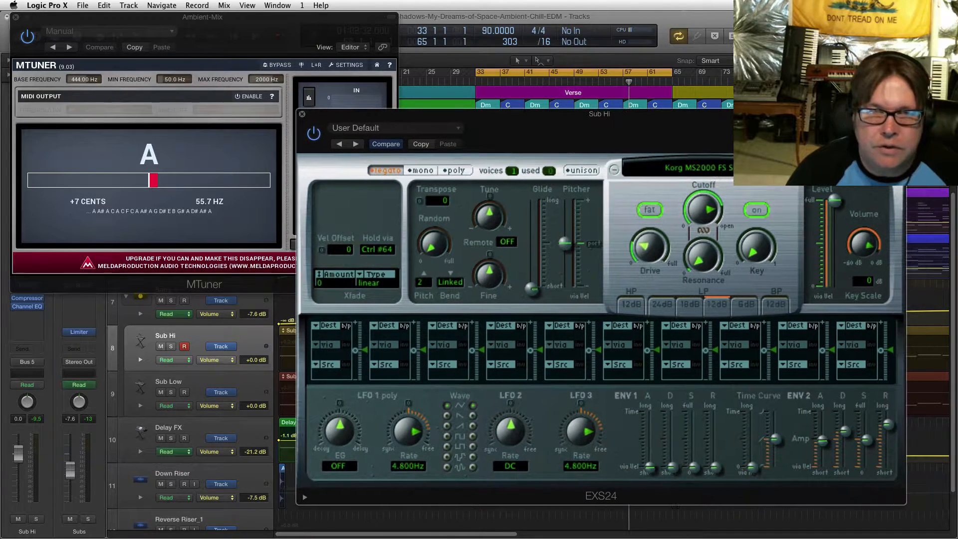
click(302, 114)
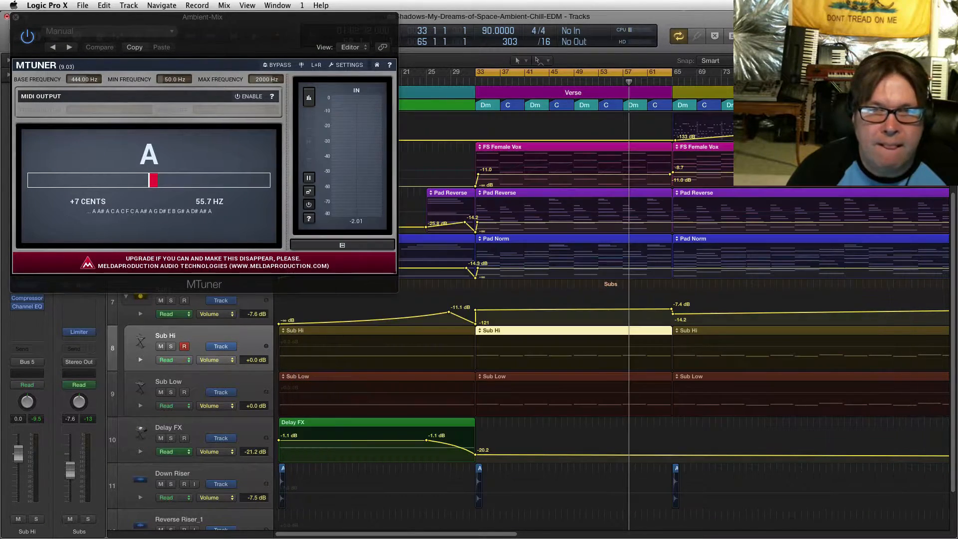
Close MTuner, select the Delay FX track and zoom out to review the whole arrangement's volume automation
drag(279, 18, 315, 18)
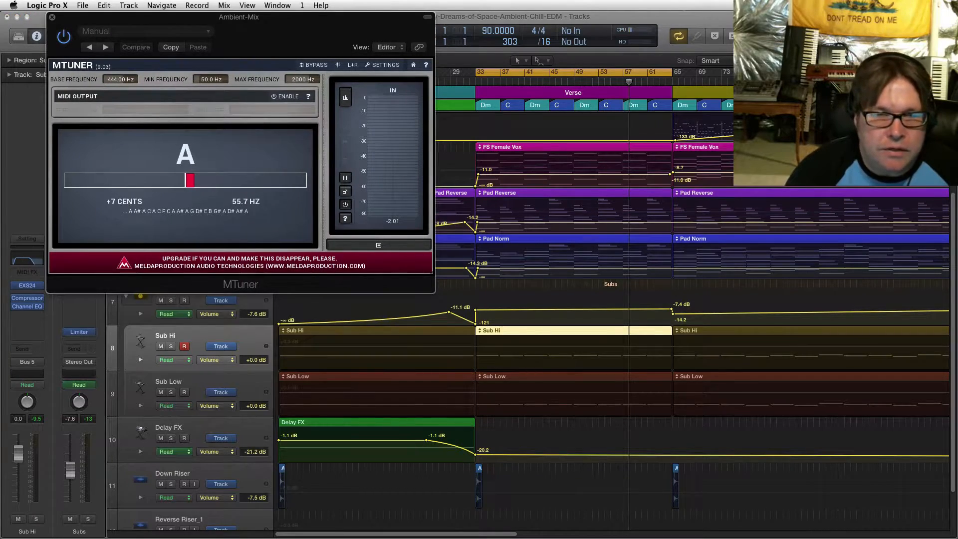
click(240, 381)
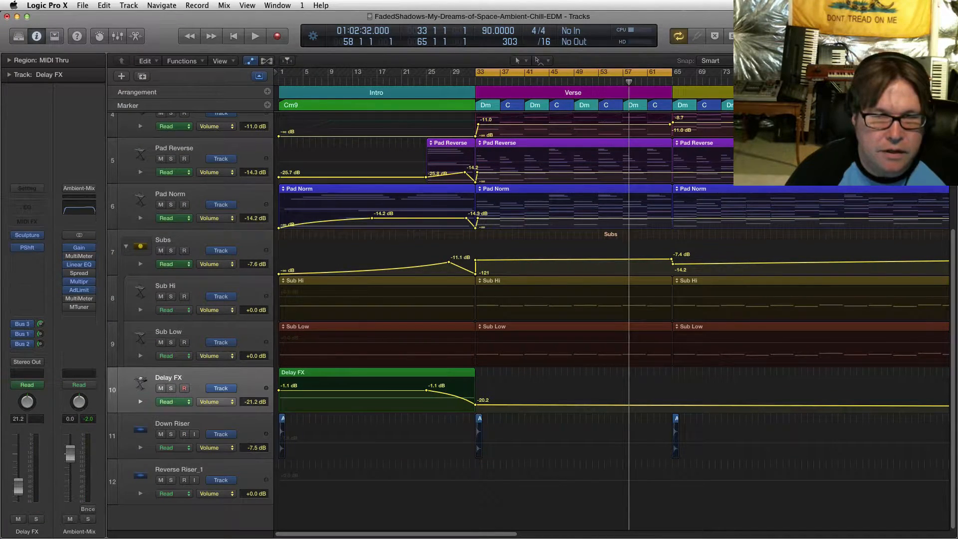
scroll(527, 320, up, 5)
key(super+Left)
key(super+Left)
key(super+Left)
scroll(528, 319, down, 5)
scroll(527, 319, up, 5)
scroll(528, 320, down, 5)
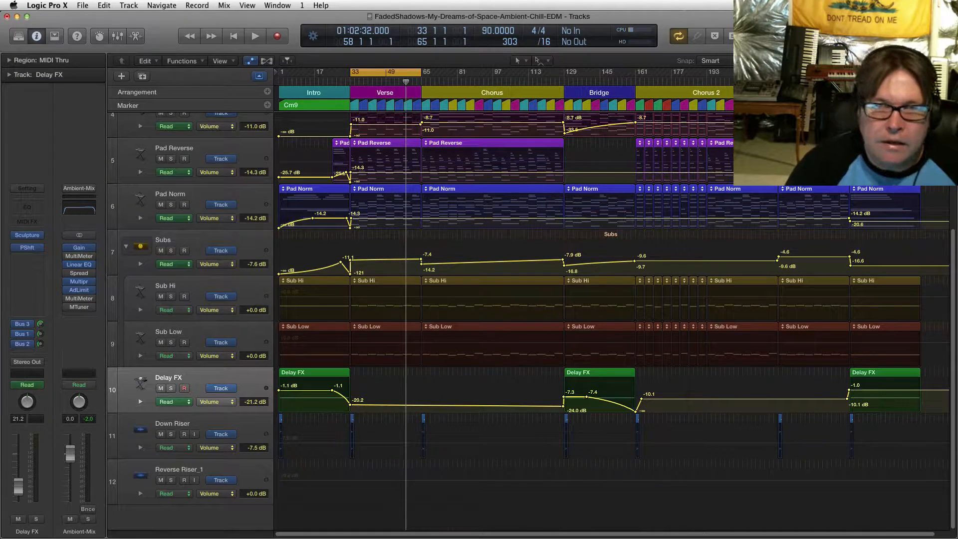
Set the cycle range to the Chorus section, from bar 65 to bar 129
key(c)
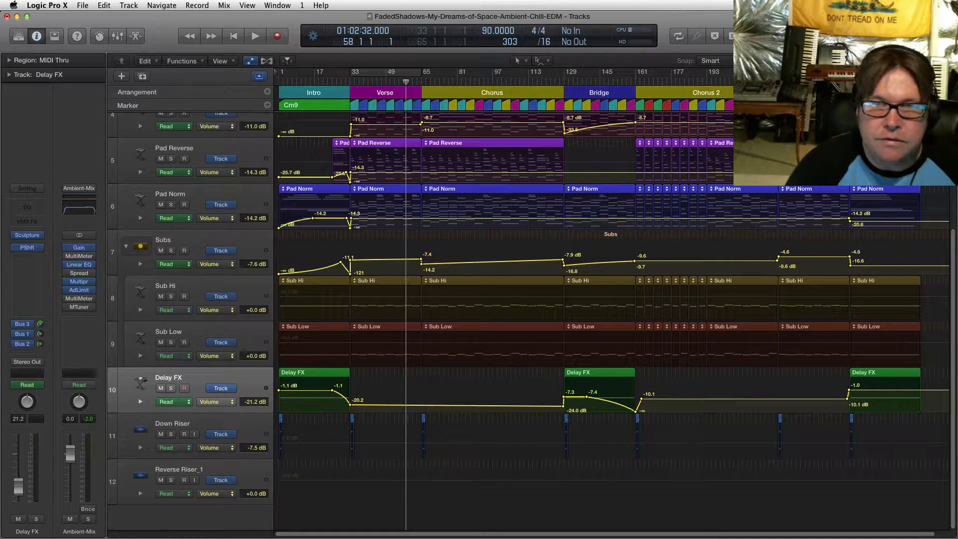
key(c)
drag(375, 72, 564, 75)
scroll(563, 300, up, 5)
scroll(562, 299, down, 5)
scroll(563, 299, up, 4)
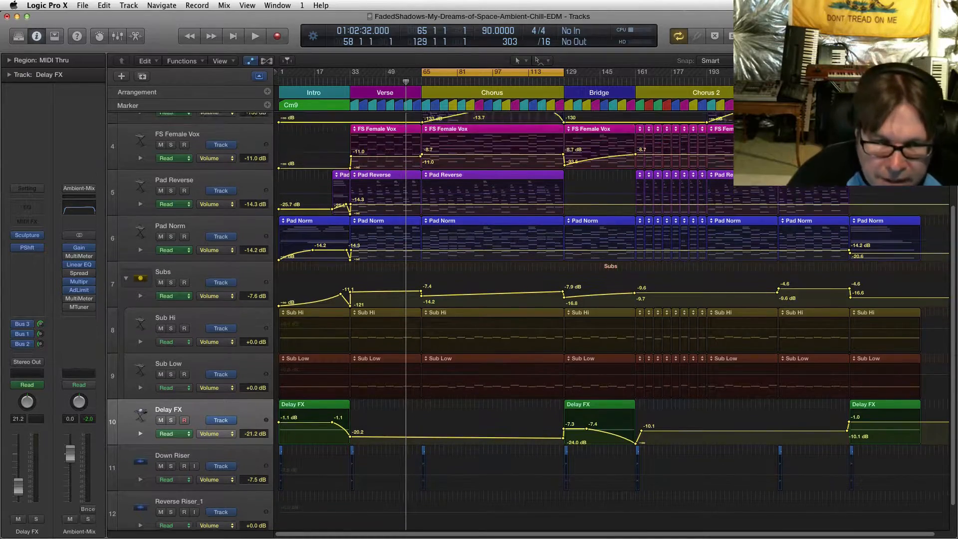
Examine the volume automation of all tracks around the Chorus section, from Lead down to Reverse Riser_1
scroll(562, 300, down, 2)
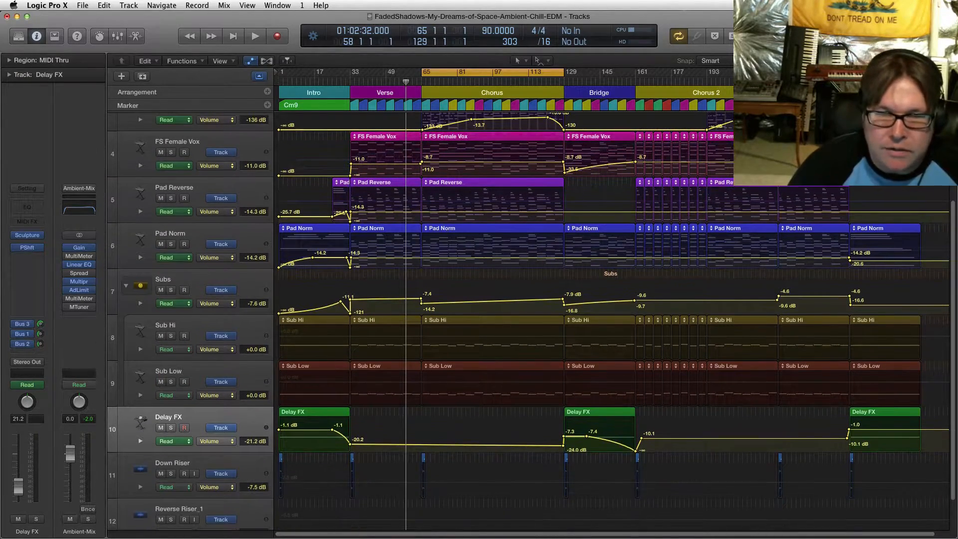
scroll(563, 299, up, 5)
scroll(563, 300, down, 5)
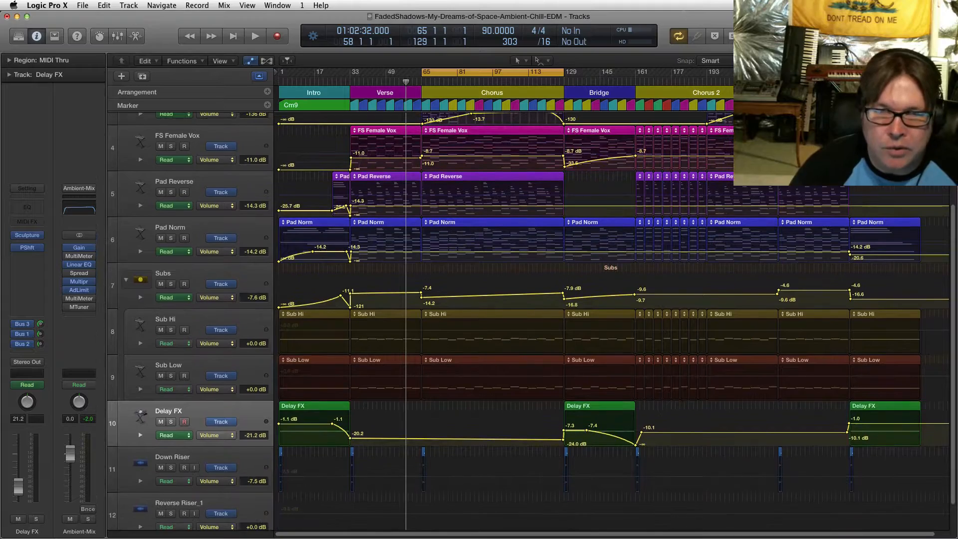
key(super+Right)
scroll(563, 299, up, 5)
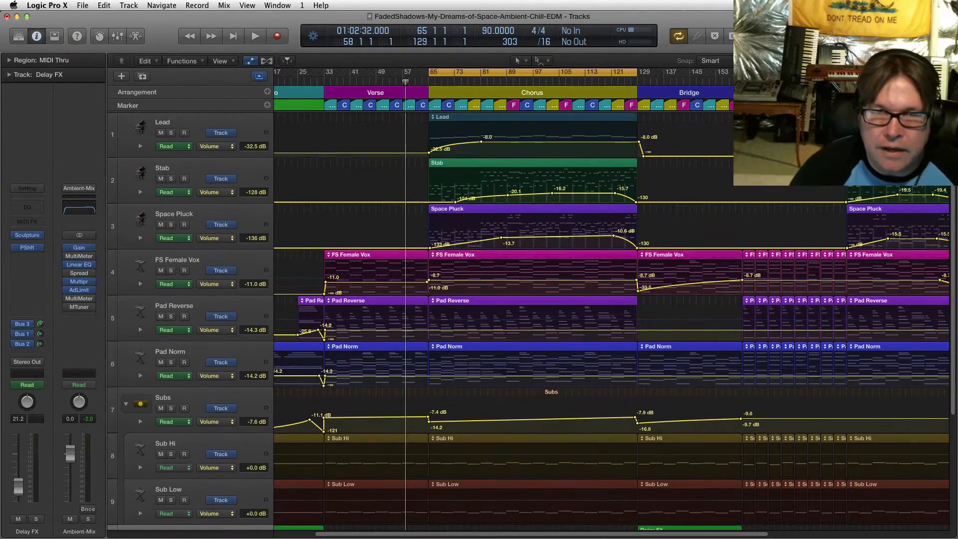
scroll(563, 300, down, 4)
scroll(563, 300, down, 2)
scroll(563, 299, up, 5)
scroll(563, 300, down, 3)
scroll(563, 299, up, 3)
scroll(562, 300, up, 1)
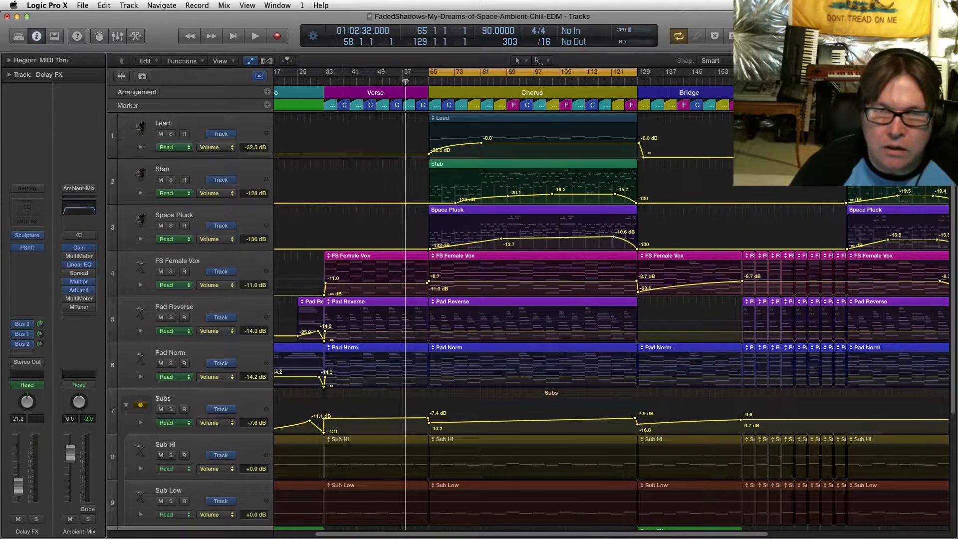
scroll(563, 299, down, 3)
scroll(562, 299, up, 2)
scroll(563, 299, down, 5)
scroll(563, 299, up, 4)
scroll(562, 299, down, 4)
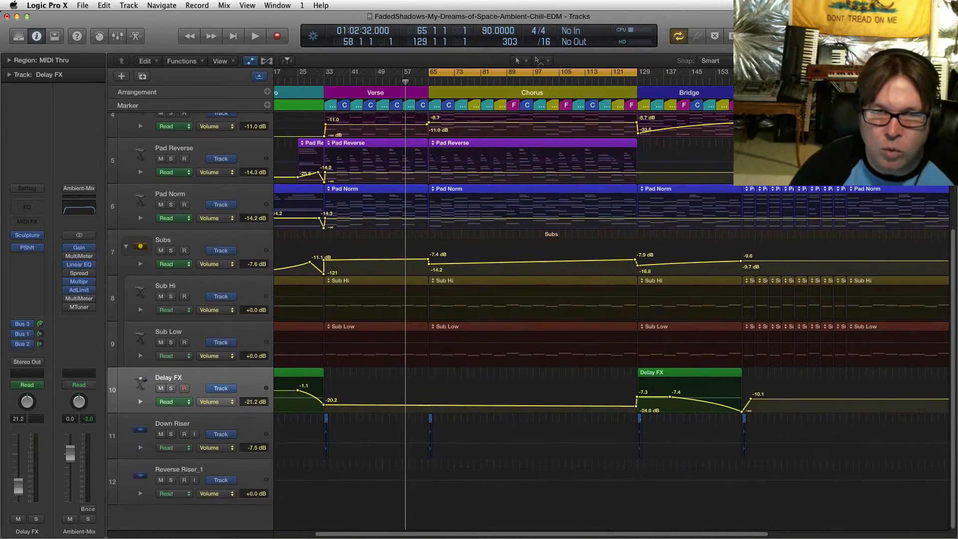
scroll(562, 299, up, 4)
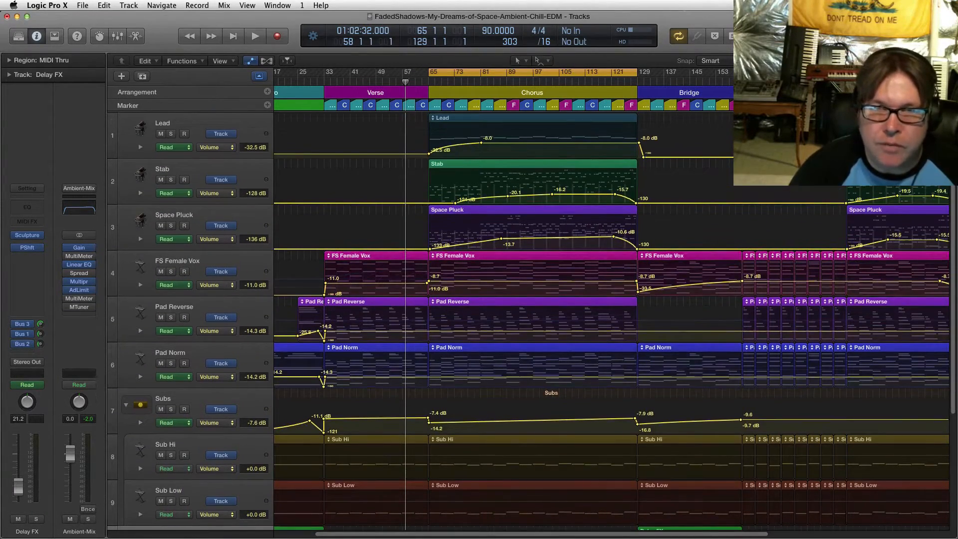
Play the Chorus cycle from bar 65 with the arrangement enlarged around the start of the section
key(space)
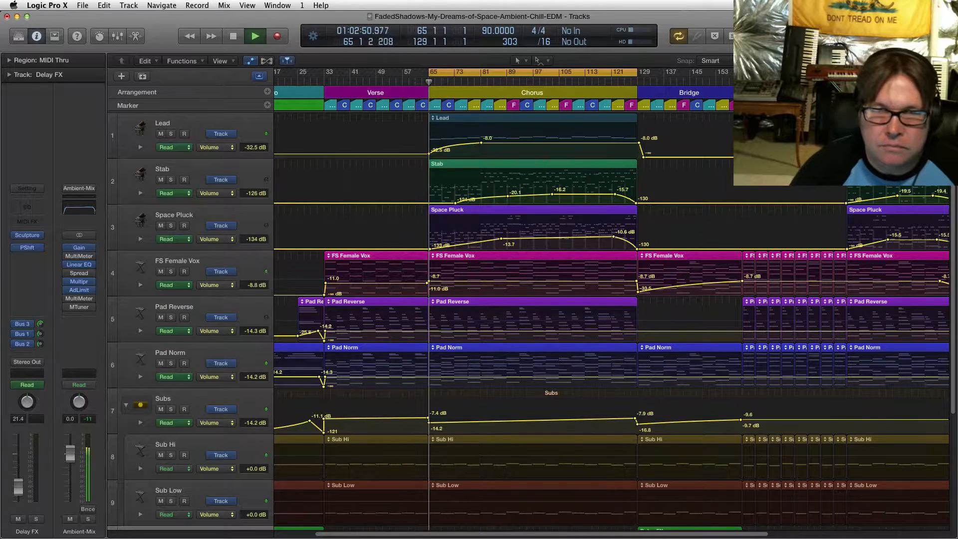
scroll(563, 300, up, 4)
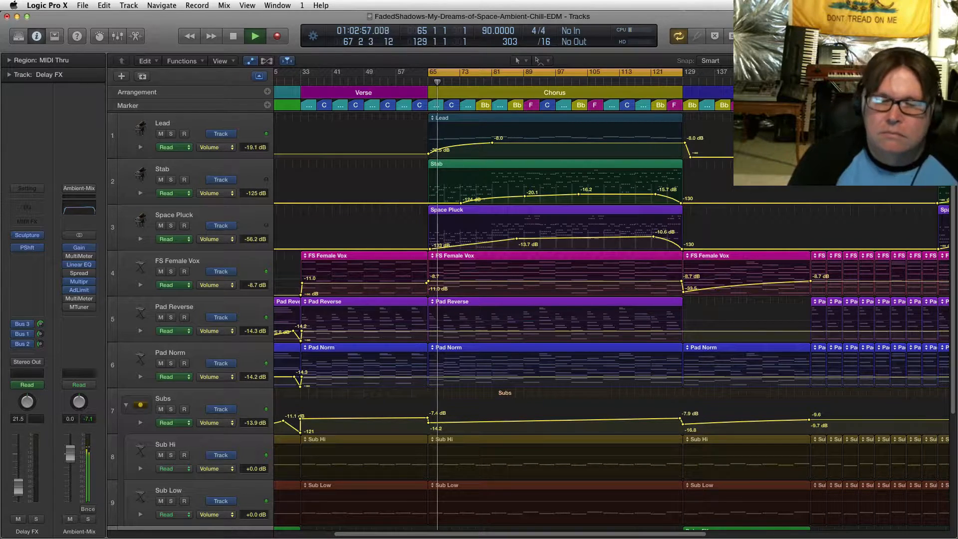
scroll(563, 299, up, 7)
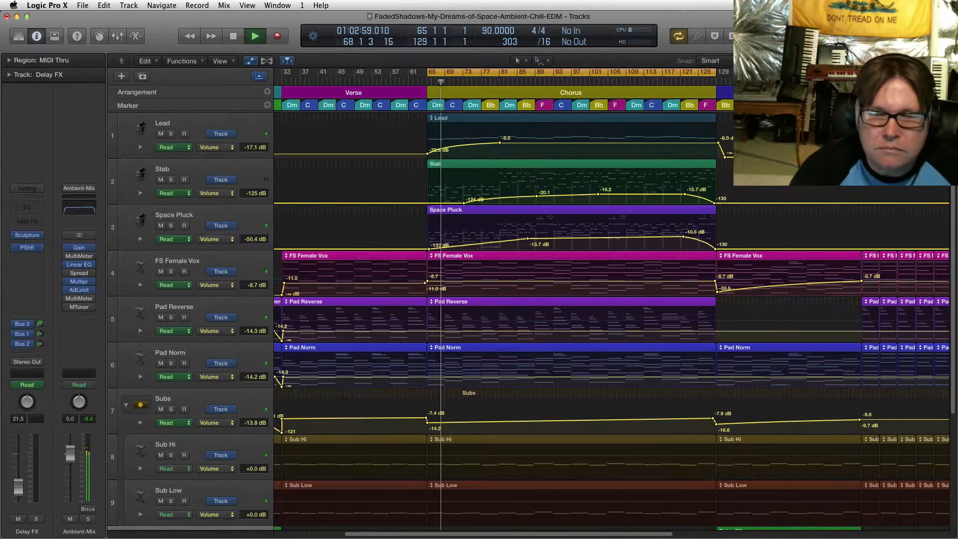
scroll(563, 299, up, 1)
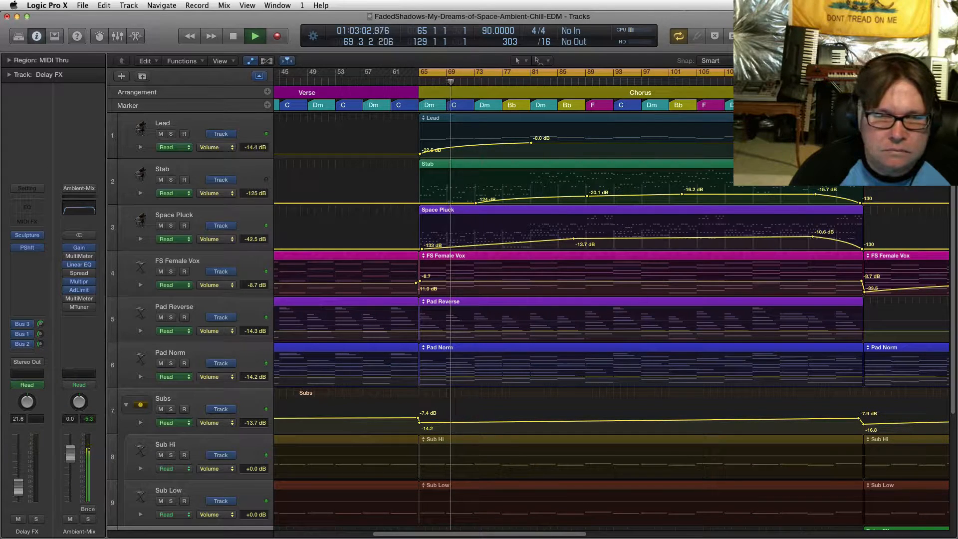
Expand the Pad Norm and FS Female Vox tracks to show their send and EXS24 Filter Cutoff automation lanes
click(140, 377)
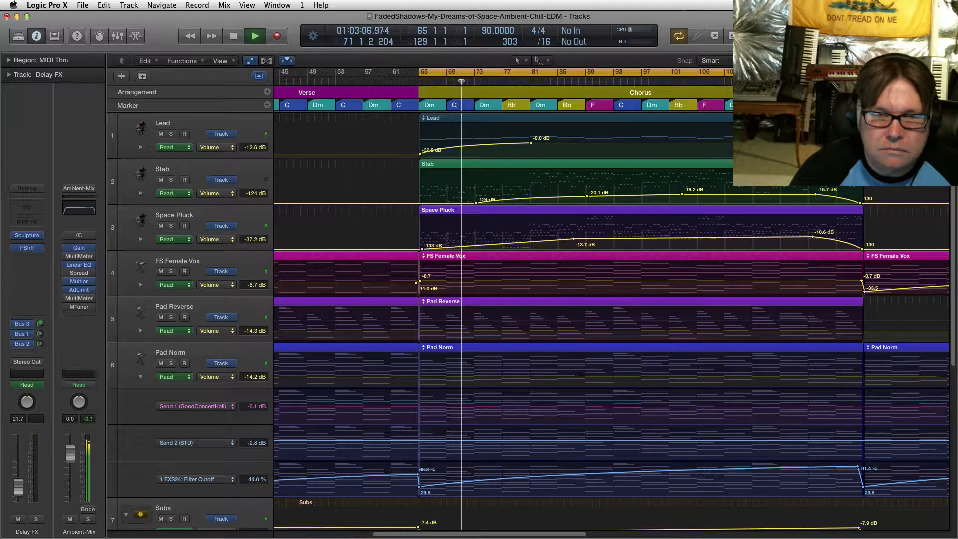
click(140, 268)
click(140, 285)
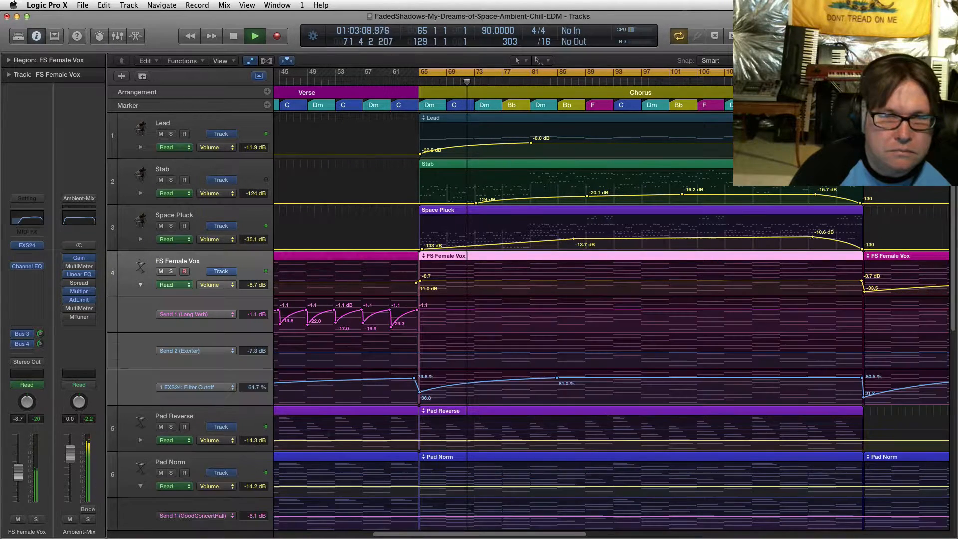
scroll(140, 285, down, 4)
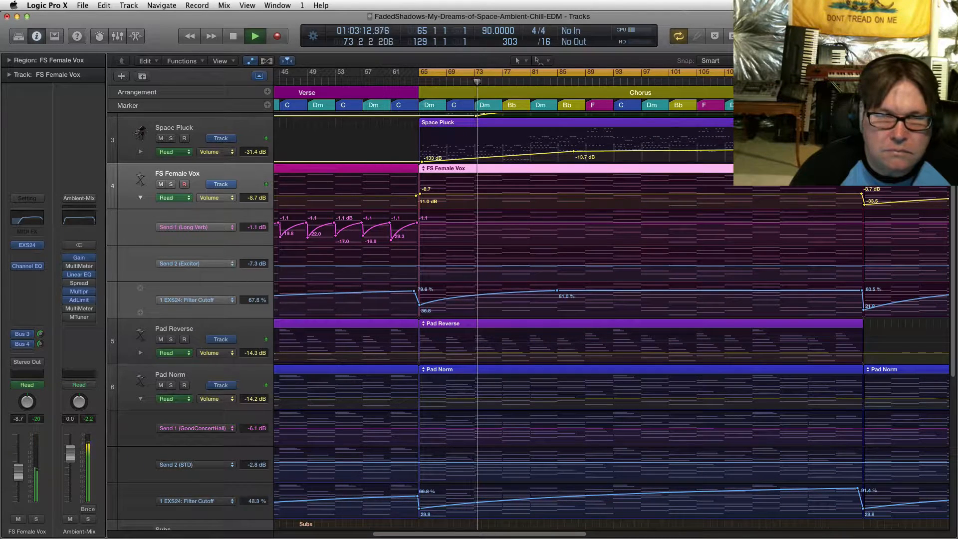
Lower the Lead's Chorus volume automation to -9.7 dB at bar 81 and its starting point at bar 65 to silence
scroll(611, 319, up, 4)
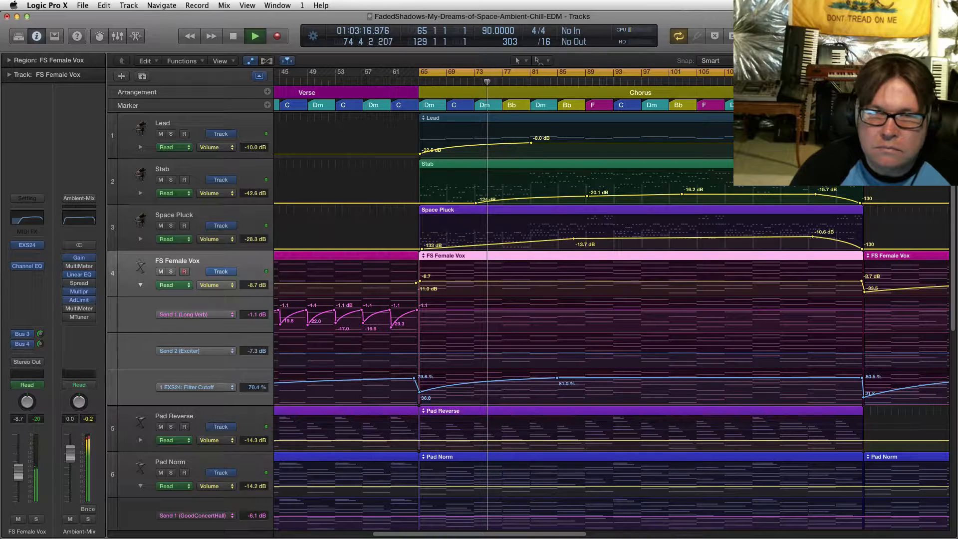
drag(531, 143, 531, 144)
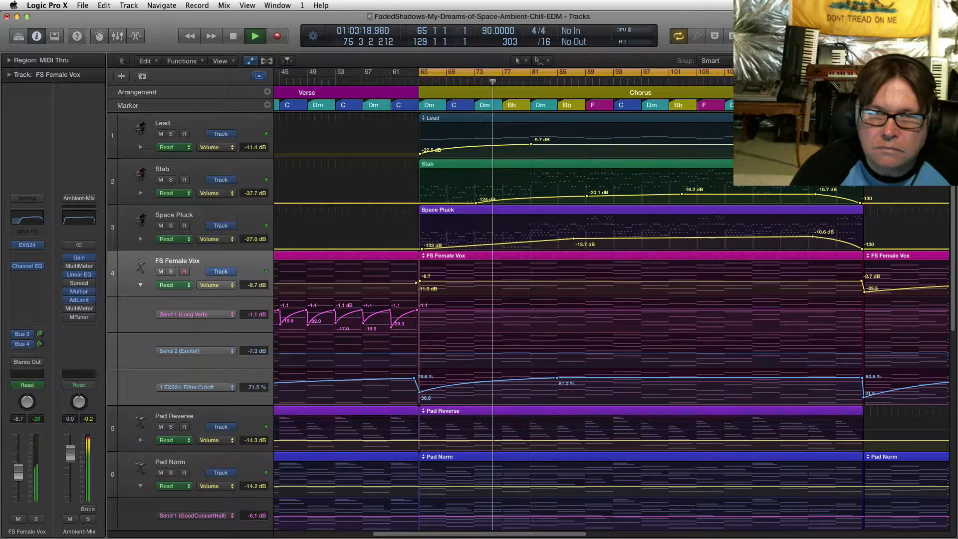
drag(419, 153, 419, 157)
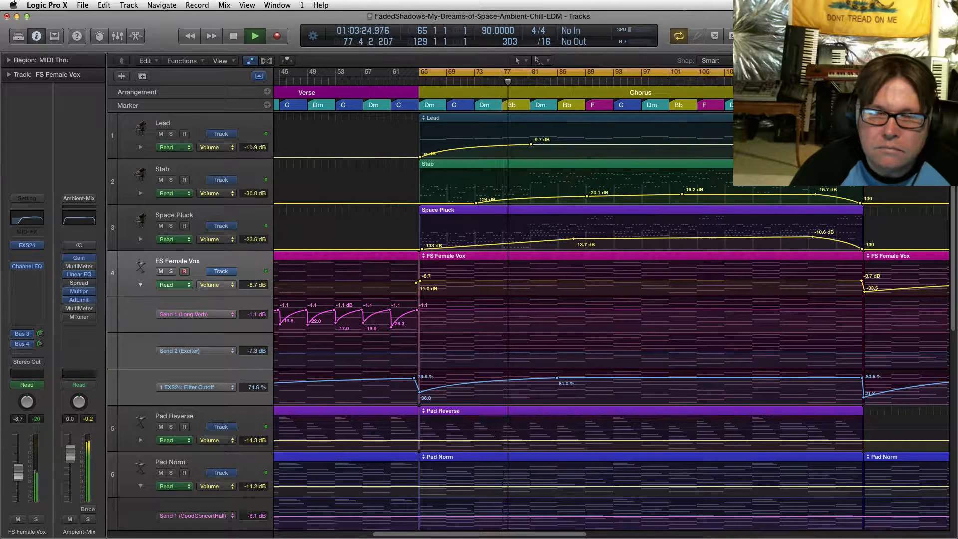
Follow the Filter Cutoff, send and volume automation of the pads, Subs and Delay FX while the Chorus plays
scroll(549, 319, down, 5)
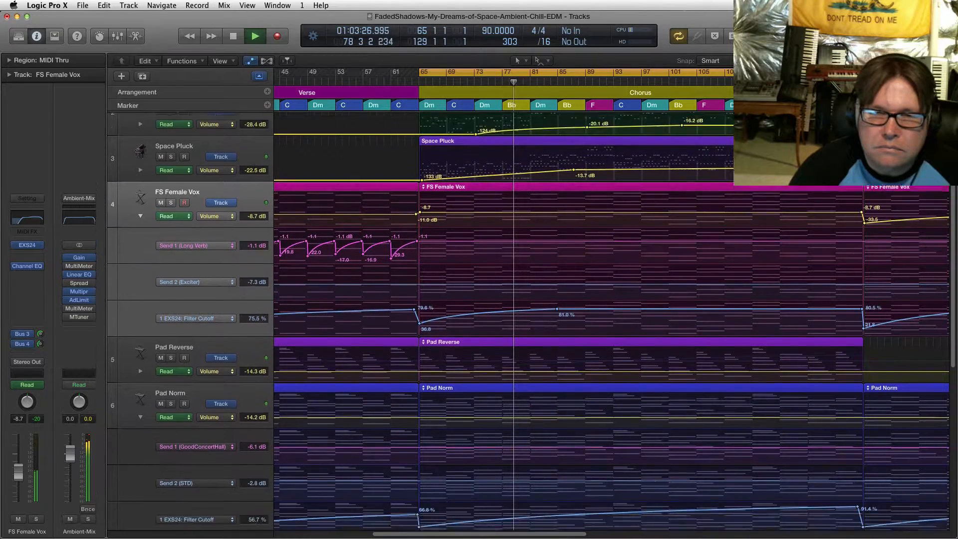
scroll(549, 320, down, 10)
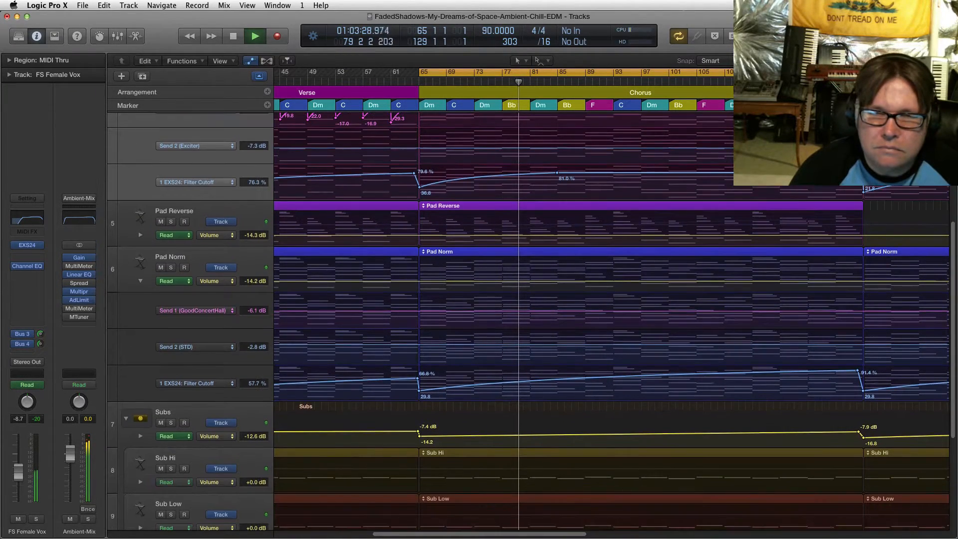
scroll(548, 319, down, 2)
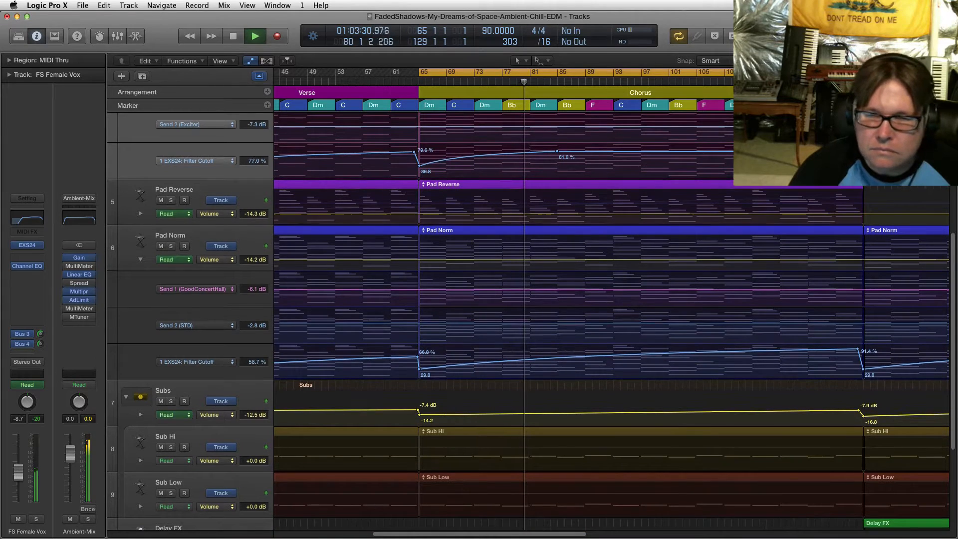
scroll(549, 319, up, 1)
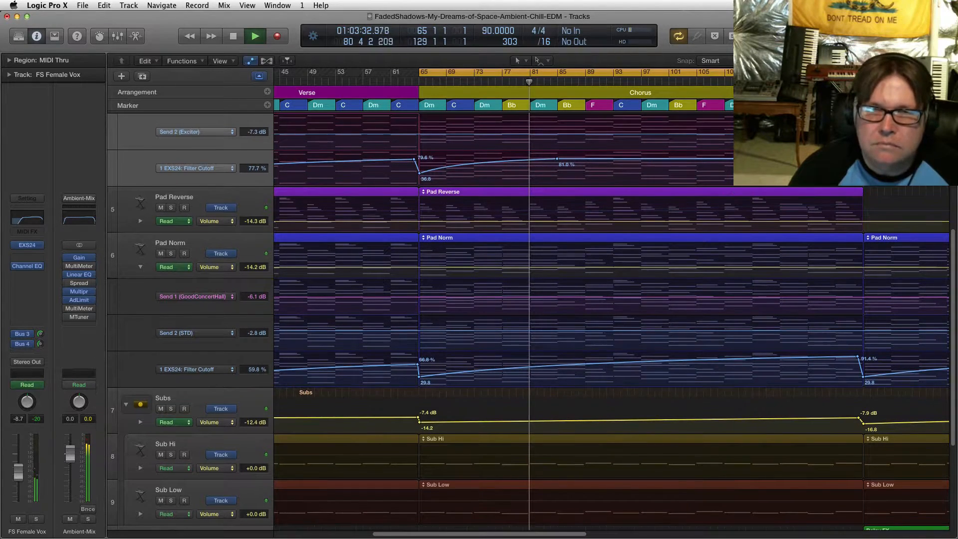
scroll(548, 319, up, 11)
scroll(548, 319, up, 1)
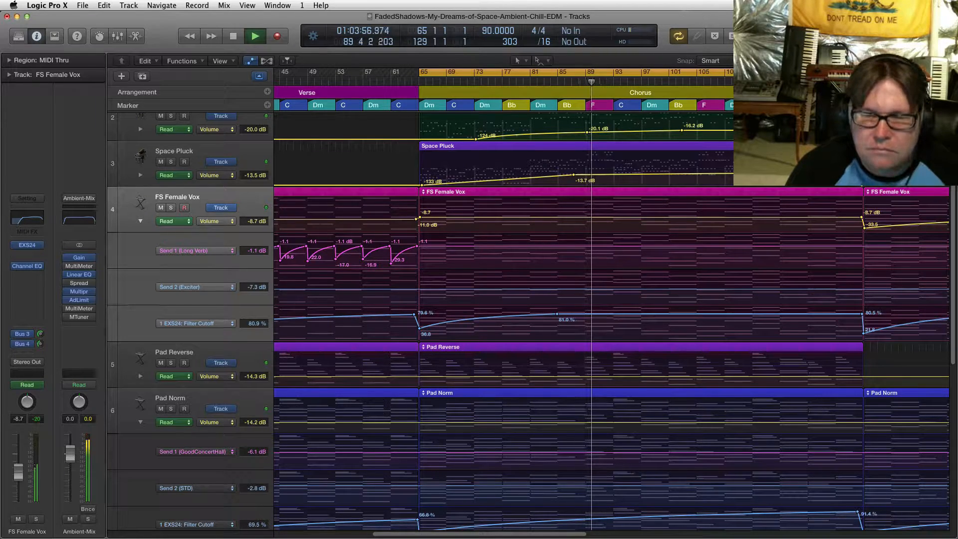
drag(923, 60, 927, 60)
scroll(611, 321, down, 3)
scroll(611, 321, down, 7)
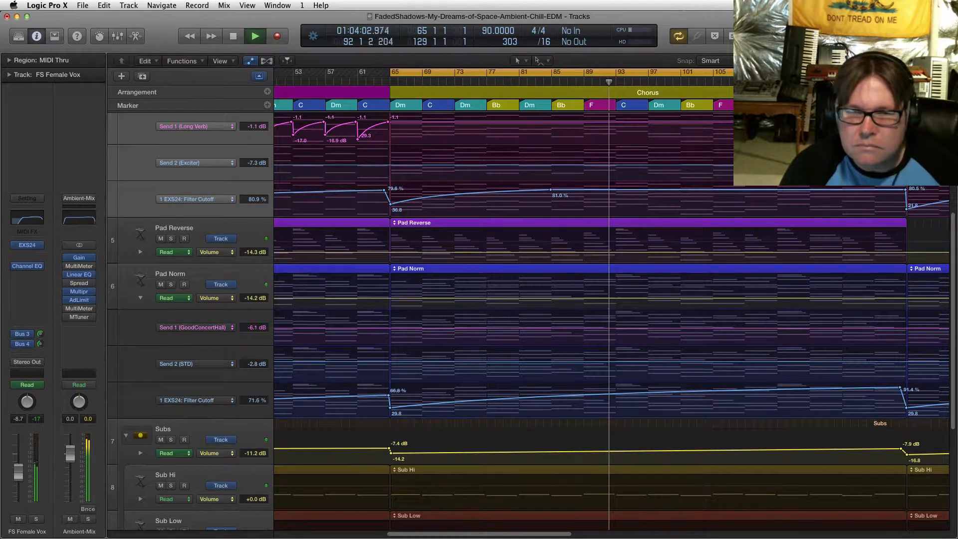
scroll(527, 321, down, 9)
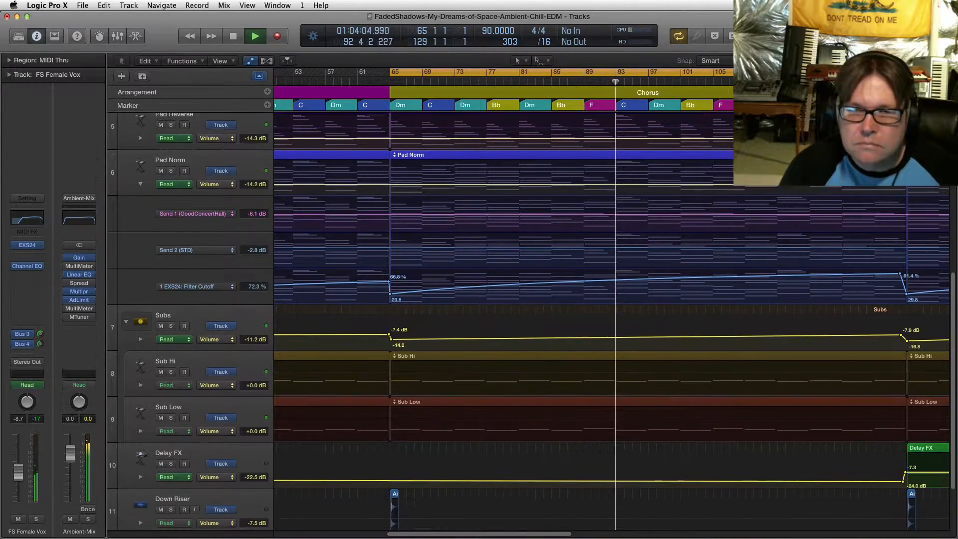
scroll(528, 321, down, 2)
scroll(528, 321, up, 1)
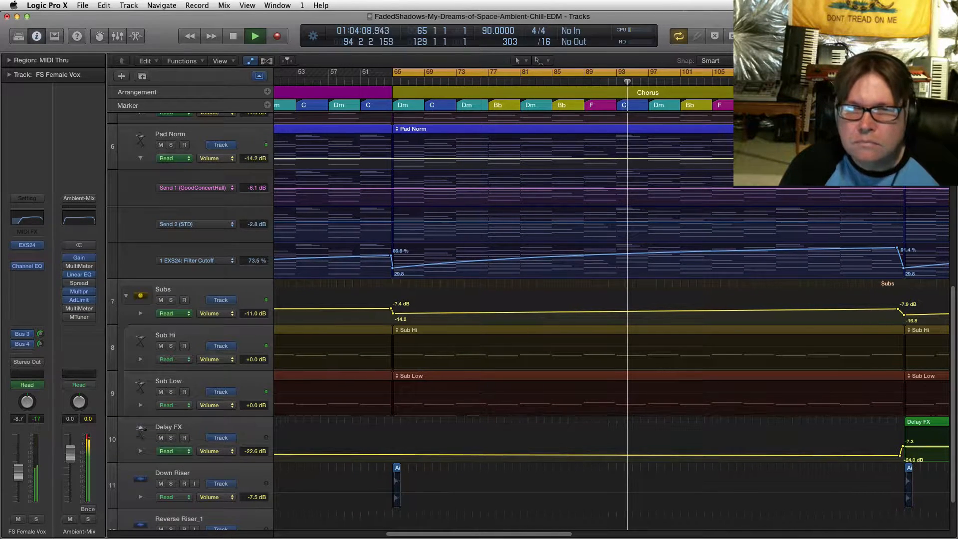
scroll(611, 320, right, 3)
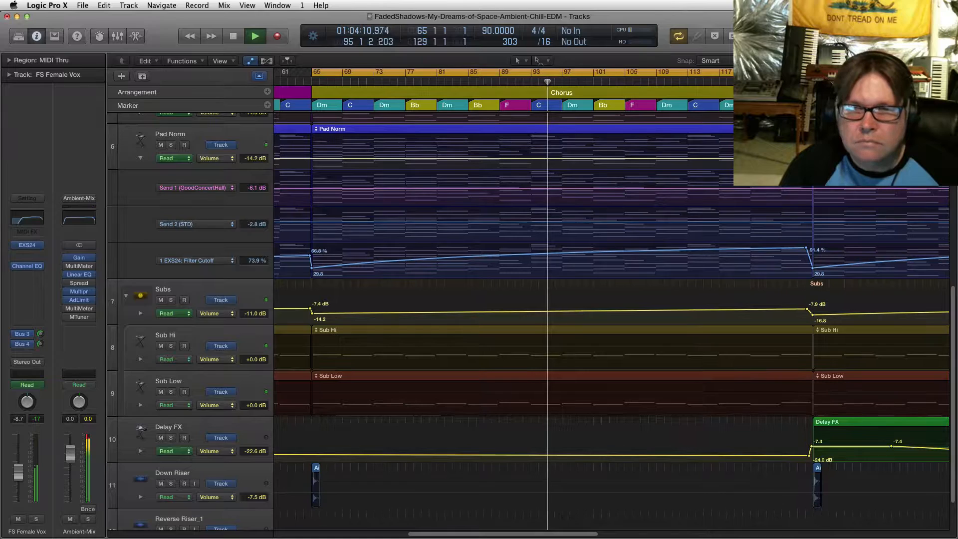
scroll(528, 321, up, 15)
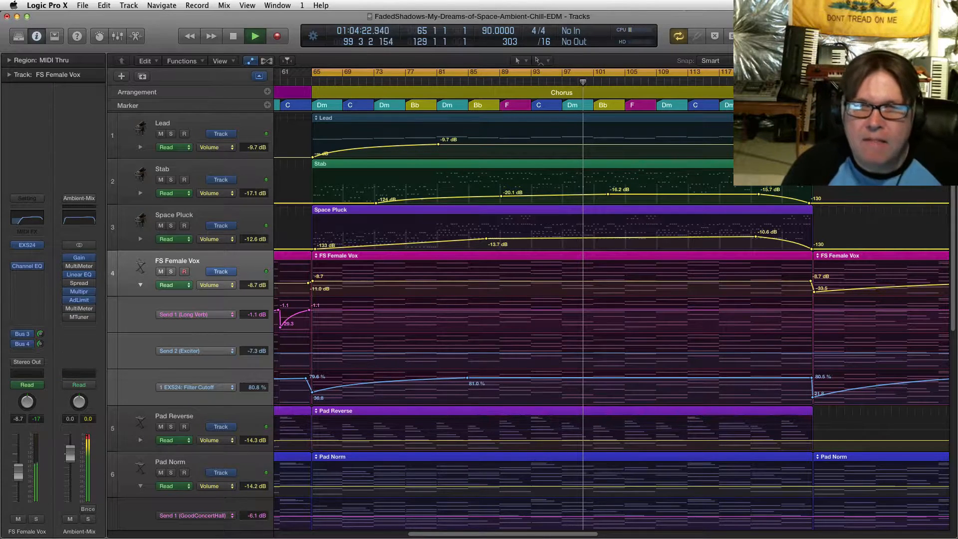
Examine the Chorus automation curves up close during playback, from Lead through the expanded lanes to Reverse Riser_1
key(super+Right)
scroll(610, 319, left, 2)
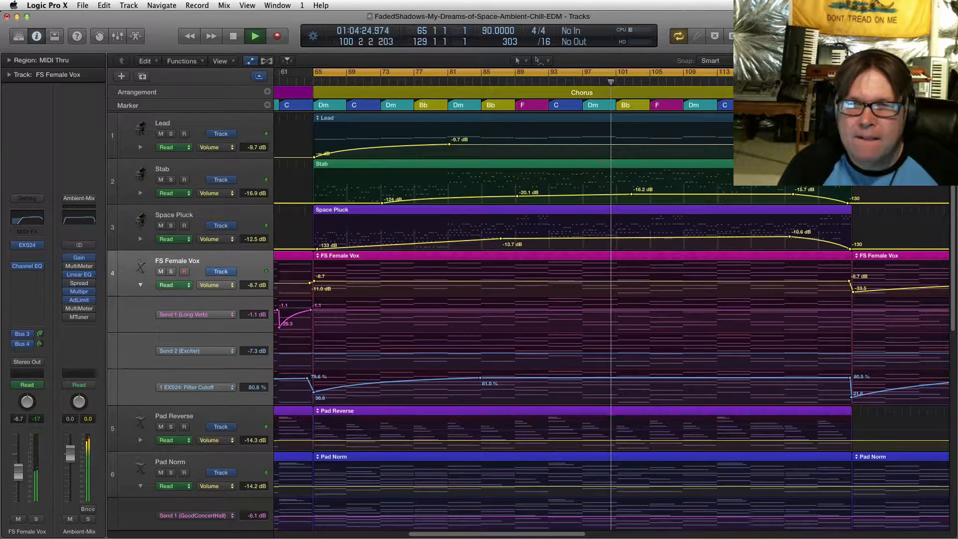
key(super+Right)
key(super+Right)
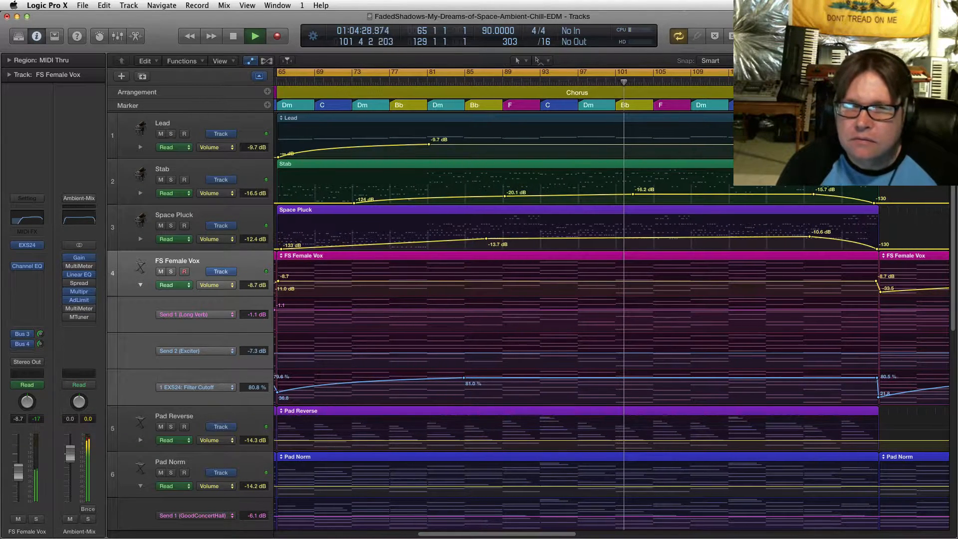
key(super+Right)
key(super+Right)
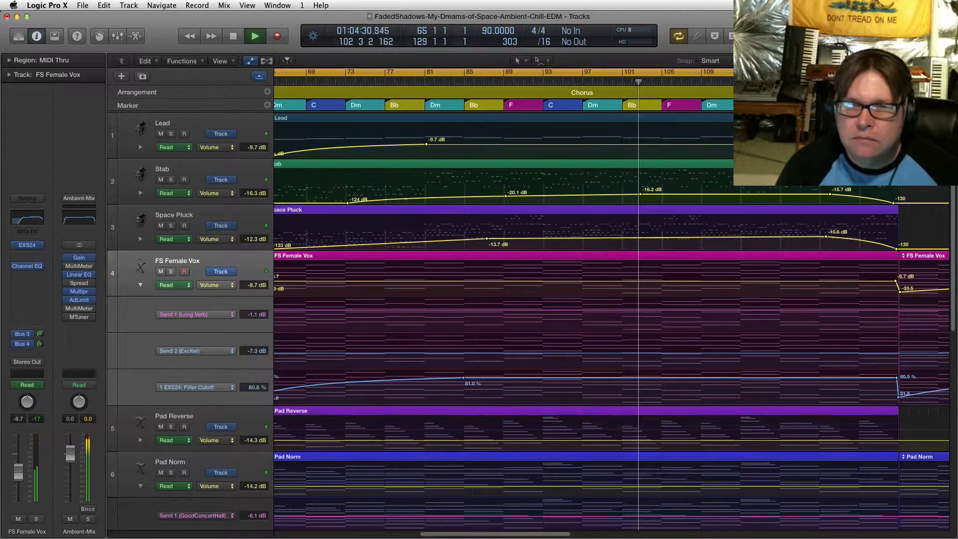
scroll(611, 299, left, 2)
key(super+Right)
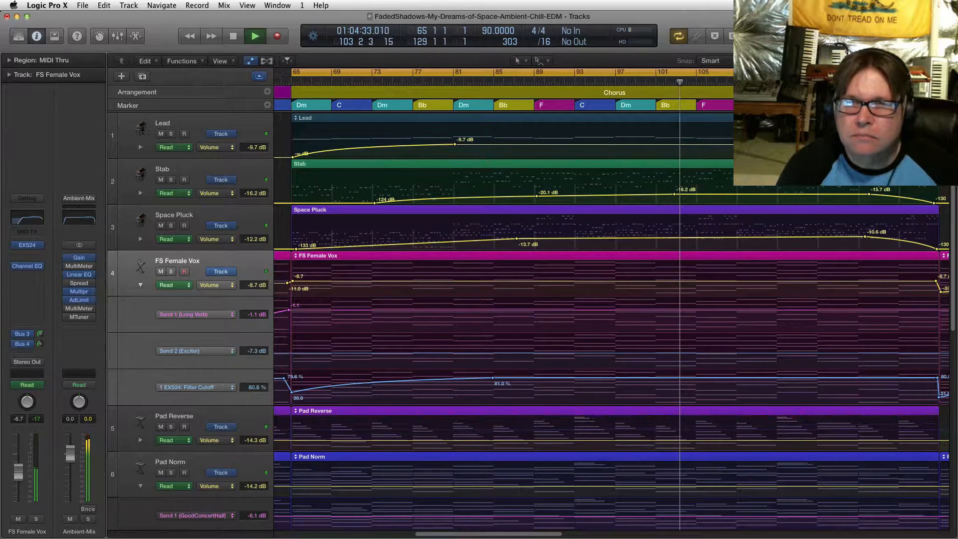
scroll(611, 319, down, 1)
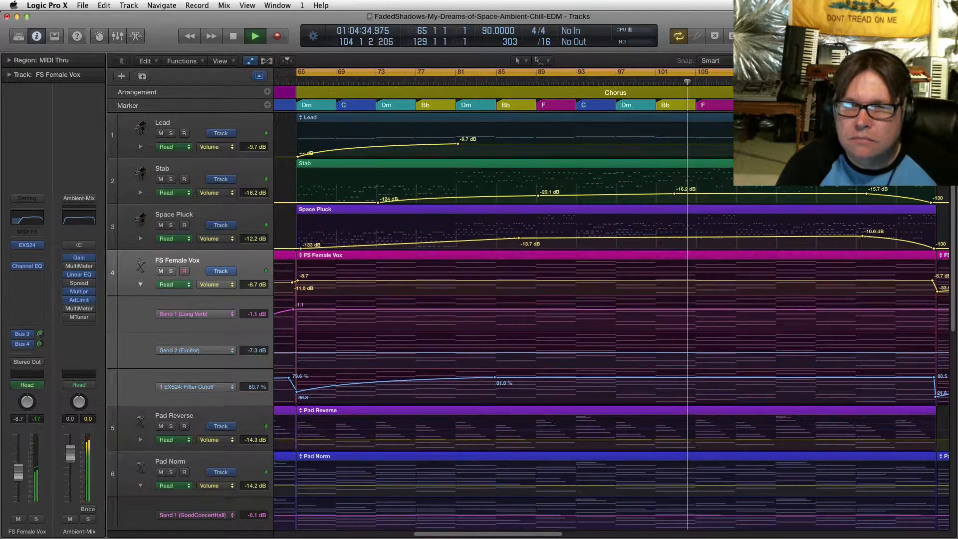
scroll(611, 319, down, 3)
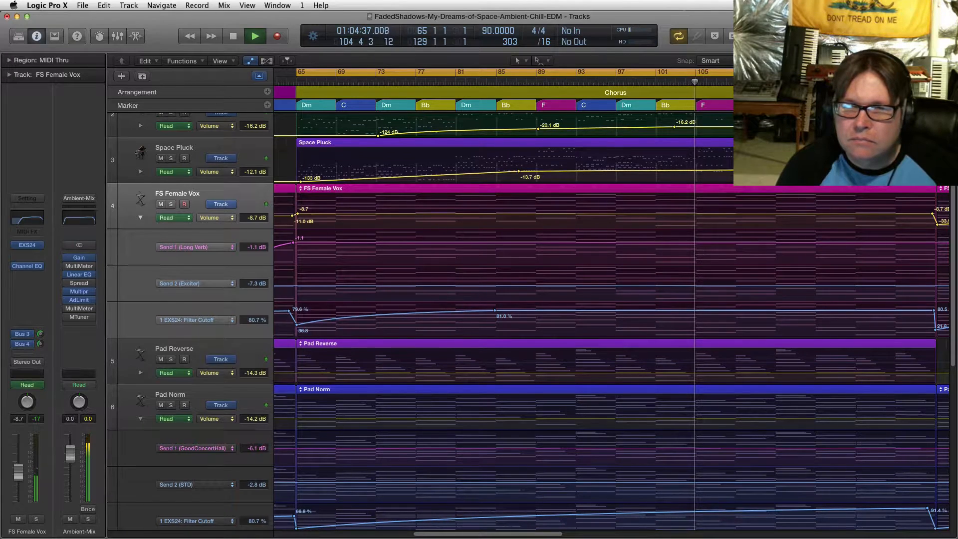
scroll(611, 319, down, 3)
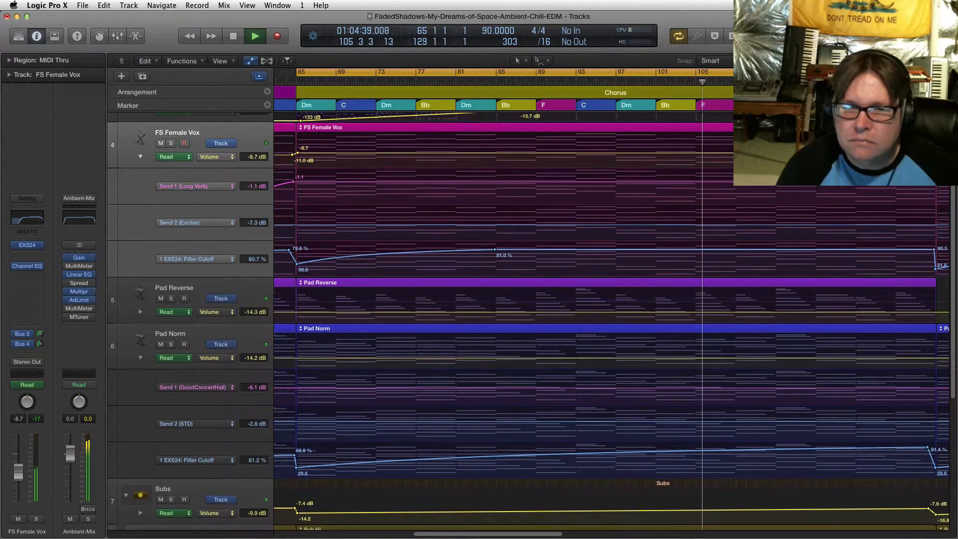
scroll(611, 319, down, 6)
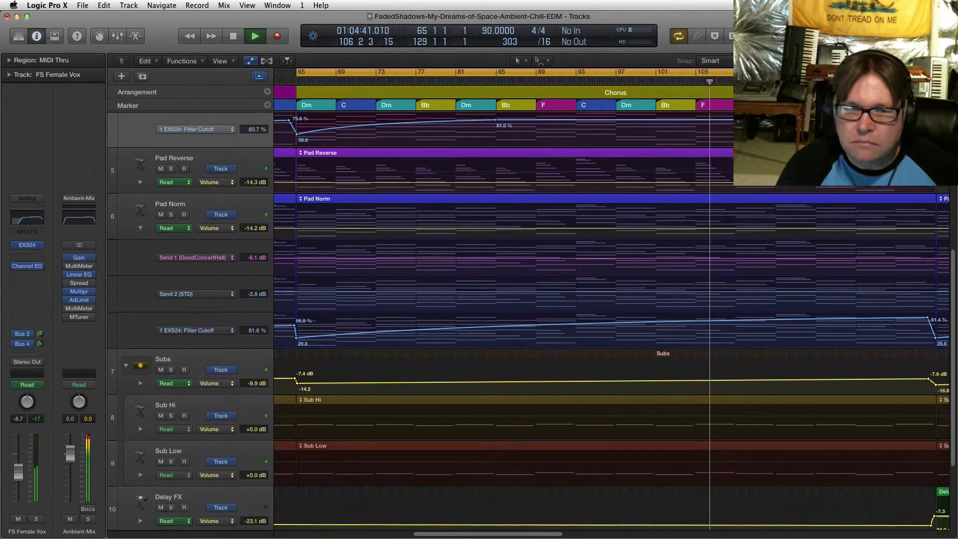
scroll(611, 319, down, 3)
scroll(611, 319, down, 2)
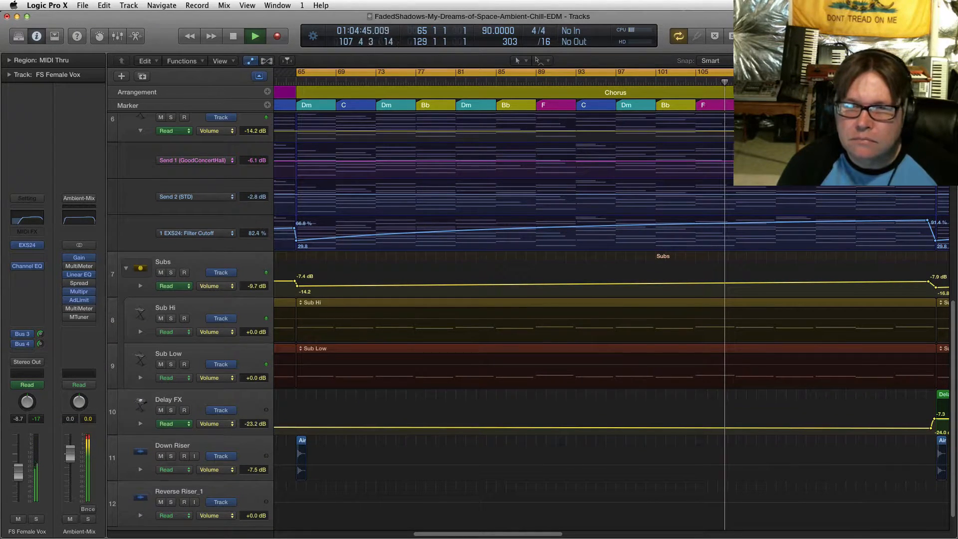
Stop the Chorus playback and return the playhead to the beginning of the song
key(space)
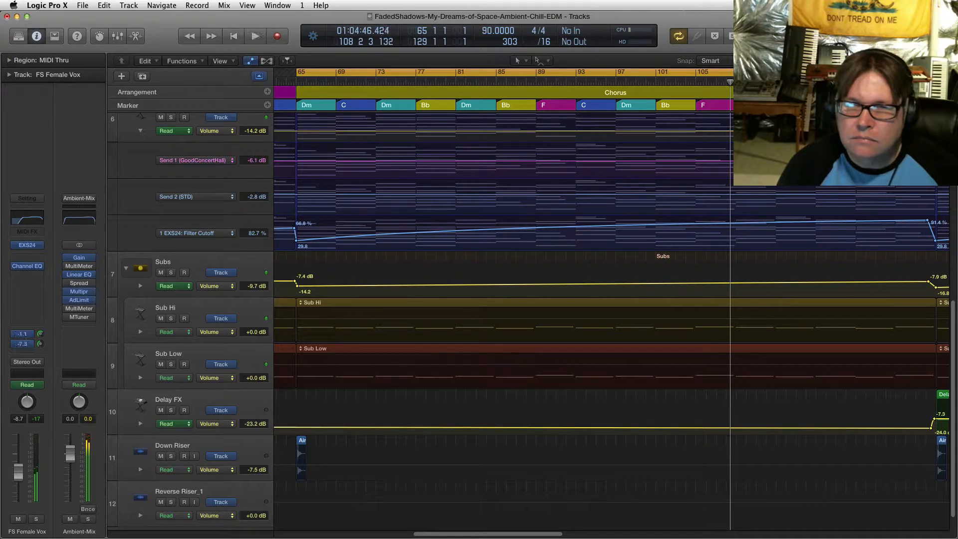
key(super+Left)
key(super+Left)
key(super+Left)
key(super+Left)
scroll(611, 319, up, 7)
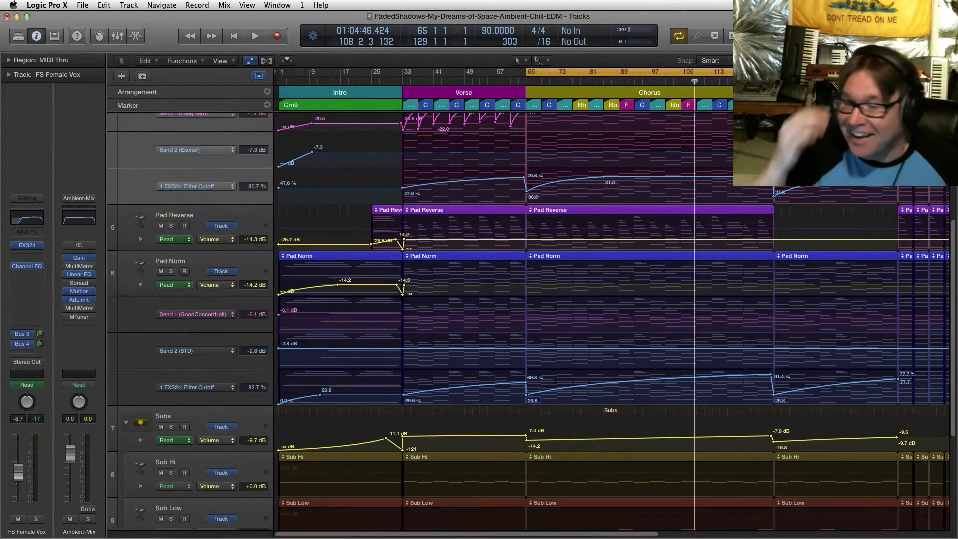
key(super+Right)
key(super+Right)
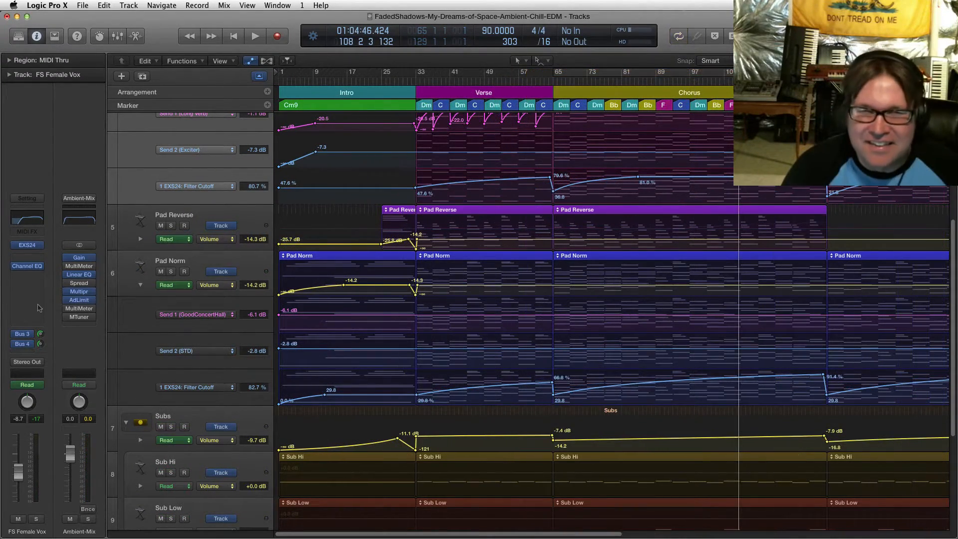
key(Return)
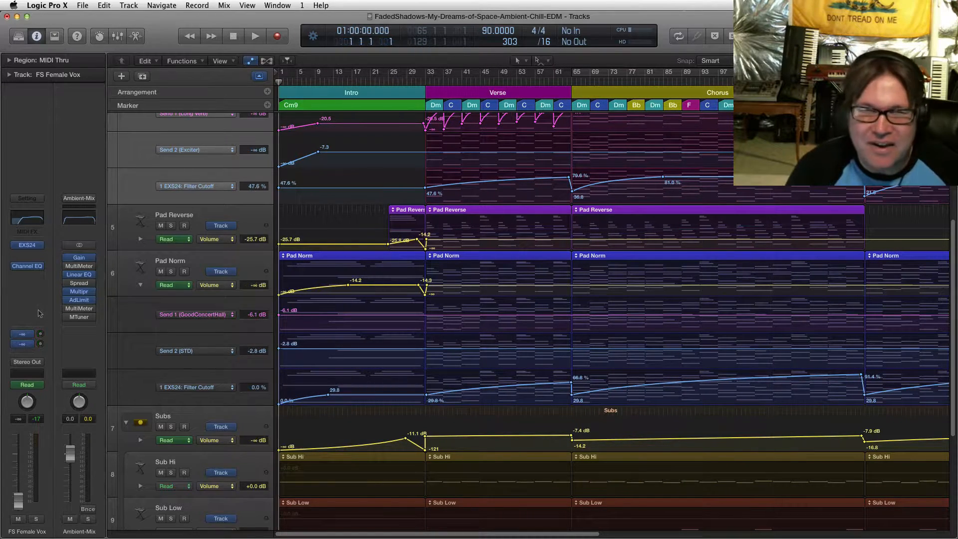
Hide the automation lanes on all tracks so that only the regions from the Intro onward show
key(super+Right)
key(super+Right)
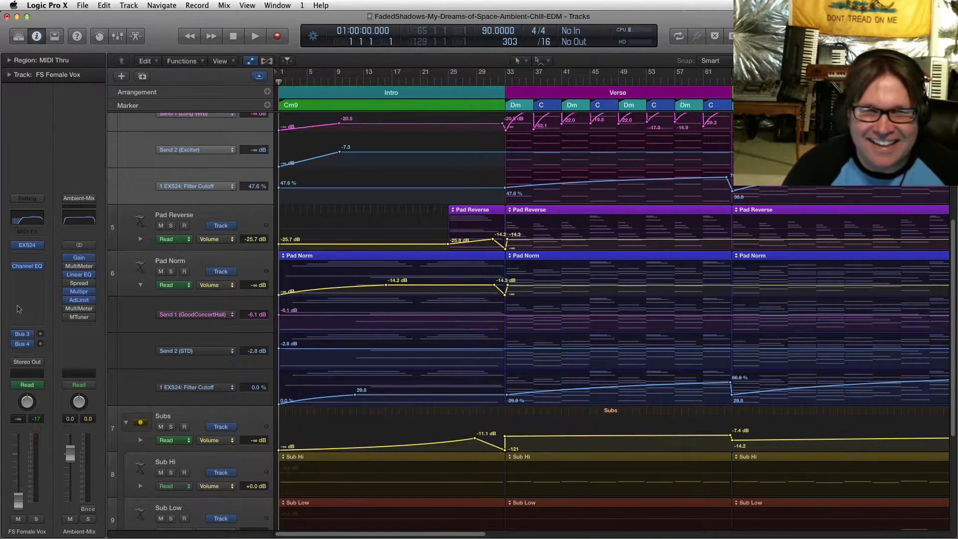
scroll(613, 319, down, 8)
key(a)
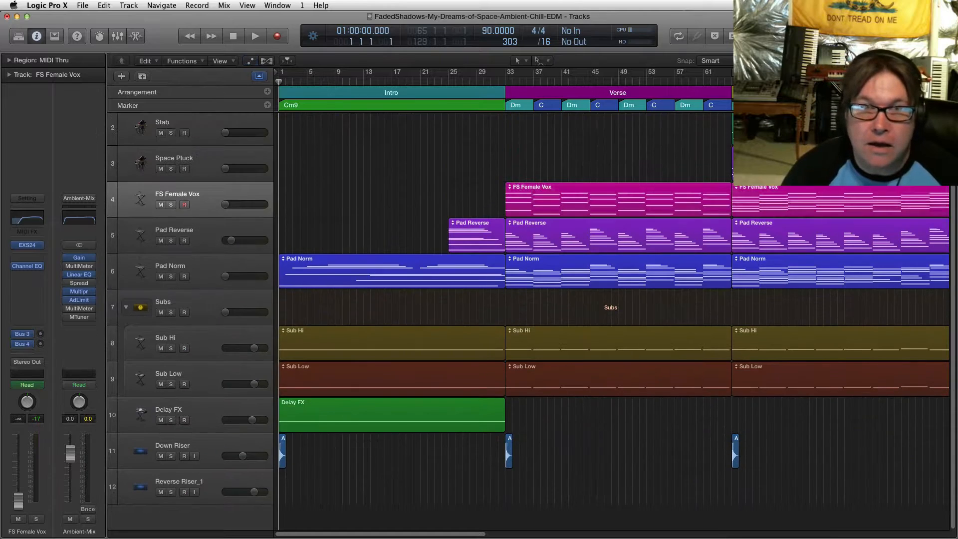
Select the Intro's Delay FX region, examine it alongside the pad, sub and riser regions, and deselect it
click(392, 415)
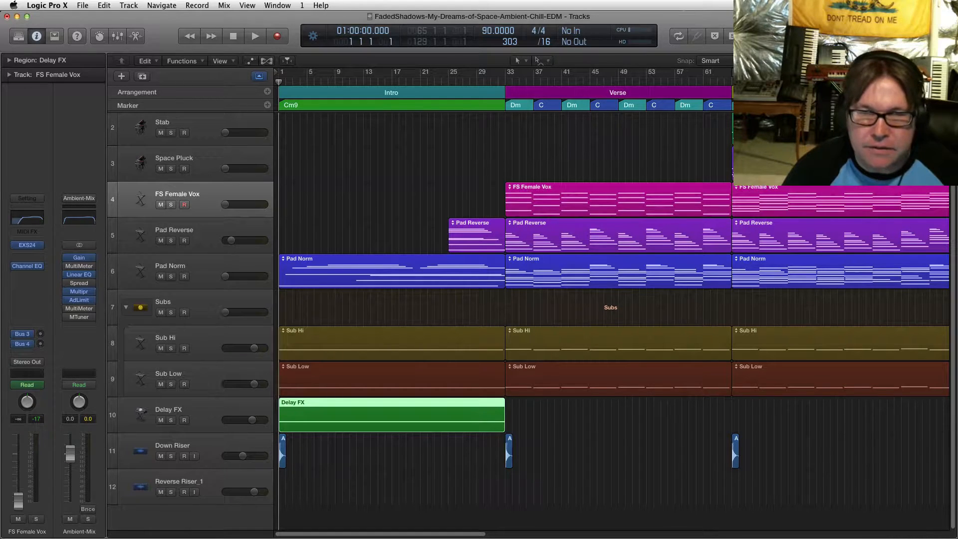
scroll(613, 319, right, 3)
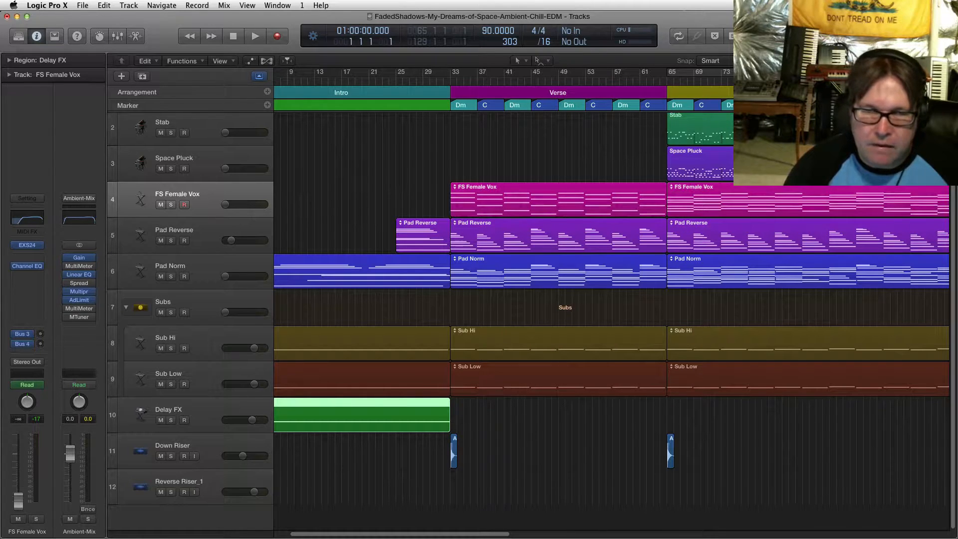
scroll(611, 299, left, 3)
key(super+Right)
key(super+Right)
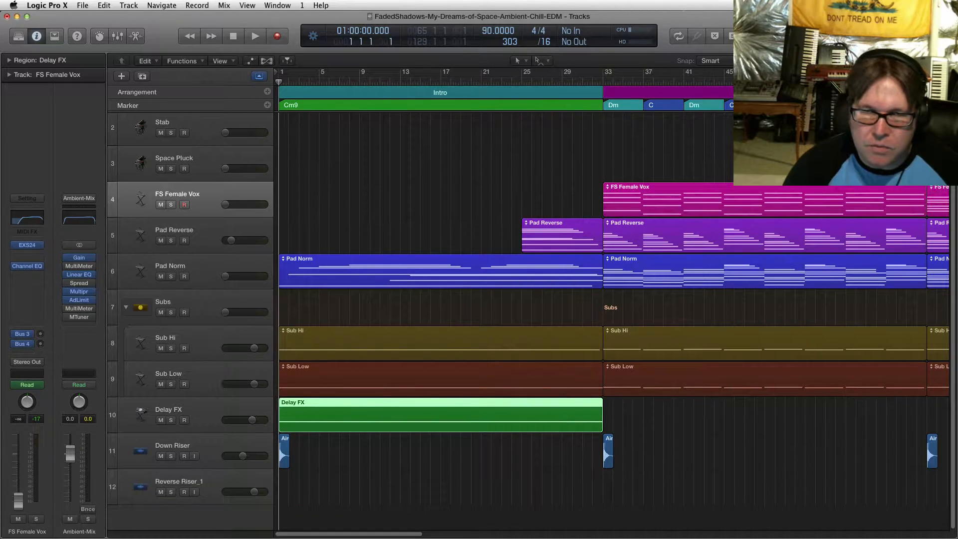
key(super+Down)
key(super+Down)
key(super+Down)
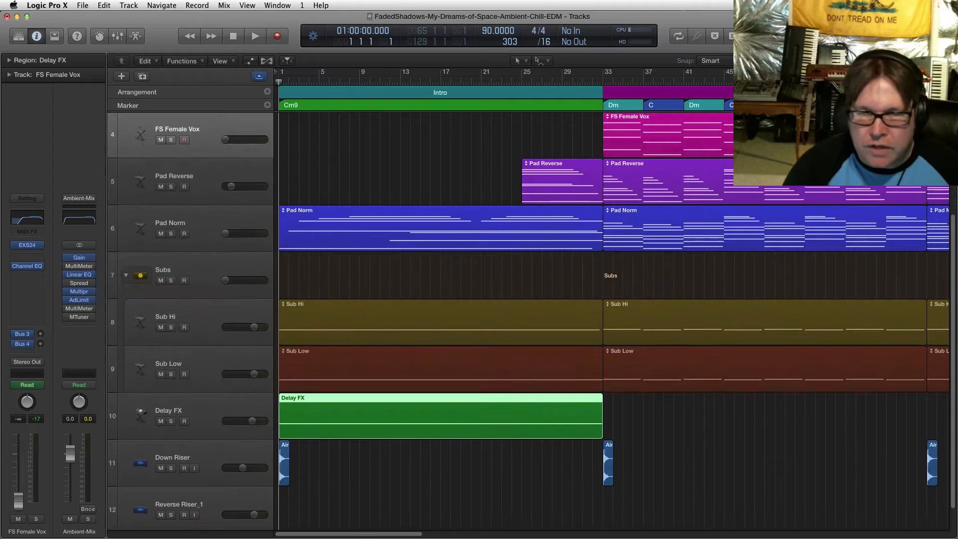
key(super+Up)
key(super+Up)
key(super+Up)
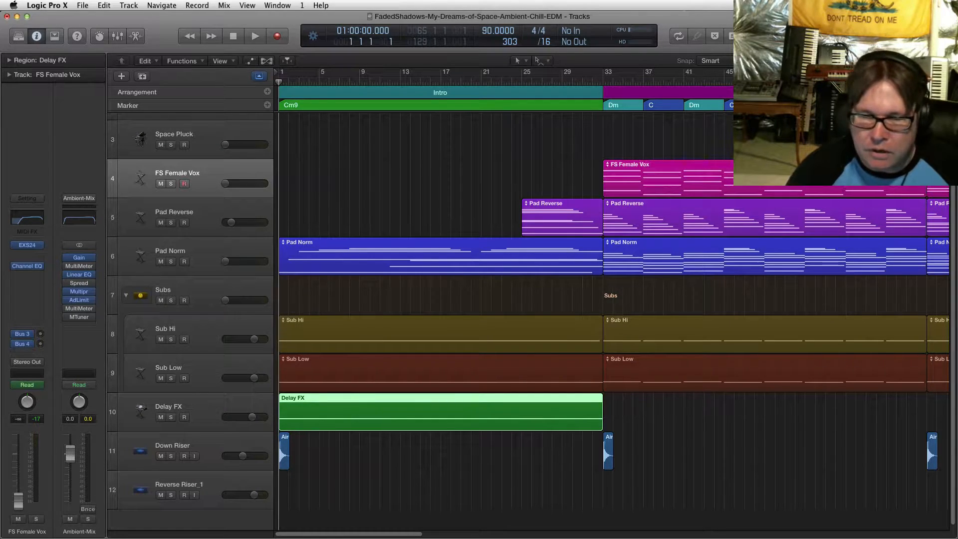
key(alt+shift+d)
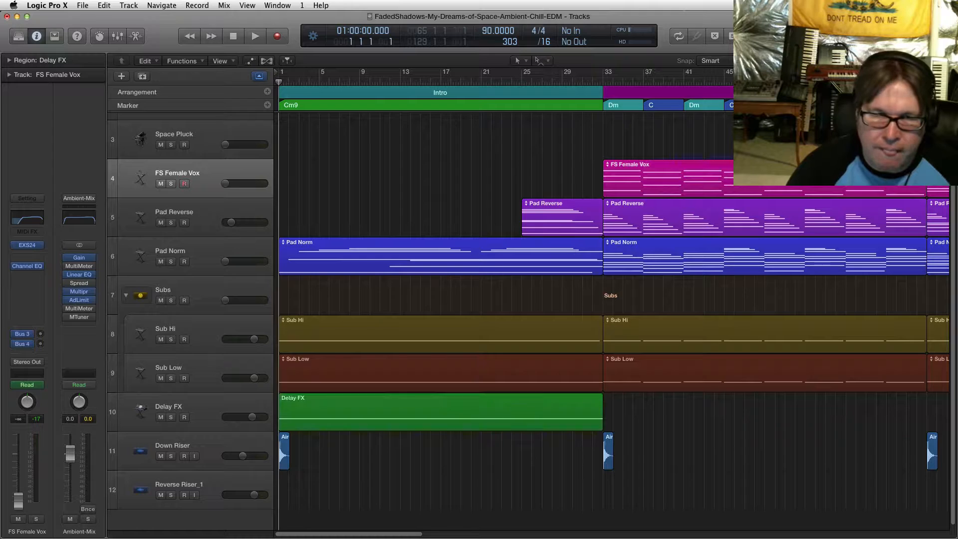
Select the Delay FX track together with its regions and enlarge the track rows around the Intro
key(super+Right)
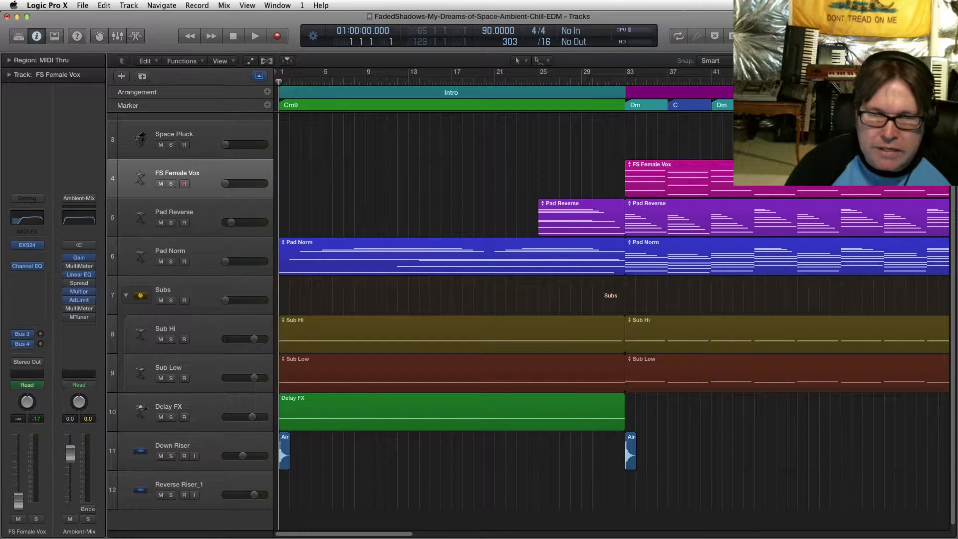
key(super+Up)
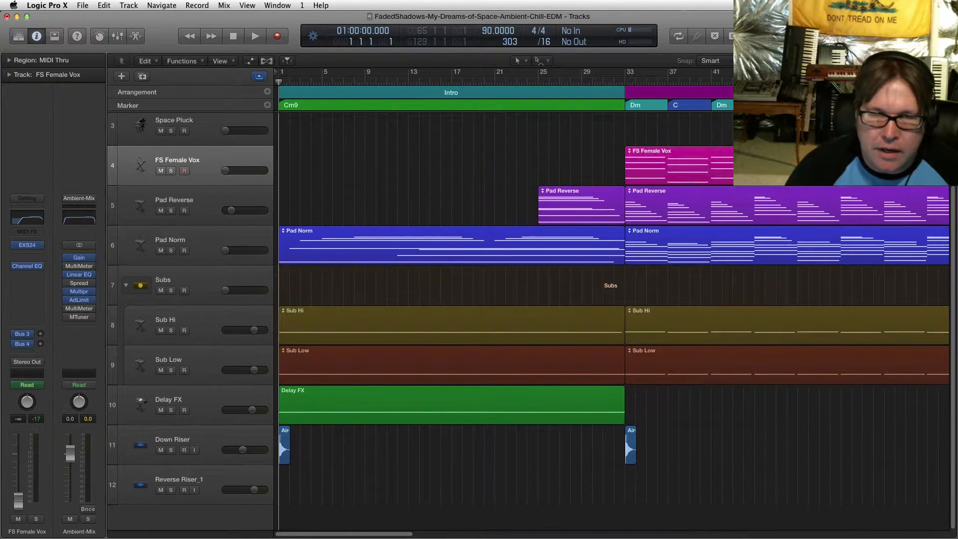
key(super+Down)
key(super+Down)
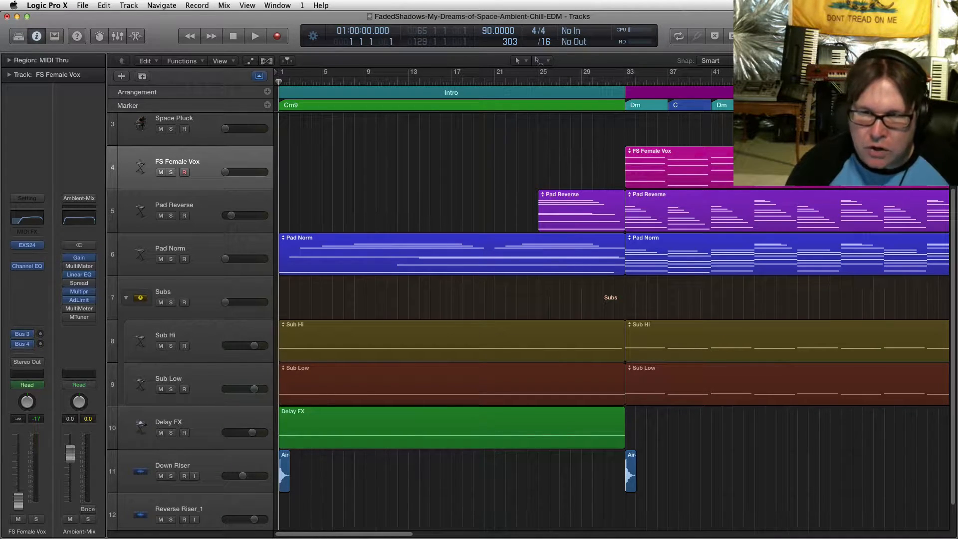
scroll(612, 319, down, 1)
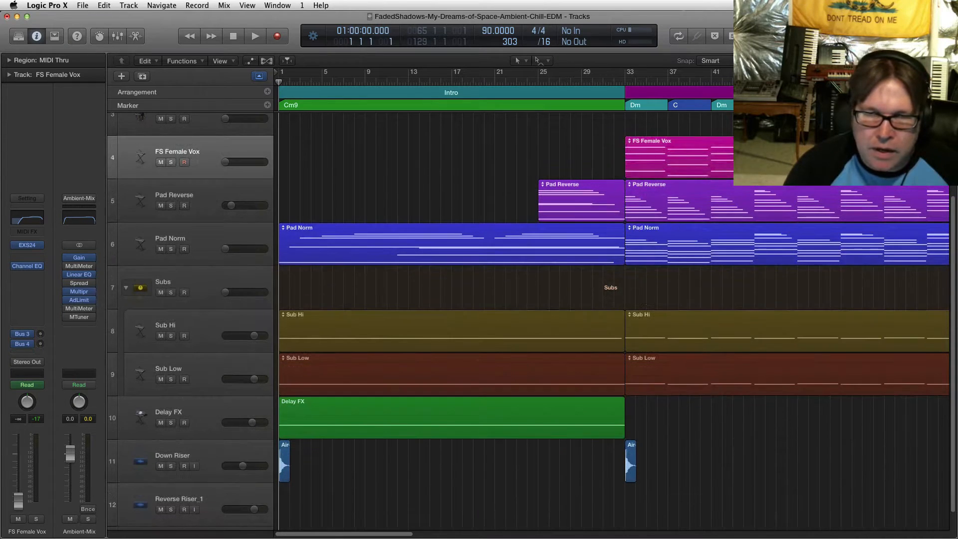
key(super+Down)
scroll(530, 321, down, 4)
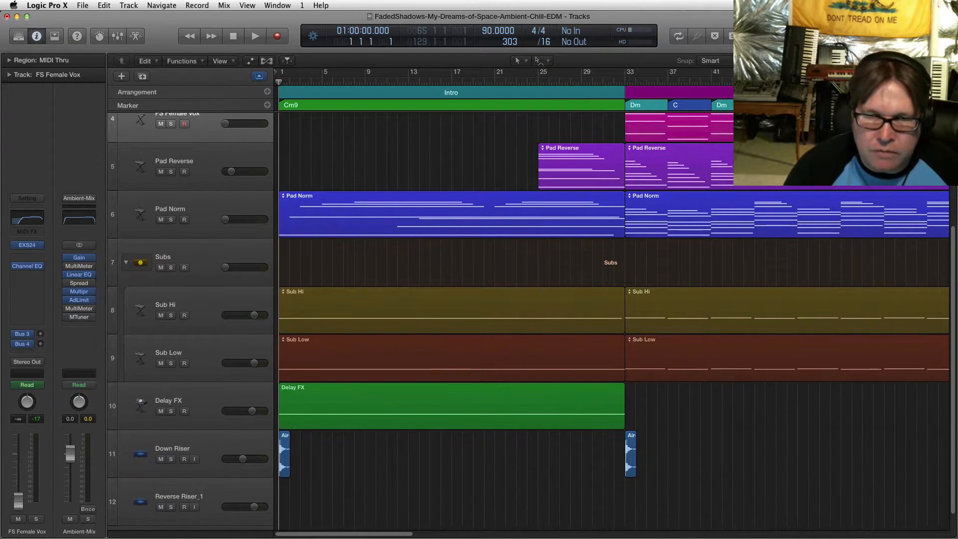
click(200, 400)
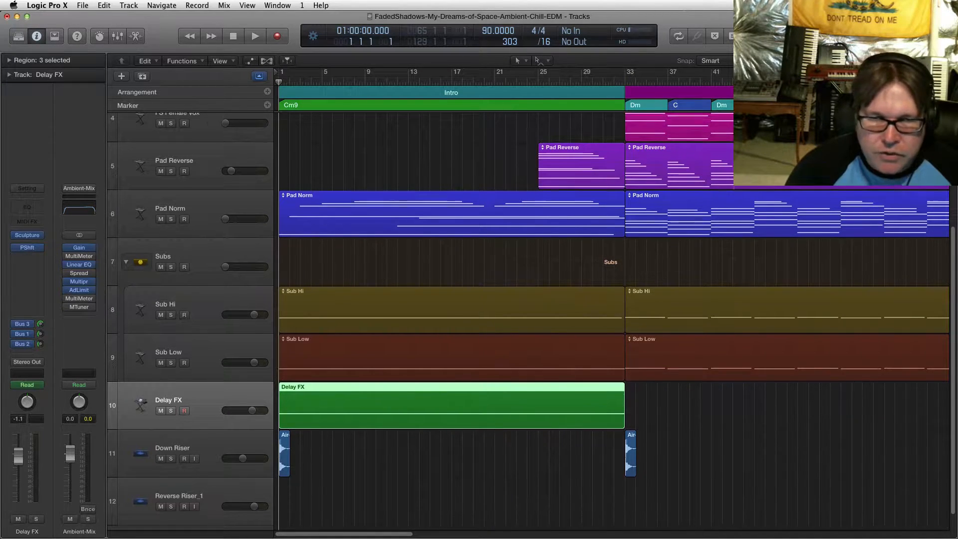
key(super+Down)
key(super+Down)
key(super+Down)
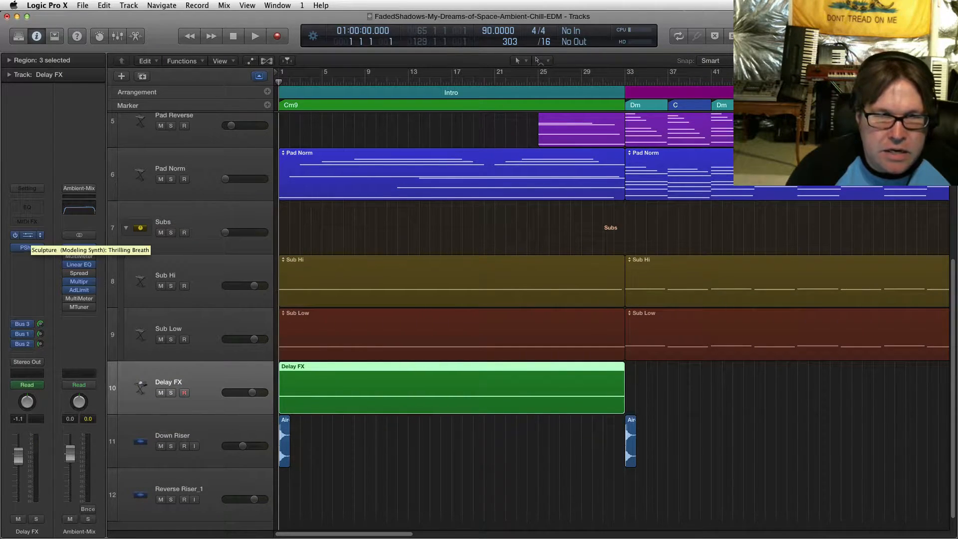
Open the Sculpture synth of the Delay FX track and place its window clear of the channel strips
click(27, 235)
drag(349, 42, 586, 32)
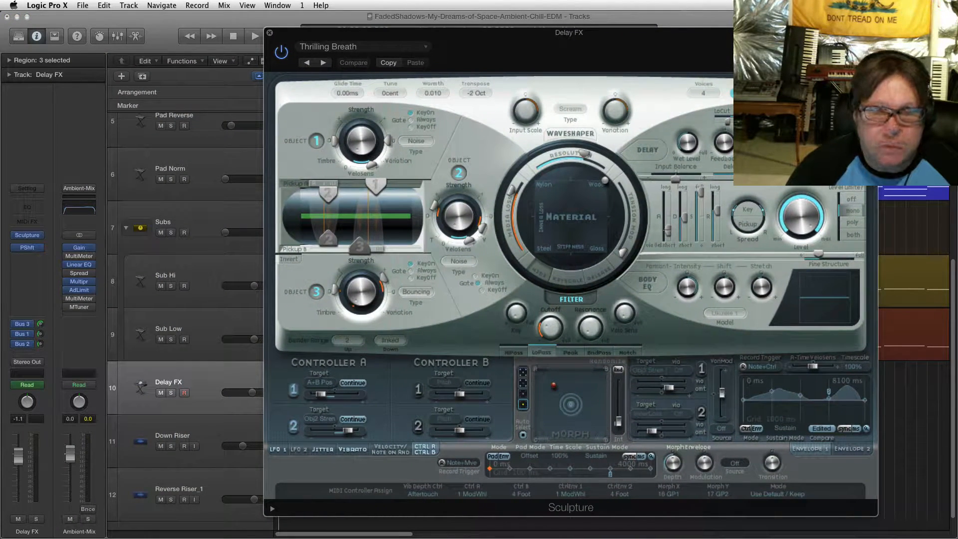
mouse_move(586, 32)
mouse_down()
mouse_move(616, 36)
mouse_move(508, 35)
mouse_up()
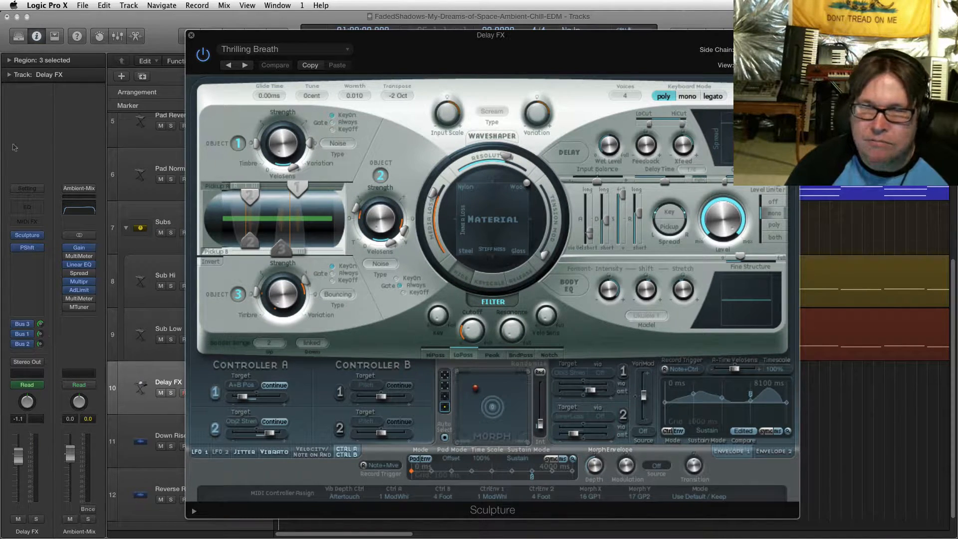
drag(508, 34, 549, 27)
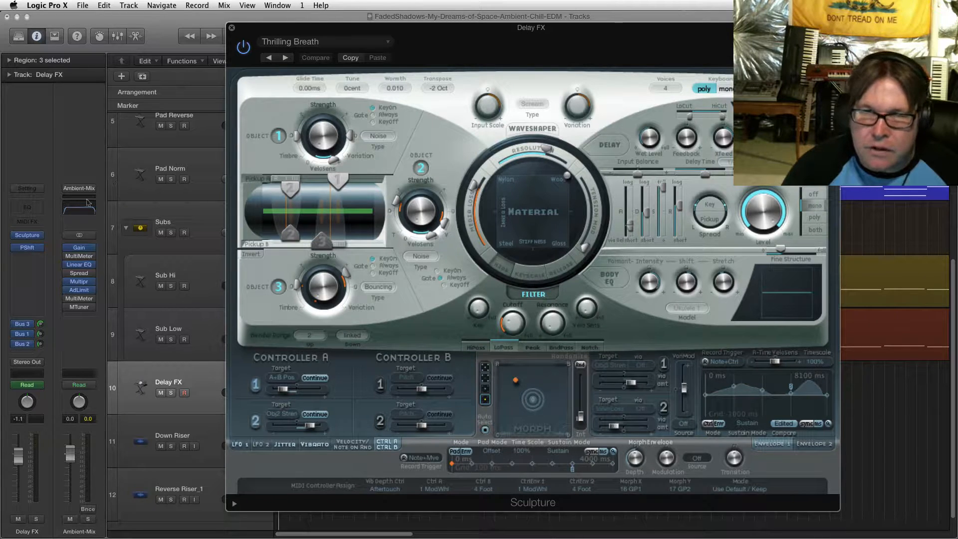
drag(448, 28, 458, 40)
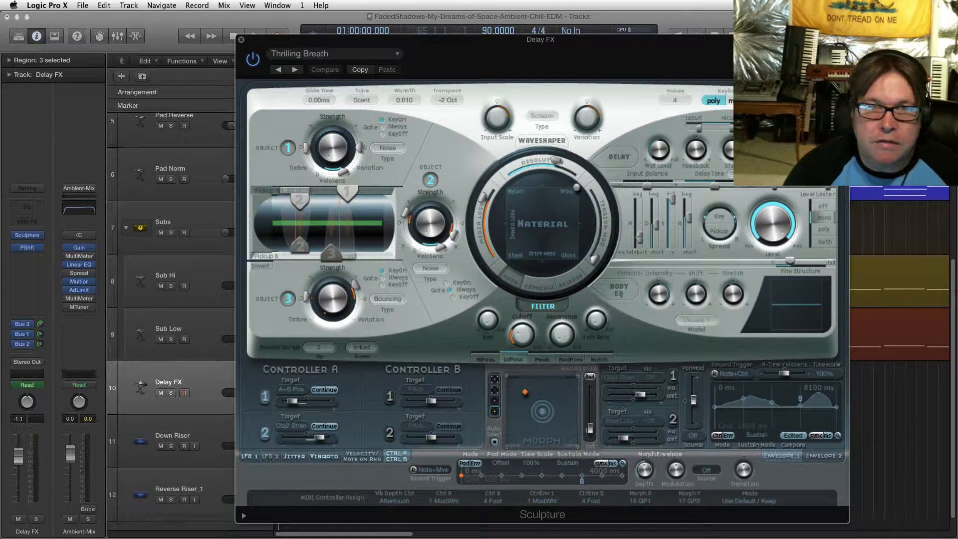
Save the Sculpture setting in the FS folder under the name Ambient Rumble Sound
click(334, 53)
click(295, 158)
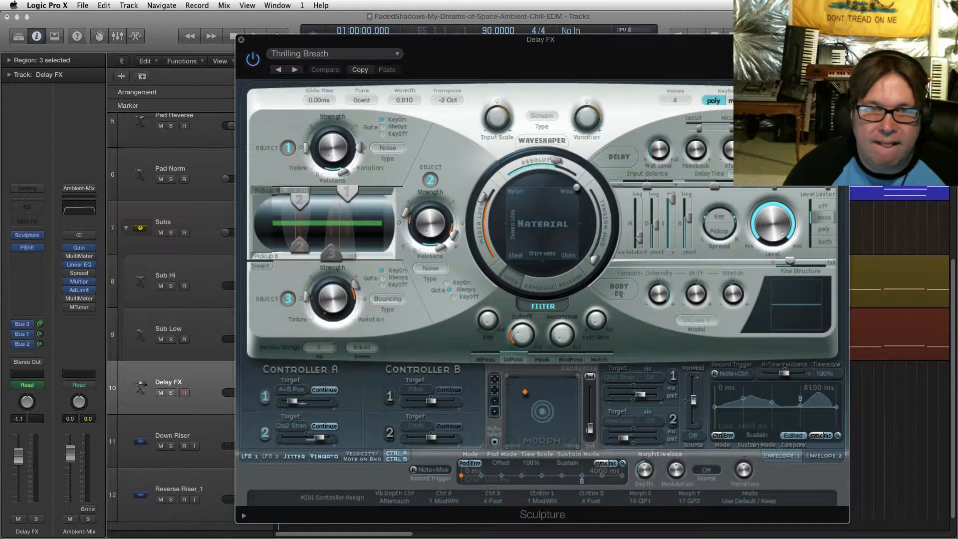
double_click(359, 129)
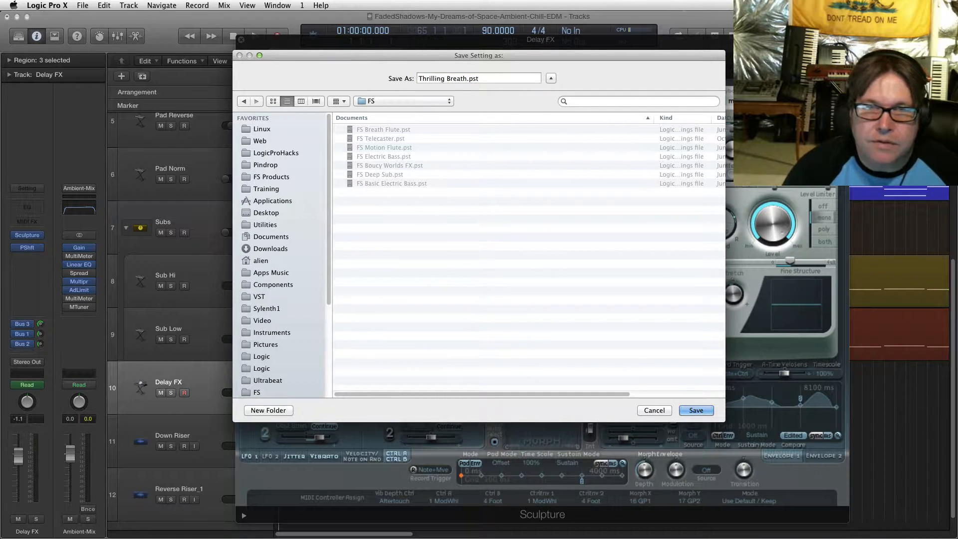
double_click(432, 79)
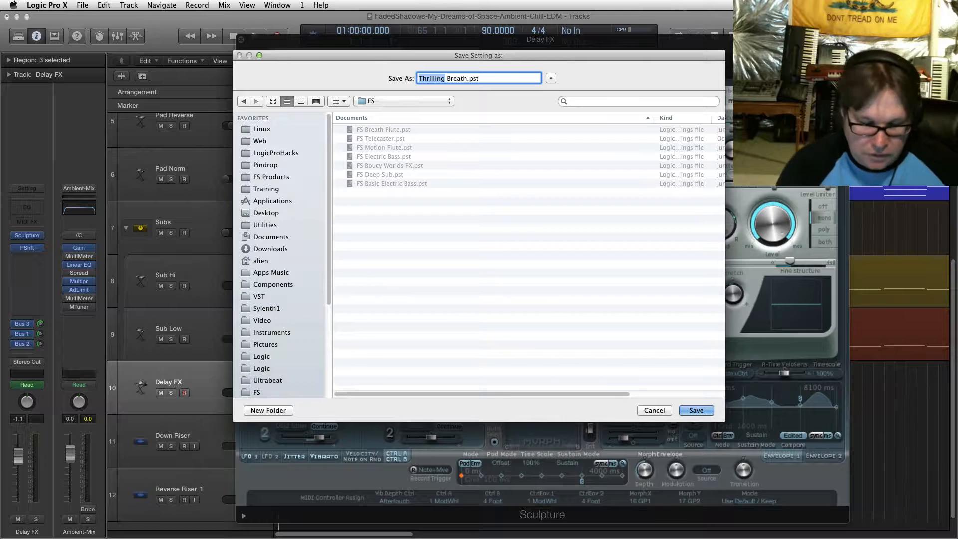
text(L)
key(BackSpace)
text(Ambi)
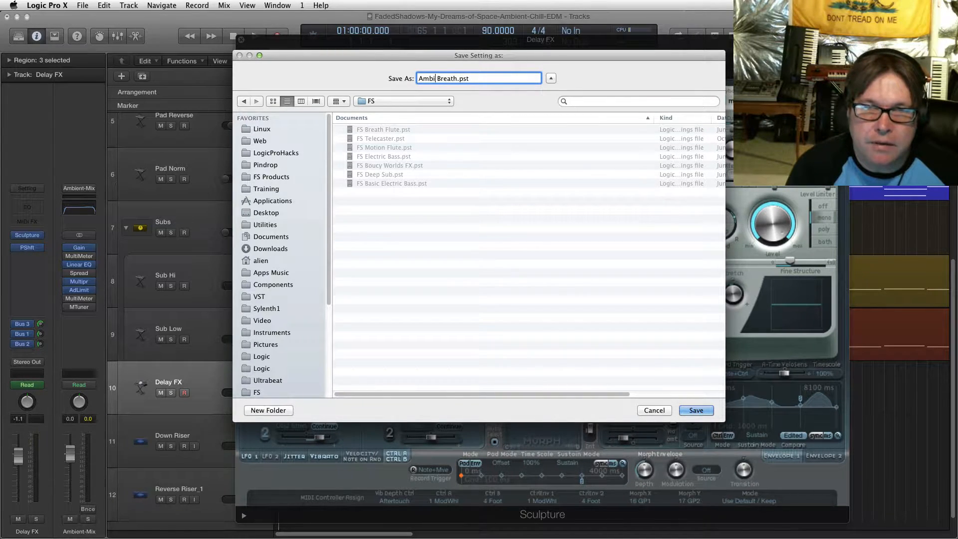
text(ent)
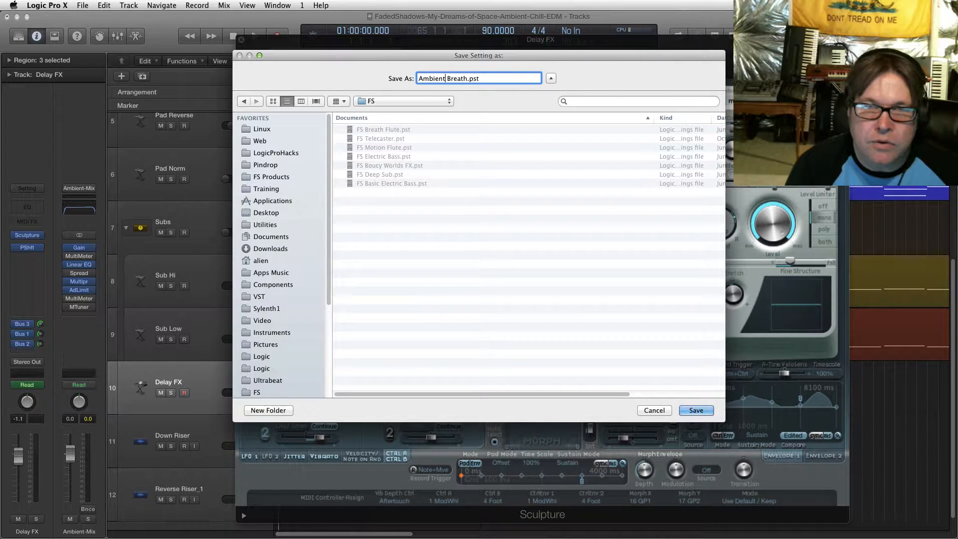
key(Delete)
key(Delete)
key(Delete)
key(Delete)
key(Delete)
key(Delete)
key(Delete)
text(Rumb)
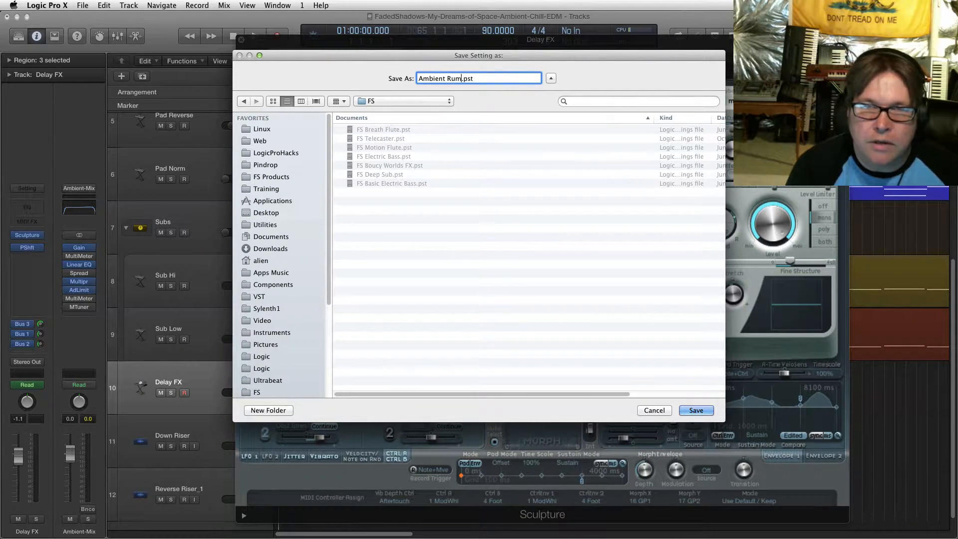
text(le )
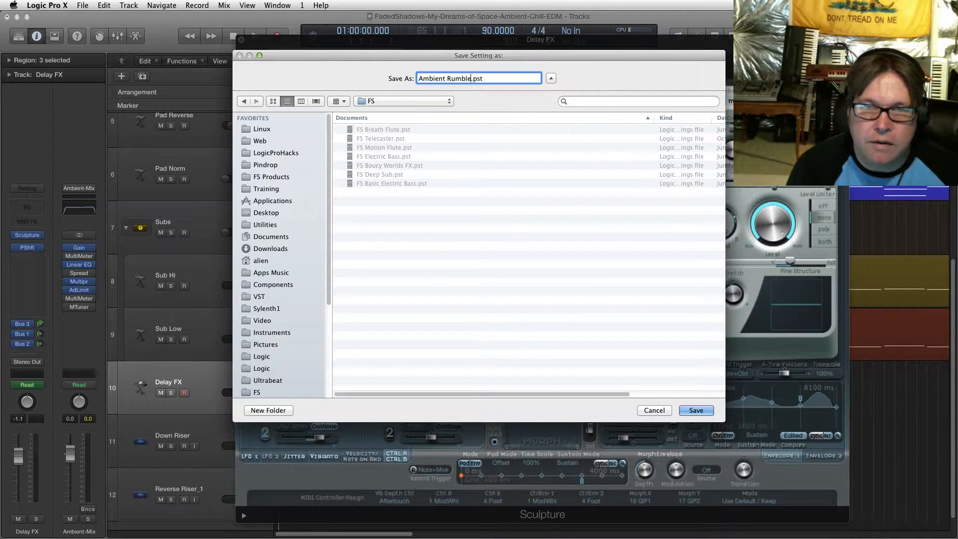
text(Sound)
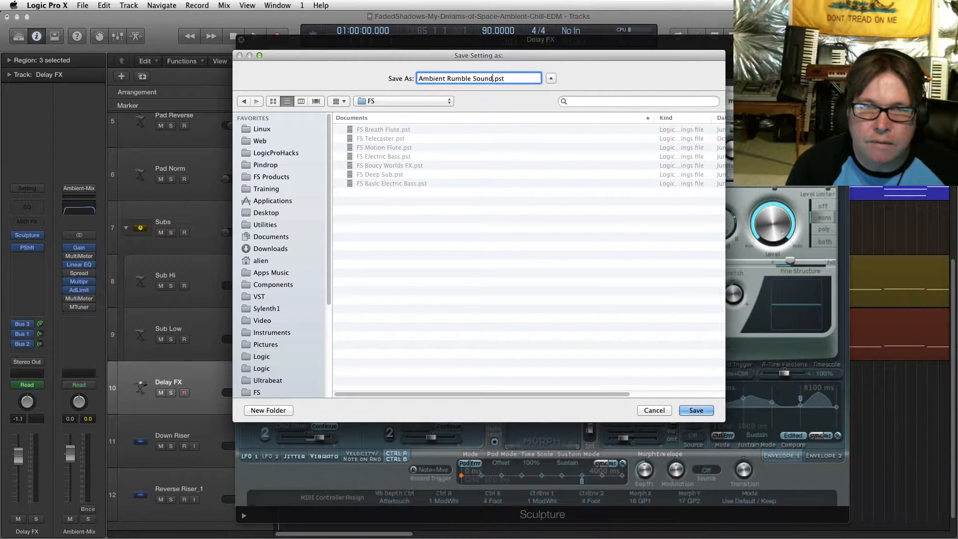
key(Return)
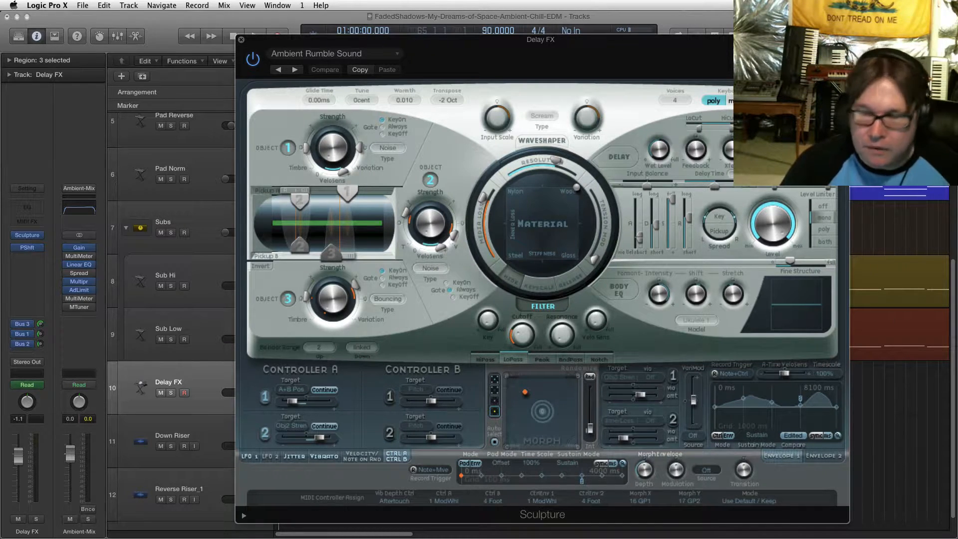
Open the Delay FX track's Pitch Shifter and place it over the Sculpture window to view its settings
drag(449, 40, 511, 43)
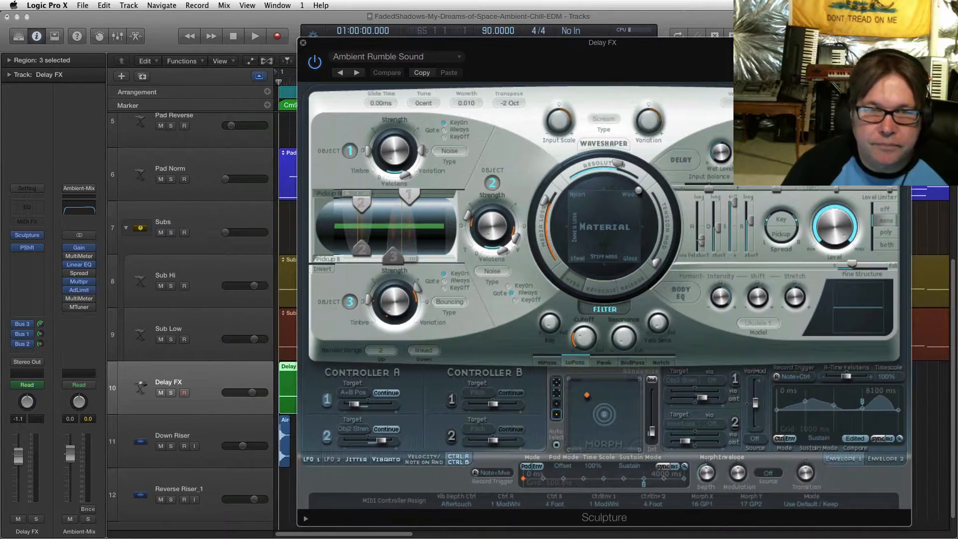
click(28, 248)
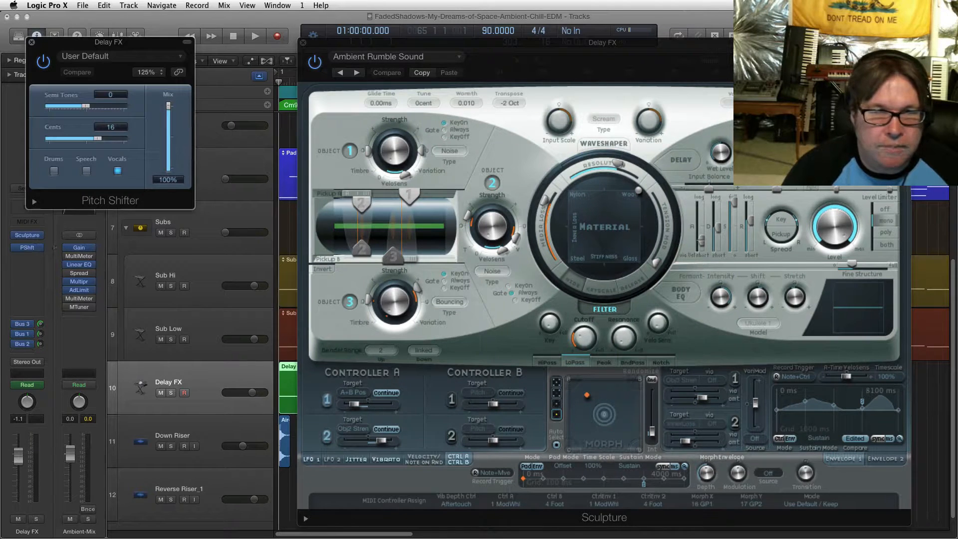
drag(129, 42, 434, 157)
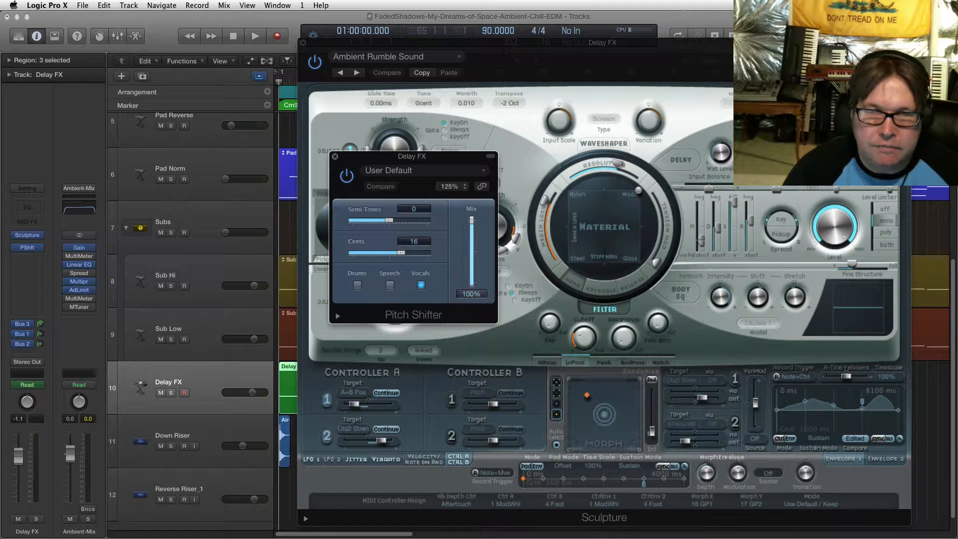
Review the Pitch Shifter's settings over the Sculpture window, including its extended timing, delay and crossfade parameters, and close it
drag(424, 157, 447, 210)
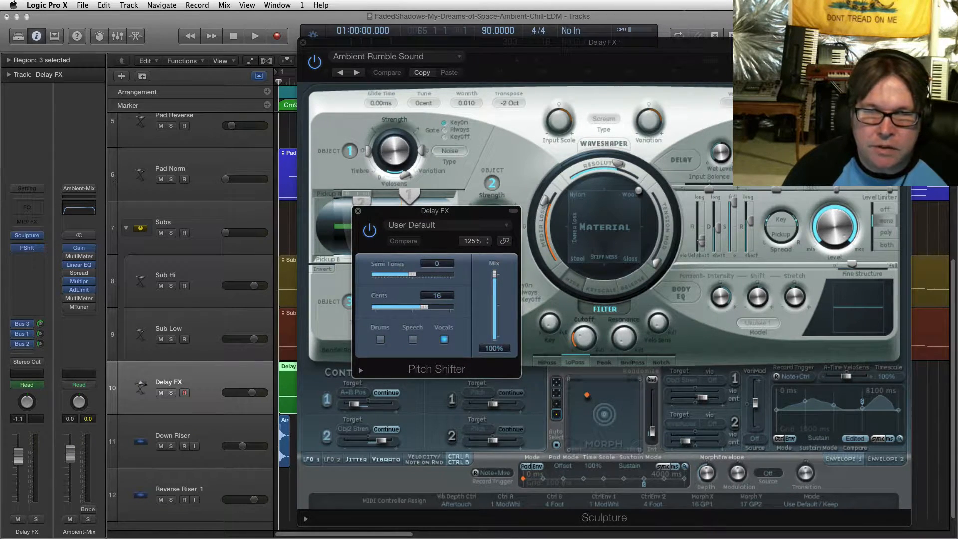
drag(447, 210, 443, 223)
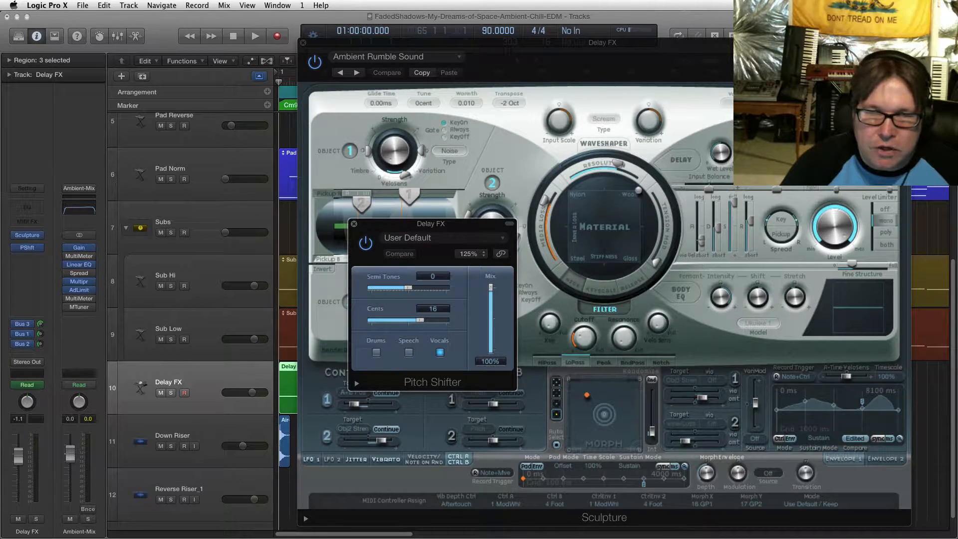
mouse_move(443, 224)
mouse_down()
mouse_move(427, 211)
mouse_move(439, 215)
mouse_up()
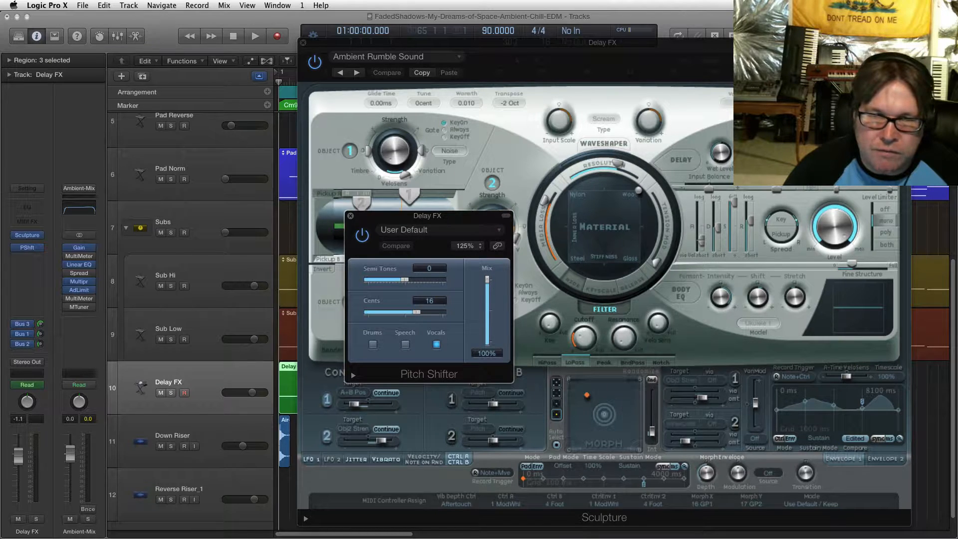
click(352, 375)
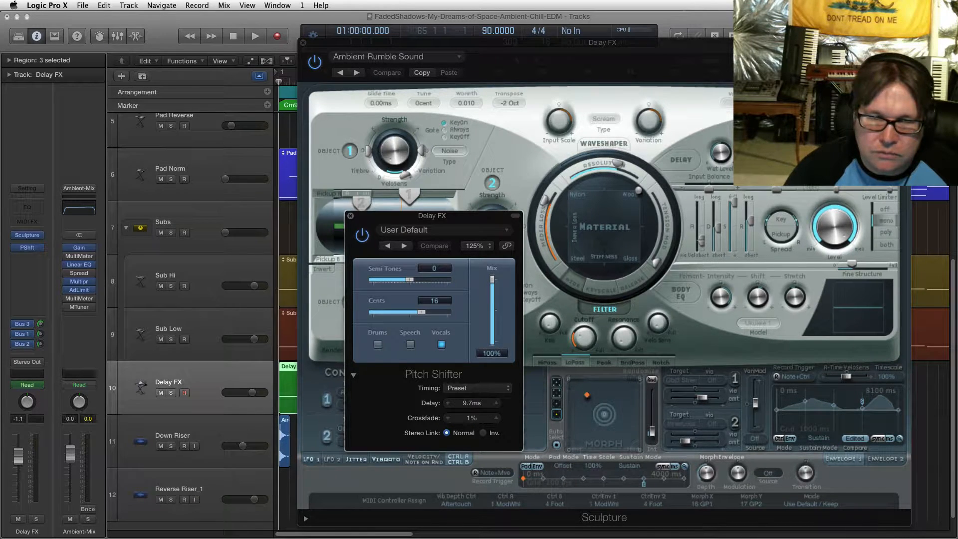
click(353, 375)
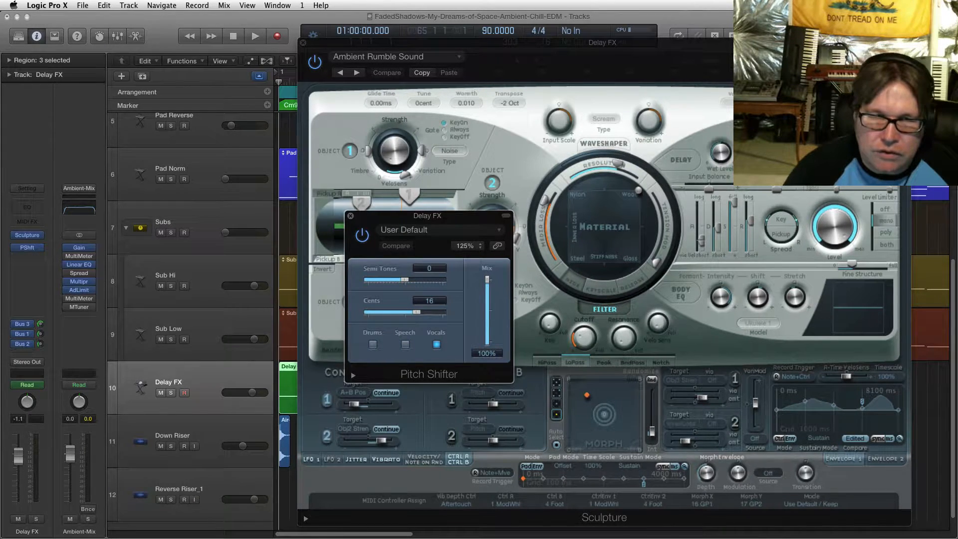
mouse_move(399, 215)
mouse_down()
mouse_move(403, 236)
mouse_move(405, 227)
mouse_up()
click(356, 226)
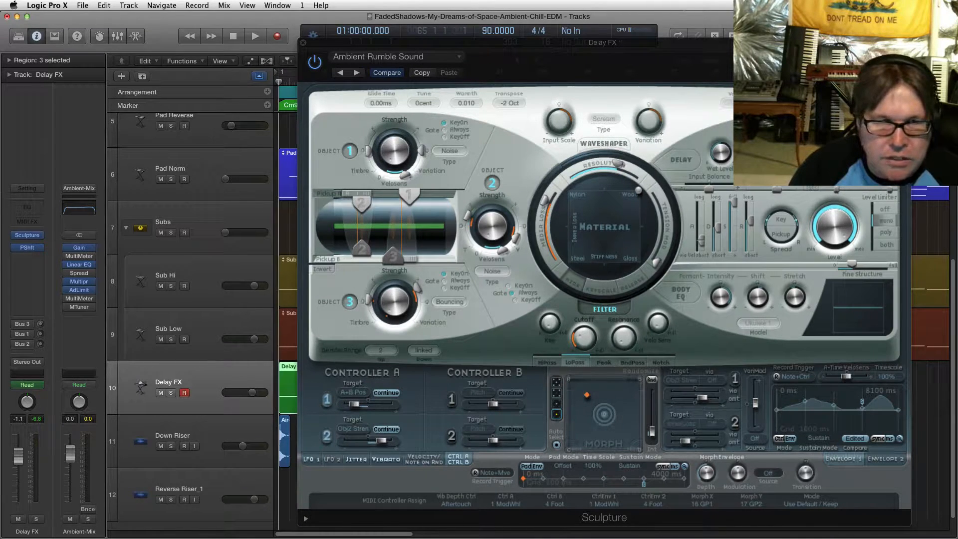
Reopen the Delay FX track's Pitch Shifter for another look at its settings and close it again
click(15, 247)
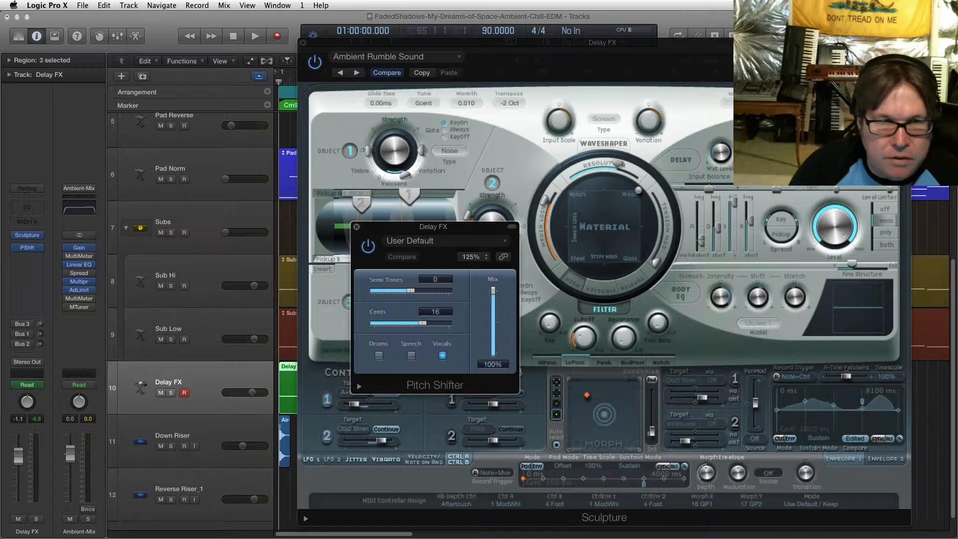
mouse_move(433, 226)
mouse_down()
mouse_move(427, 237)
mouse_move(451, 237)
mouse_move(435, 237)
mouse_up()
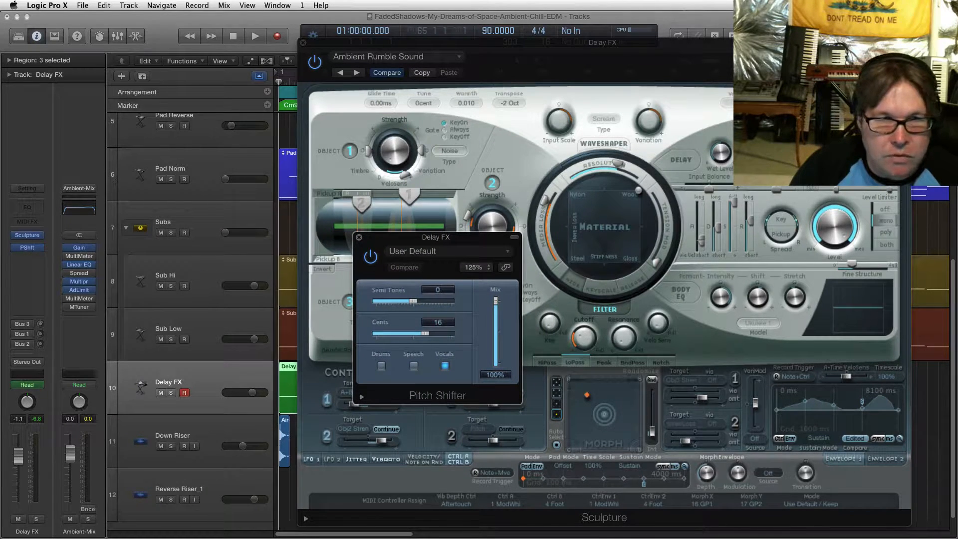
drag(435, 236, 460, 250)
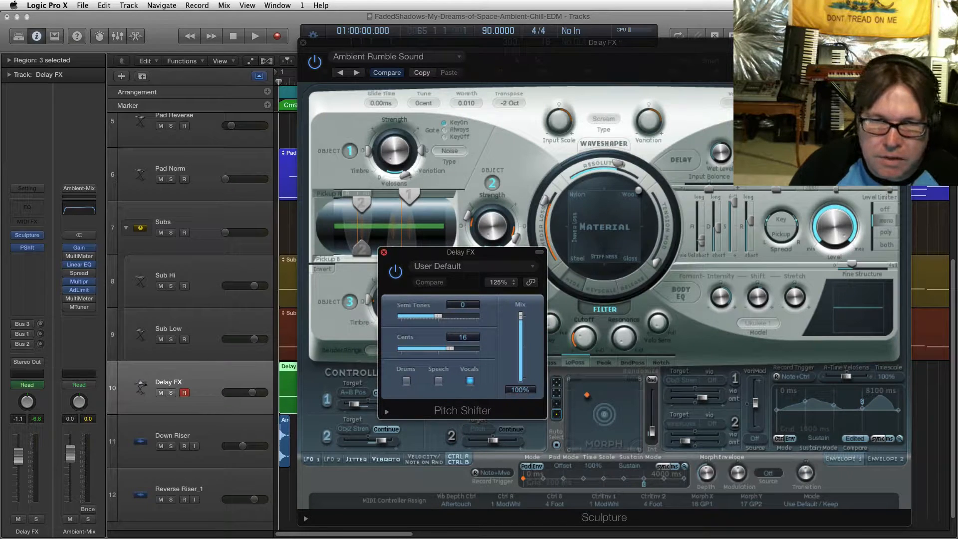
click(384, 252)
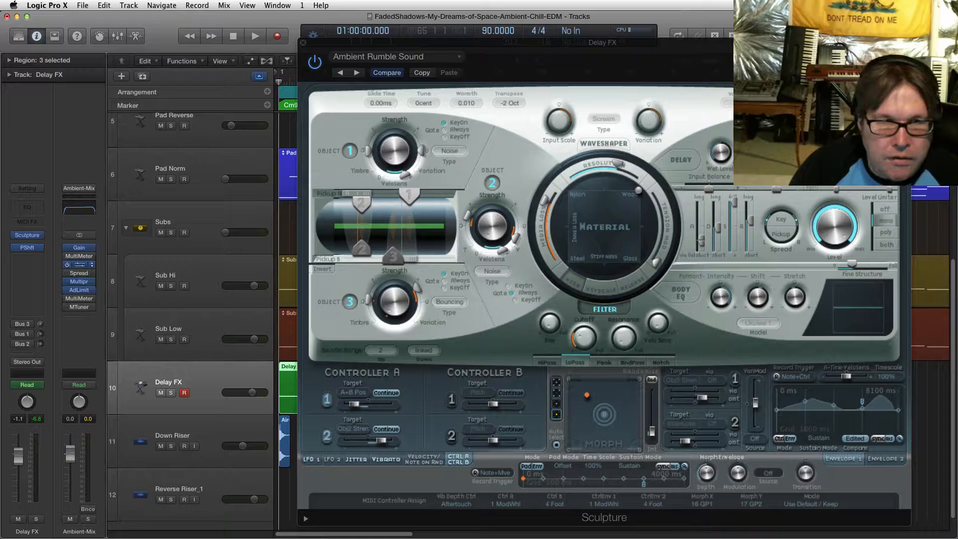
In the Ambient-Mix Linear EQ, set the high cut to 17000 Hz and the low cut to 24.5 Hz at 36 dB/Oct, and close it
click(79, 264)
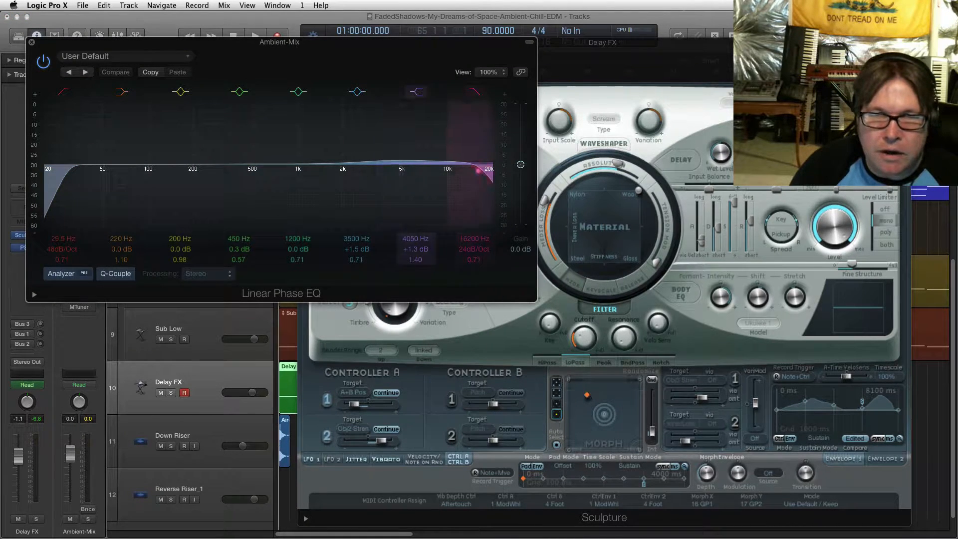
drag(478, 170, 485, 170)
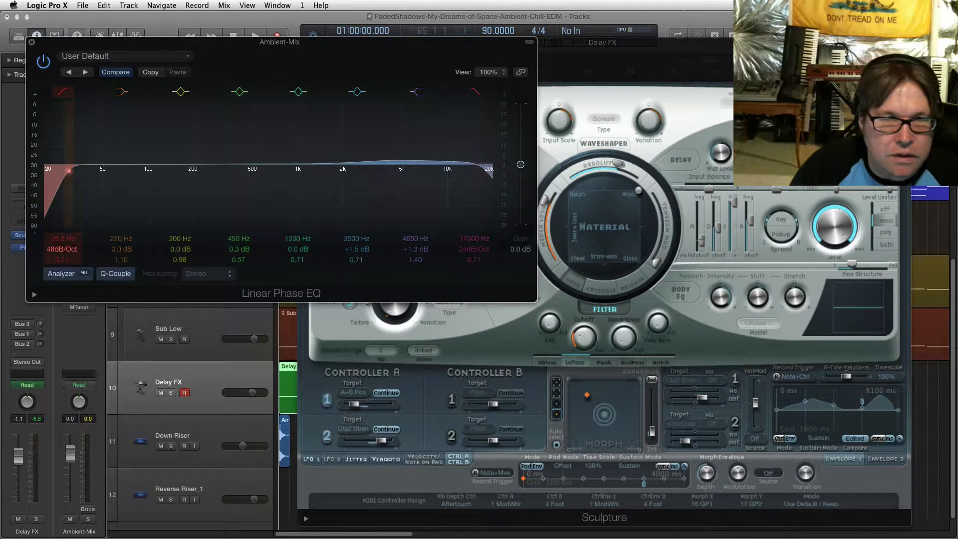
drag(62, 249, 63, 254)
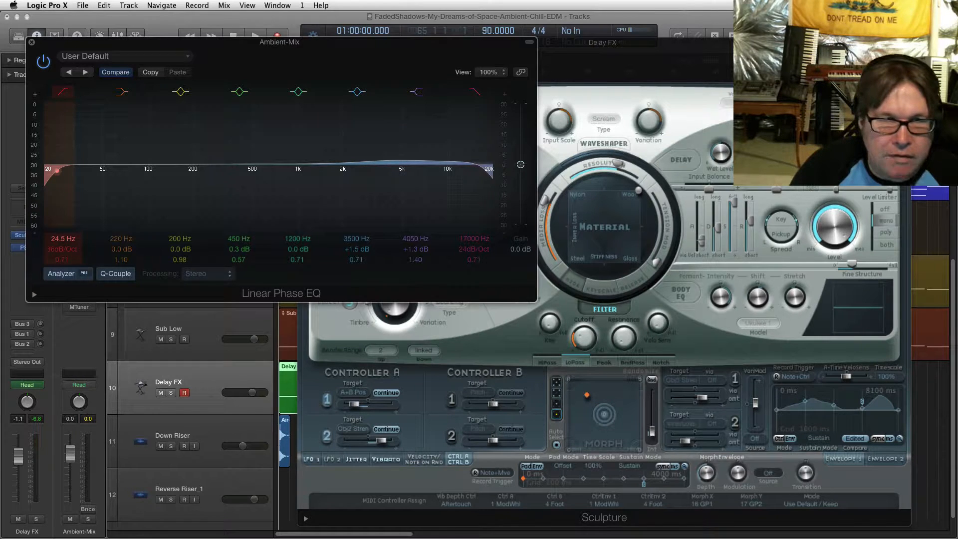
click(85, 56)
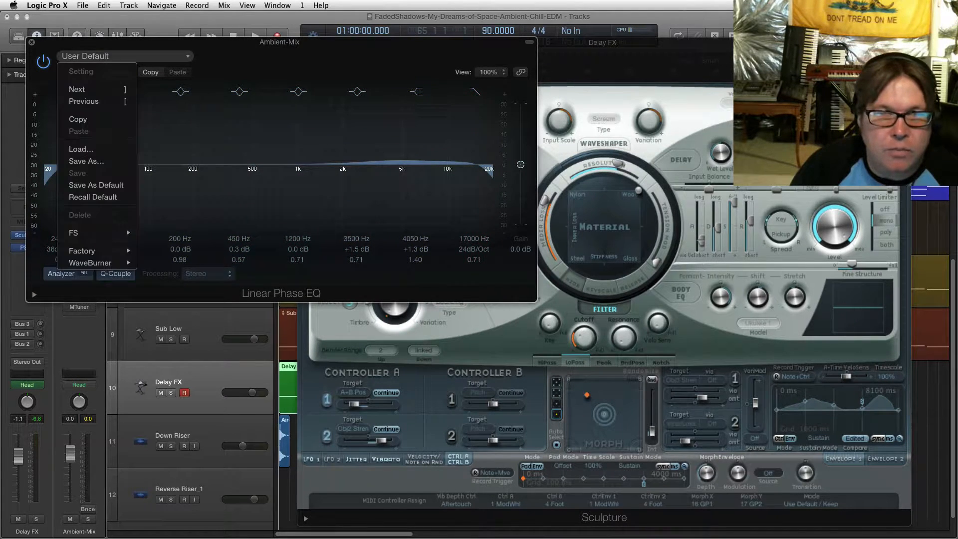
click(279, 42)
drag(279, 42, 310, 83)
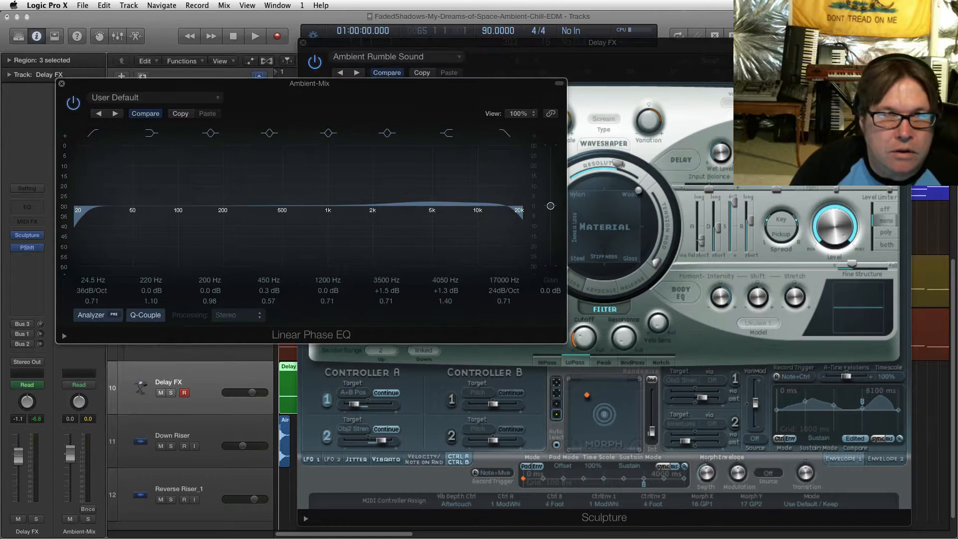
click(61, 83)
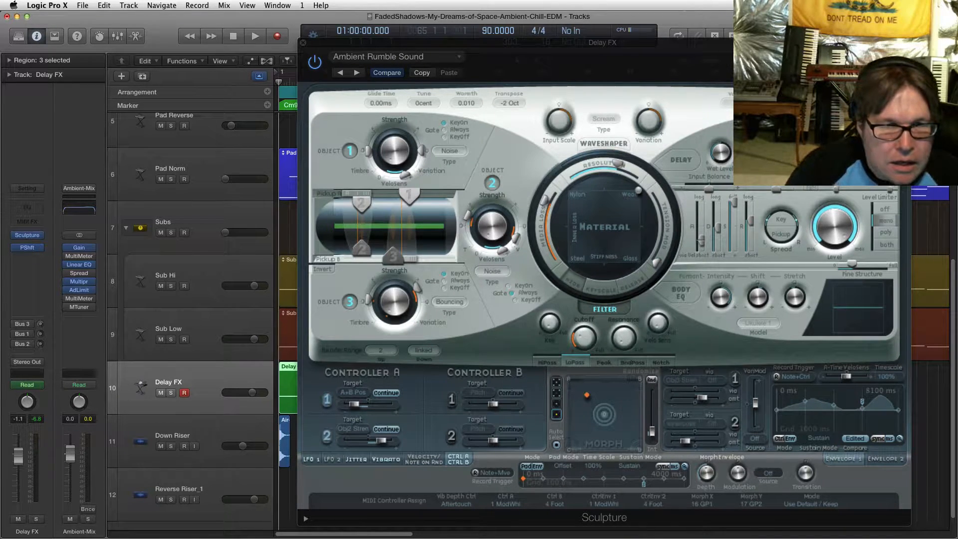
Close the Delay FX track's Sculpture window and select the Sub Hi track
mouse_move(602, 42)
mouse_down()
mouse_move(524, 51)
mouse_move(553, 51)
mouse_move(543, 43)
mouse_up()
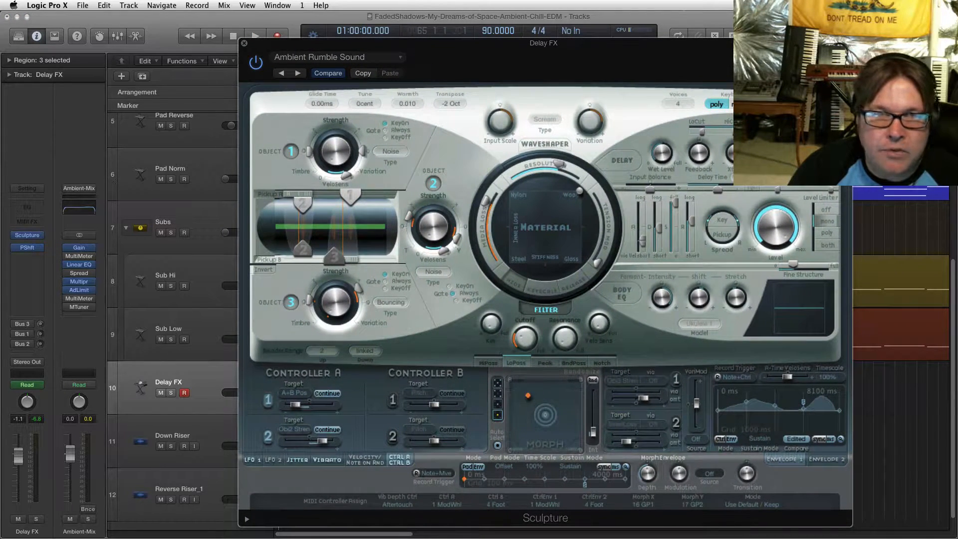
key(super+w)
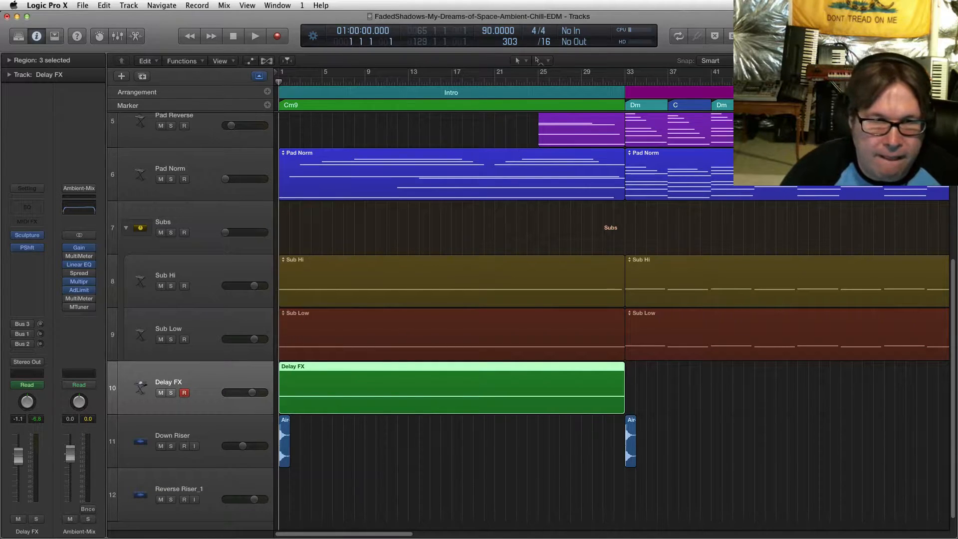
key(Up)
key(Up)
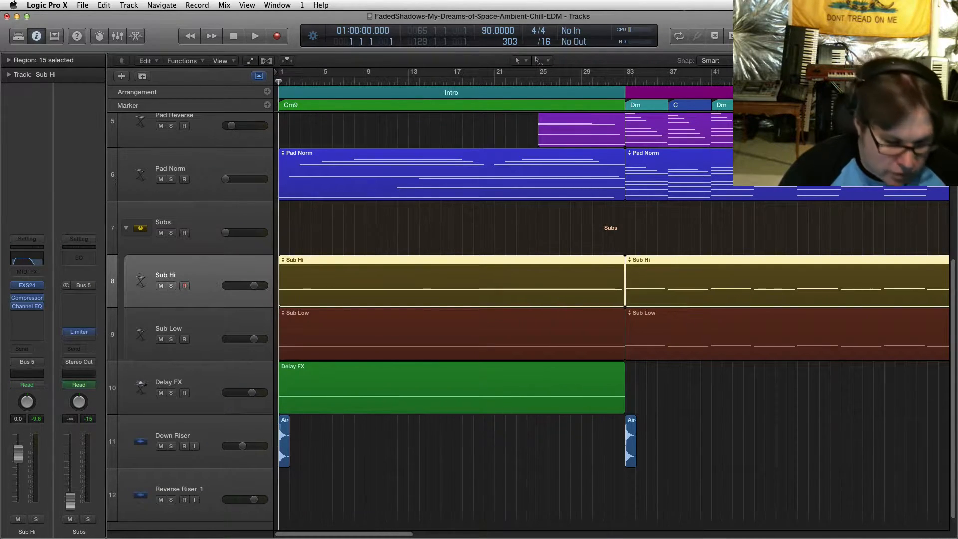
Show the tracks' volume automation and select the Subs track
key(a)
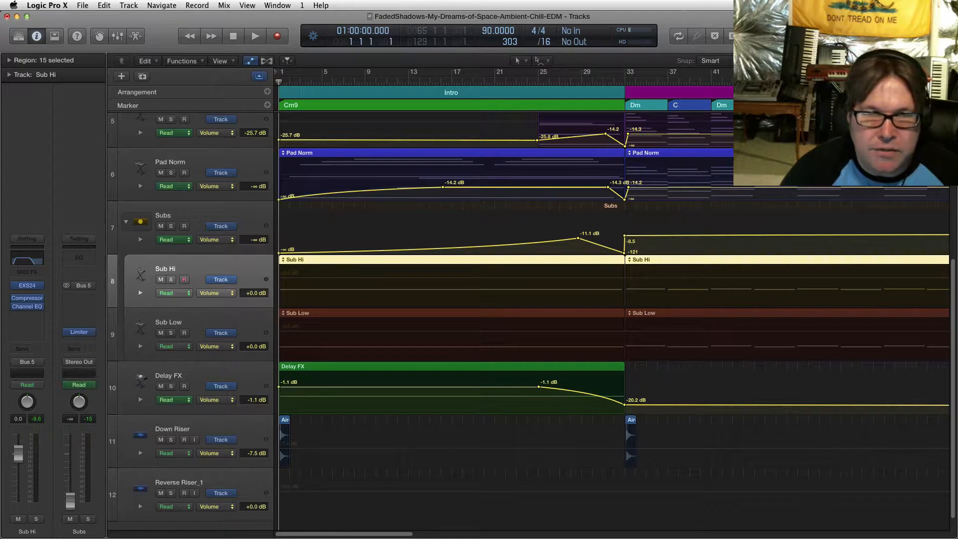
key(Down)
key(Up)
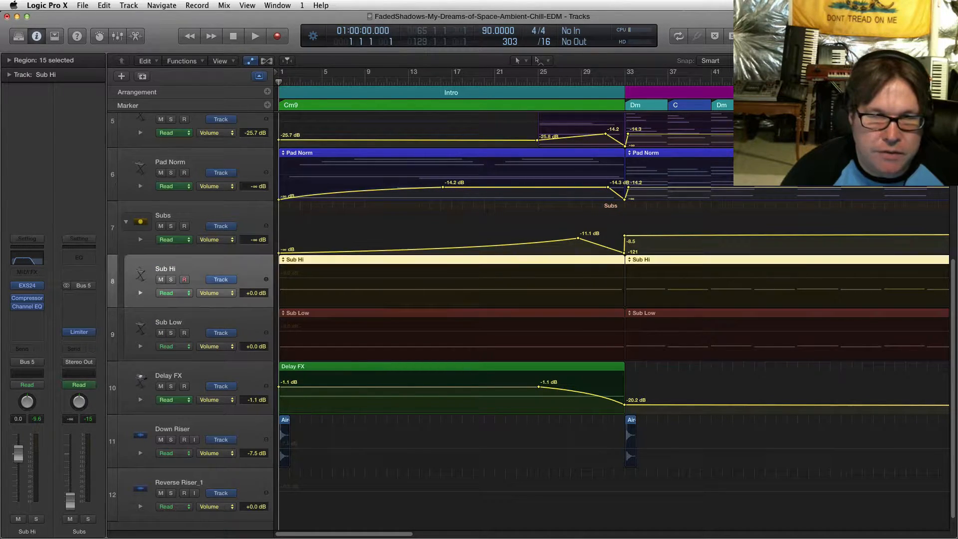
key(Up)
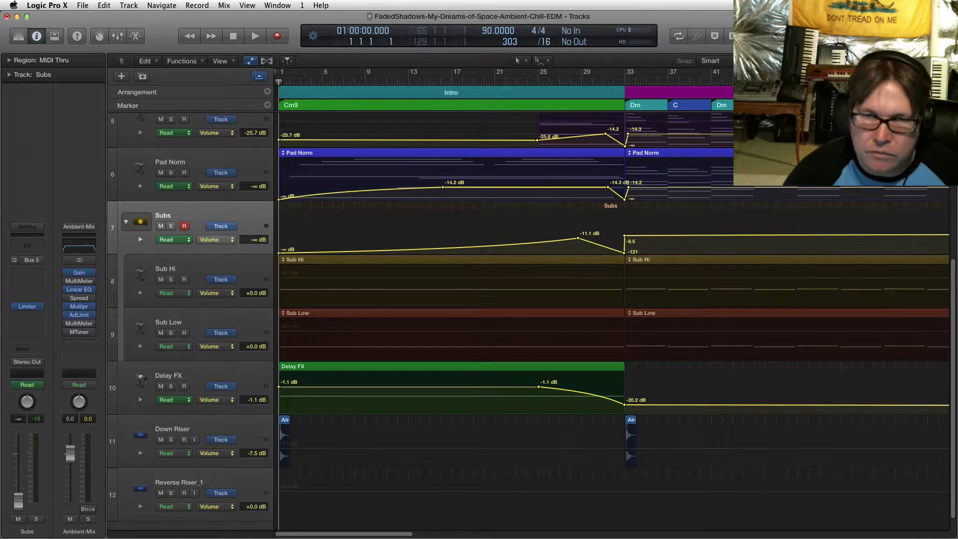
Examine the Subs track's volume automation from the Intro across the following song sections
scroll(611, 319, up, 4)
scroll(611, 319, down, 2)
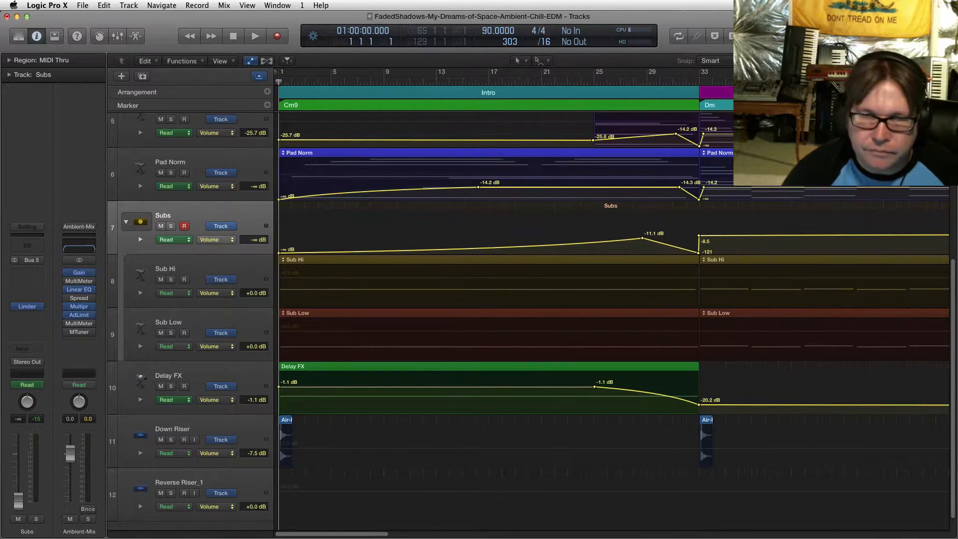
scroll(611, 319, right, 4)
scroll(611, 319, down, 10)
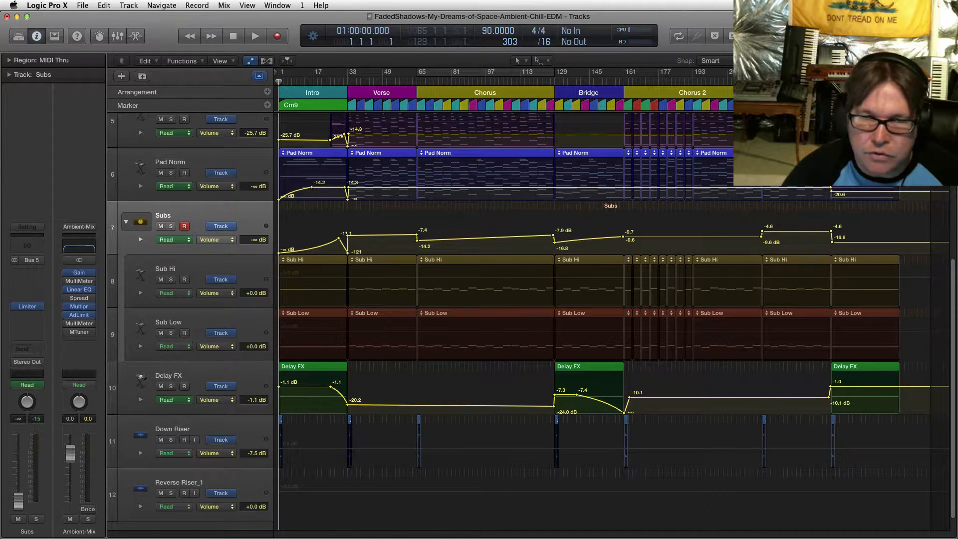
key(super+Right)
key(super+Right)
key(super+Right)
key(super+Right)
key(super+Right)
key(super+Right)
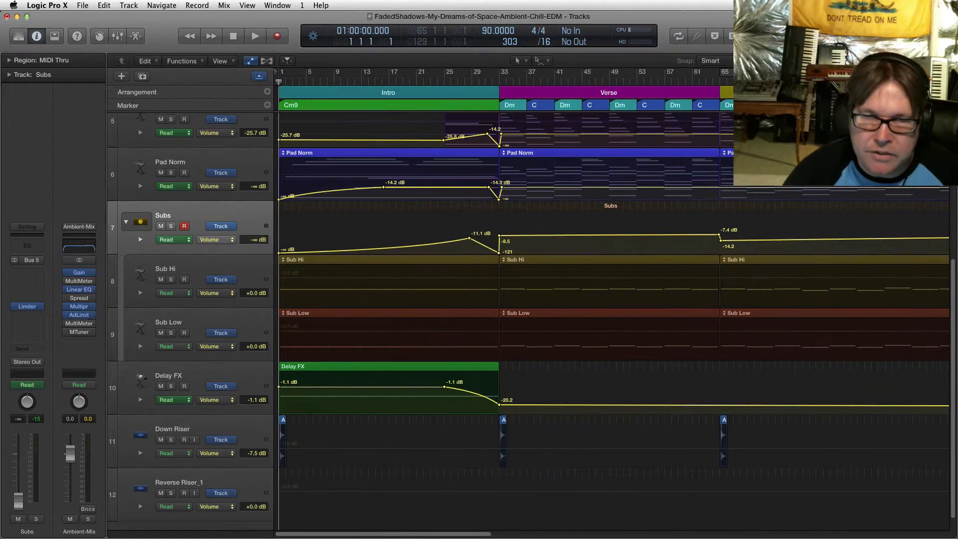
key(super+Left)
key(super+Left)
key(super+Left)
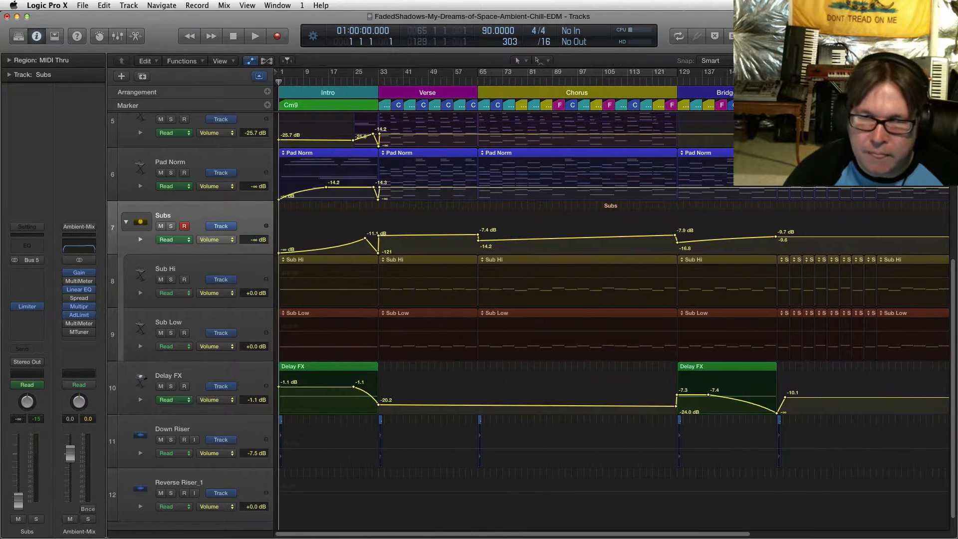
Open the KR-Reverb on the Delay FX track's Long Verb bus and place its window over the Intro regions to view its settings
key(super+Right)
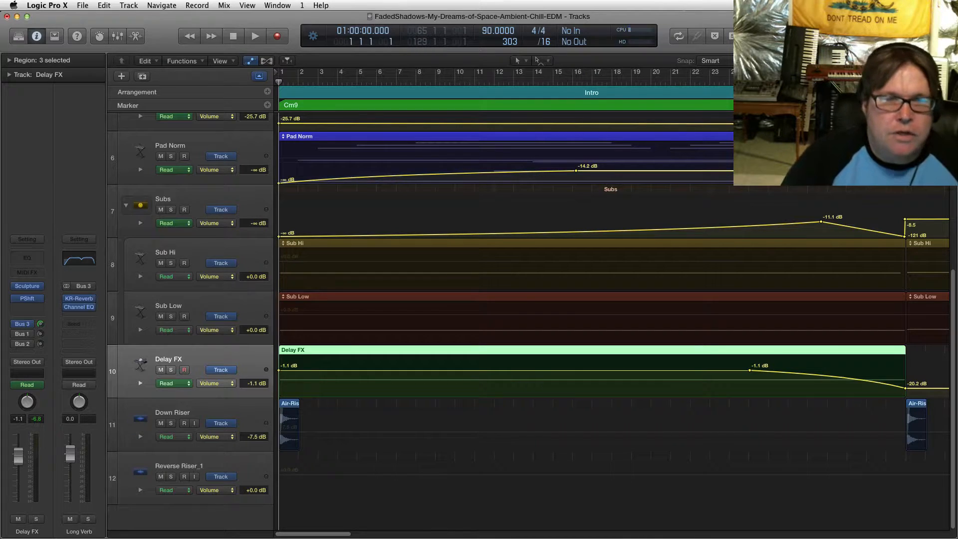
click(79, 298)
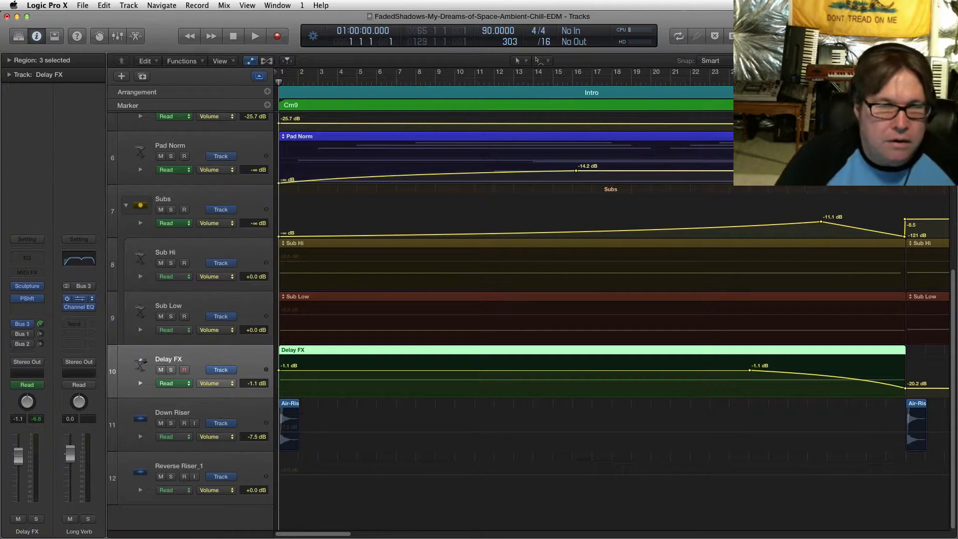
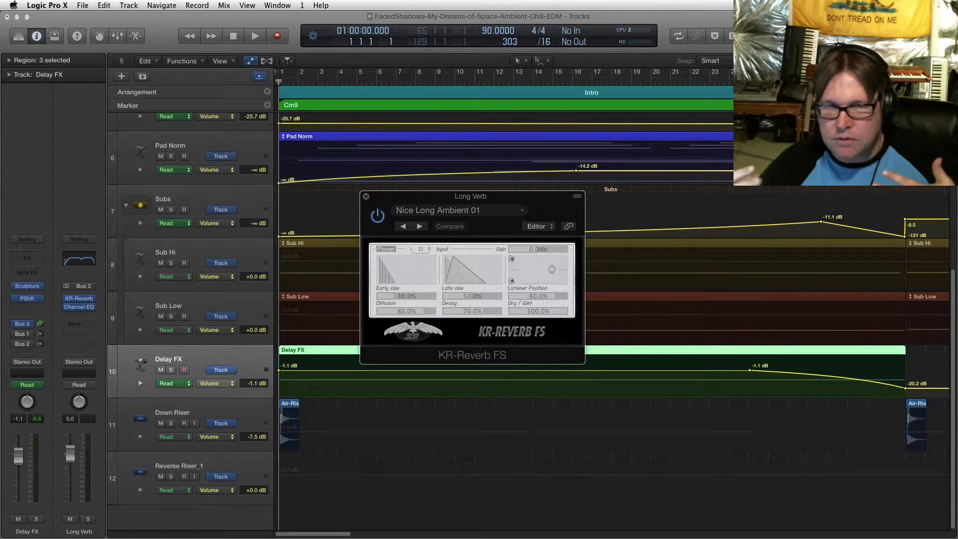
drag(503, 184, 497, 212)
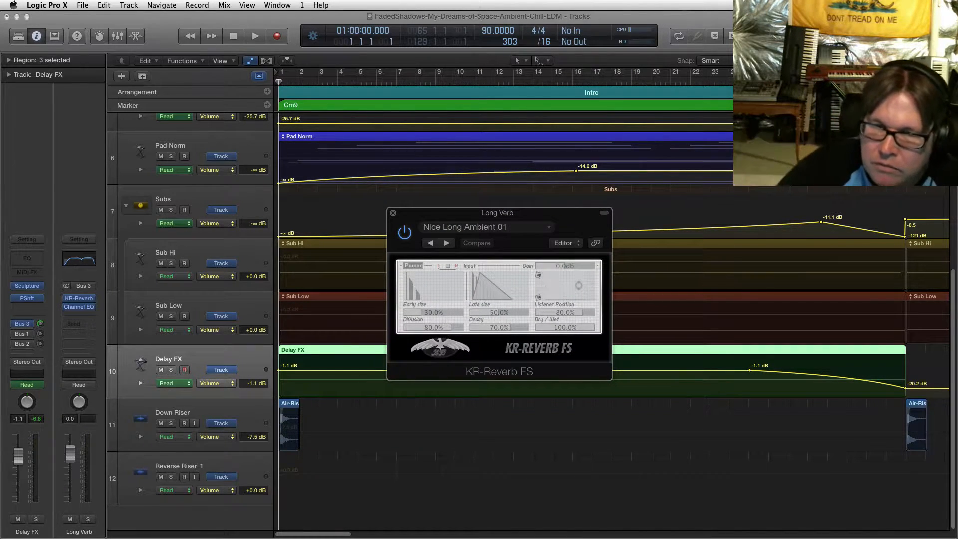
drag(497, 213, 497, 229)
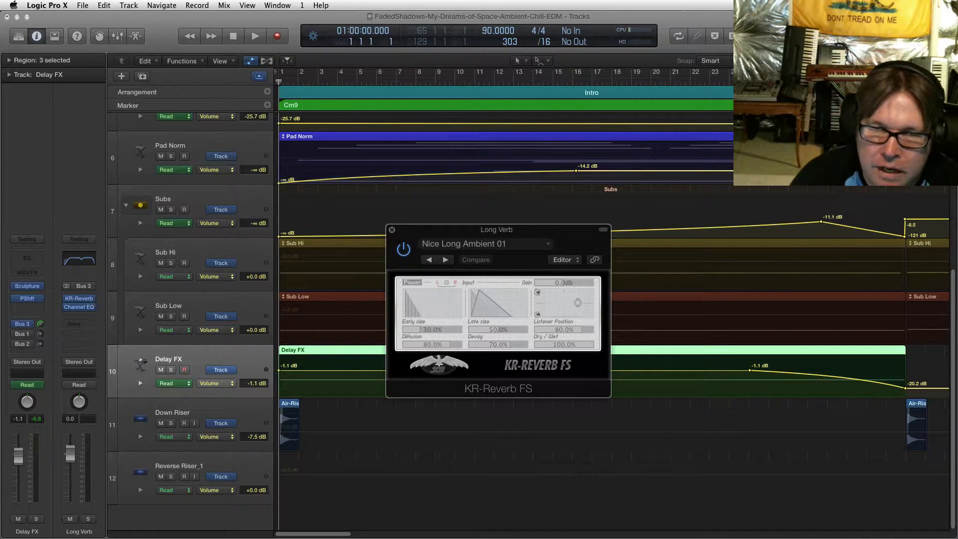
drag(496, 229, 510, 215)
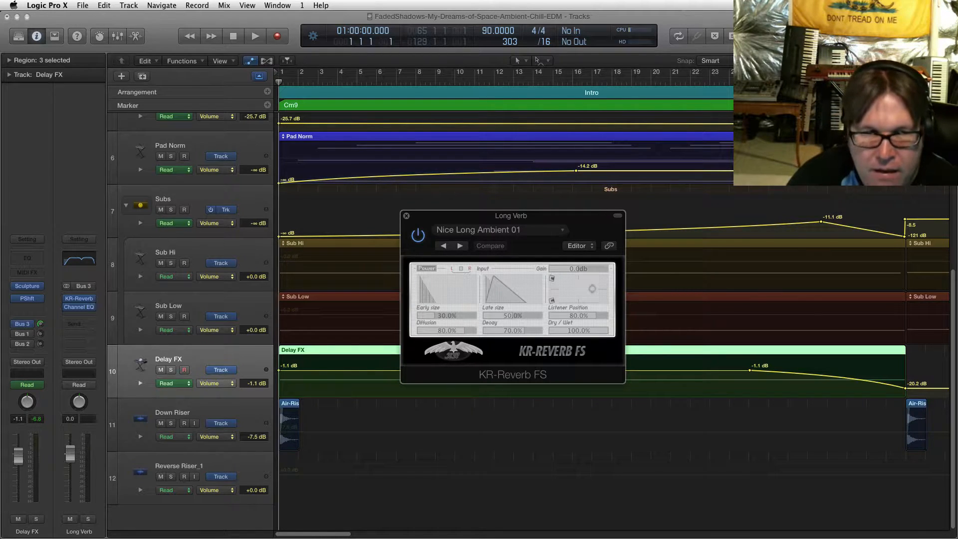
drag(511, 216, 542, 226)
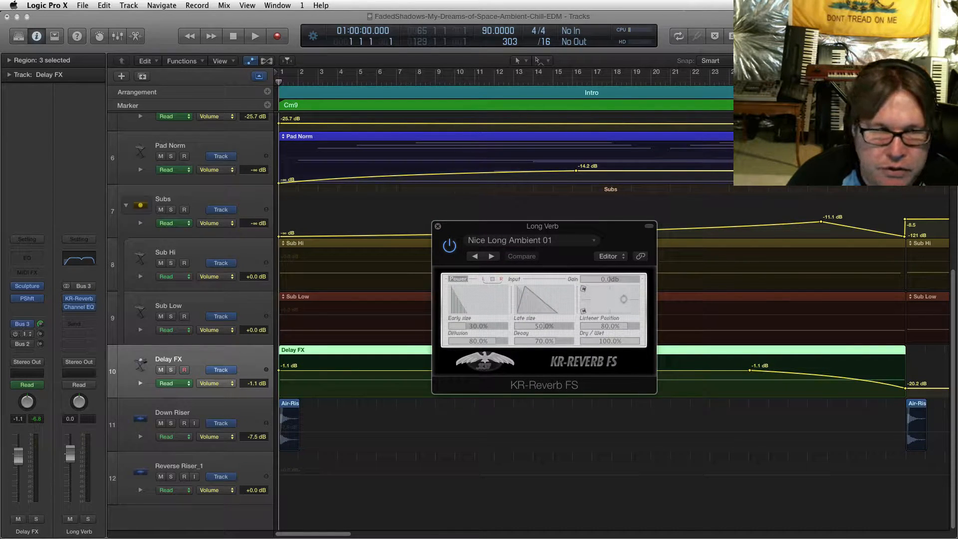
Show the Delay FX track's Bus 1 channel, GoodConcertHall, and open its Space Designer reverb
click(22, 334)
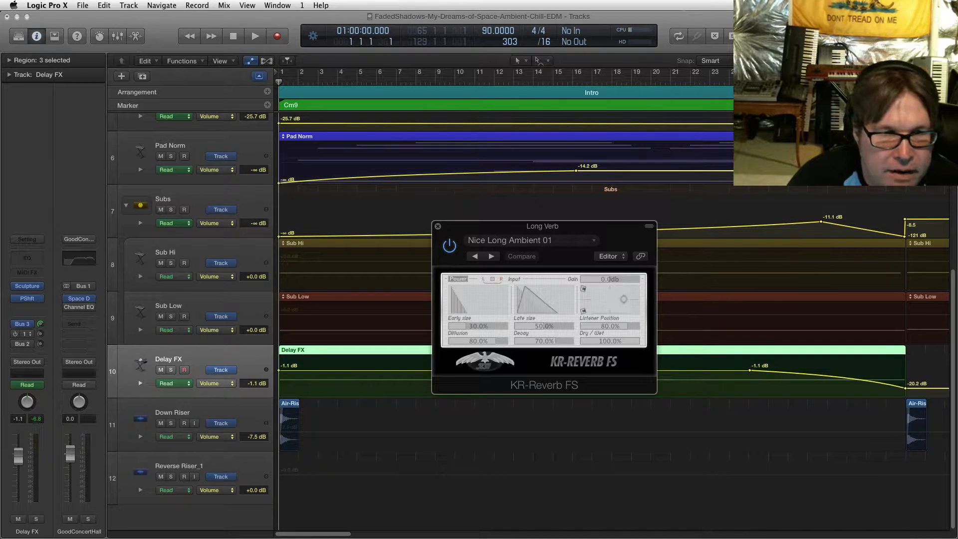
click(79, 298)
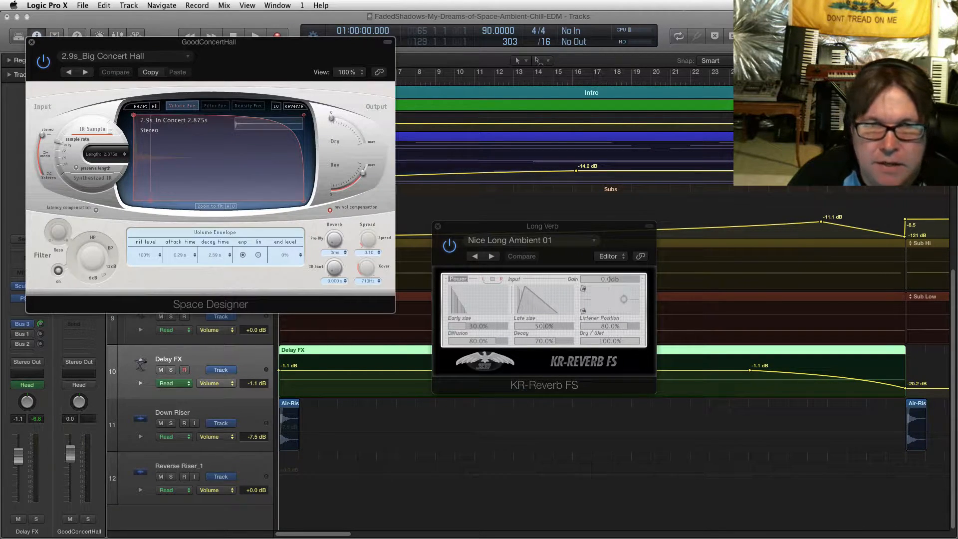
Place the GoodConcertHall Space Designer window over the Intro regions to view its settings, and close it
drag(210, 42, 451, 182)
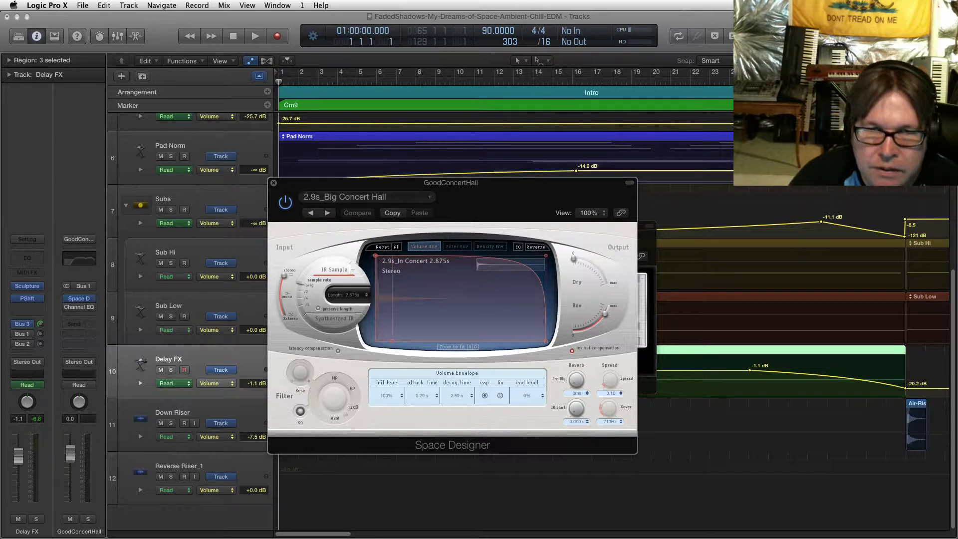
drag(350, 182, 370, 192)
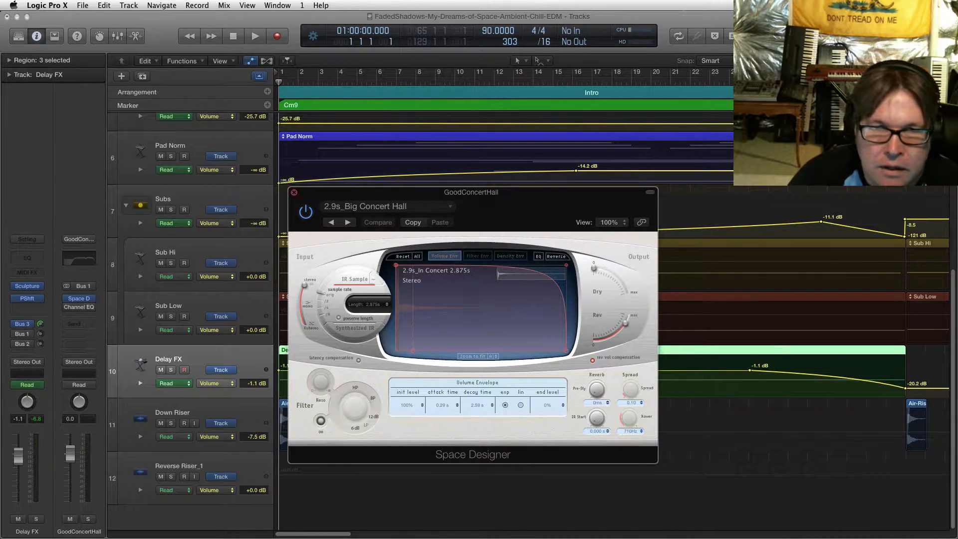
click(294, 192)
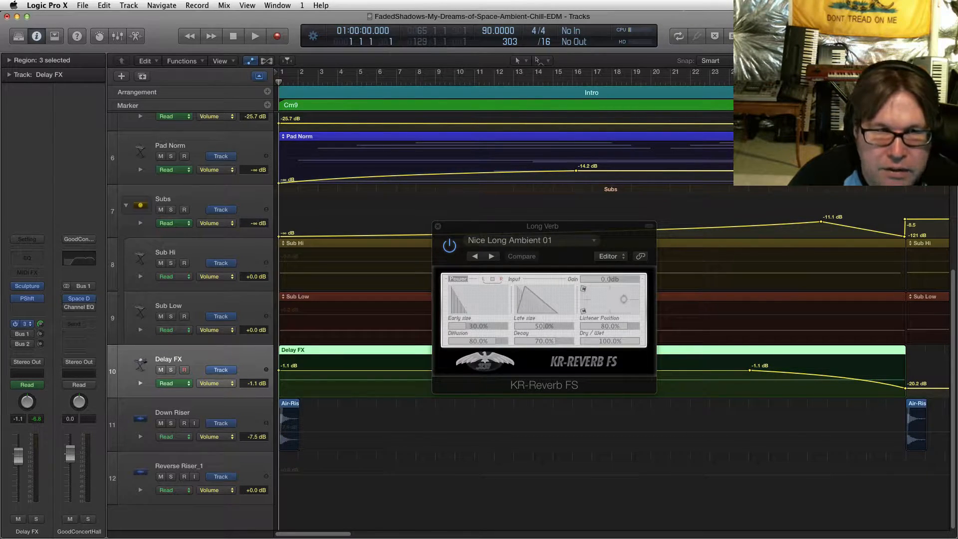
Show the Delay FX track's Long Verb and GoodConcertHall bus channels, and view the Space Designer reverb again before closing it
click(20, 324)
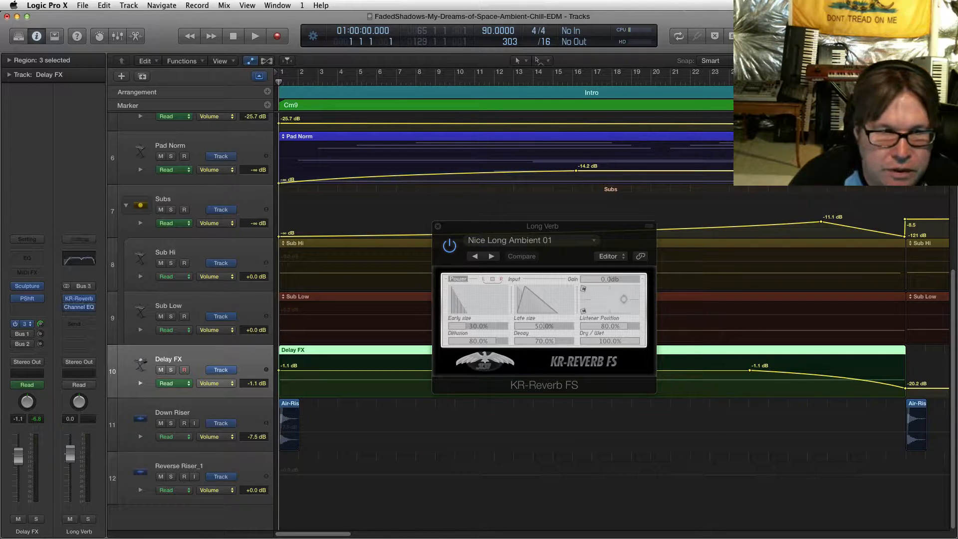
click(20, 334)
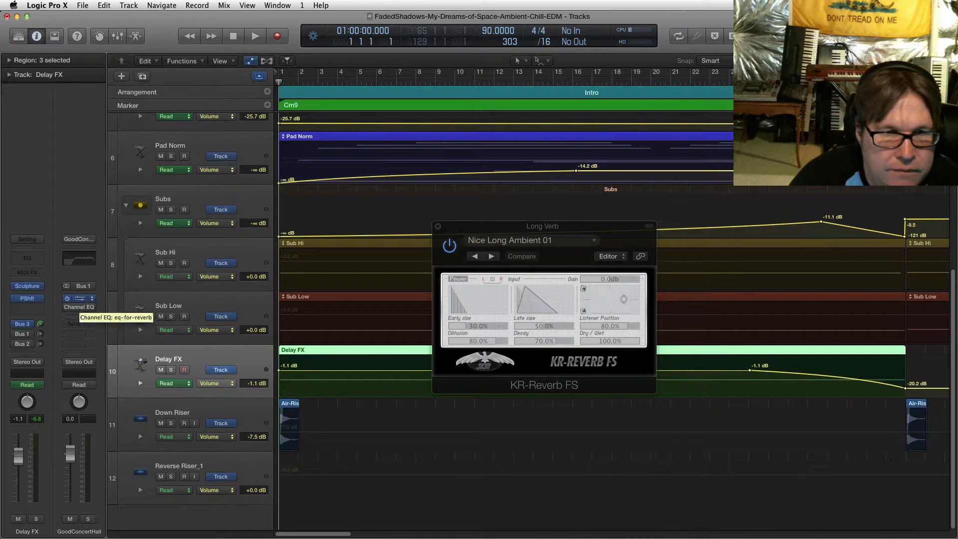
click(79, 298)
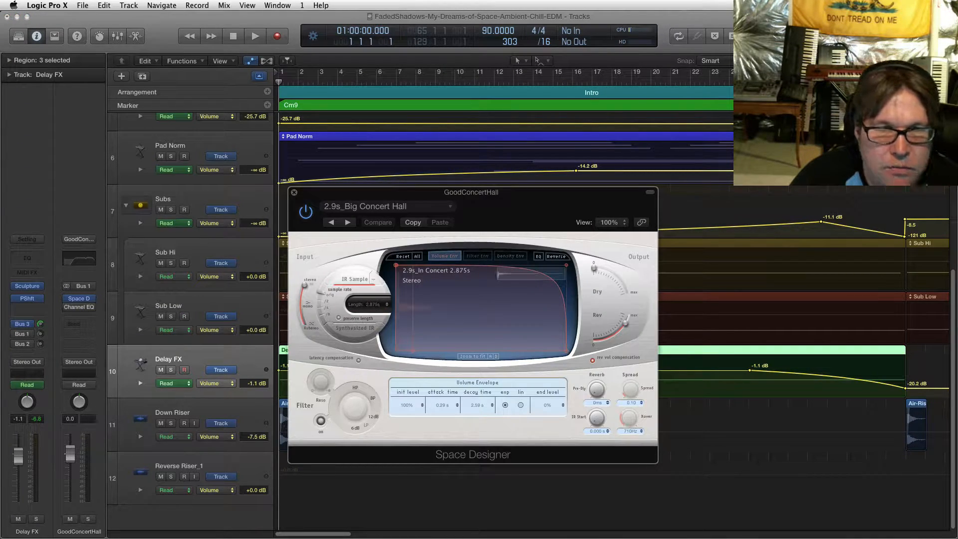
key(super+w)
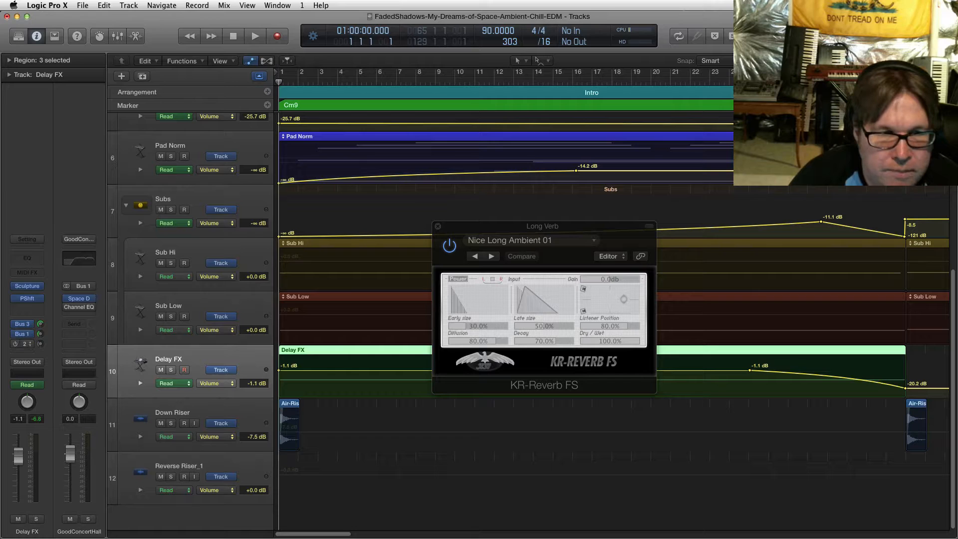
Show the Delay FX track's Bus 2 channel, STD, and close the KR-Reverb window
click(24, 344)
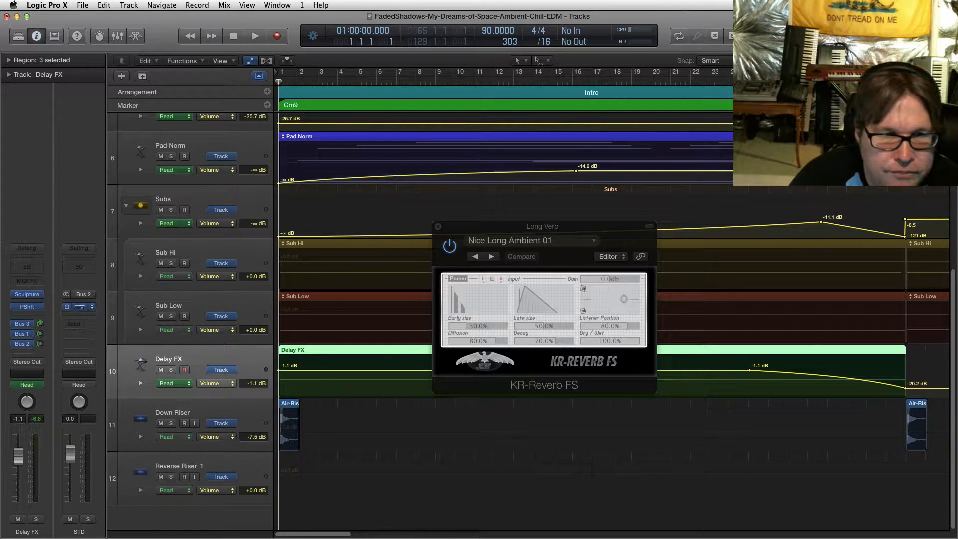
key(super+w)
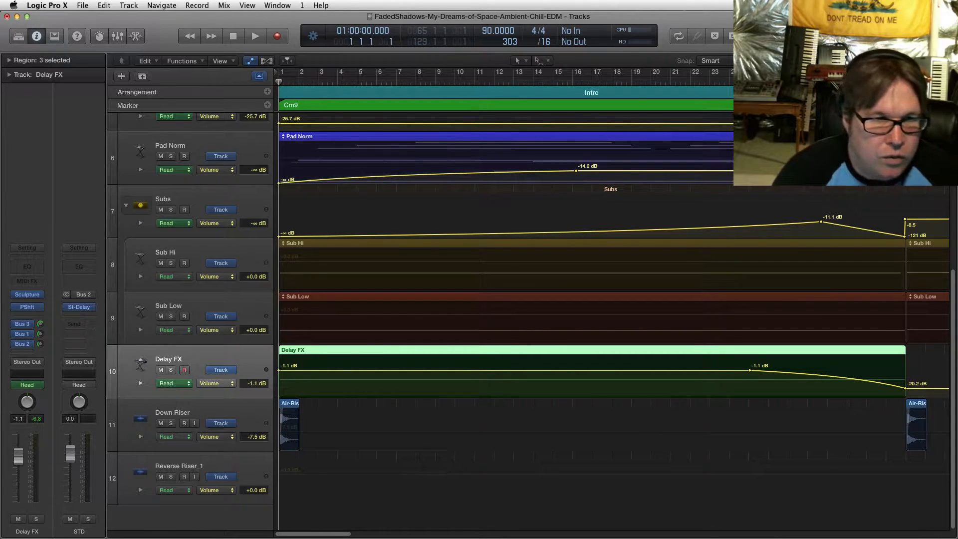
scroll(528, 319, up, 5)
scroll(527, 319, down, 5)
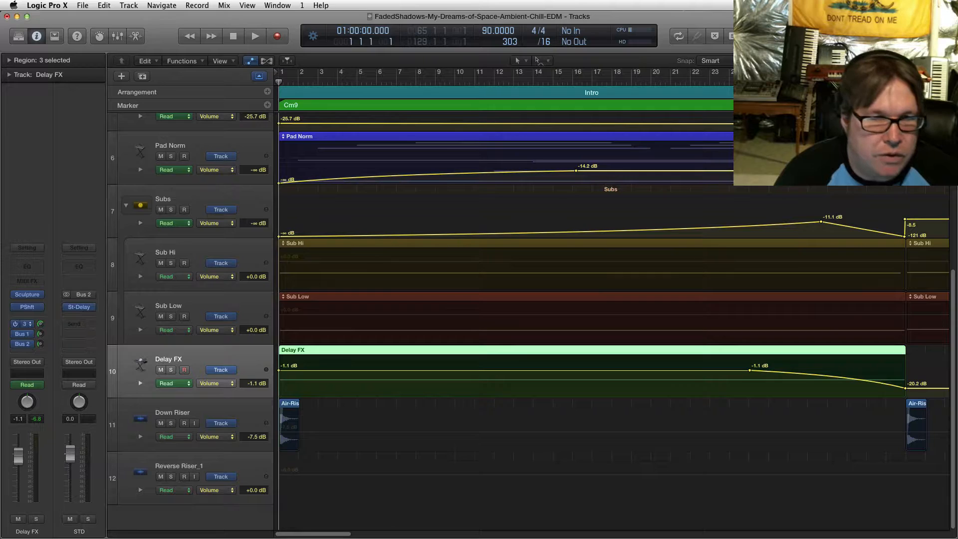
Solo the Bus 3 Long Verb channel, and select the FS Female Vox track with its Bus 3 channel shown
click(24, 324)
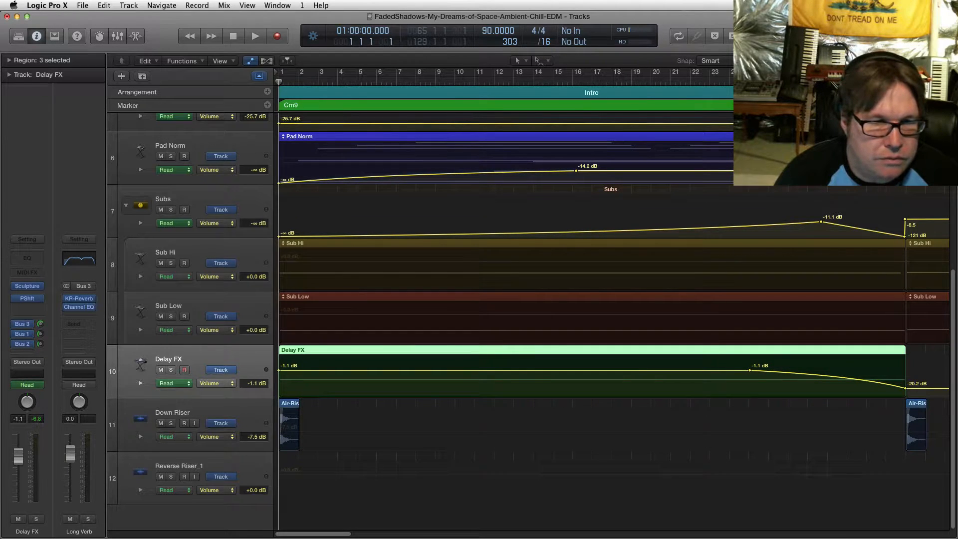
click(88, 519)
scroll(499, 320, up, 5)
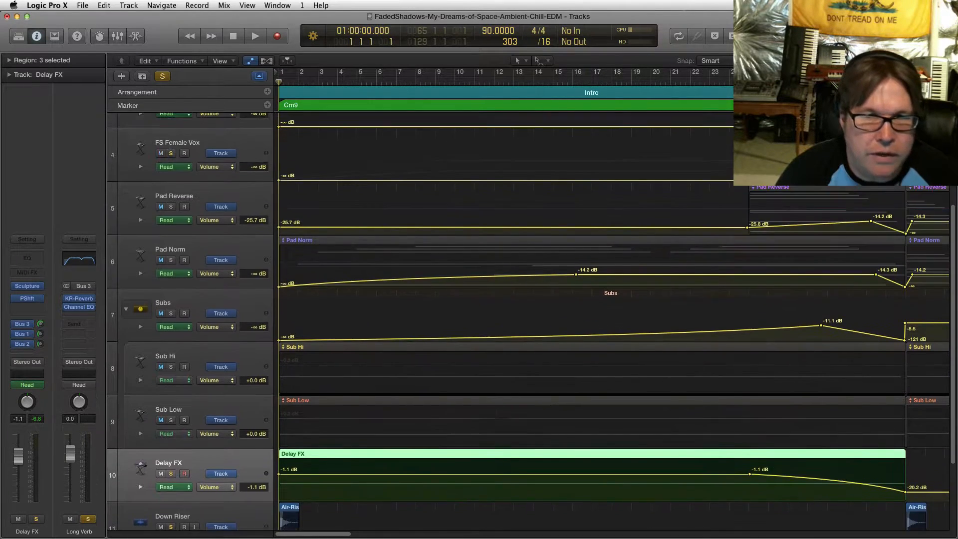
scroll(611, 299, right, 20)
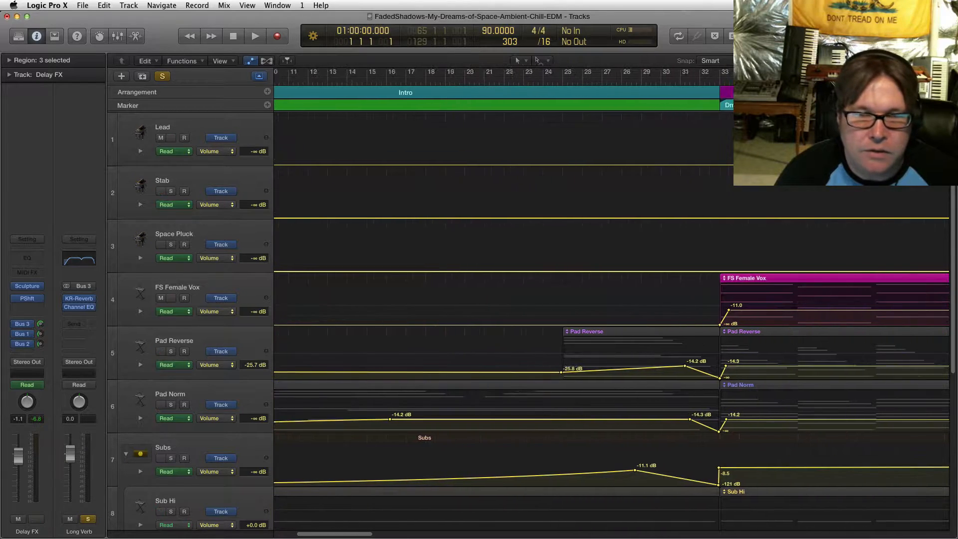
scroll(611, 300, right, 3)
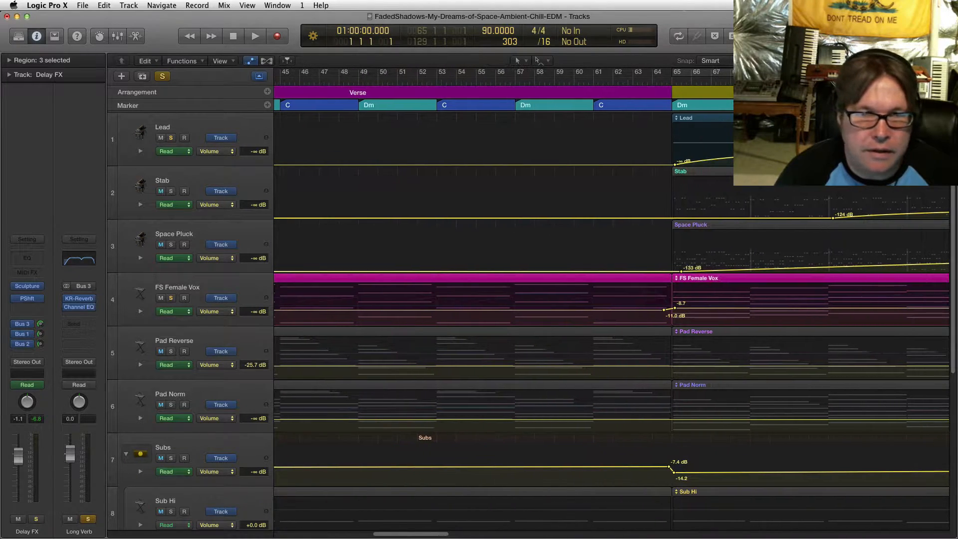
click(177, 288)
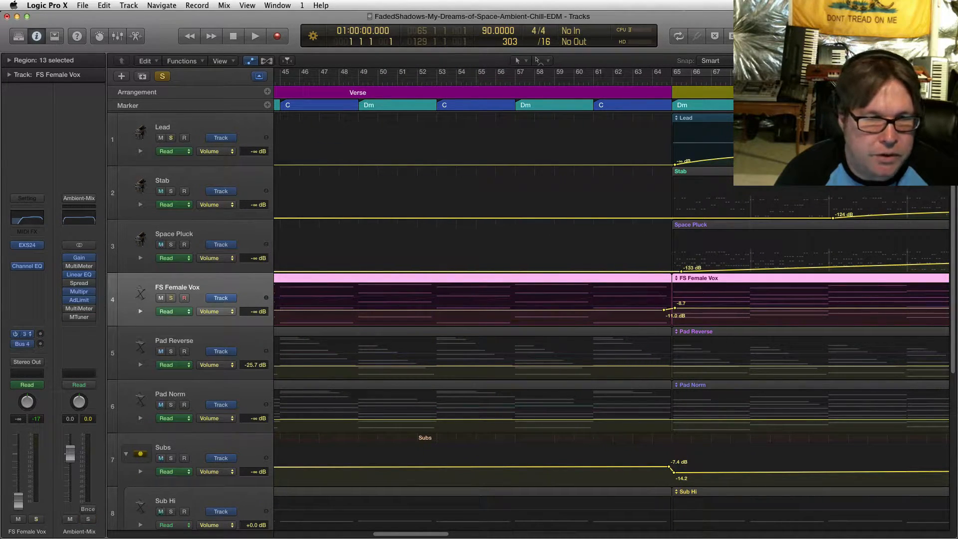
click(22, 333)
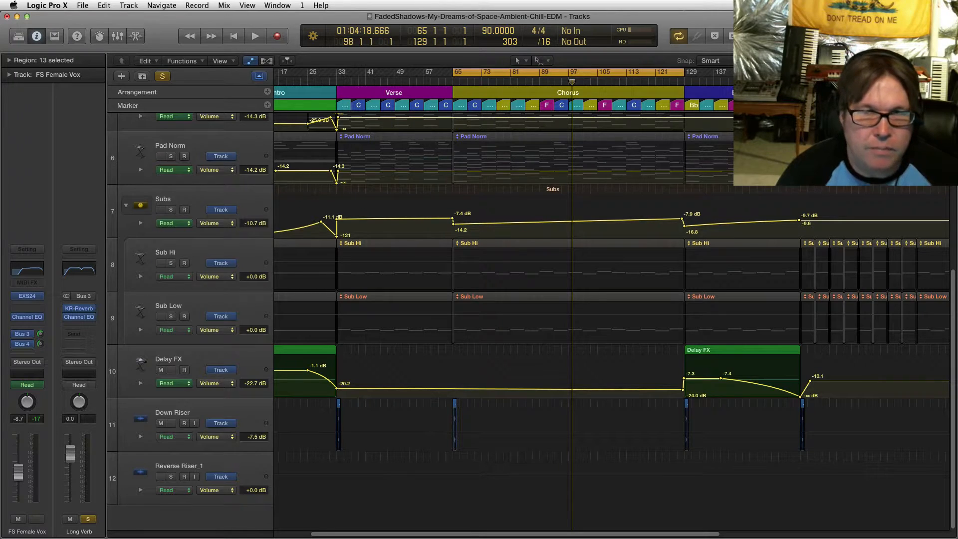
Play the Chorus from bar 65 with the Long Verb soloed, following the tracks' volume automation, and stop playback
key(space)
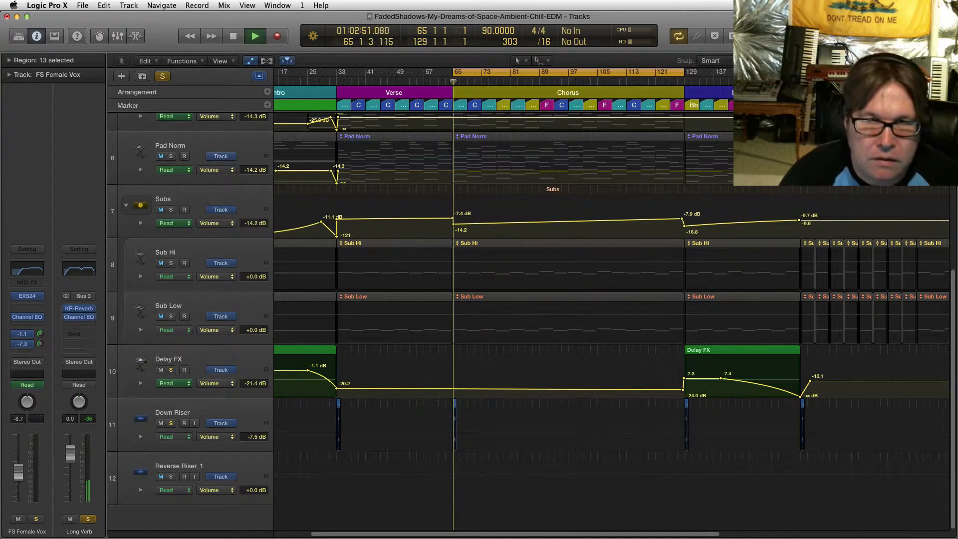
key(super+Right)
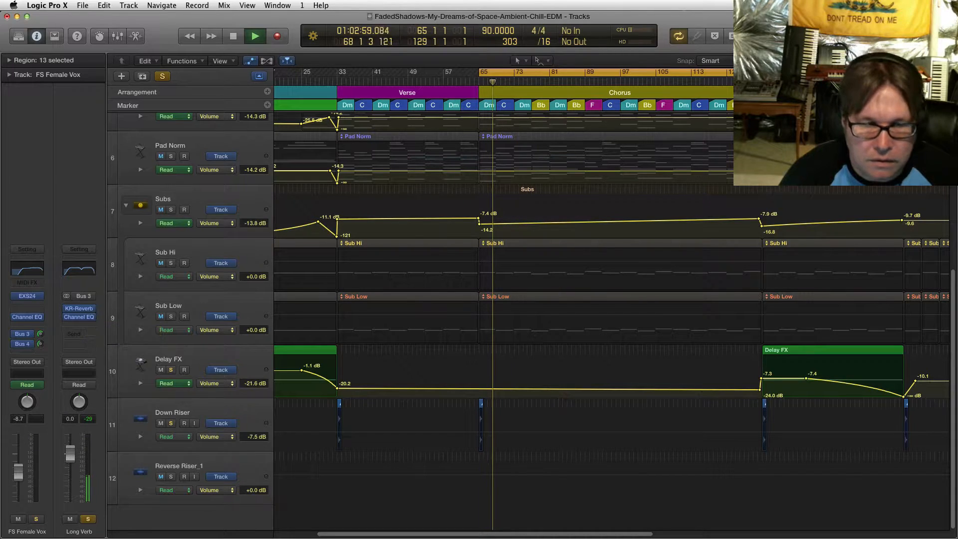
scroll(529, 319, up, 3)
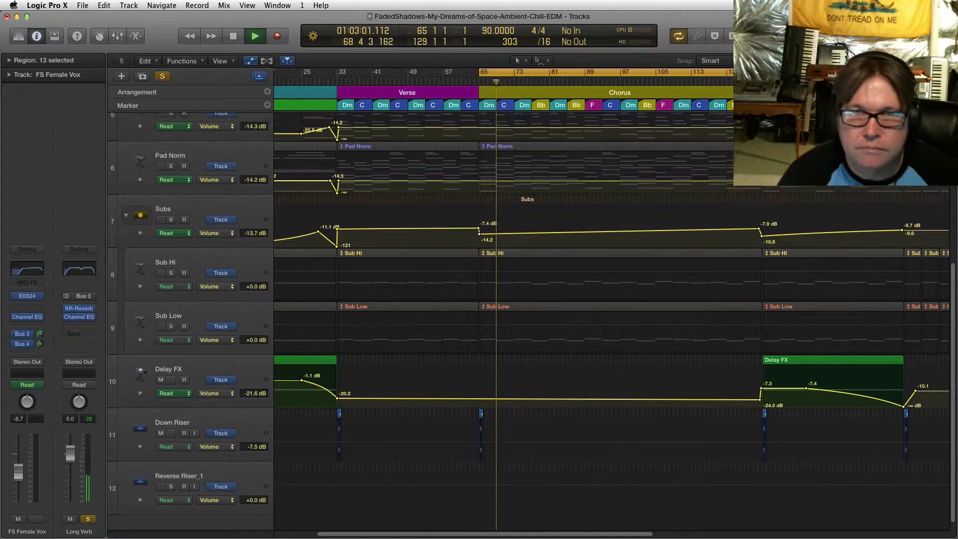
scroll(529, 319, up, 2)
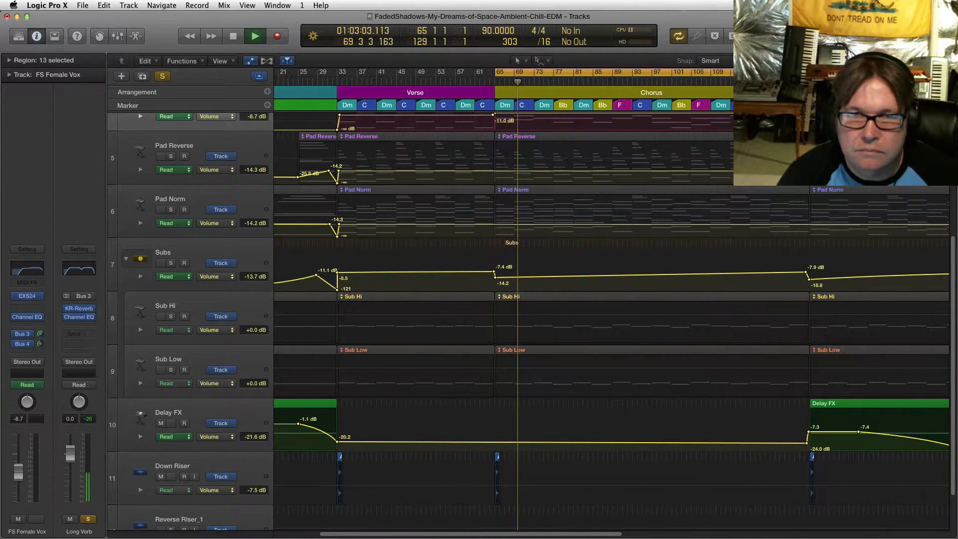
scroll(529, 320, up, 4)
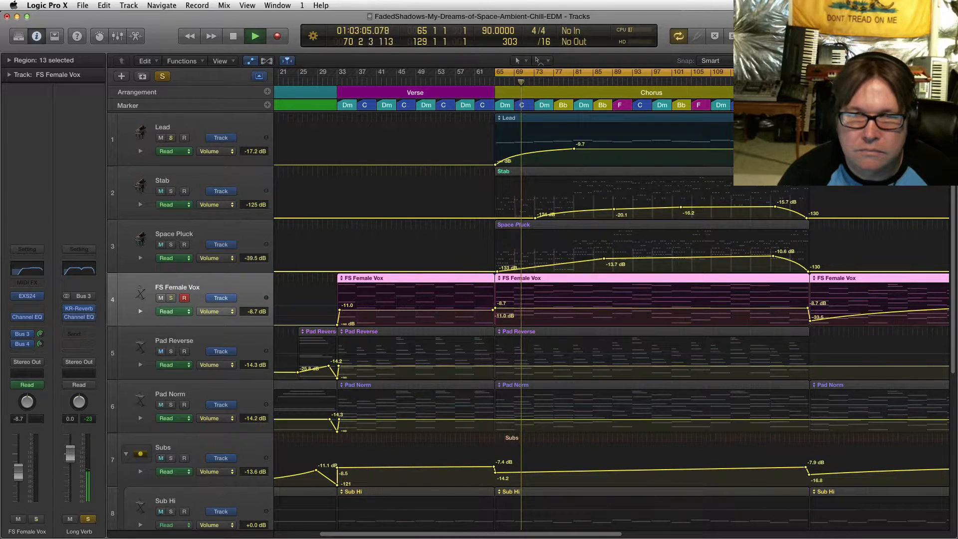
key(super+Right)
scroll(610, 319, right, 5)
scroll(611, 319, right, 2)
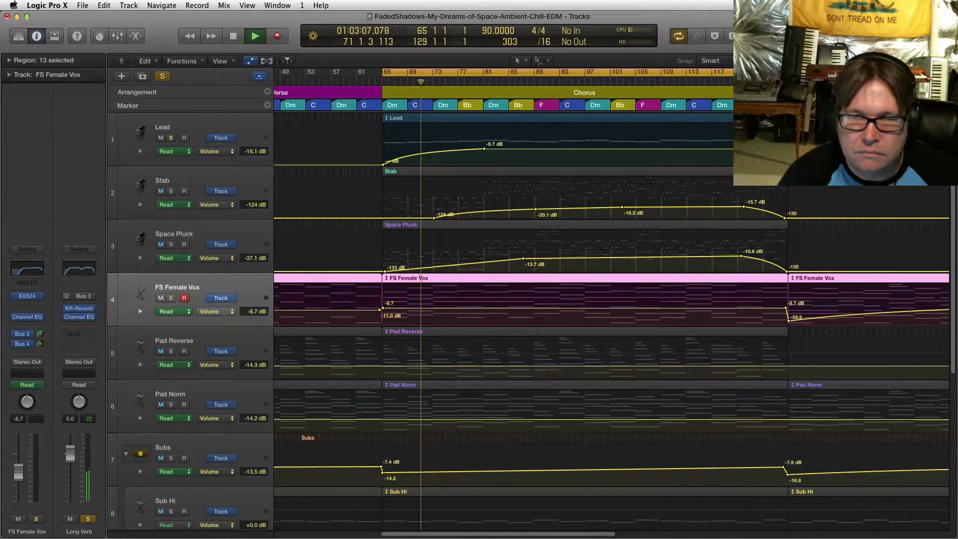
key(super+Right)
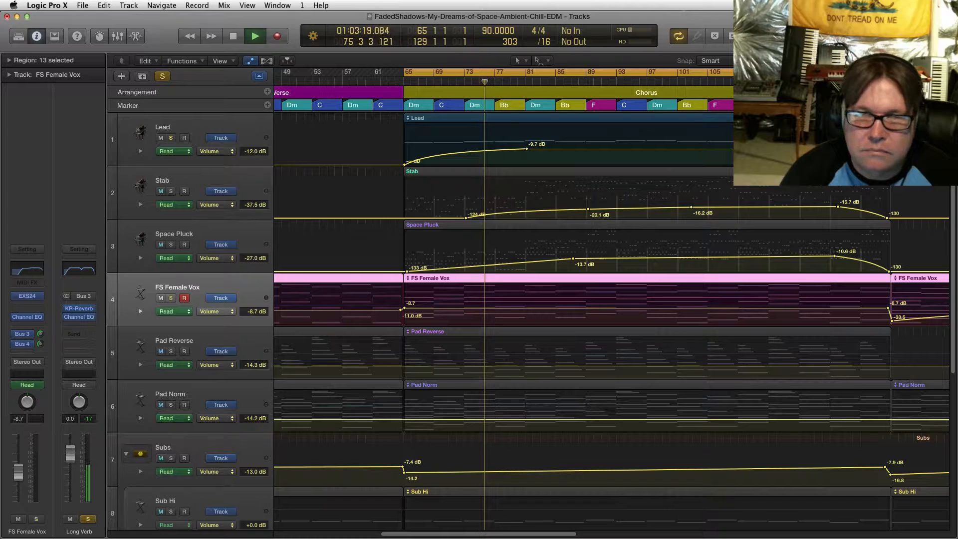
key(space)
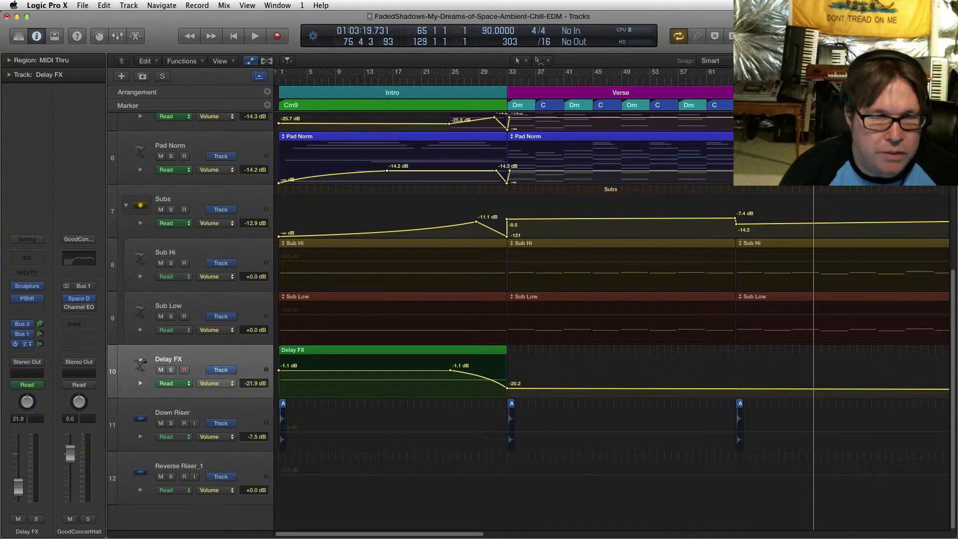
Open the Stereo Delay on the Delay FX track's Bus 2 channel, place its window mid-arrangement to view its settings, and close it
click(24, 344)
click(80, 307)
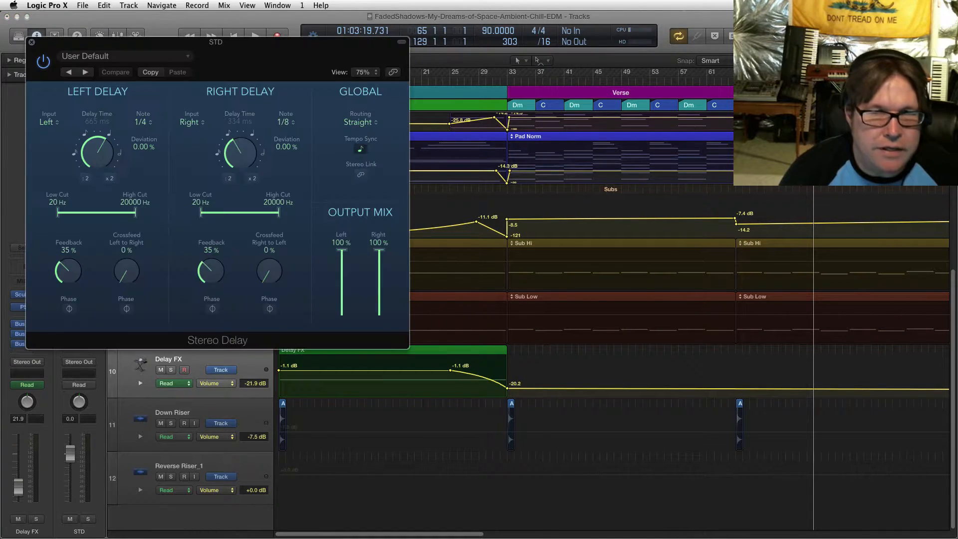
drag(215, 41, 518, 142)
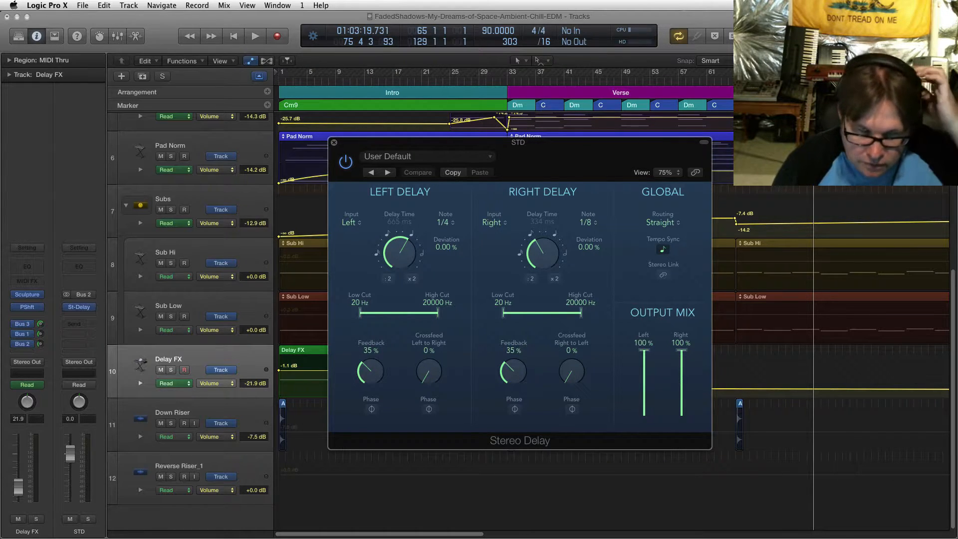
key(super+w)
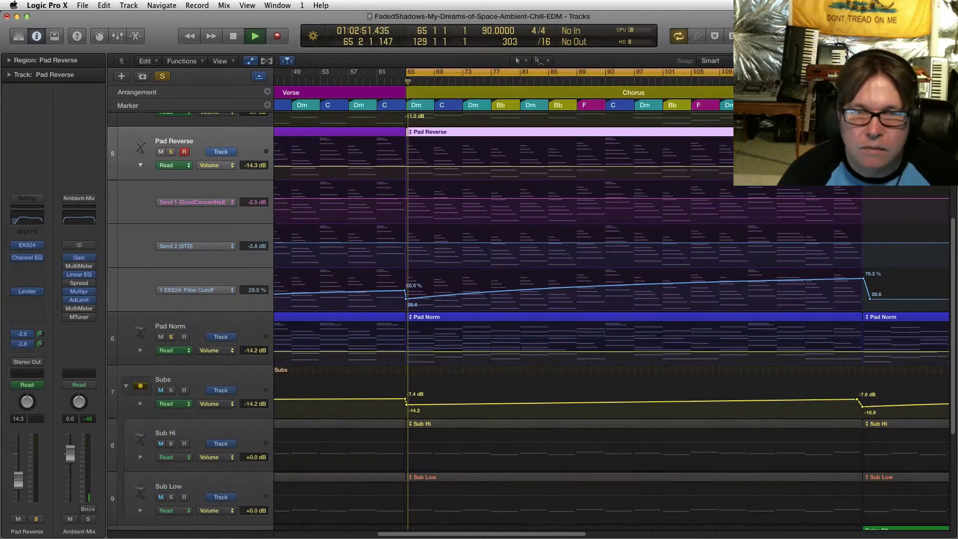
Play the Chorus from bar 65 with the Pad Reverse track's Bus 2 delay channel soloed, and stop playback
scroll(529, 319, down, 5)
scroll(528, 319, down, 2)
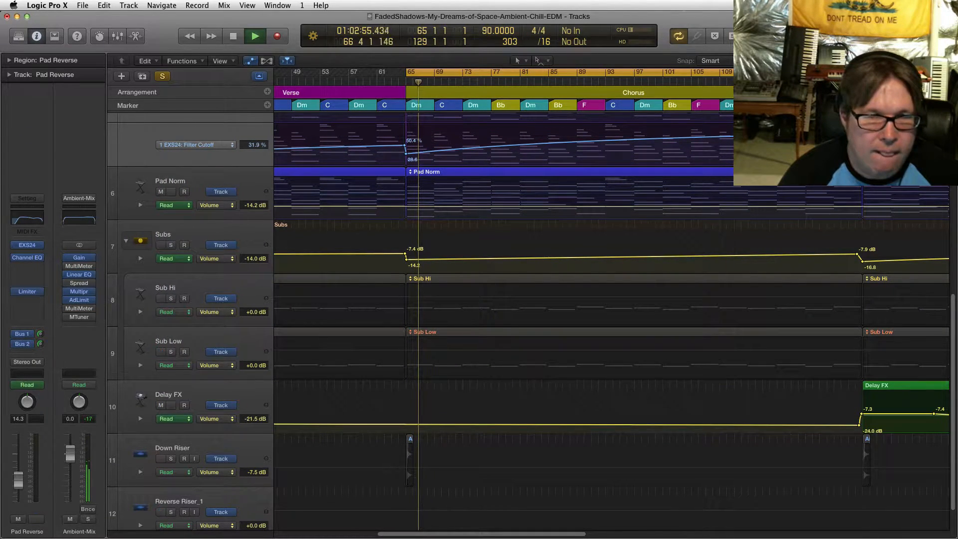
scroll(529, 319, up, 6)
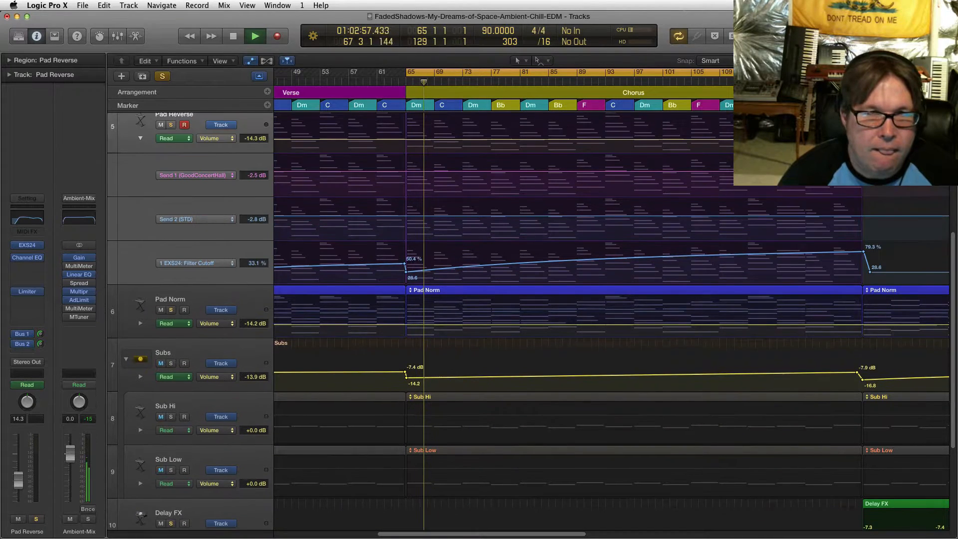
scroll(529, 319, up, 2)
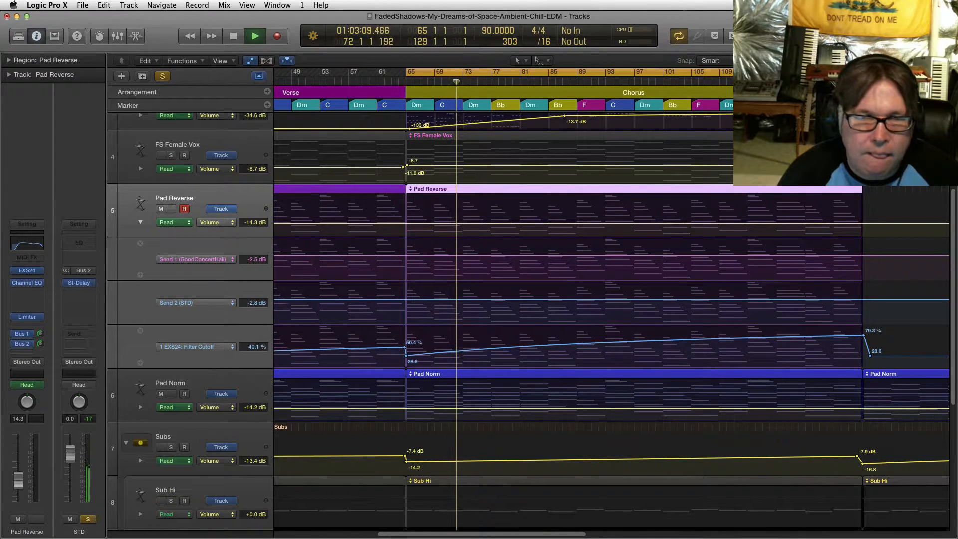
key(space)
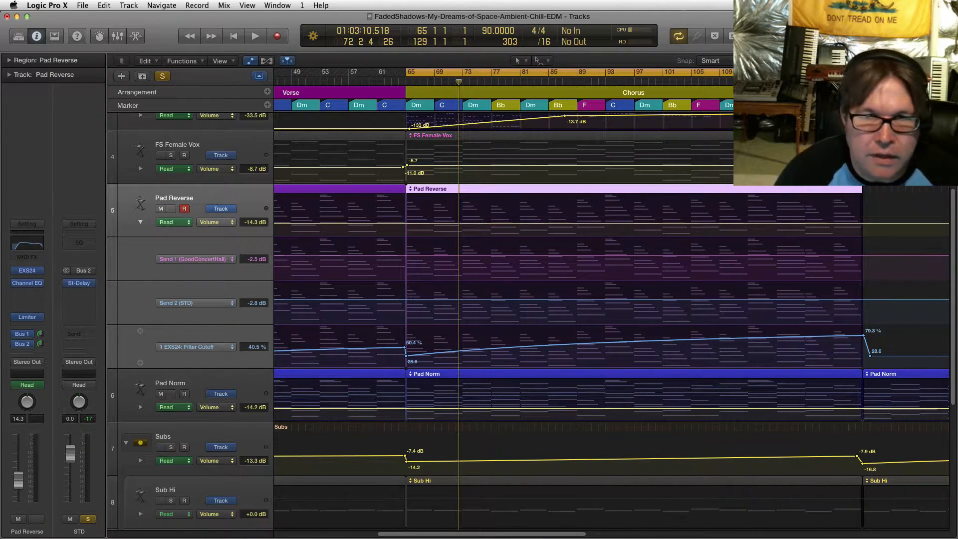
Examine the Pad Reverse track's volume, send and EXS24 filter cutoff automation from the Chorus back to the Intro
scroll(611, 299, left, 5)
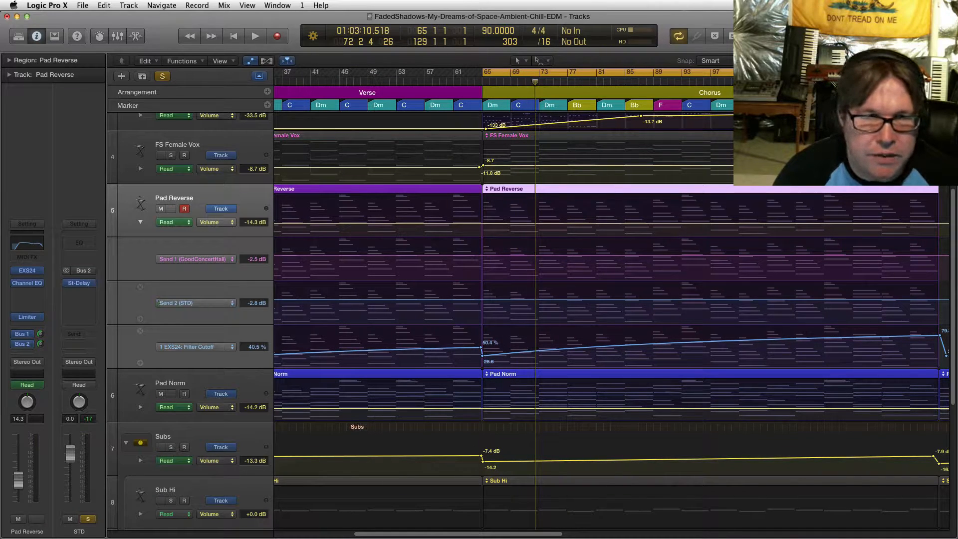
scroll(611, 299, left, 1)
scroll(611, 299, right, 1)
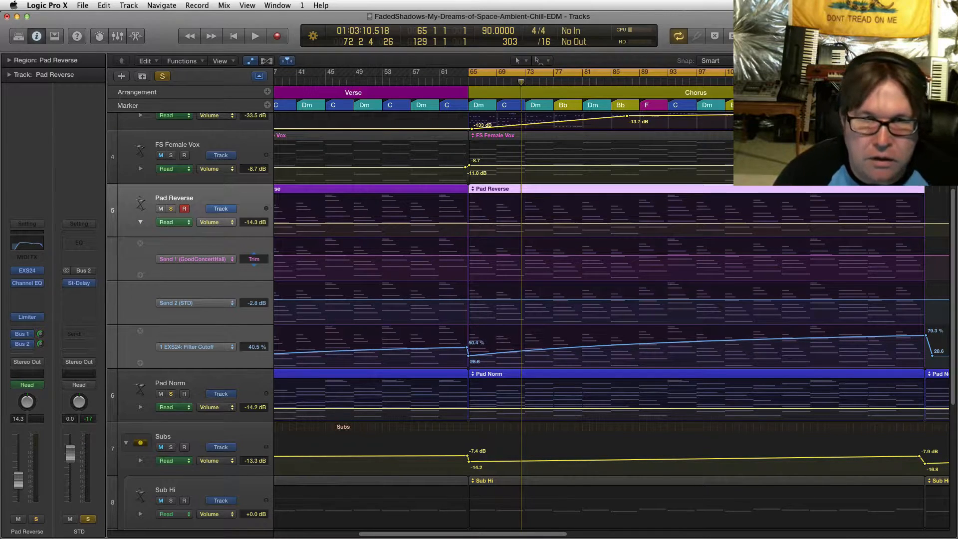
scroll(611, 319, left, 10)
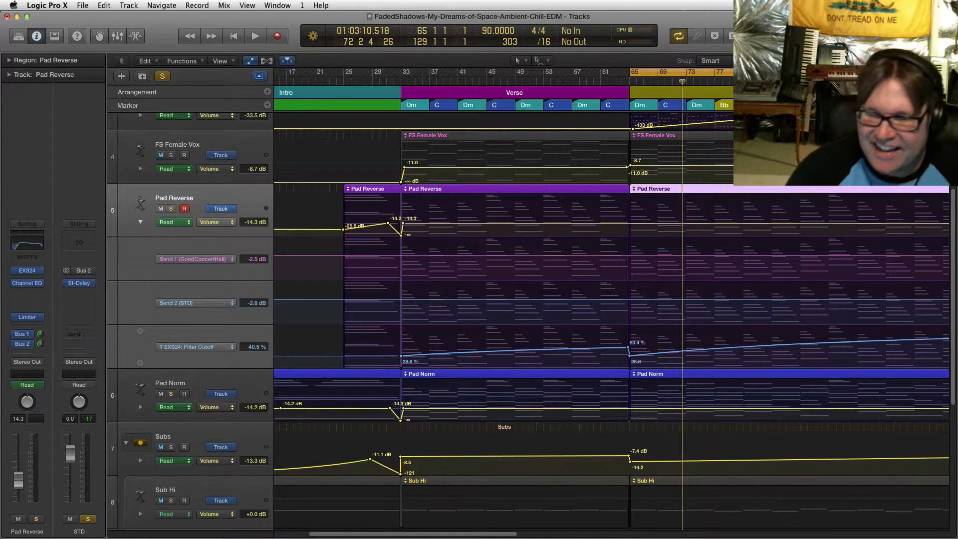
scroll(528, 319, down, 4)
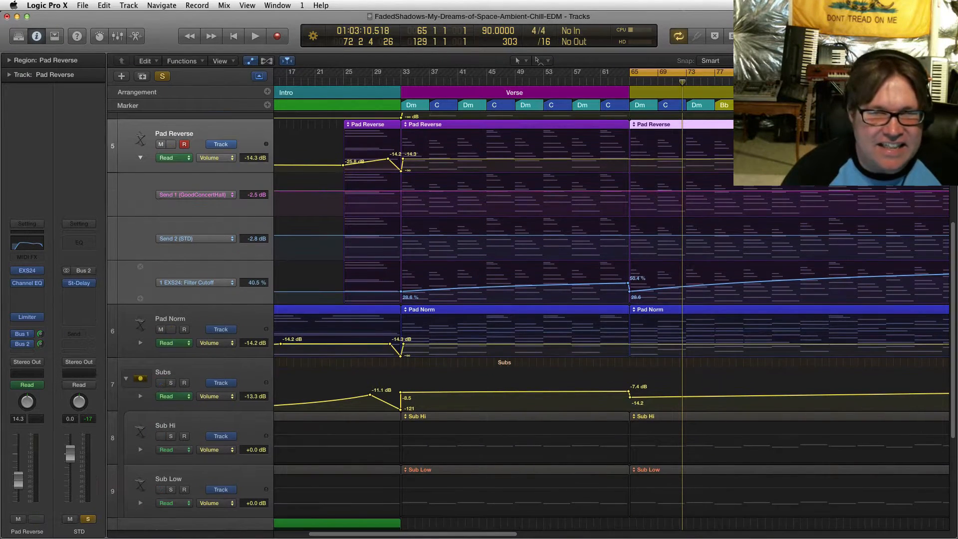
Select the FS Female Vox track, show its Bus 4 channel, and open that channel's Exciter beside the track headers
scroll(189, 272, down, 1)
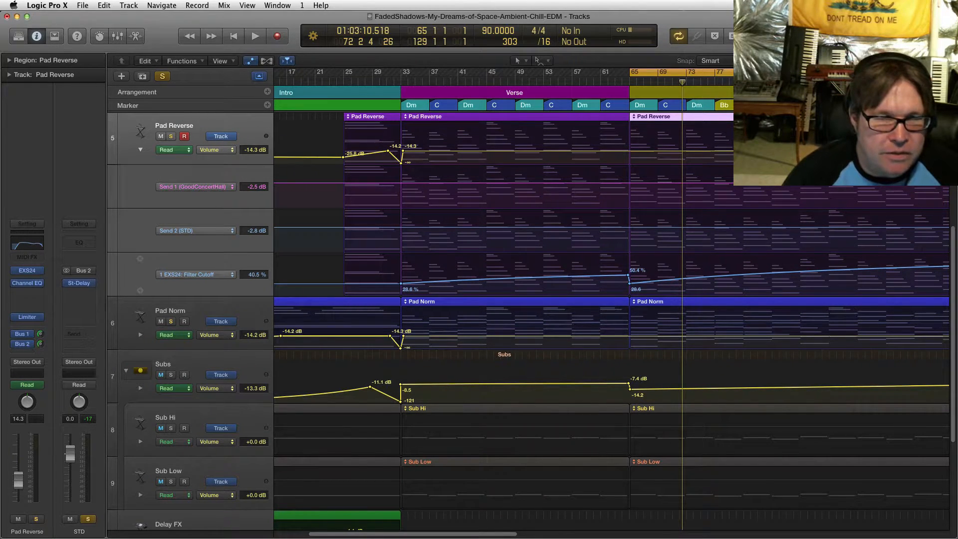
scroll(527, 319, up, 5)
scroll(528, 320, down, 4)
scroll(528, 319, up, 5)
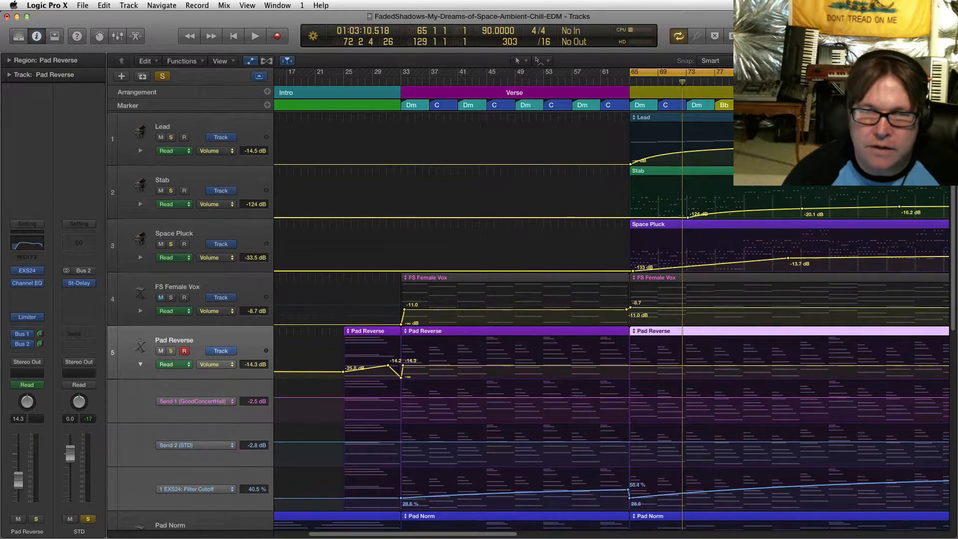
key(Up)
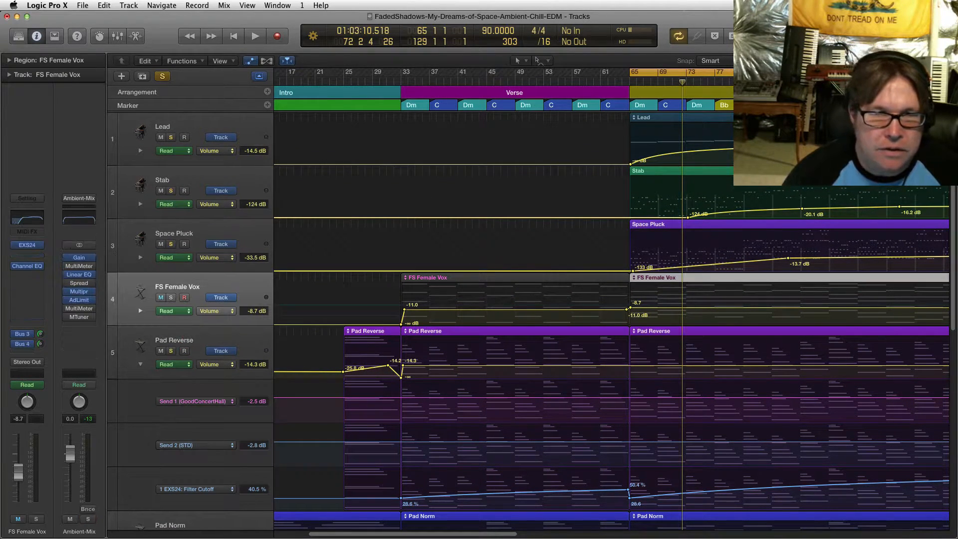
click(23, 344)
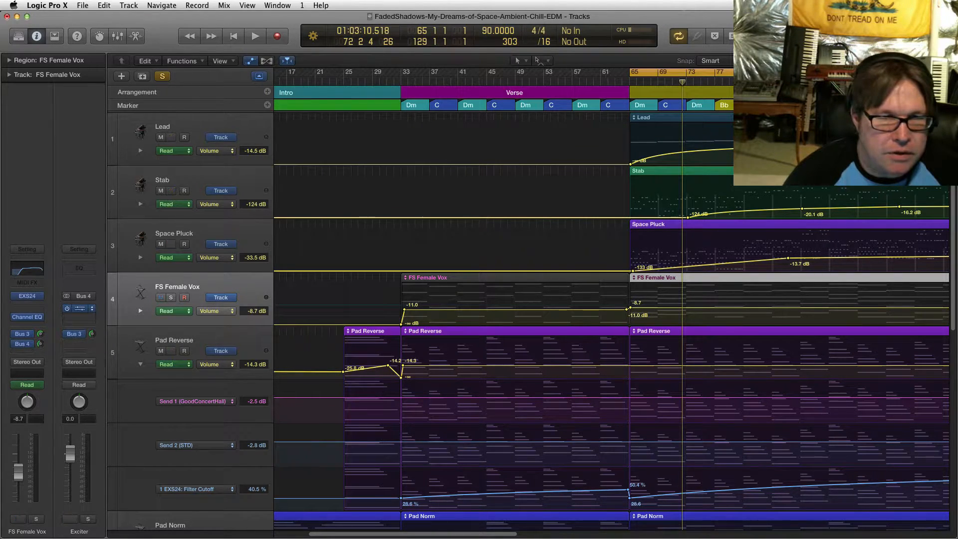
click(78, 309)
drag(94, 40, 194, 91)
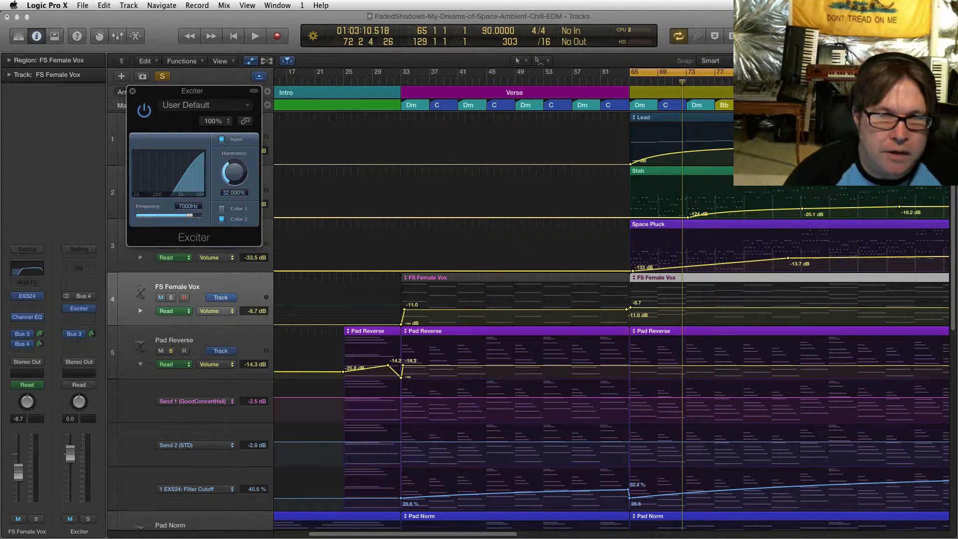
Solo the FS Female Vox track's Exciter channel and move the start of the cycle range to bar 97 in the Chorus
scroll(611, 321, right, 8)
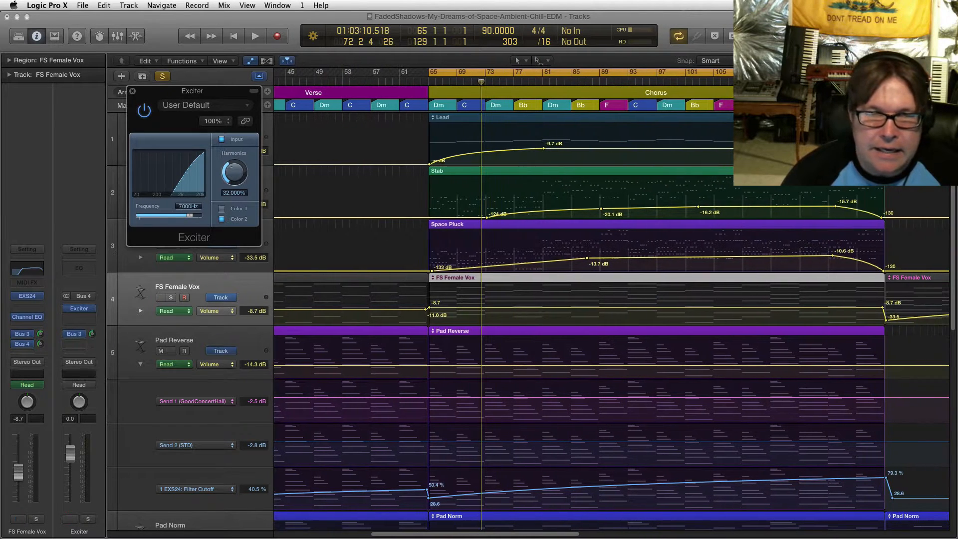
click(88, 519)
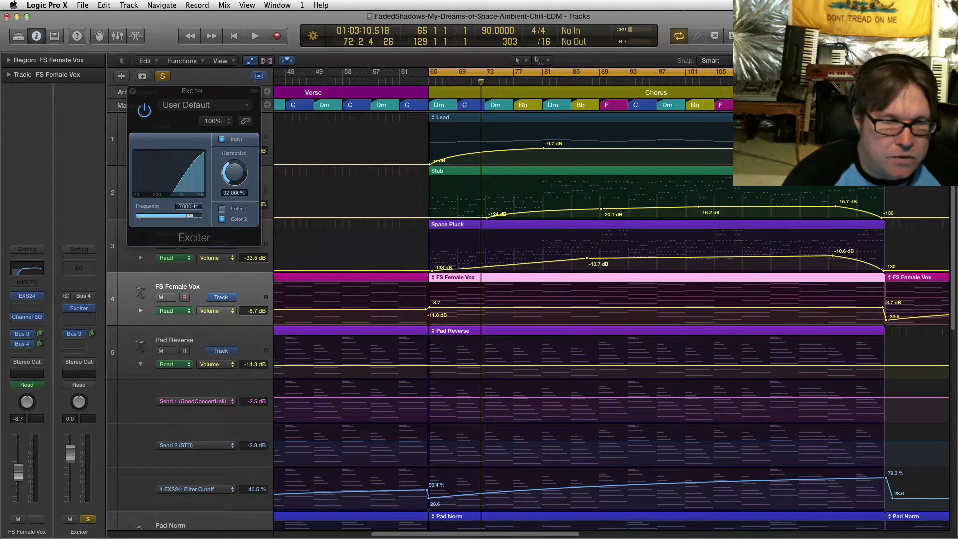
scroll(611, 321, down, 10)
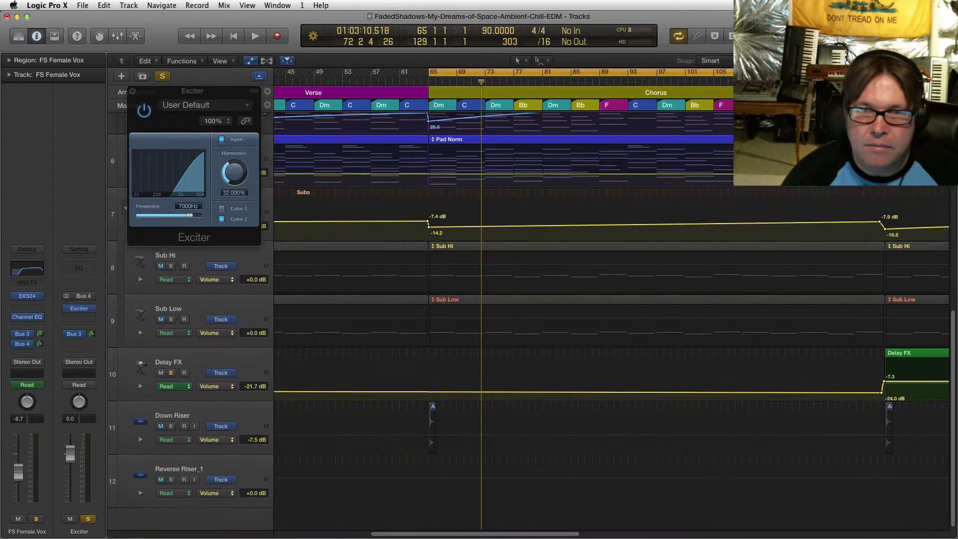
scroll(611, 321, up, 4)
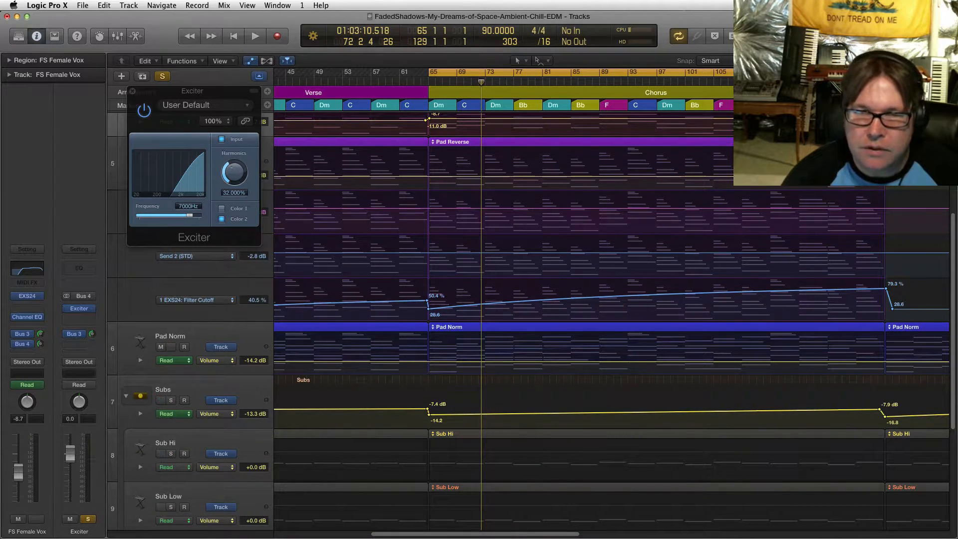
key(space)
drag(431, 77, 658, 83)
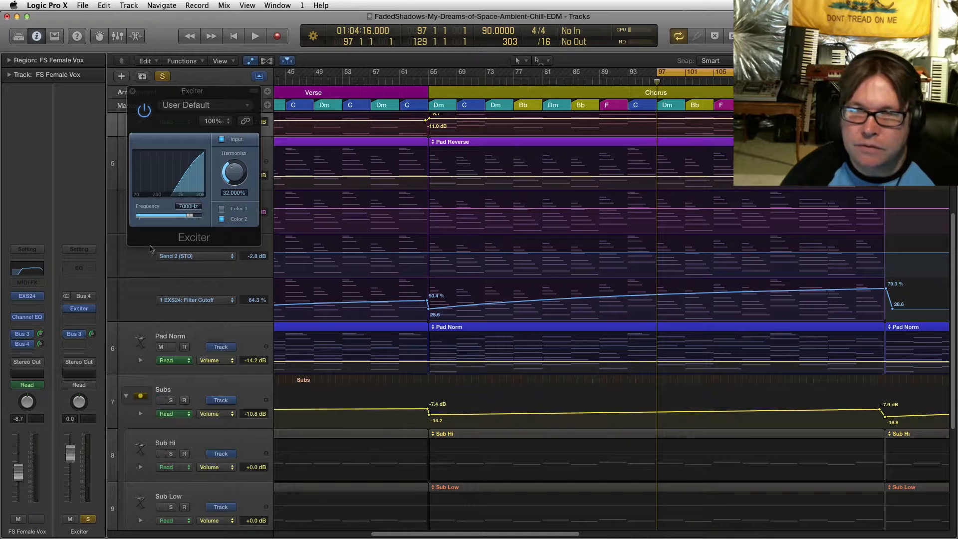
scroll(549, 299, right, 10)
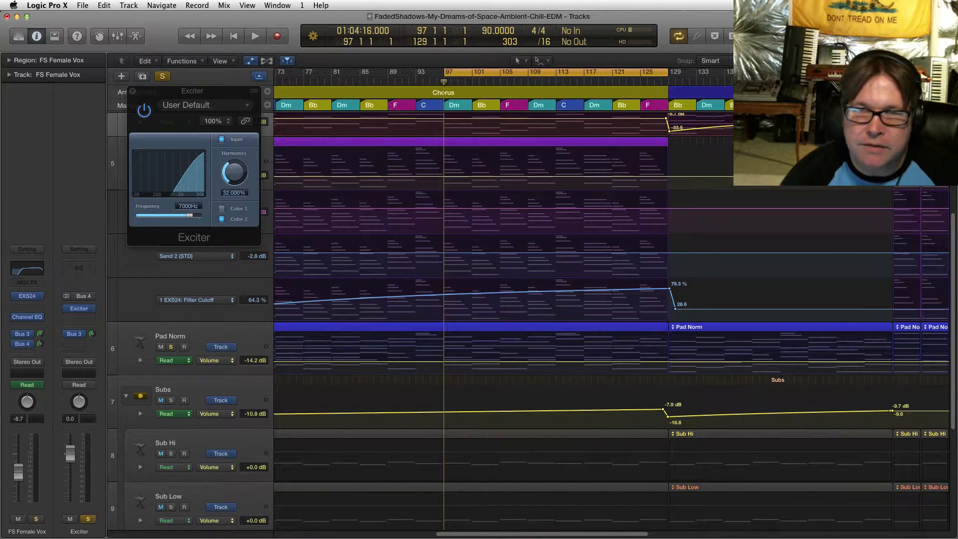
scroll(548, 299, left, 2)
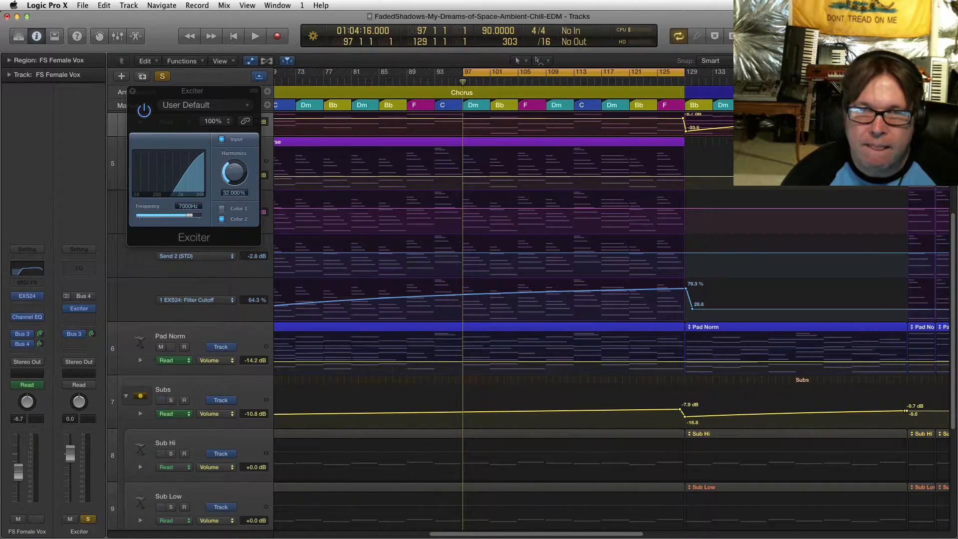
Play the Chorus from bar 97 with the Exciter settings open, and stop playback
key(space)
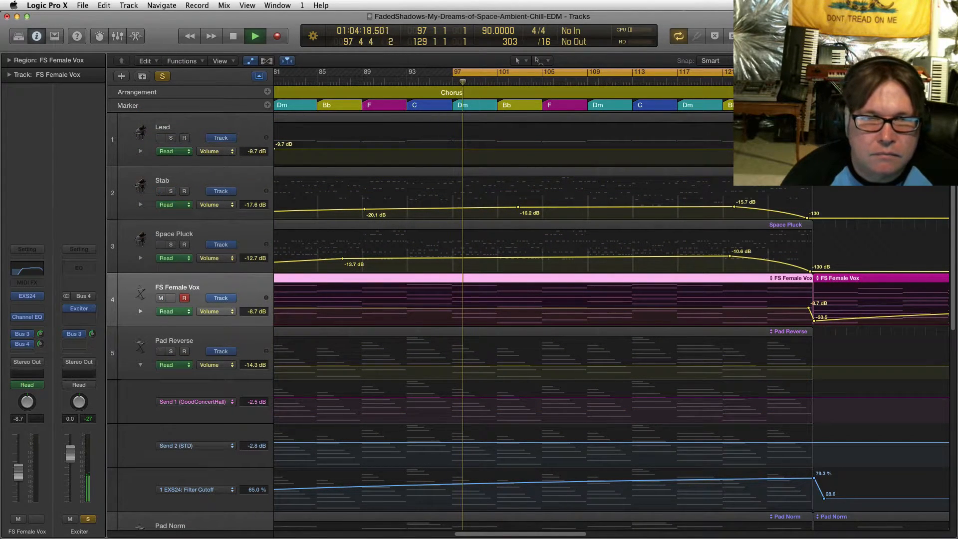
click(79, 308)
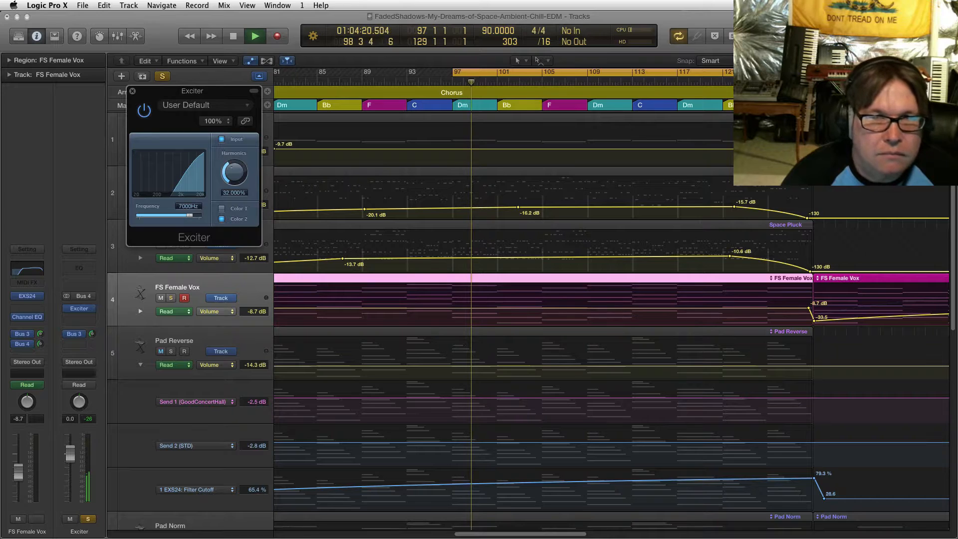
drag(192, 91, 223, 113)
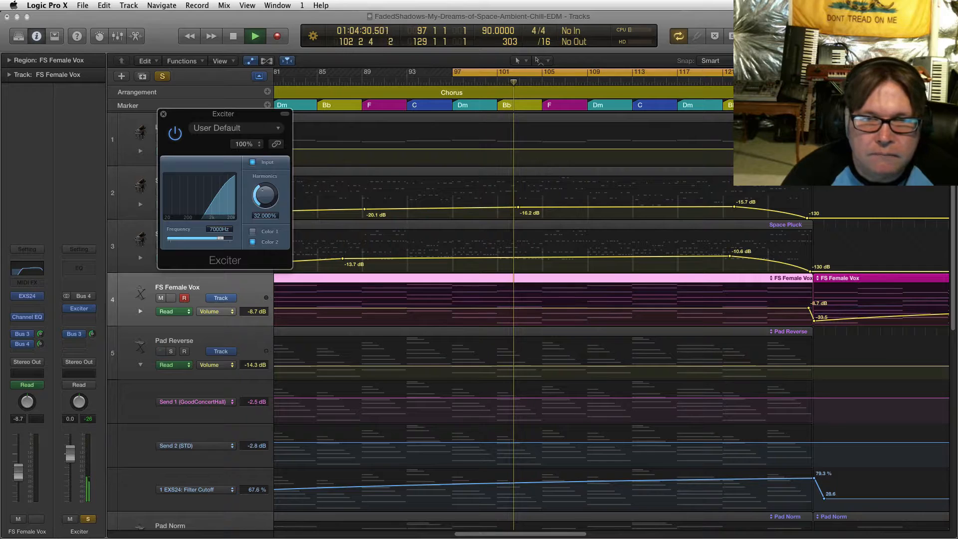
key(space)
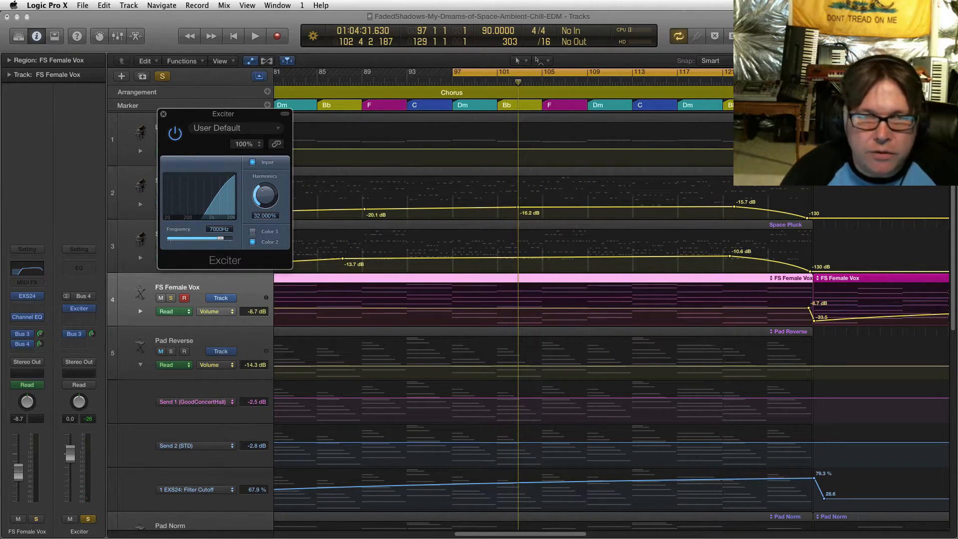
Play the Chorus from bar 97 with the Exciter bypassed, stop playback, and switch the Exciter back on
key(space)
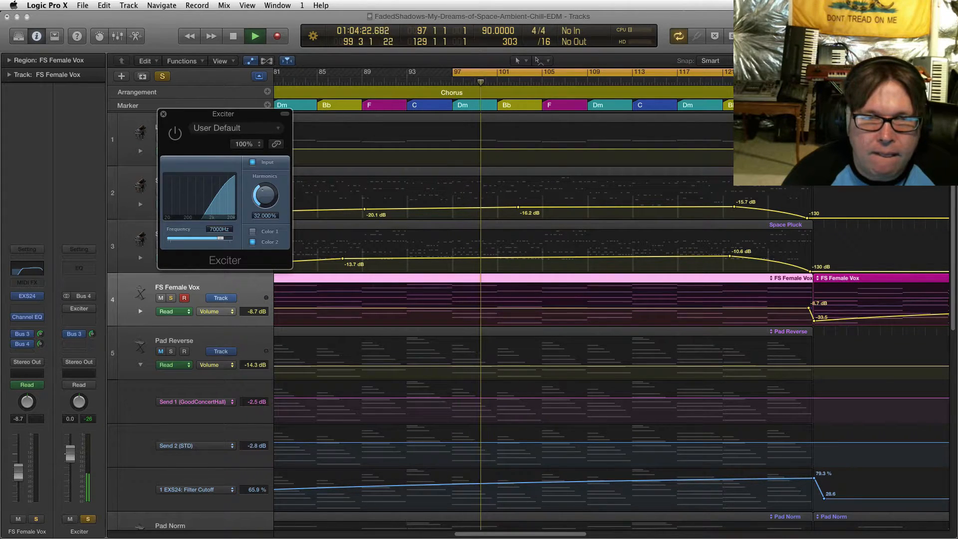
key(space)
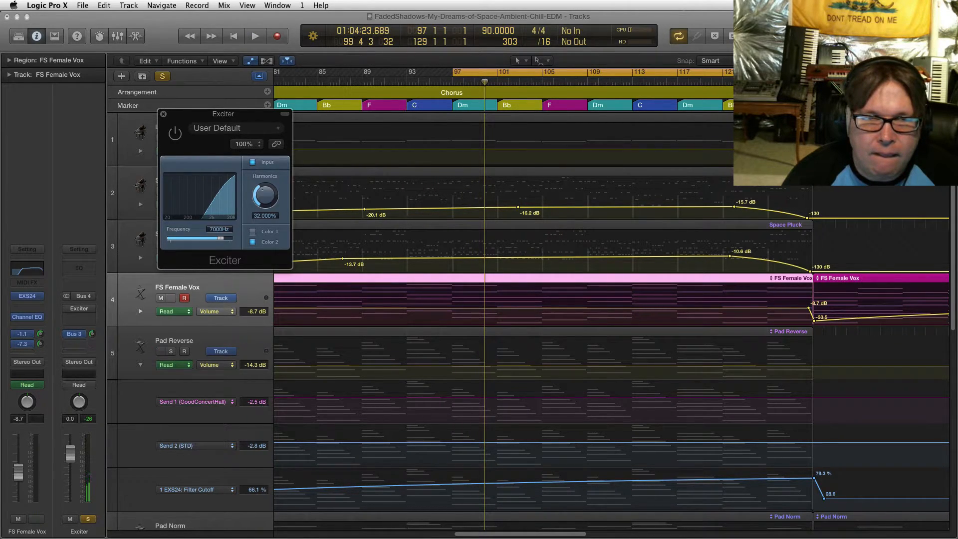
click(174, 134)
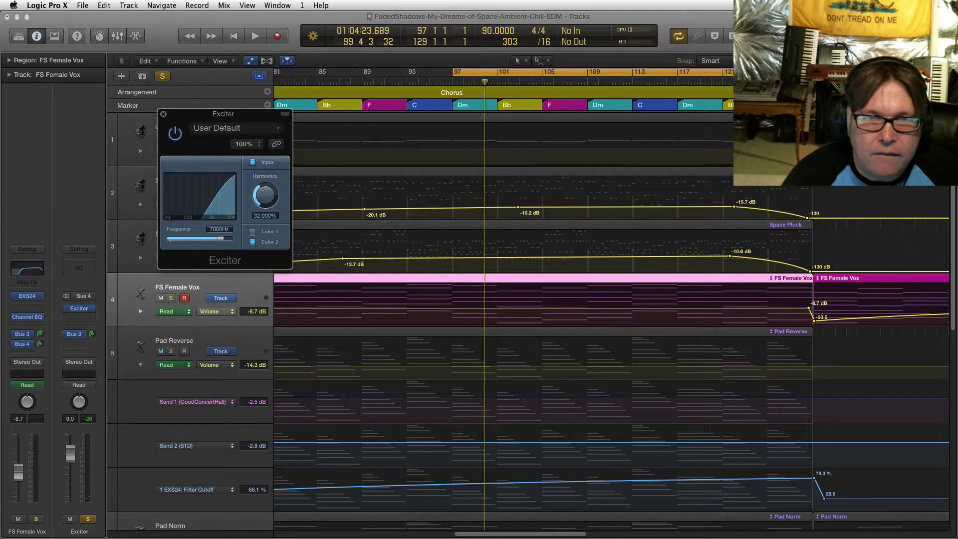
During playback from bar 97, raise the Bus 4 send to about -5.8 dB and set the Exciter's Harmonics to 76.9% and Frequency to 6300 Hz
key(space)
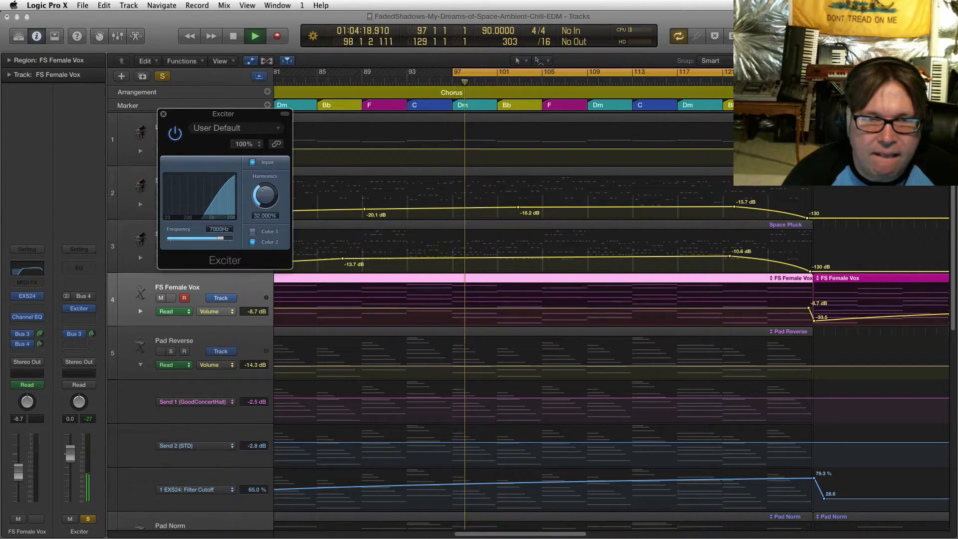
drag(40, 344, 40, 342)
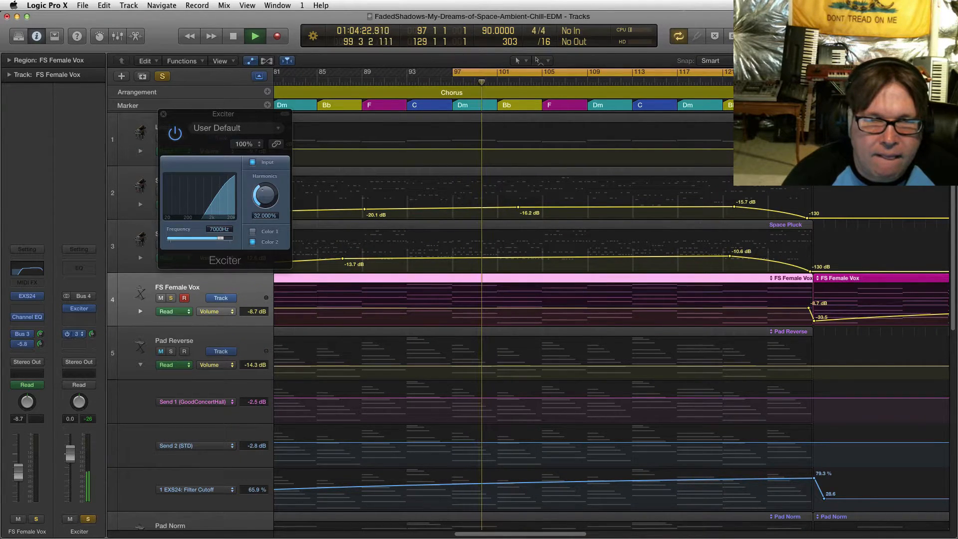
drag(265, 195, 265, 172)
drag(220, 238, 219, 238)
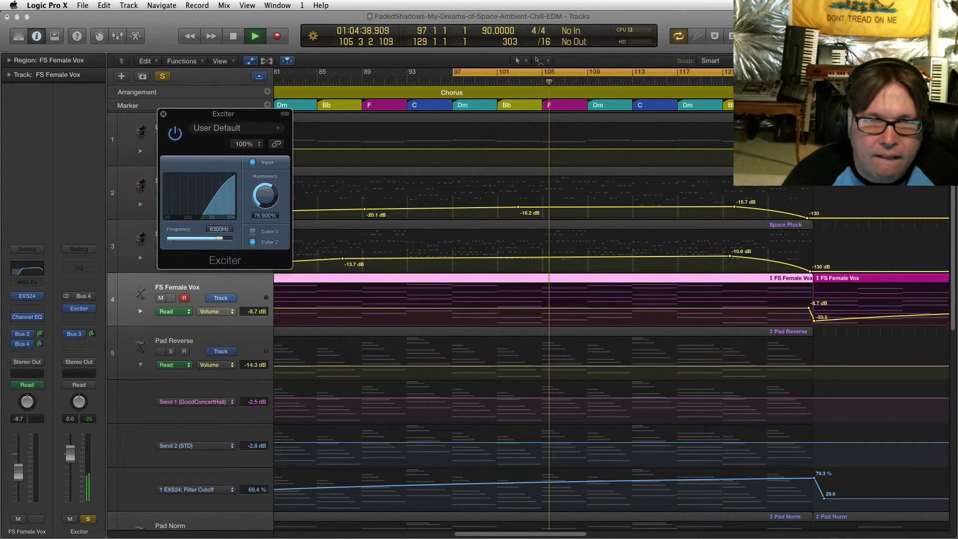
key(space)
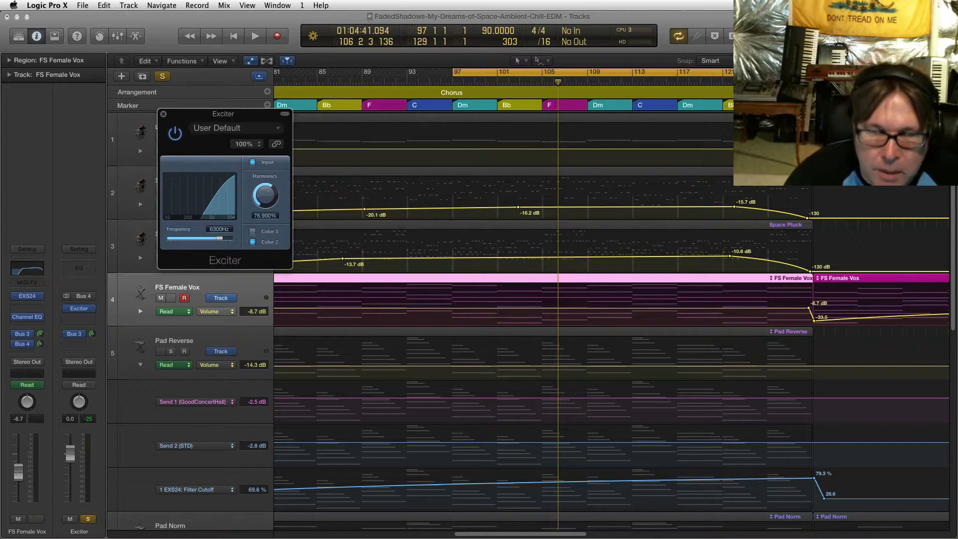
Move the Exciter window over the edge of the arrangement and close it
drag(223, 114, 284, 147)
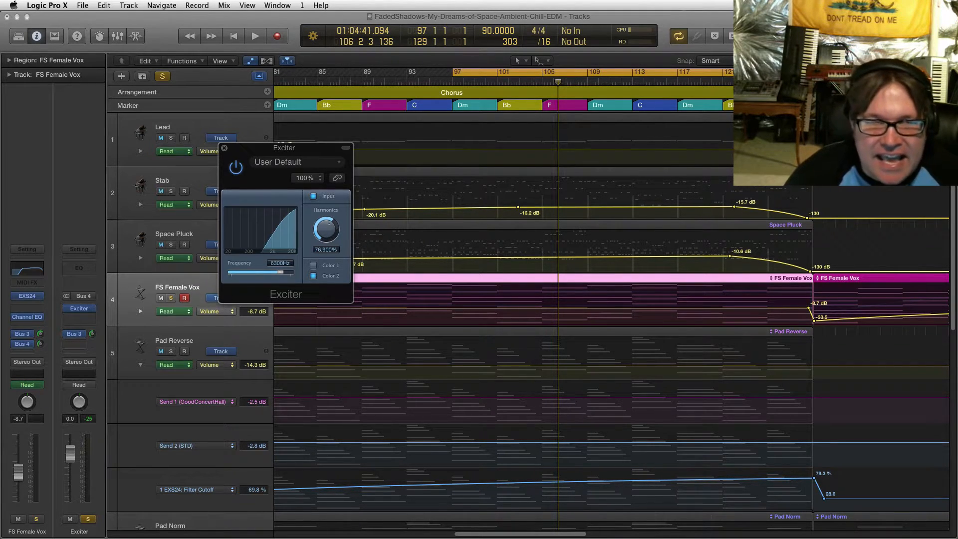
drag(284, 147, 293, 163)
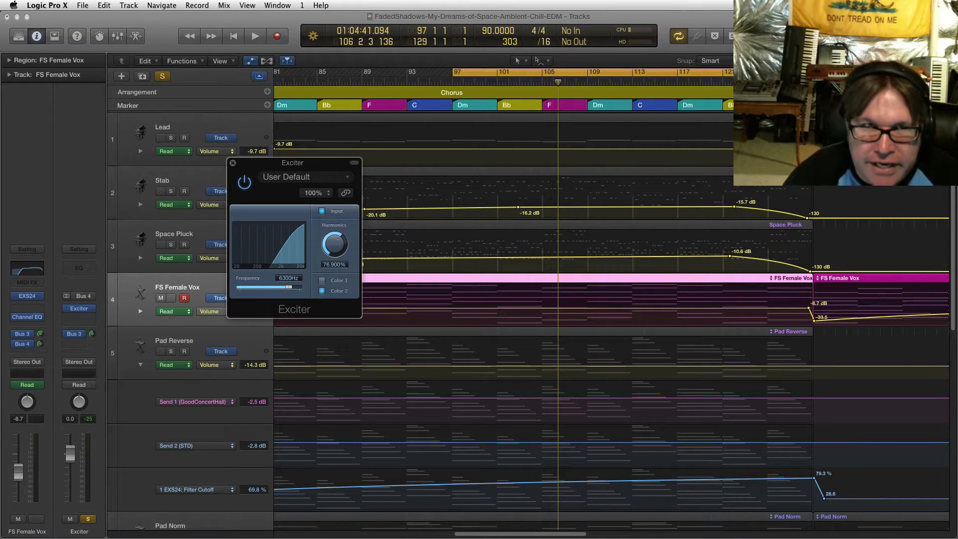
drag(292, 163, 299, 164)
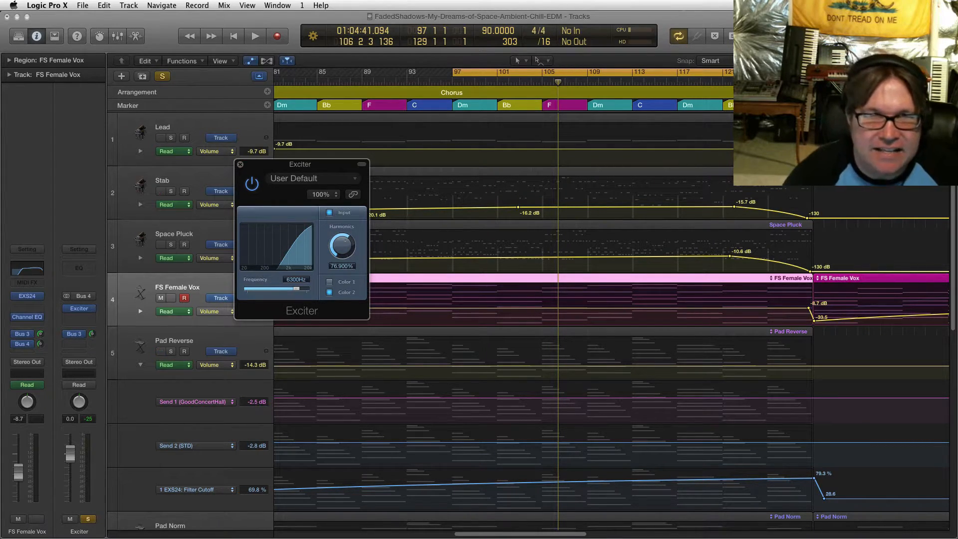
click(239, 164)
Examine the Chorus tracks and their automation from Lead down to Reverse Riser_1
scroll(504, 319, right, 3)
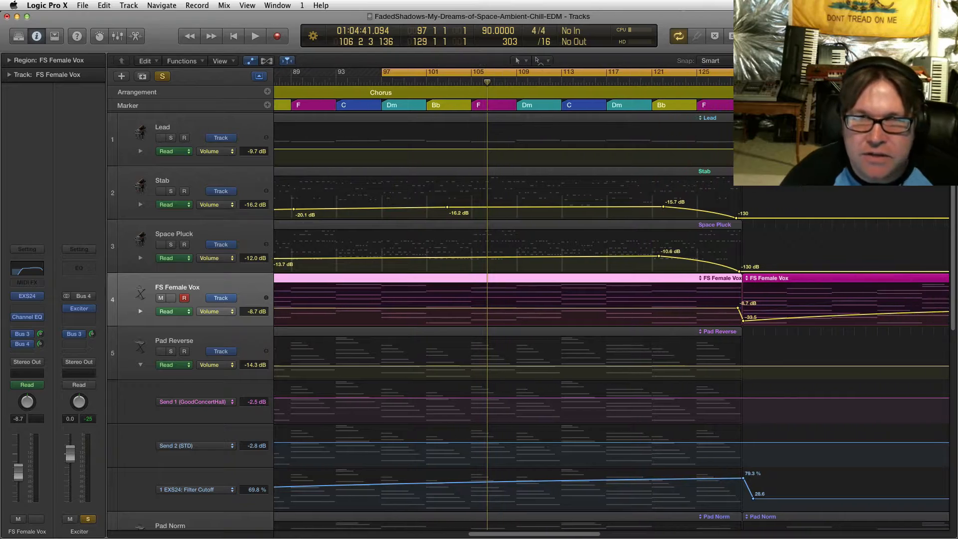
scroll(611, 319, down, 3)
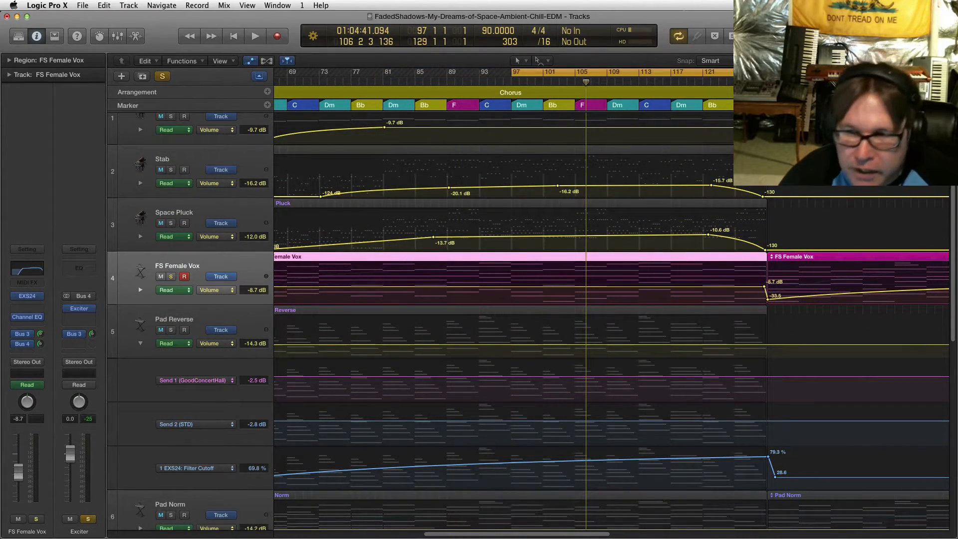
scroll(611, 319, up, 1)
scroll(611, 319, down, 10)
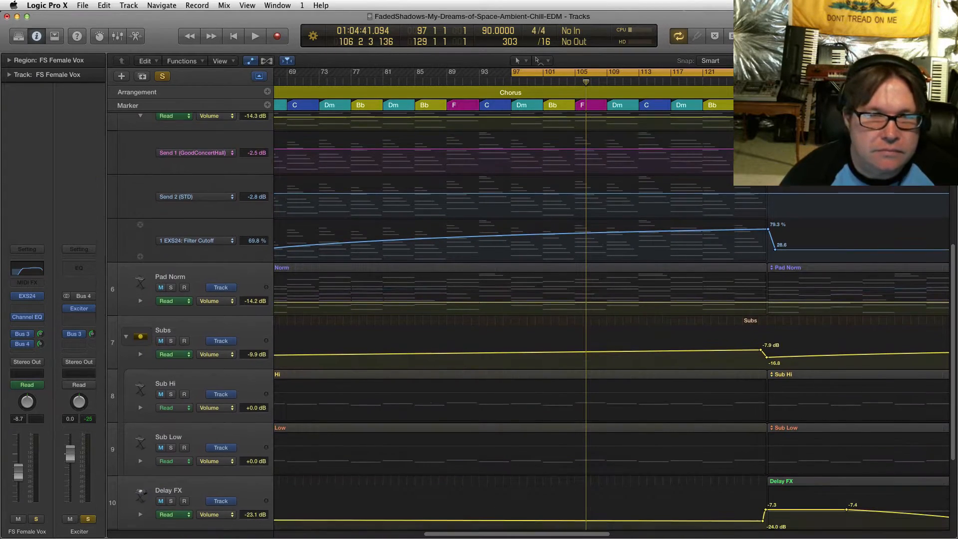
scroll(611, 319, down, 5)
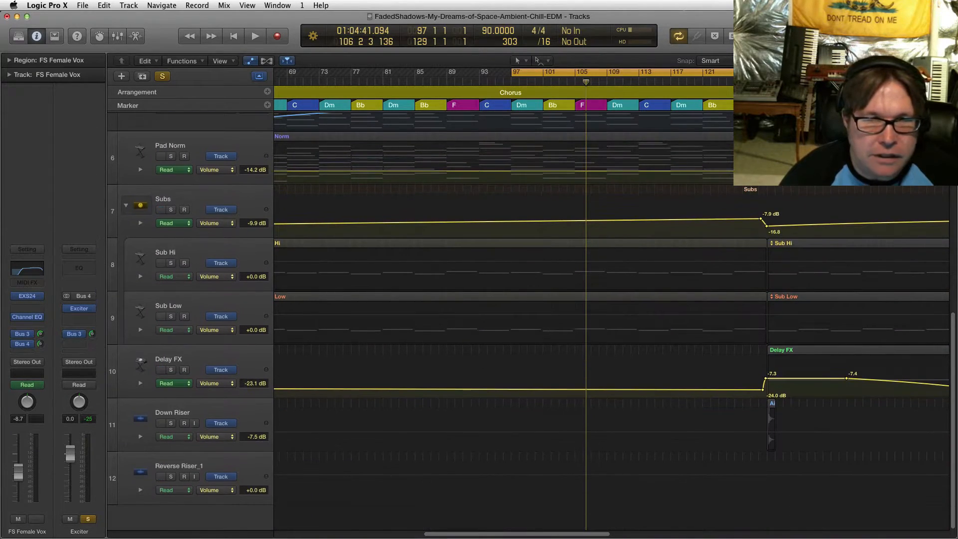
scroll(611, 319, up, 12)
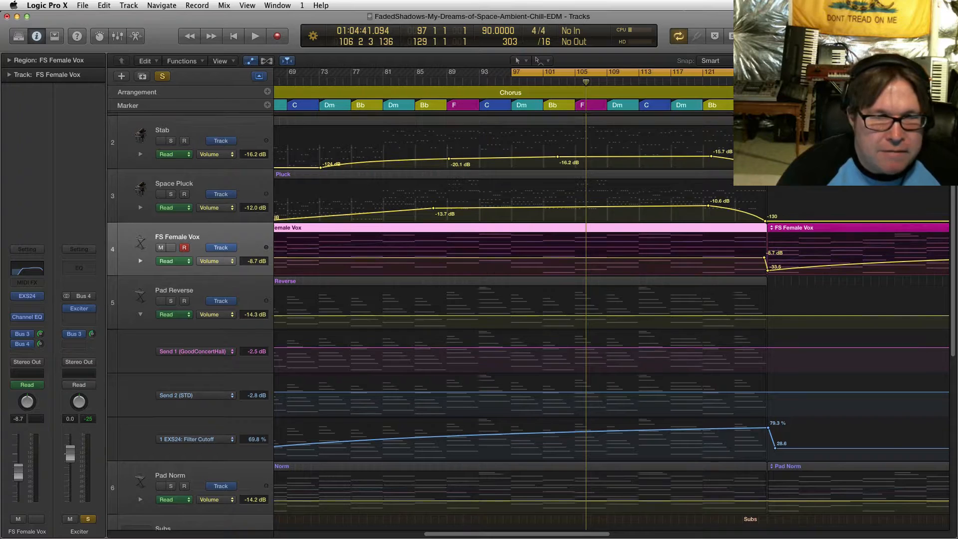
scroll(611, 319, up, 2)
scroll(611, 319, down, 11)
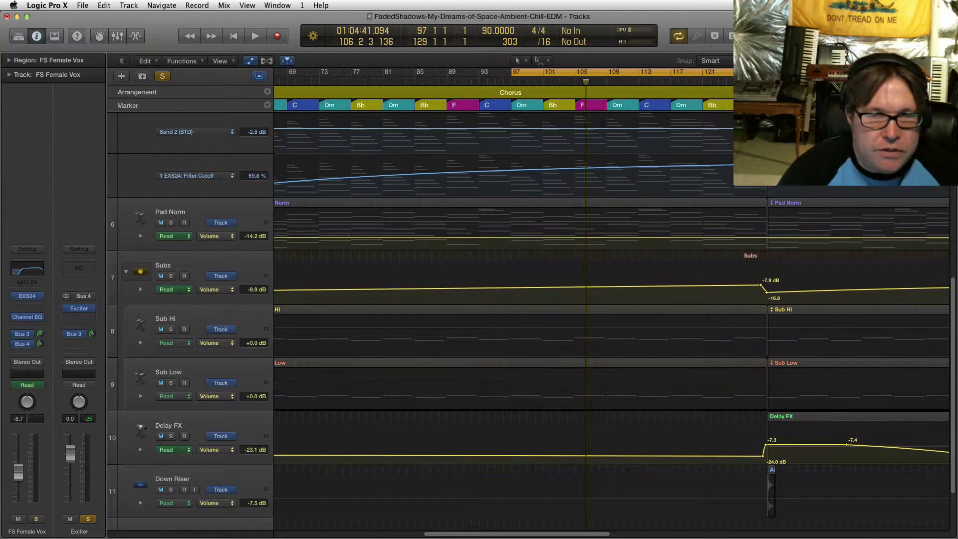
scroll(611, 319, down, 3)
scroll(611, 319, up, 5)
scroll(611, 319, down, 5)
Go to the song's start and select the Down Riser track to show its Bus 1 and Bus 3 sends
scroll(611, 319, left, 15)
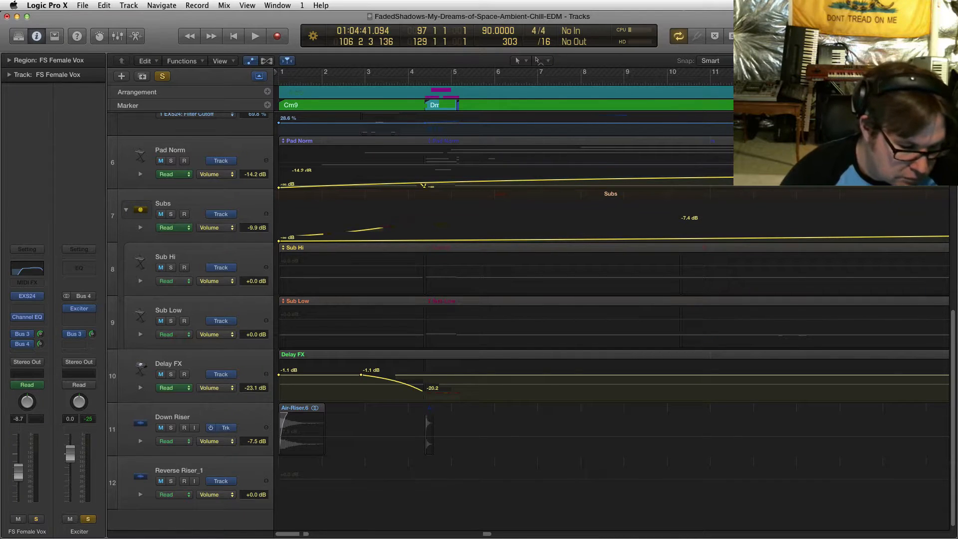
click(214, 417)
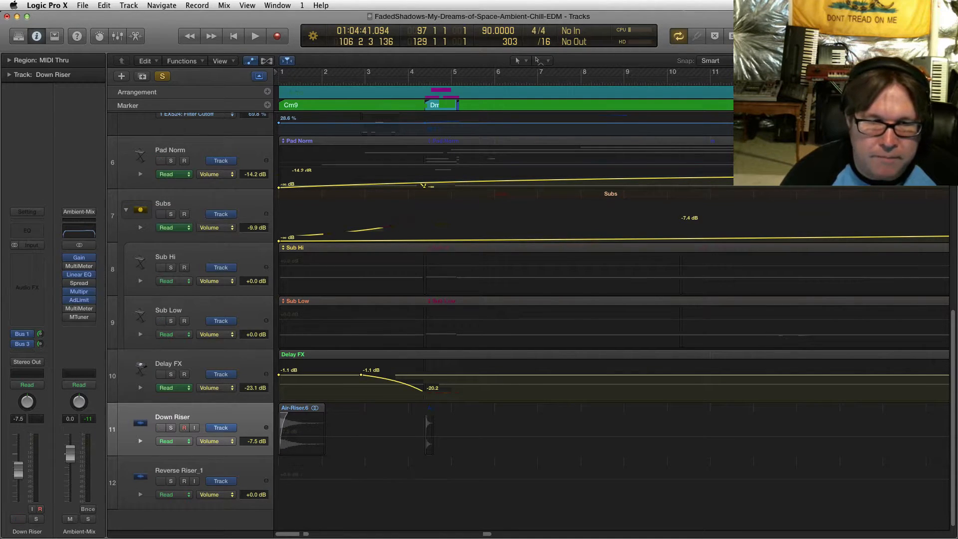
scroll(529, 319, down, 1)
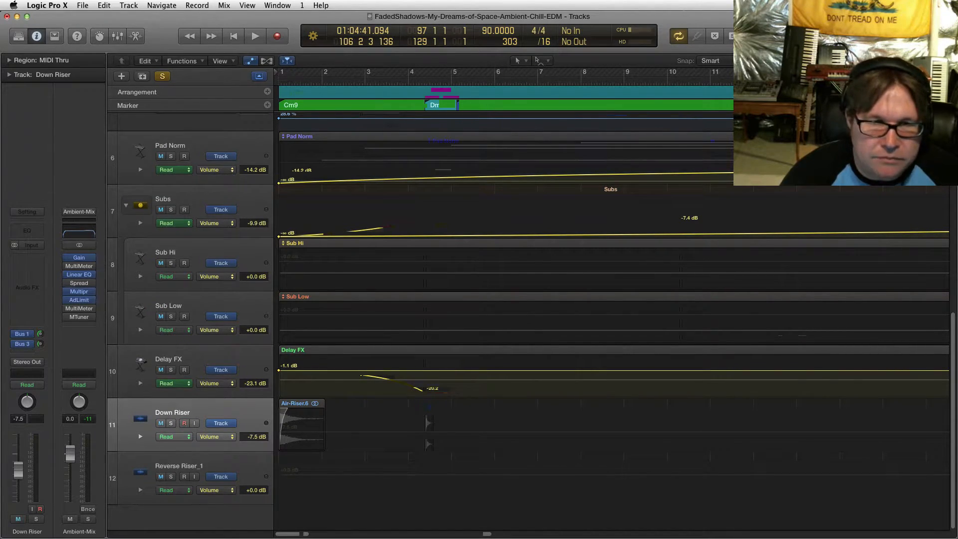
Rename the Reverse Riser_1 track as Riser
click(179, 466)
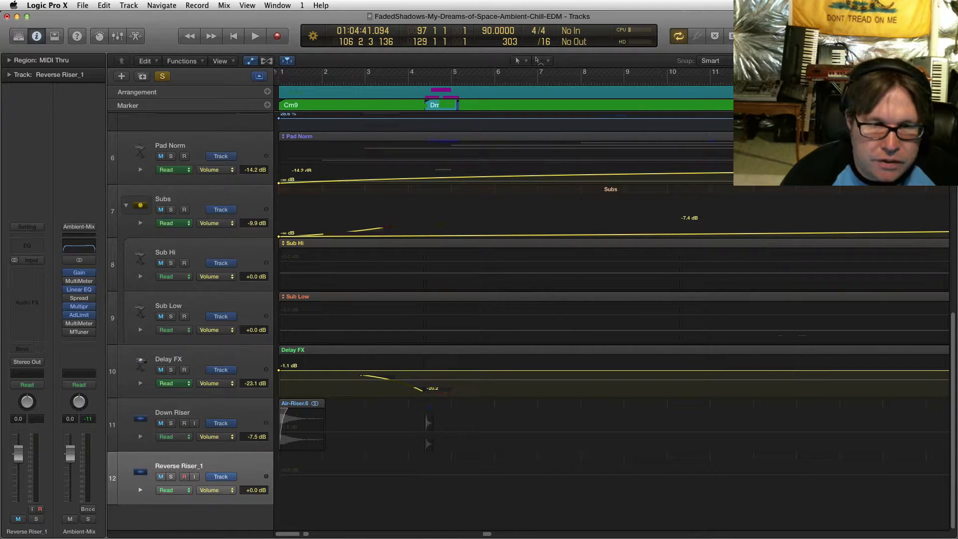
double_click(178, 466)
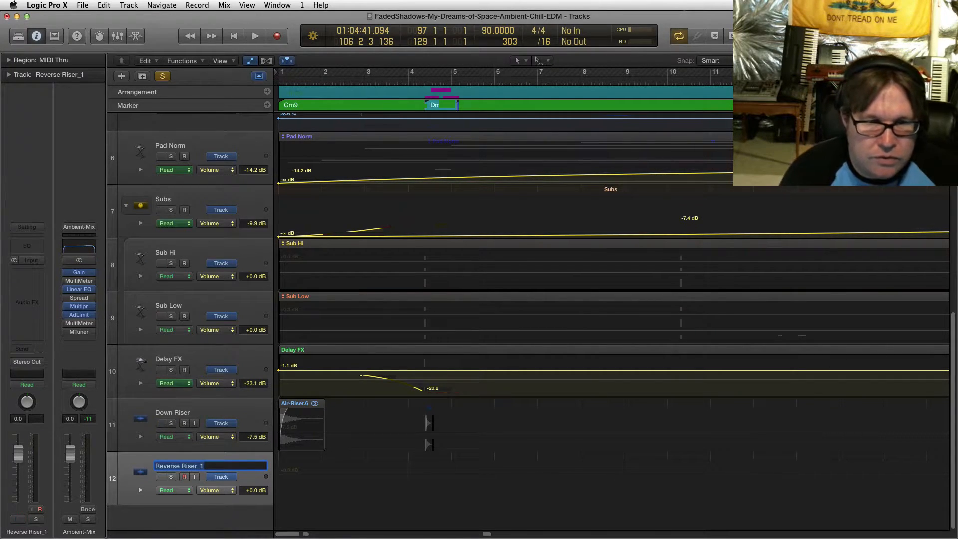
text(Riser)
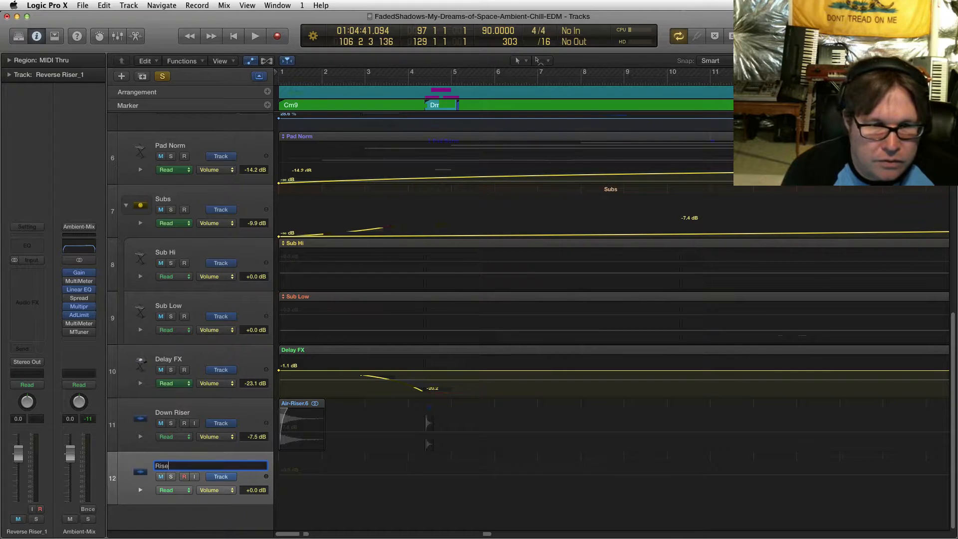
key(Return)
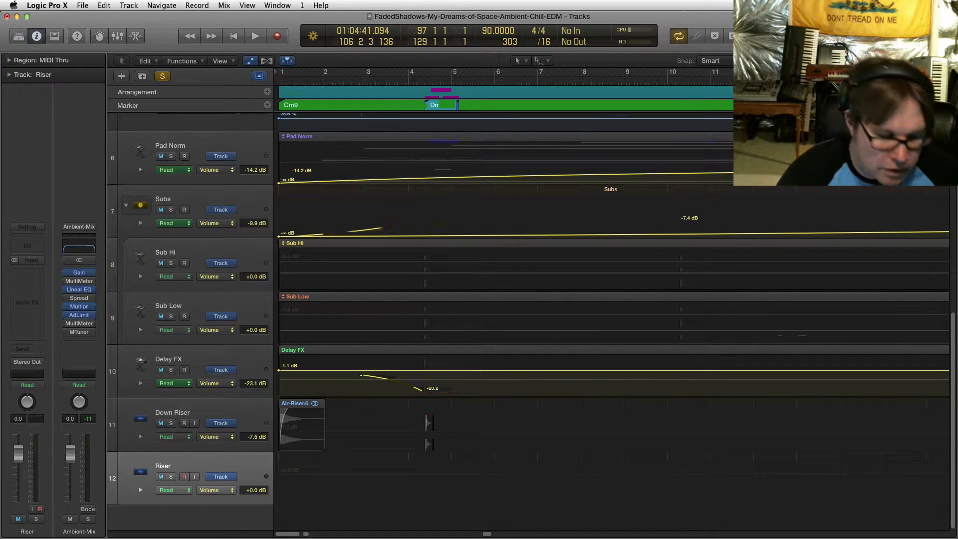
Replace the active mixer channel solos with a solo on the Down Riser track and return the playhead to the song's start
scroll(498, 299, up, 5)
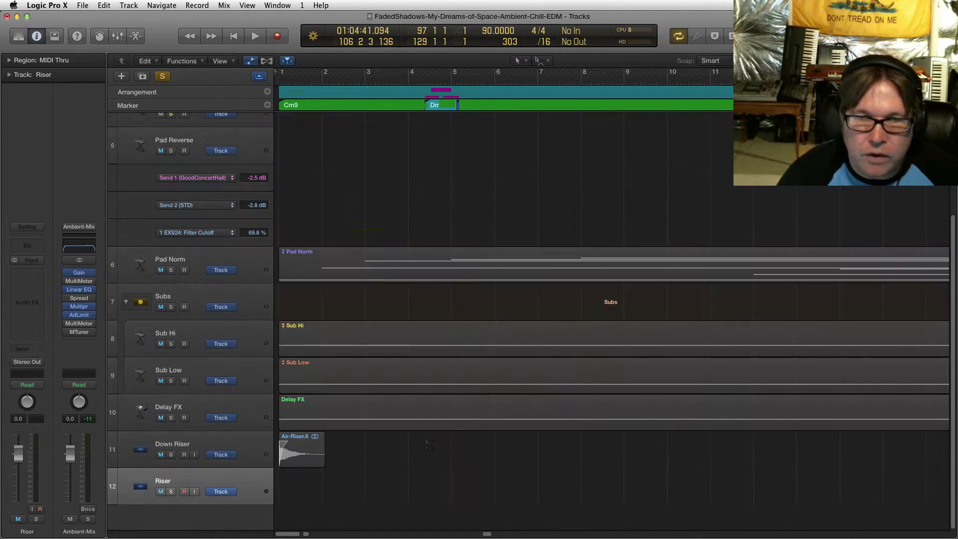
key(Up)
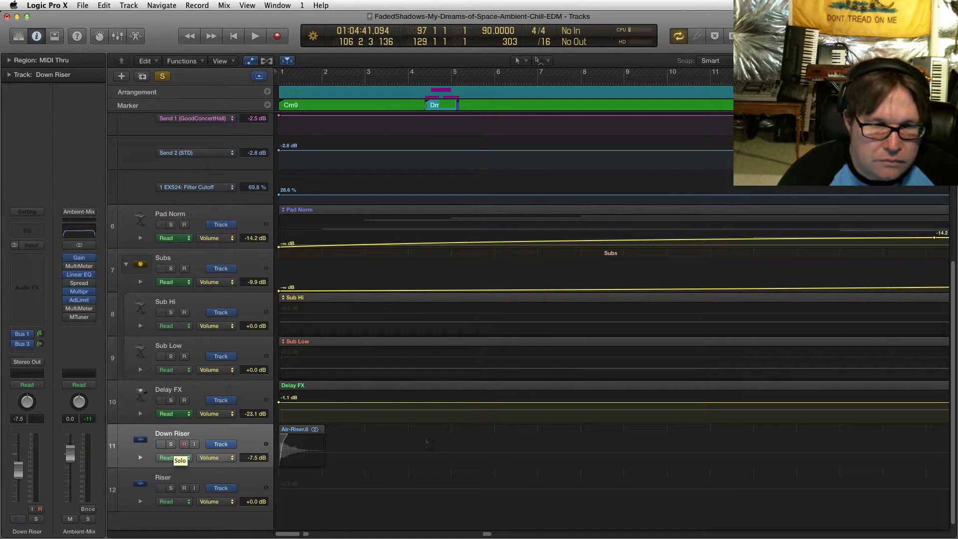
scroll(171, 449, up, 3)
key(x)
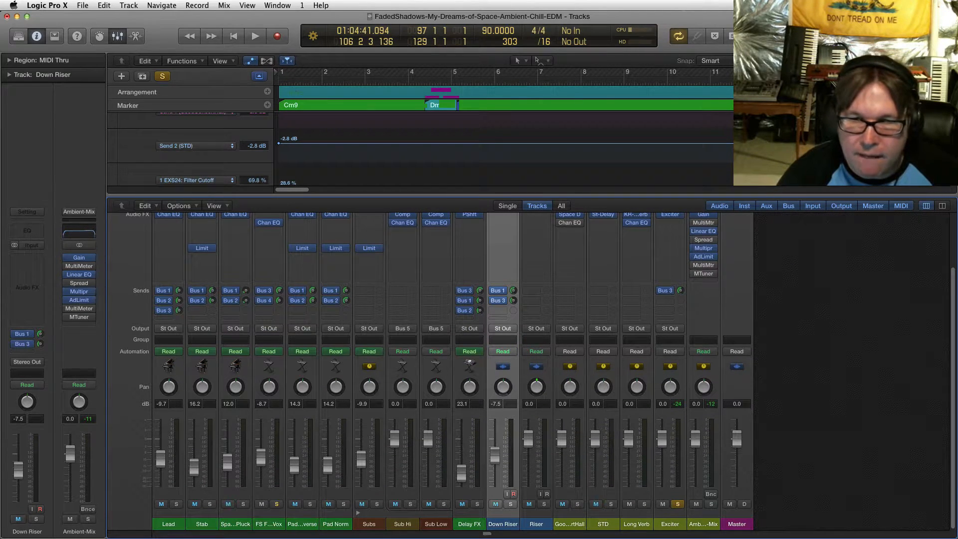
key(x)
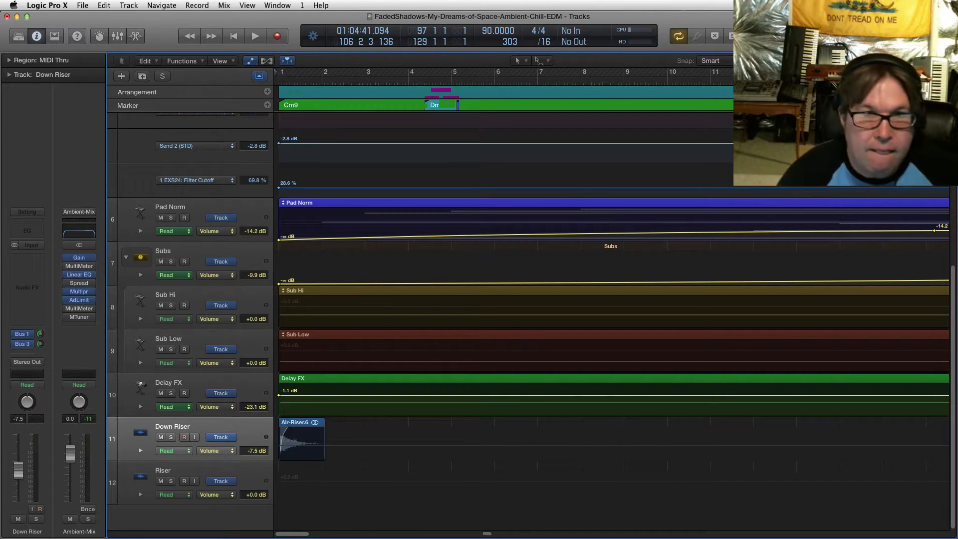
key(s)
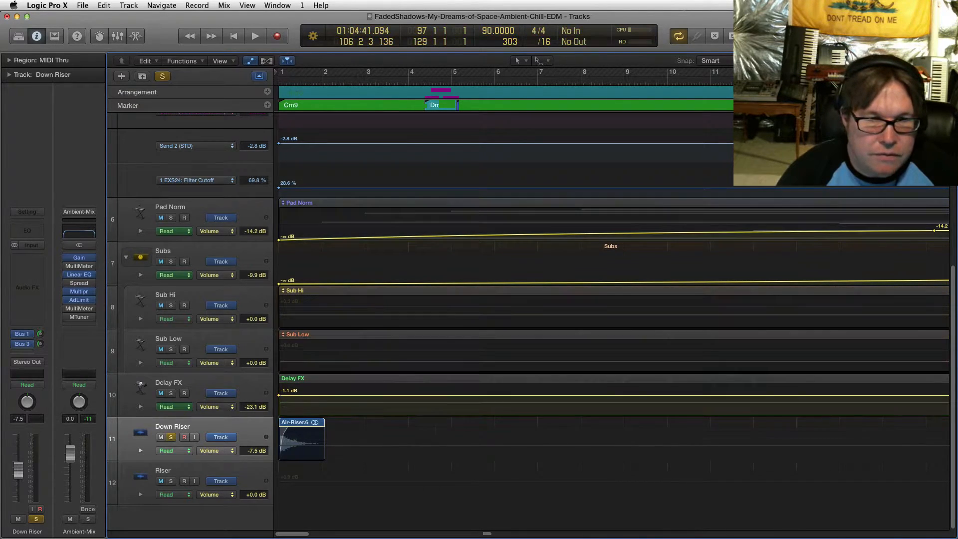
key(Return)
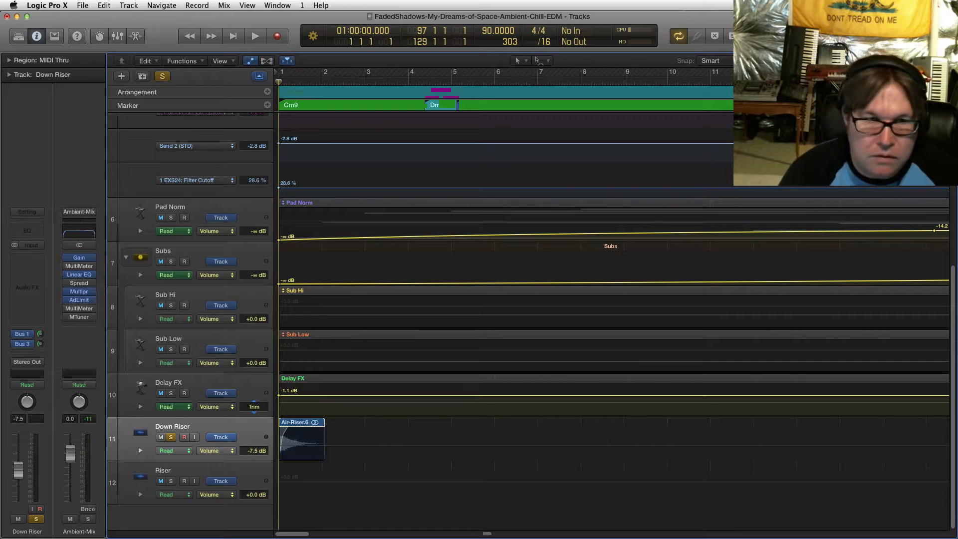
Play the soloed Down Riser track from the start of the project to hear the Air-Riser sound
key(space)
key(space)
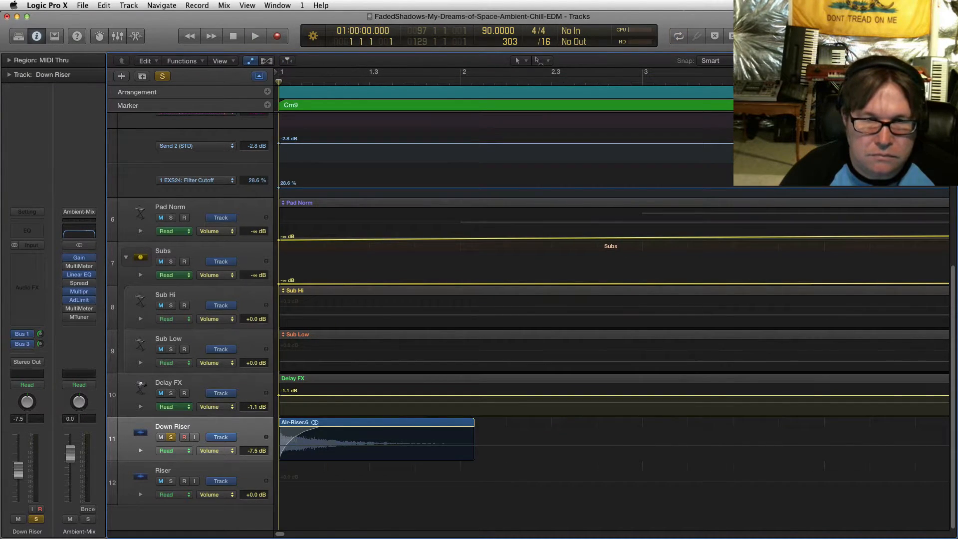
key(space)
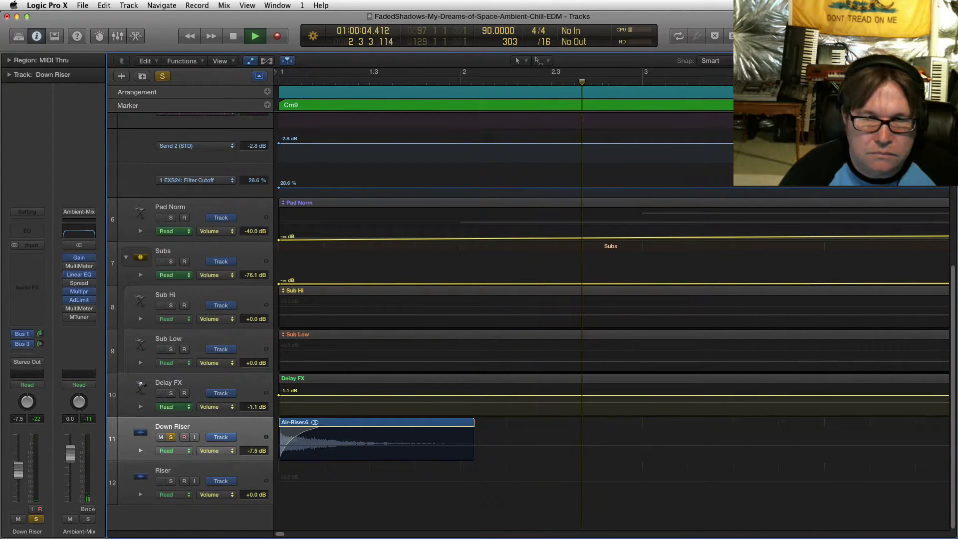
key(space)
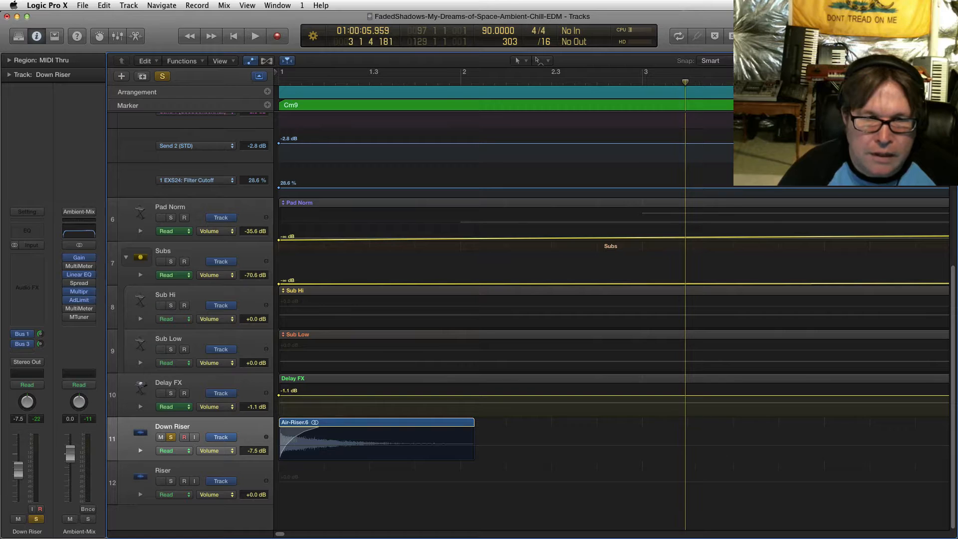
key(super+Left)
key(super+Left)
key(super+Left)
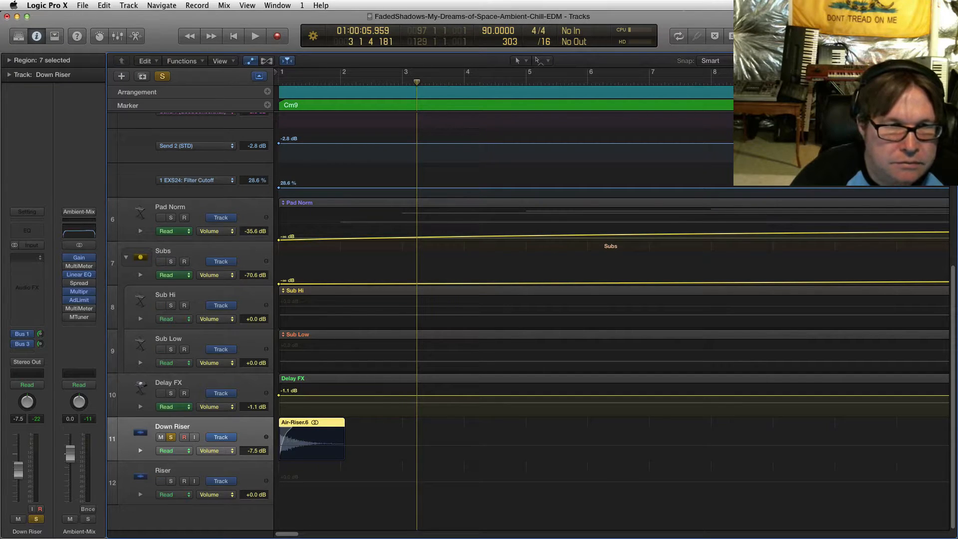
Copy the Pitch Shifter effect from the Delay FX channel to the Down Riser channel and check its settings
key(x)
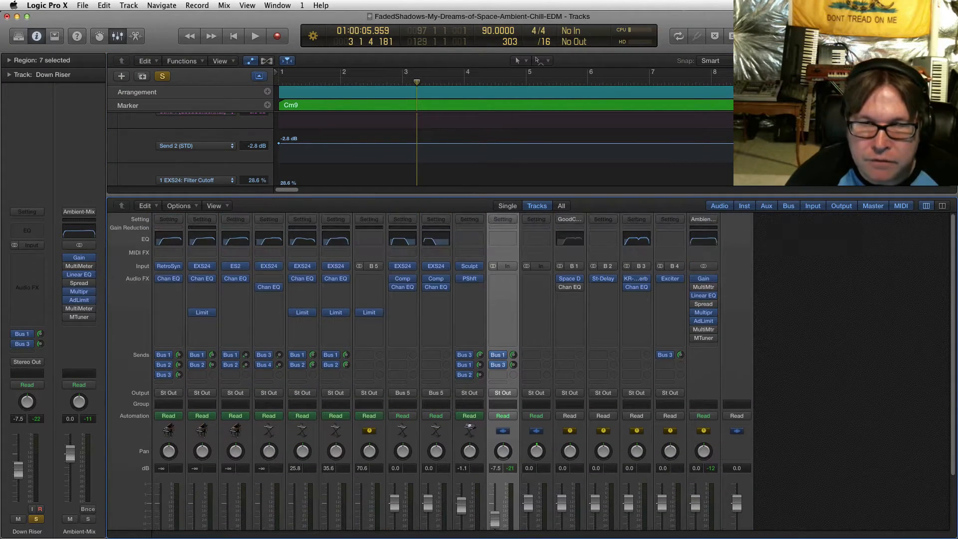
drag(468, 278, 503, 279)
click(503, 279)
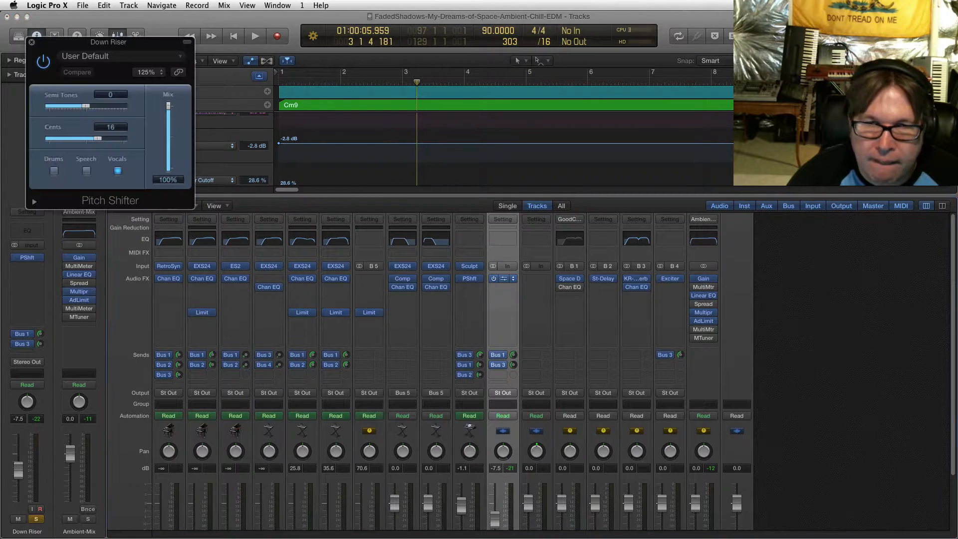
click(32, 42)
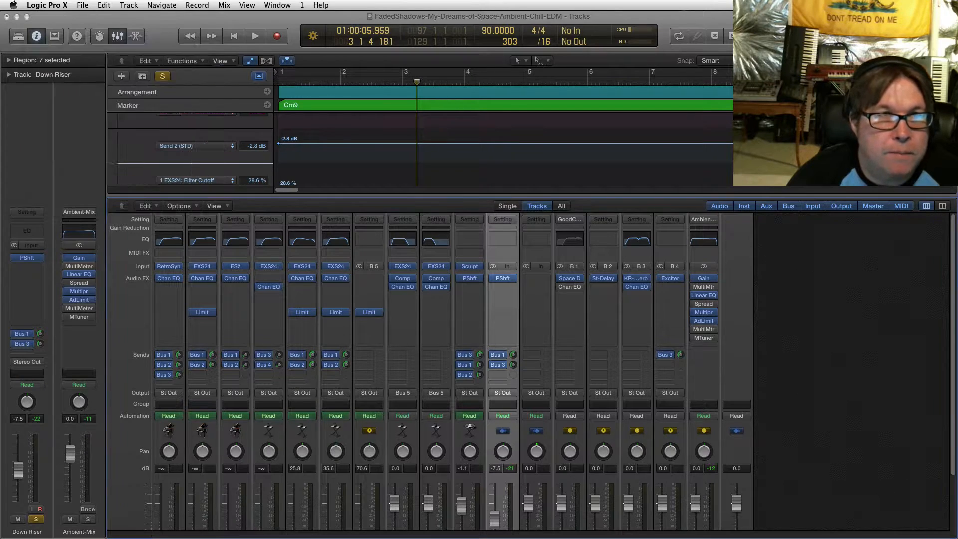
Add a send to Bus 2 (STD) on the Down Riser channel and raise its send level
scroll(449, 374, down, 3)
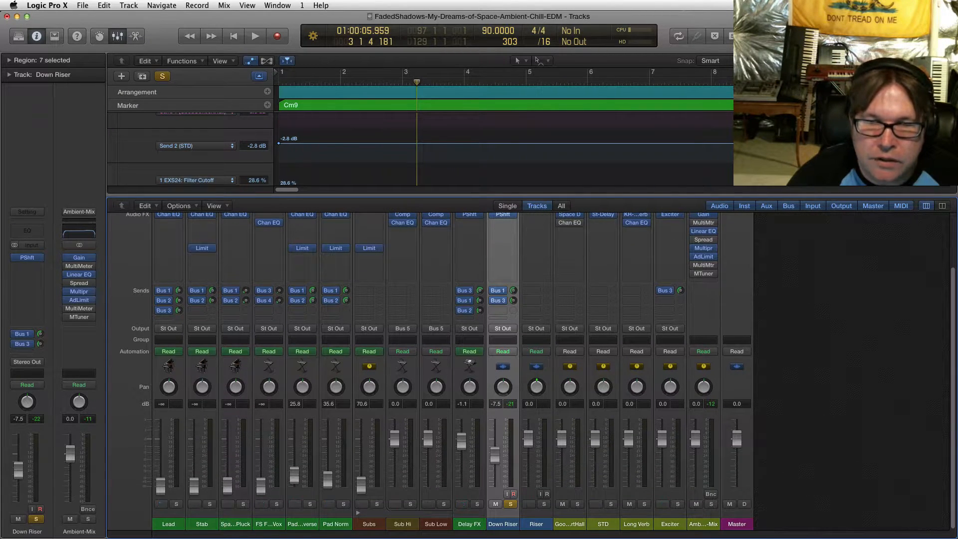
scroll(529, 369, up, 3)
mouse_move(503, 279)
mouse_down()
mouse_move(490, 292)
mouse_move(471, 286)
mouse_move(491, 293)
mouse_move(503, 289)
mouse_move(470, 280)
mouse_up()
scroll(503, 325, down, 1)
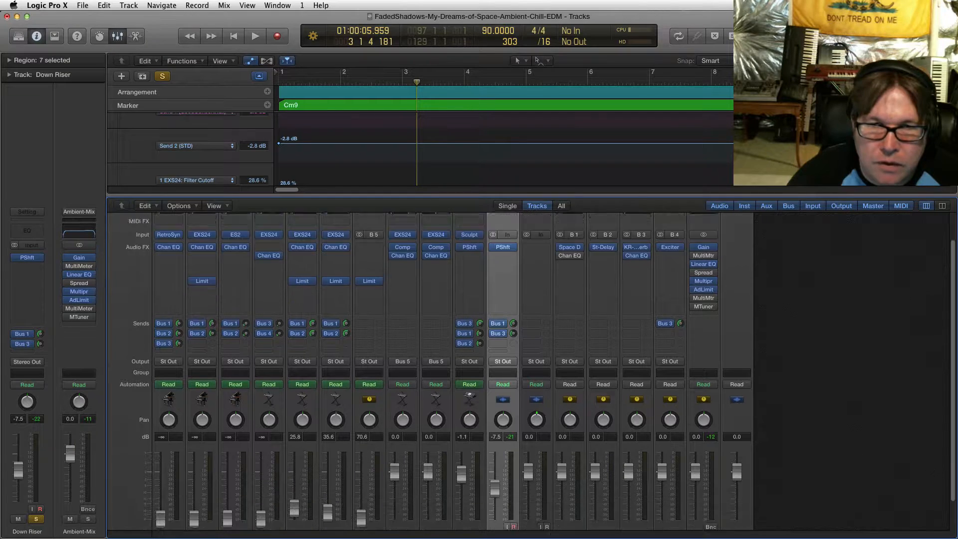
scroll(529, 369, down, 4)
click(502, 310)
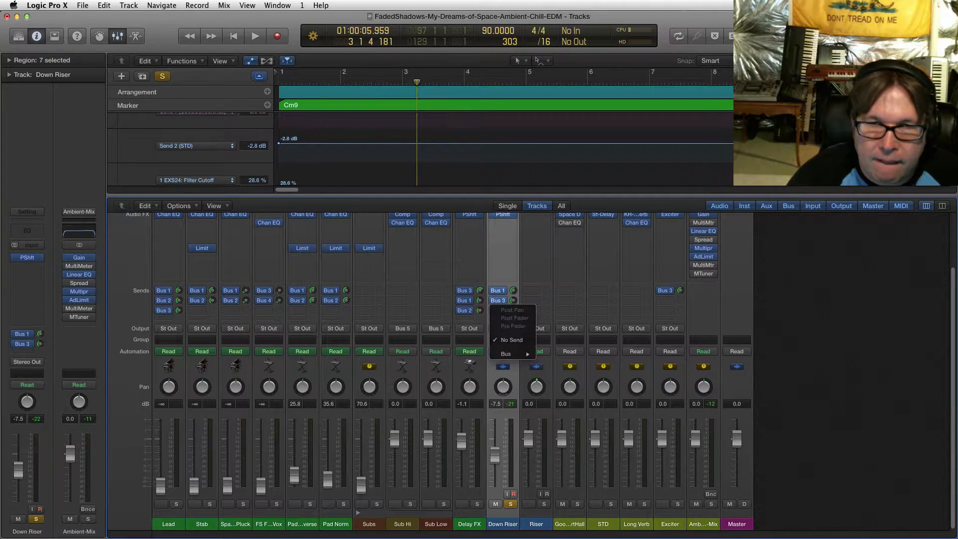
mouse_move(505, 353)
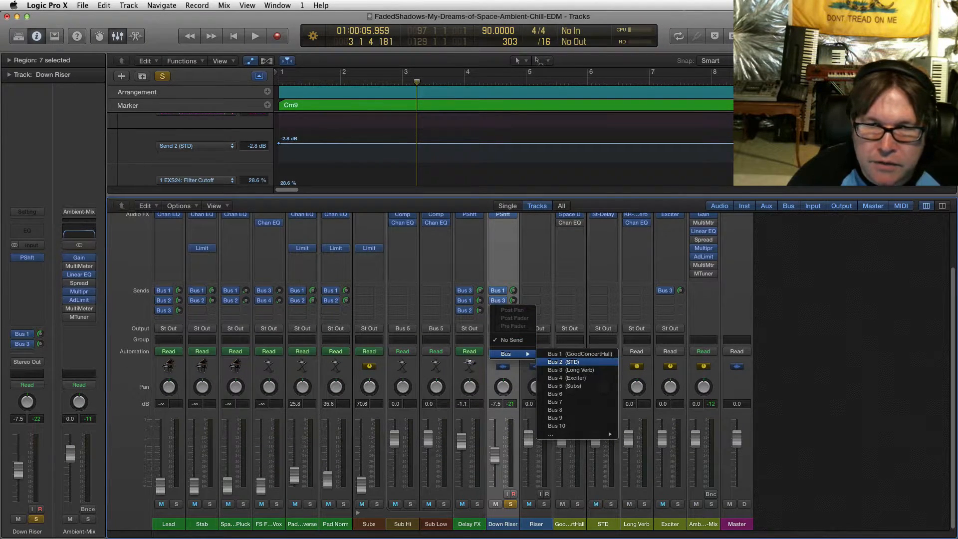
click(564, 361)
drag(513, 310, 513, 303)
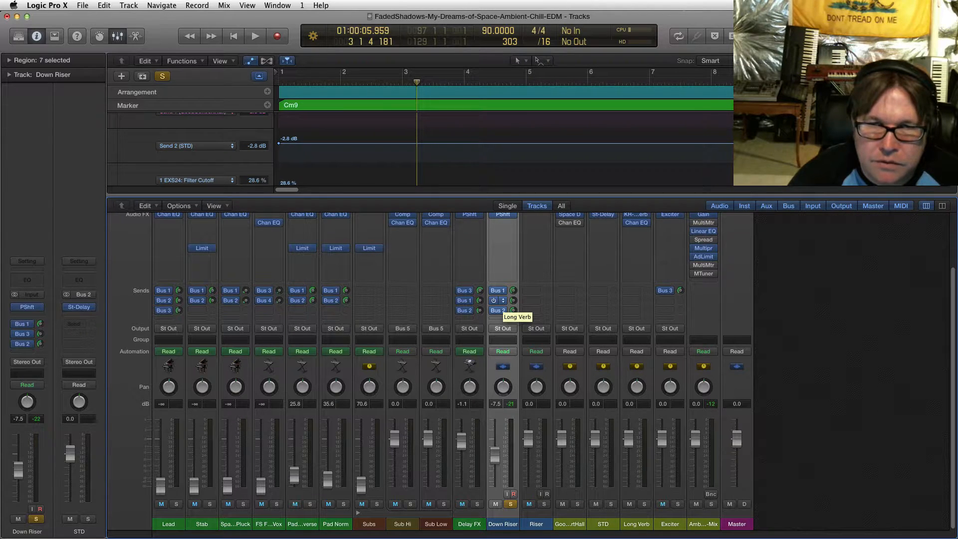
Adjust the Down Riser's Bus 3 (Long Verb) and Bus 1 (GoodConcertHall) send levels and close the mixer
click(512, 300)
drag(513, 300, 513, 297)
click(513, 290)
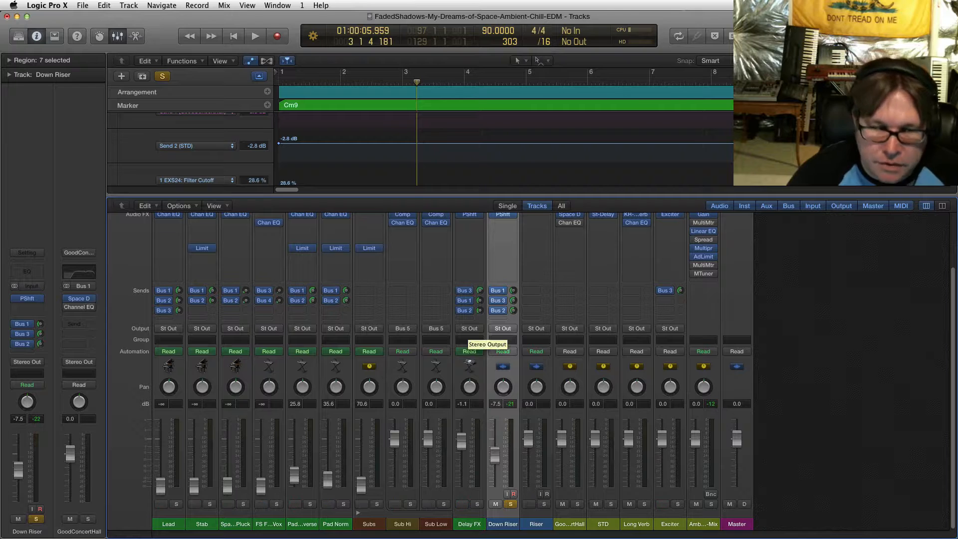
key(x)
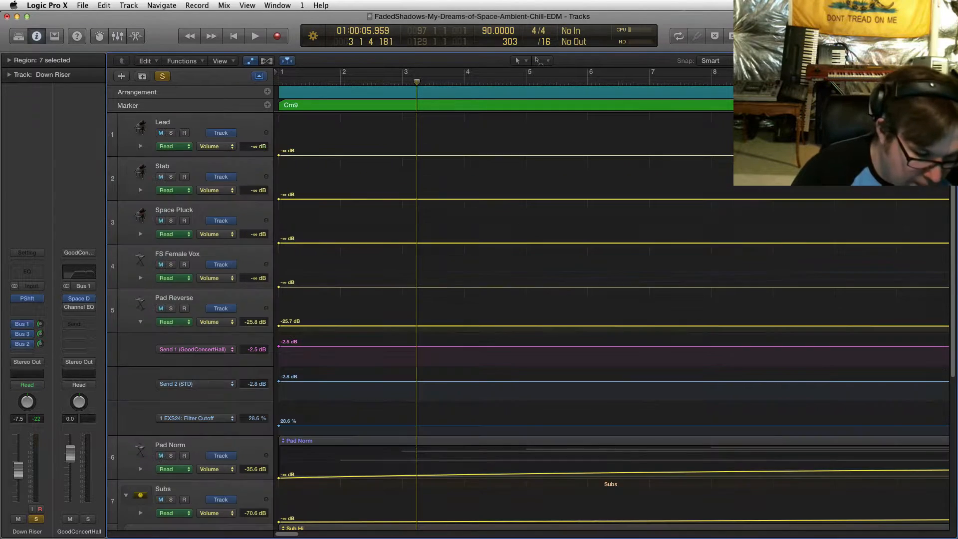
Play the Down Riser from the beginning to hear it with the pitch shifter and sends
scroll(527, 319, down, 5)
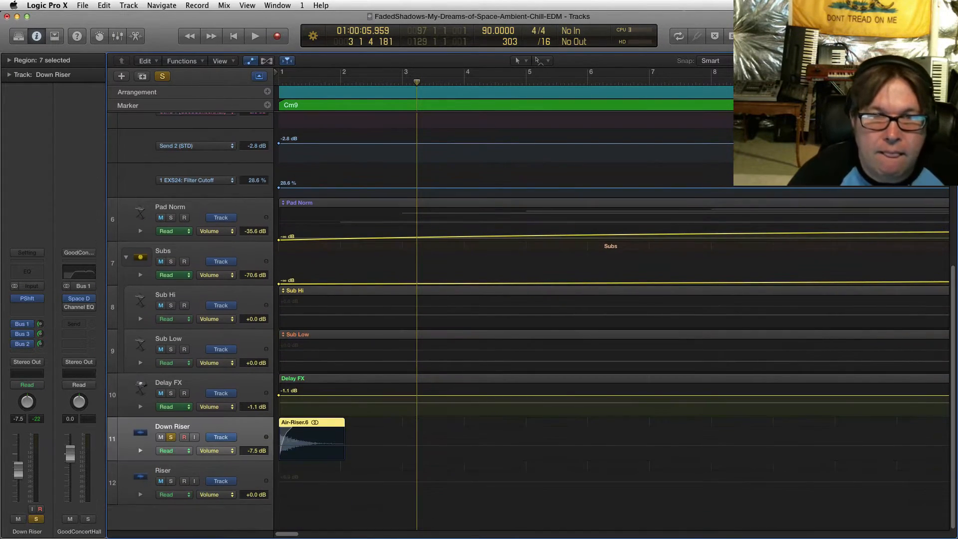
key(Return)
key(space)
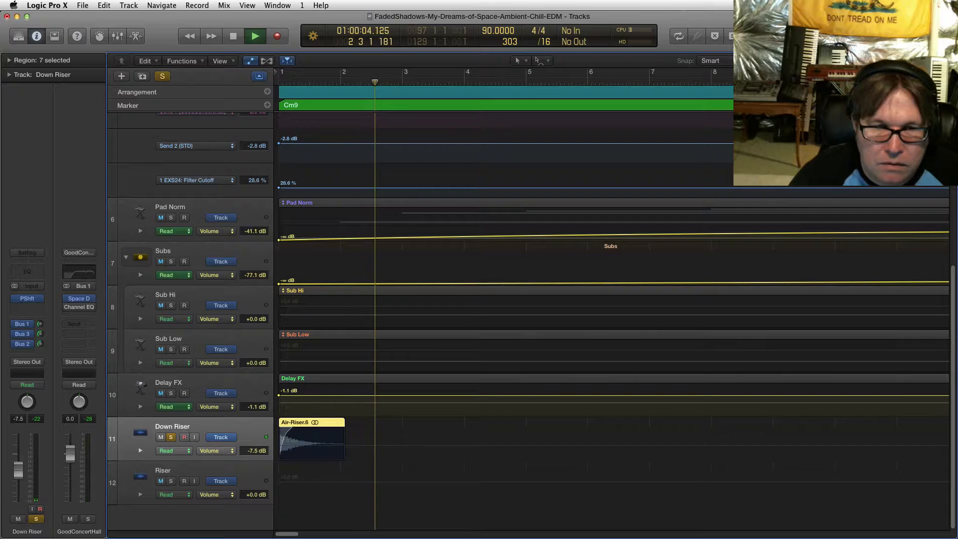
key(space)
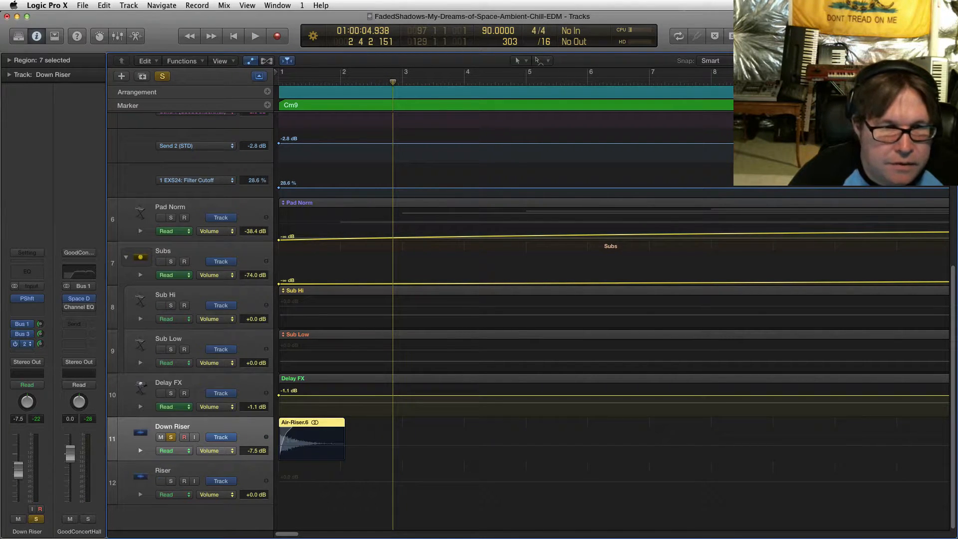
Remove the Bus 2 (STD) send from the Down Riser and play the track again from the beginning
click(23, 343)
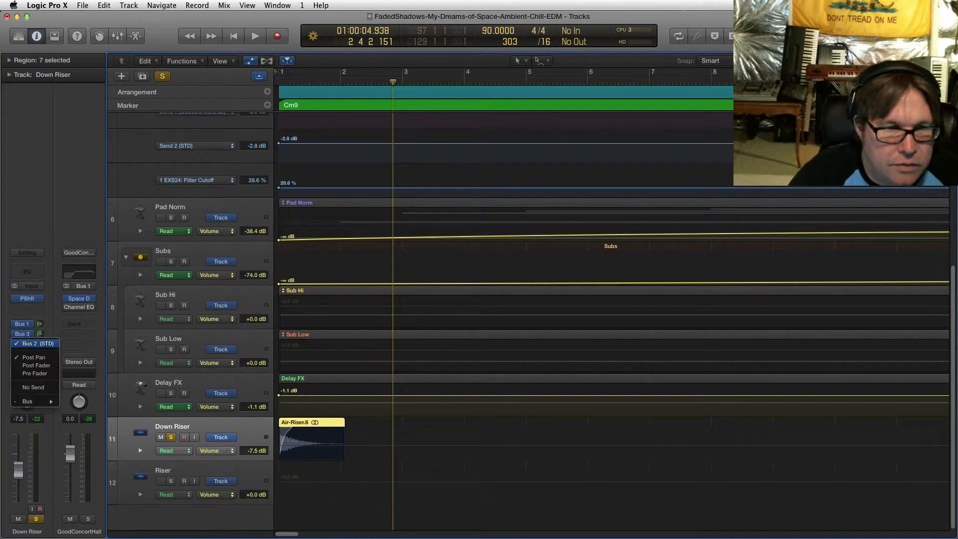
click(33, 387)
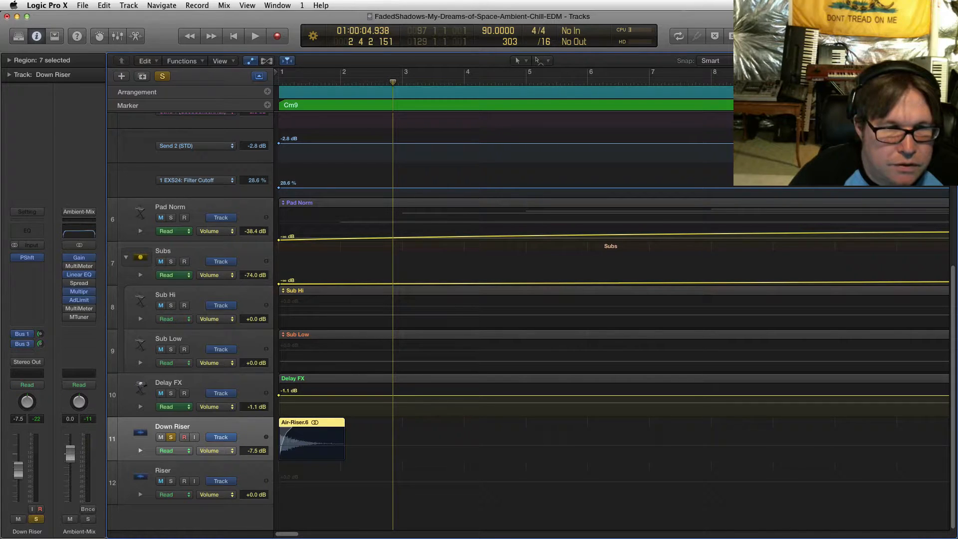
key(Return)
key(space)
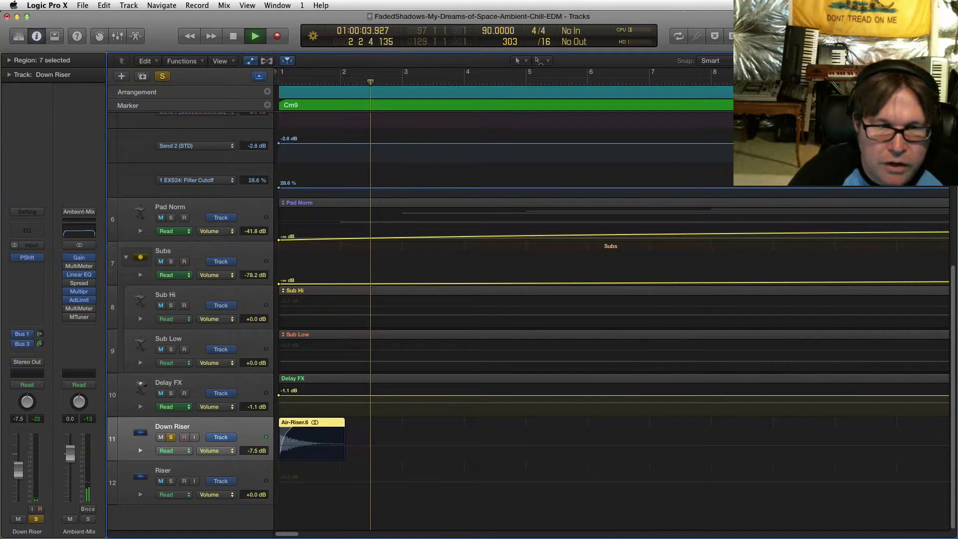
scroll(528, 319, up, 5)
key(space)
Examine where the Down Riser regions sit at the section changes across the whole arrangement
scroll(528, 319, down, 5)
key(super+Left)
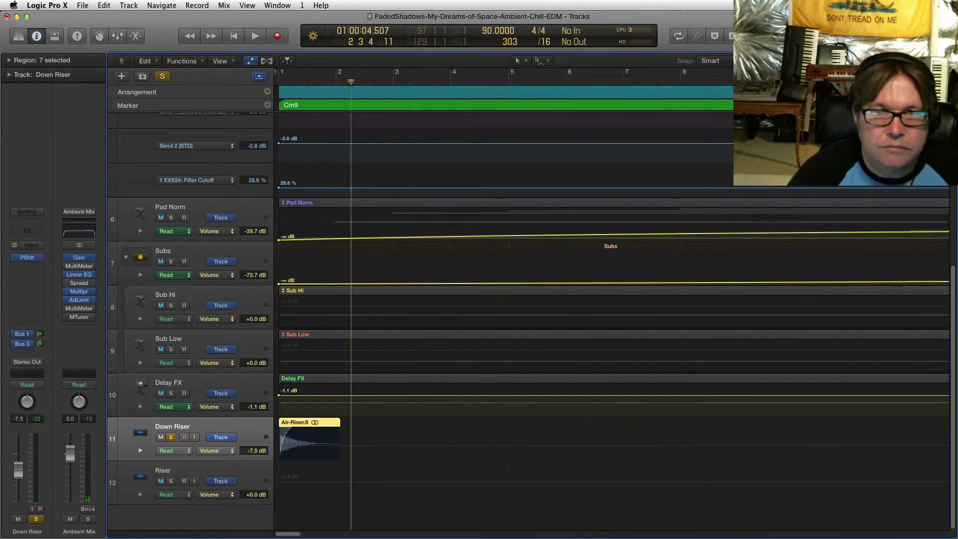
key(super+Left)
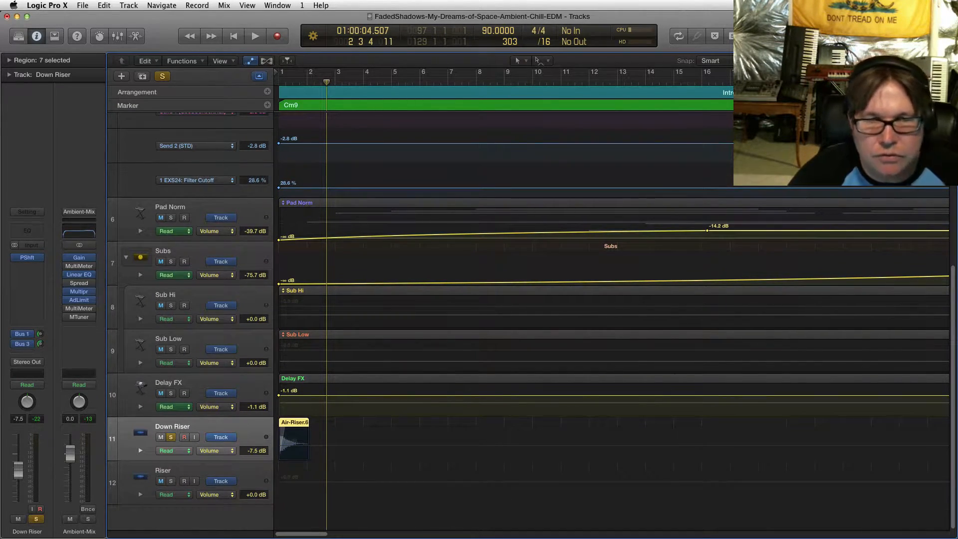
key(super+Left)
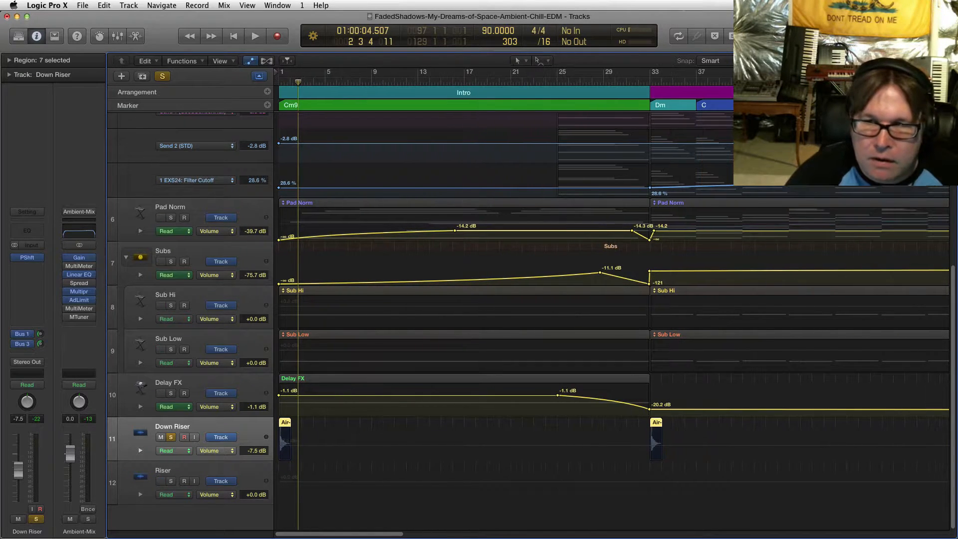
key(super+Right)
key(super+Right)
key(super+Right)
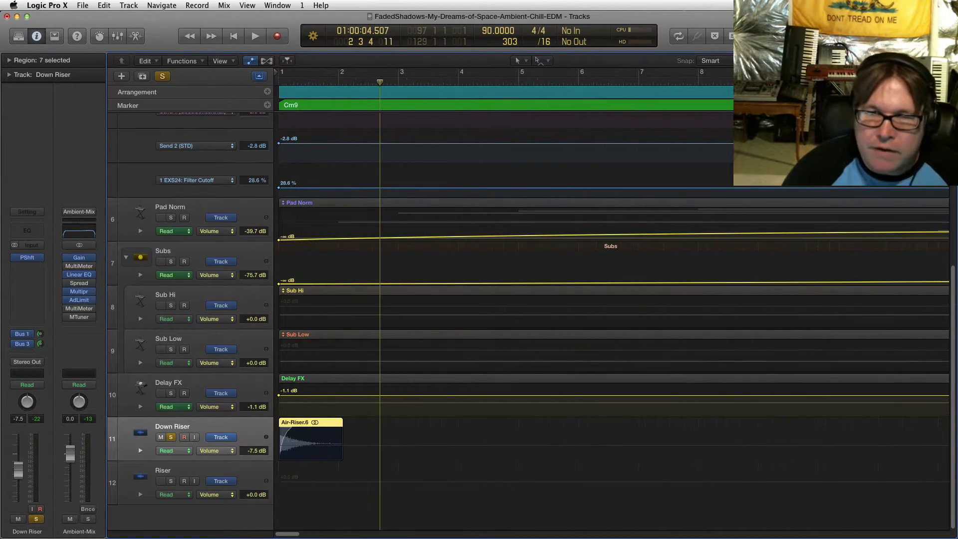
scroll(611, 324, right, 7)
key(super+Left)
key(super+Left)
key(super+Left)
key(super+Left)
key(super+Left)
key(super+Left)
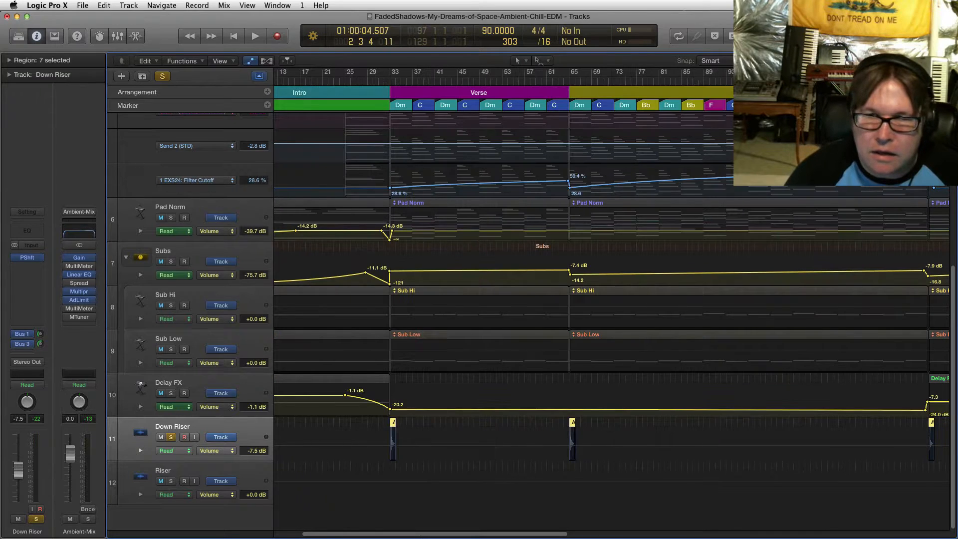
key(super+Right)
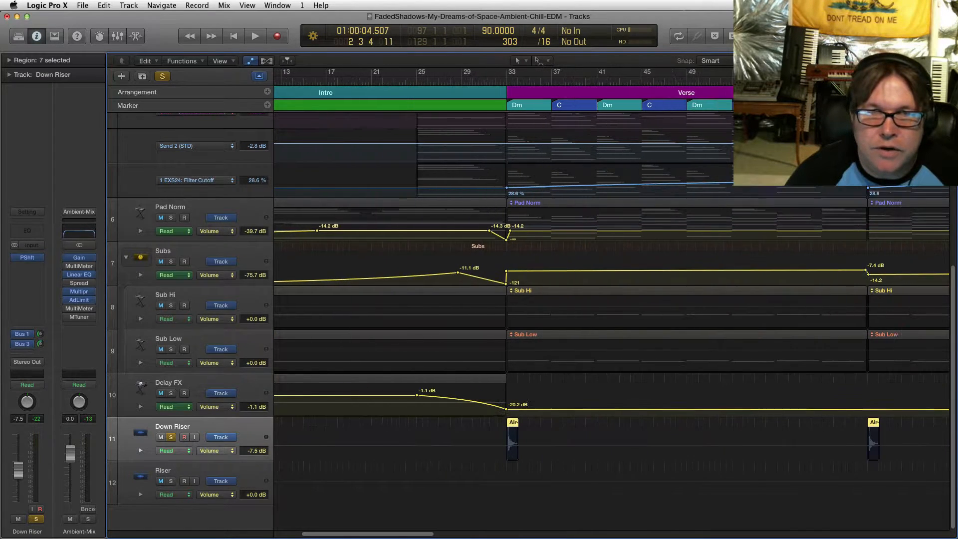
scroll(611, 324, right, 10)
key(super+Left)
scroll(611, 324, left, 3)
key(super+Left)
key(super+Left)
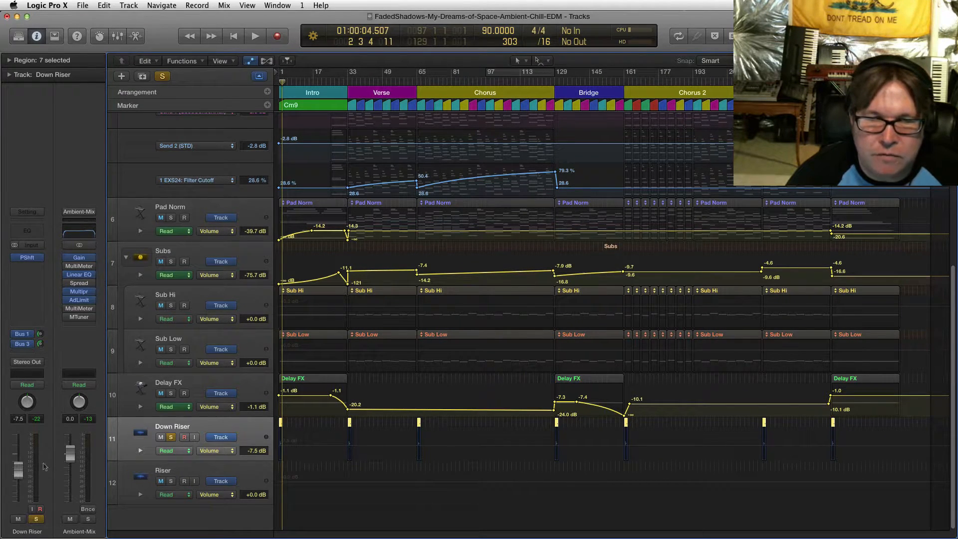
scroll(611, 324, up, 5)
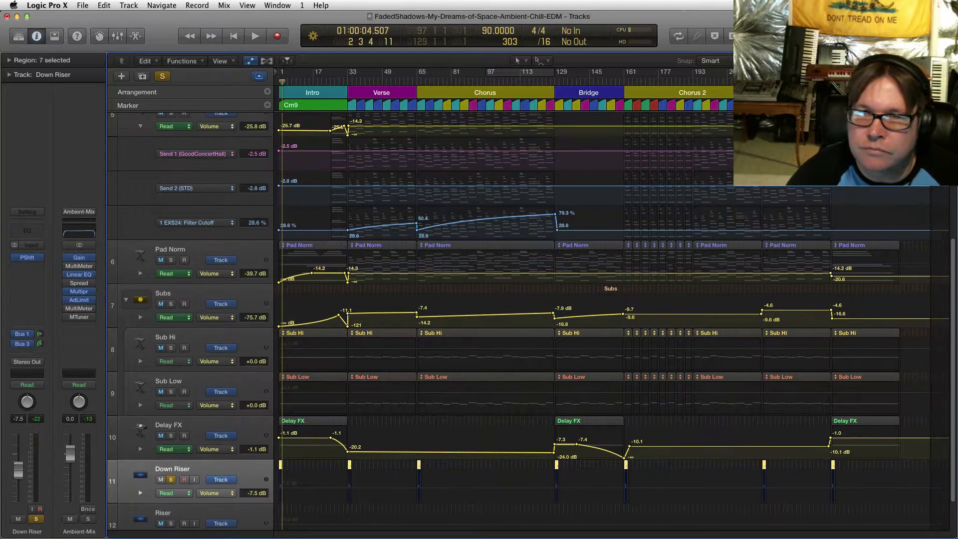
scroll(610, 324, down, 5)
key(super+Right)
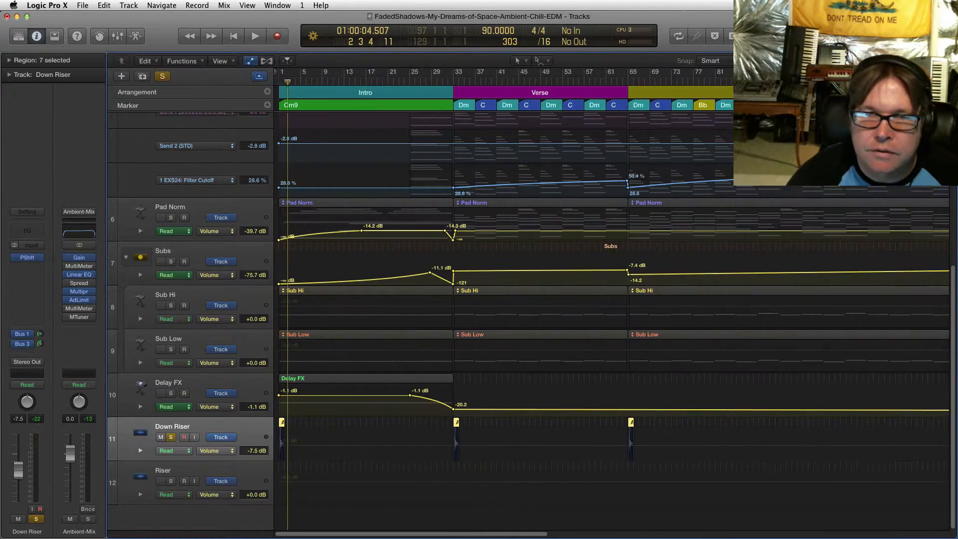
scroll(611, 319, up, 3)
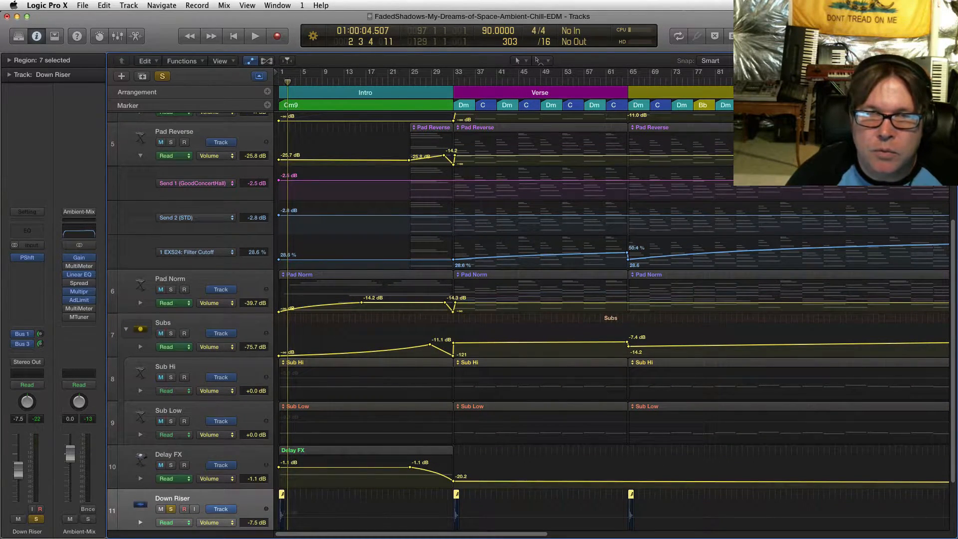
scroll(611, 319, down, 3)
scroll(611, 319, up, 3)
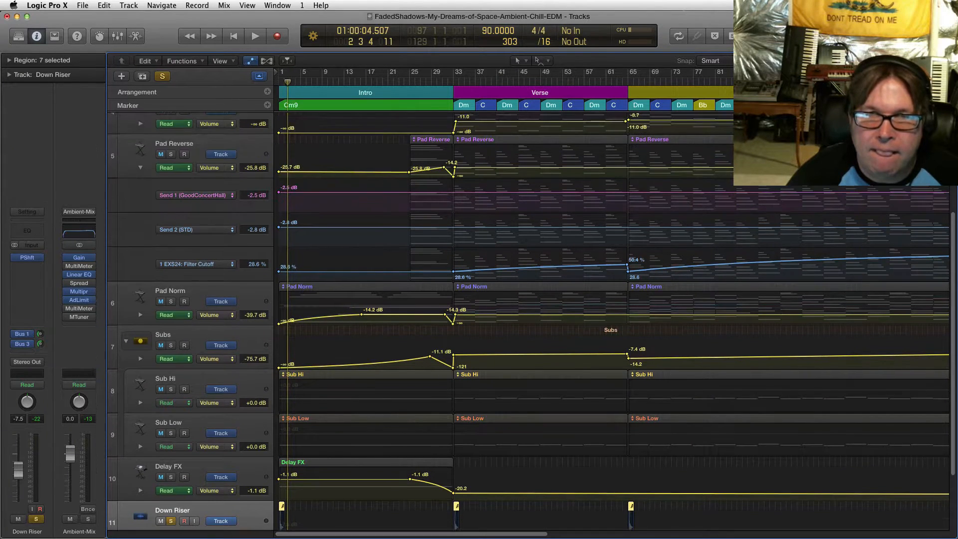
scroll(611, 319, down, 3)
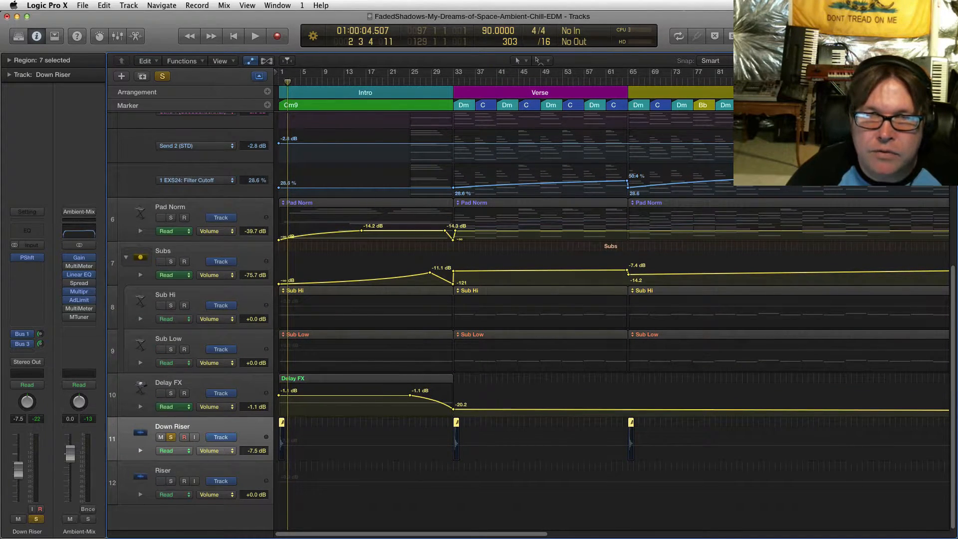
scroll(24, 403, right, 2)
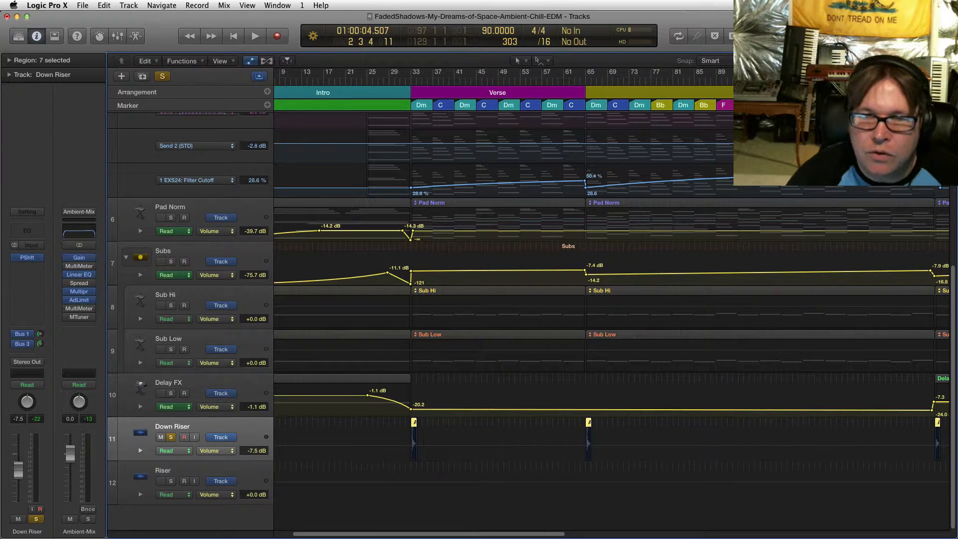
Show the project's audio file list, collapse its file entries and deselect the Down Riser regions
key(f)
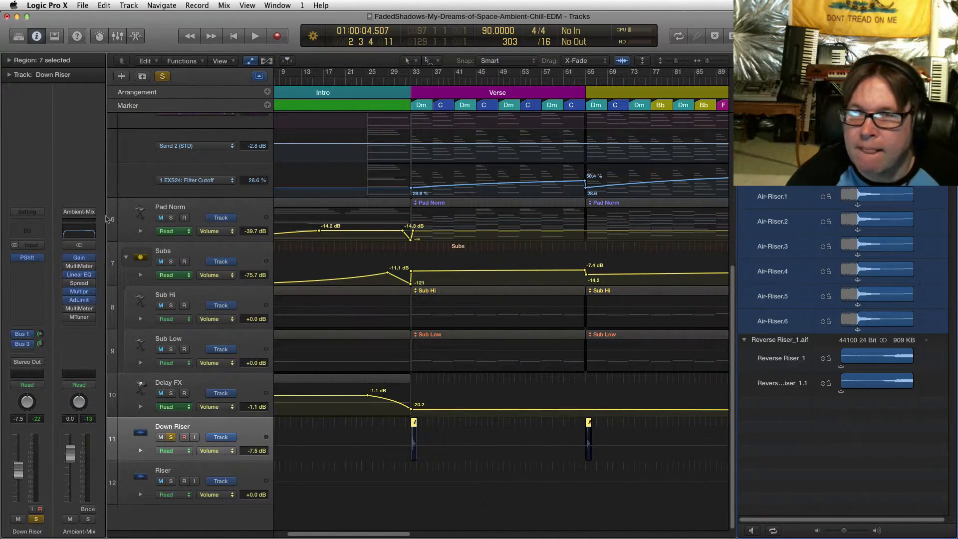
key(Left)
key(Left)
click(144, 185)
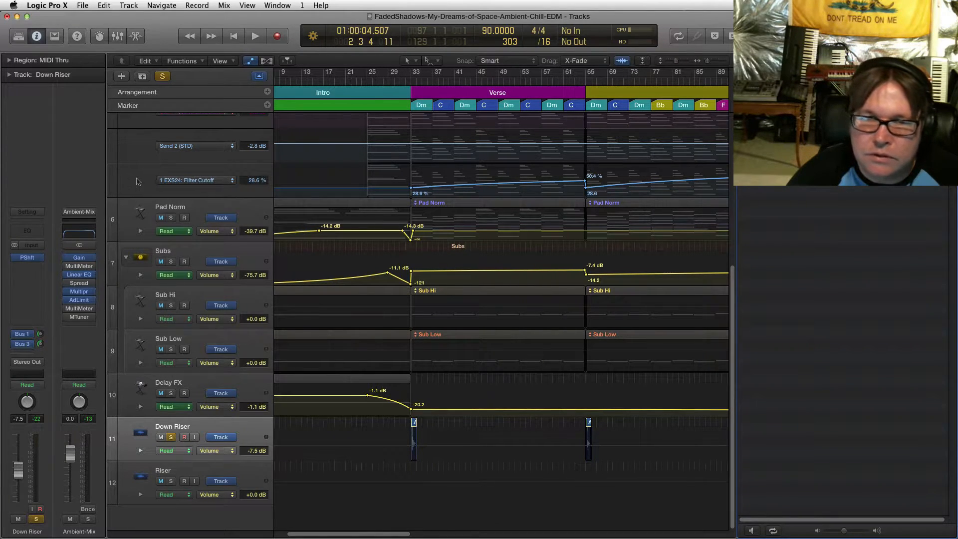
Place the Reverse Riser audio file on the Riser track at bar 31 and trim the silent tail off its end
drag(27, 314, 401, 474)
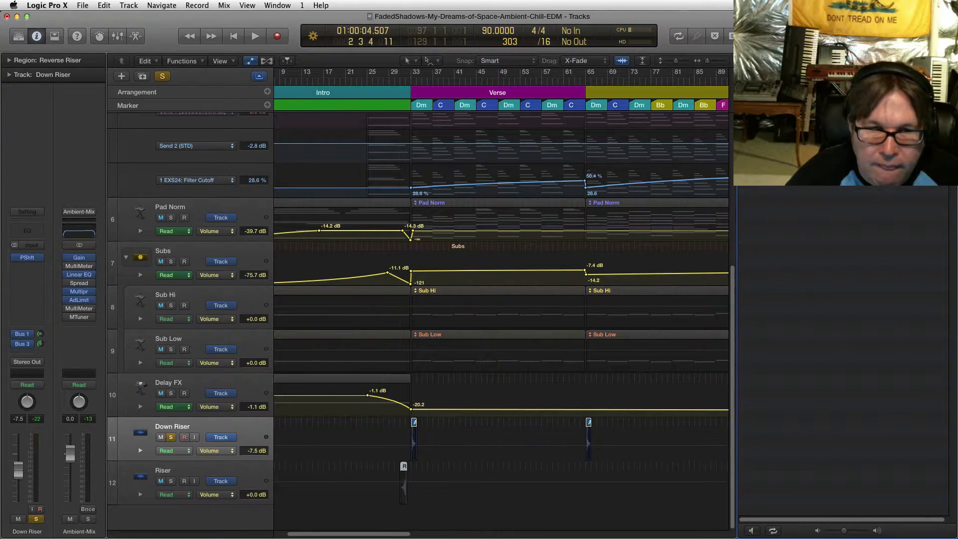
key(super+Right)
key(super+Right)
key(super+Right)
key(super+Right)
key(super+Right)
key(super+Right)
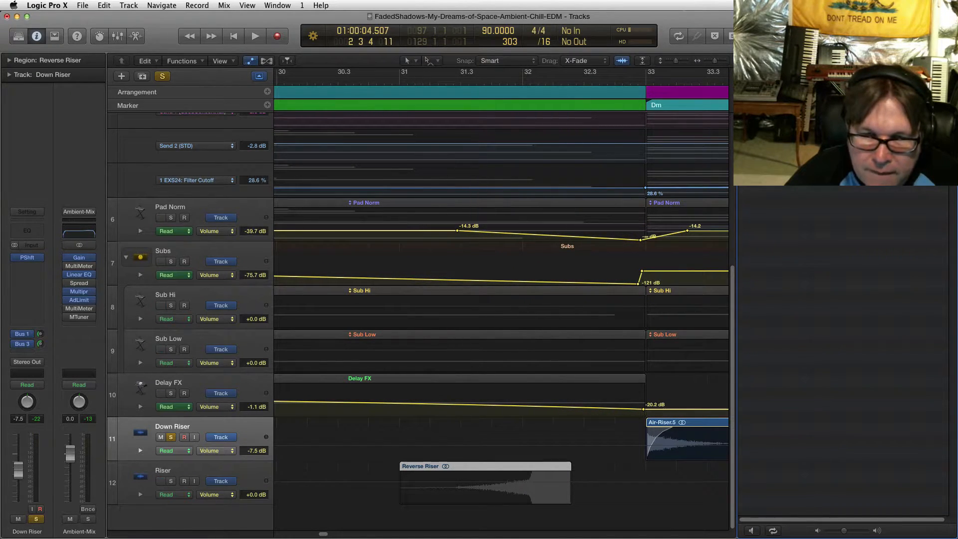
drag(570, 491, 532, 491)
Check the trimmed end of the Reverse Riser region and hide the automation lanes and the audio file list
key(super+Right)
key(super+Right)
key(super+Right)
key(super+Right)
key(super+Right)
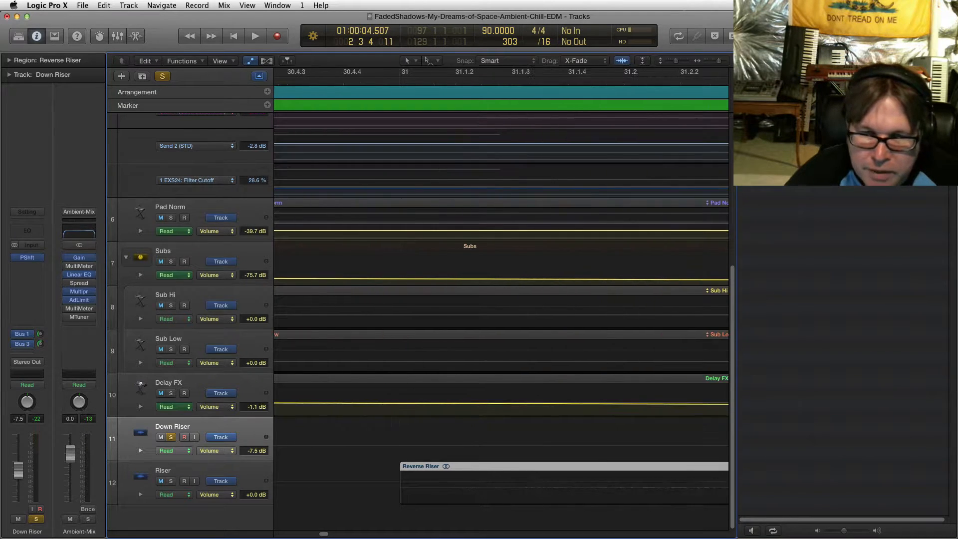
scroll(427, 60, right, 8)
key(a)
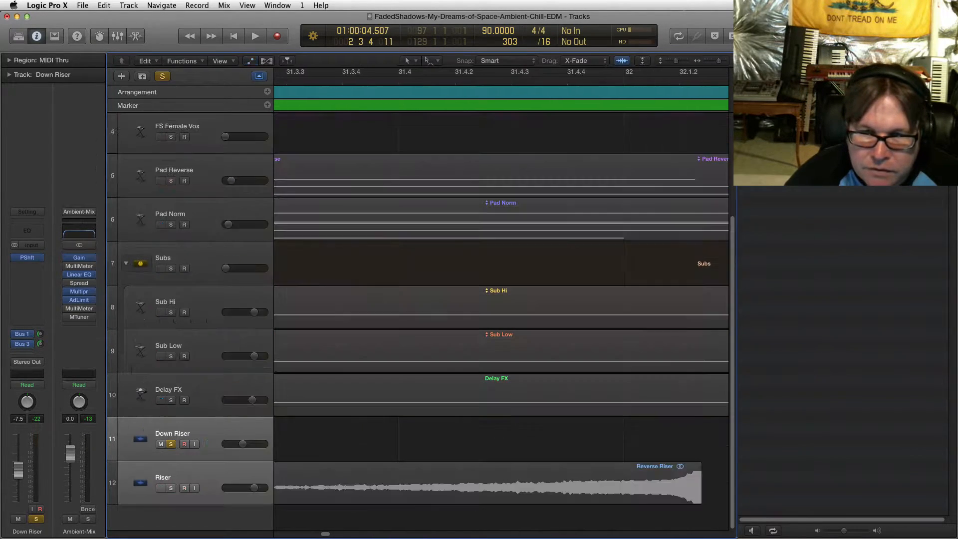
key(o)
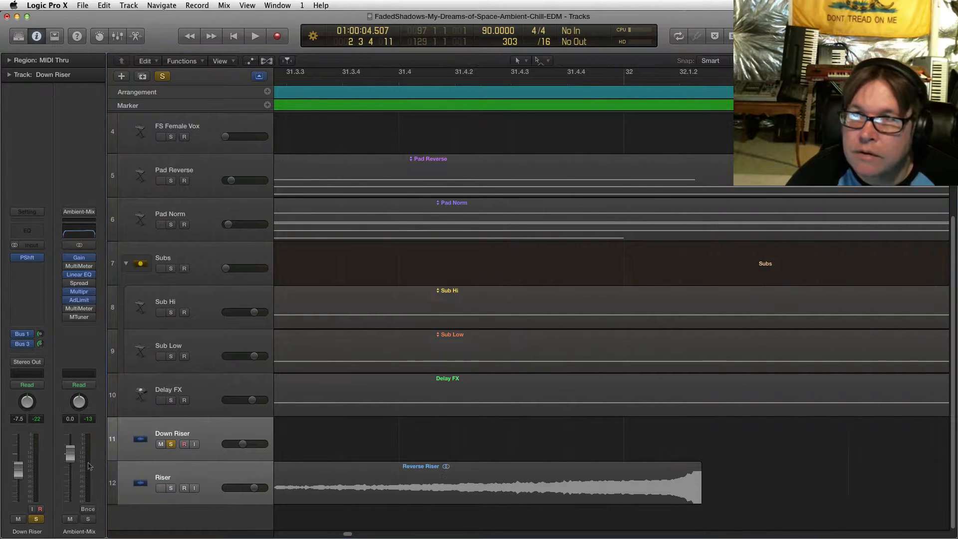
Move the Reverse Riser region so its end slightly overlaps the start of the Verse at bar 33
key(super+Right)
key(super+Right)
key(super+Right)
key(super+Right)
scroll(611, 325, right, 2)
drag(461, 485, 722, 502)
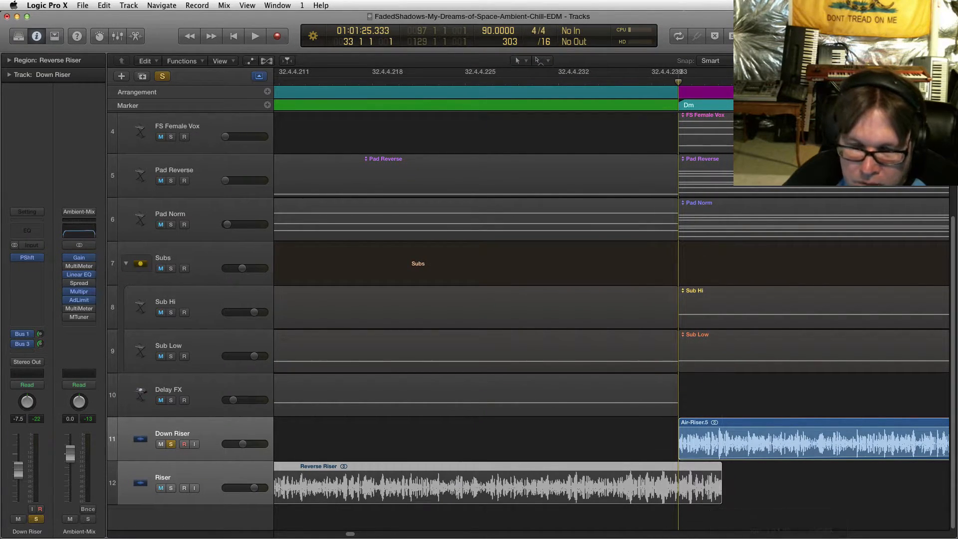
key(super+z)
drag(637, 494, 696, 494)
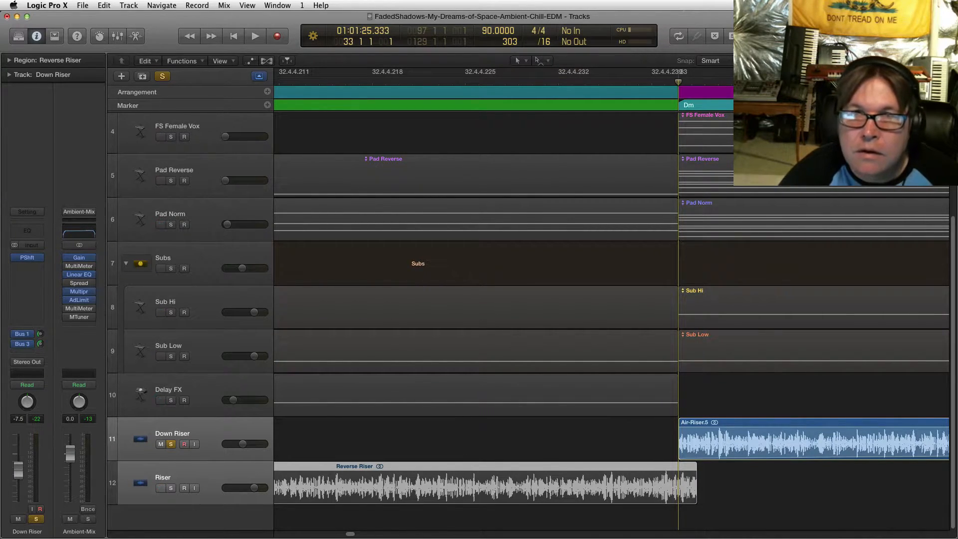
Split the Reverse Riser region at bar 33 and delete the part that extends into the Verse
key(t)
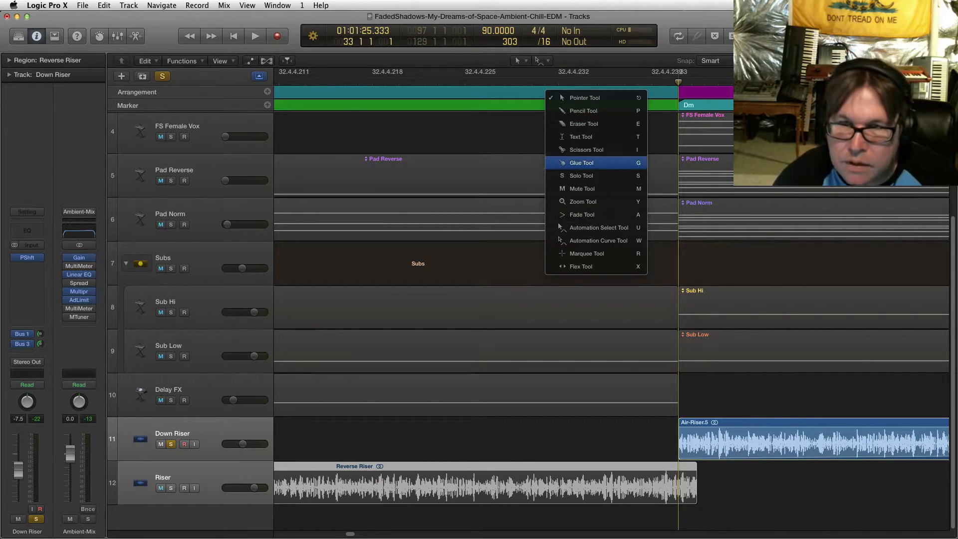
key(i)
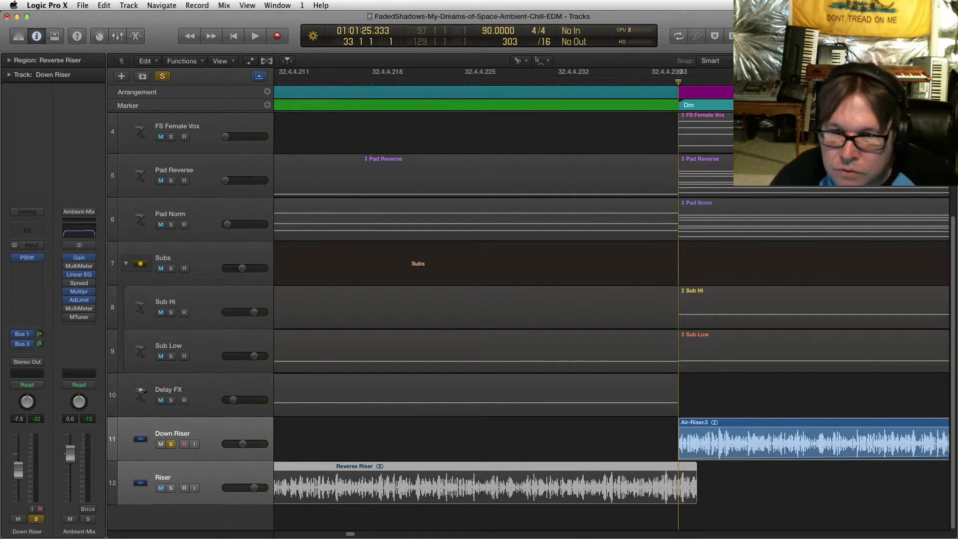
click(679, 484)
key(Delete)
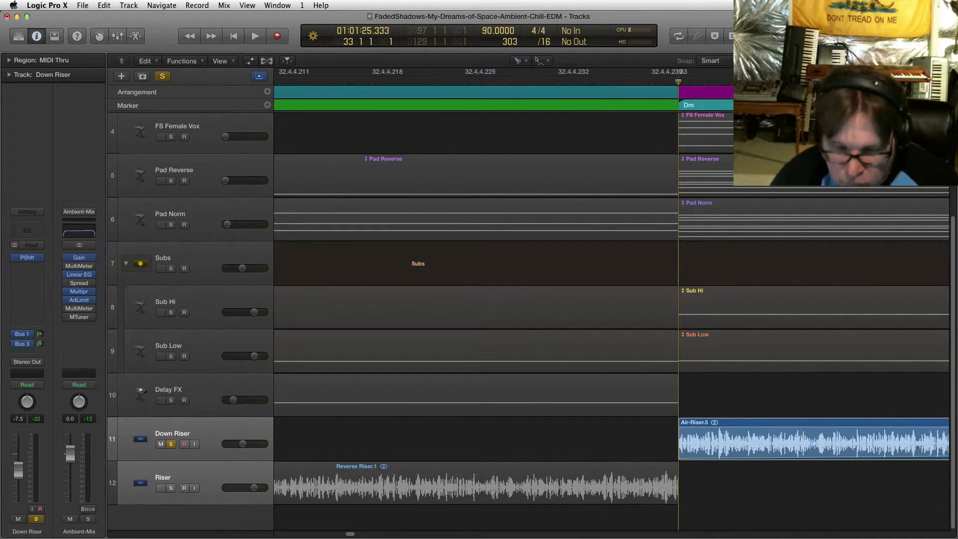
Trim the Reverse Riser region to start at bar 32 and solo the Riser track
key(super+Left)
key(super+Left)
key(super+Left)
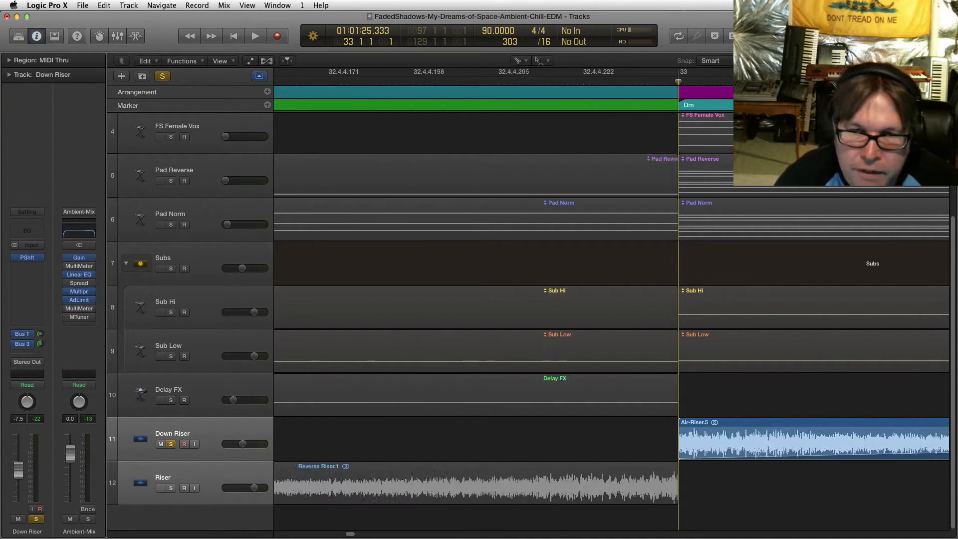
key(super+Left)
key(super+Left)
key(super+Left)
key(super+Left)
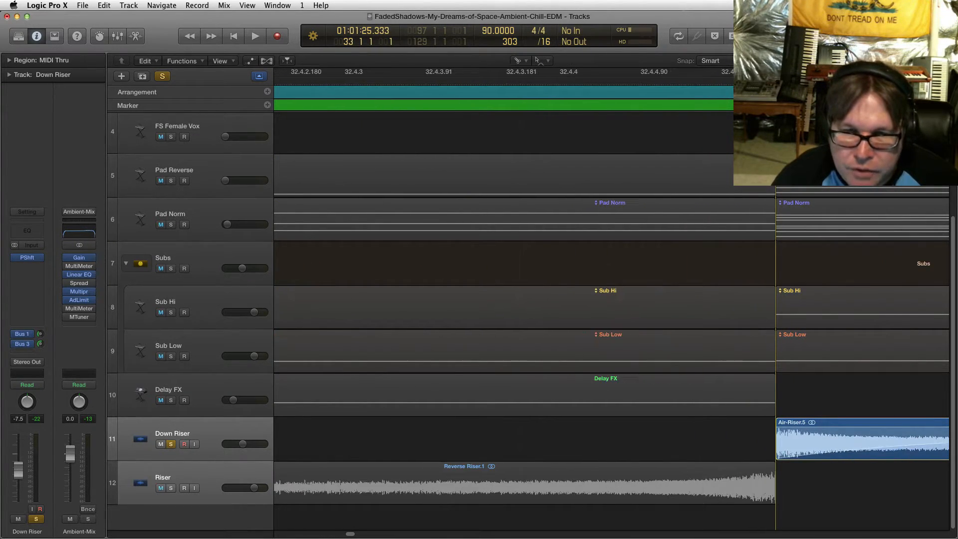
key(super+Left)
key(super+Left)
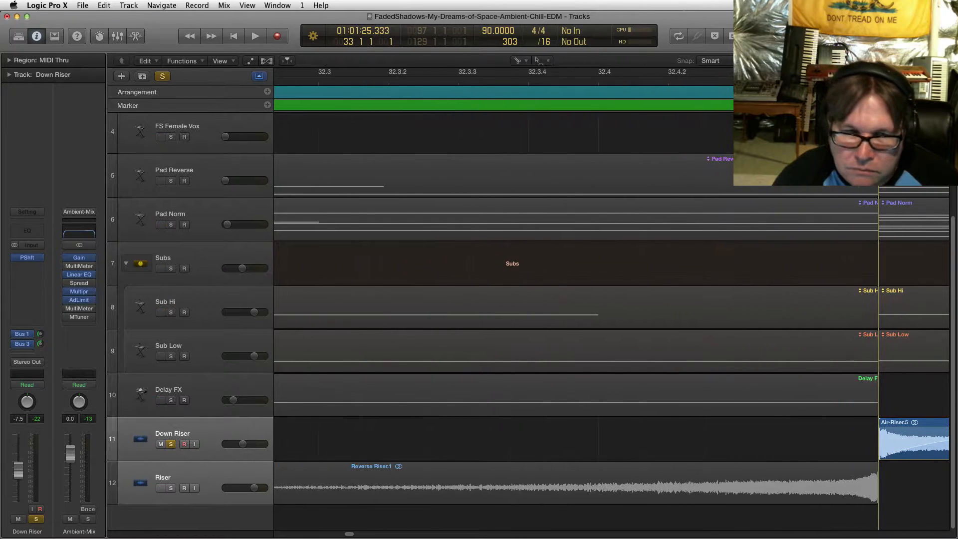
Set the Reverse Riser region's fade-in to 1000 with a curve of -25
click(9, 60)
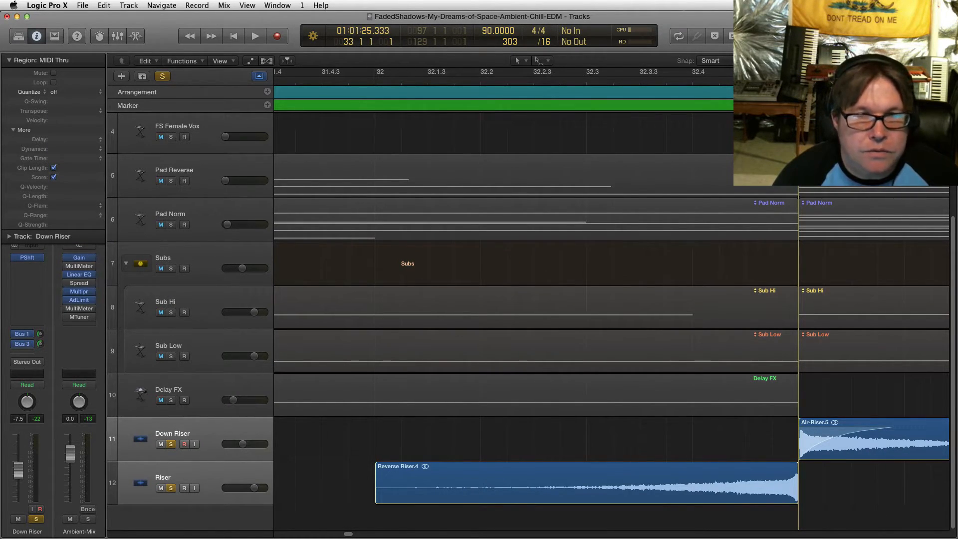
key(comma)
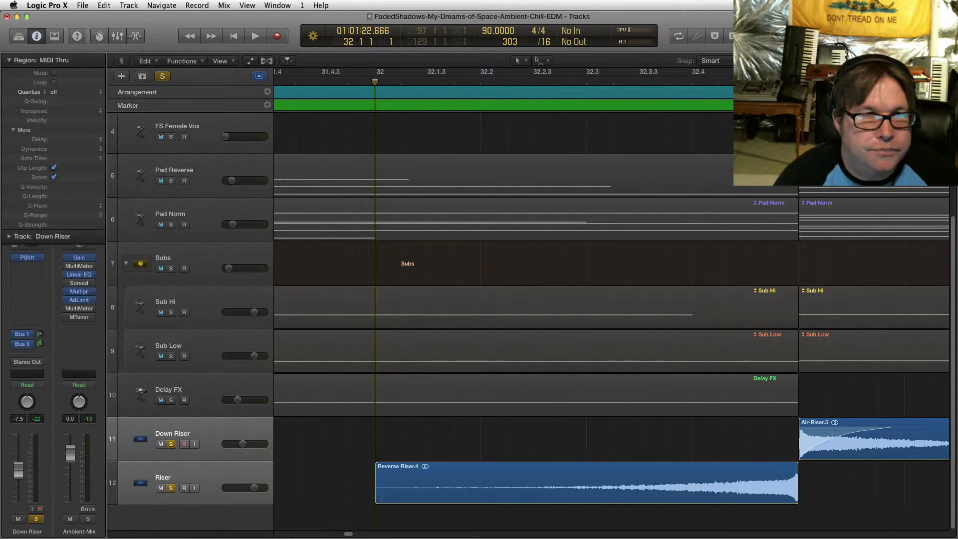
click(586, 483)
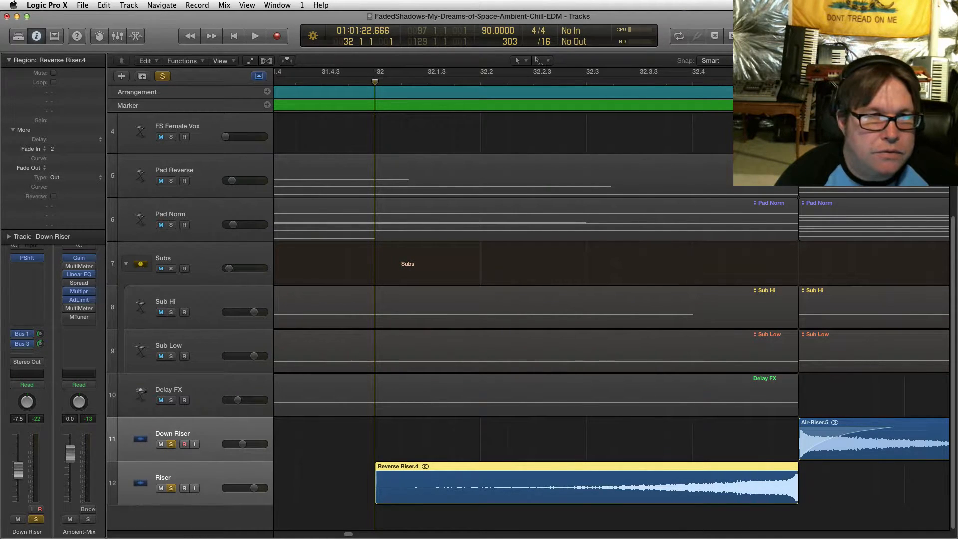
double_click(53, 149)
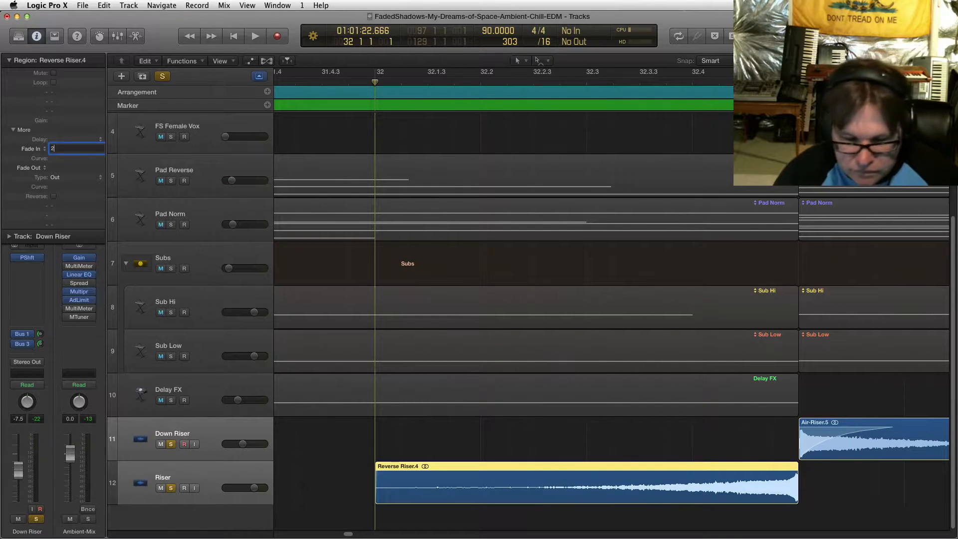
text(250)
key(Tab)
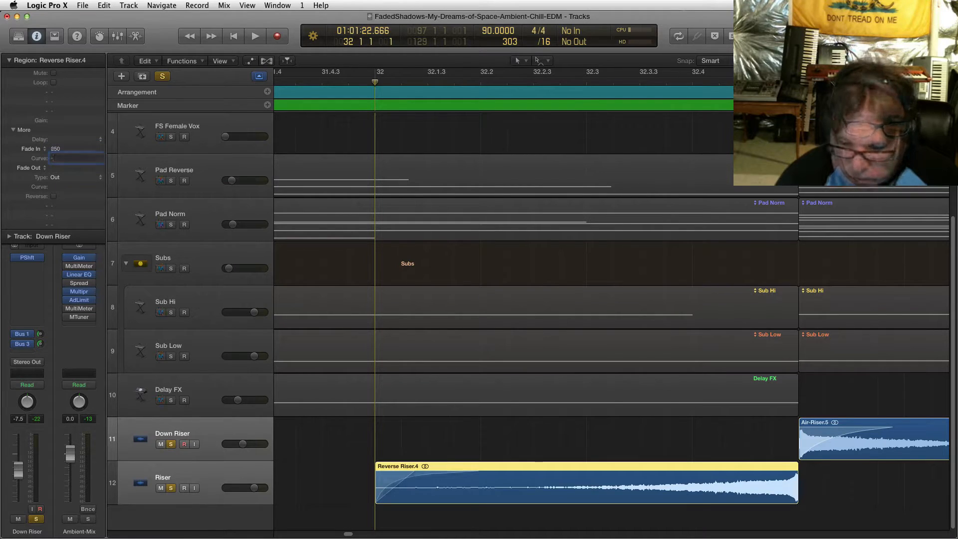
key(Return)
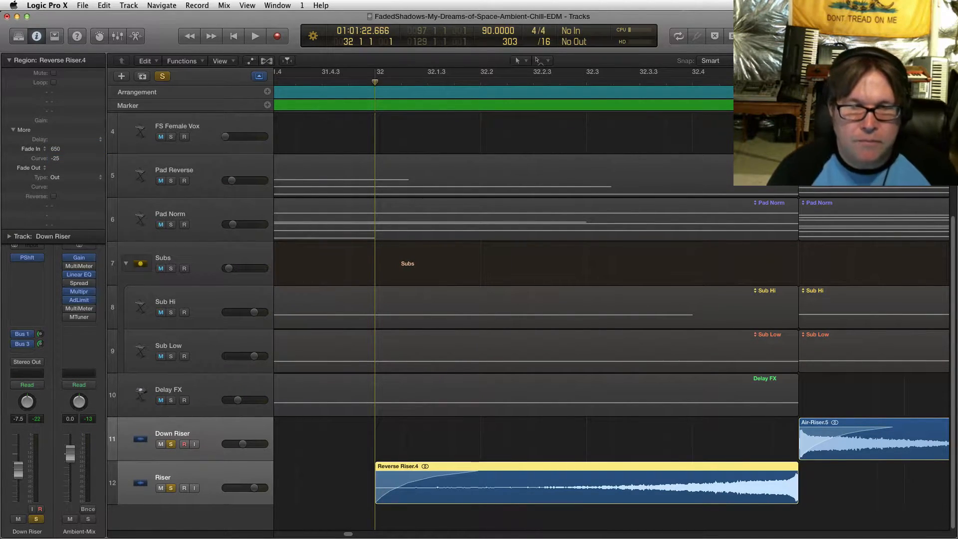
double_click(55, 149)
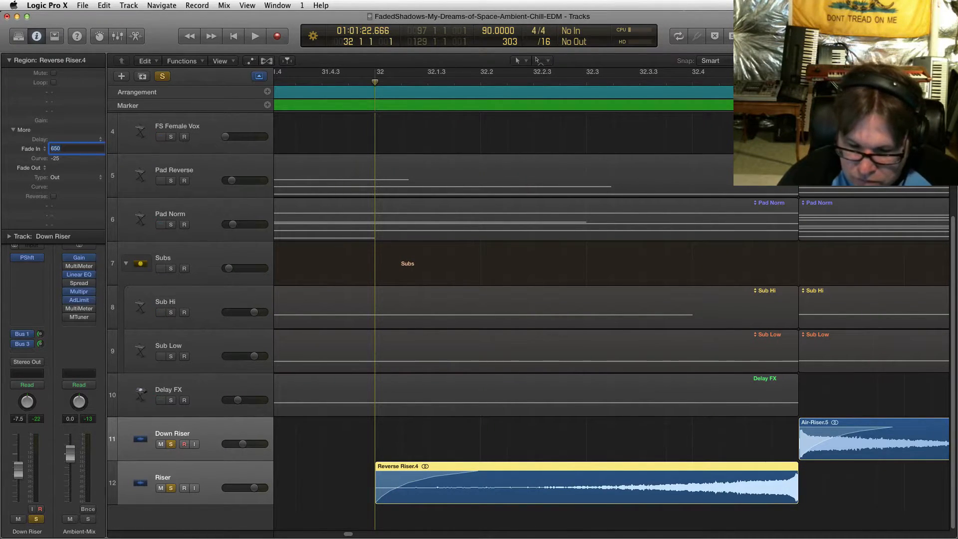
text(1000)
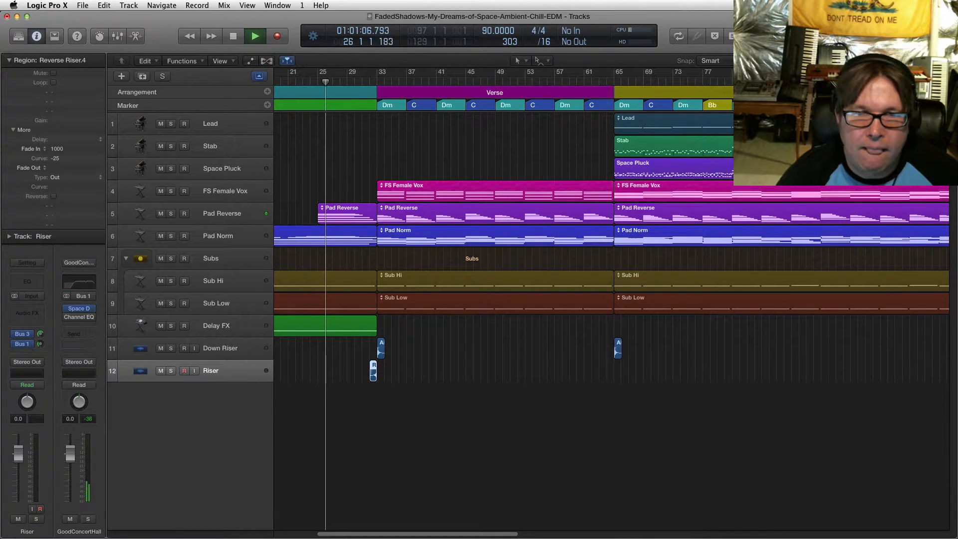
Play the transition into the Verse with automation shown and lower the Riser track's volume to -7.6 dB
key(a)
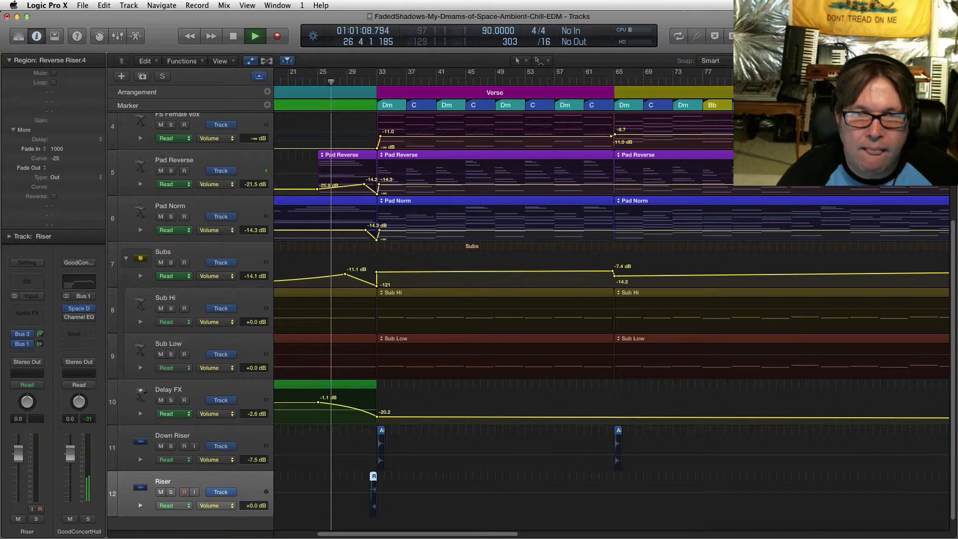
scroll(523, 319, up, 2)
scroll(524, 319, down, 1)
scroll(524, 320, up, 2)
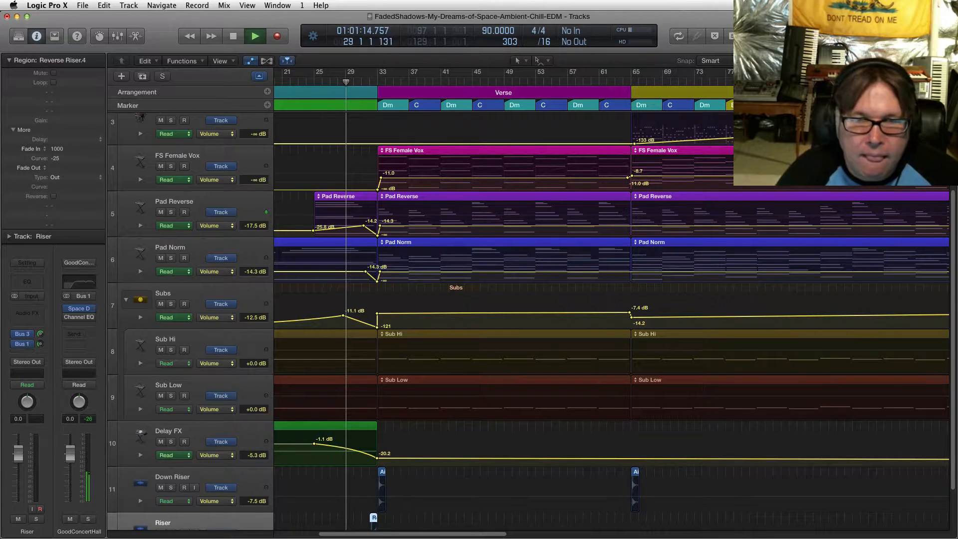
scroll(523, 320, up, 2)
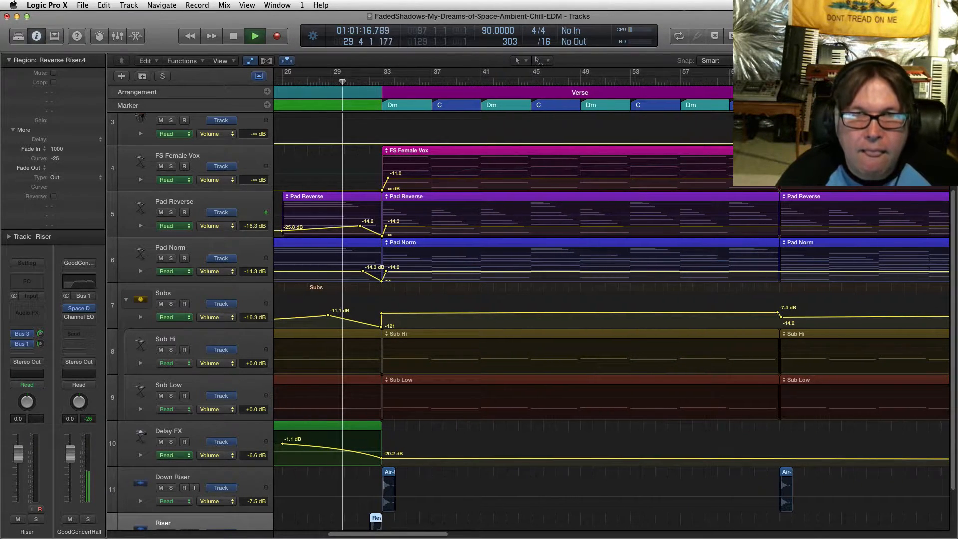
scroll(524, 320, down, 3)
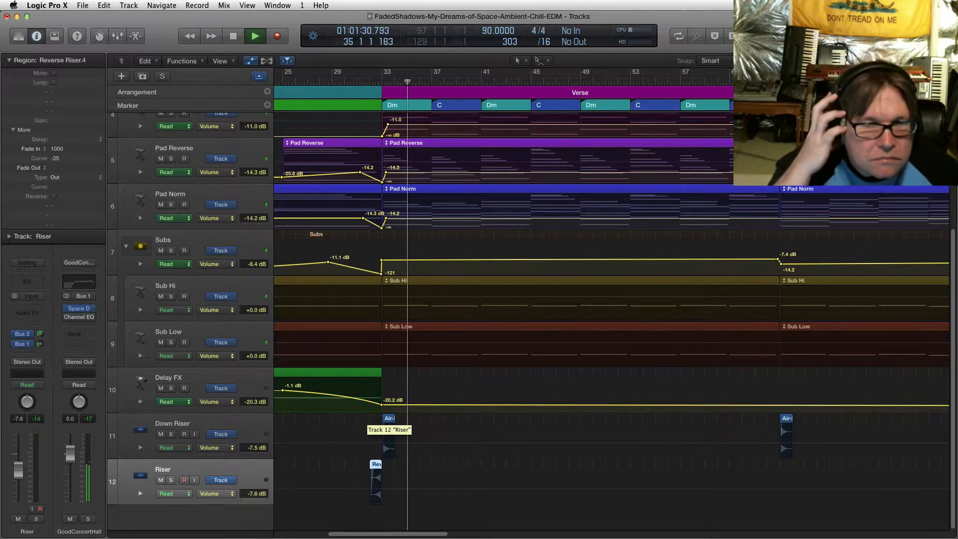
key(space)
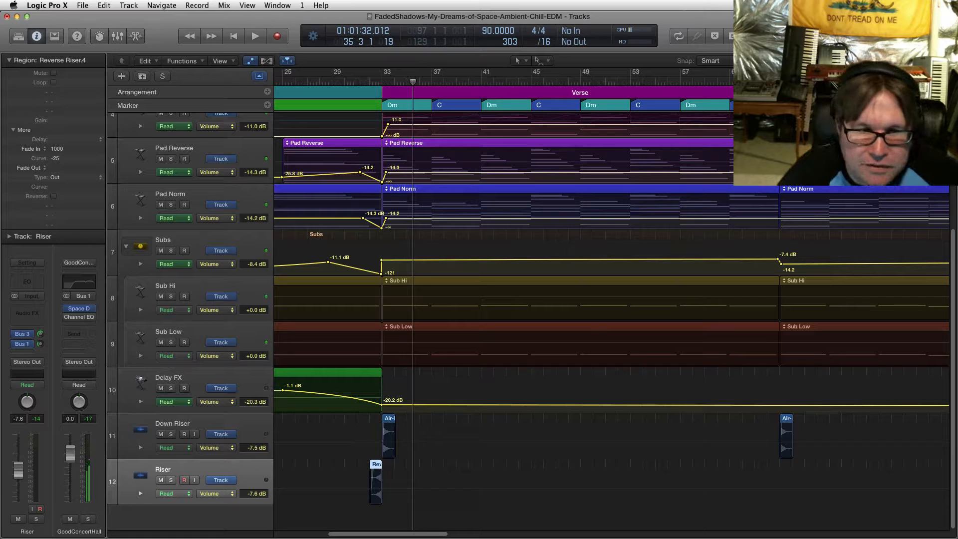
Copy the pitch shifter from the Down Riser channel to the Riser channel in the mixer, and close the mixer
key(super+Right)
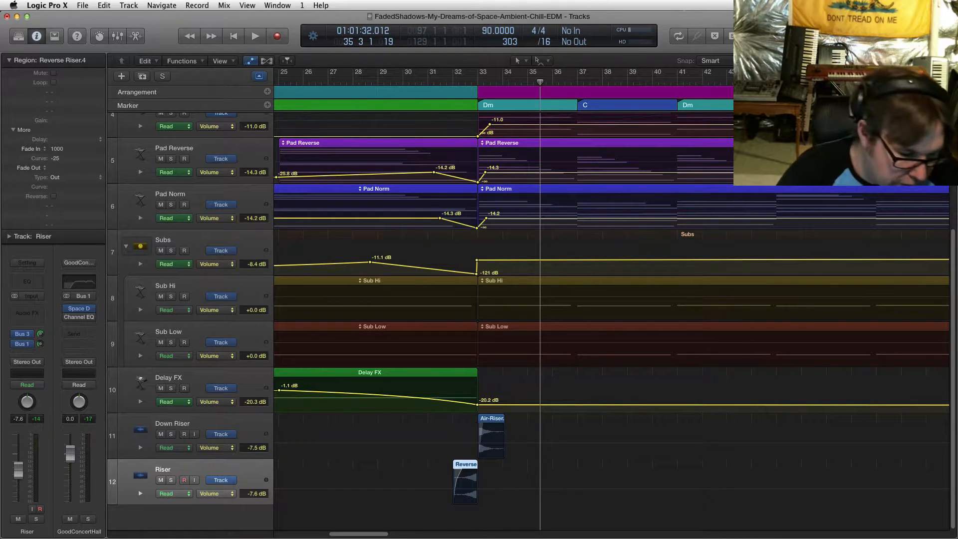
key(x)
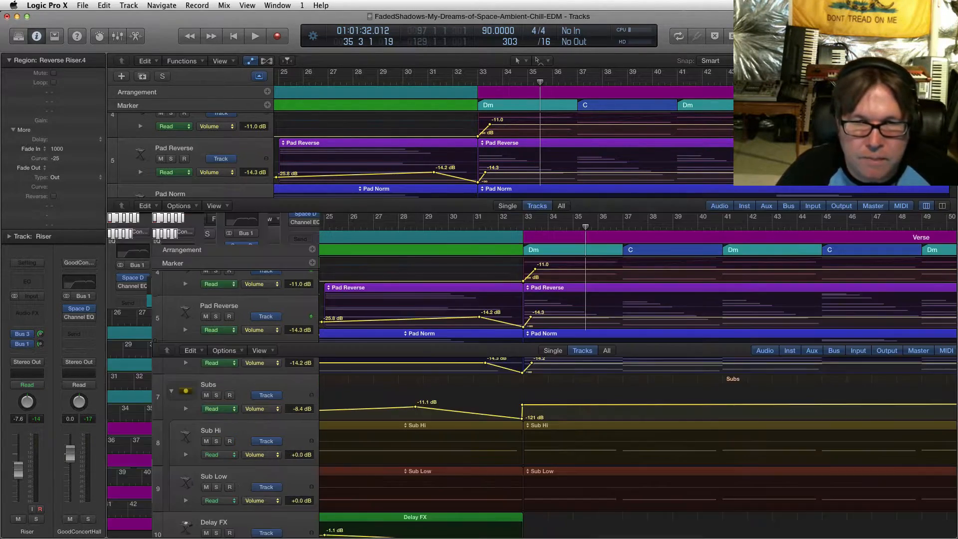
scroll(534, 398, up, 5)
drag(503, 262, 536, 265)
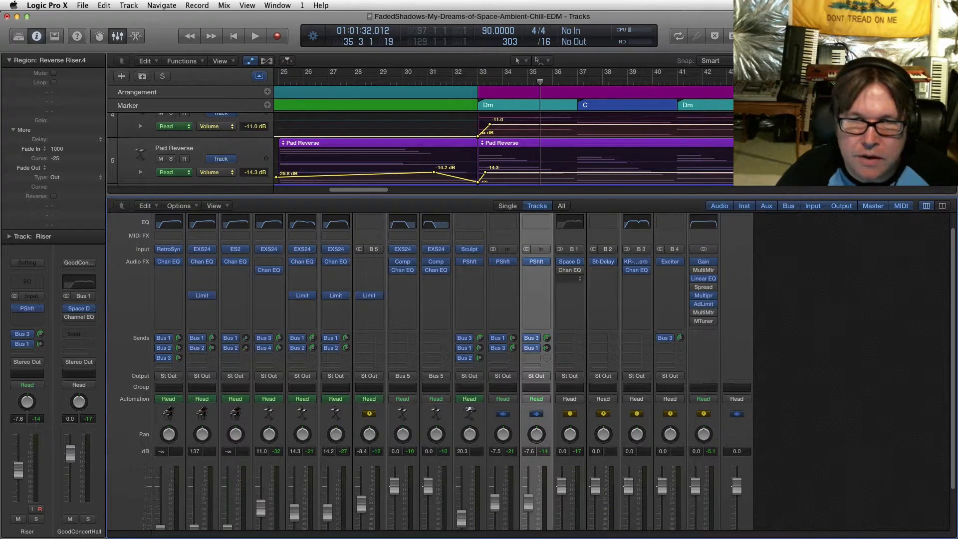
scroll(532, 372, down, 4)
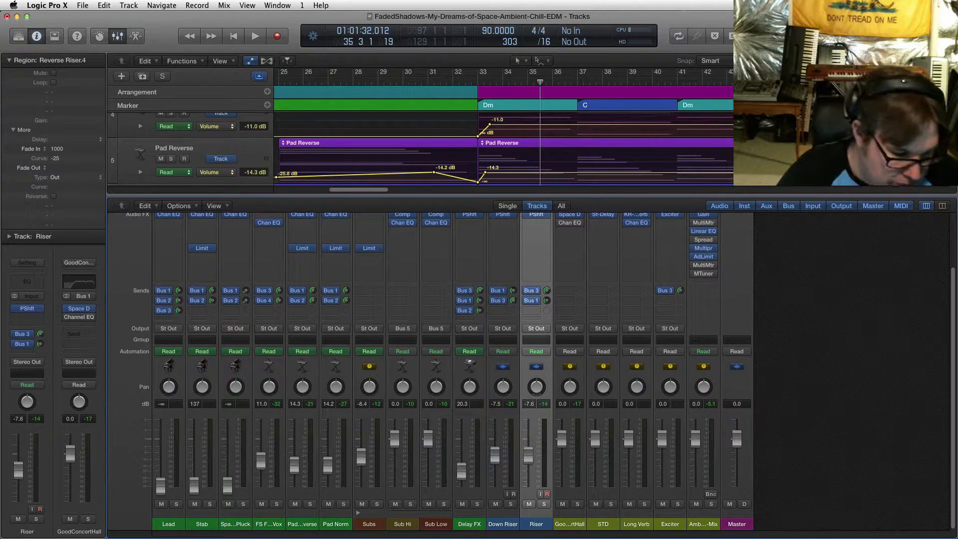
key(x)
Hide the automation and copy the Reverse Riser region to just before the Chorus and the later section changes
click(172, 423)
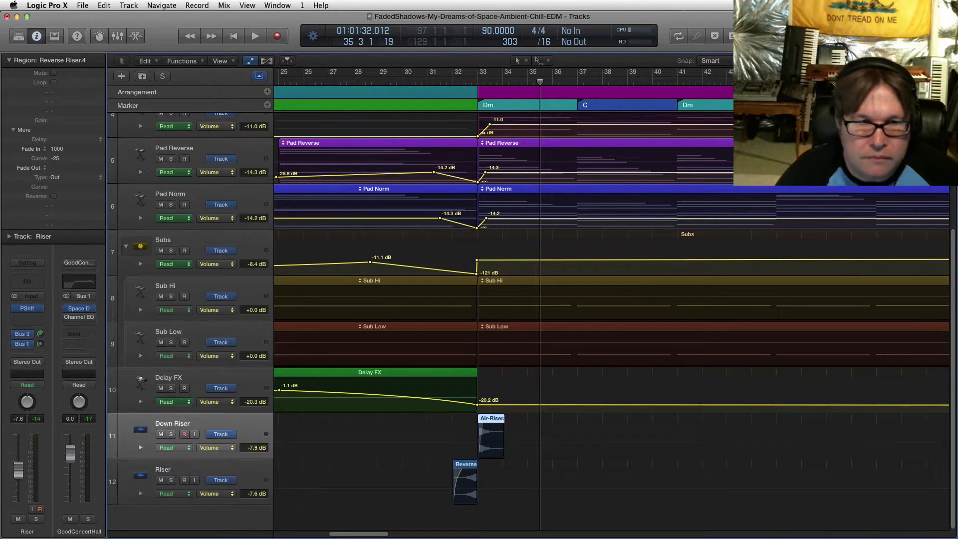
scroll(531, 320, up, 4)
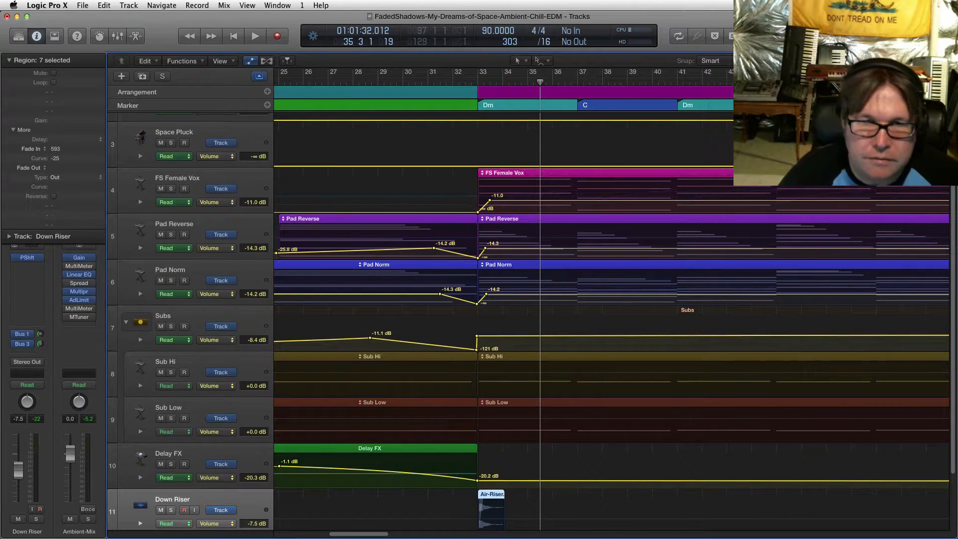
scroll(531, 320, down, 4)
key(super+Up)
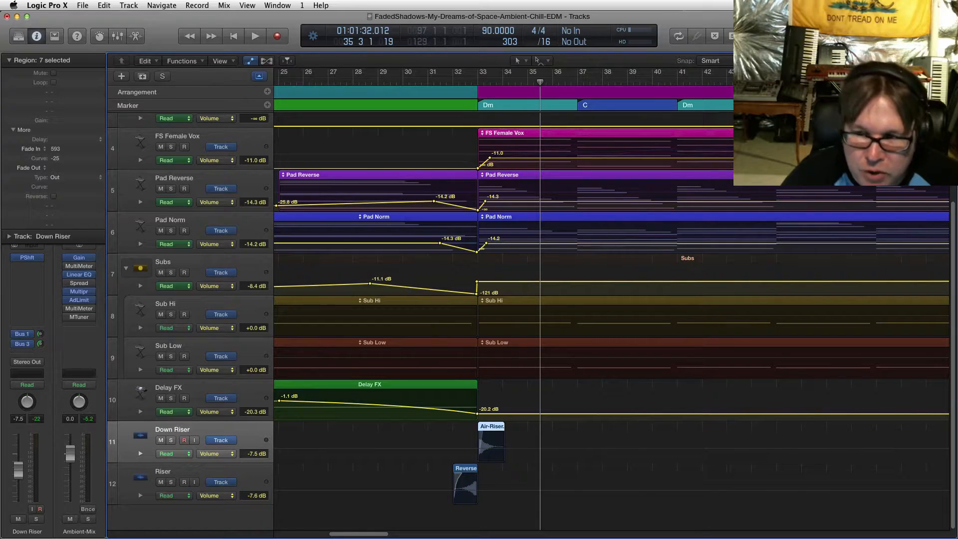
scroll(531, 320, up, 6)
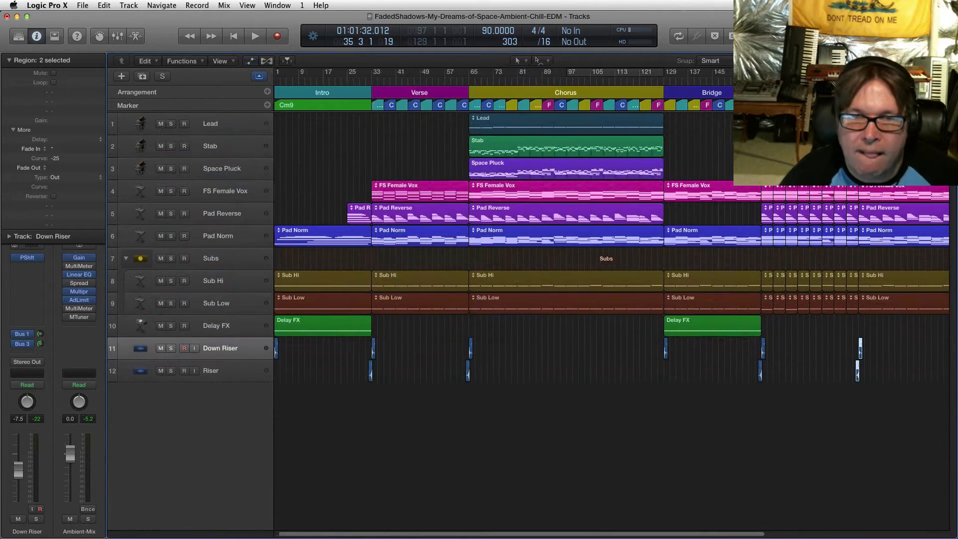
scroll(611, 321, up, 4)
scroll(612, 321, left, 8)
scroll(612, 320, down, 3)
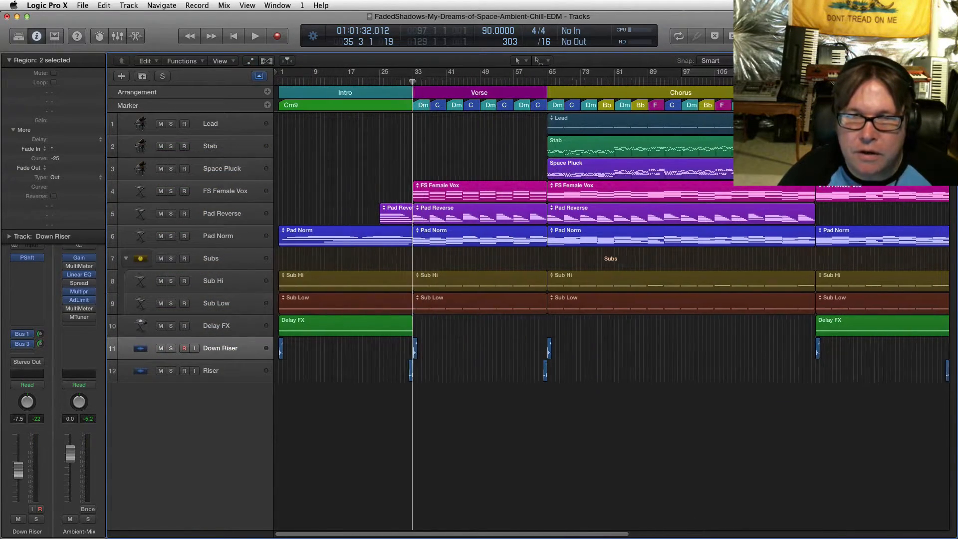
Go through the tracks one by one, from Riser and Down Riser up to Lead, to review their regions
scroll(611, 321, up, 4)
scroll(611, 321, left, 12)
click(220, 371)
click(220, 348)
click(219, 371)
click(220, 348)
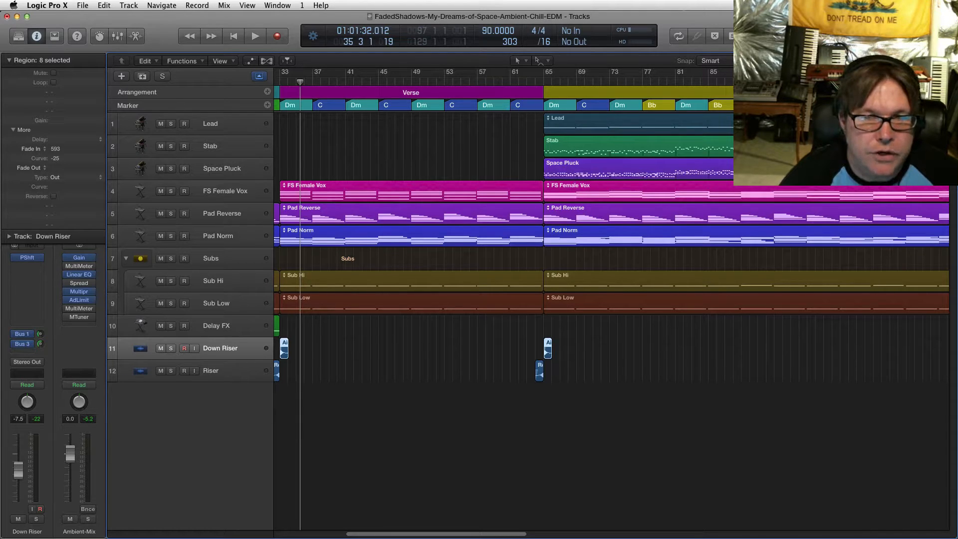
click(216, 325)
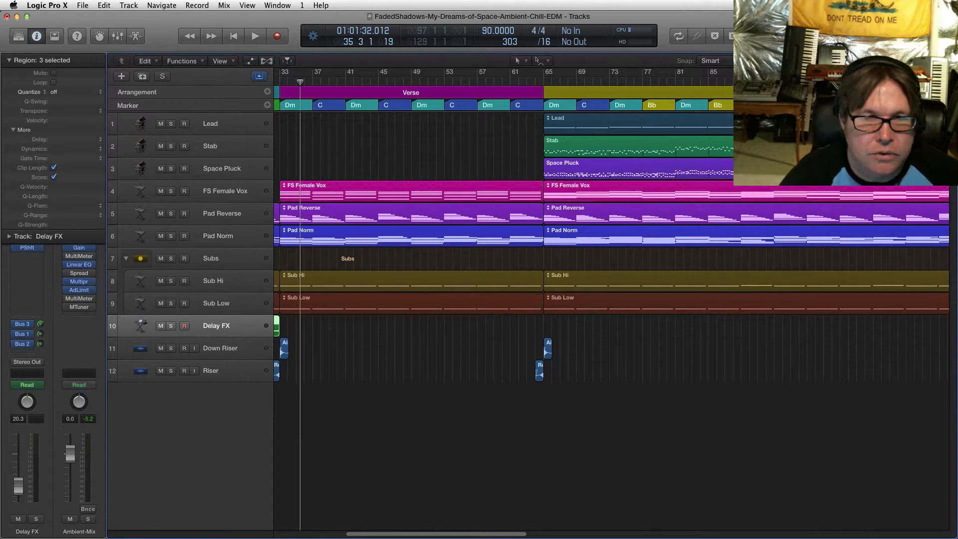
click(218, 236)
click(222, 213)
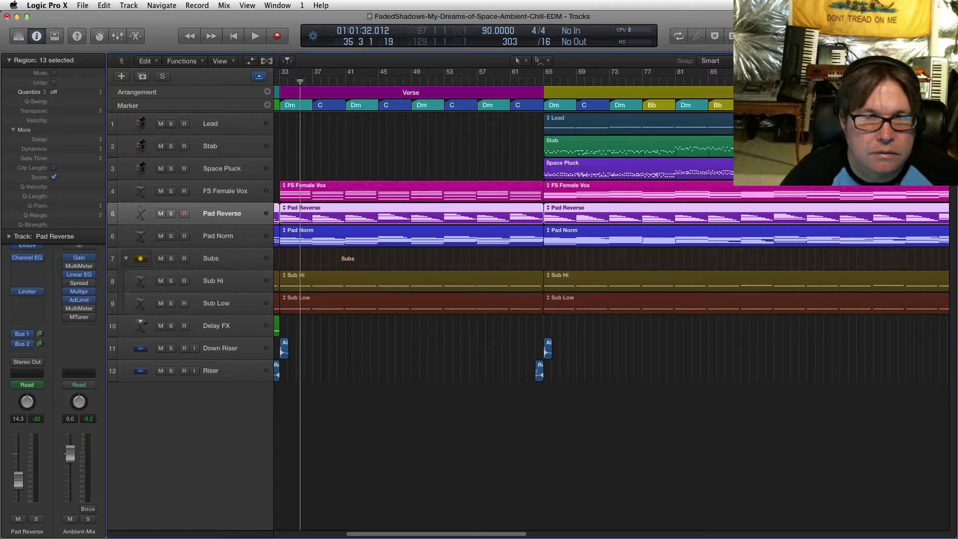
click(225, 191)
click(222, 169)
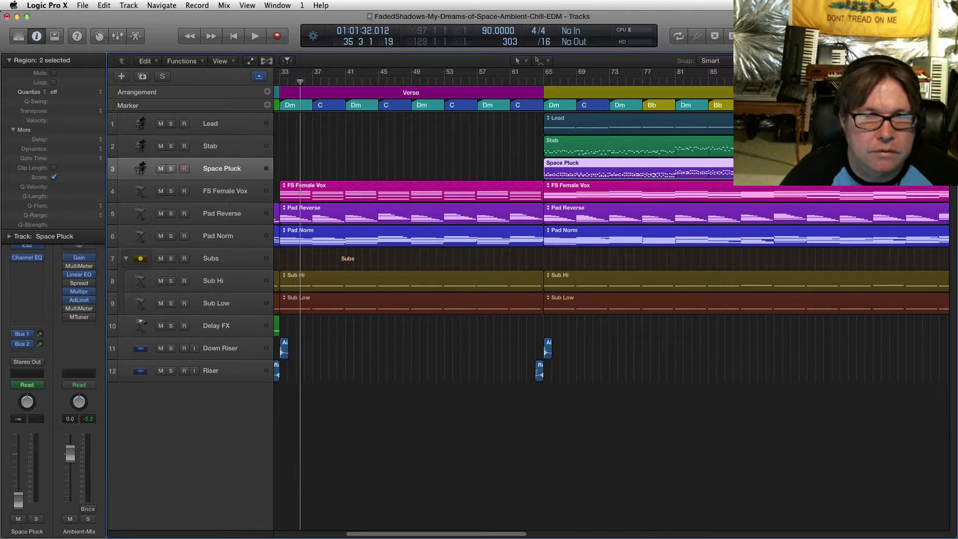
click(210, 146)
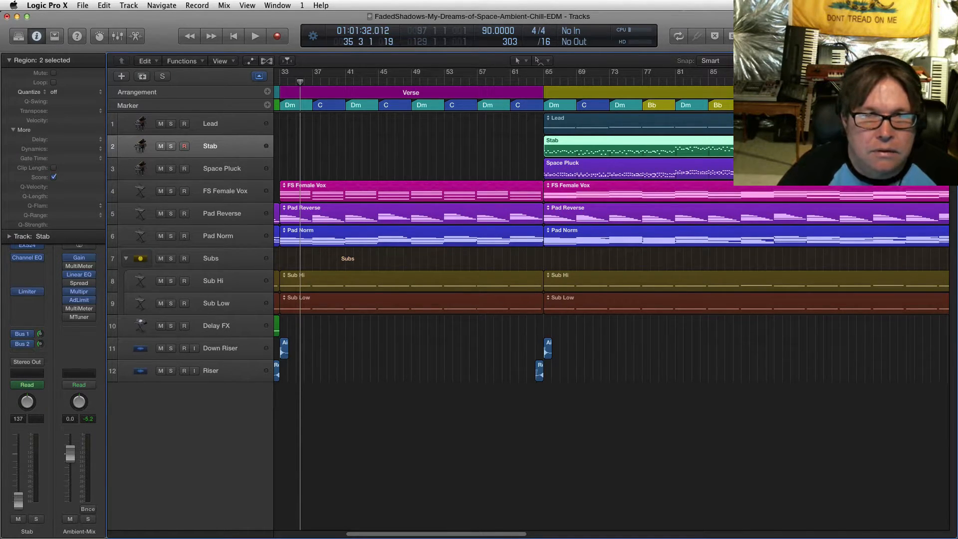
click(210, 124)
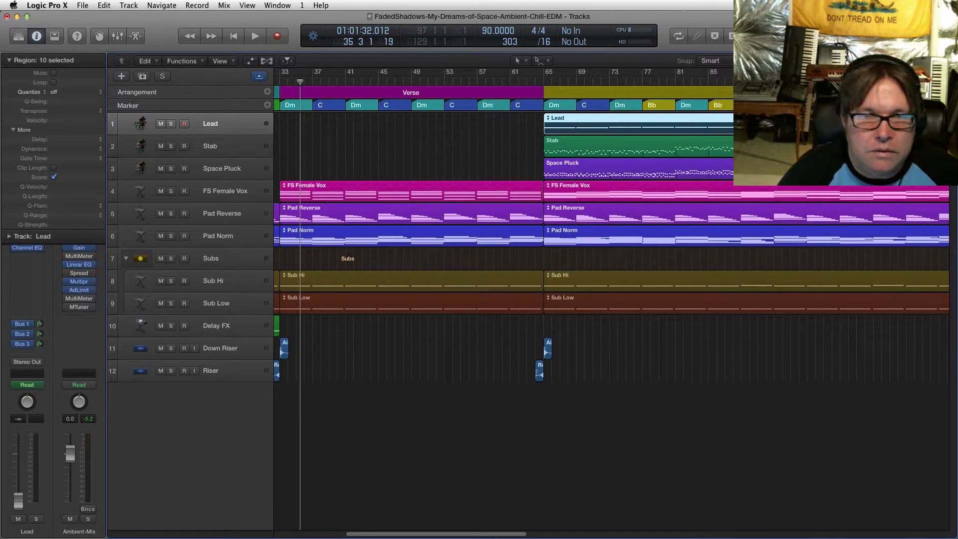
Locate the Intro's sub bass regions, select the Sub Hi track, and collapse the region inspector
key(super+Right)
scroll(611, 299, left, 10)
scroll(611, 299, left, 5)
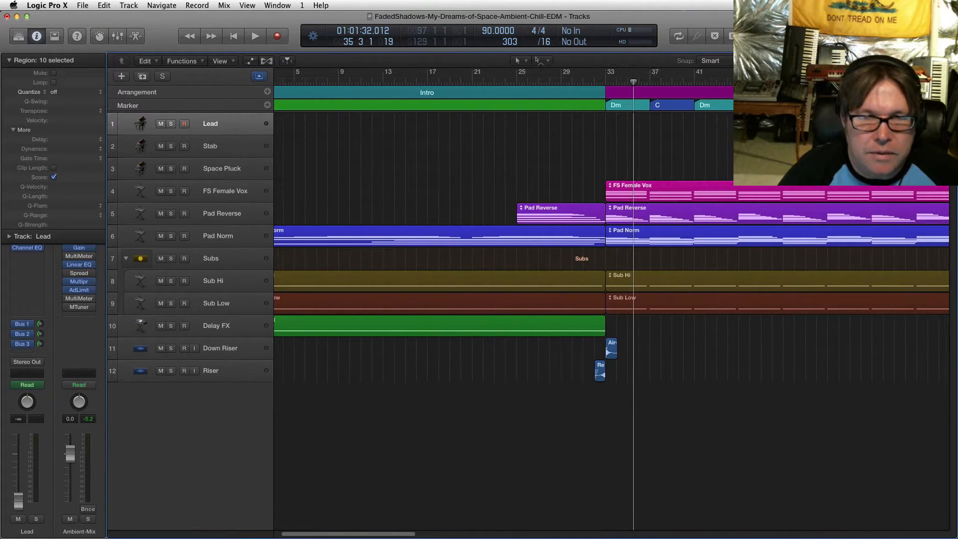
drag(301, 263, 367, 299)
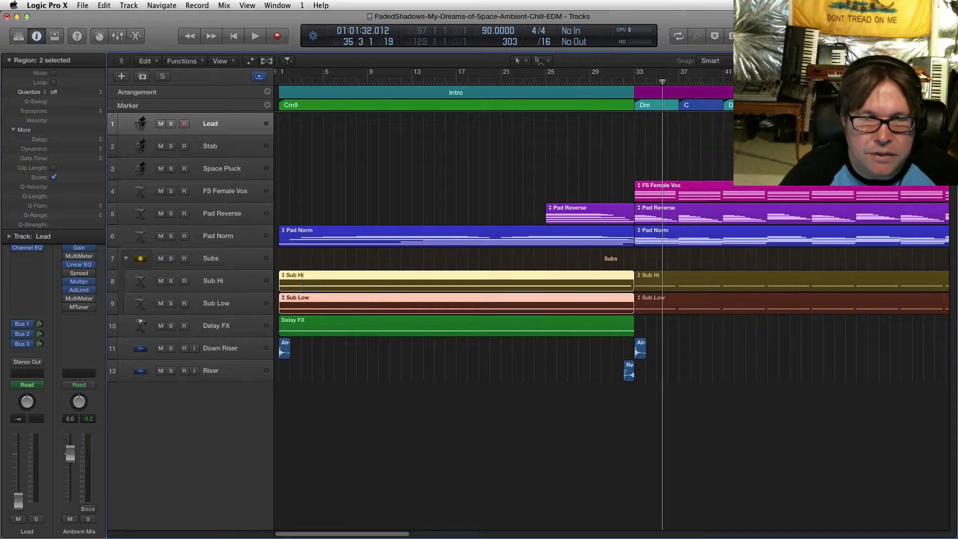
key(super+Left)
click(220, 280)
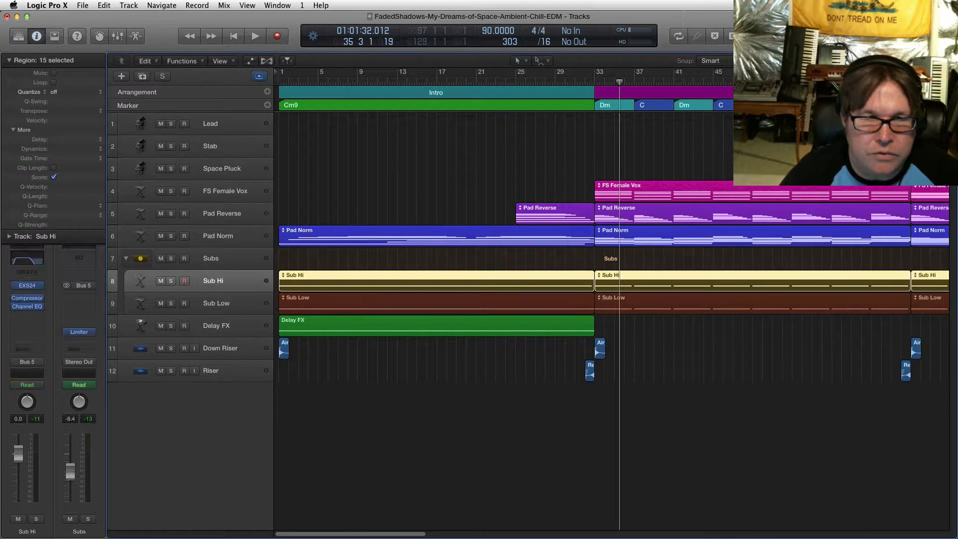
click(9, 60)
click(379, 428)
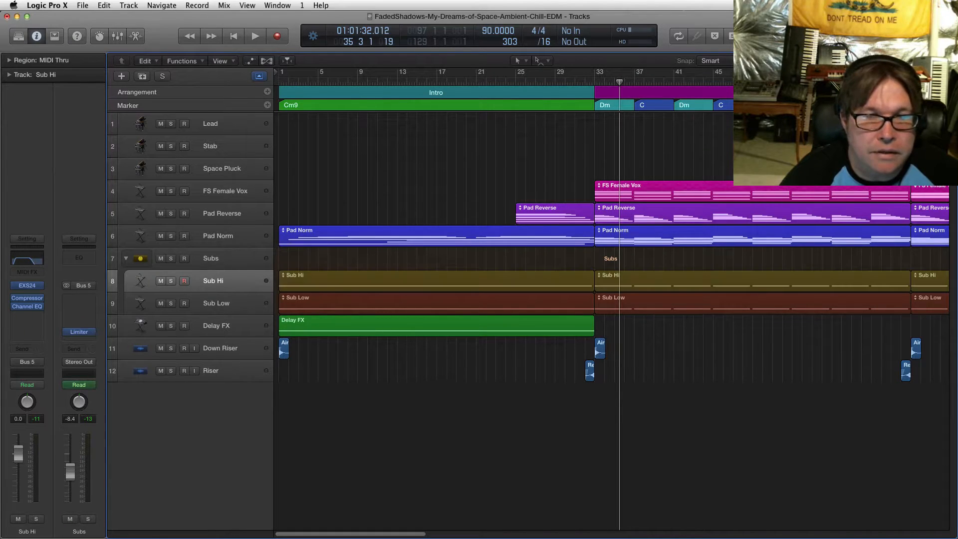
Select the Sub Low region in the Intro and open it in the Piano Roll
click(379, 303)
click(220, 303)
click(220, 281)
click(379, 304)
click(220, 304)
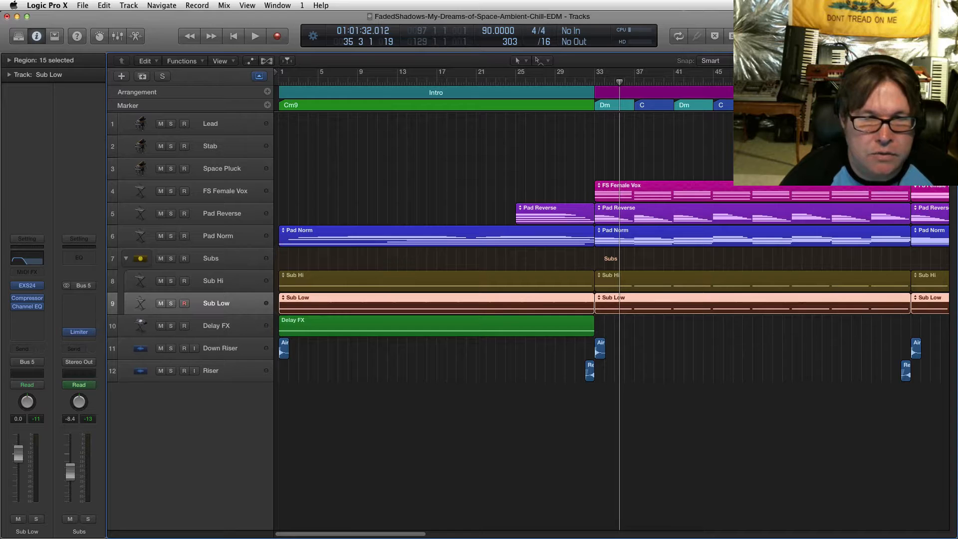
click(379, 429)
click(379, 303)
key(super+Left)
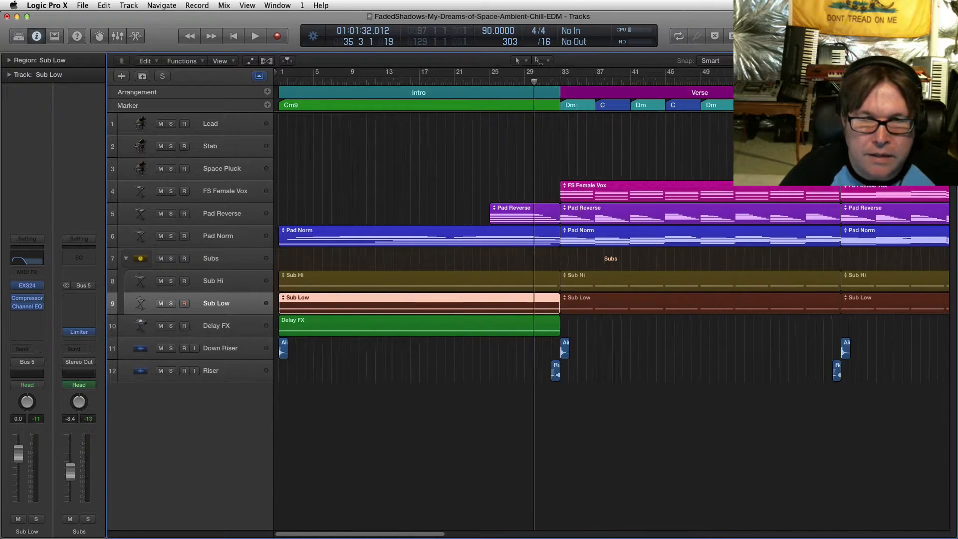
key(super+Left)
key(super+Left)
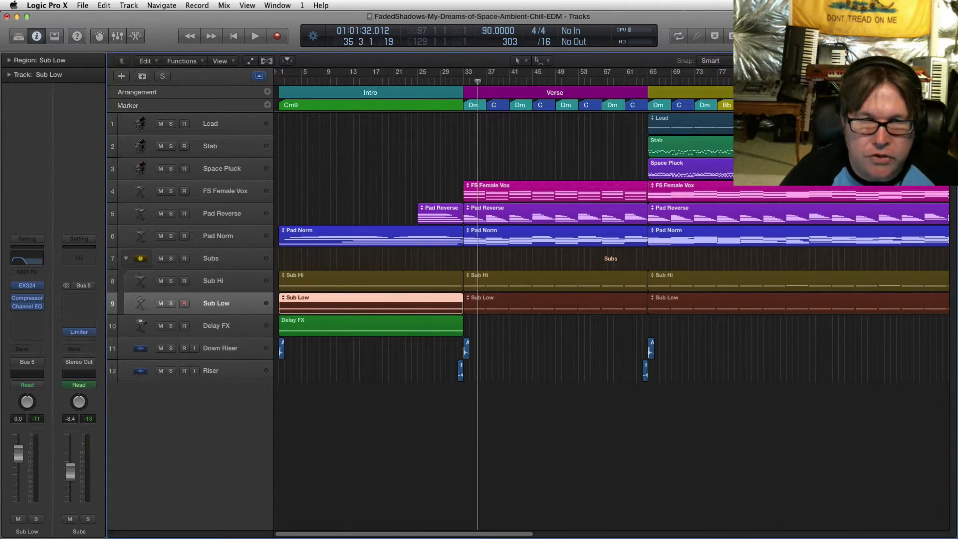
key(p)
key(super+Left)
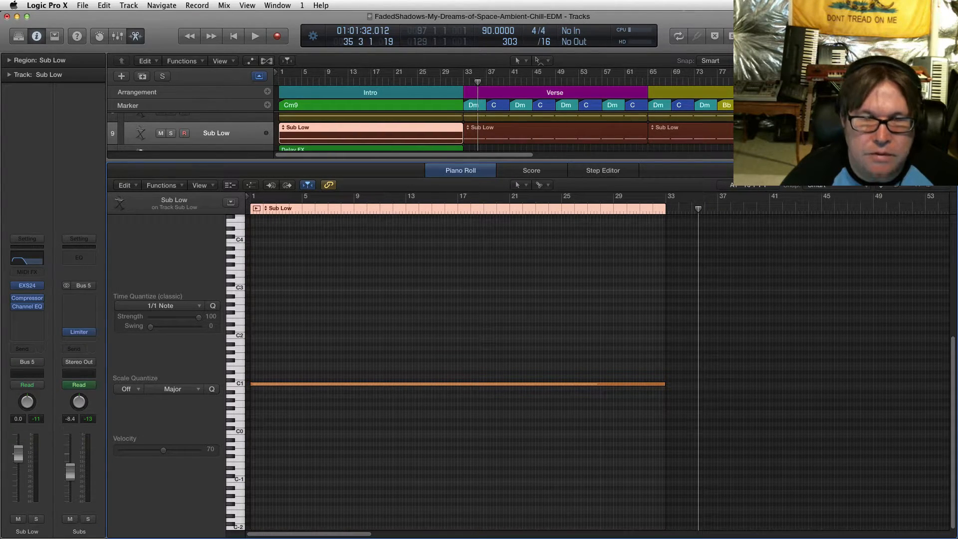
Place the playhead at bar 15, examine the Sub Low track's EXS24 sampler settings, and close the plug-in
click(432, 209)
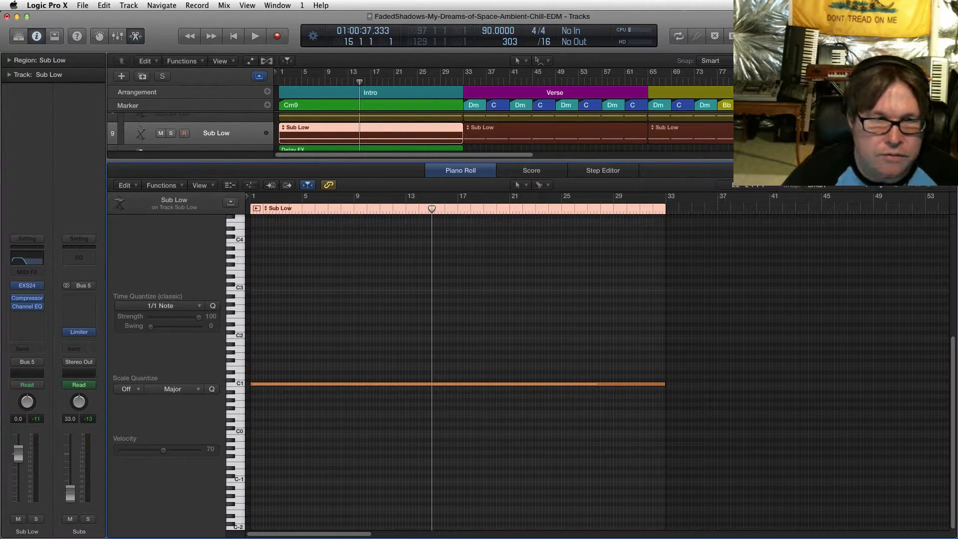
click(27, 285)
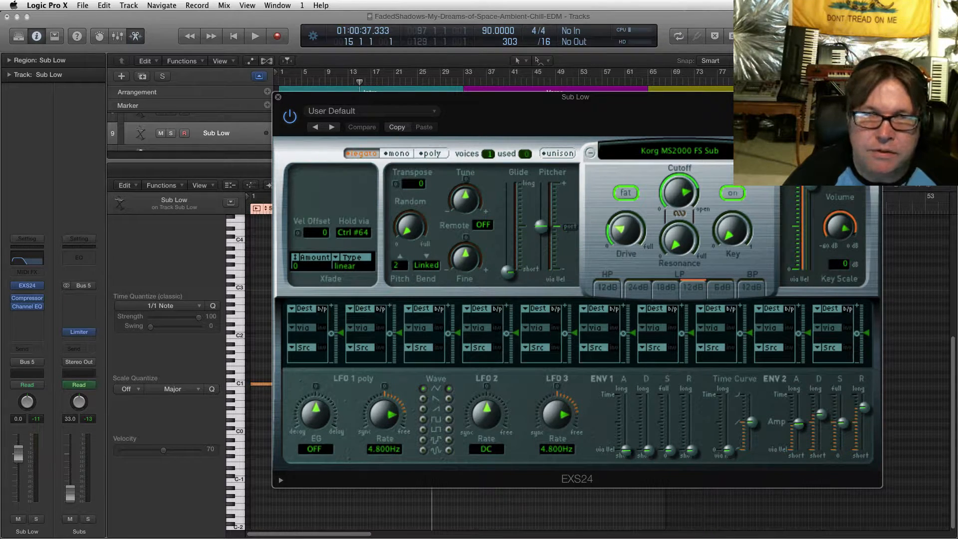
drag(778, 99, 811, 111)
click(311, 109)
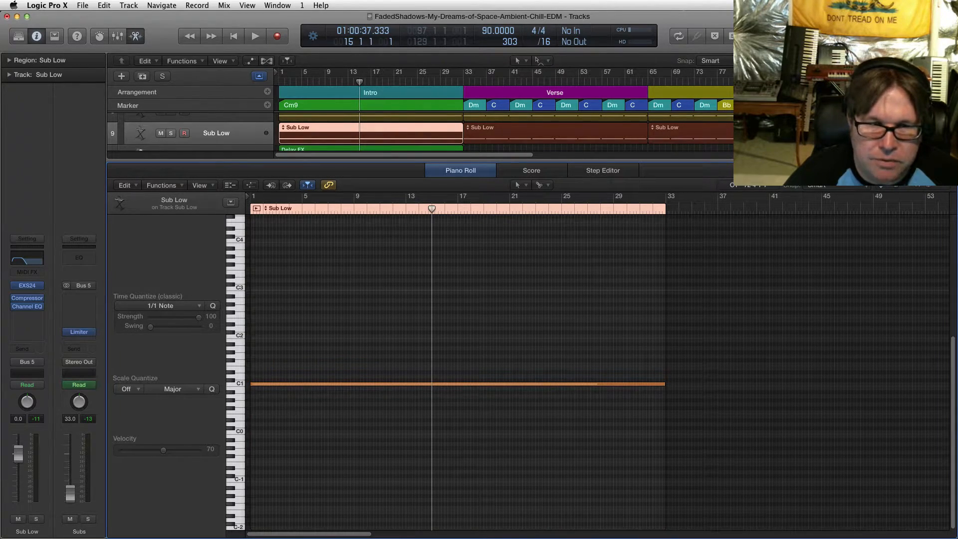
Audition the Intro's long Sub Low note and the Verse's Sub Low note at bar 45, with the playhead at bar 46
click(399, 384)
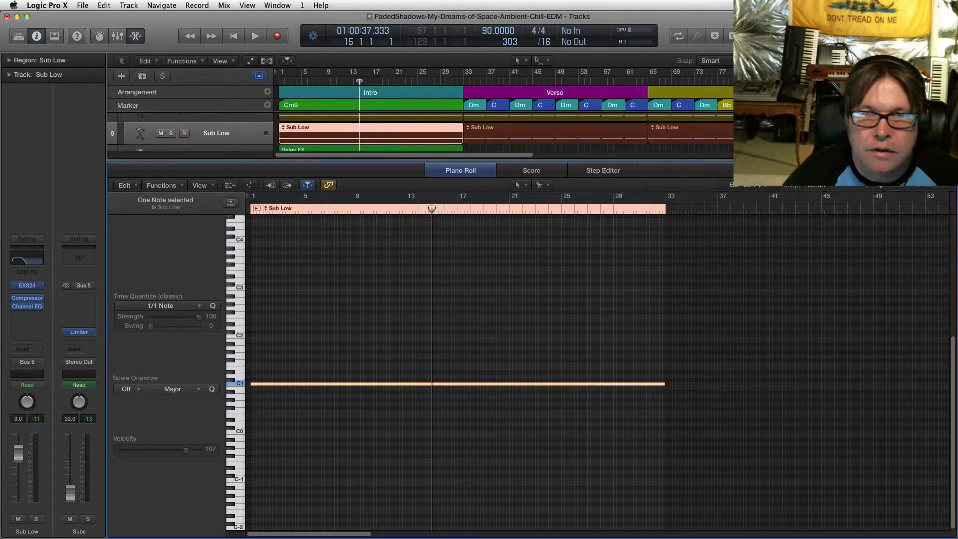
click(538, 81)
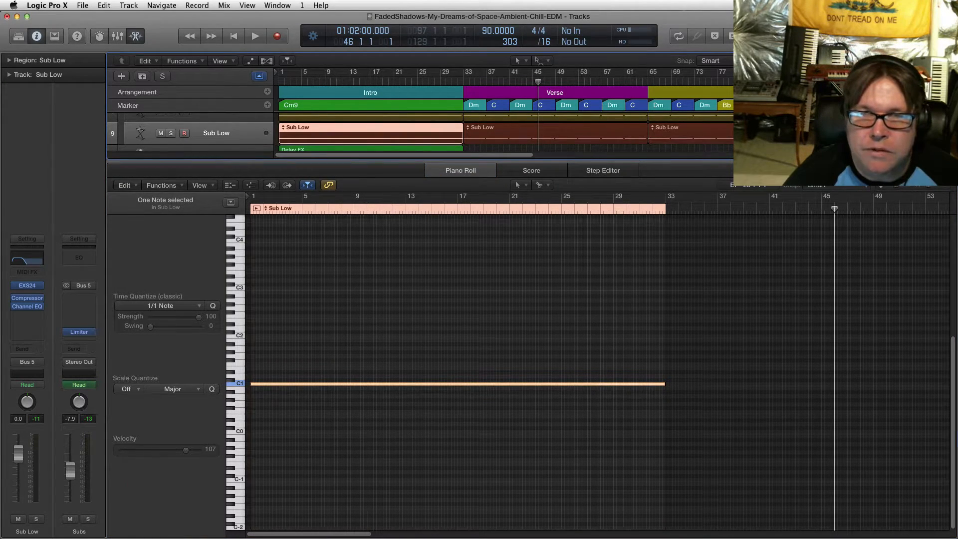
click(539, 132)
click(459, 368)
click(433, 384)
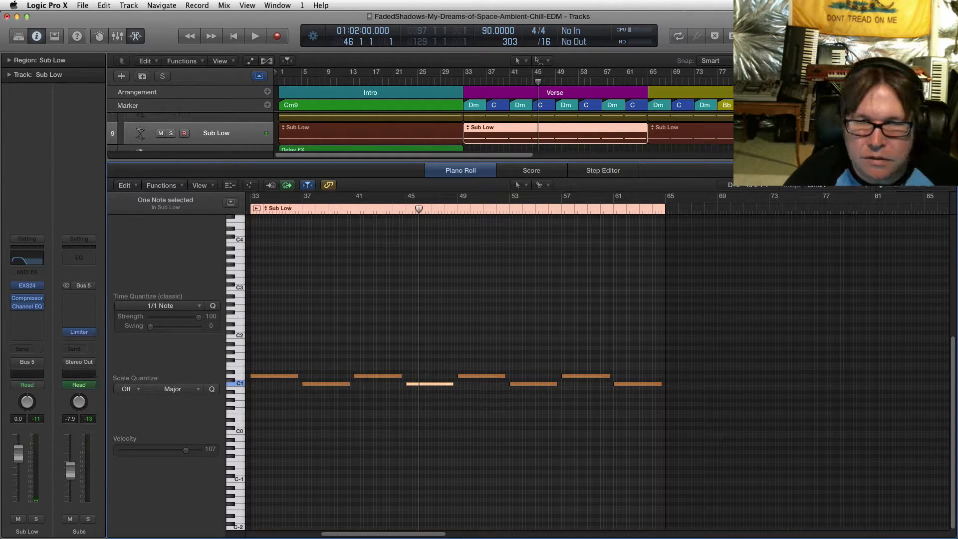
scroll(398, 223, right, 5)
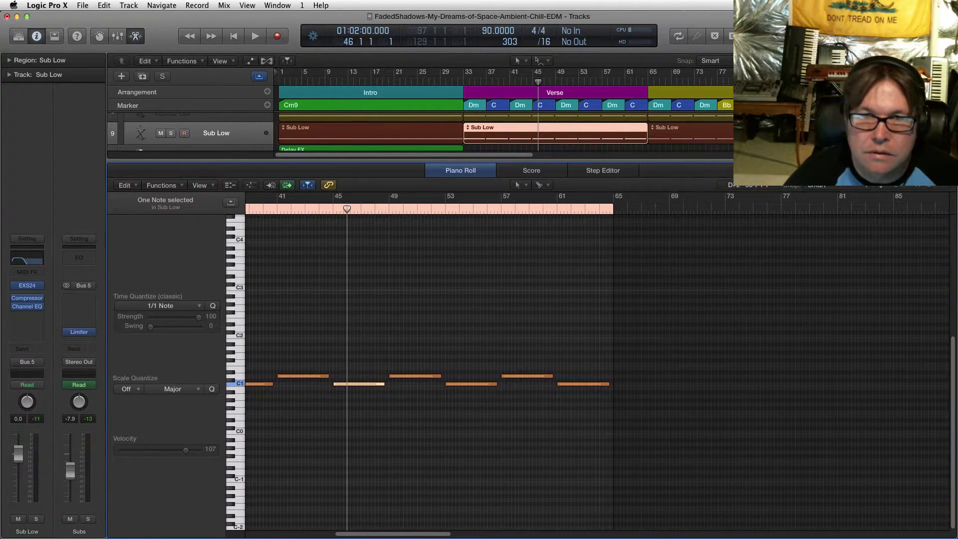
scroll(597, 359, left, 5)
scroll(597, 371, up, 5)
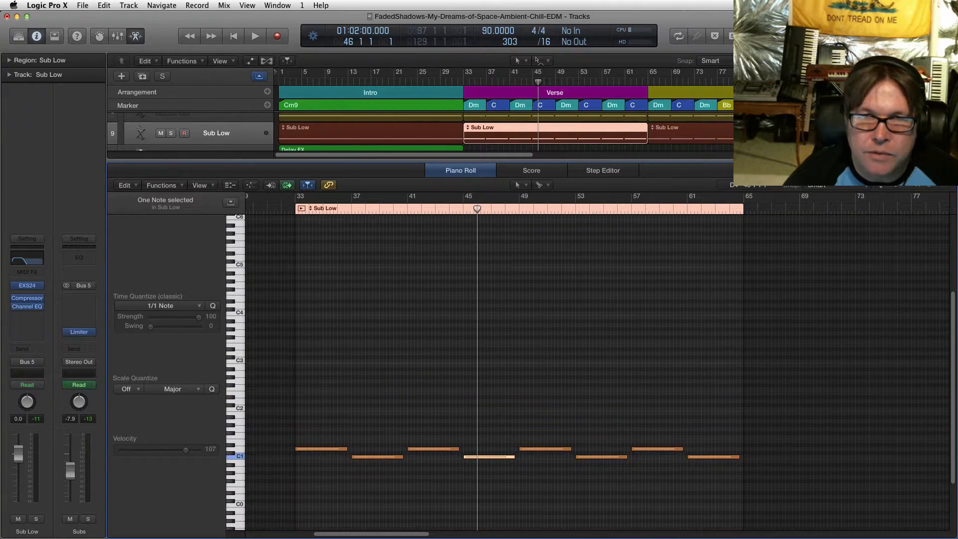
Show the Verse's Sub Hi region in the Piano Roll and audition its C2 note at bar 45
click(555, 120)
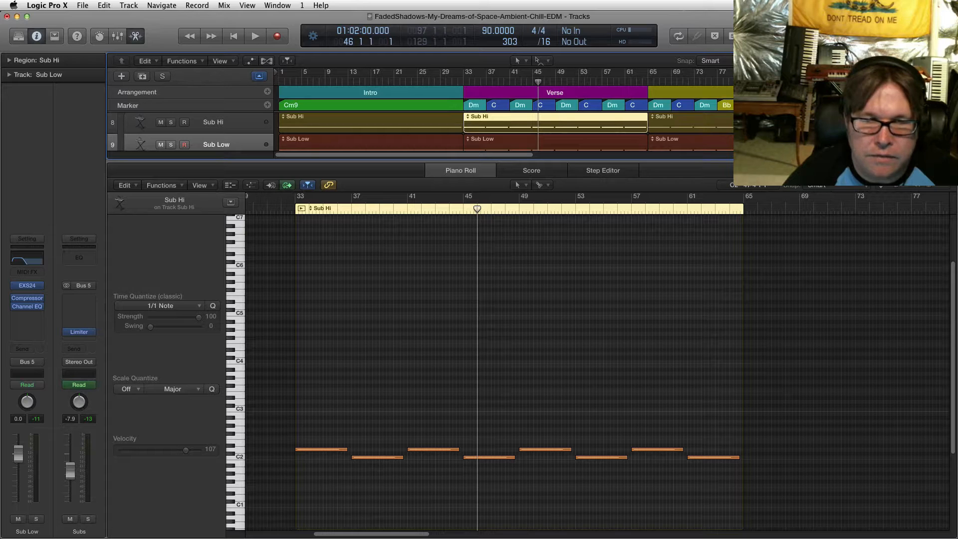
mouse_move(493, 457)
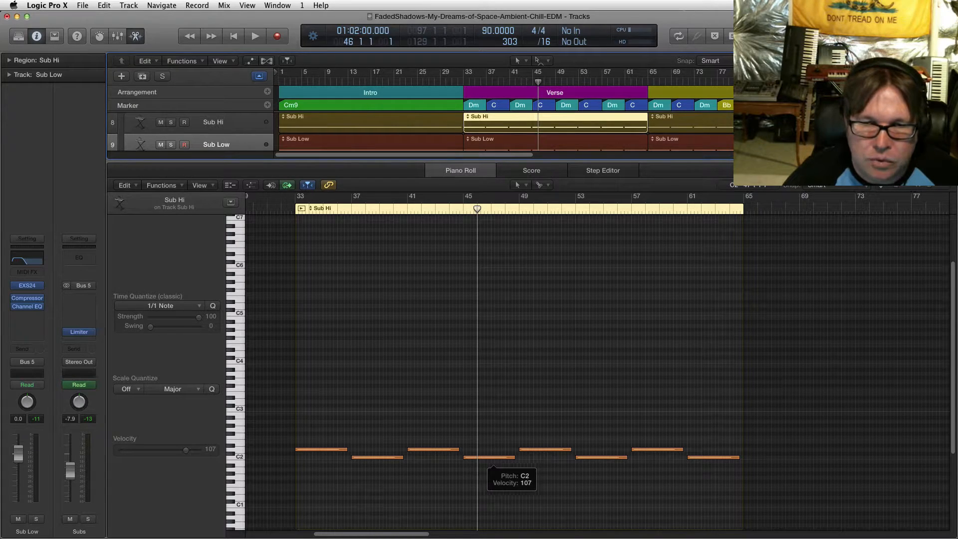
click(494, 457)
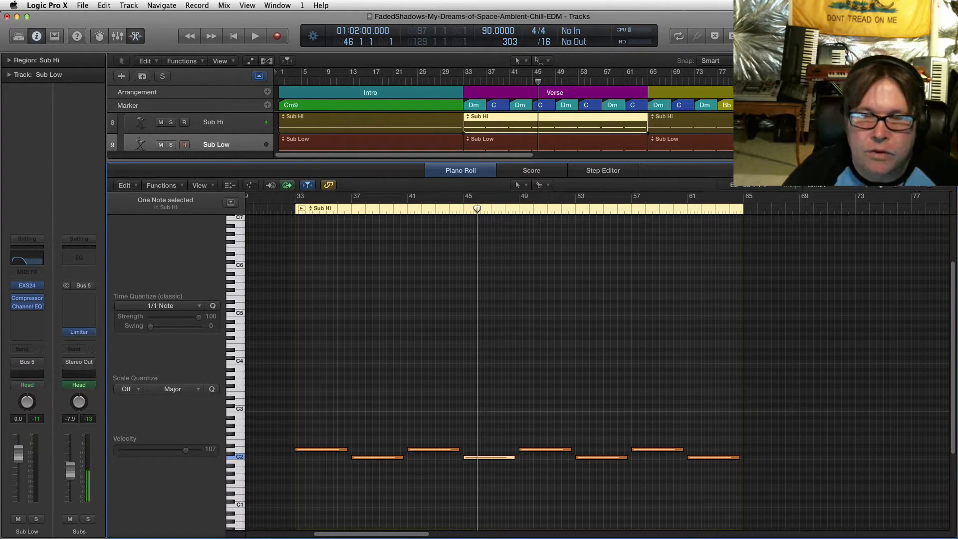
scroll(499, 132, up, 1)
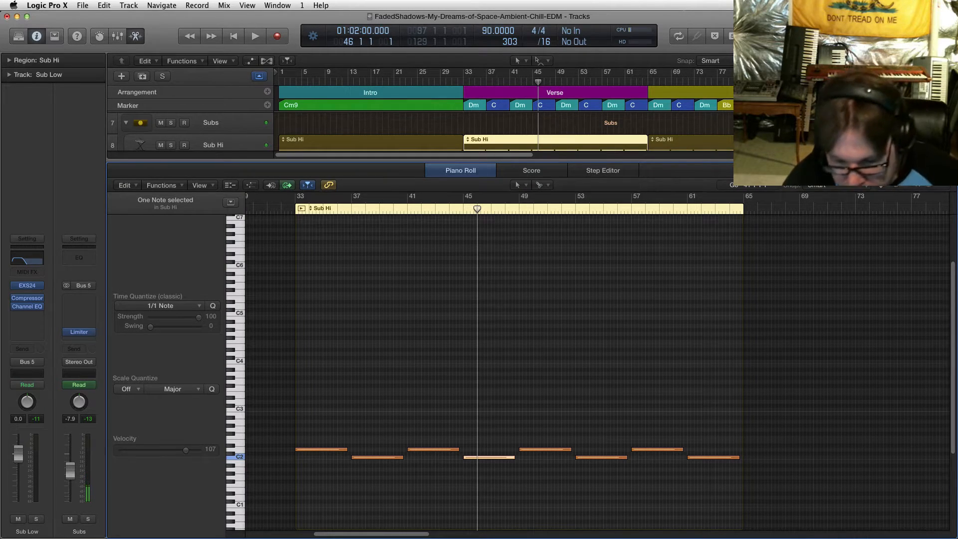
Close the editor and mute the FS Female Vox, Pad Reverse and Pad Norm regions in the Verse
key(e)
drag(497, 145, 574, 232)
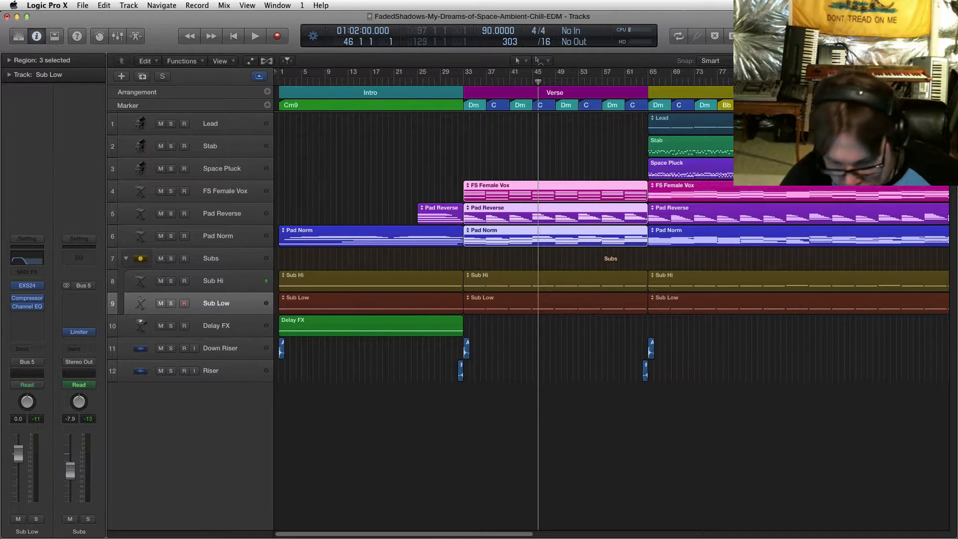
key(ctrl+m)
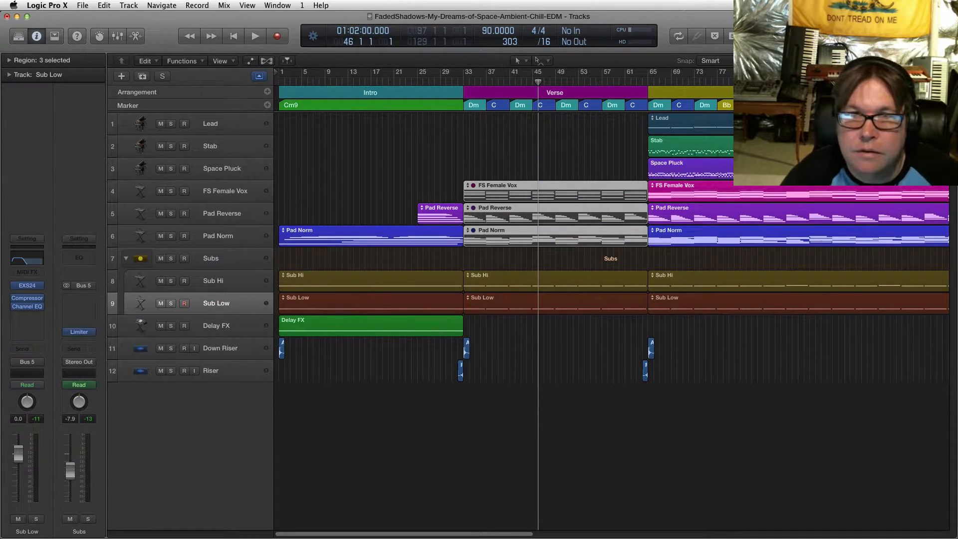
Set a cycle range from bar 45 to 57, play the subs within it, and show the track automation
drag(536, 75, 601, 75)
key(space)
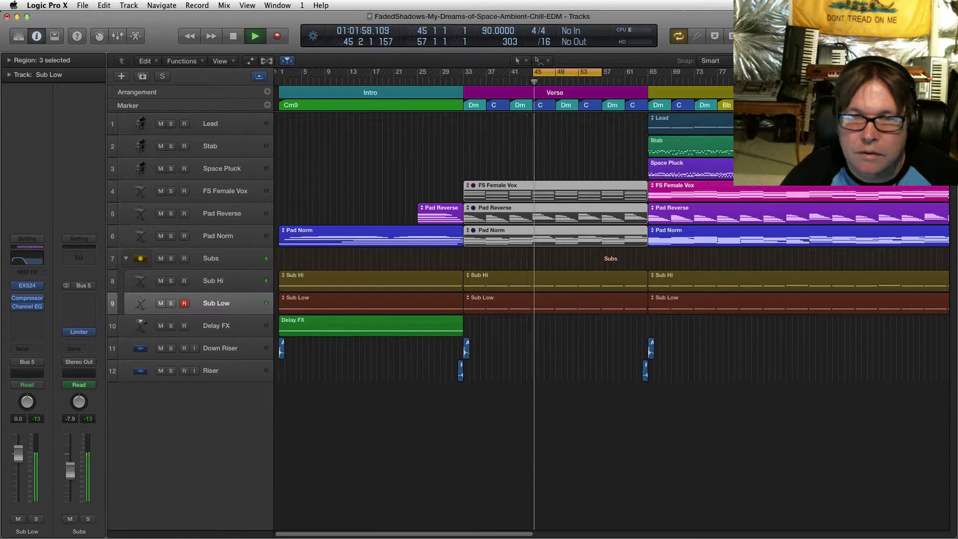
key(super+Right)
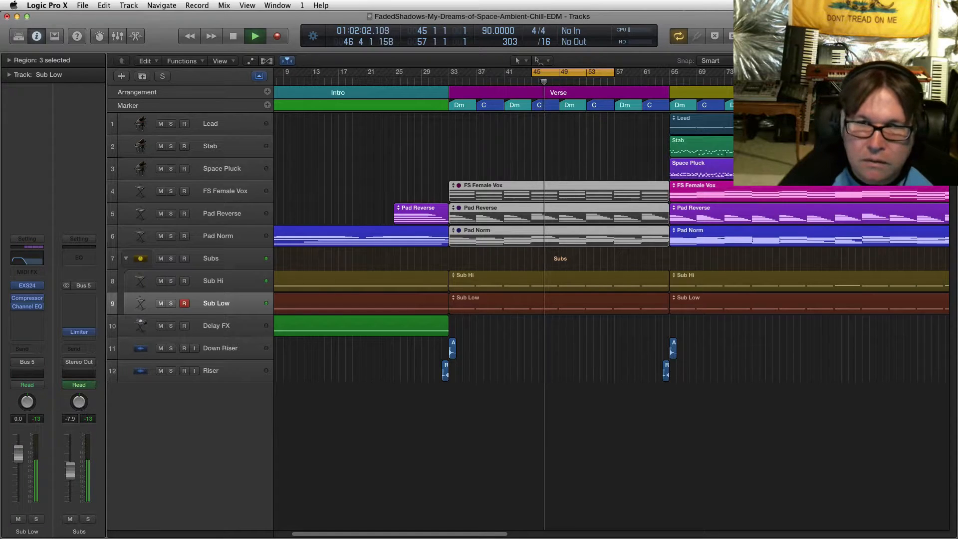
key(super+Right)
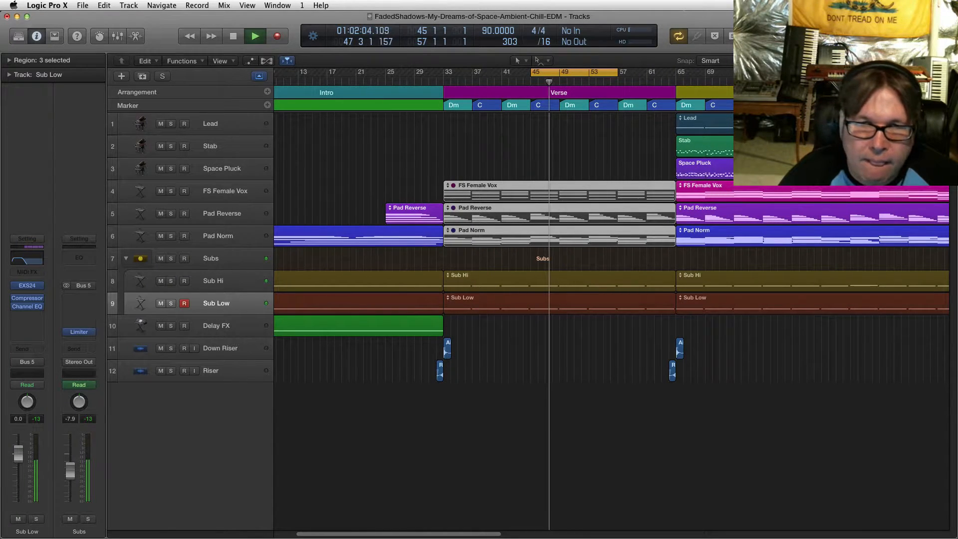
key(super+Down)
key(a)
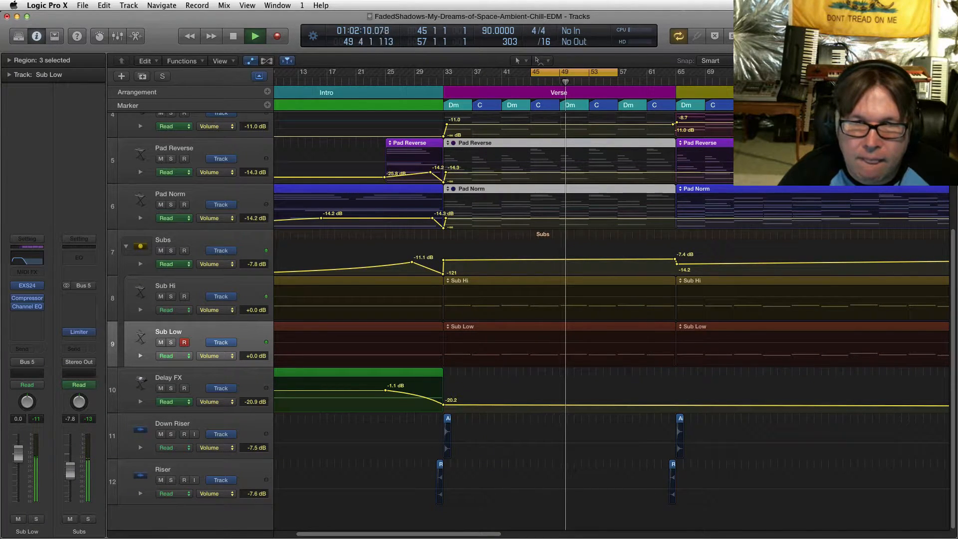
key(space)
Mute the Sub Hi region in the Verse
click(558, 272)
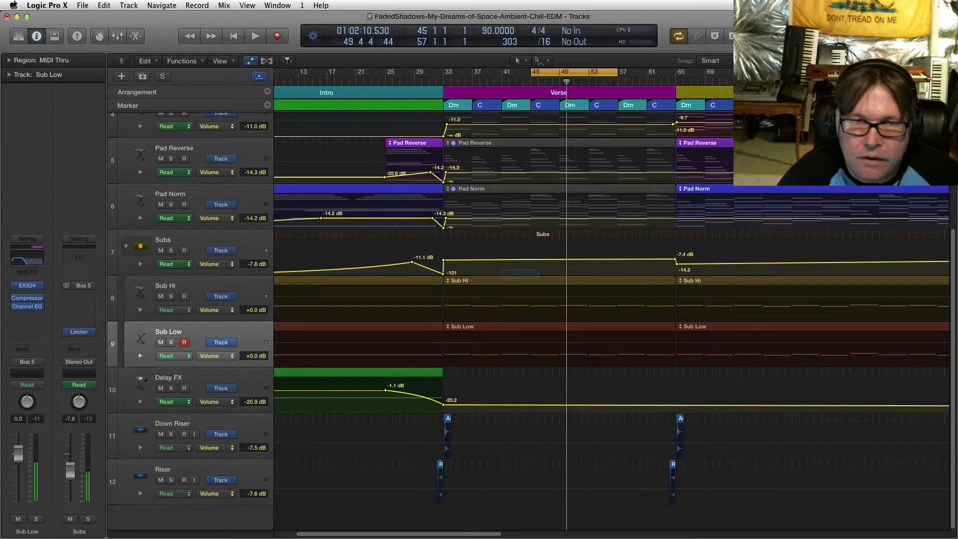
click(520, 280)
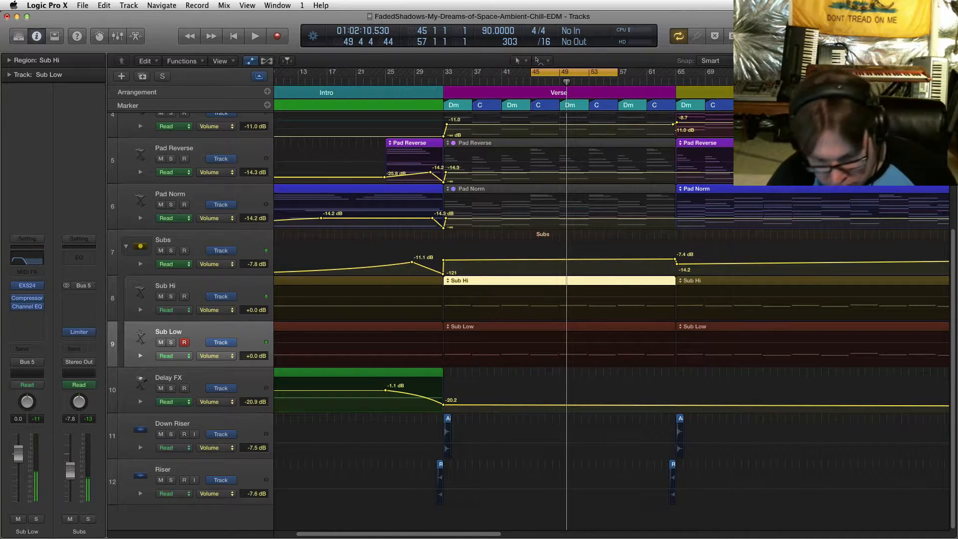
key(ctrl+m)
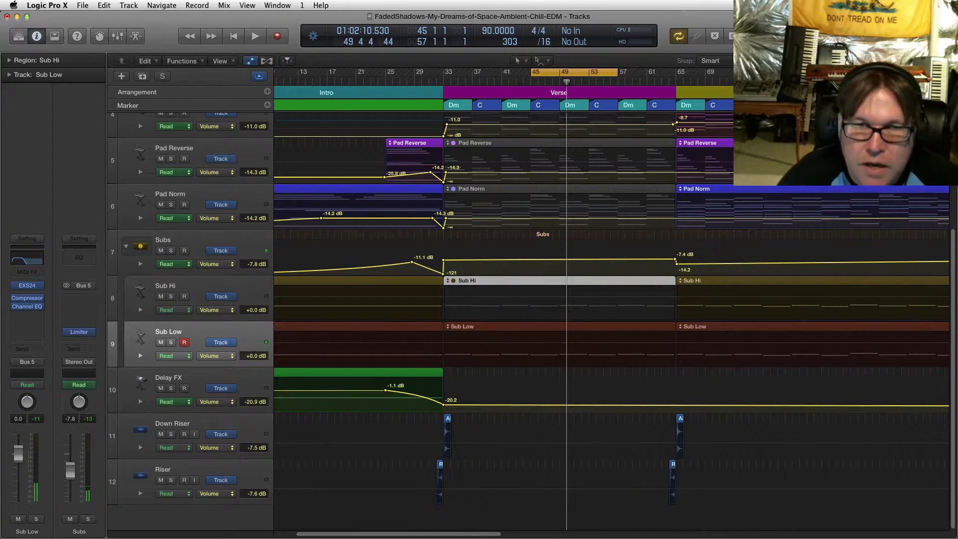
Audition the Verse's Sub Low region by itself, and swap the region mutes to audition Sub Hi by itself
key(space)
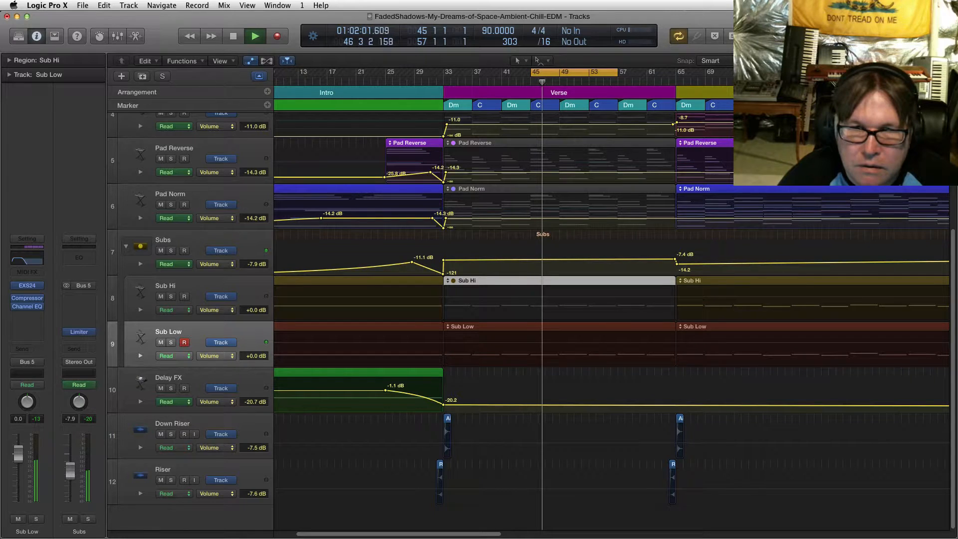
key(space)
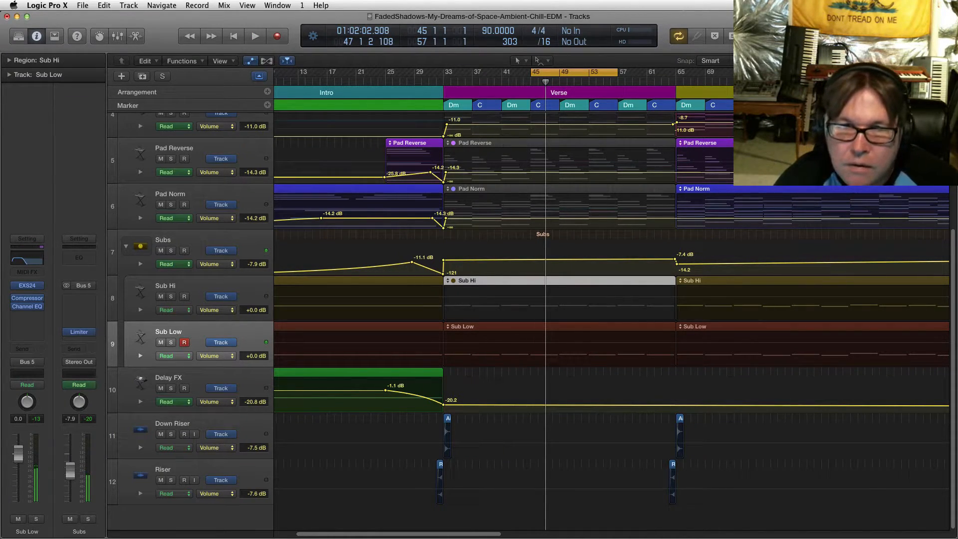
click(559, 348)
key(ctrl+m)
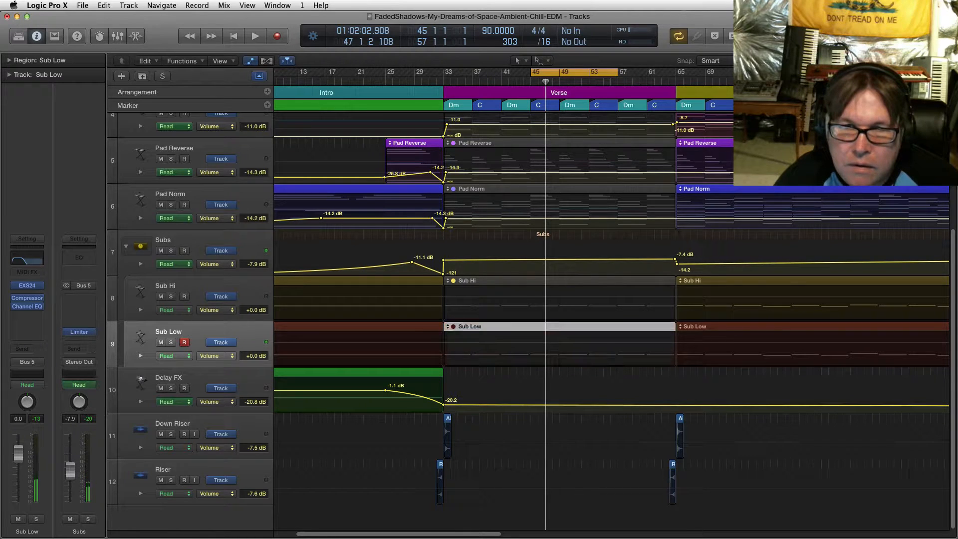
click(559, 299)
key(ctrl+m)
key(space)
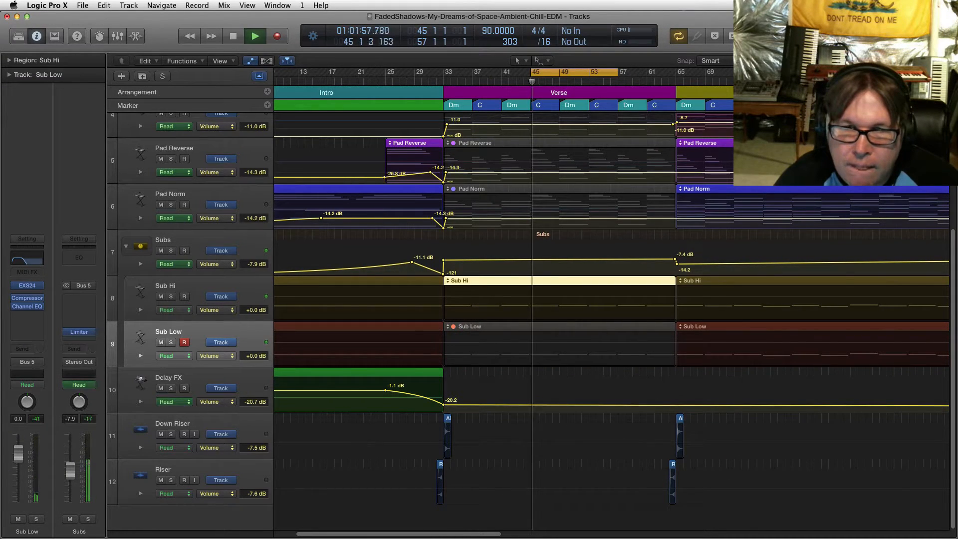
key(space)
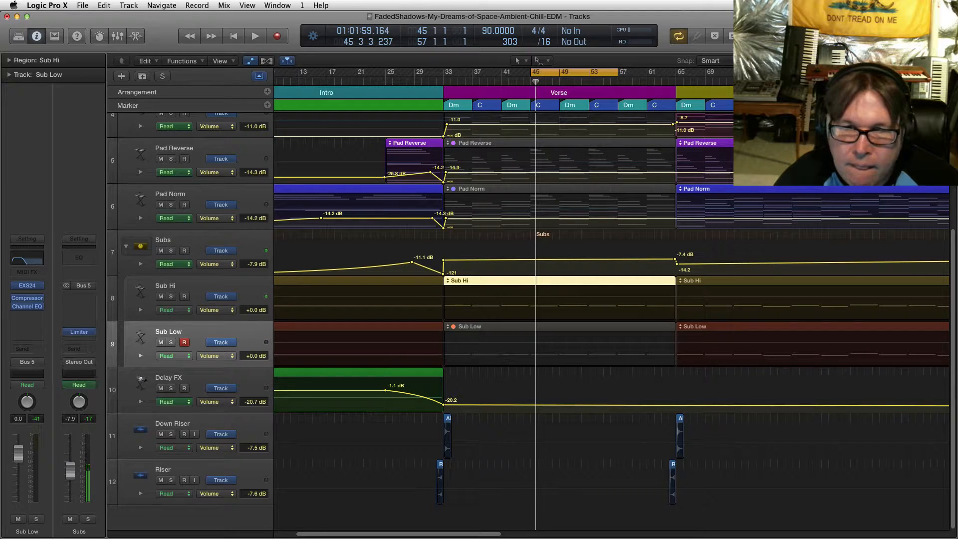
Unmute the Verse's Sub Low region and play both sub layers together from bar 45
click(560, 346)
key(ctrl+m)
key(space)
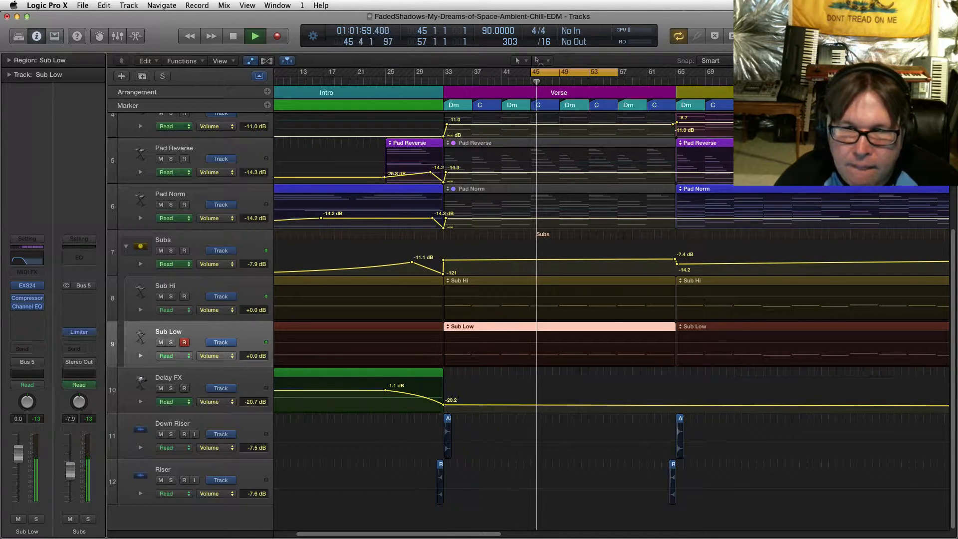
key(space)
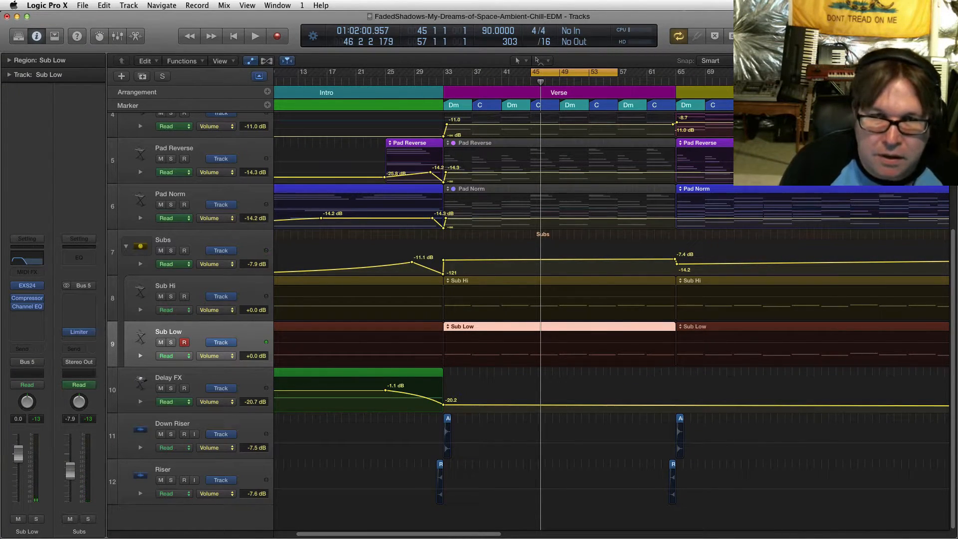
Raise the low cut frequency in the Sub Hi track's Channel EQ to 156 Hz
key(Up)
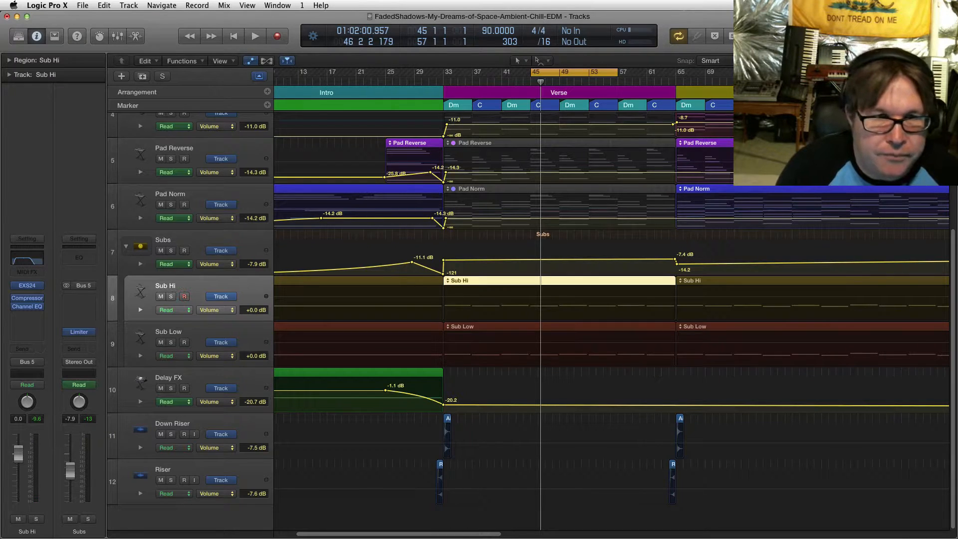
key(Down)
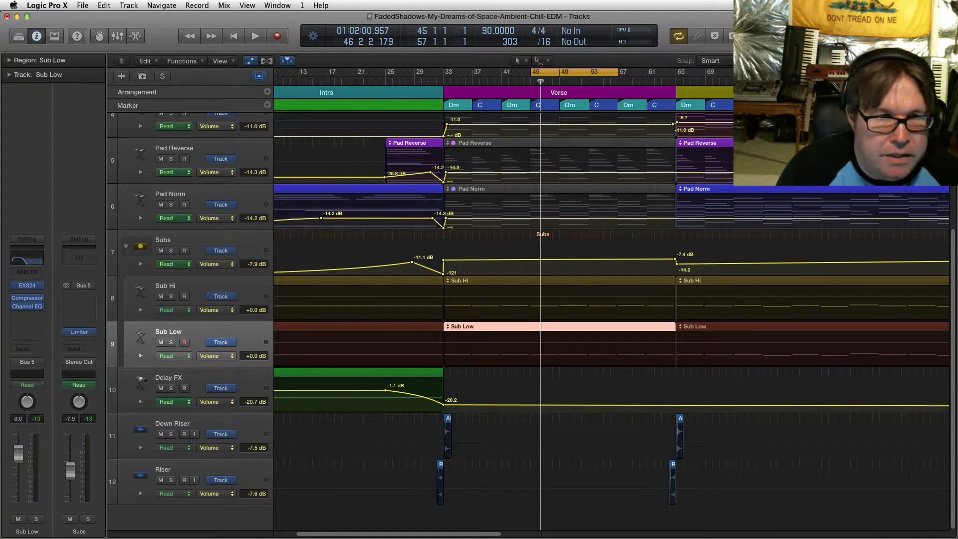
key(Up)
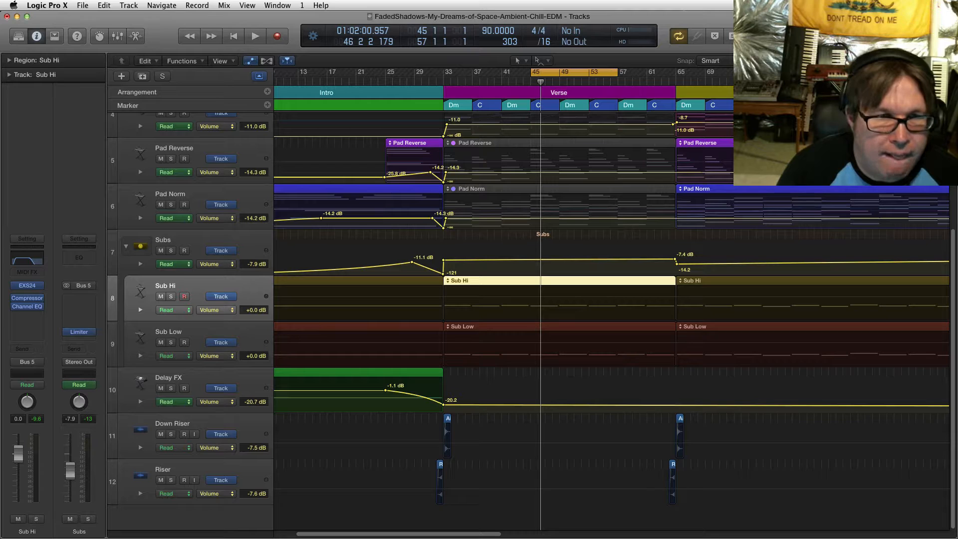
click(27, 306)
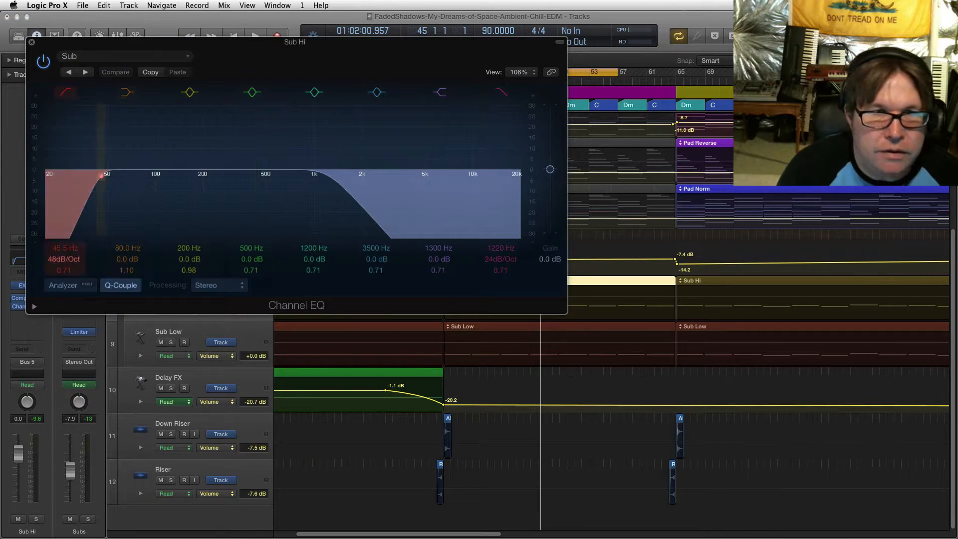
drag(101, 175, 134, 175)
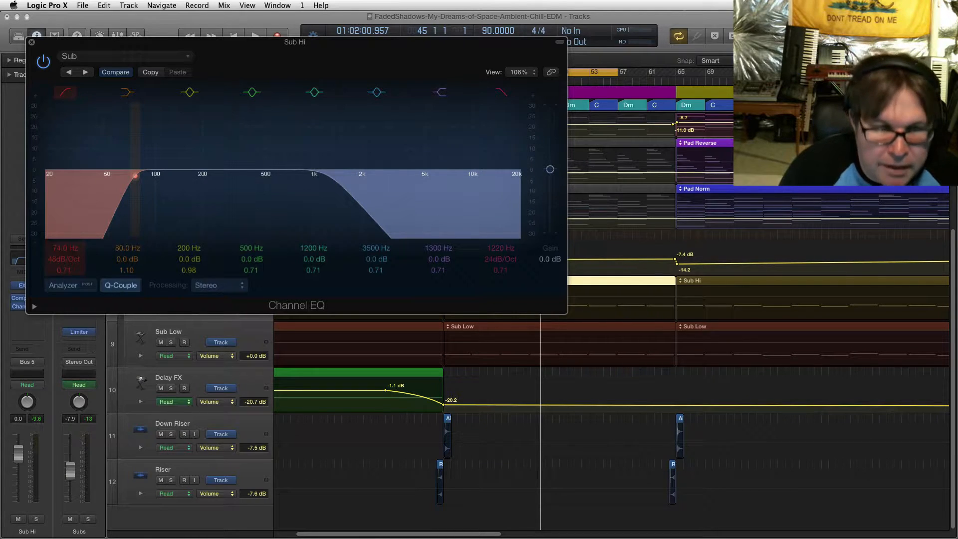
drag(135, 175, 187, 176)
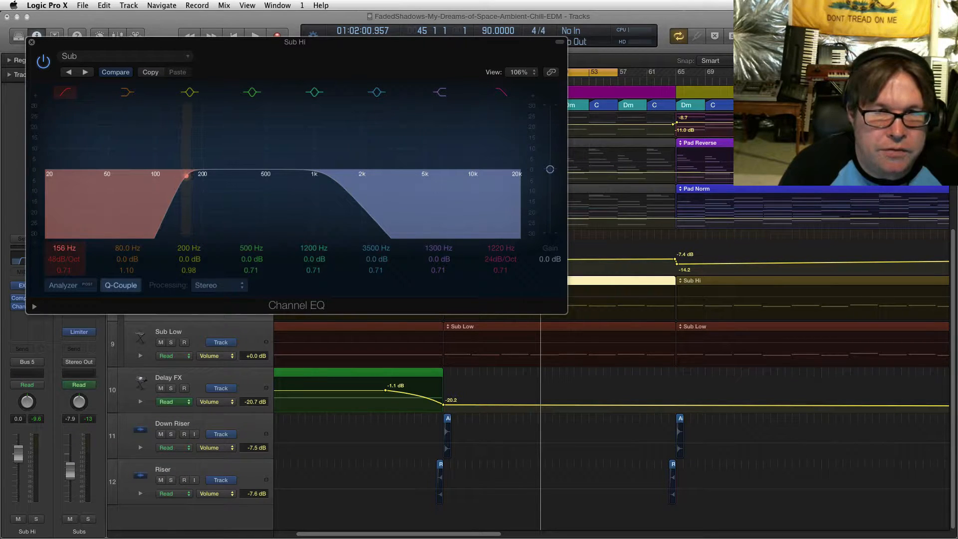
Save the Sub Hi Channel EQ setting as "Hi Sub" and close the plug-in window
drag(320, 41, 388, 68)
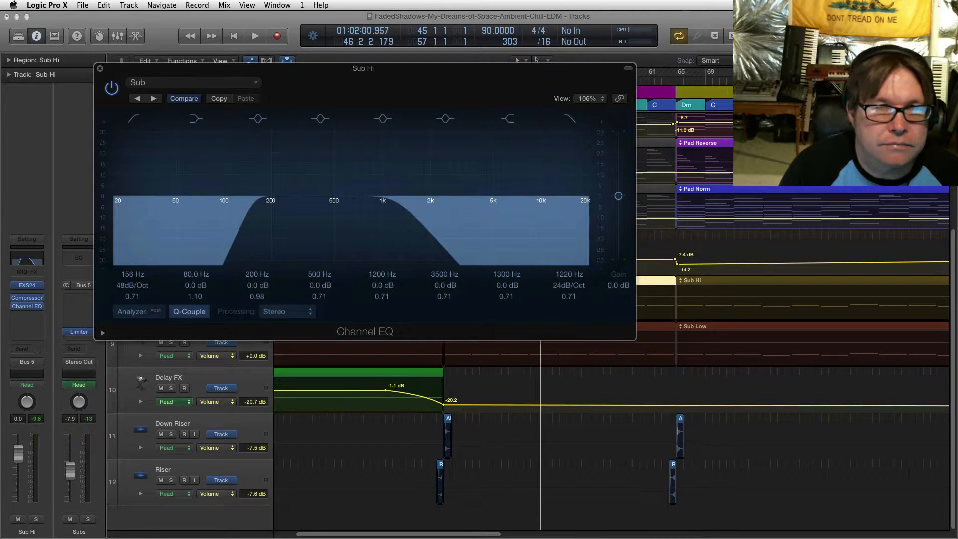
click(174, 83)
click(165, 187)
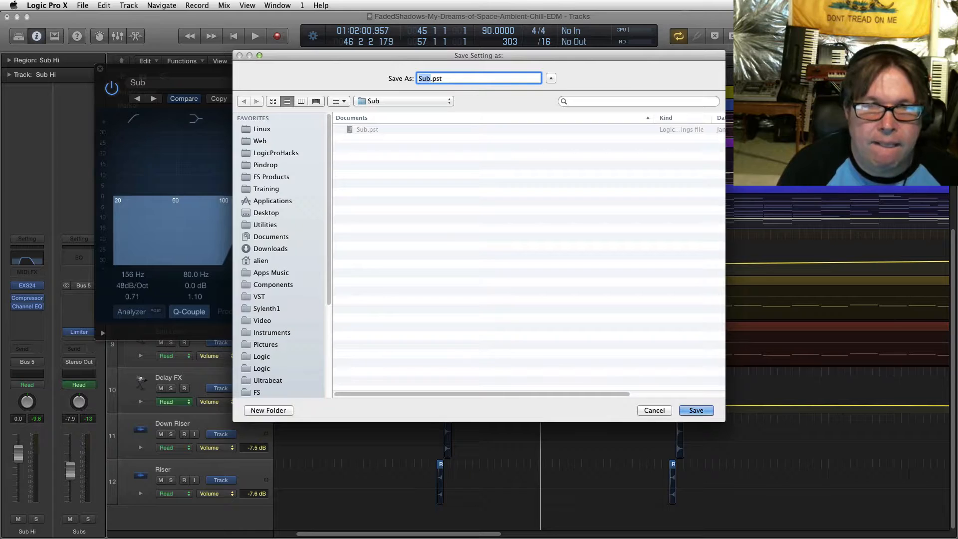
key(Left)
text(Hi)
key(Return)
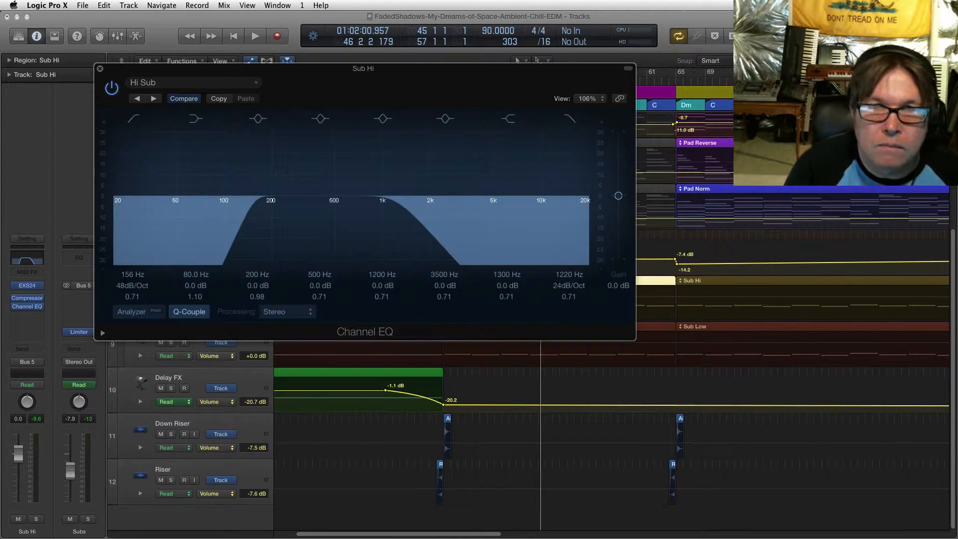
click(100, 68)
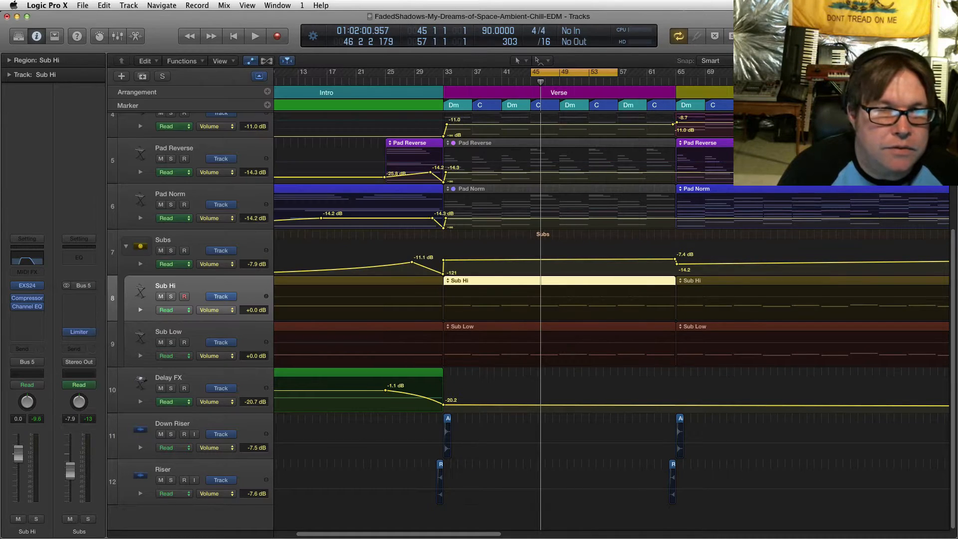
In the Sub Low track's Channel EQ, turn off the low cut and set the high cut to 142 Hz
key(Down)
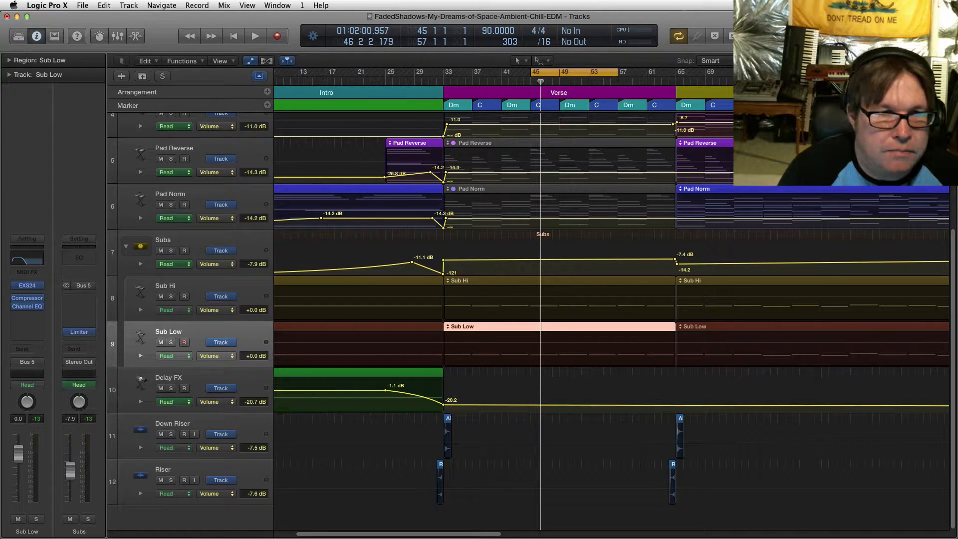
click(27, 307)
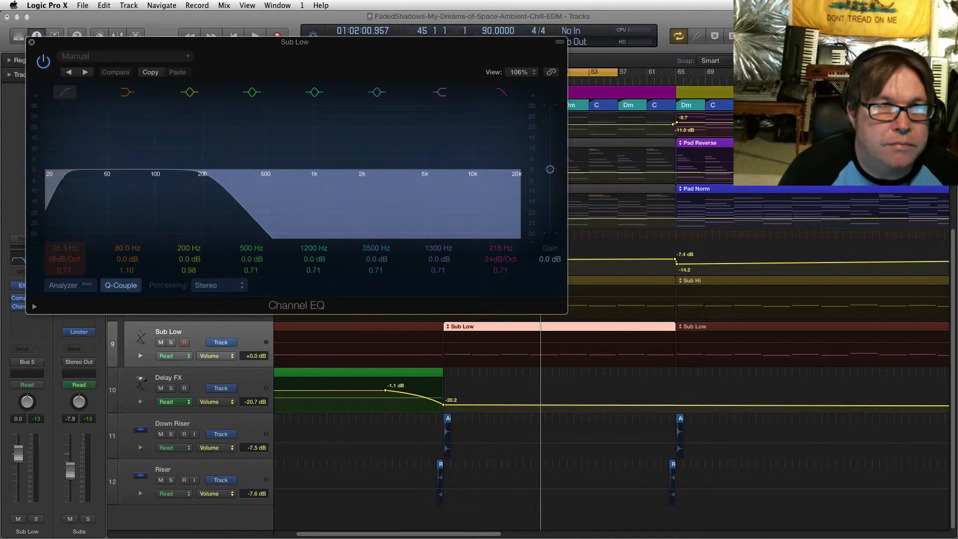
click(65, 91)
drag(264, 168, 180, 175)
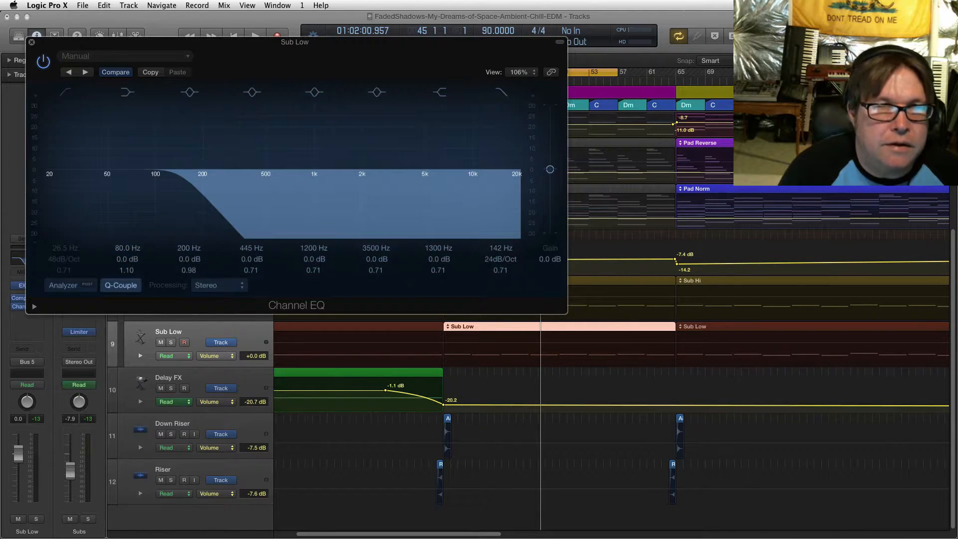
click(31, 42)
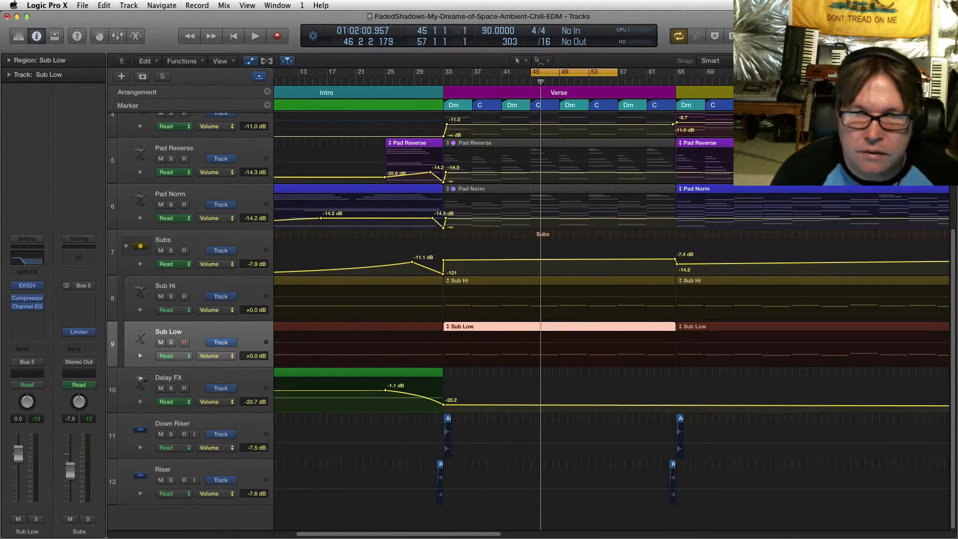
Play the Verse's Sub Hi and Sub Low regions together within the cycle range to check the EQ changes
key(super+Right)
key(super+Right)
key(super+Right)
key(super+Right)
key(super+Right)
key(super+Right)
key(super+Left)
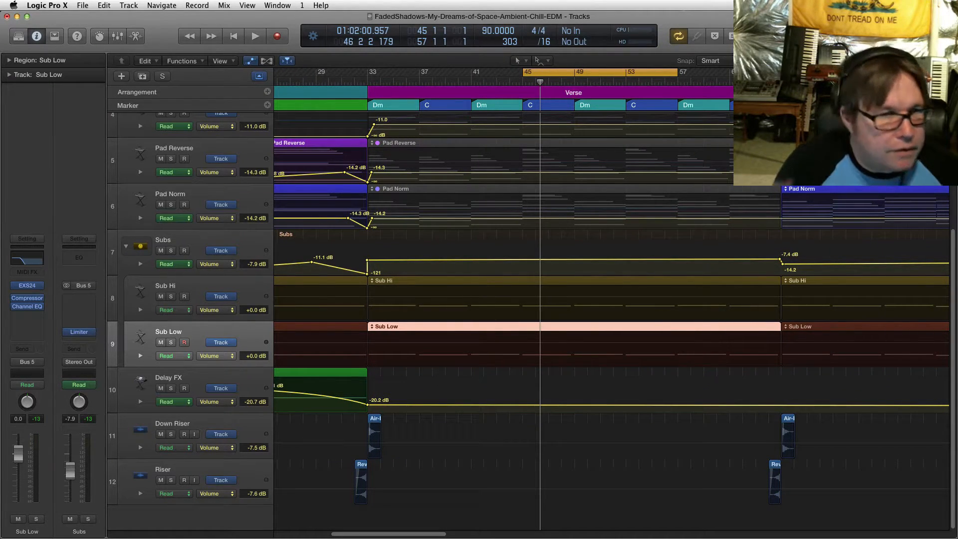
key(space)
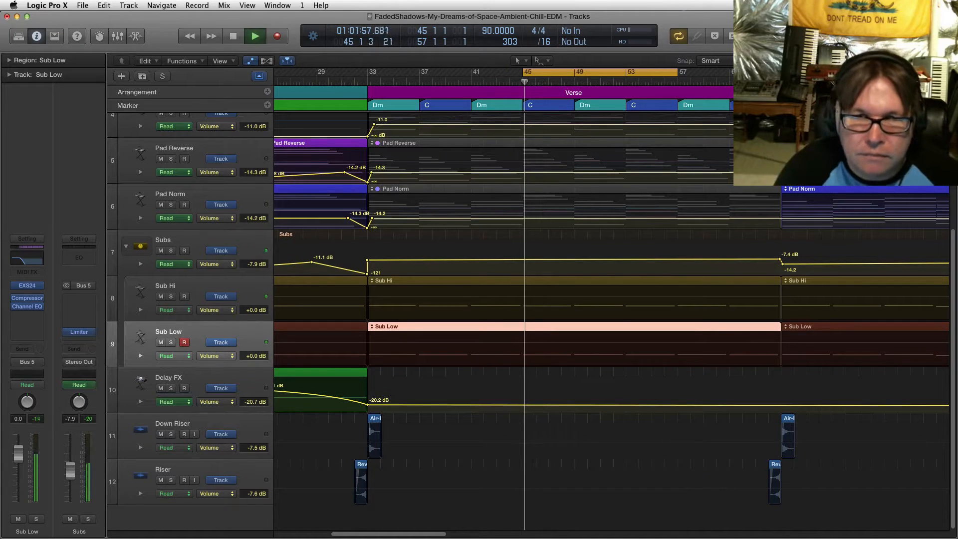
key(super+Right)
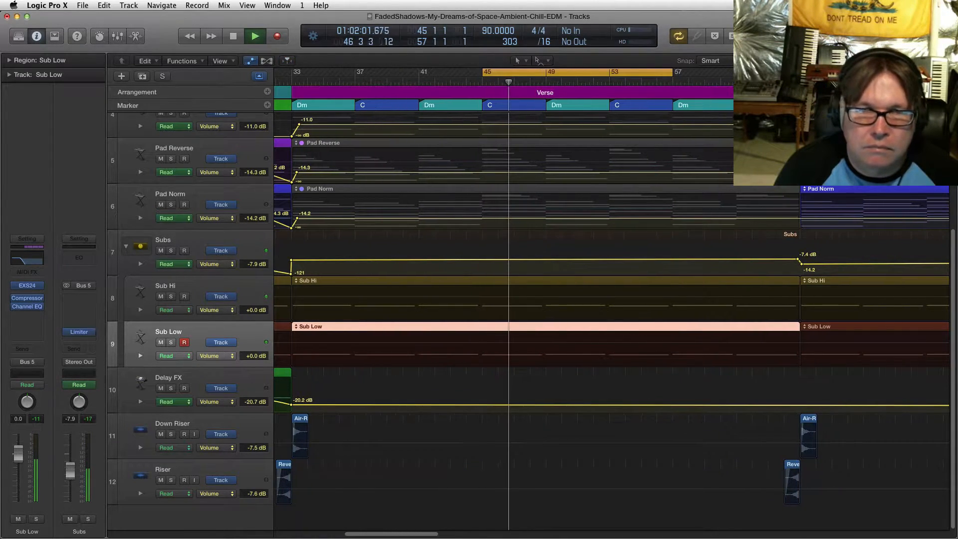
click(546, 280)
key(space)
click(546, 326)
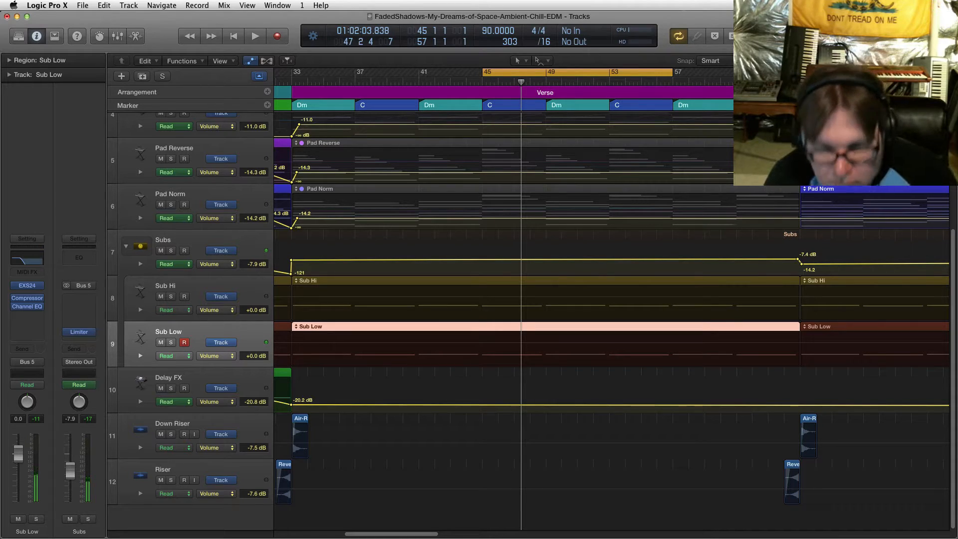
Compare the cycled bass with the Verse's Sub Hi region muted and unmuted during playback
click(546, 280)
key(ctrl+m)
key(space)
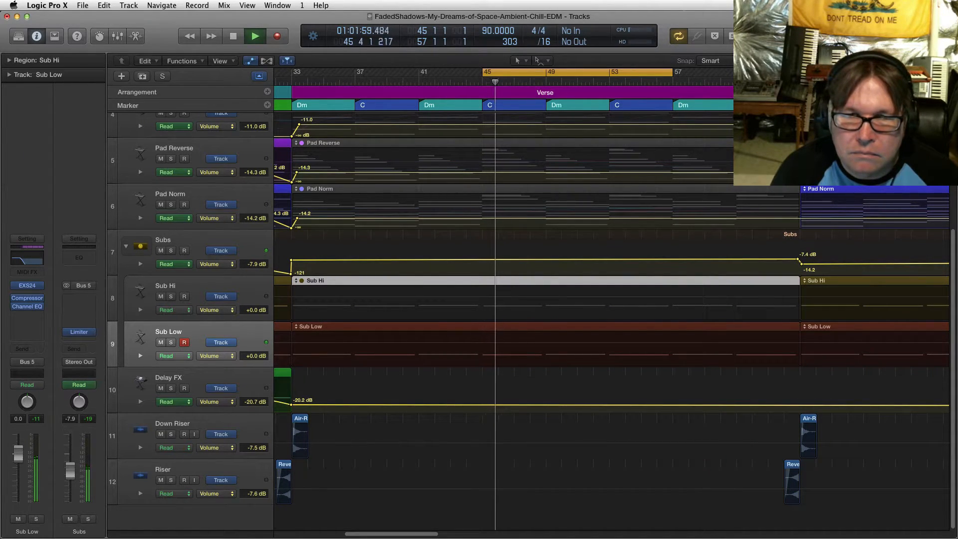
key(ctrl+m)
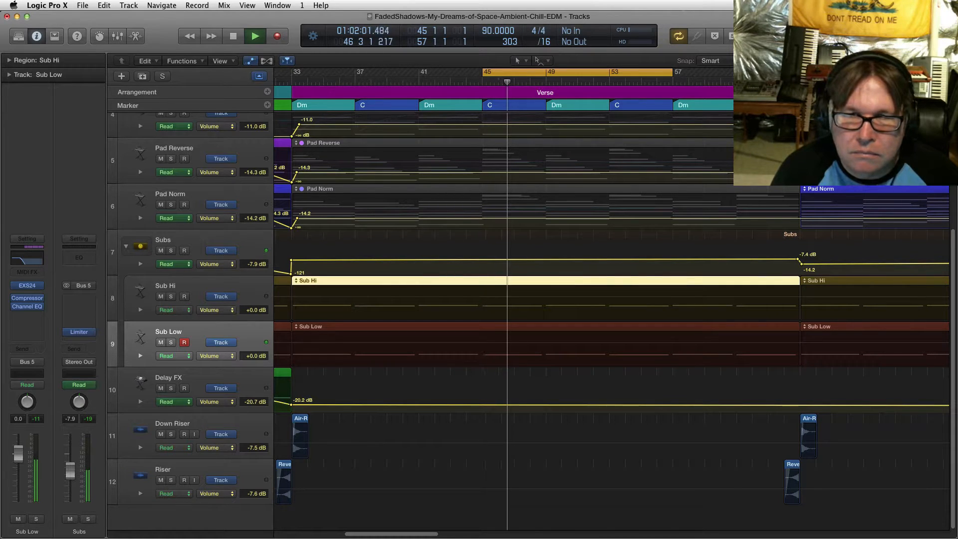
key(space)
Mute and unmute the Verse's Sub Low region, and replay both subs from bar 45
click(698, 344)
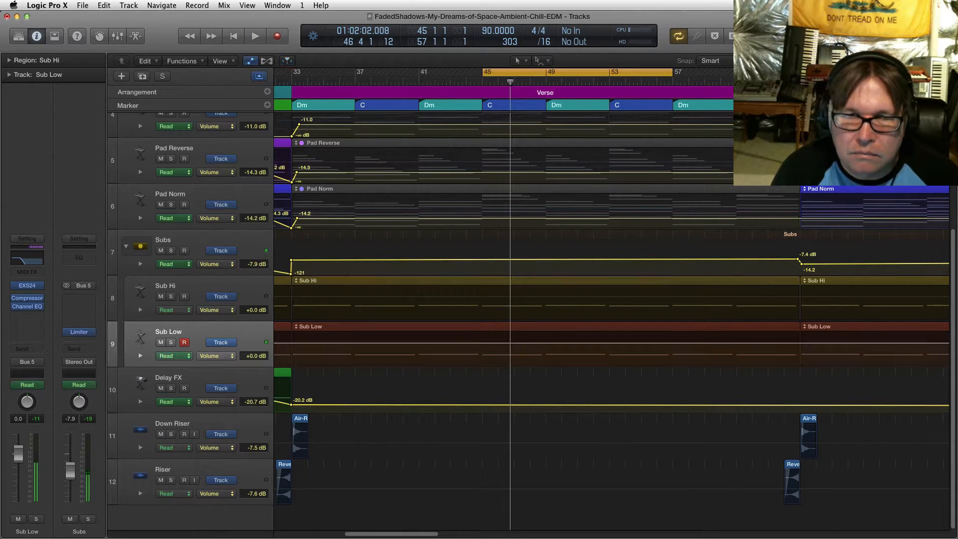
click(699, 327)
key(ctrl+m)
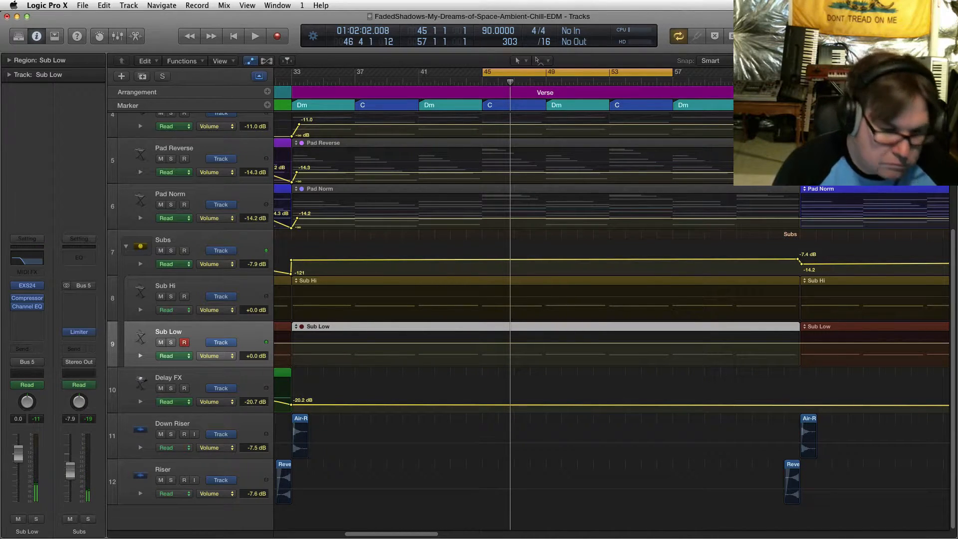
key(ctrl+m)
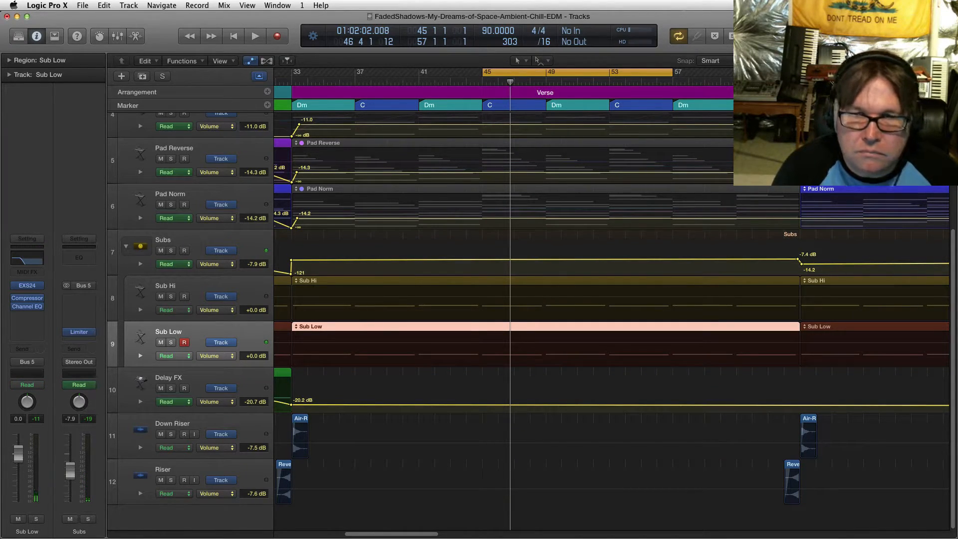
key(space)
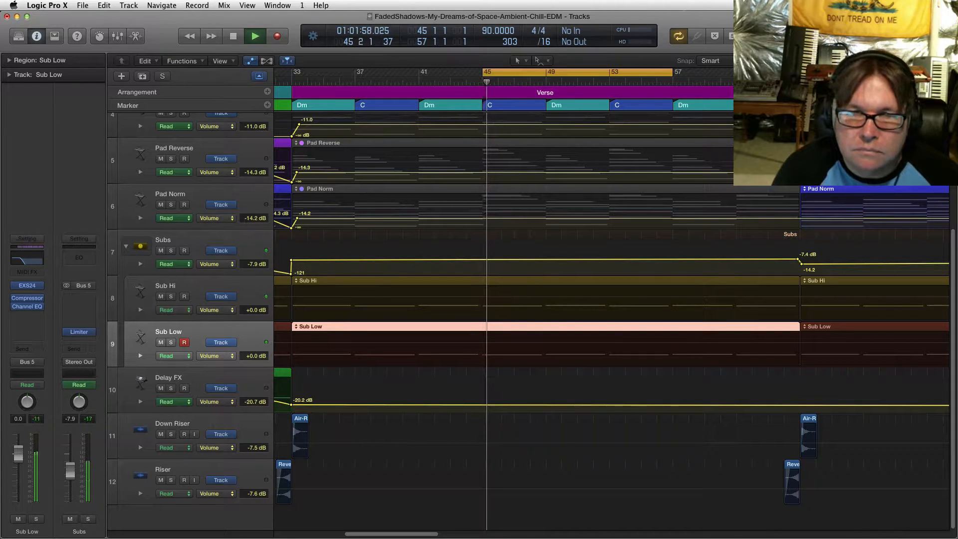
key(space)
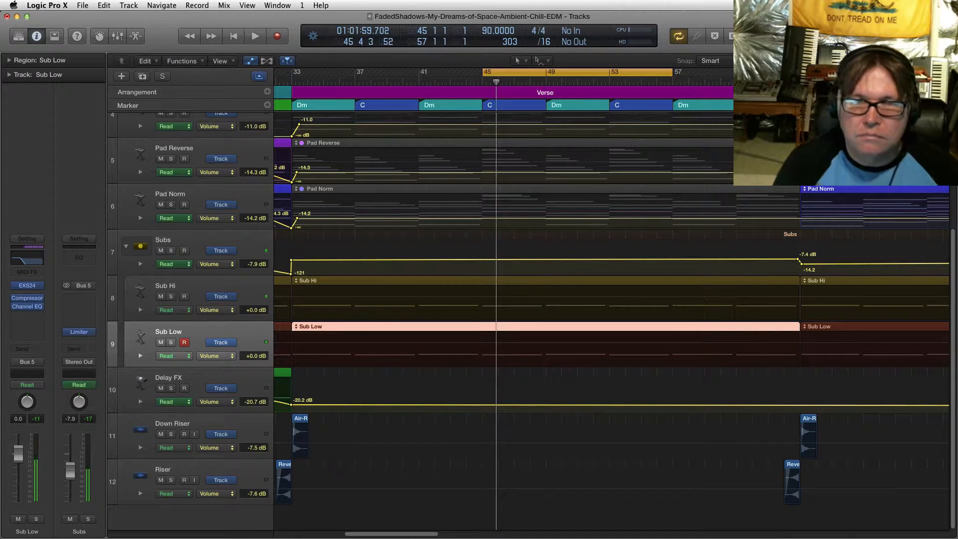
Open the Sub Low track's Compressor and move its window clear of the channel strip
key(Up)
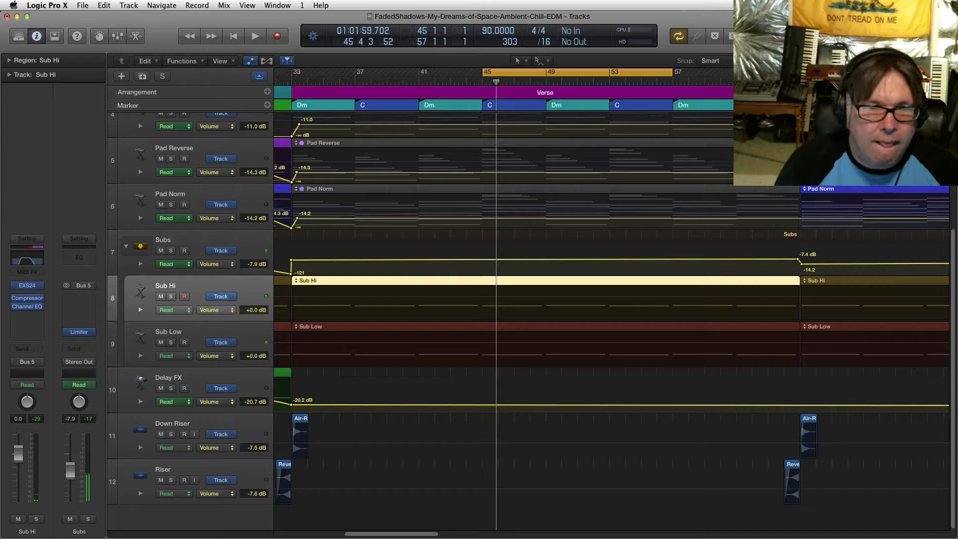
key(Down)
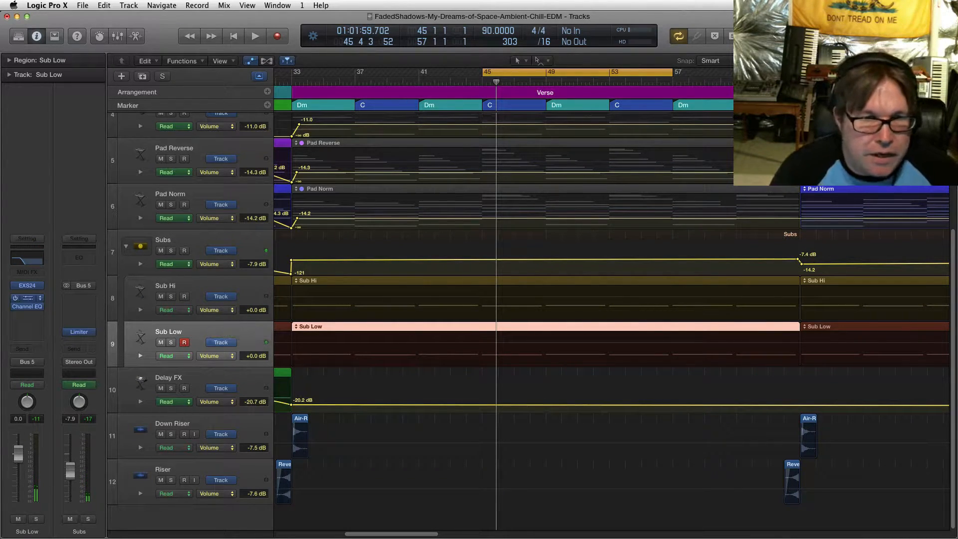
click(27, 298)
drag(280, 42, 550, 82)
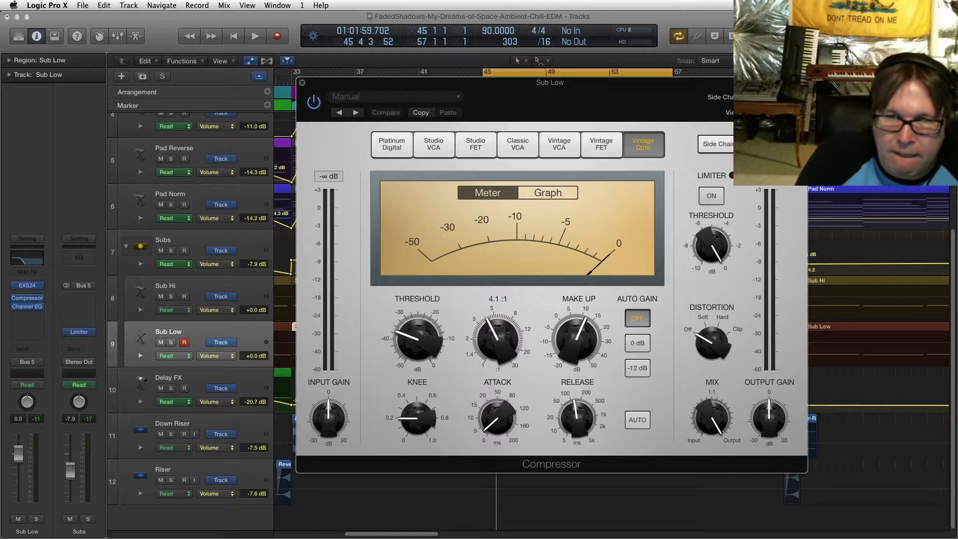
Check the Sub Low Compressor's Make Up and Attack settings, and switch its display to the Graph view
mouse_move(577, 338)
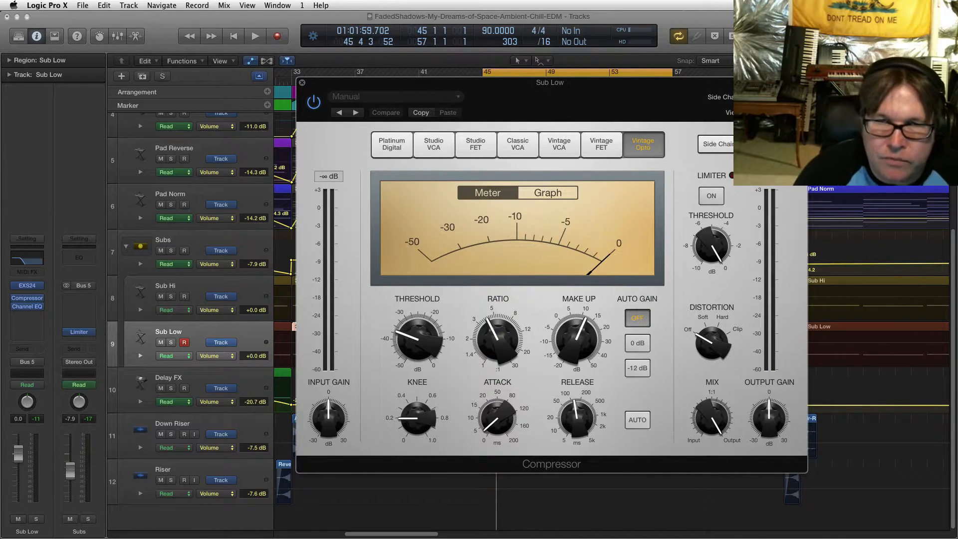
drag(549, 82, 470, 64)
mouse_move(535, 58)
mouse_down()
mouse_move(514, 55)
mouse_move(541, 59)
mouse_up()
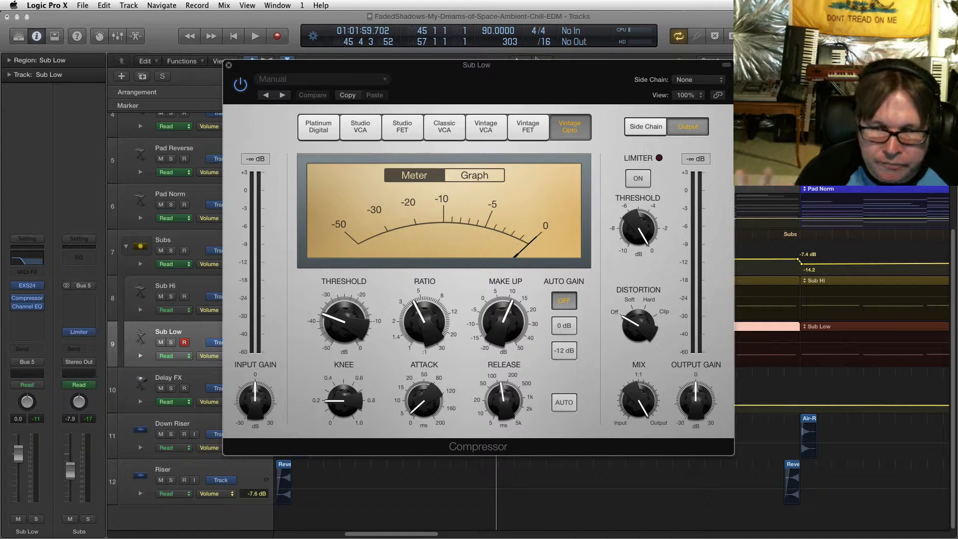
mouse_move(504, 322)
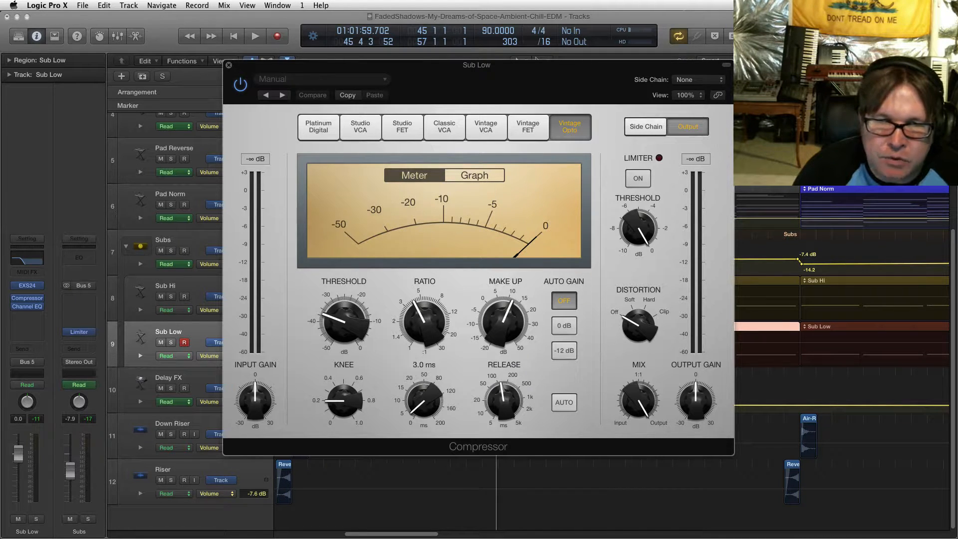
mouse_move(424, 401)
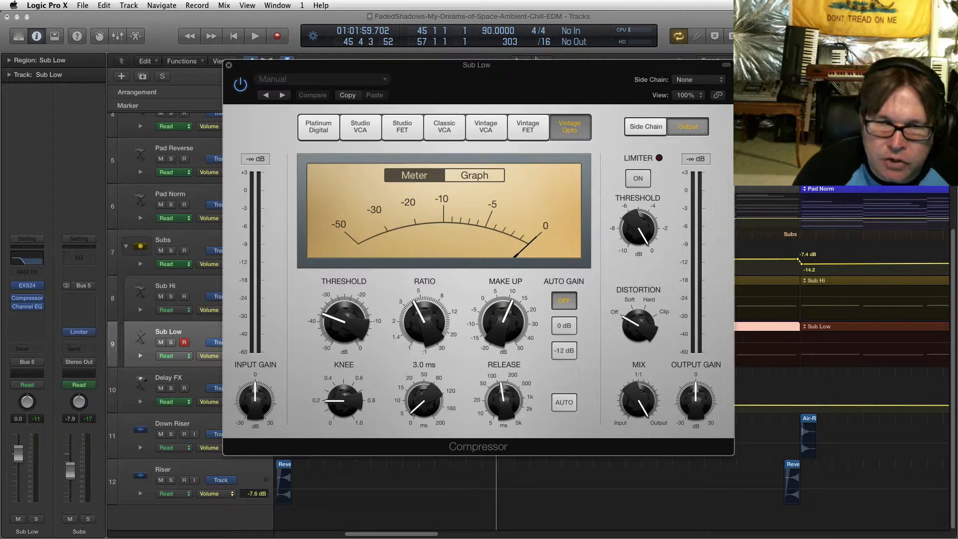
click(474, 176)
Mute the Verse's Sub Hi region, moving the Compressor window out of the way and back
drag(448, 65, 568, 342)
click(568, 280)
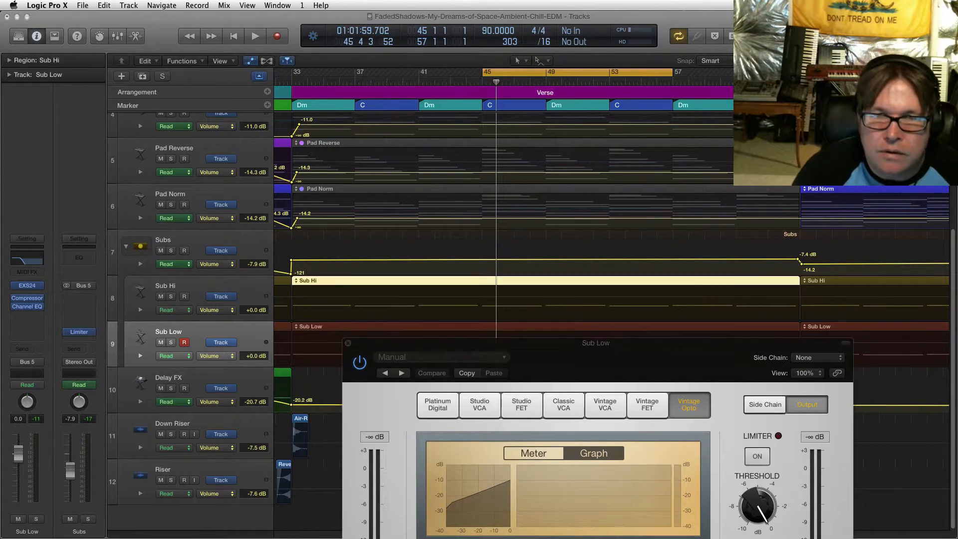
key(m)
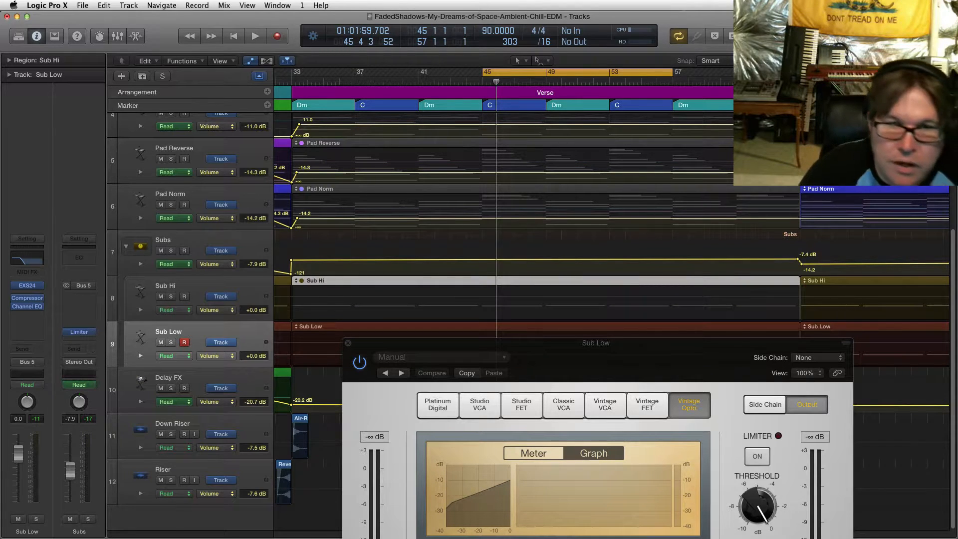
drag(568, 342, 345, 56)
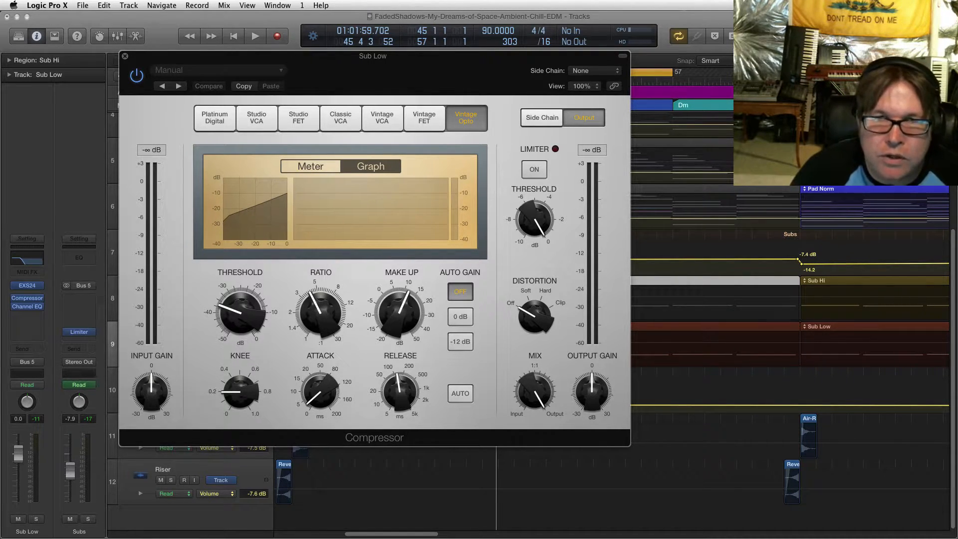
Compare the cycled Sub Low bass during playback with its Compressor enabled and bypassed
key(space)
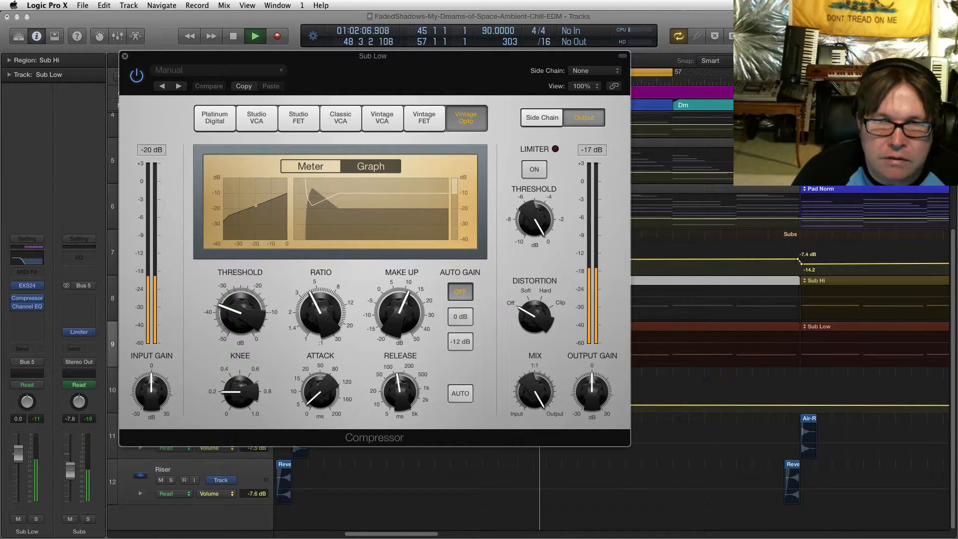
key(space)
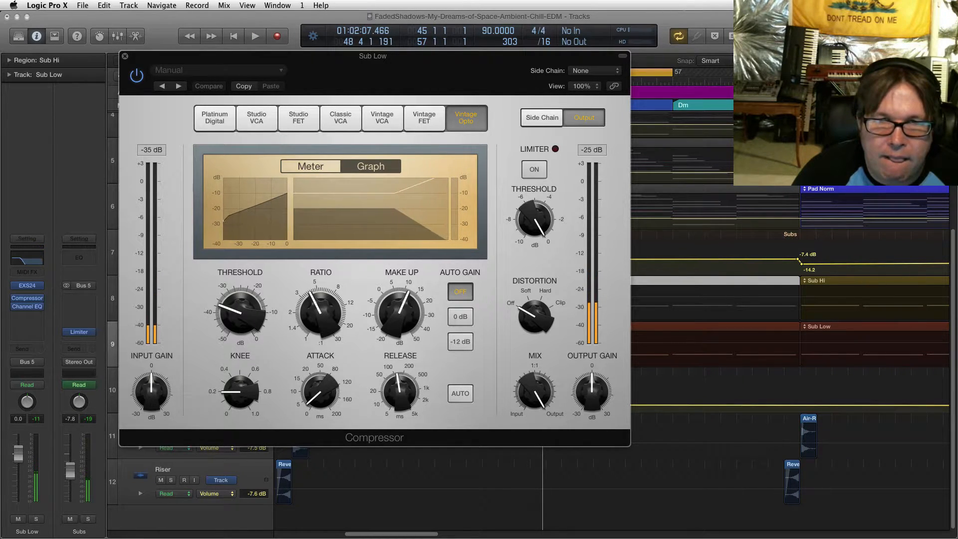
drag(309, 55, 381, 62)
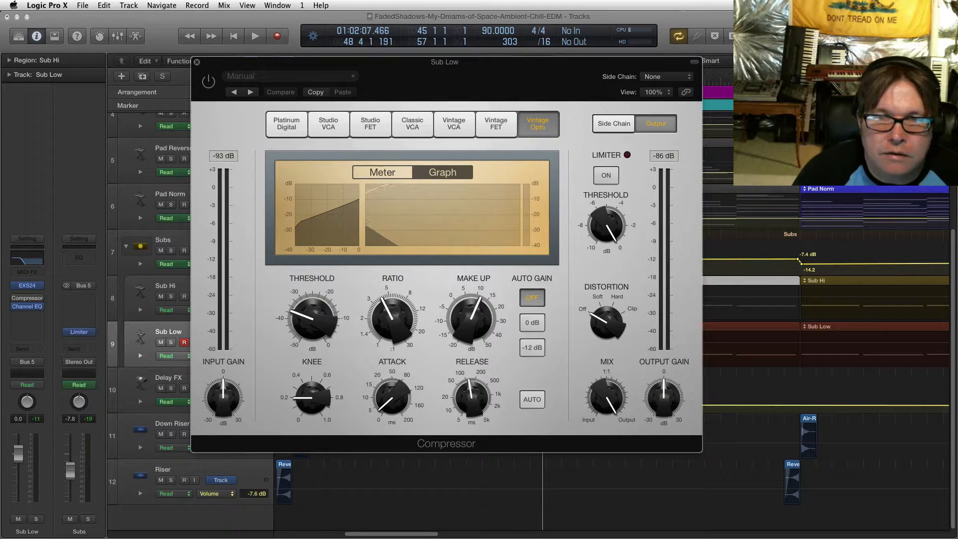
key(space)
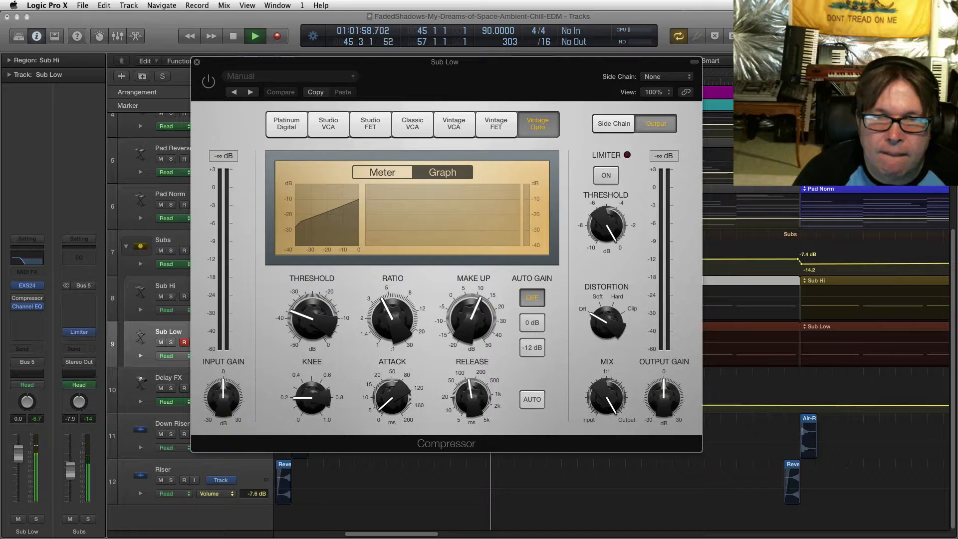
drag(445, 61, 442, 101)
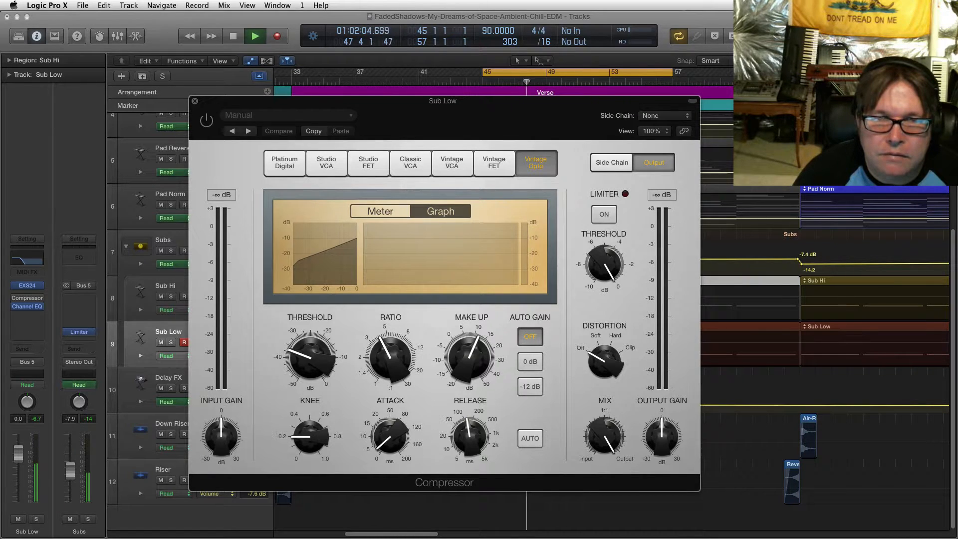
key(space)
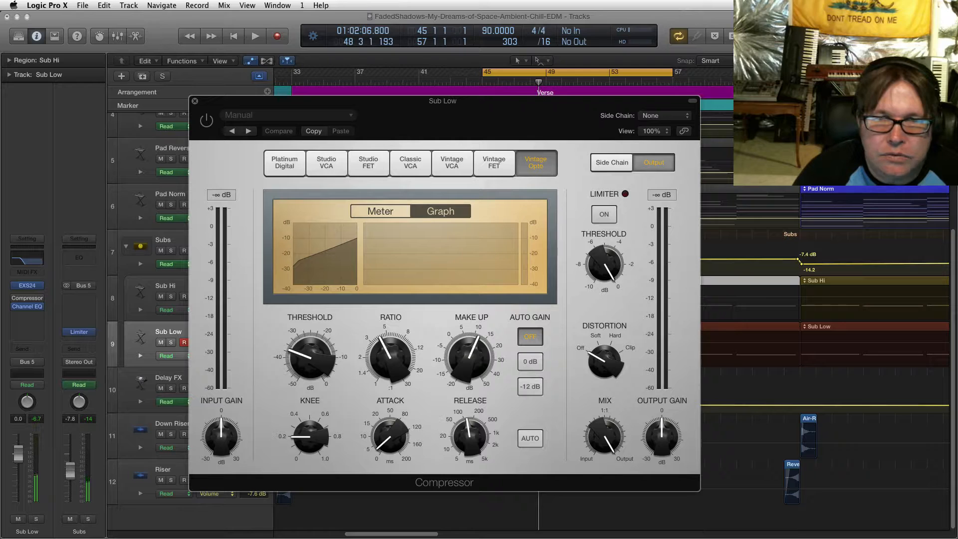
key(space)
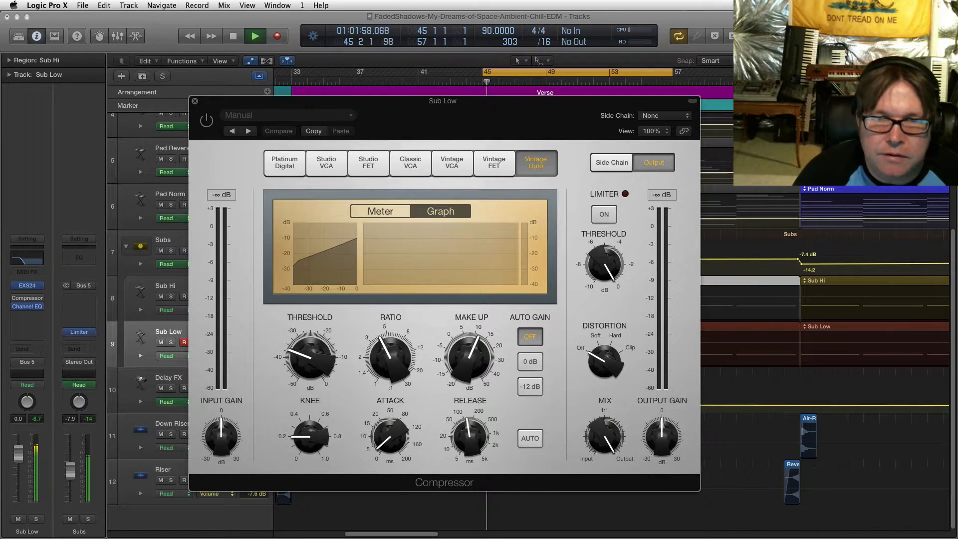
key(space)
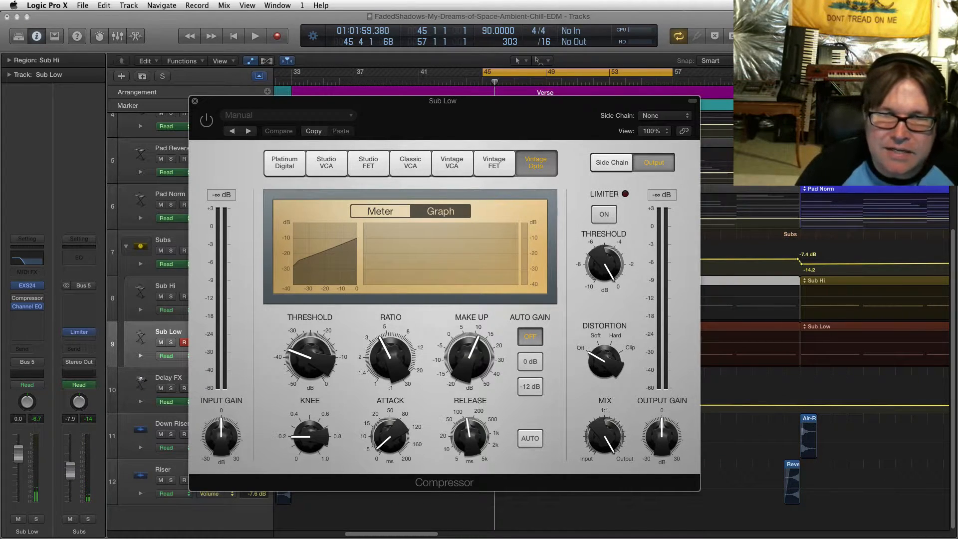
Review the Sub Low Compressor's Release, Attack, Make Up, Threshold, Ratio and Knee settings
mouse_move(443, 100)
mouse_down()
mouse_move(469, 98)
mouse_move(450, 93)
mouse_up()
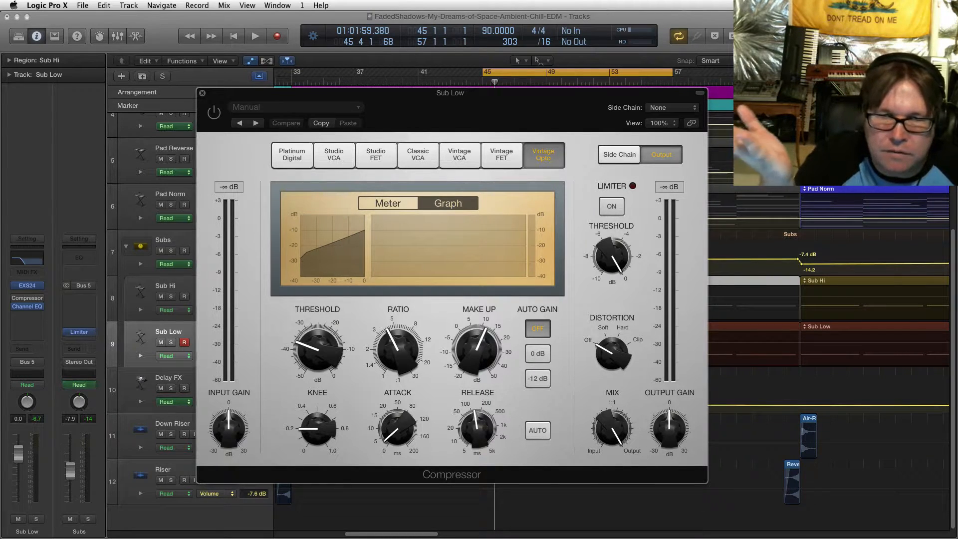
mouse_move(476, 428)
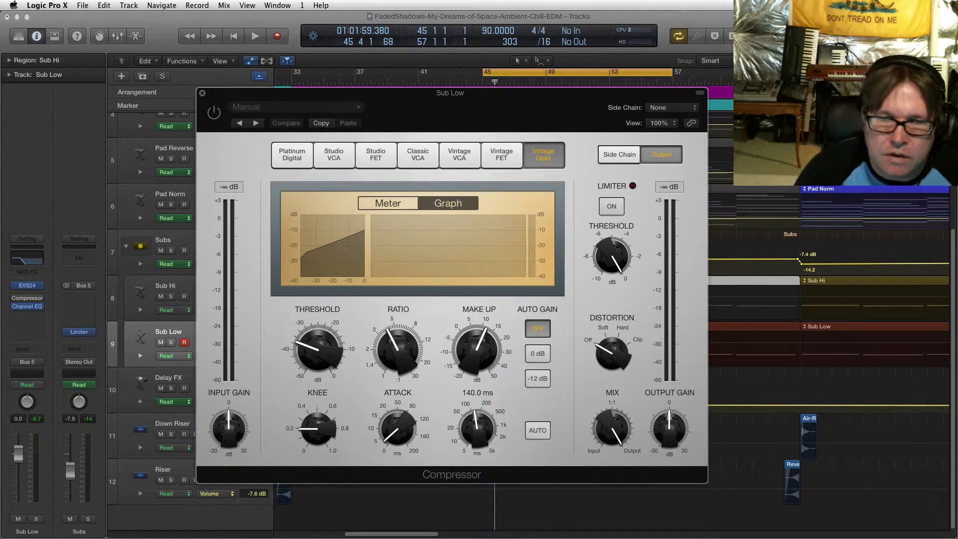
mouse_move(397, 428)
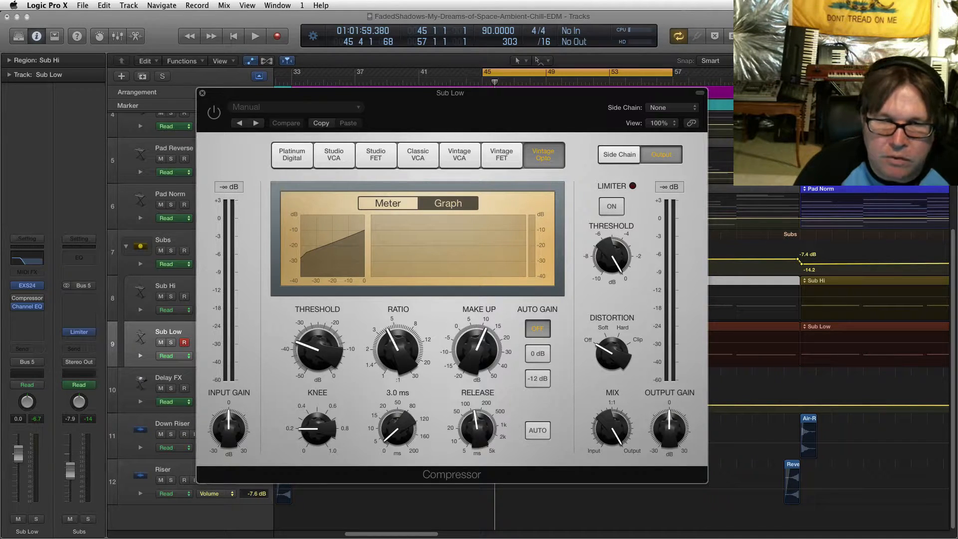
mouse_move(476, 349)
mouse_move(317, 349)
mouse_move(398, 349)
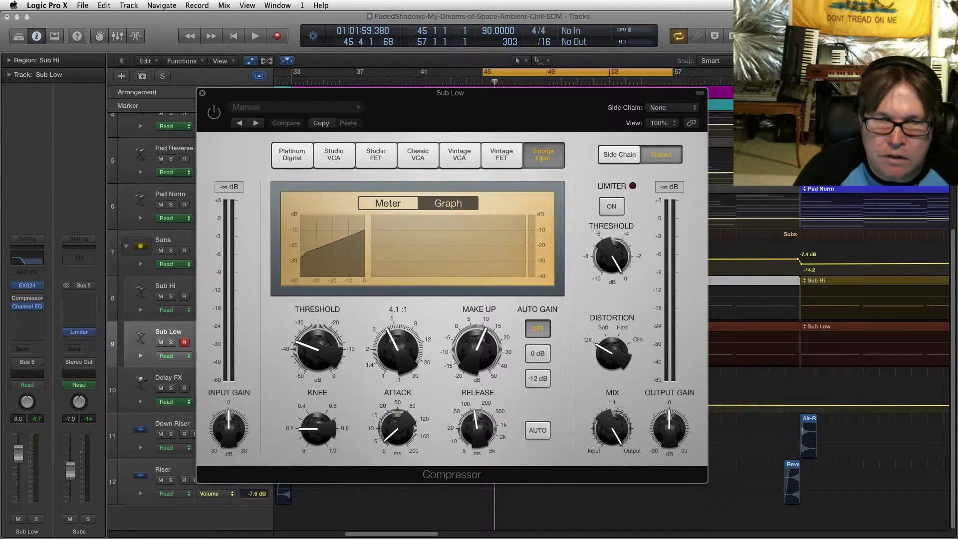
mouse_move(398, 349)
mouse_down()
mouse_move(398, 373)
mouse_move(397, 349)
mouse_up()
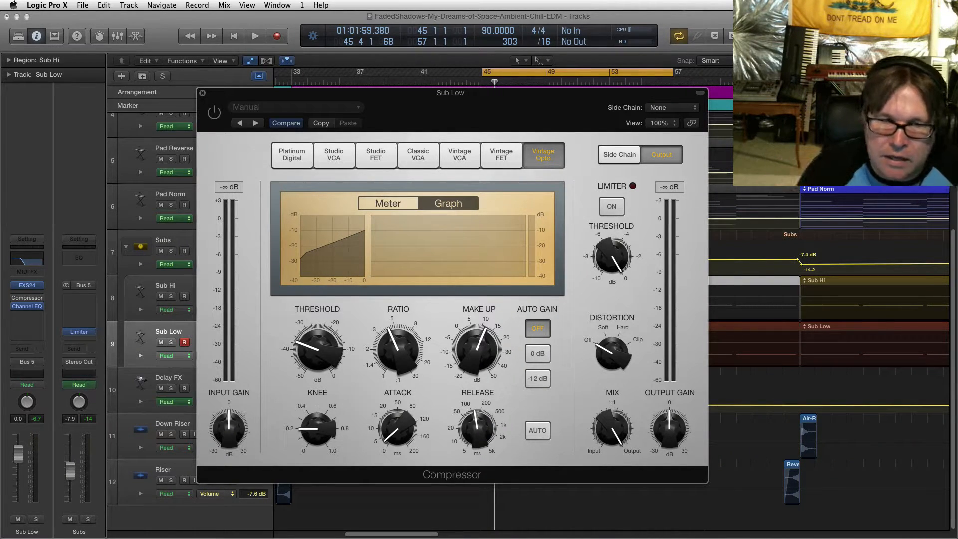
mouse_move(317, 428)
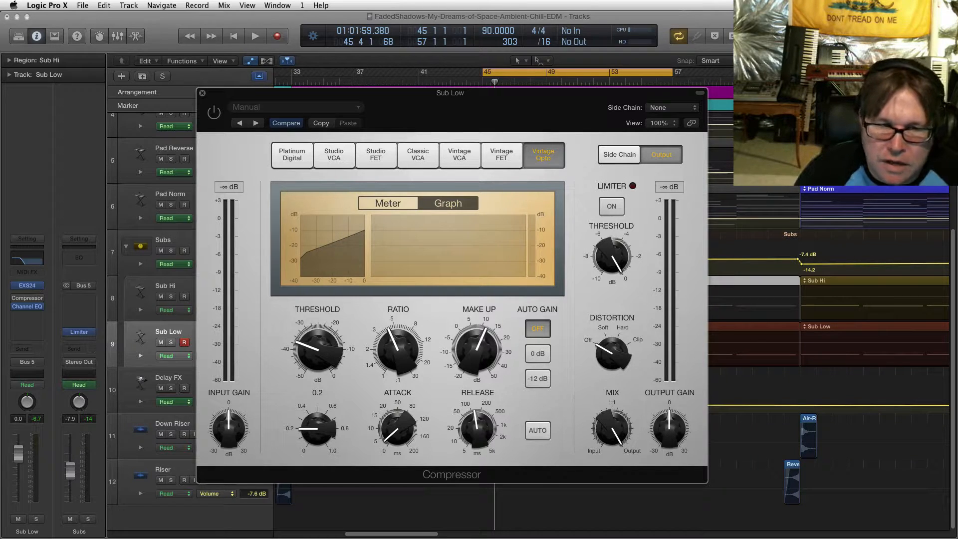
drag(317, 428, 317, 428)
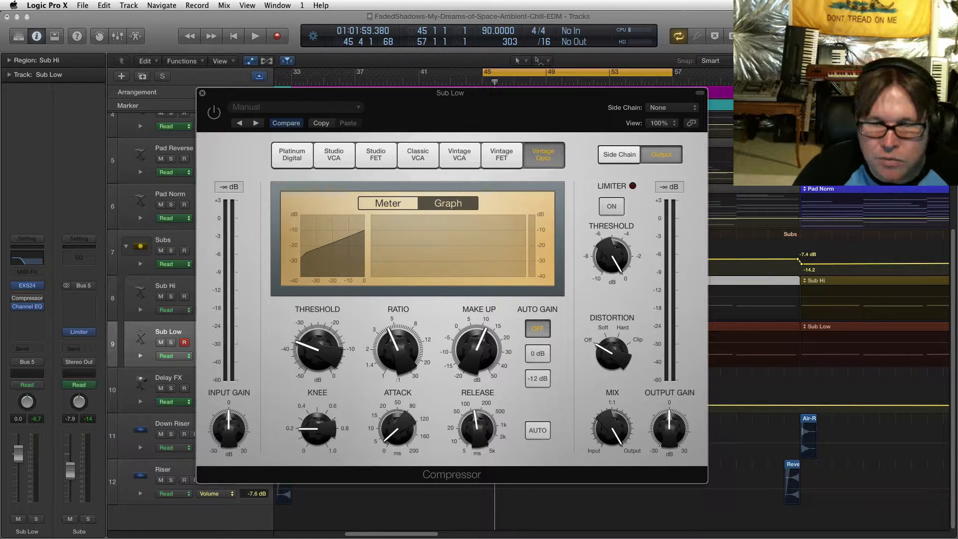
Re-enable the Sub Low Compressor and replay the bass, comparing the Distortion at Soft and Off
drag(450, 93, 468, 100)
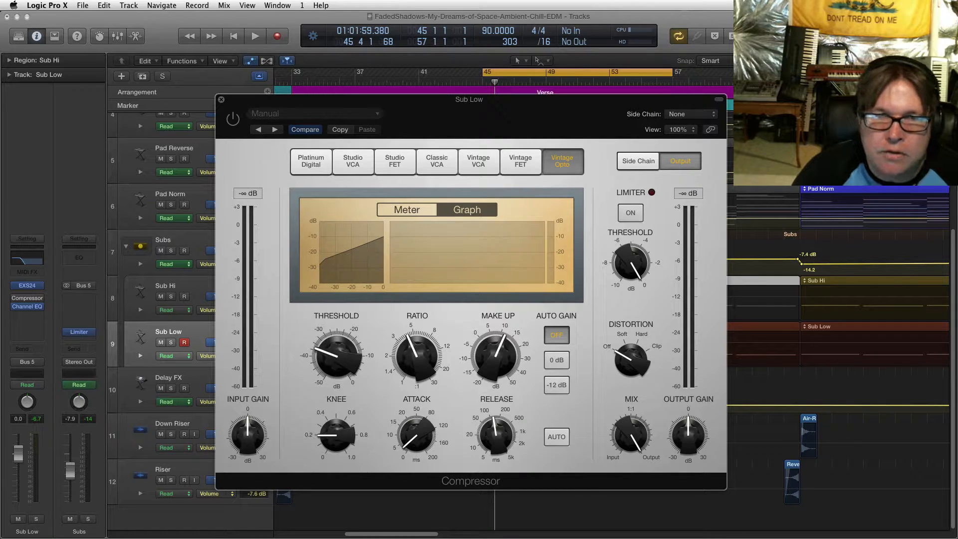
key(space)
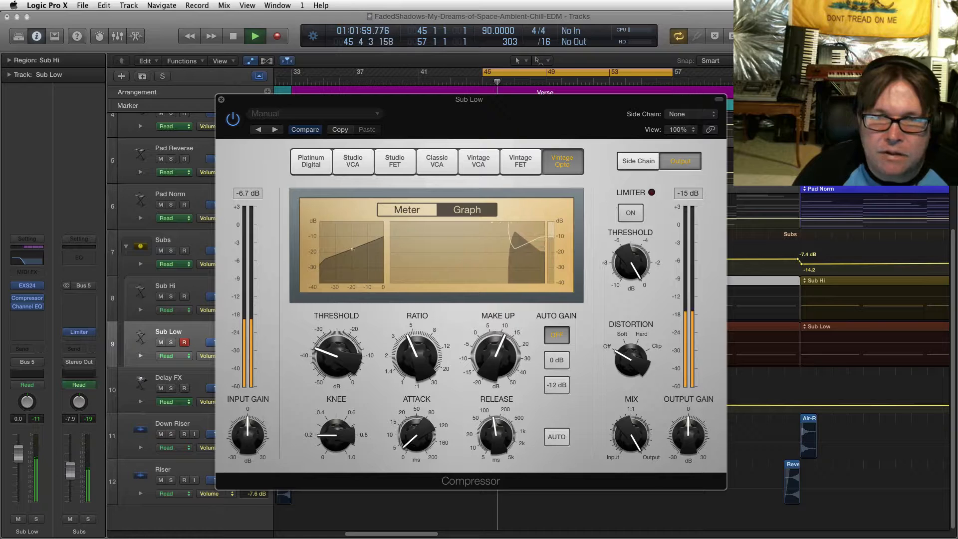
key(space)
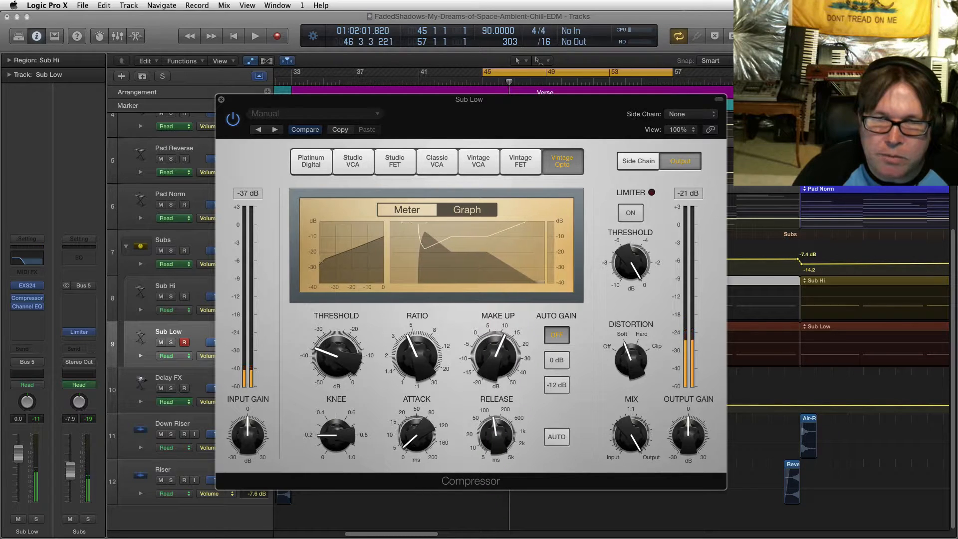
key(space)
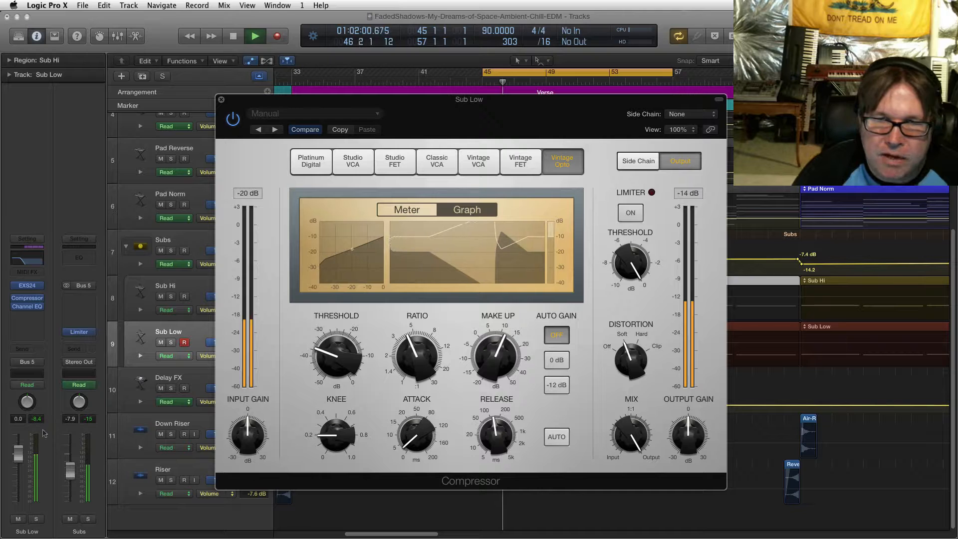
key(space)
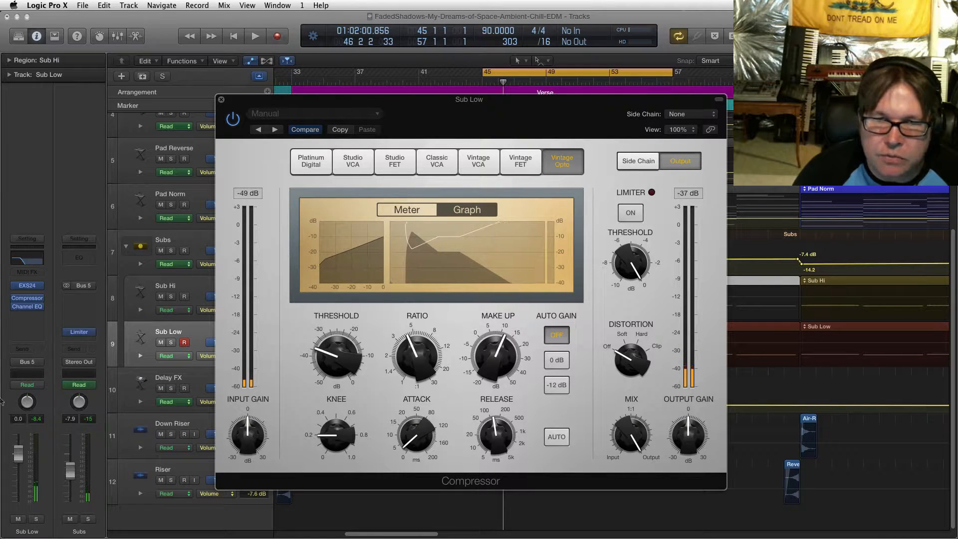
Close the Sub Low Compressor, open the Sub Hi track's Compressor and move its window clear of the Sub regions
drag(419, 99, 444, 112)
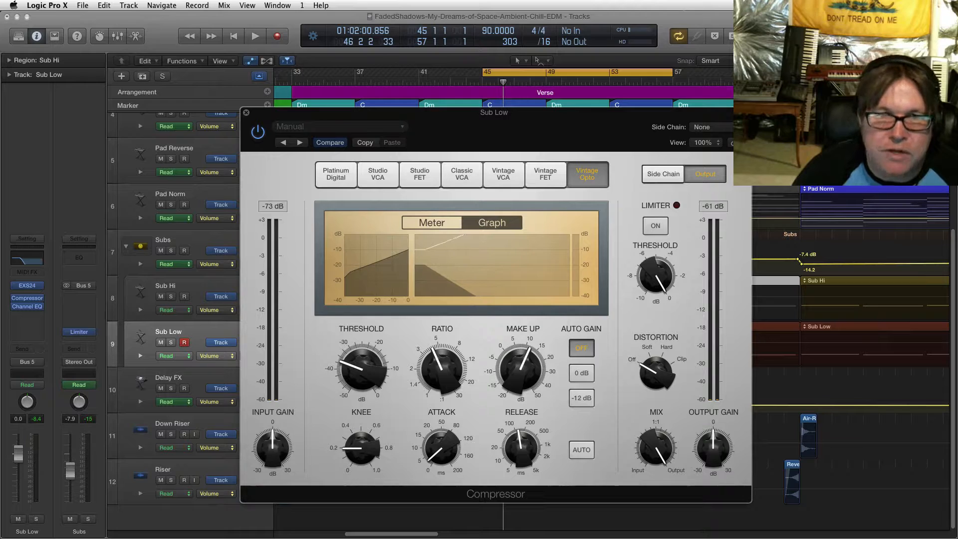
click(245, 112)
click(172, 286)
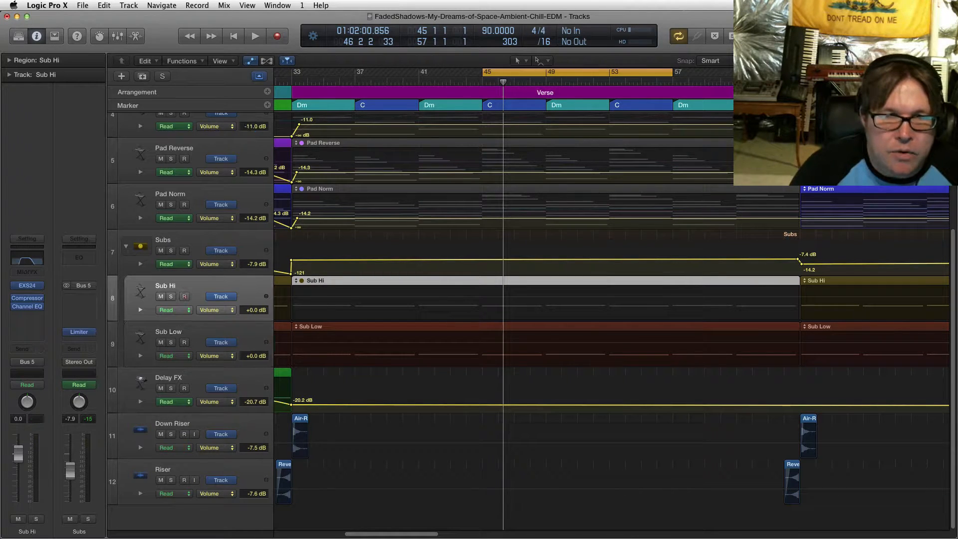
click(27, 298)
drag(279, 41, 542, 366)
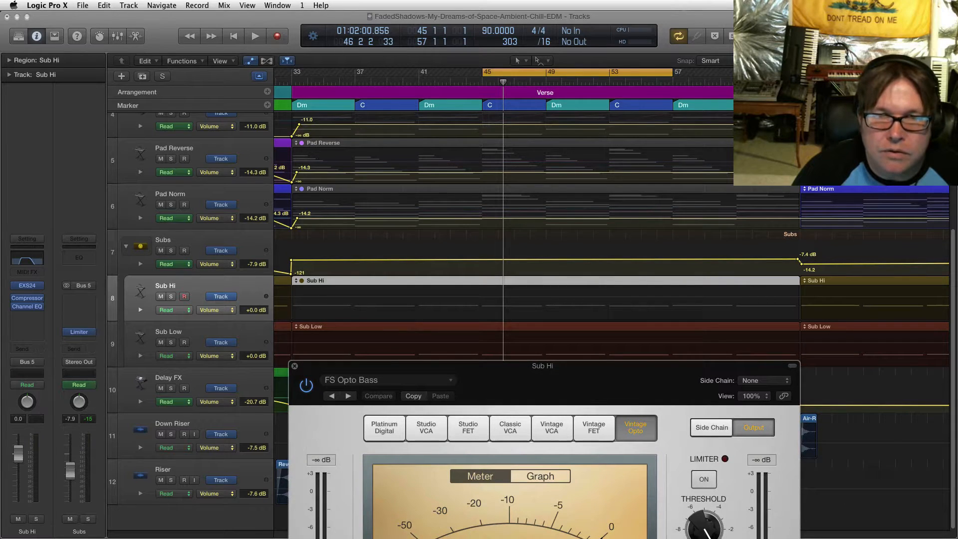
Unmute the Verse's Sub Hi region and mute its Sub Low region, and bring the Compressor window fully into view
key(ctrl+m)
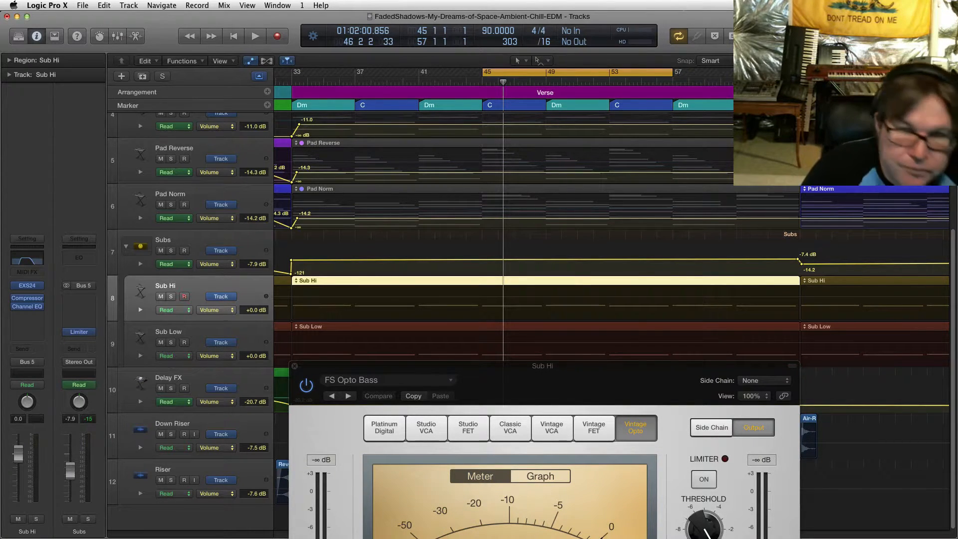
click(543, 342)
key(ctrl+m)
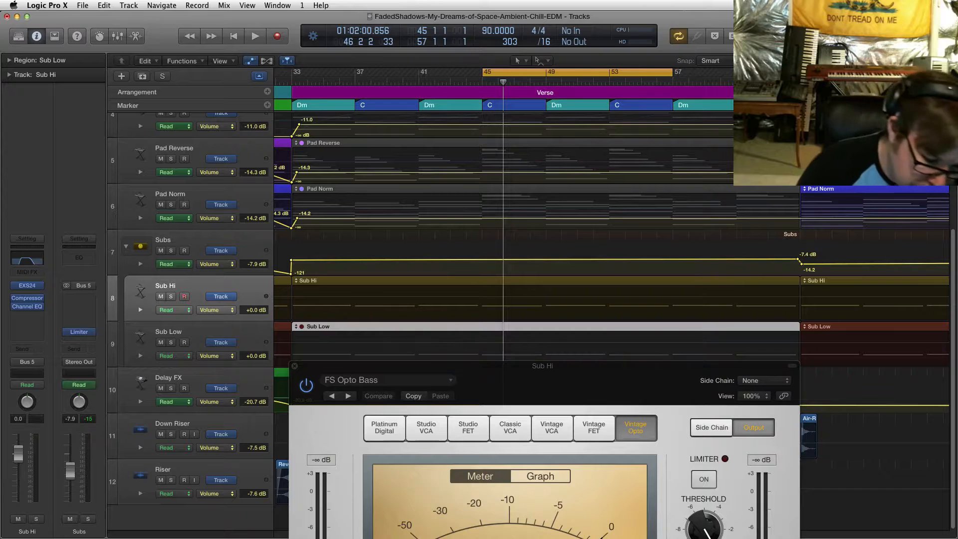
drag(543, 365, 505, 68)
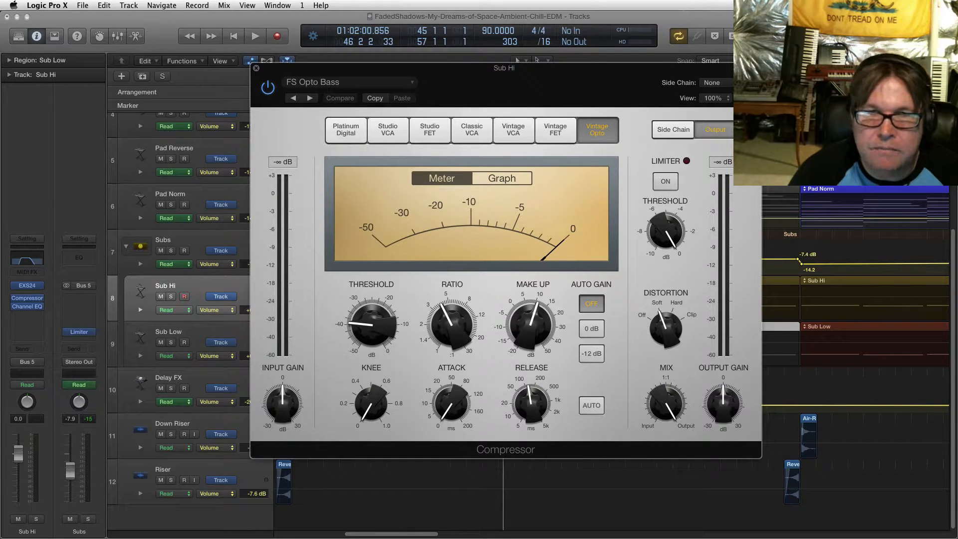
Switch the Sub Hi Compressor to the Graph view, play Sub Hi alone and move the window clear of the tracks
click(502, 178)
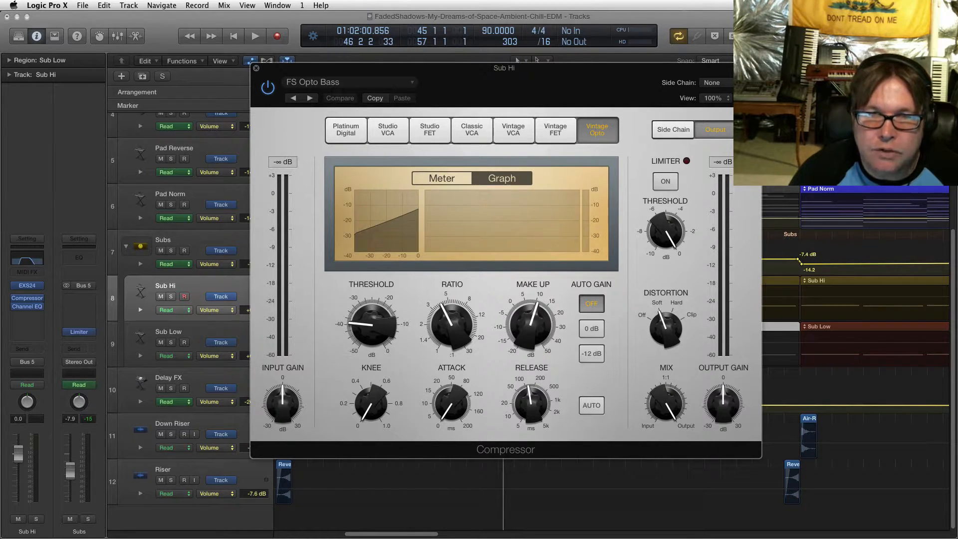
key(space)
drag(504, 68, 583, 329)
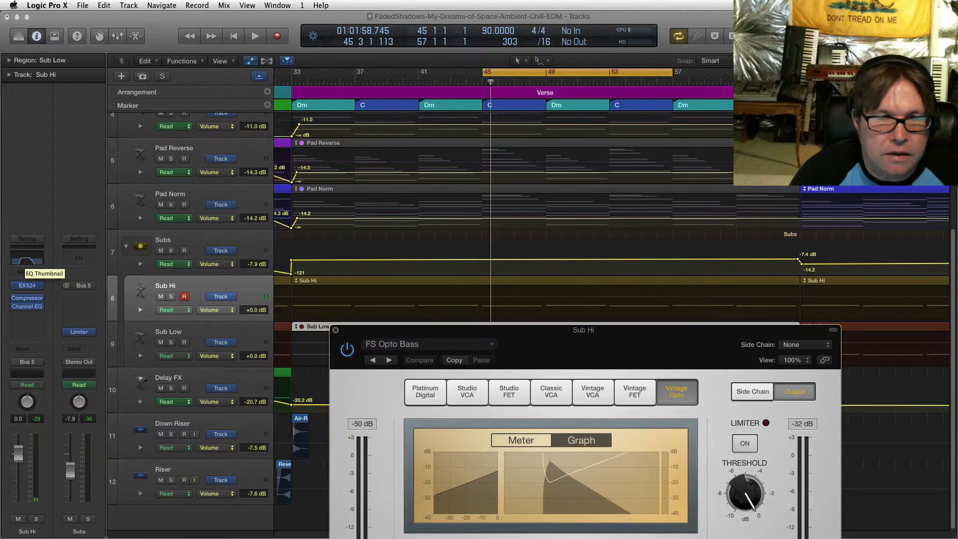
Open the Sub Hi track's Channel EQ, set its low cut to 66 Hz and pull its high cut lower in frequency
click(24, 259)
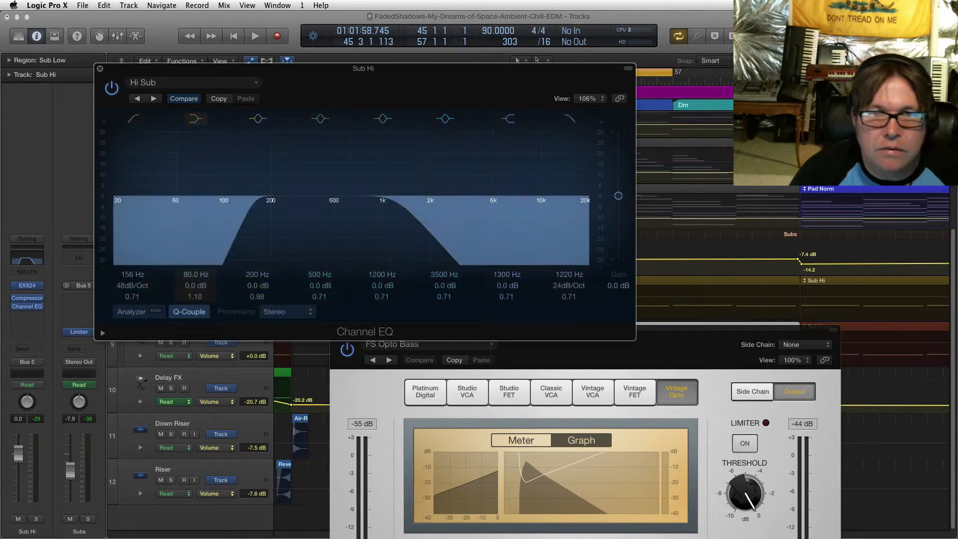
drag(254, 202, 194, 201)
drag(468, 195, 349, 202)
Rearrange the Sub Hi Channel EQ and Compressor windows and play Sub Hi alone to check its compression graph
drag(362, 68, 307, 23)
drag(583, 329, 474, 74)
key(space)
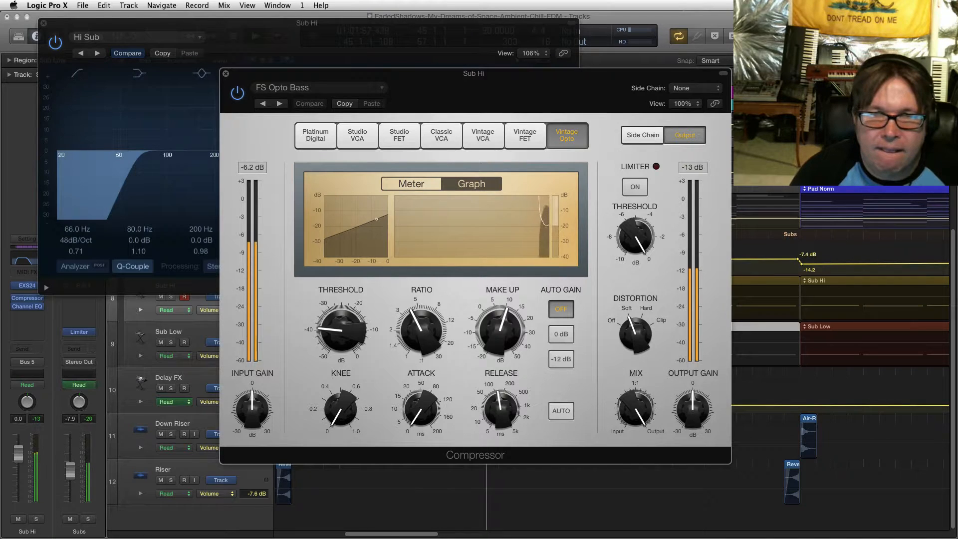
mouse_move(474, 74)
mouse_down()
mouse_move(660, 418)
mouse_move(617, 454)
mouse_move(492, 17)
mouse_move(485, 68)
mouse_up()
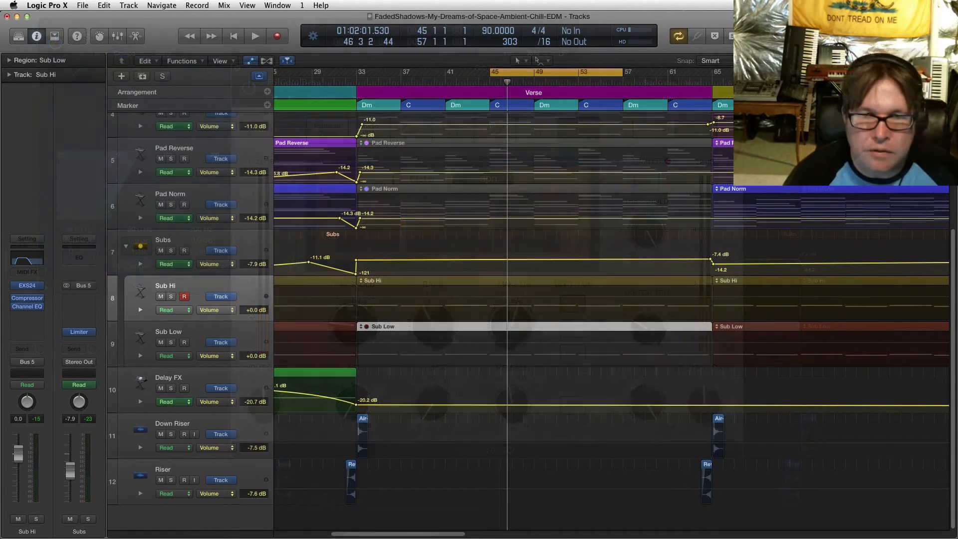
Close the plug-in windows, unmute the Verse's Sub Low region and play it together with Sub Hi
key(space)
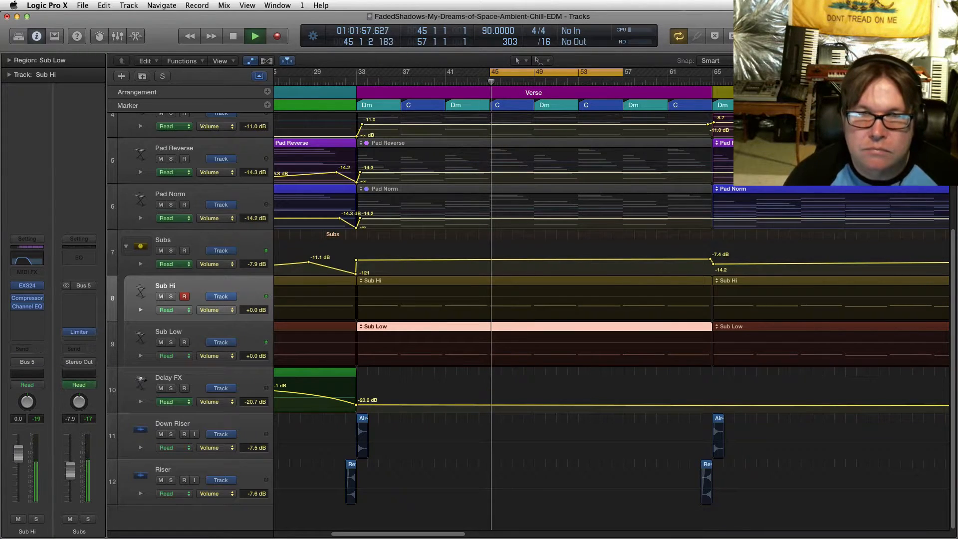
key(super+Right)
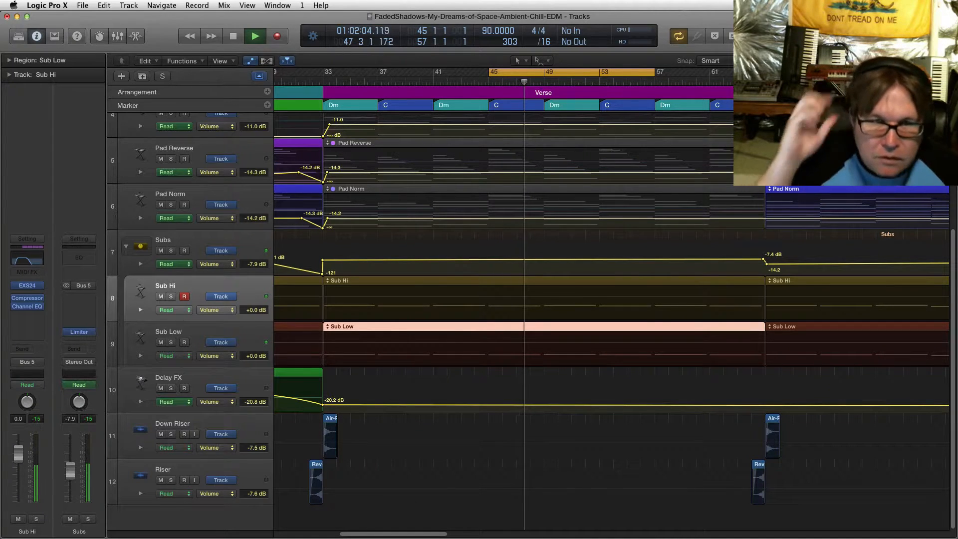
key(space)
Unmute the Verse's Pad Norm region and mute its Sub Hi and Sub Low regions
scroll(611, 298, left, 6)
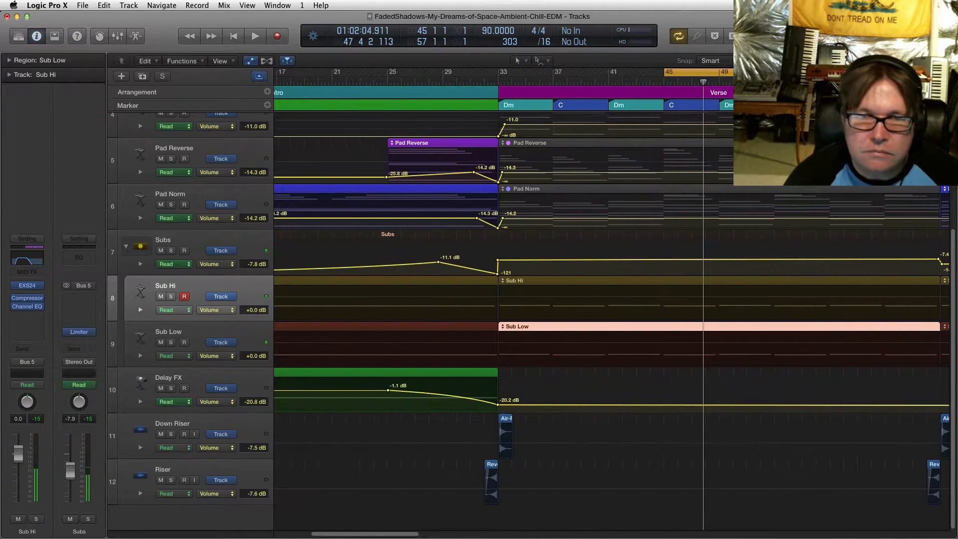
key(super+Left)
scroll(611, 298, right, 5)
key(super+Left)
key(super+Left)
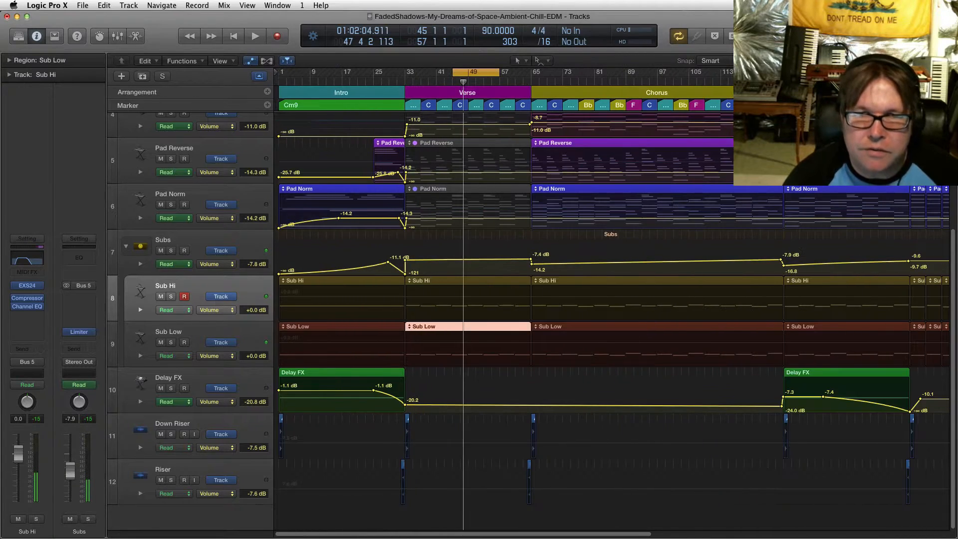
scroll(611, 319, up, 2)
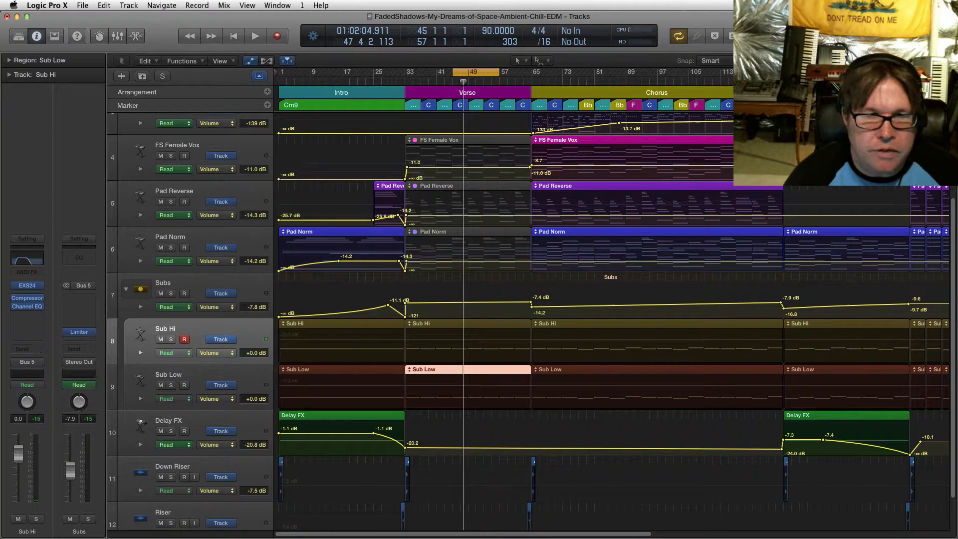
scroll(610, 319, up, 1)
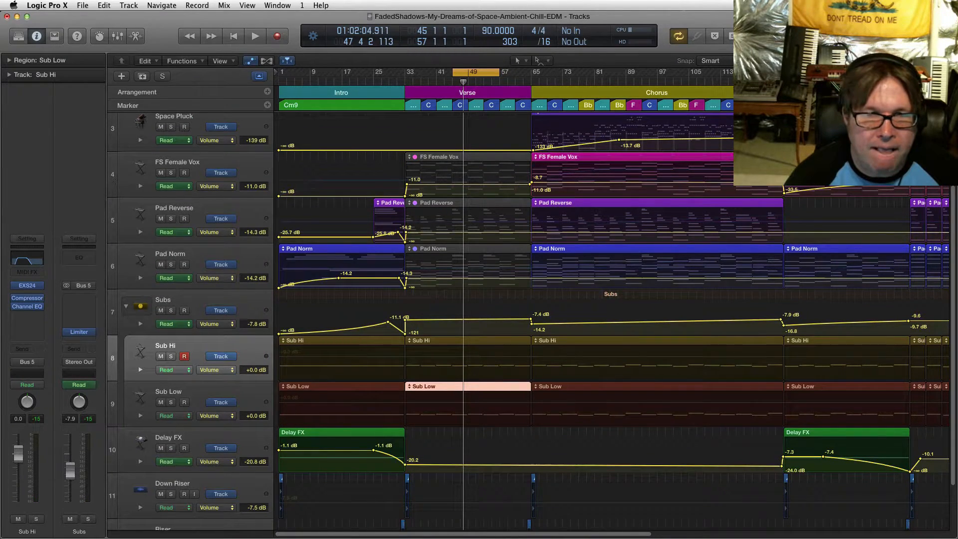
click(209, 302)
scroll(611, 319, up, 1)
click(469, 272)
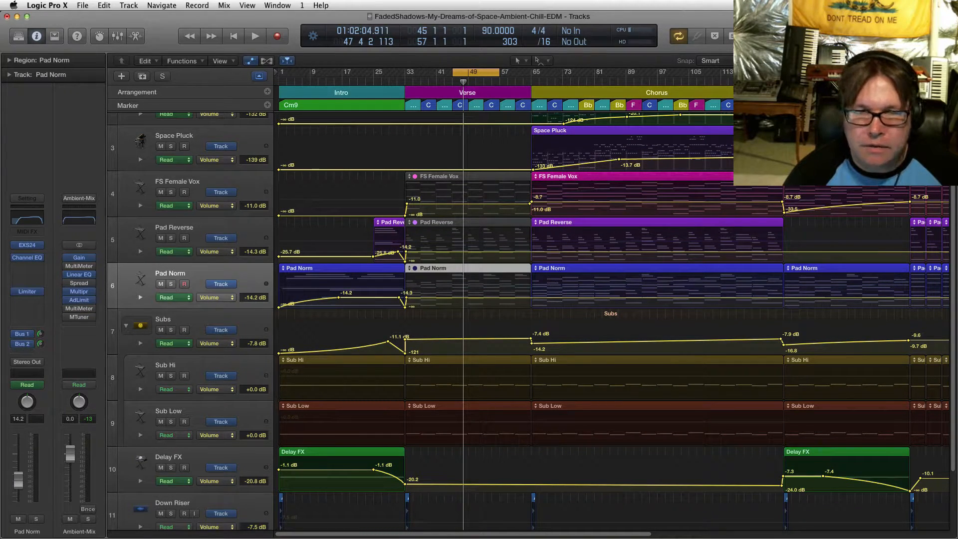
key(ctrl+m)
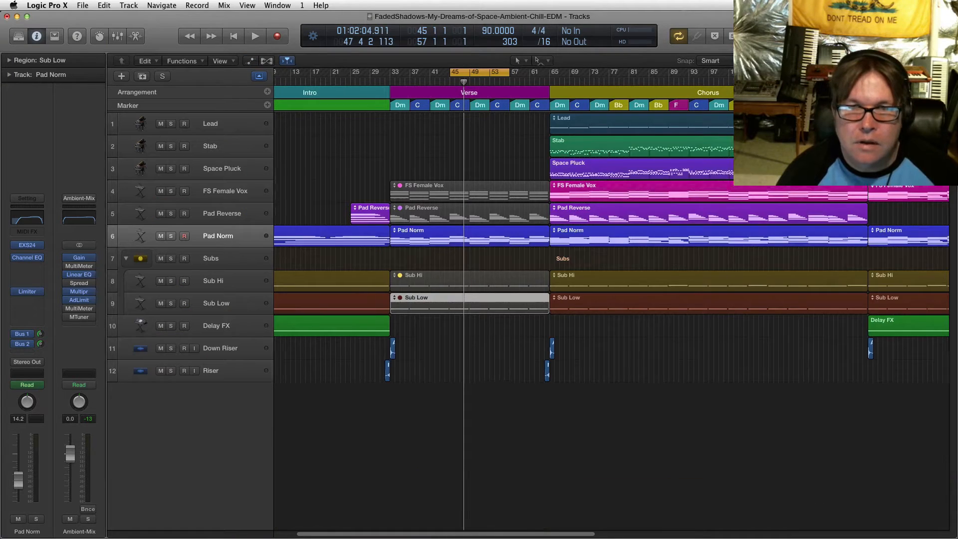
Open the Pad Norm track's EXS24 sampler, examine its Roland-D-20 filter and envelope settings, and close it
scroll(610, 320, left, 2)
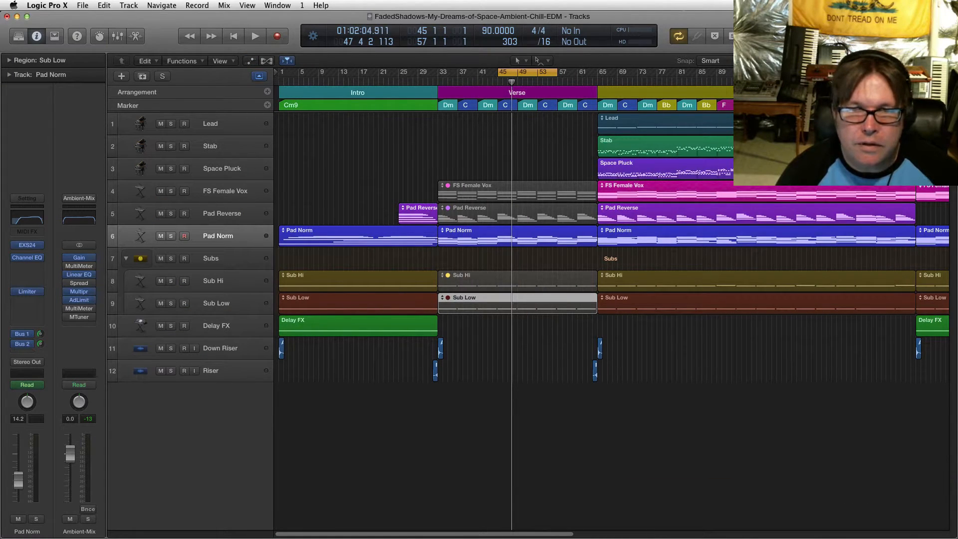
scroll(610, 319, right, 3)
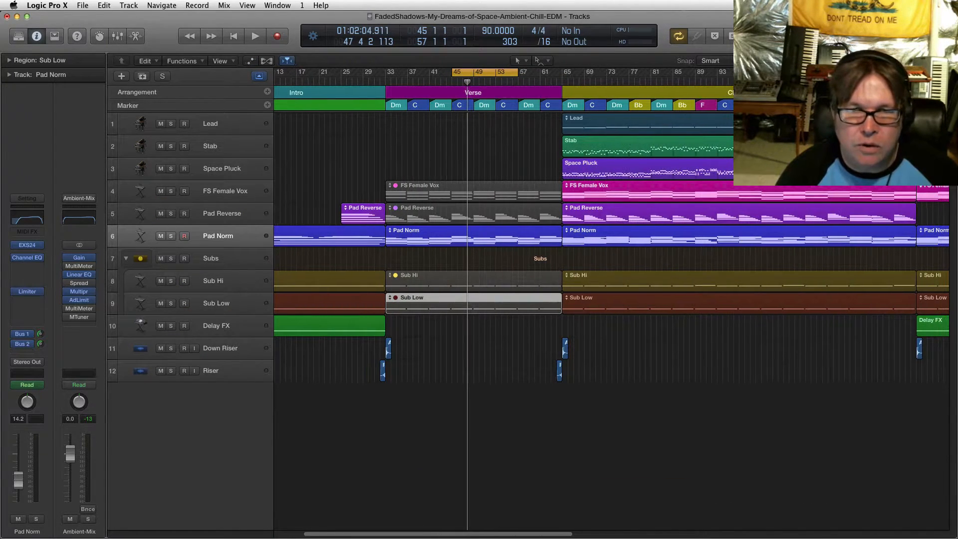
click(28, 245)
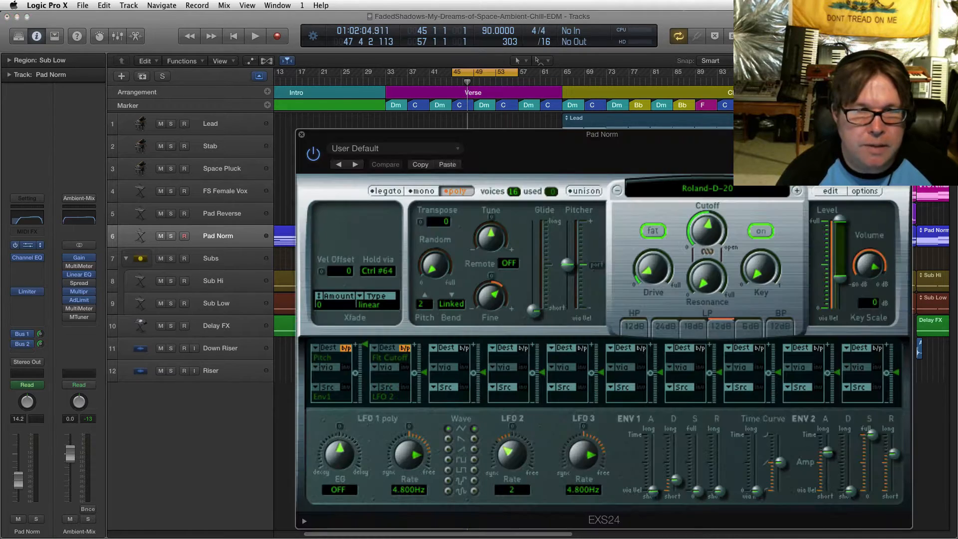
drag(499, 134, 377, 145)
drag(741, 298, 769, 286)
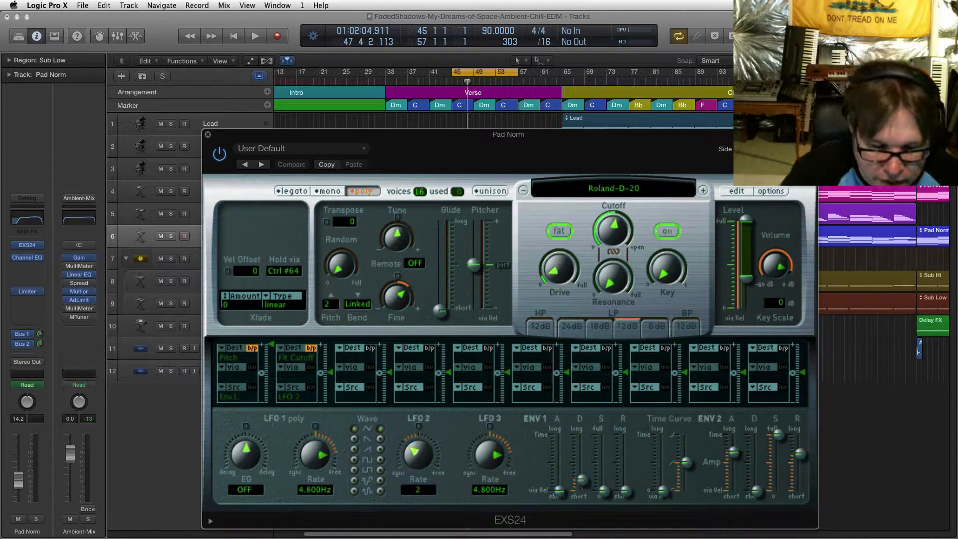
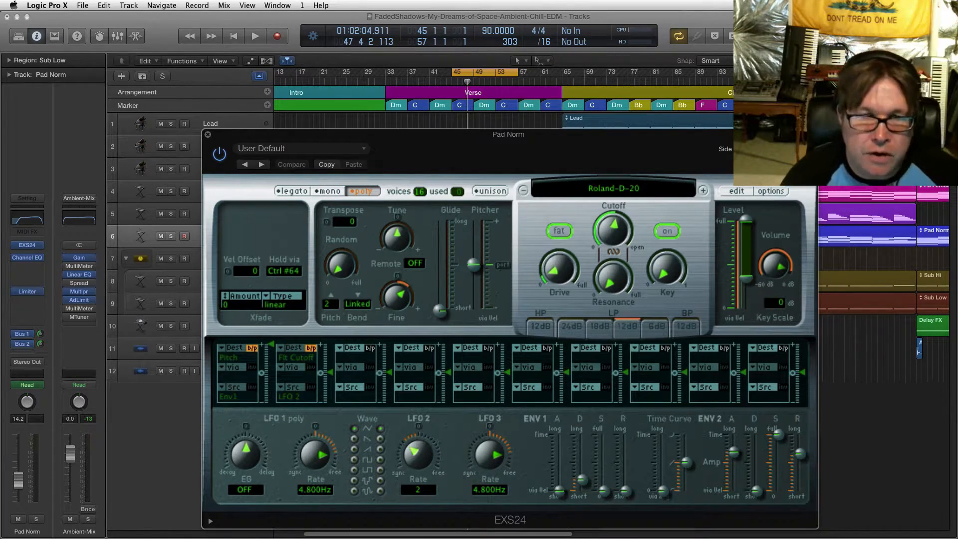
drag(770, 286, 756, 264)
mouse_move(755, 264)
mouse_down()
mouse_move(780, 265)
mouse_move(762, 272)
mouse_up()
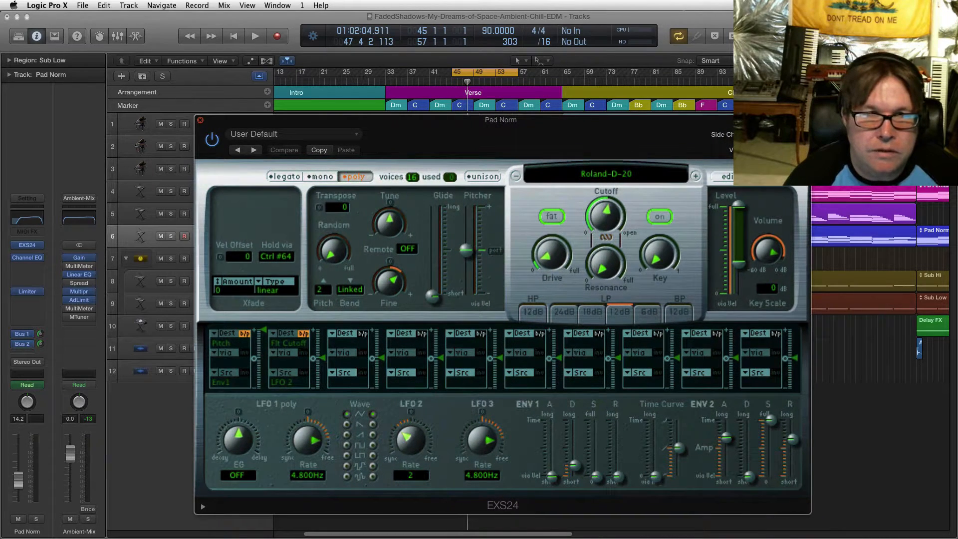
key(super+w)
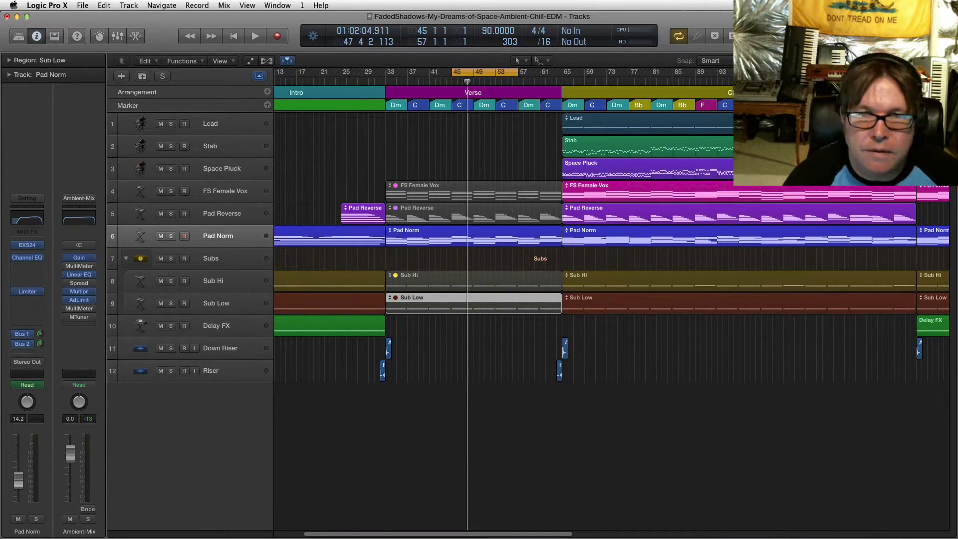
Show the automation with Pad Norm's lanes expanded and play the Verse while following its EXS24 Filter Cutoff curve
key(a)
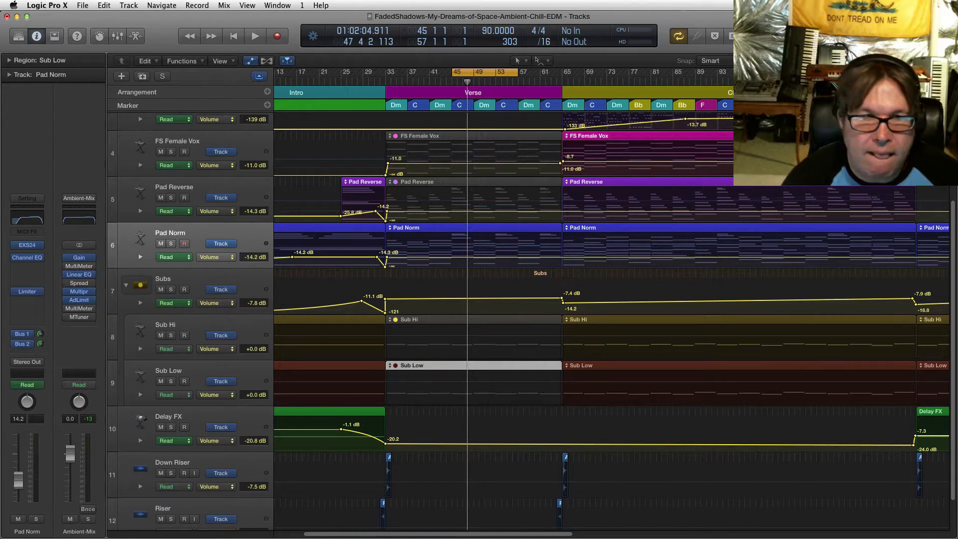
click(140, 257)
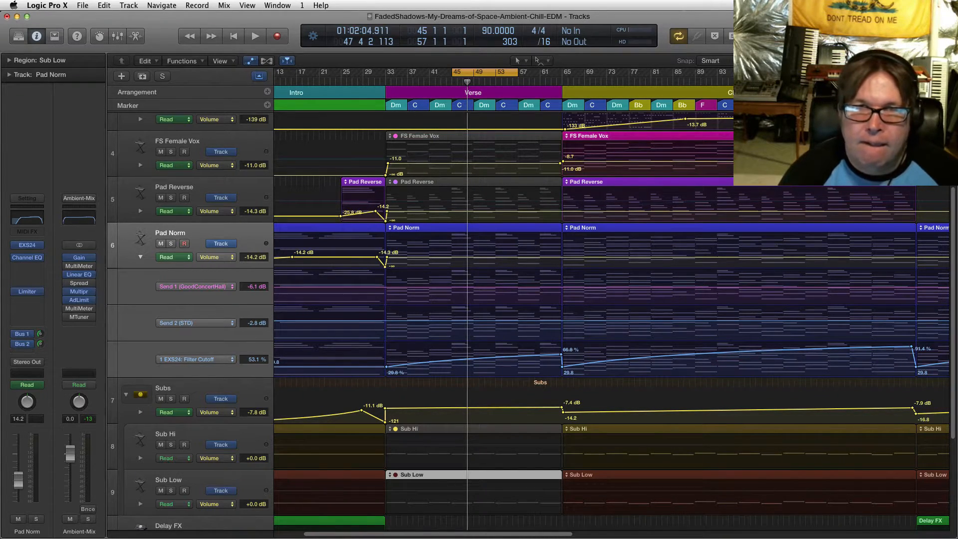
key(space)
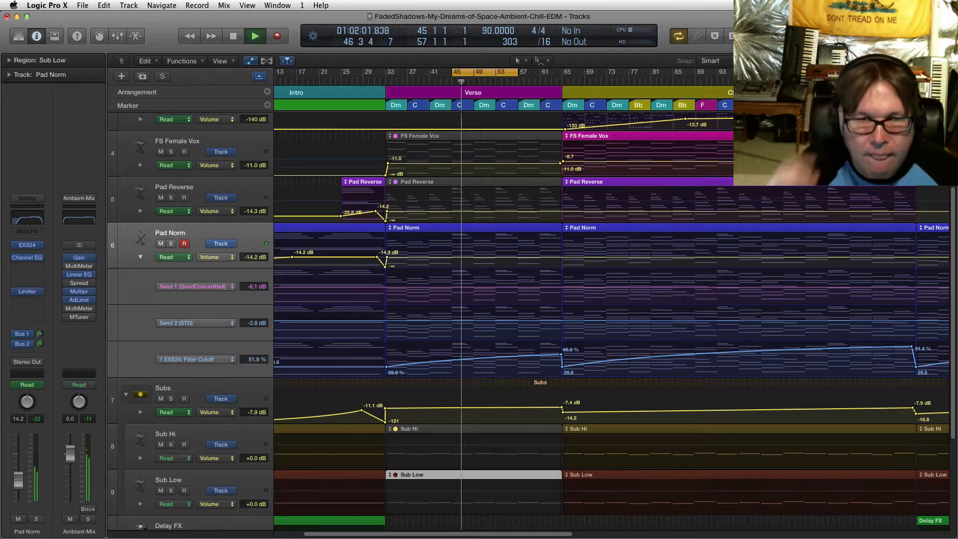
key(super+Right)
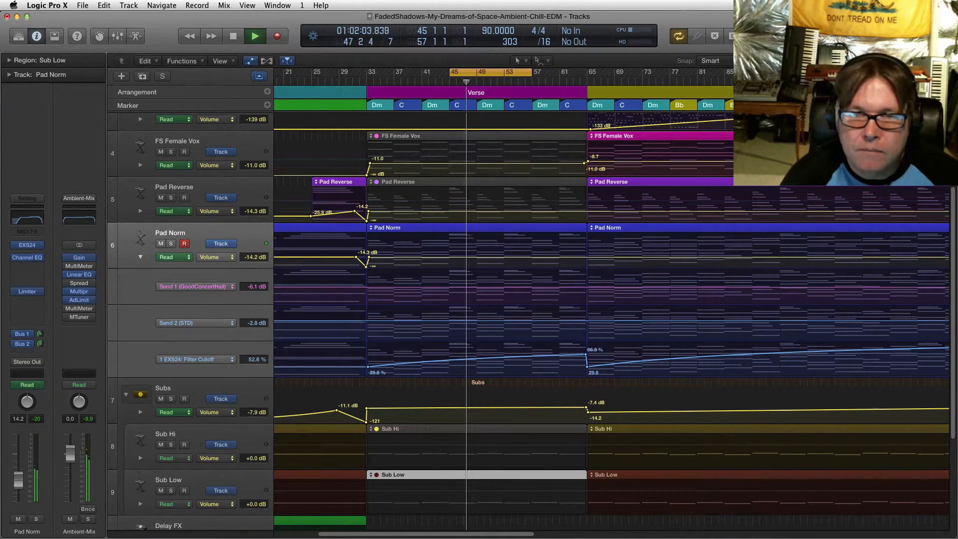
scroll(611, 319, right, 1)
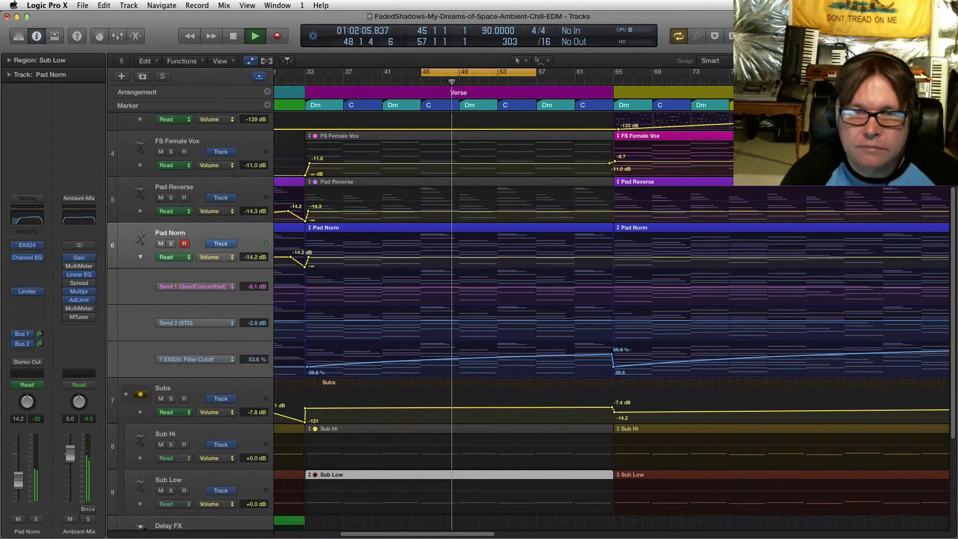
key(super+Right)
key(super+Left)
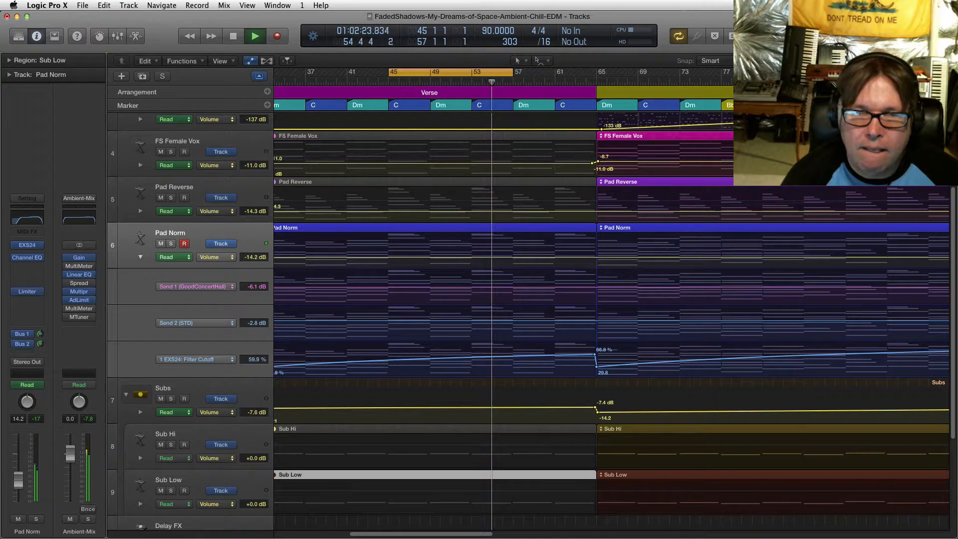
key(space)
Loop bars 105 to 121 of the Chorus and play Pad Norm there with the other Chorus regions muted
key(c)
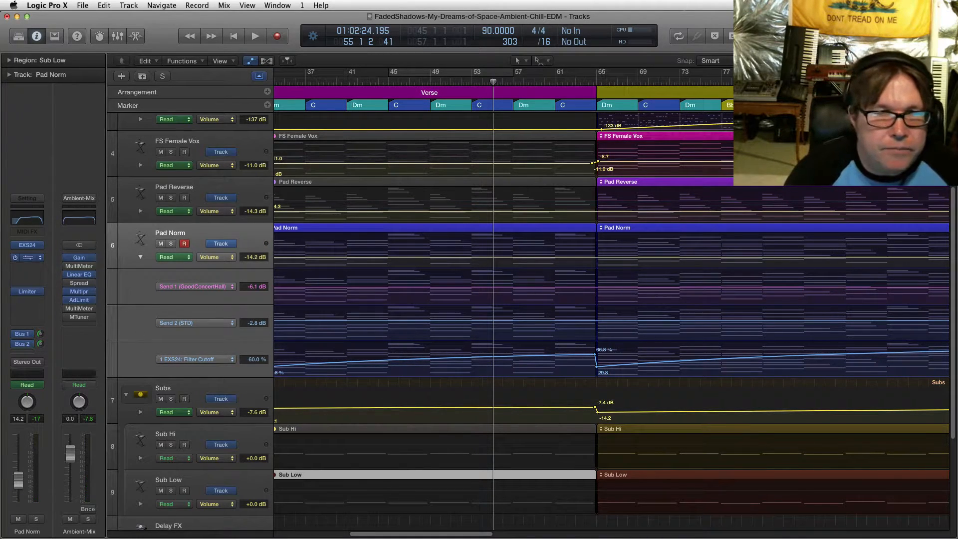
click(27, 245)
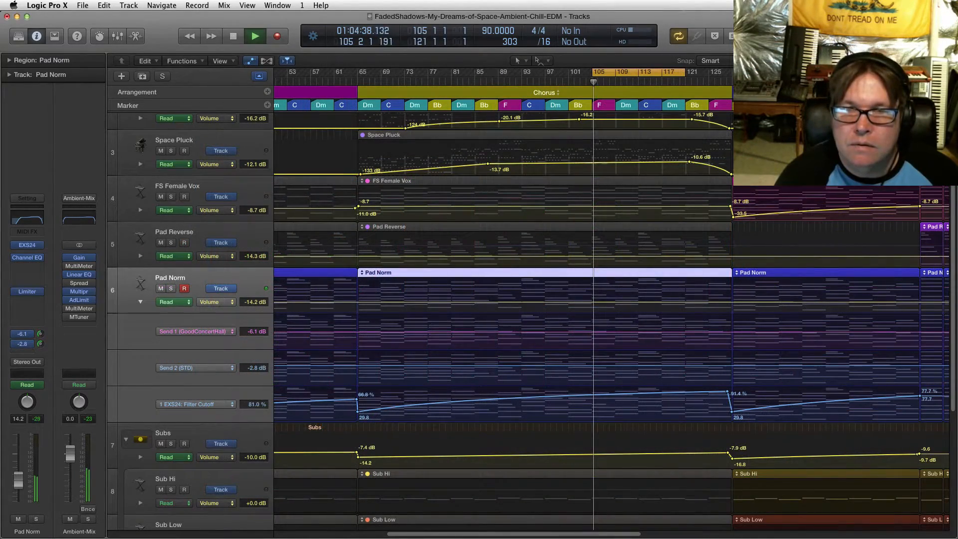
key(super+Right)
key(super+Right)
key(super+Right)
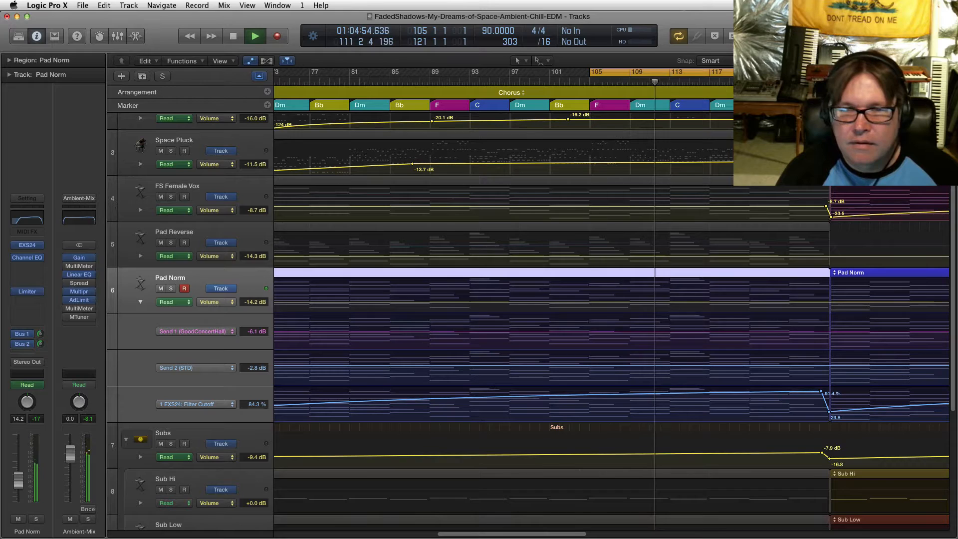
key(space)
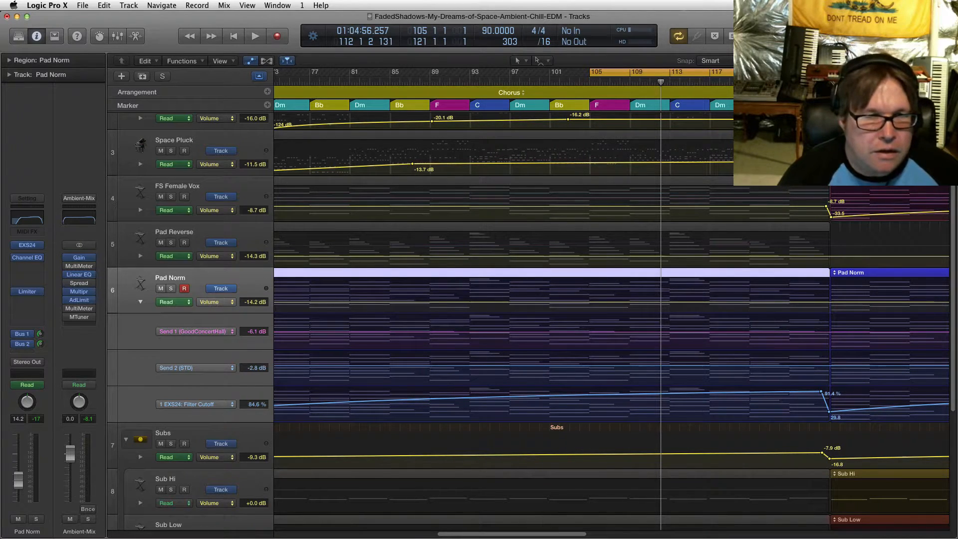
Inspect the effects on Pad Norm's Bus 1 GoodConcertHall and Bus 2 STD sends
click(23, 334)
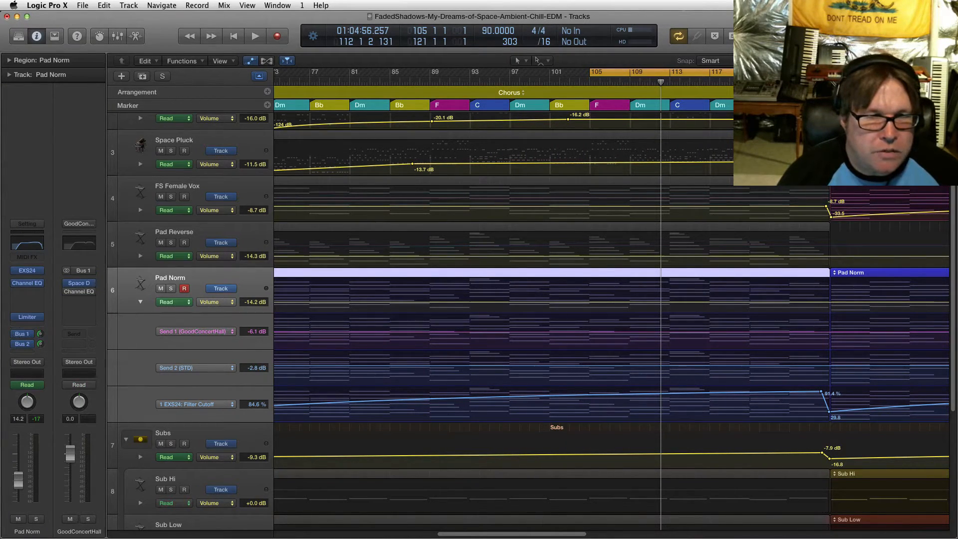
click(22, 344)
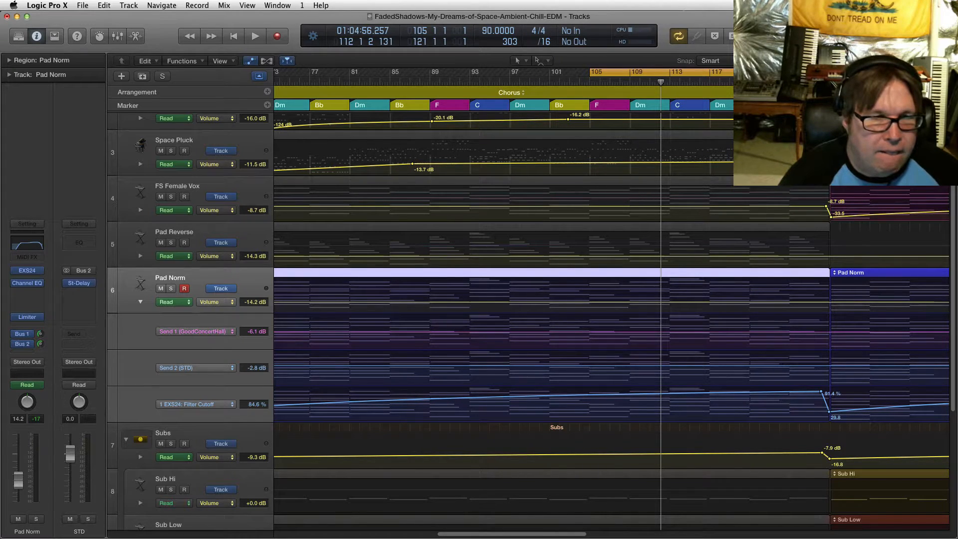
click(21, 334)
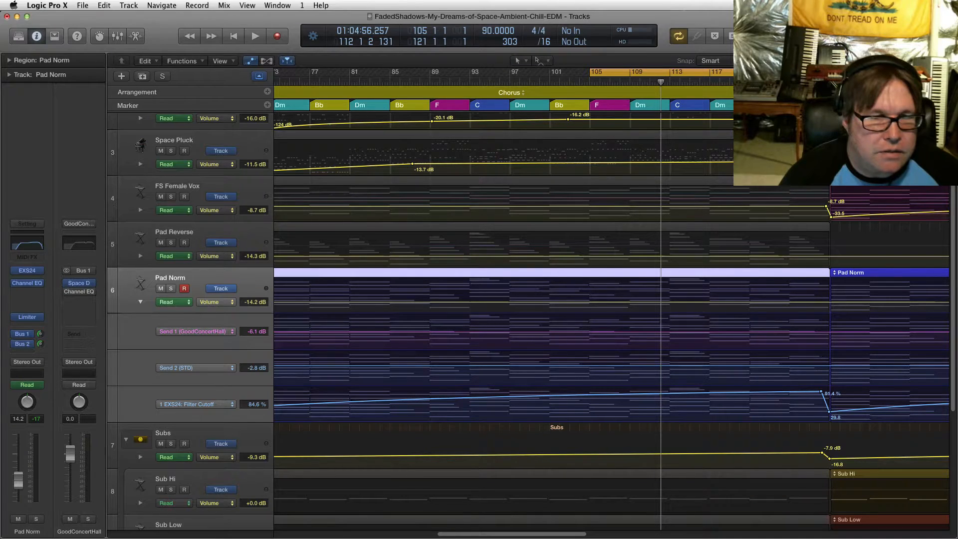
With the Pad Reverse track selected, hide the automation and mute the Pad Norm regions in the Verse and Chorus
scroll(499, 319, down, 2)
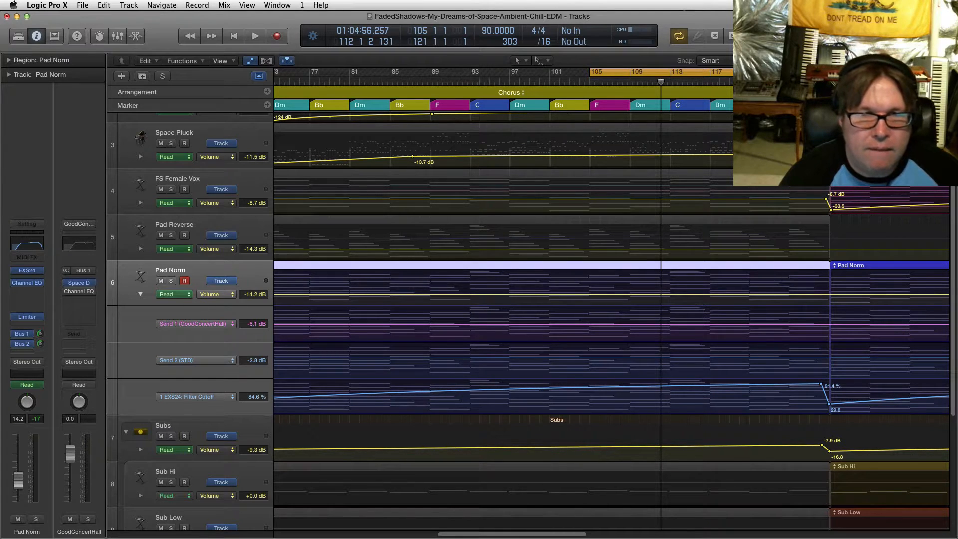
click(174, 224)
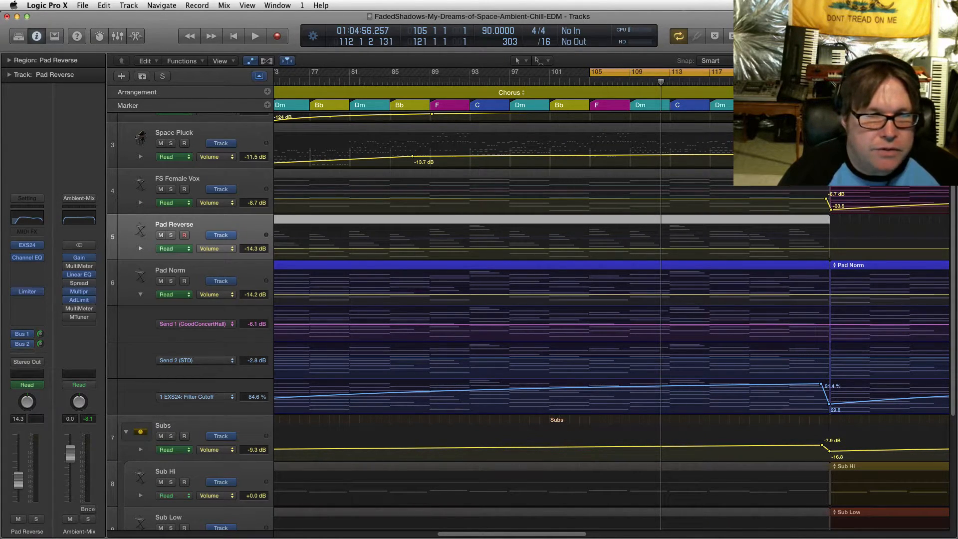
scroll(546, 319, left, 5)
key(super+Left)
key(super+Left)
key(super+Left)
scroll(546, 319, right, 1)
key(a)
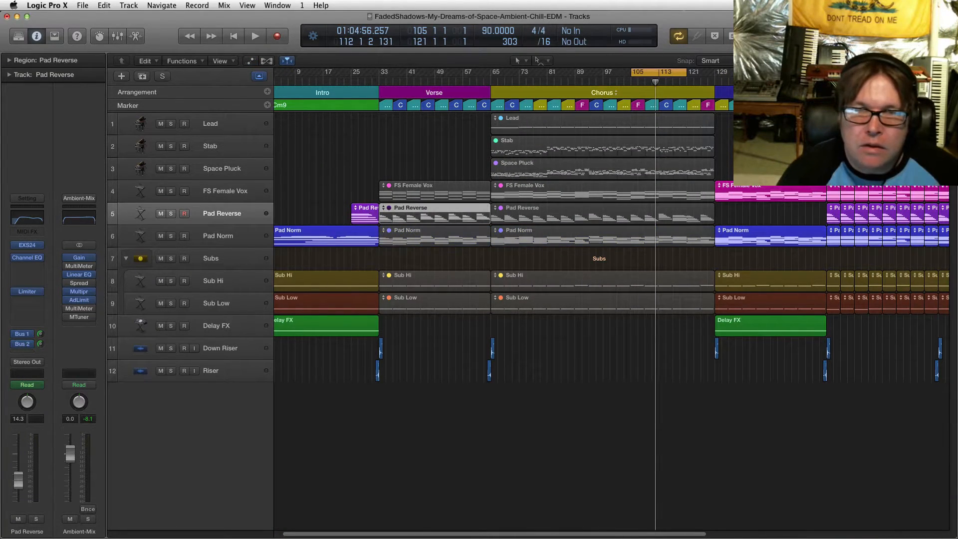
Unmute the Pad Reverse regions in the Verse and Chorus
key(ctrl+m)
key(Right)
key(ctrl+m)
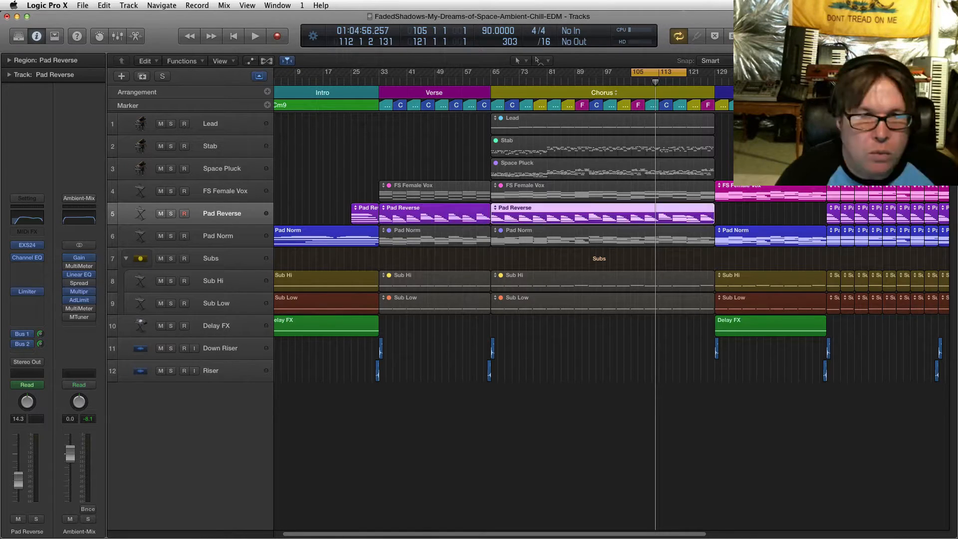
Open the EXS24 sampler on Pad Reverse and inspect the sample zones of its D20-Reverse-Pad2 instrument
key(Down)
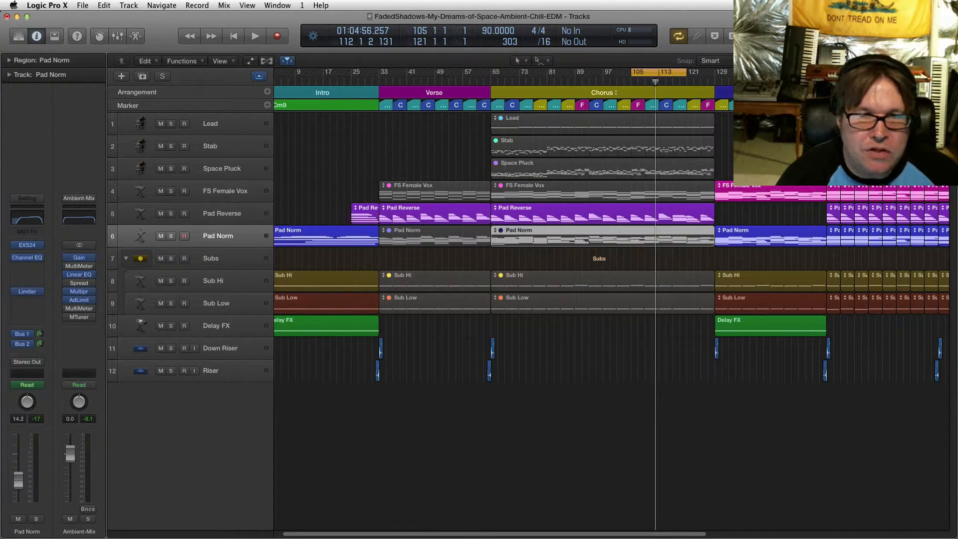
key(Up)
key(Down)
key(Up)
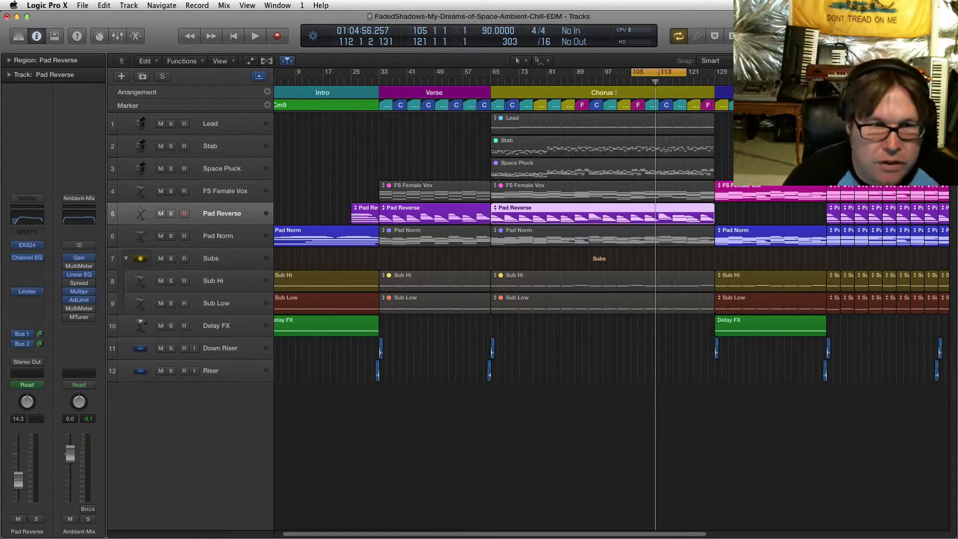
click(27, 245)
drag(880, 253, 777, 251)
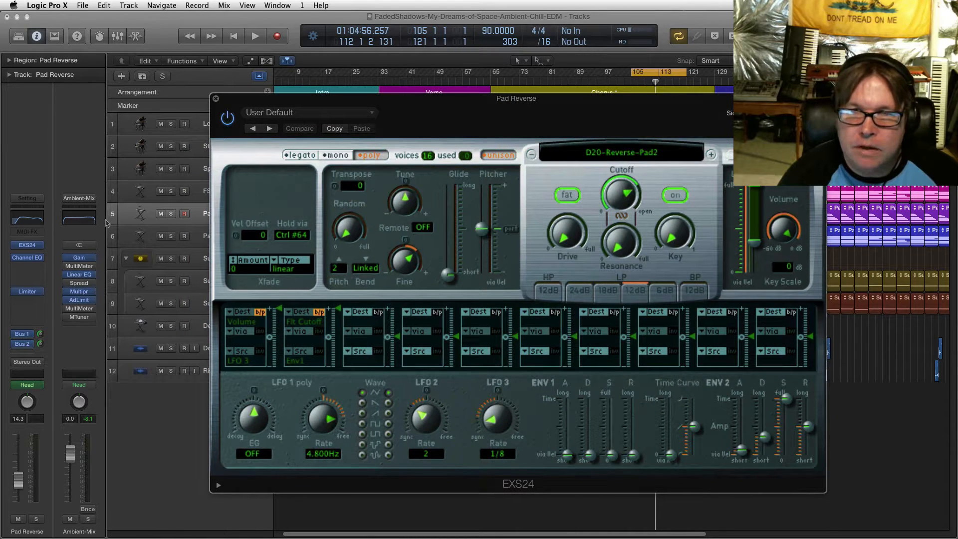
click(729, 155)
drag(429, 28, 571, 29)
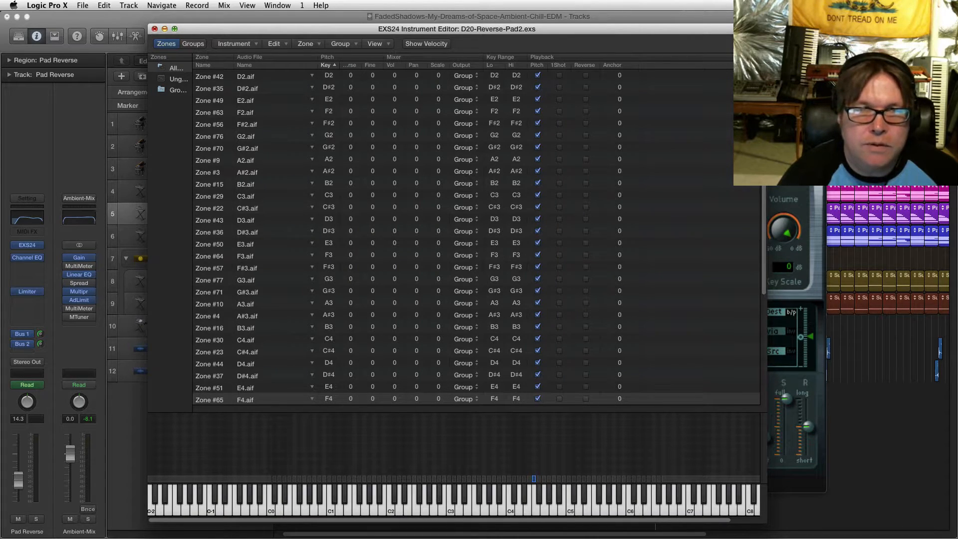
click(155, 28)
Review the filter, modulation, LFO and envelope settings of Pad Reverse's EXS24 and close the plug-in
mouse_move(777, 250)
mouse_down()
mouse_move(804, 250)
mouse_move(782, 256)
mouse_up()
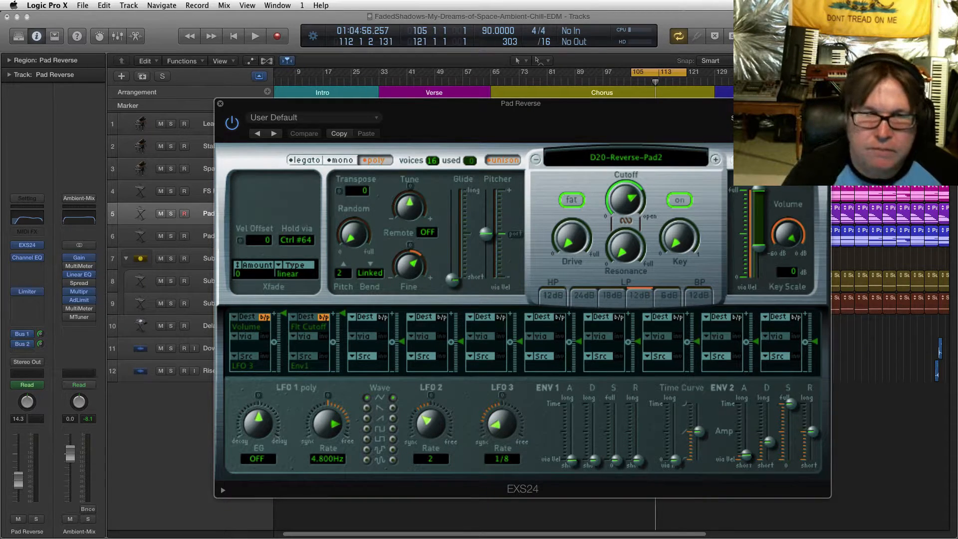
mouse_move(773, 103)
mouse_down()
mouse_move(760, 113)
mouse_move(821, 100)
mouse_move(765, 106)
mouse_up()
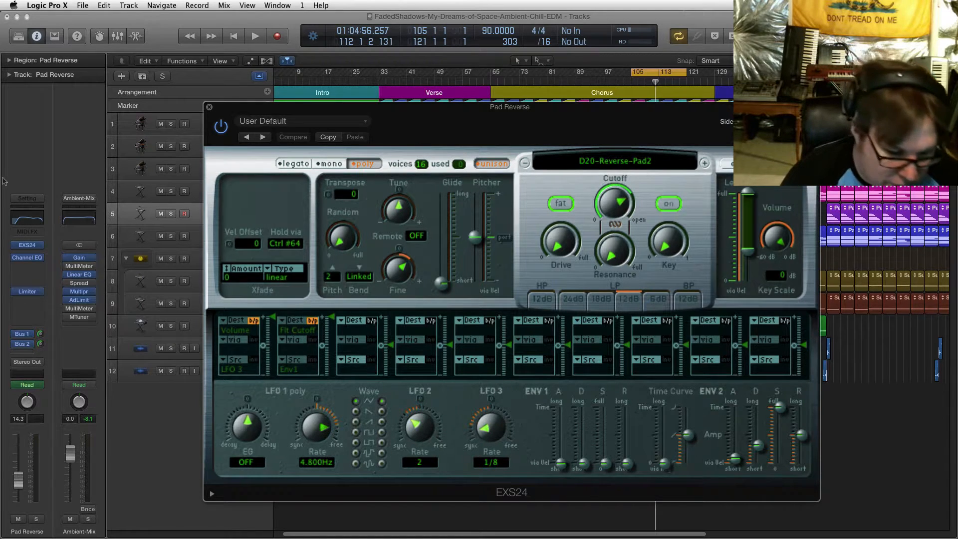
drag(509, 107, 554, 111)
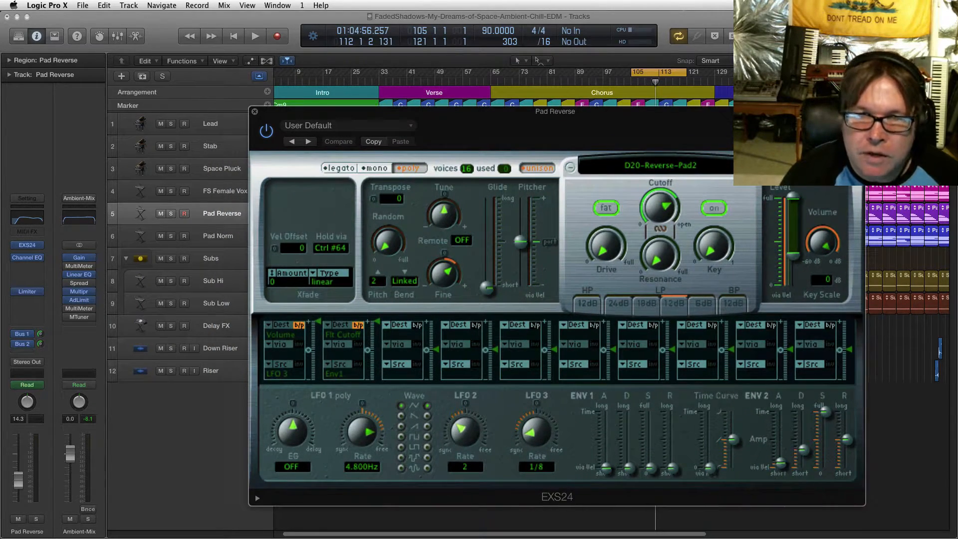
mouse_move(816, 264)
mouse_down()
mouse_move(828, 260)
mouse_move(786, 261)
mouse_move(815, 265)
mouse_up()
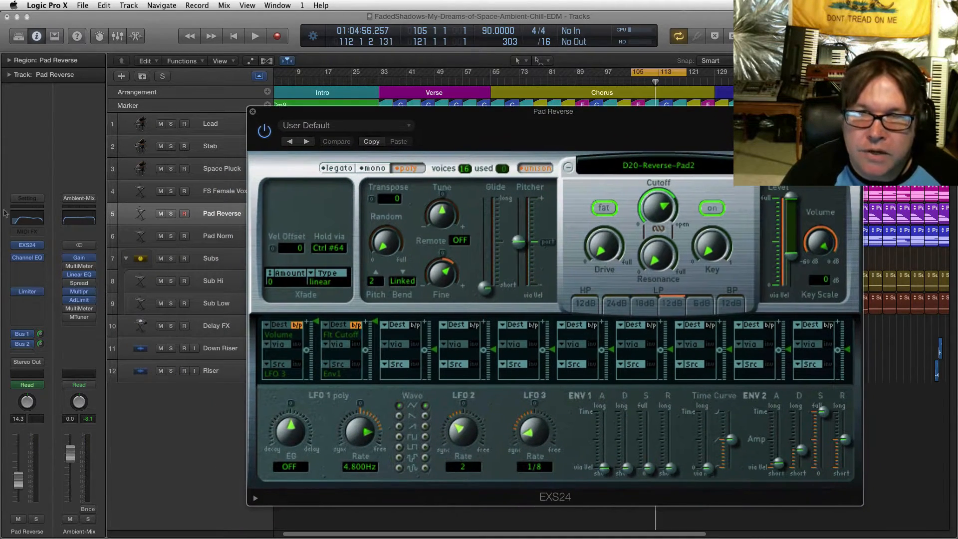
drag(552, 112, 555, 109)
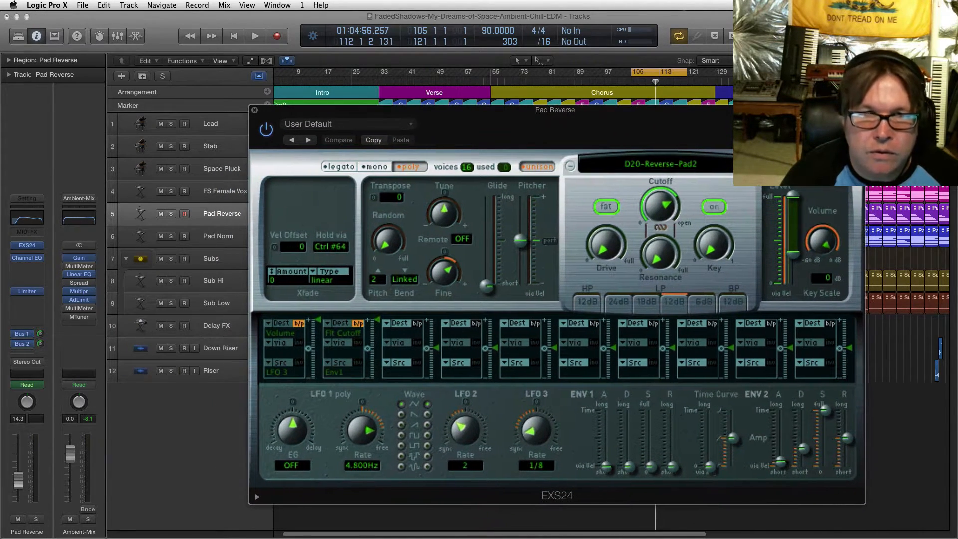
click(254, 110)
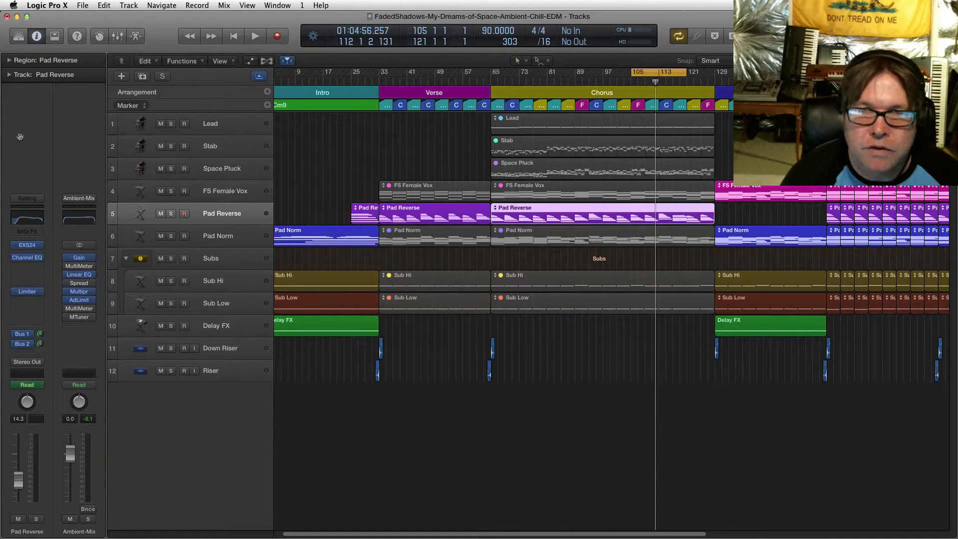
Play Pad Reverse in the Verse with bars 37 to 53 looped, watching its channel strip, and stop playback
key(z)
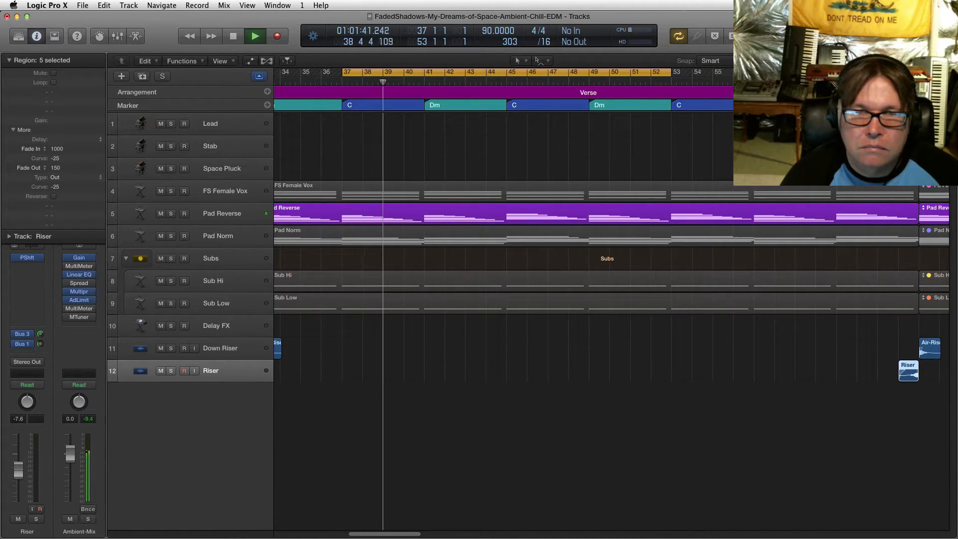
key(super+Left)
key(super+Left)
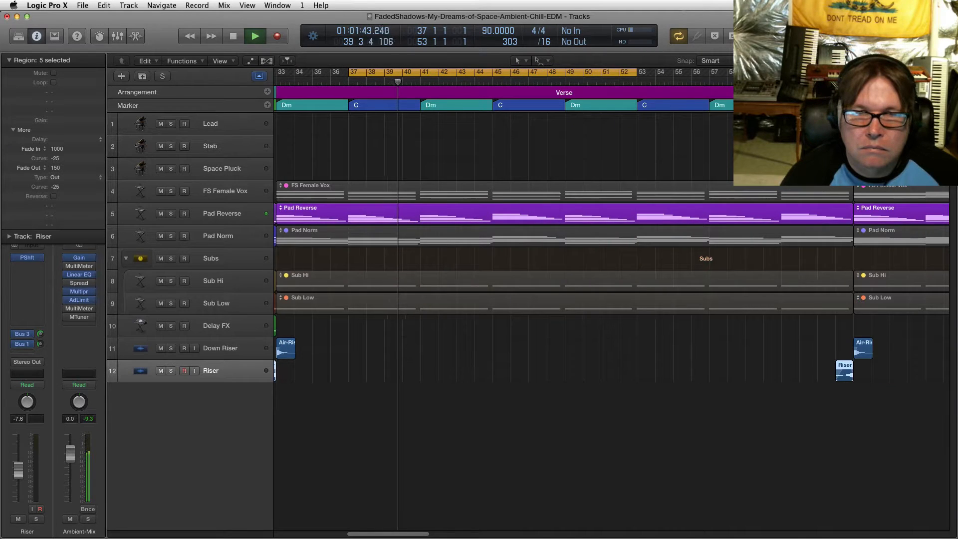
key(super+Left)
key(super+Left)
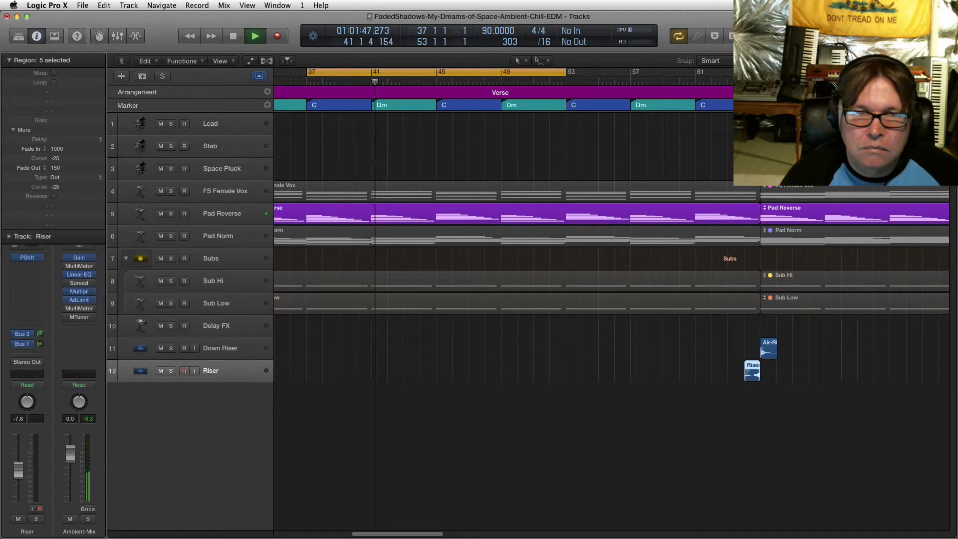
key(super+Right)
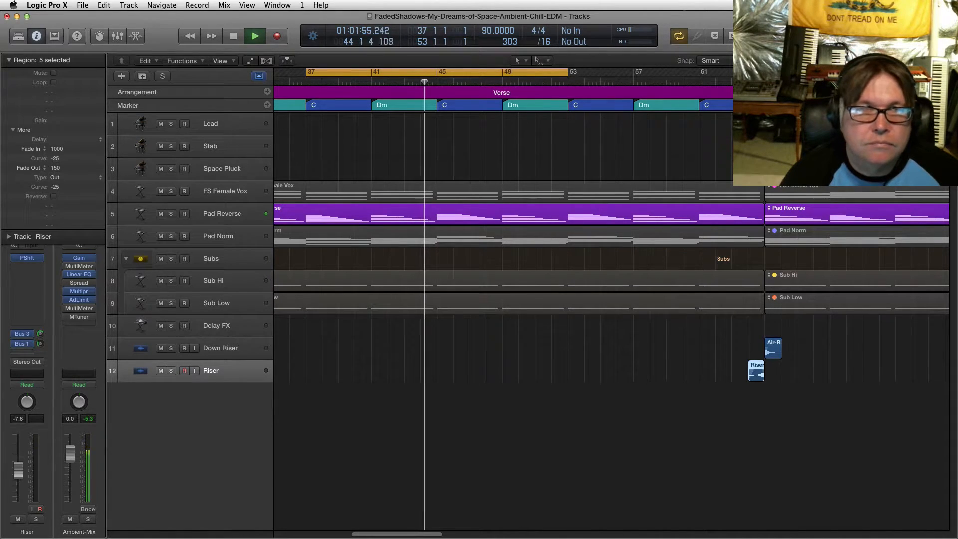
click(9, 60)
click(222, 213)
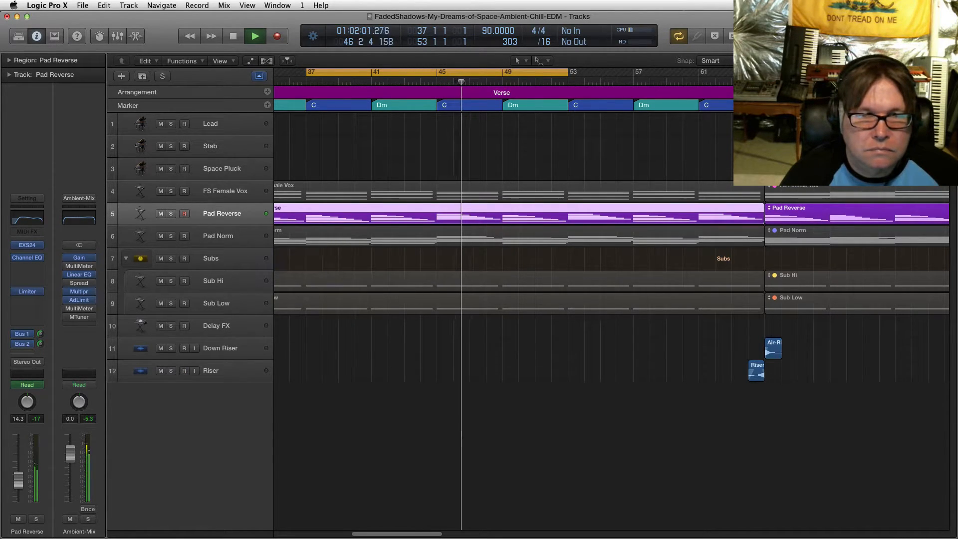
key(space)
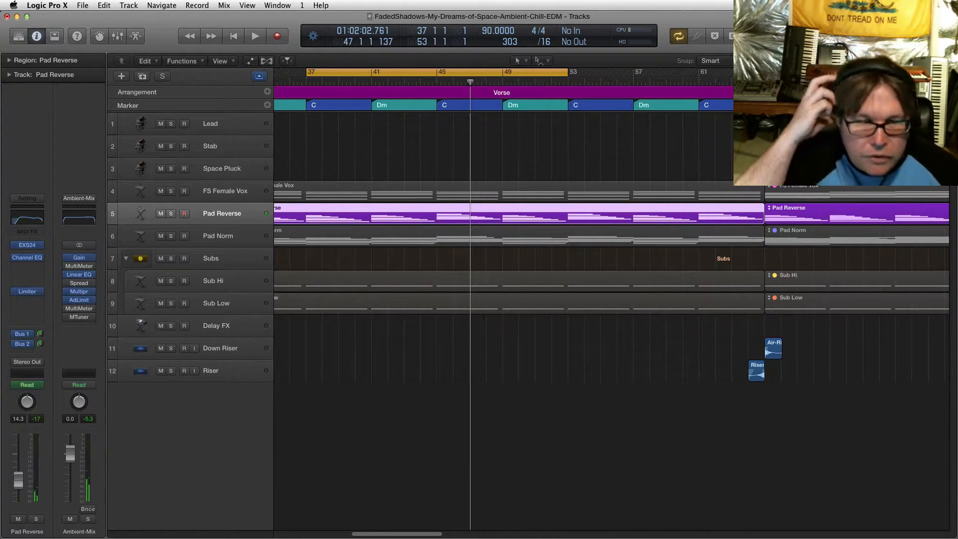
Move the loop range to bars 113 to 129 of the Chorus and show the track automation
scroll(611, 299, right, 2)
key(super+Left)
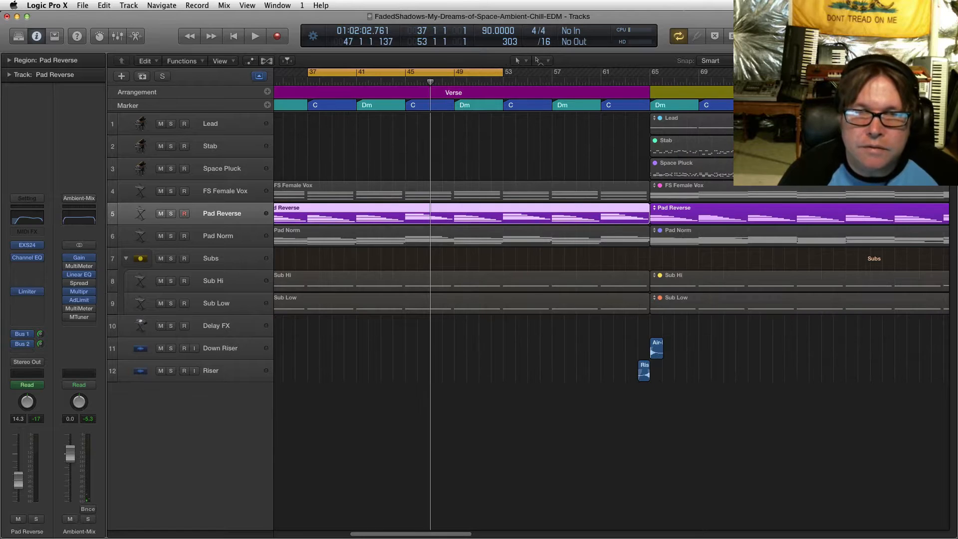
scroll(611, 299, right, 3)
key(super+Left)
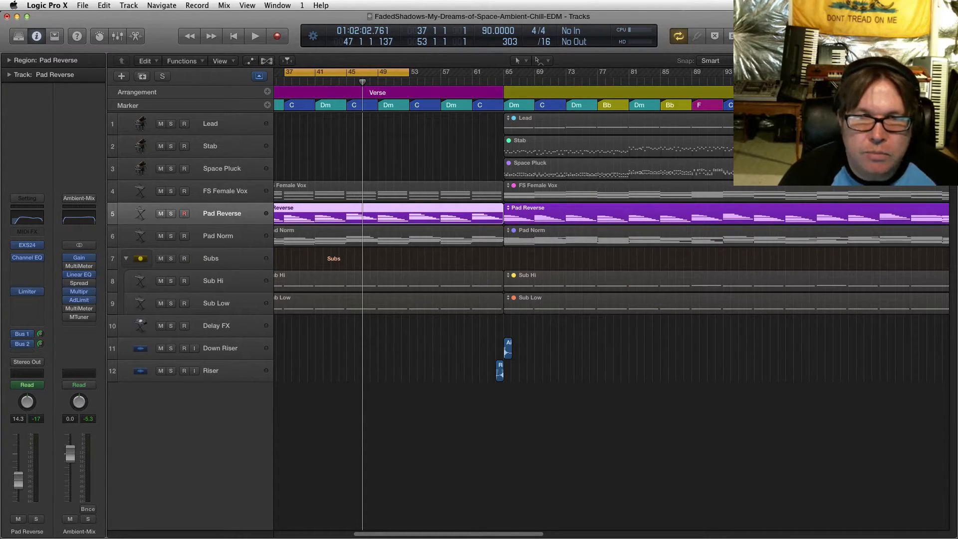
key(super+Right)
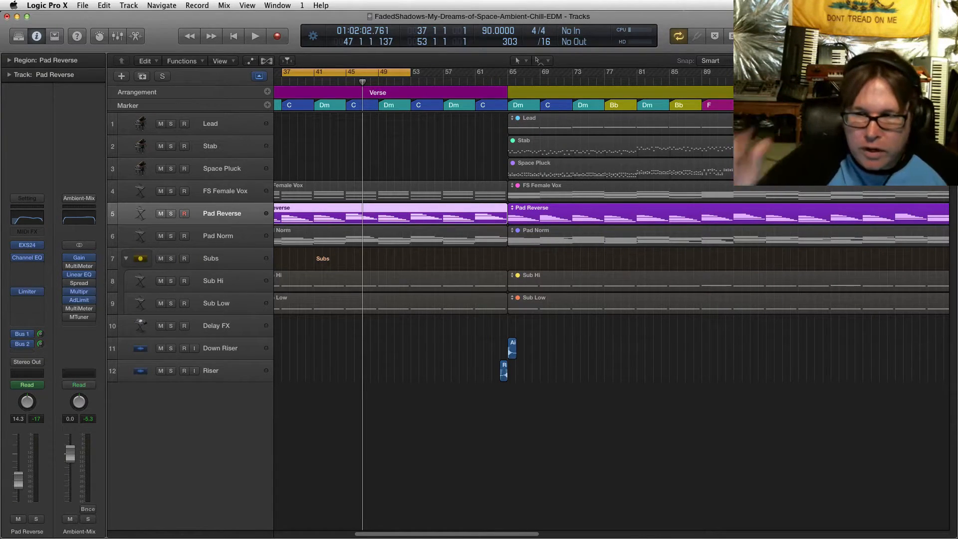
scroll(611, 299, right, 3)
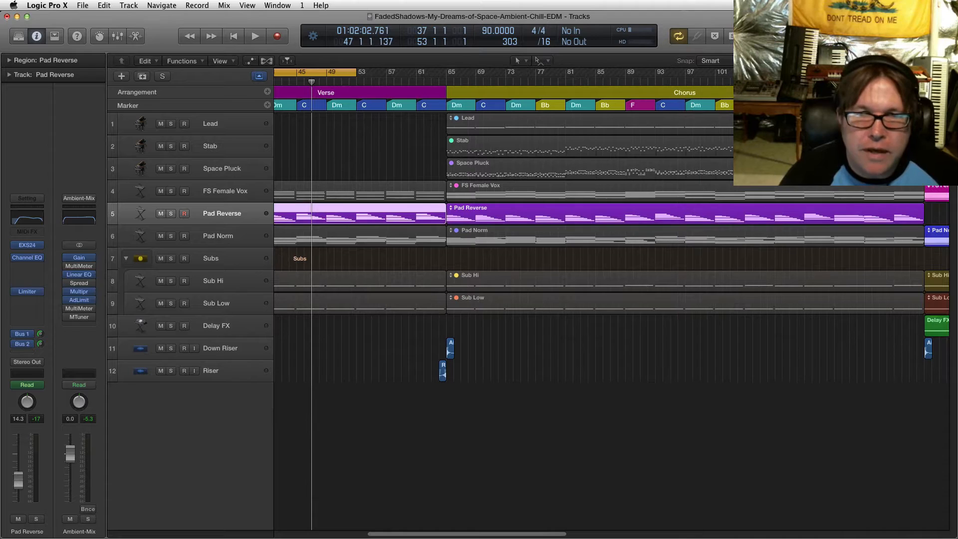
drag(293, 72, 861, 73)
key(a)
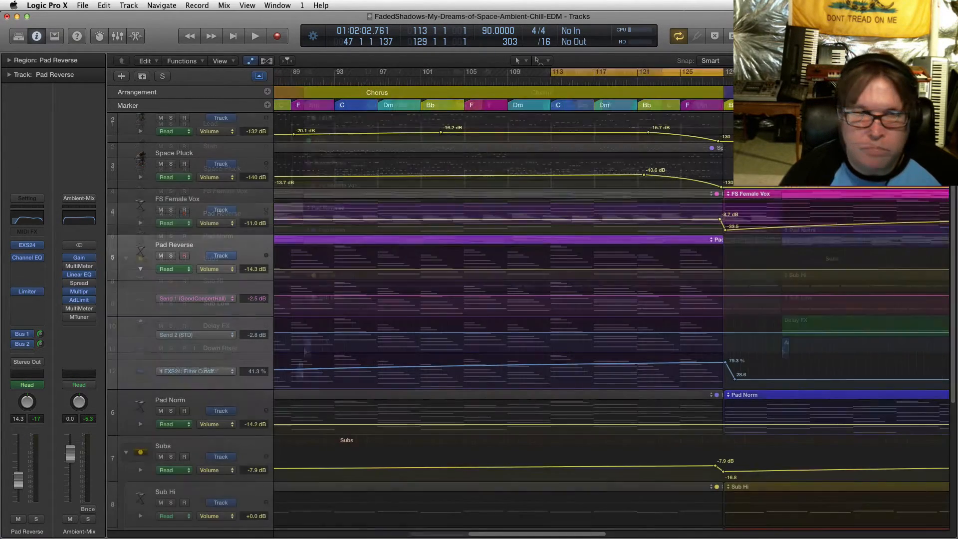
Play the looped end of the Chorus to hear Pad Reverse's filter cutoff automation, and stop playback
key(space)
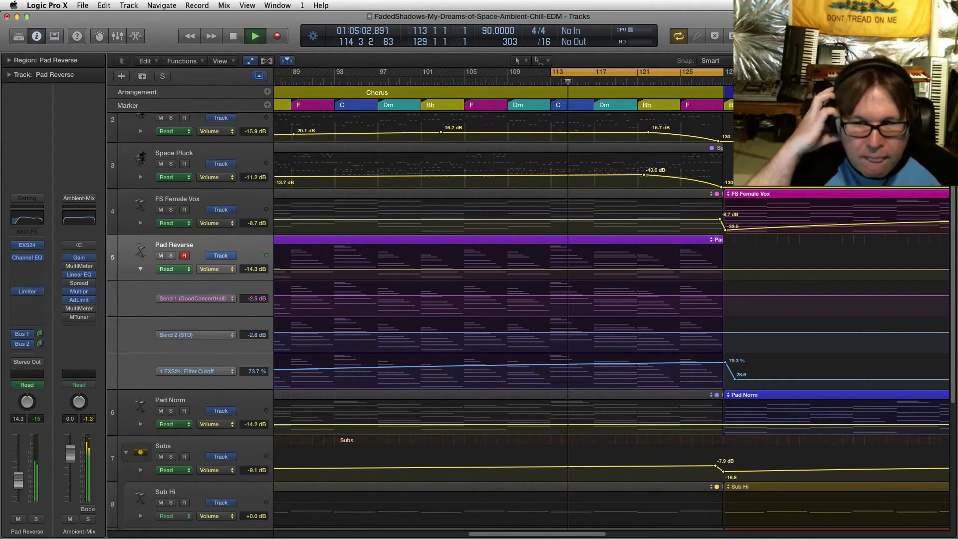
key(super+Right)
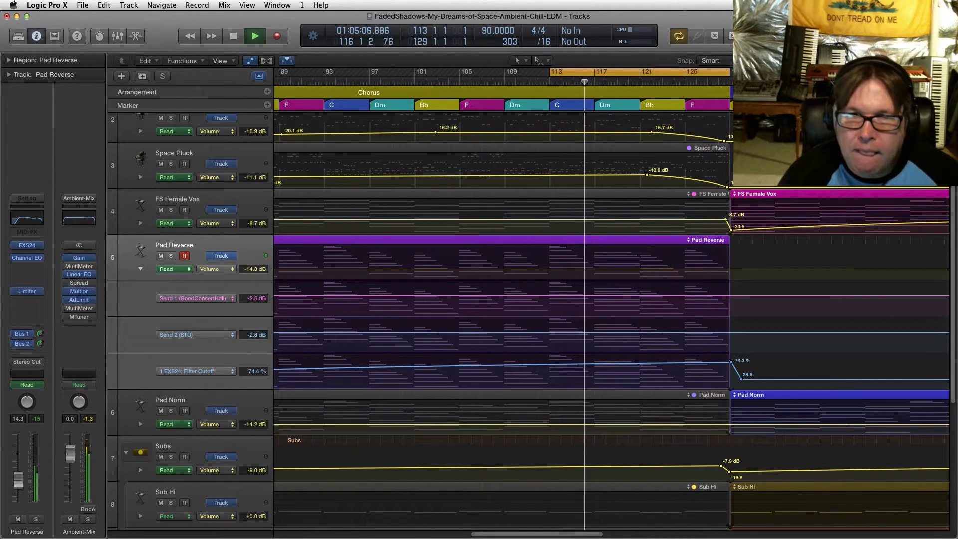
key(super+Left)
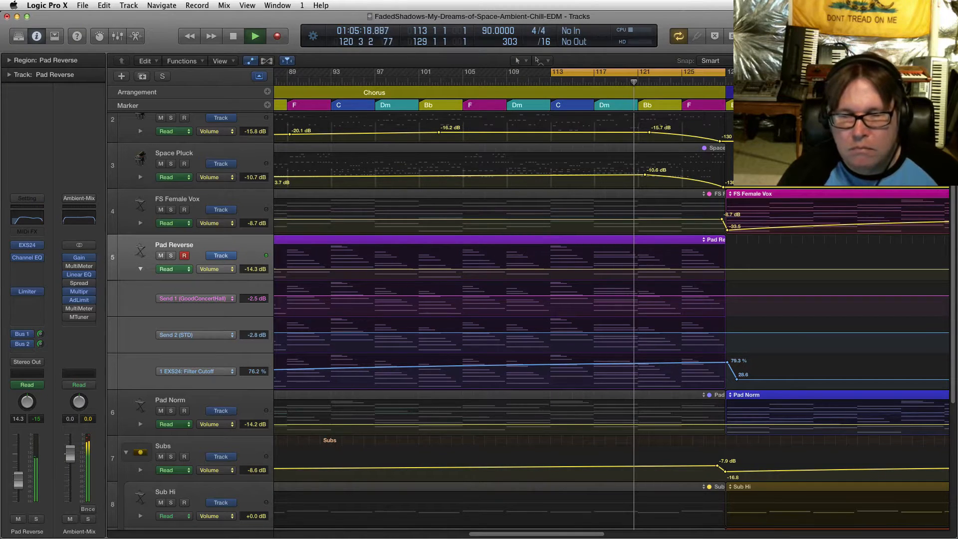
key(space)
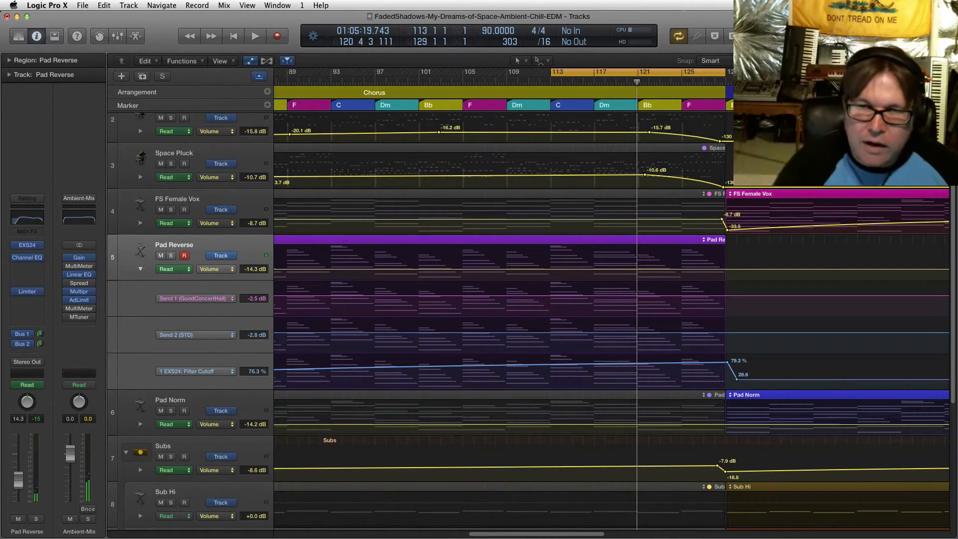
Collapse Pad Reverse's extra automation lanes and inspect the bands of its Channel EQ
scroll(499, 319, left, 5)
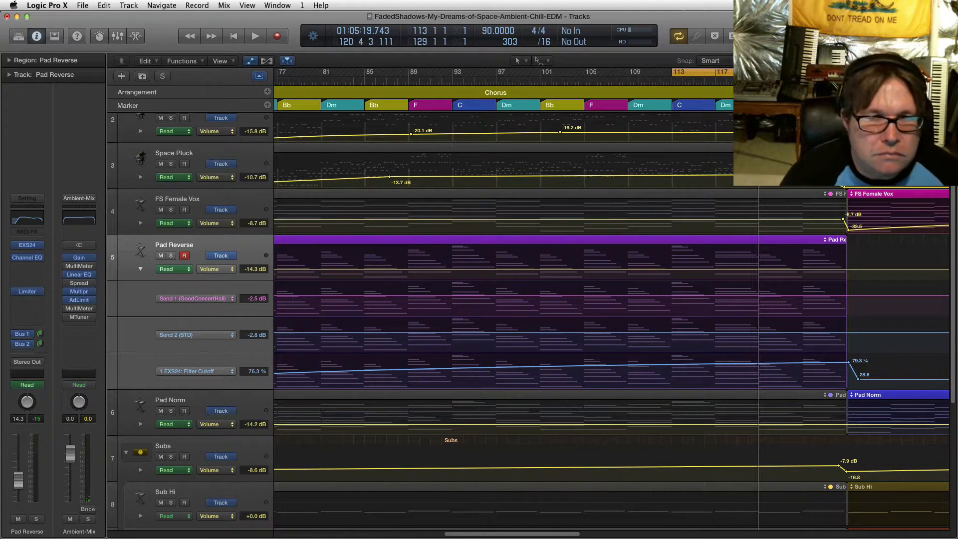
click(141, 268)
click(27, 257)
scroll(611, 319, left, 3)
drag(299, 42, 495, 84)
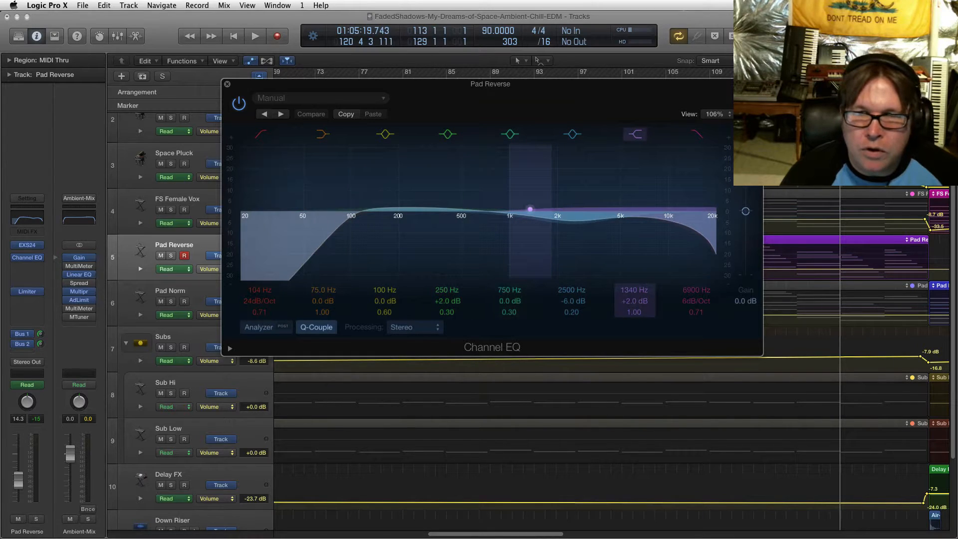
drag(449, 84, 519, 126)
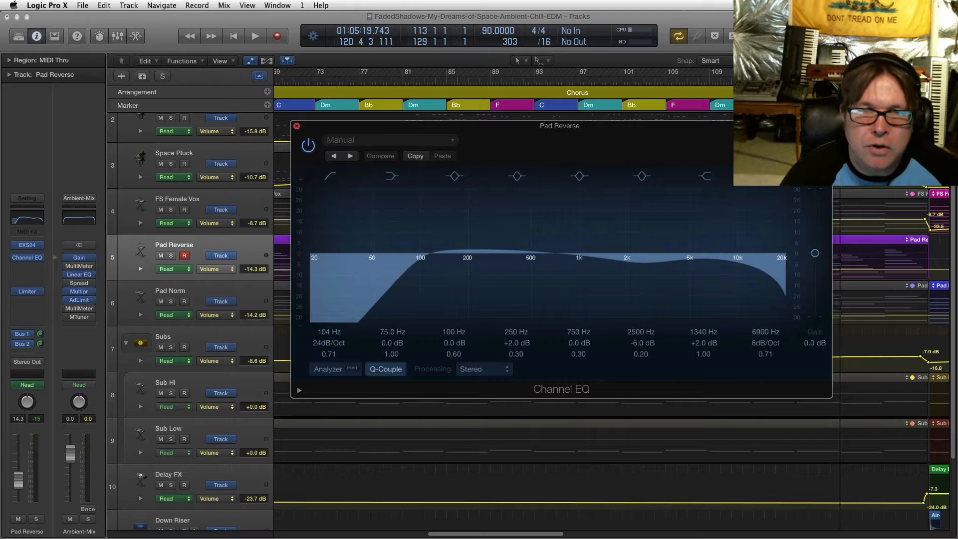
click(296, 126)
Select the Pad Reverse region in the Chorus with the arrangement from Intro to Bridge in view
key(super+Left)
key(super+Left)
key(super+Left)
key(super+Left)
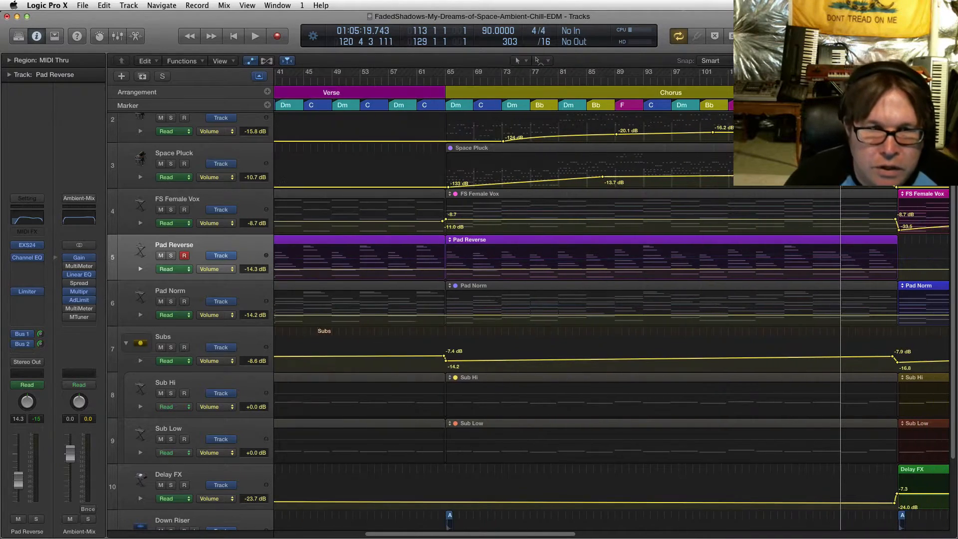
scroll(611, 319, right, 3)
key(super+Left)
key(super+Left)
scroll(573, 264, up, 2)
click(574, 263)
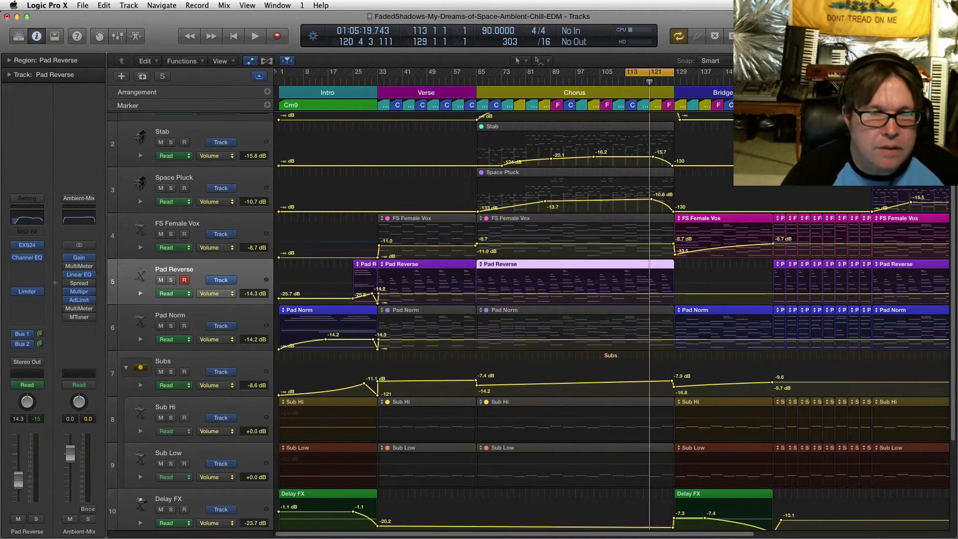
Inspect the gain, release, output level and lookahead settings of the Limiter on Pad Reverse, and close it
click(27, 291)
drag(279, 42, 380, 106)
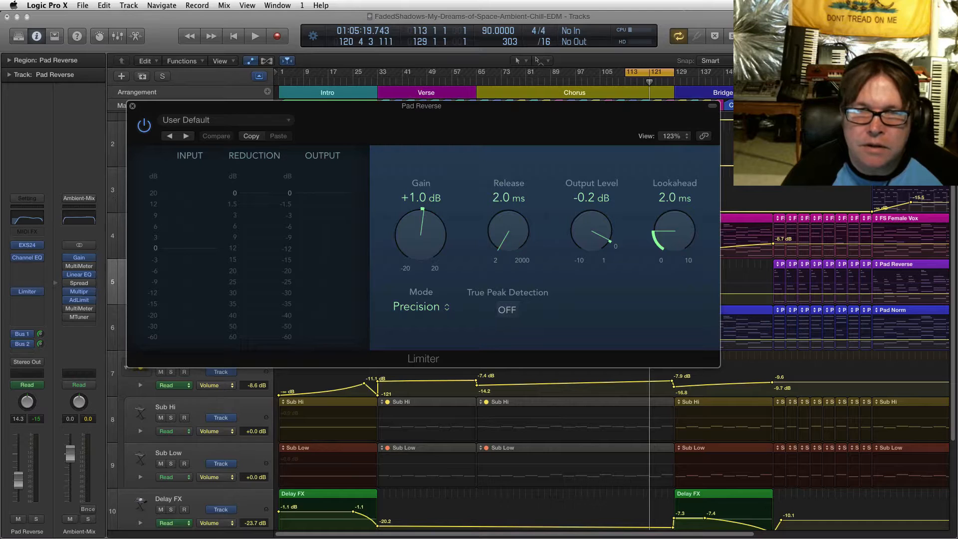
drag(349, 106, 431, 145)
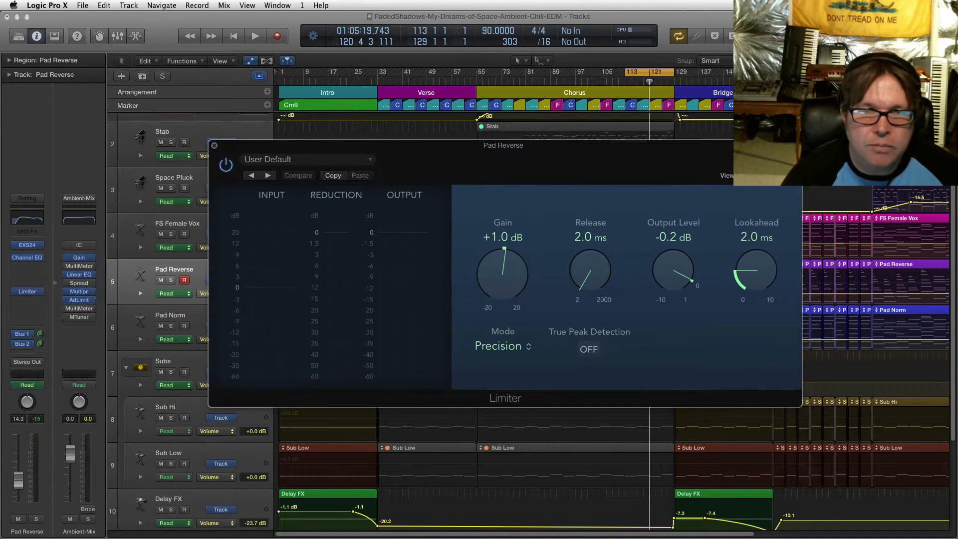
key(super+w)
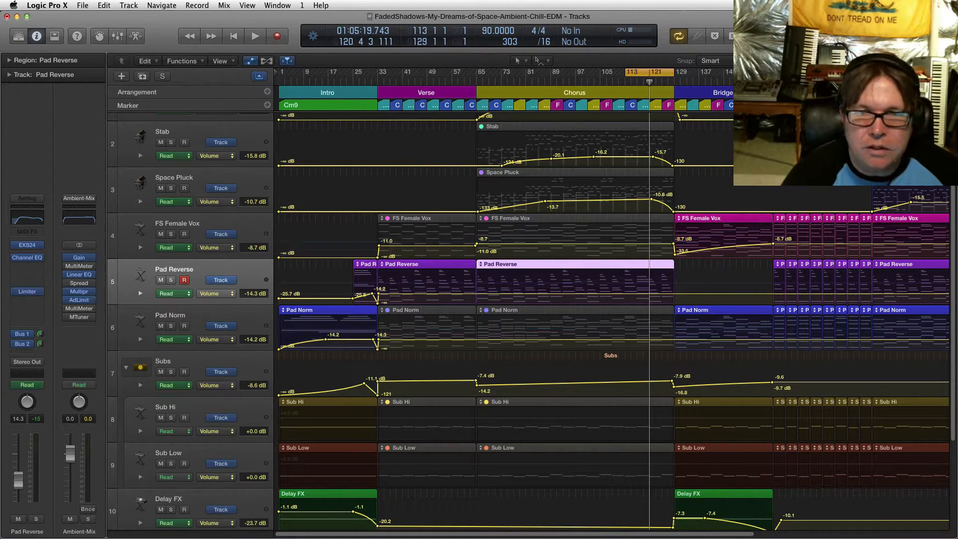
scroll(527, 320, up, 1)
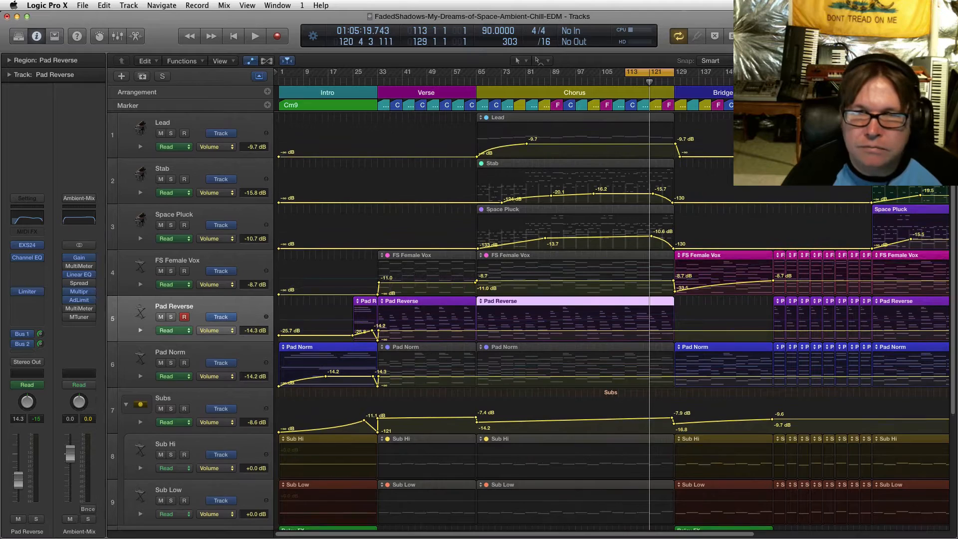
scroll(527, 320, up, 3)
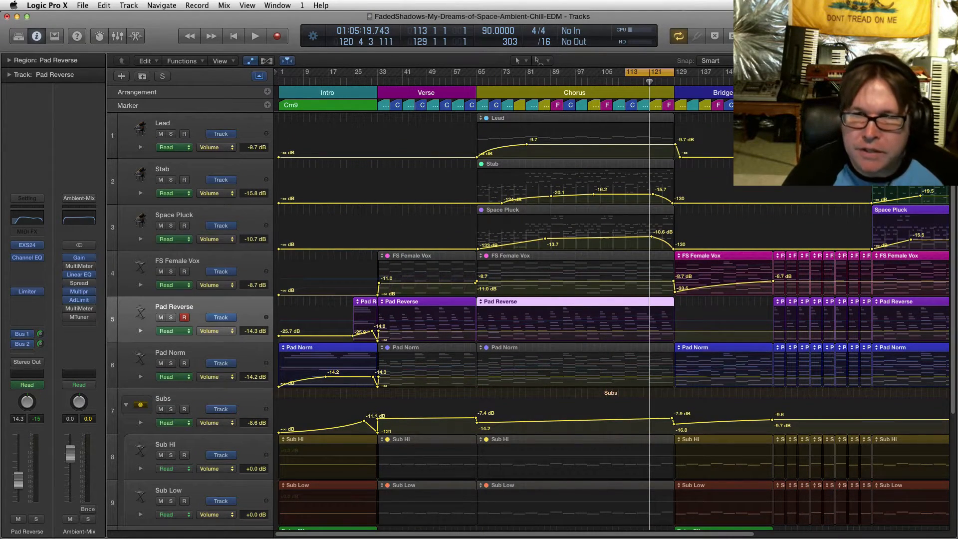
Review the Pad Reverse regions from the Intro through Chorus 2, and inspect the track's Channel EQ curve before closing it
scroll(527, 320, right, 5)
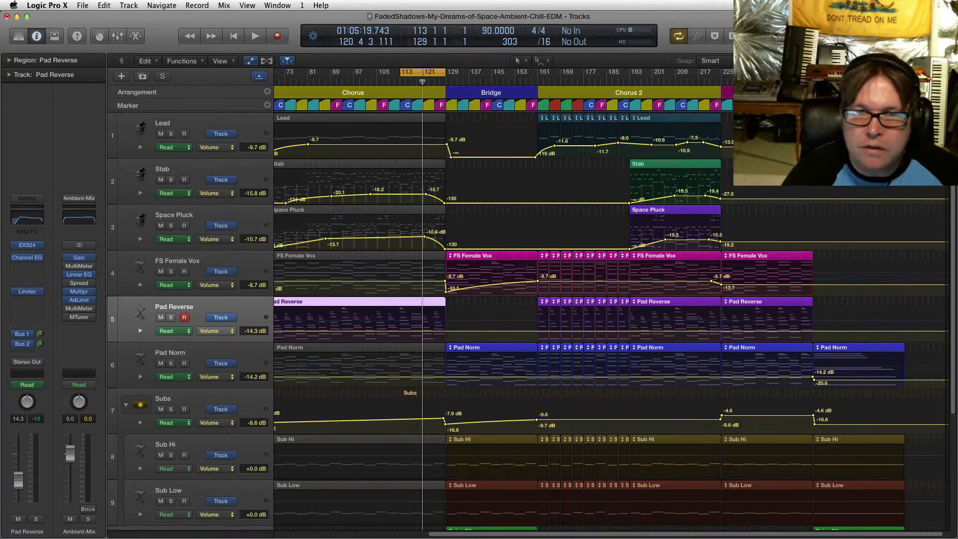
scroll(527, 320, left, 1)
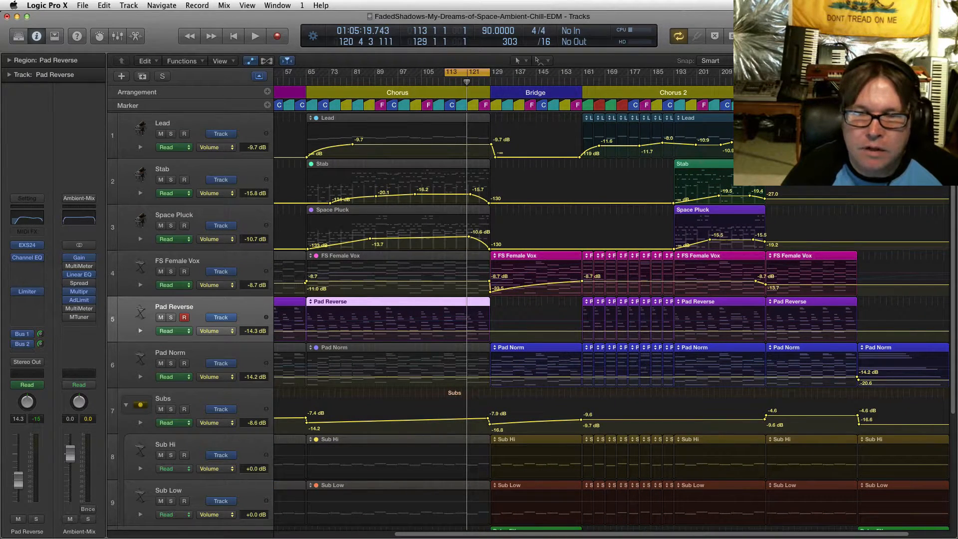
key(super+Right)
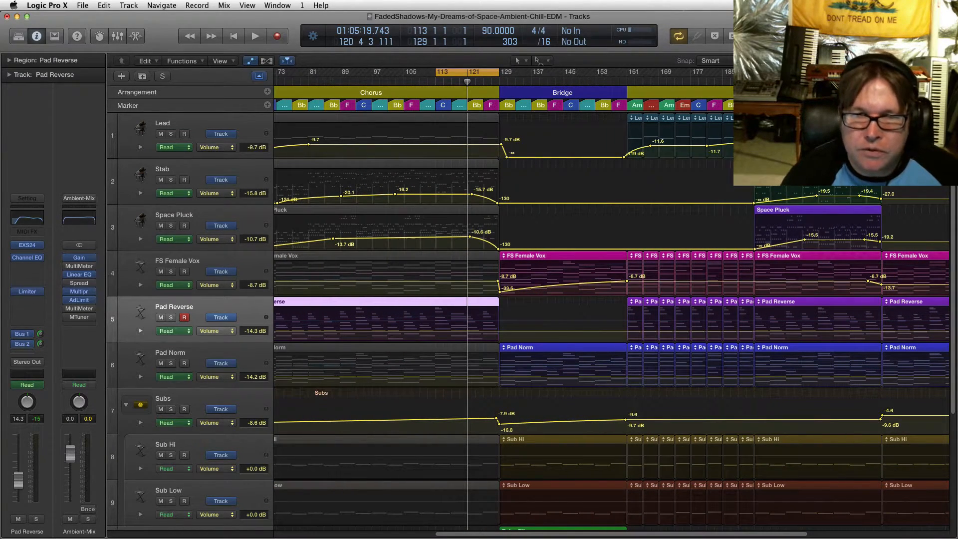
scroll(611, 320, right, 2)
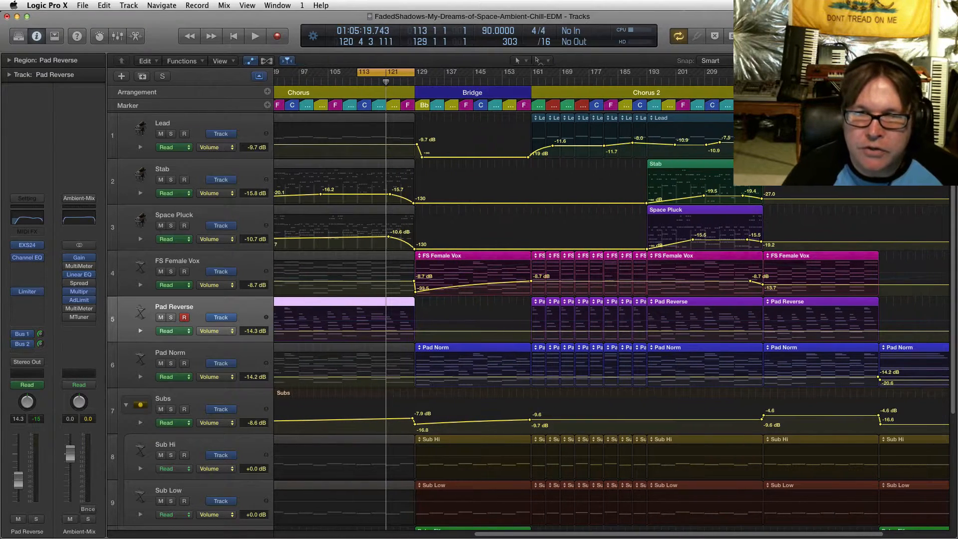
scroll(611, 320, left, 7)
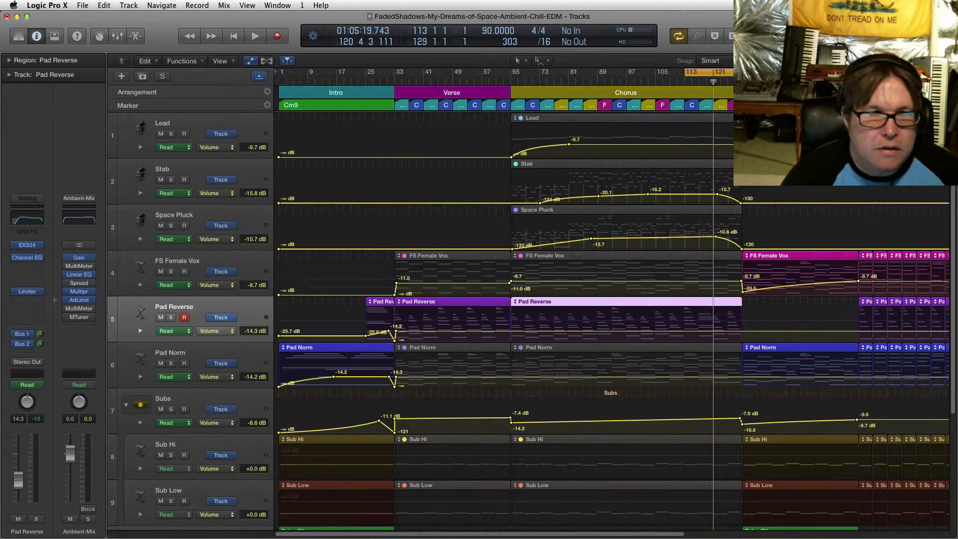
click(27, 218)
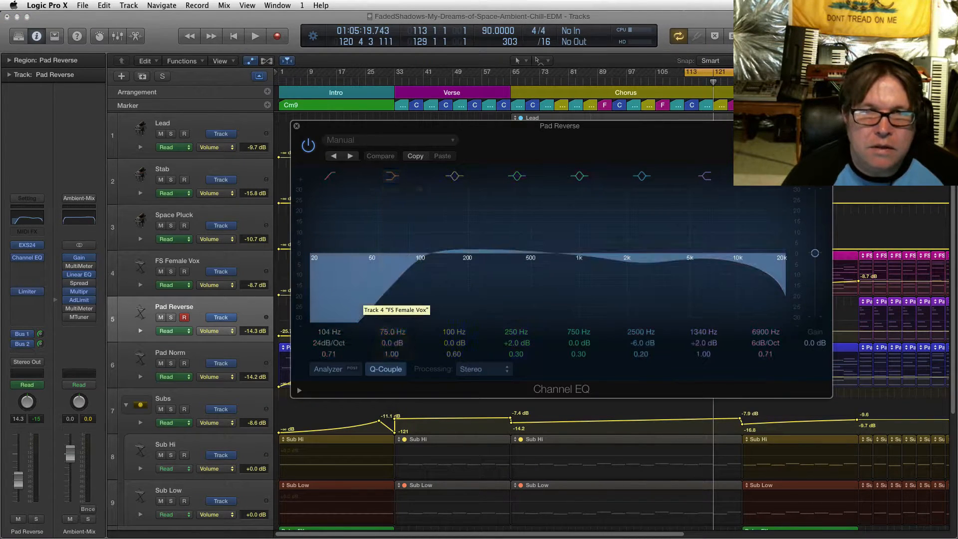
click(296, 126)
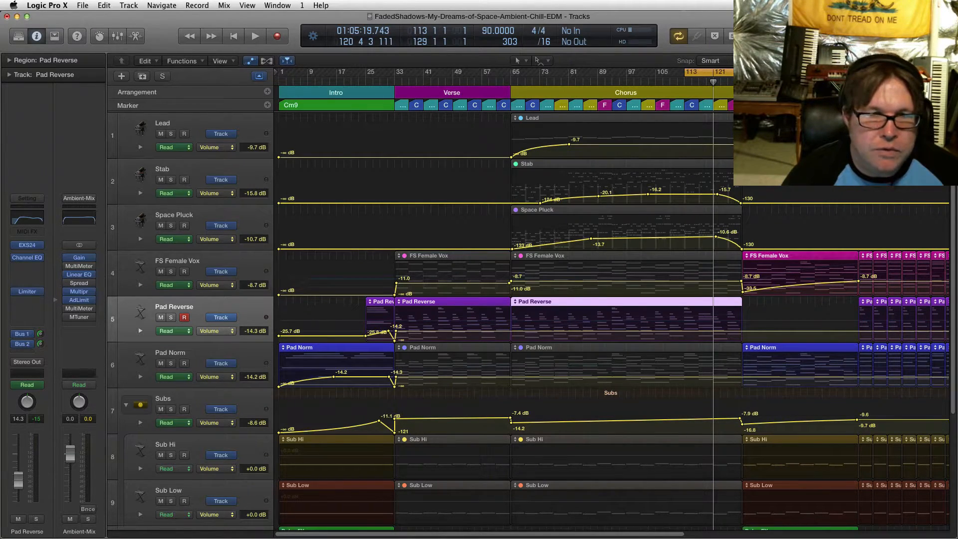
Select the Pad Reverse region in the Chorus and hide the automation on all tracks
scroll(612, 319, down, 5)
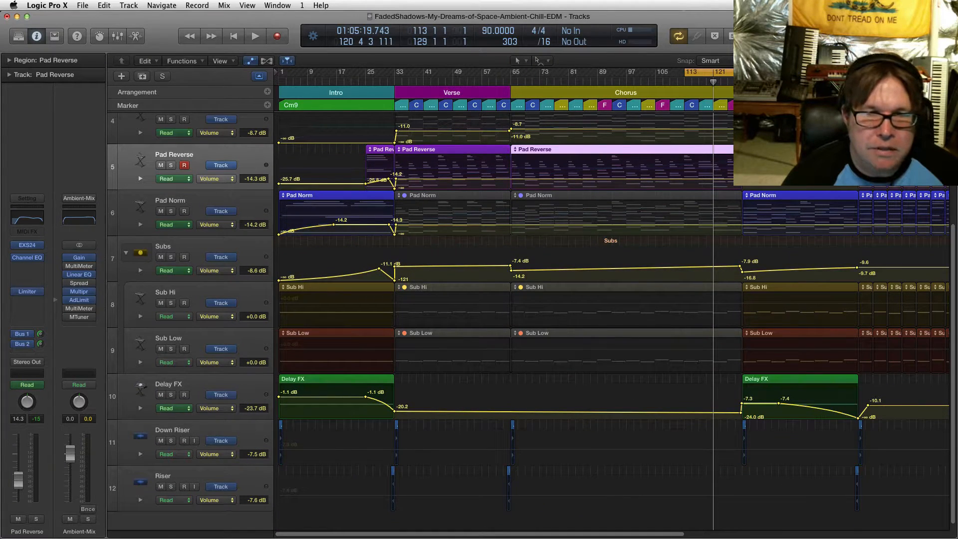
scroll(612, 319, up, 5)
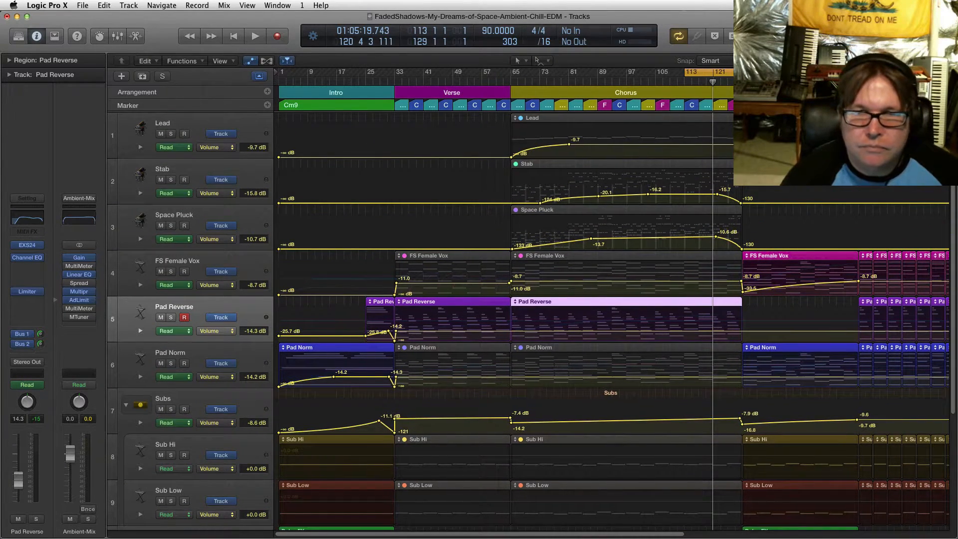
scroll(613, 319, right, 3)
click(544, 255)
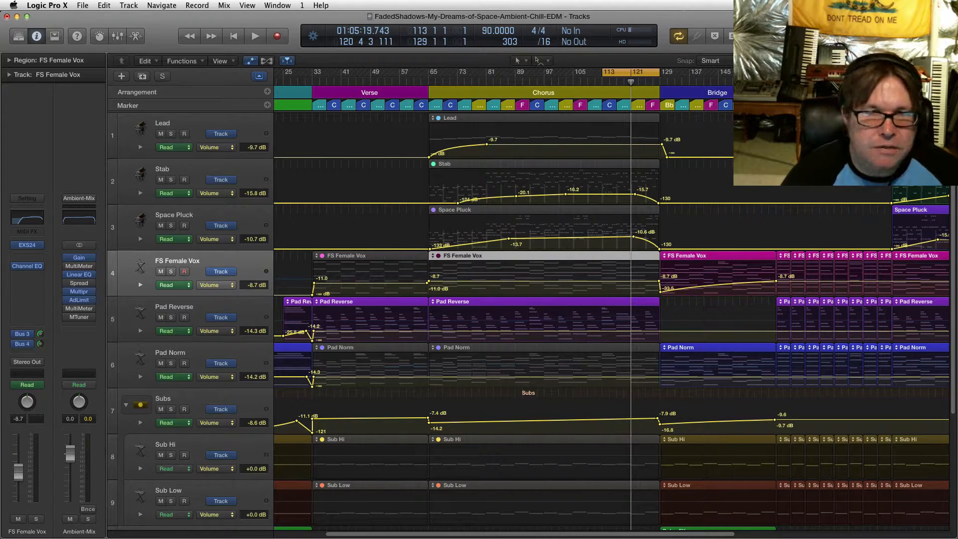
key(Down)
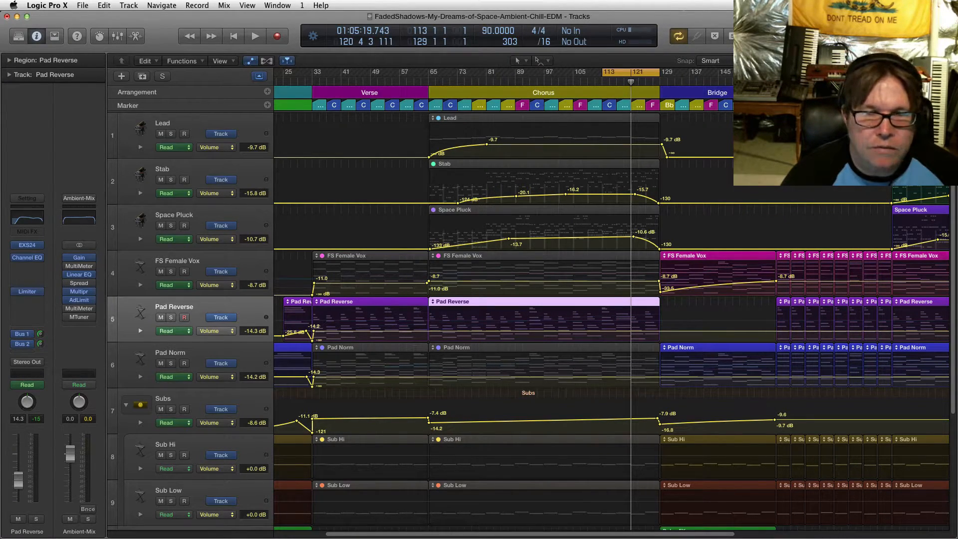
key(a)
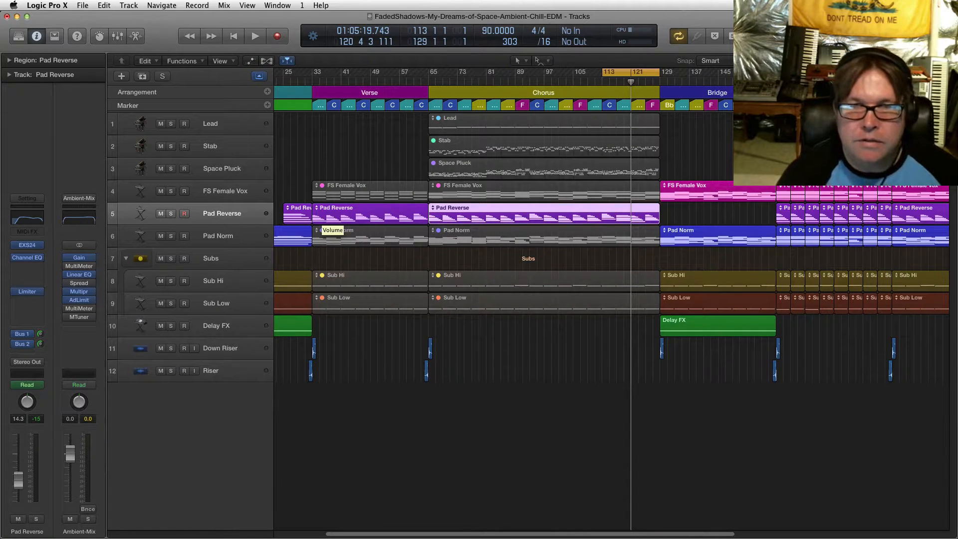
Mute the three Pad Reverse regions in the Intro, Verse and Chorus
key(super+Left)
key(shift+Left)
key(shift+Left)
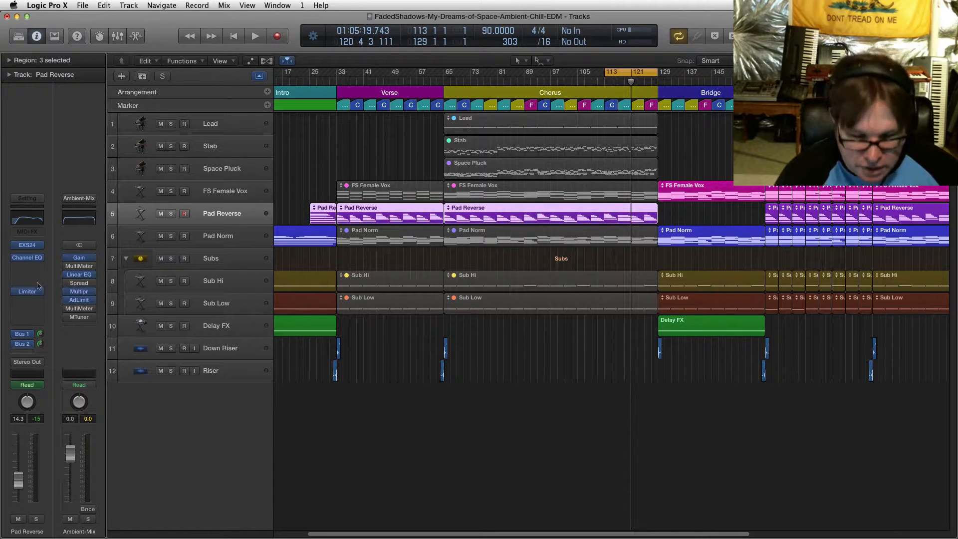
key(ctrl+m)
Unmute the FS Female Vox regions in the Chorus and the Verse
click(551, 186)
key(ctrl+m)
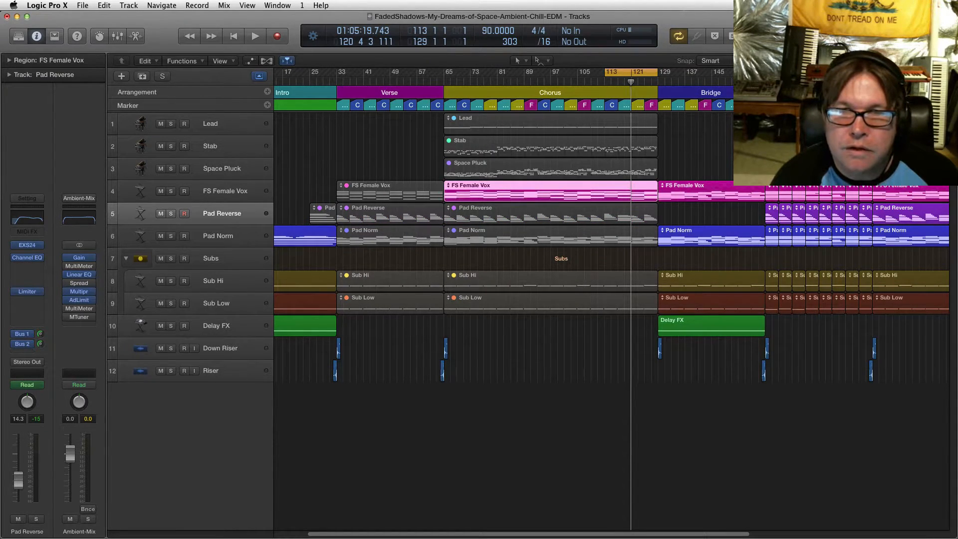
click(390, 191)
key(ctrl+m)
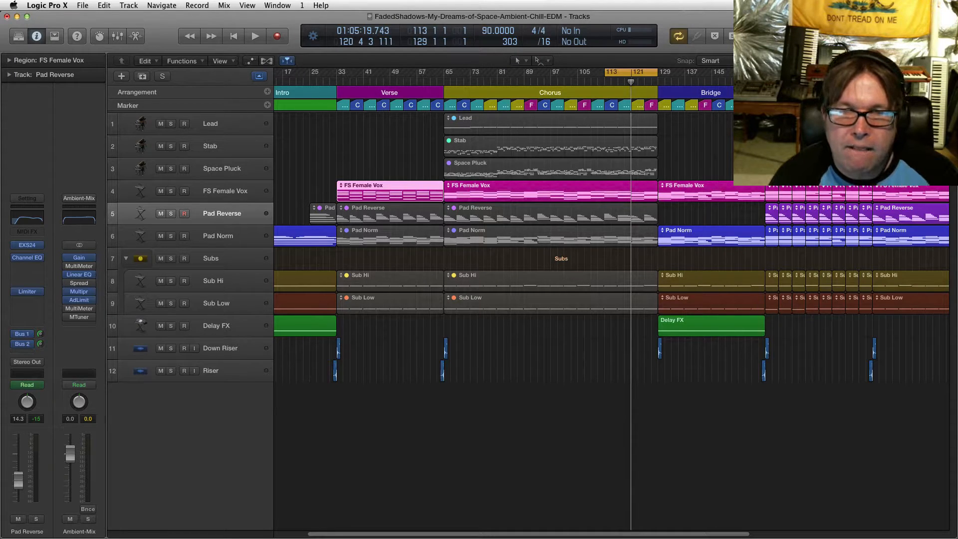
Mute the four Down Riser and Riser regions at the start and end of the Verse
key(super+Right)
drag(299, 353, 537, 385)
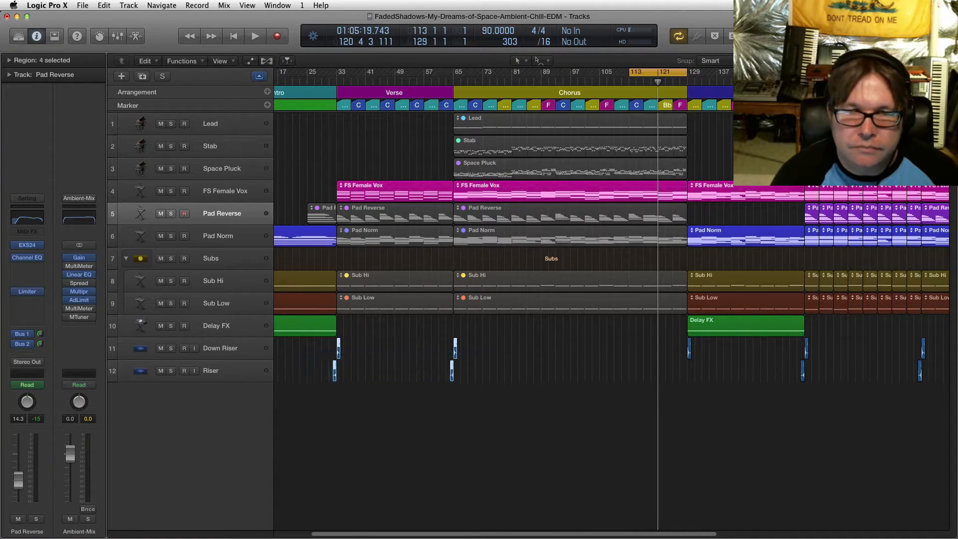
key(ctrl+m)
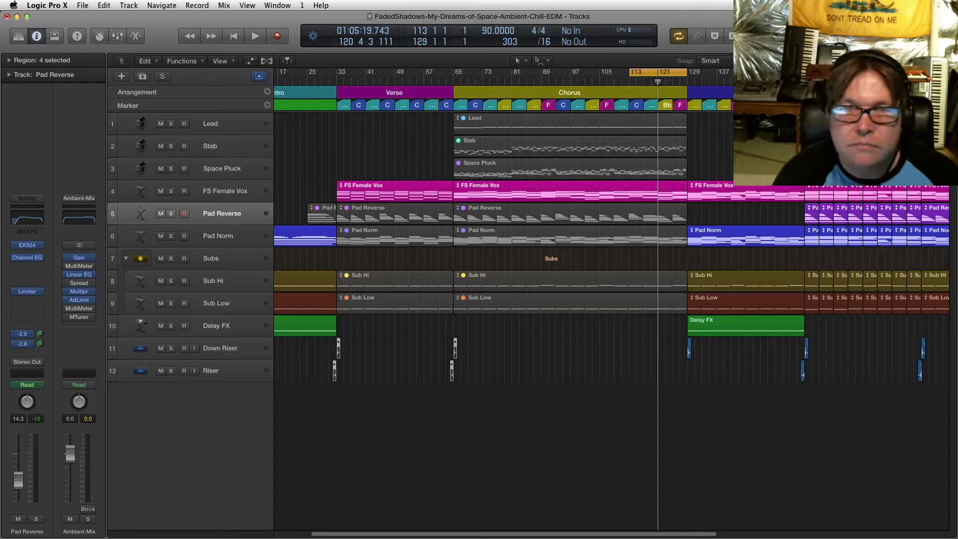
Select the Verse and Chorus regions of FS Female Vox and set the cycle range to the Chorus, bars 65 to 129
click(568, 192)
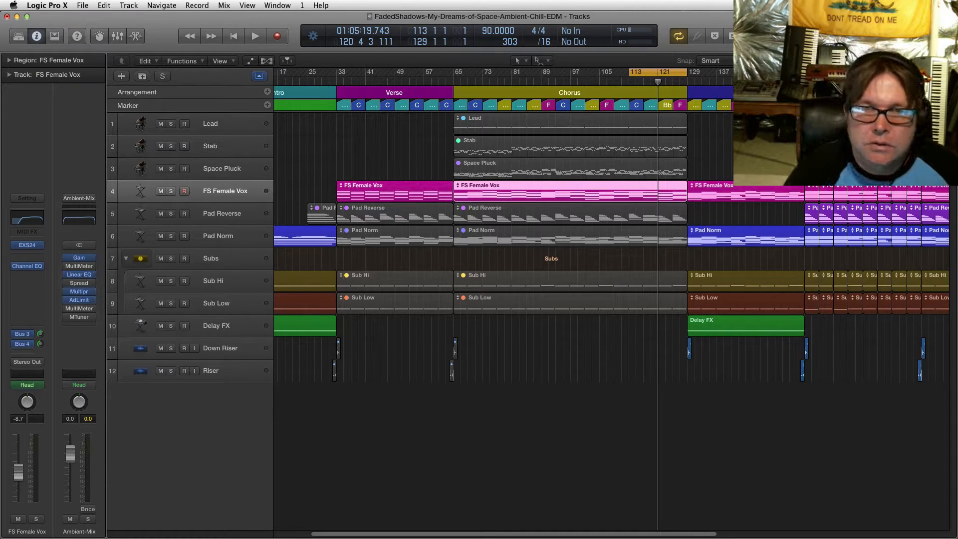
scroll(610, 320, left, 5)
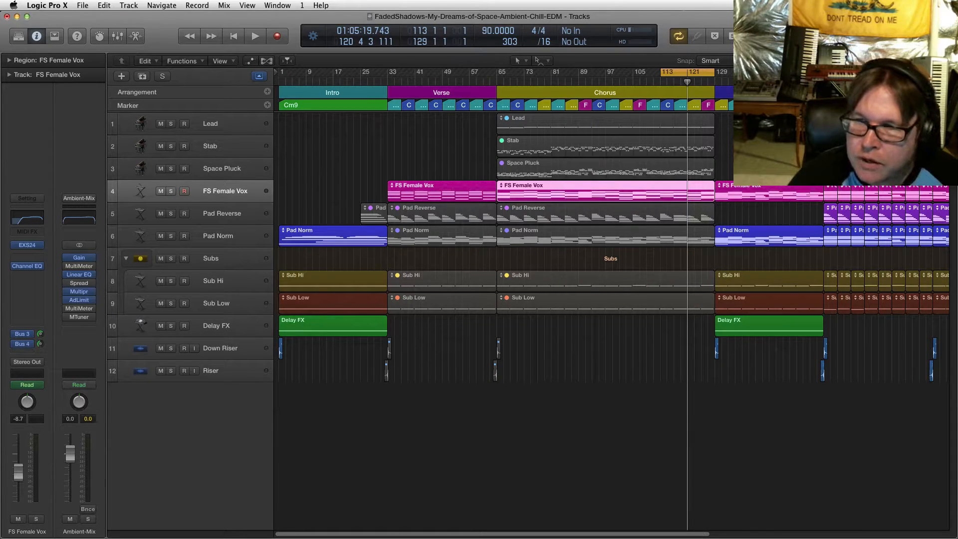
drag(352, 190, 604, 194)
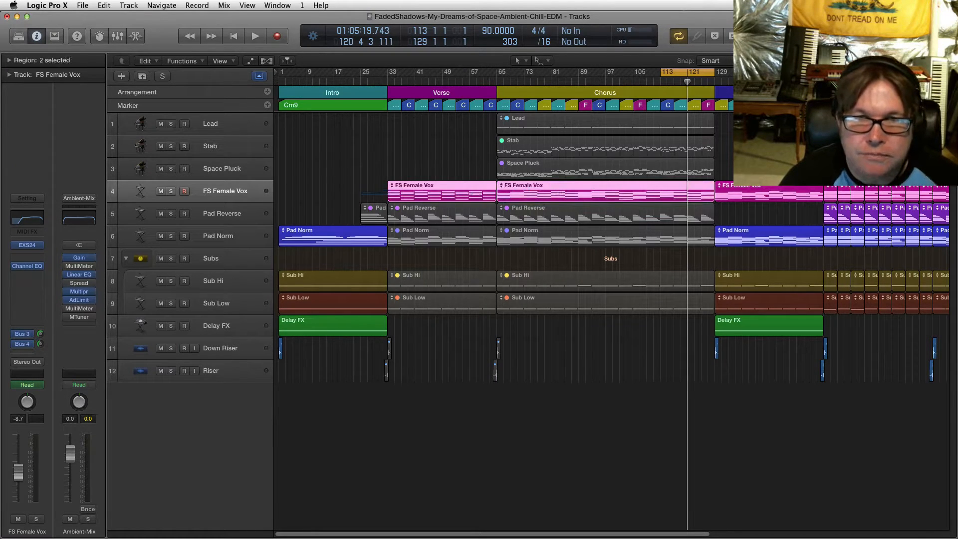
scroll(610, 299, right, 3)
scroll(611, 300, up, 1)
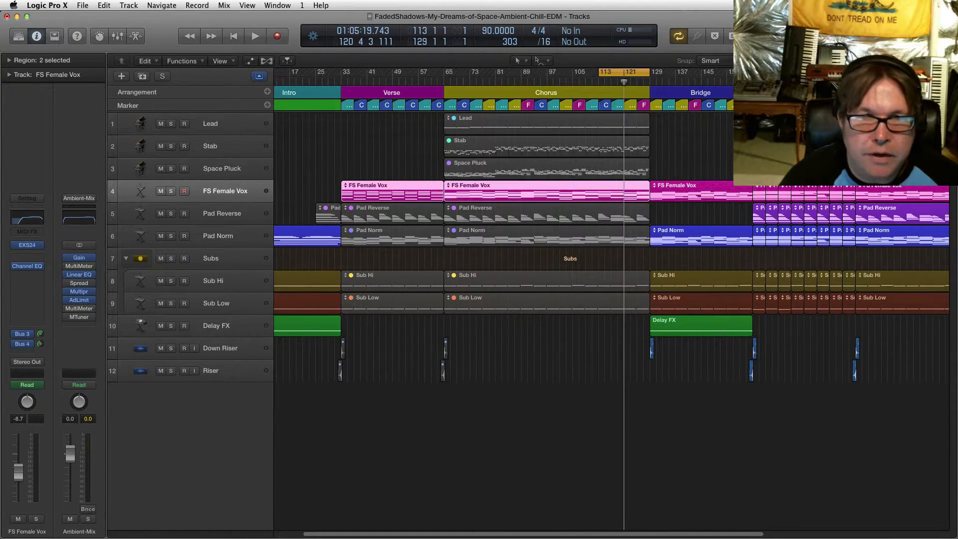
drag(444, 80, 649, 75)
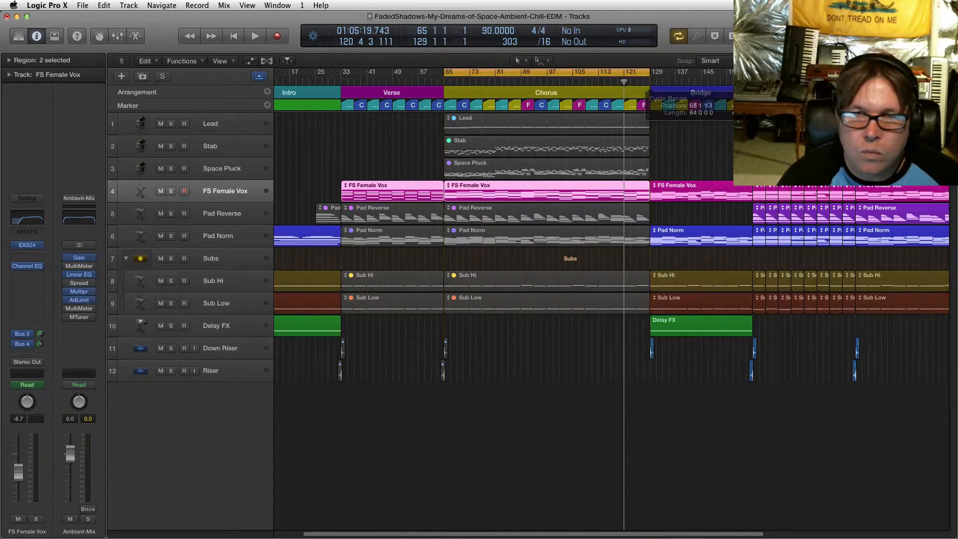
Show the two FS Female Vox regions in the Piano Roll and audition the lowest note of the Verse's first chord
key(p)
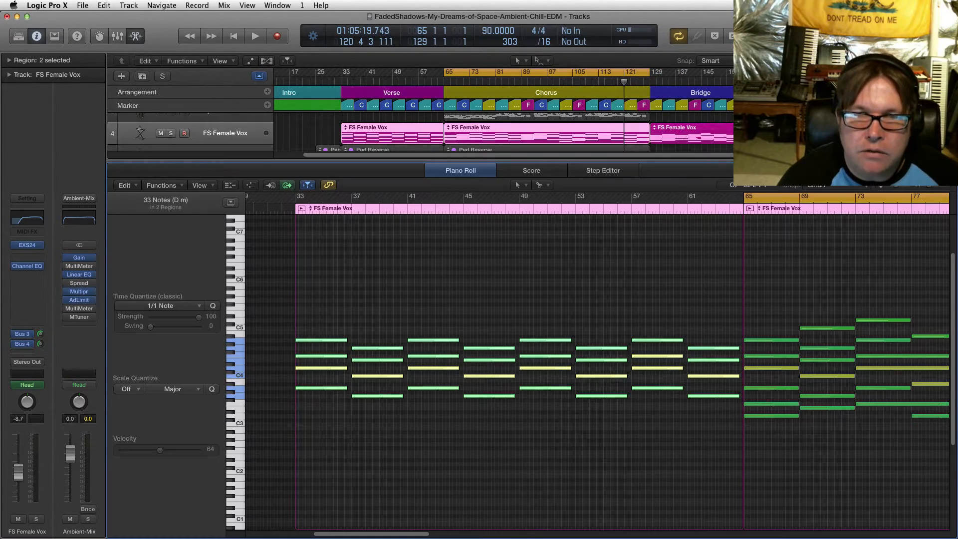
scroll(498, 371, down, 1)
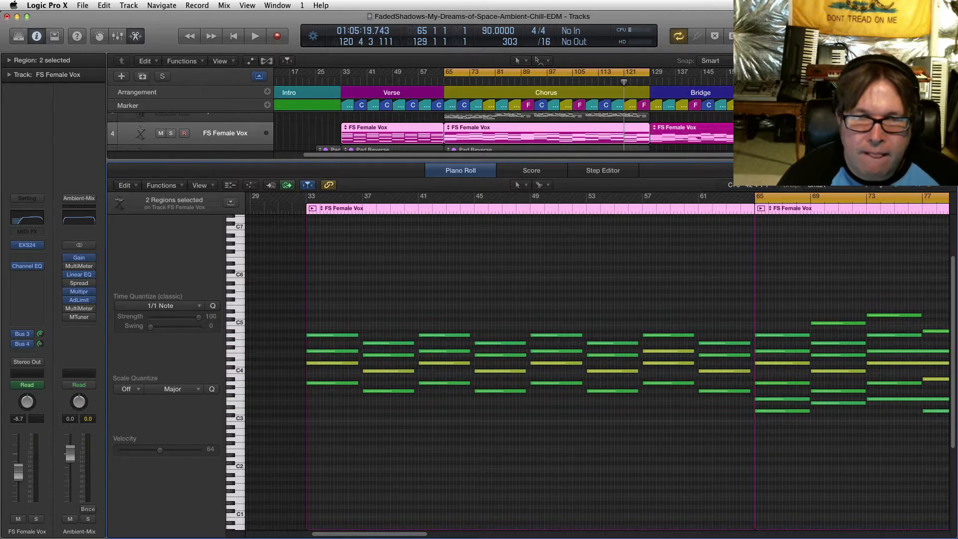
scroll(499, 371, up, 1)
key(super+Left)
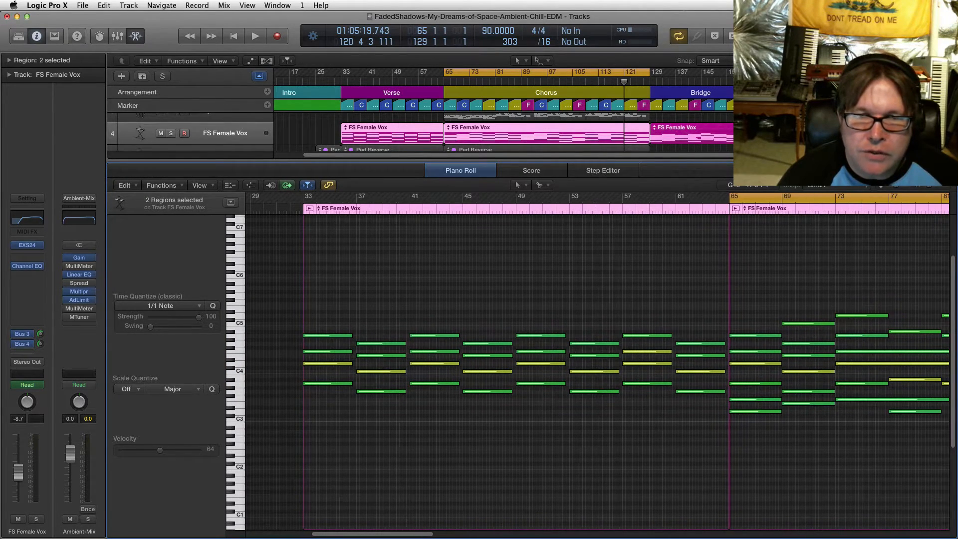
drag(268, 332, 290, 337)
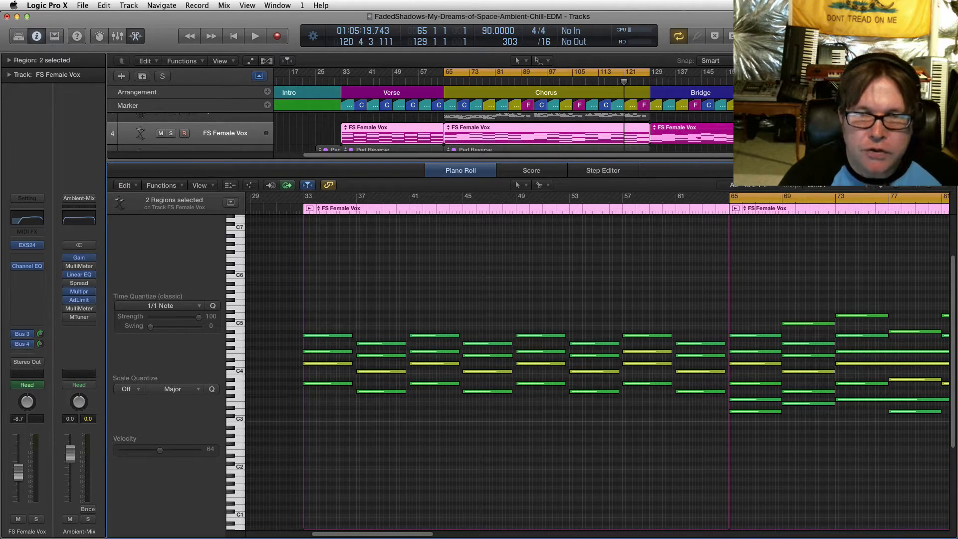
click(326, 384)
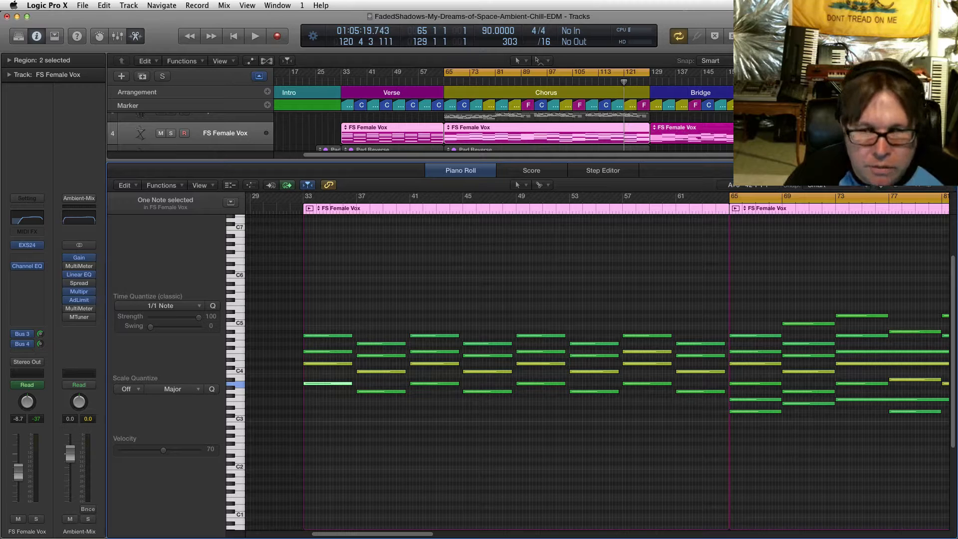
Examine the FS Female Vox chord voicings across the Verse and Chorus in the Piano Roll
scroll(597, 371, down, 1)
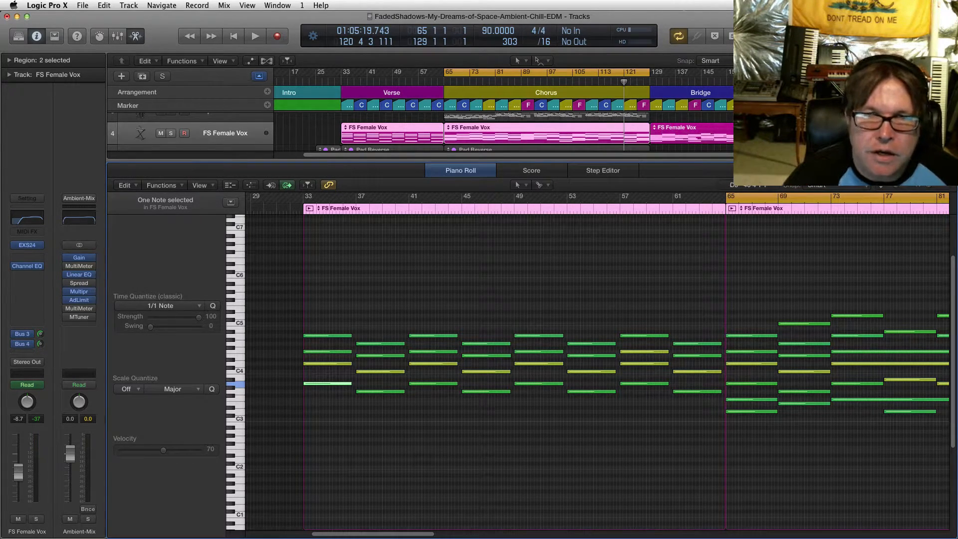
scroll(590, 370, up, 3)
scroll(508, 379, down, 2)
scroll(509, 379, right, 2)
scroll(508, 379, down, 5)
scroll(596, 369, left, 2)
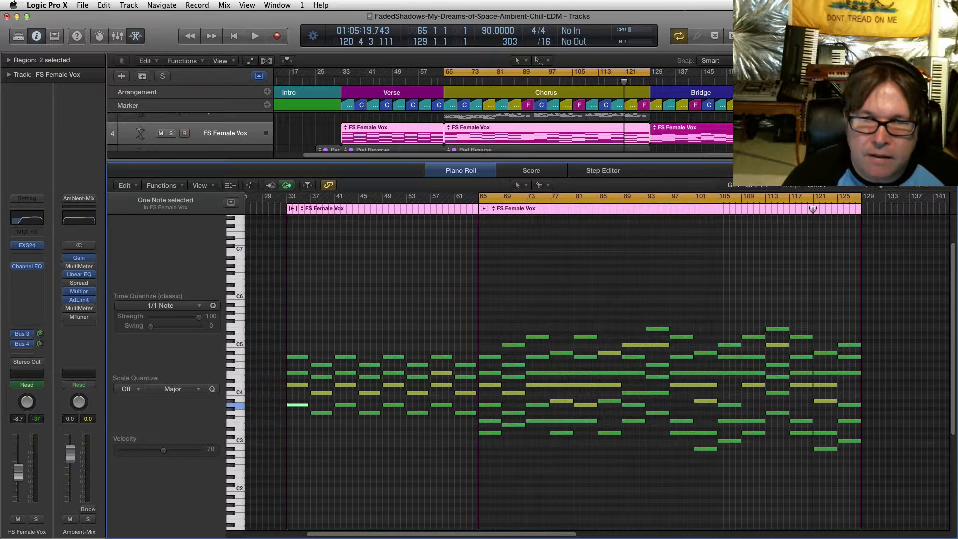
scroll(619, 368, up, 2)
scroll(618, 368, right, 2)
scroll(619, 368, left, 5)
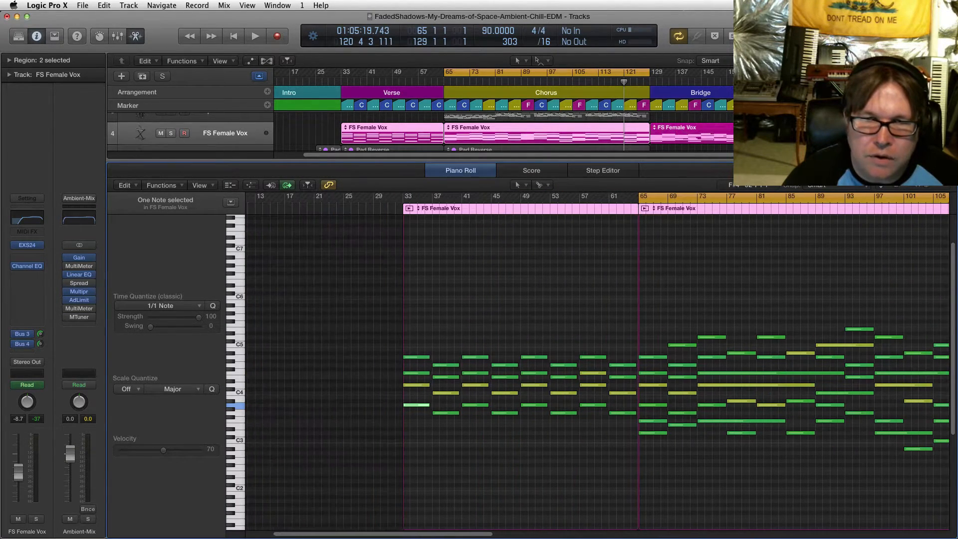
scroll(598, 369, right, 3)
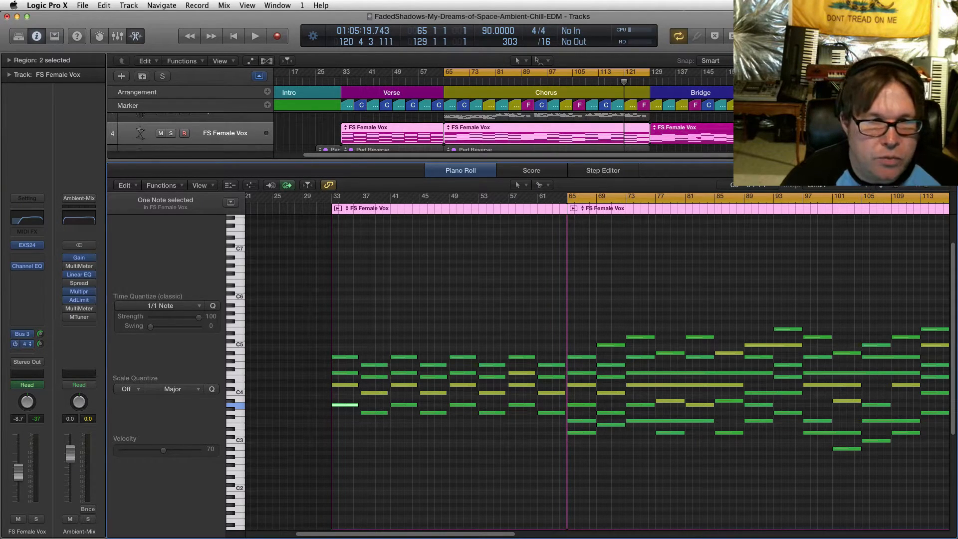
key(super+Left)
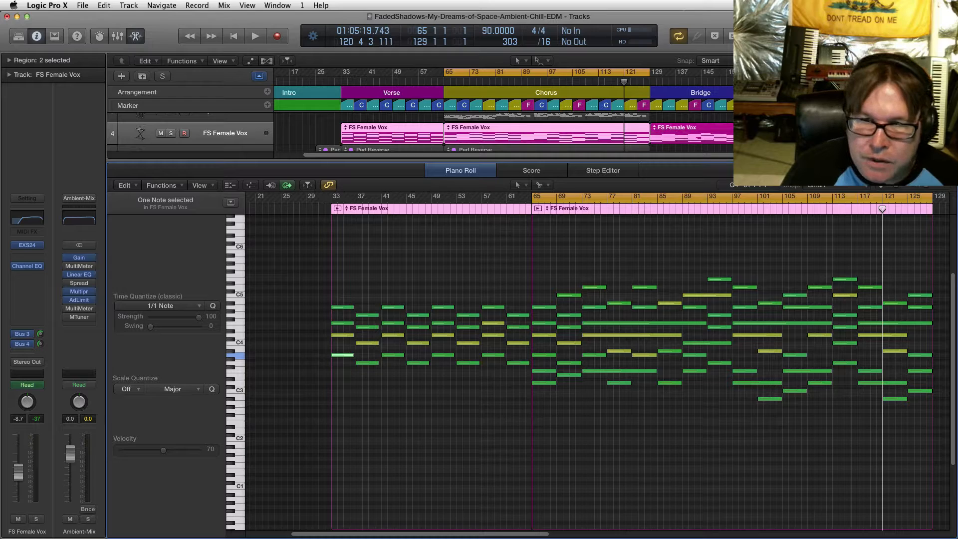
Audition the long held note above C4 starting at bar 73 of the Chorus, and clear the note selection
click(644, 323)
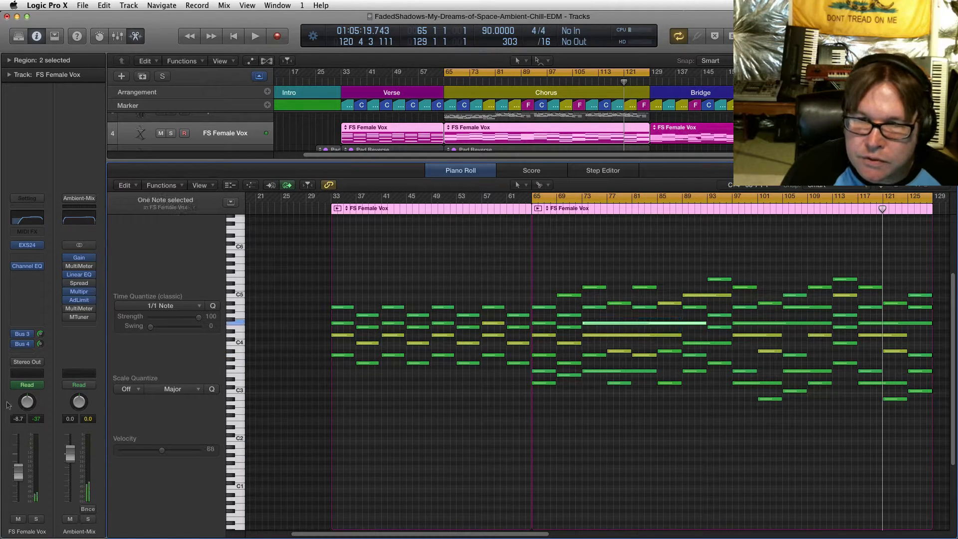
key(shift+d)
key(z)
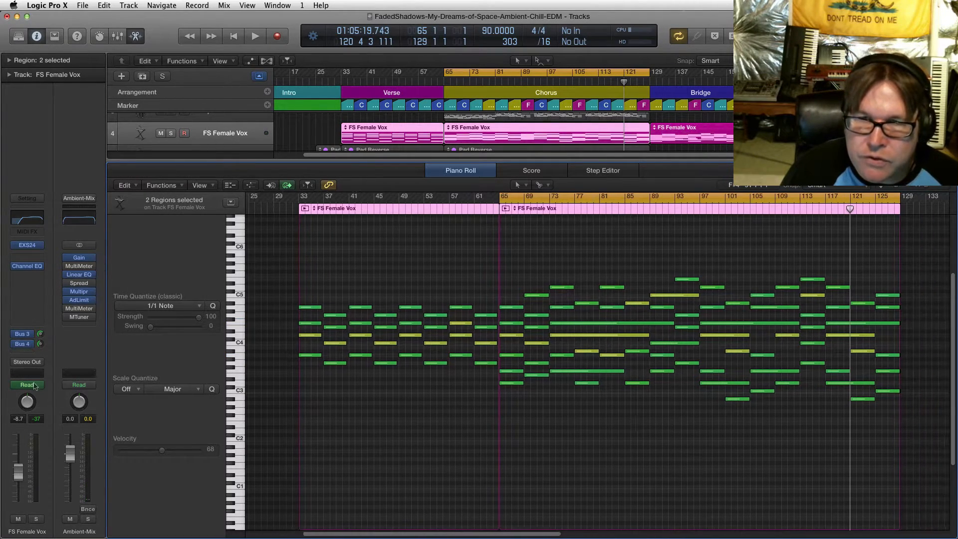
scroll(623, 344, left, 3)
scroll(599, 348, down, 2)
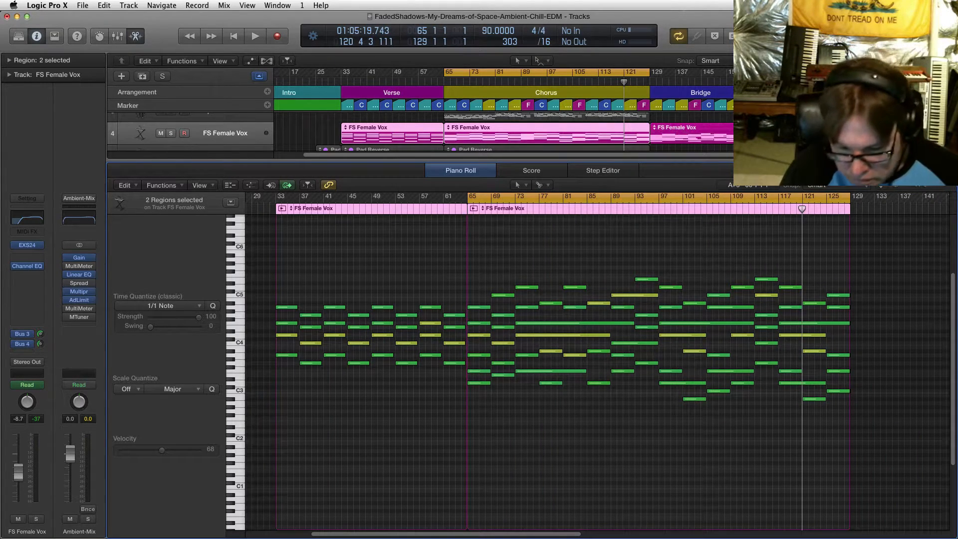
Close the Piano Roll and show the Bus 3 Long Verb channel strip beside FS Female Vox
key(p)
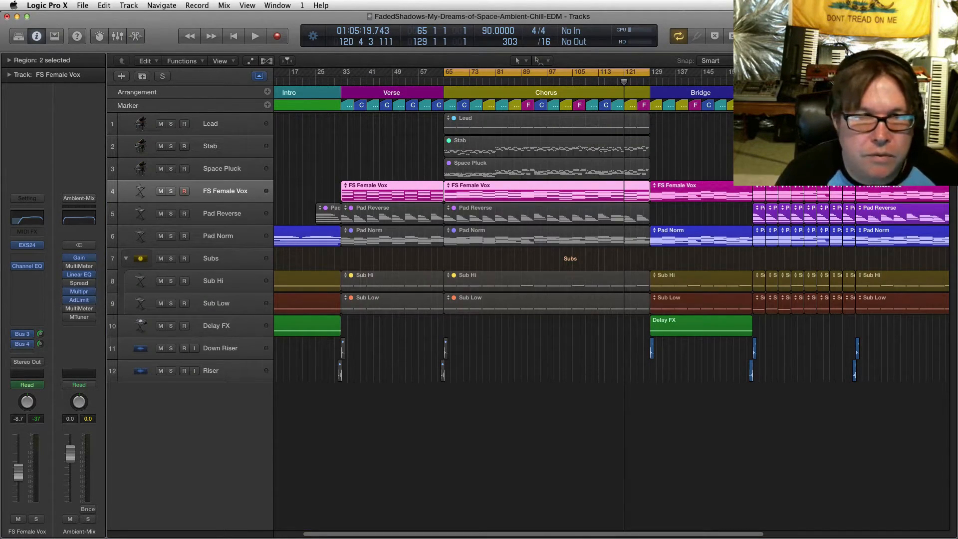
click(22, 333)
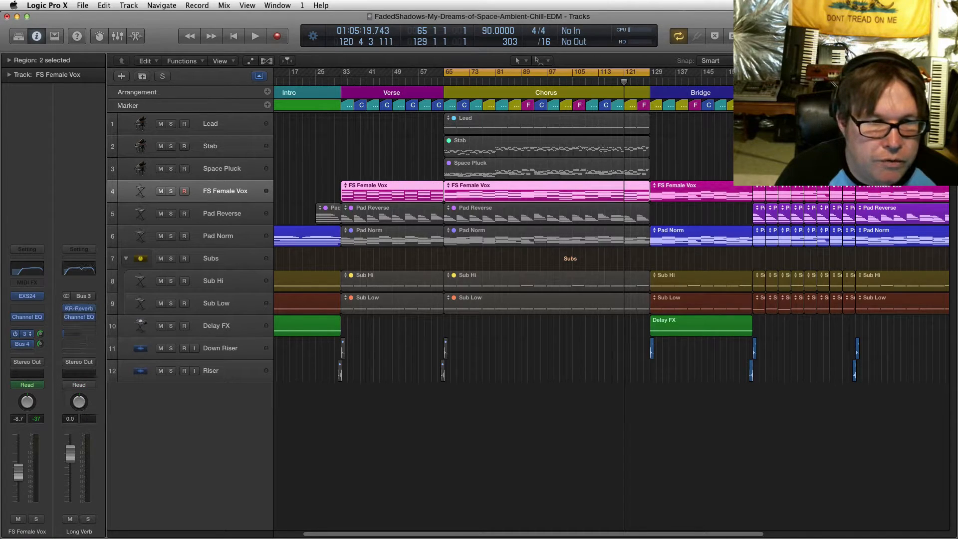
click(24, 344)
click(22, 333)
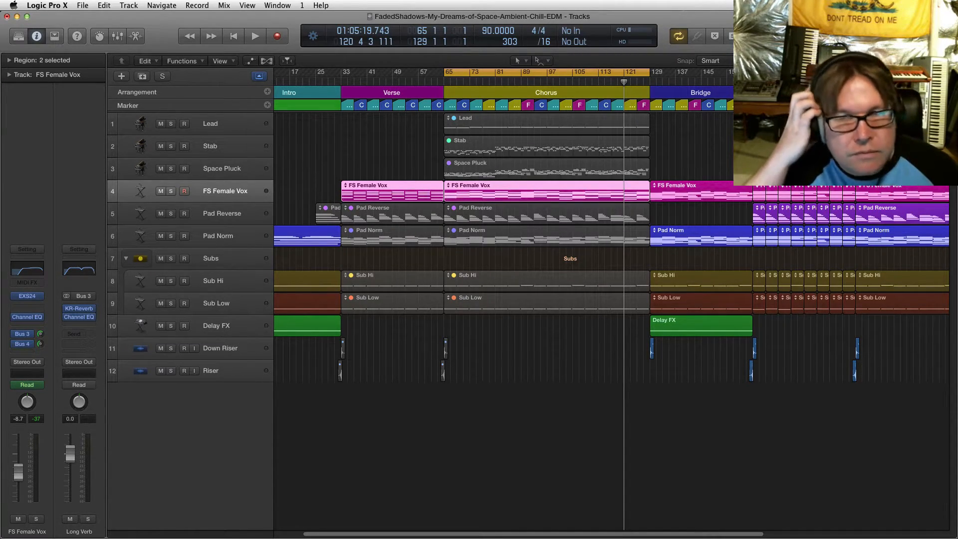
Play the Chorus from bar 65 to hear the isolated FS Female Vox layer with its Long Verb send
key(super+Right)
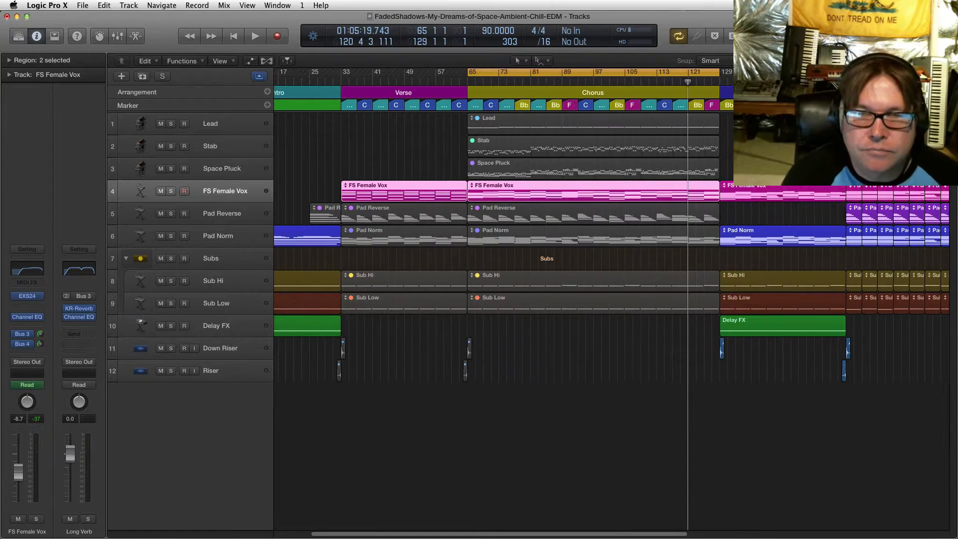
key(space)
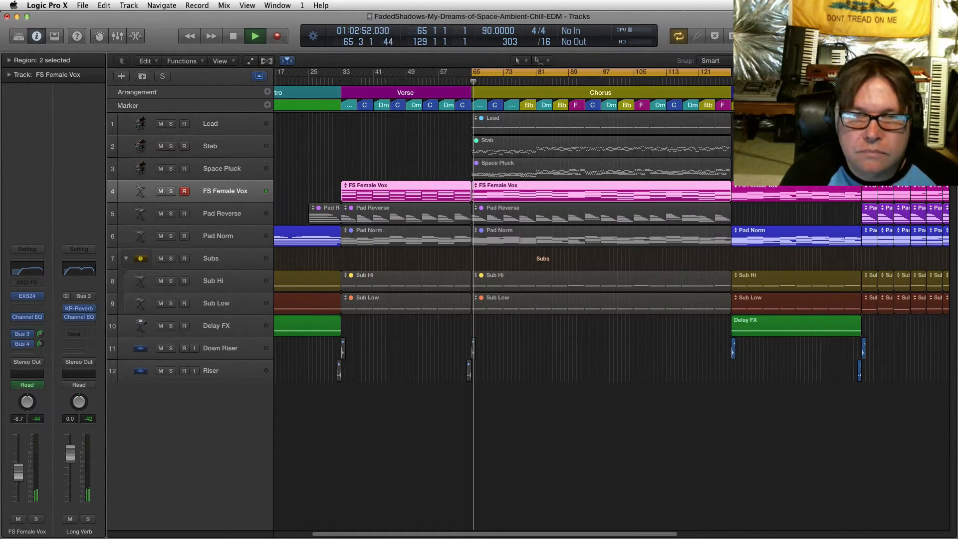
scroll(610, 319, right, 2)
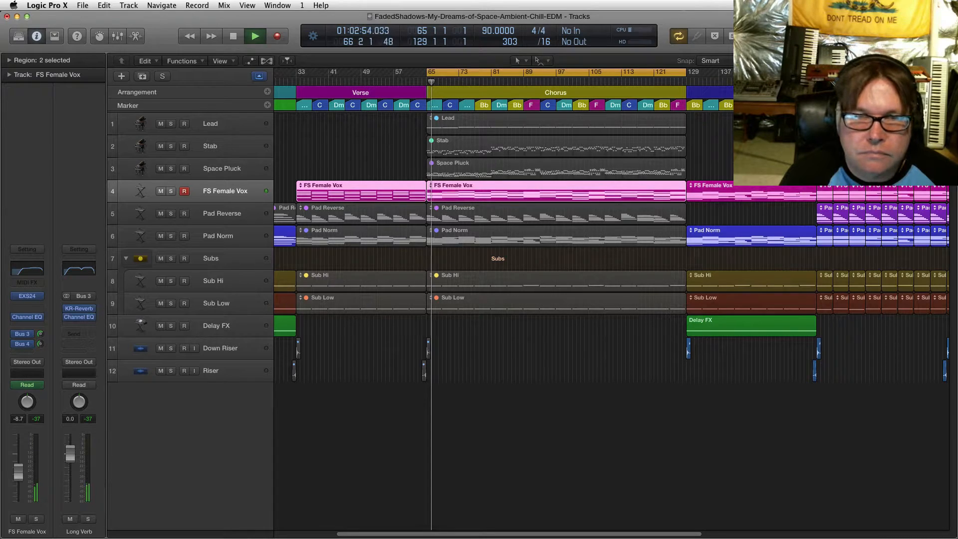
key(super+Right)
key(super+Right)
key(super+Left)
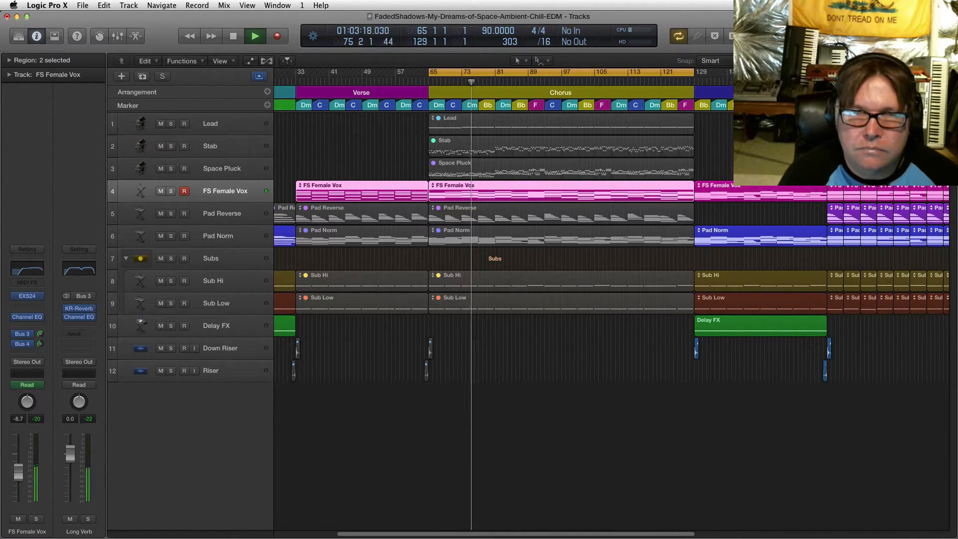
key(super+Right)
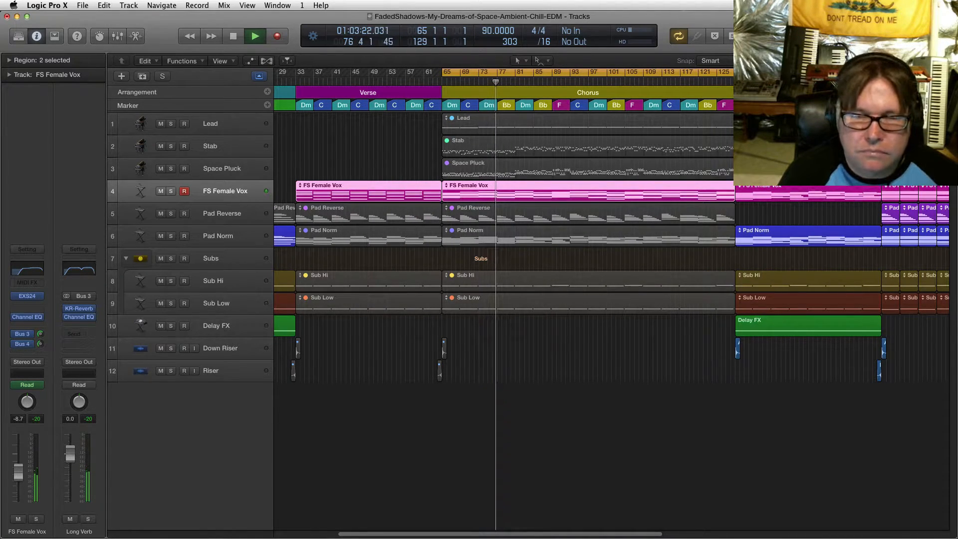
key(super+Right)
key(super+Right)
key(super+Right)
key(super+Right)
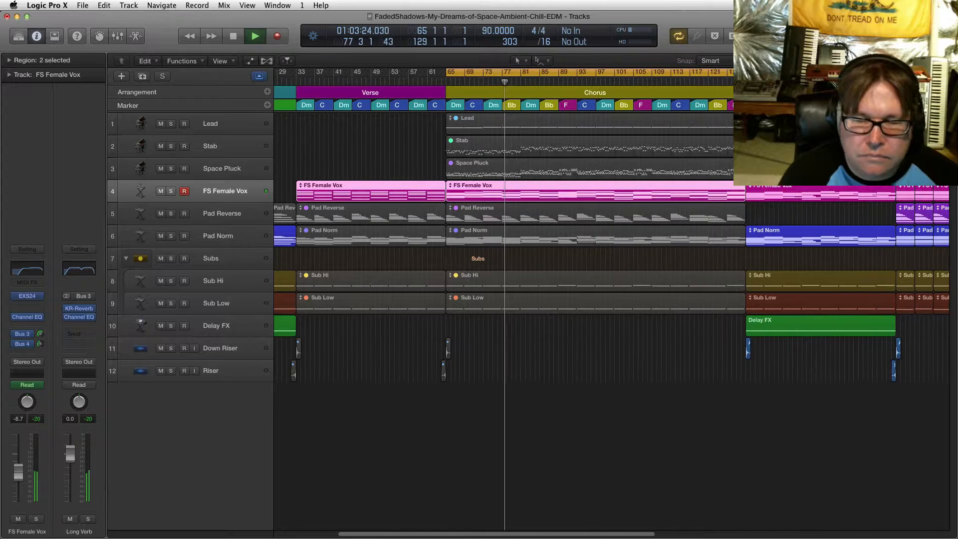
key(super+Right)
key(super+Right)
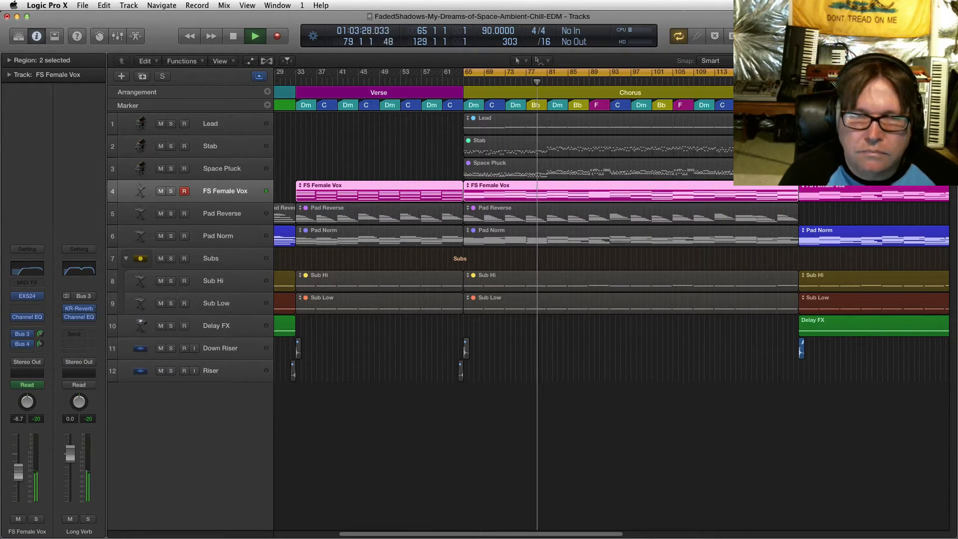
Select the Chorus region of FS Female Vox and expand the track's automation lanes for volume, sends and filter cutoff
key(super+Down)
key(super+Down)
key(super+Down)
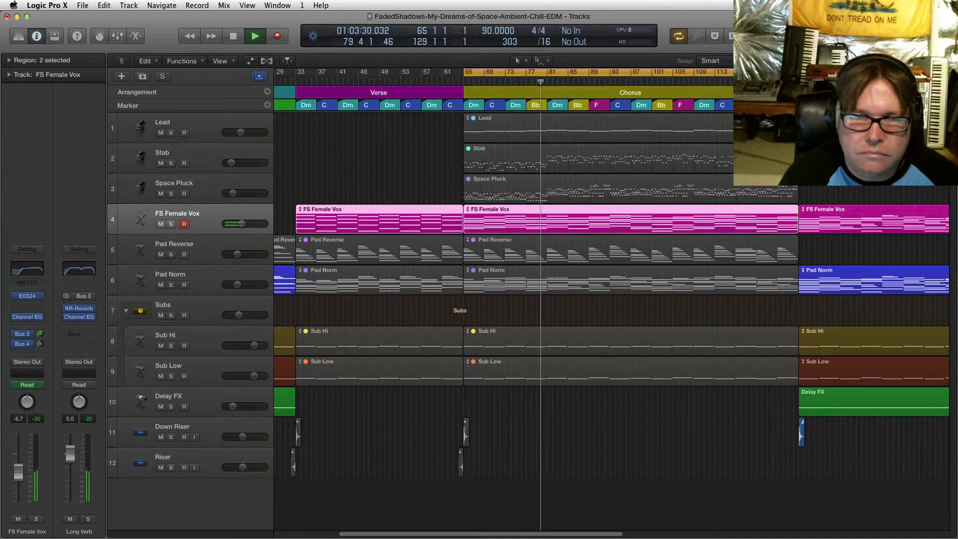
click(631, 219)
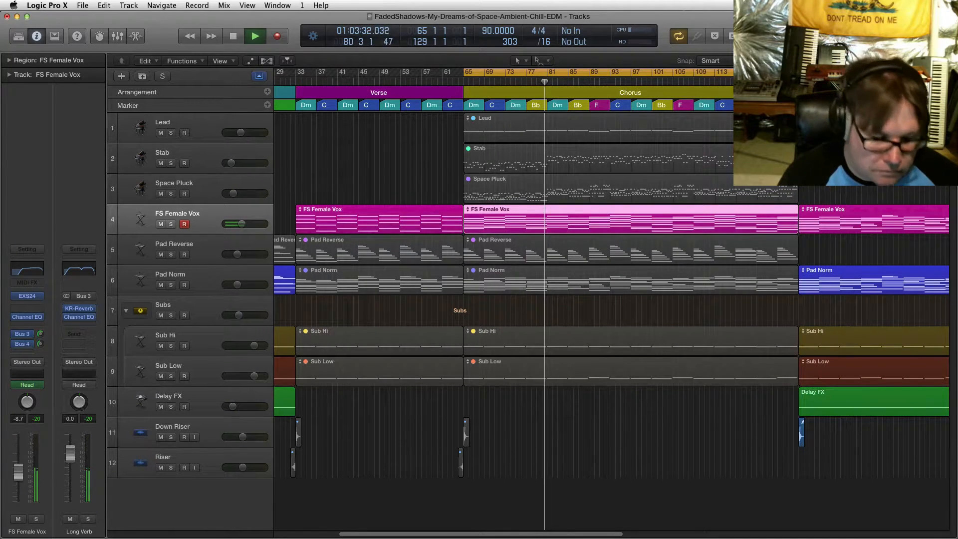
key(a)
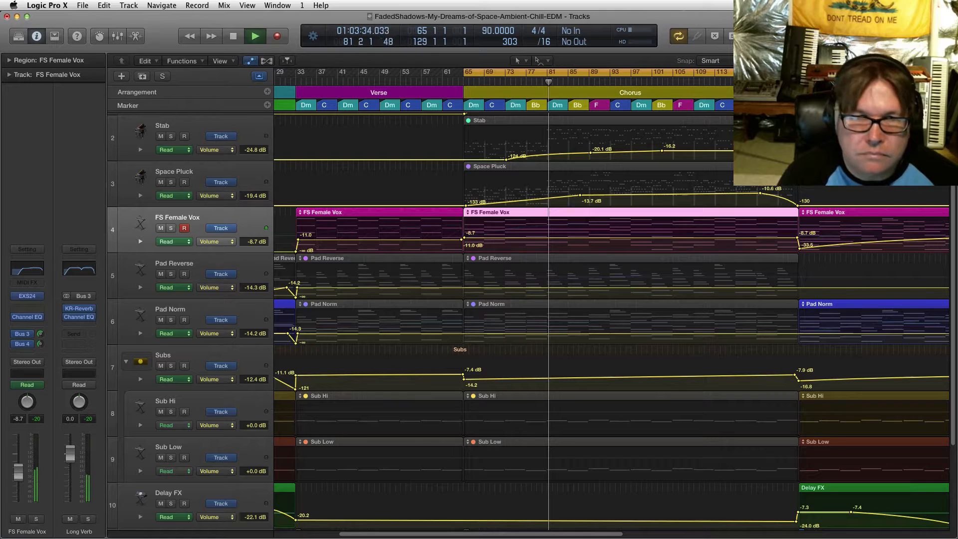
click(140, 241)
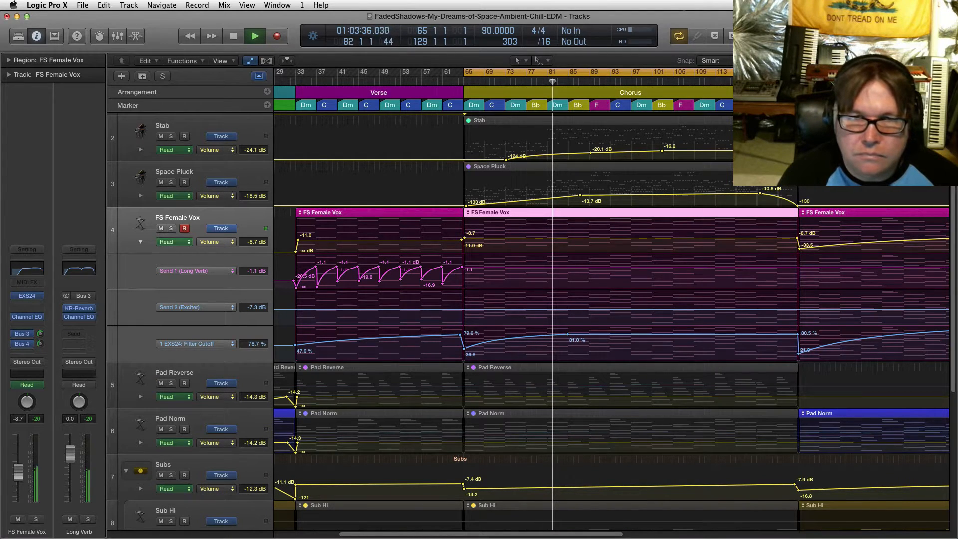
Follow the FS Female Vox automation curves as the Chorus plays to about bar 85, and stop playback
key(super+Right)
key(super+Right)
key(super+Right)
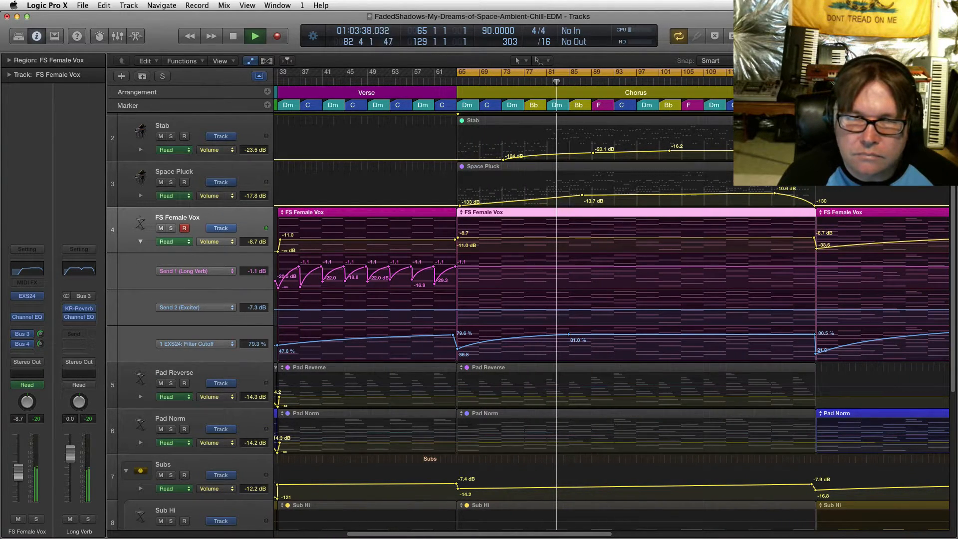
scroll(612, 319, left, 2)
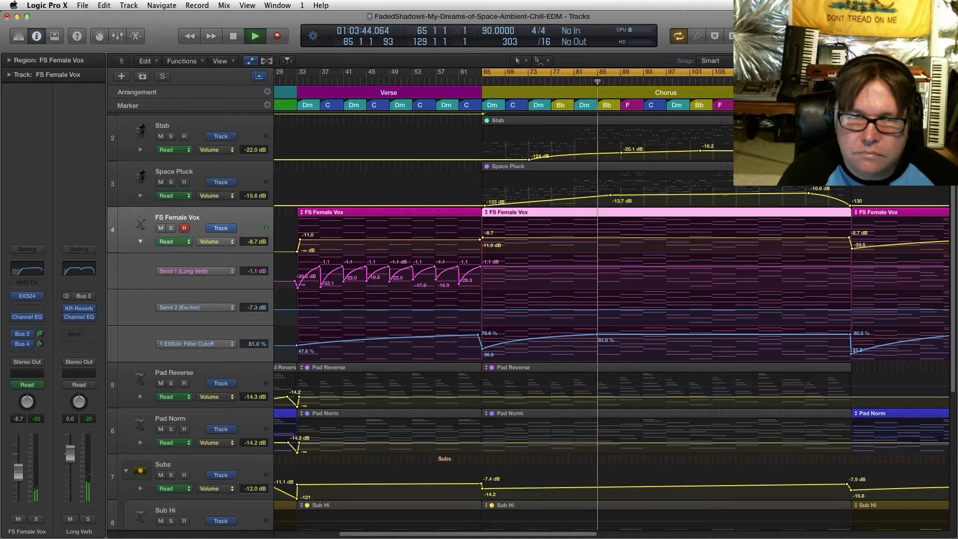
key(space)
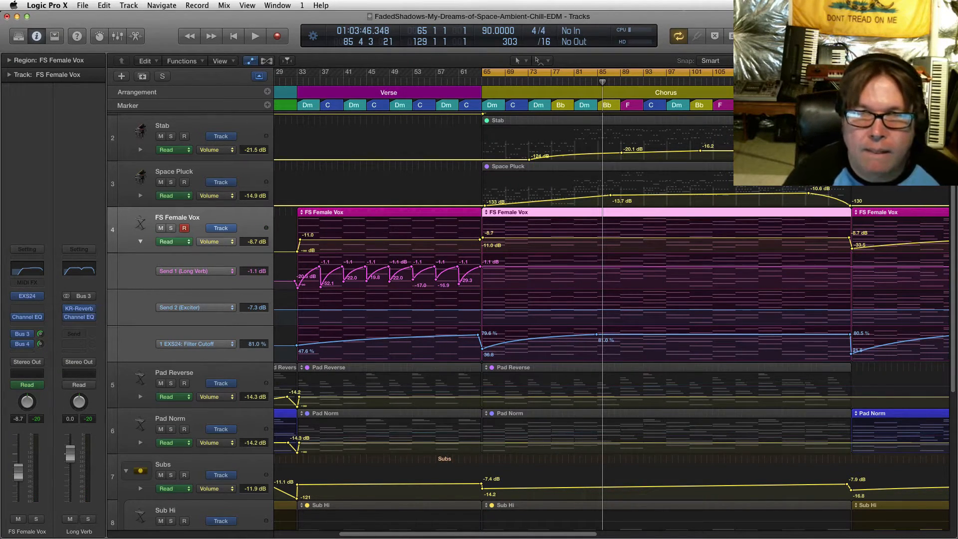
Turn off cycle mode and place the playhead at bar 33, the start of the Verse
key(c)
click(298, 82)
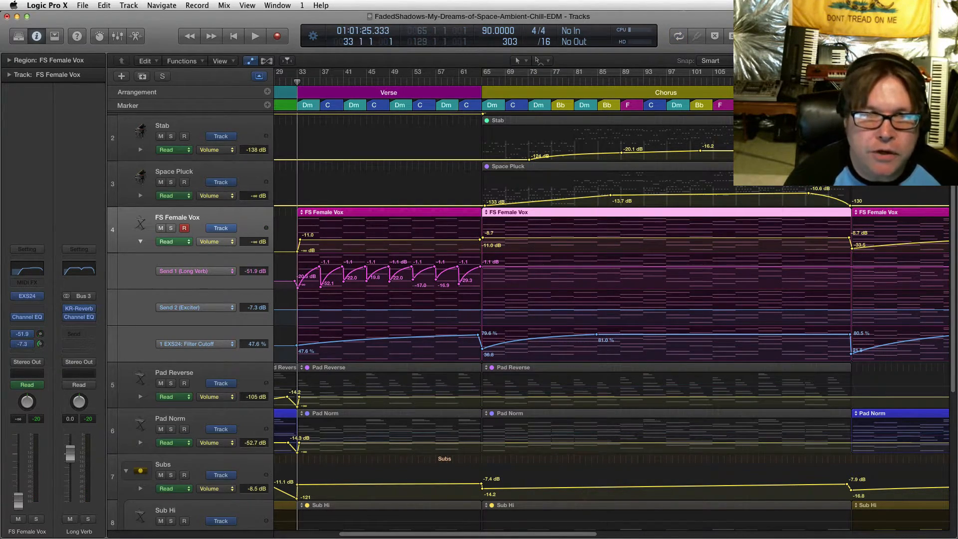
scroll(482, 300, up, 3)
scroll(481, 300, left, 2)
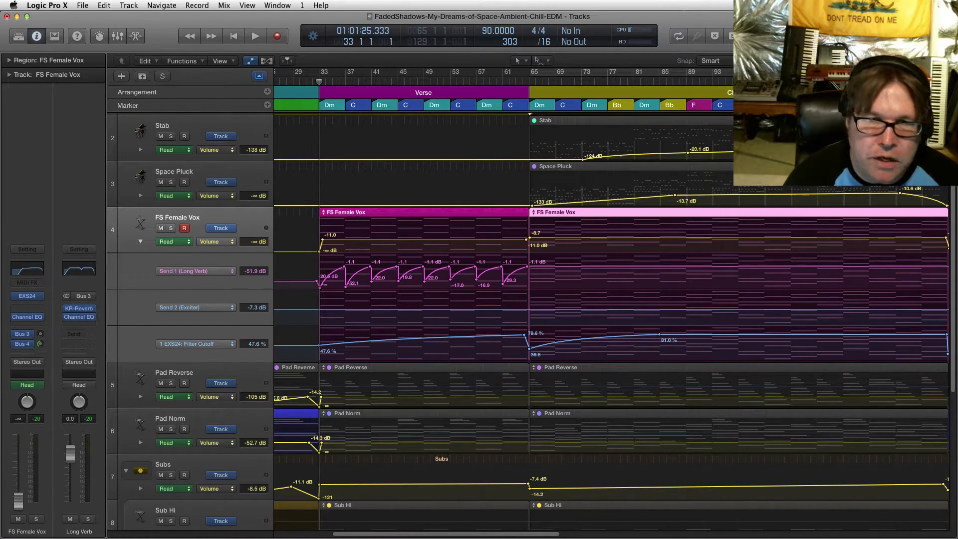
scroll(611, 319, up, 2)
scroll(611, 319, left, 2)
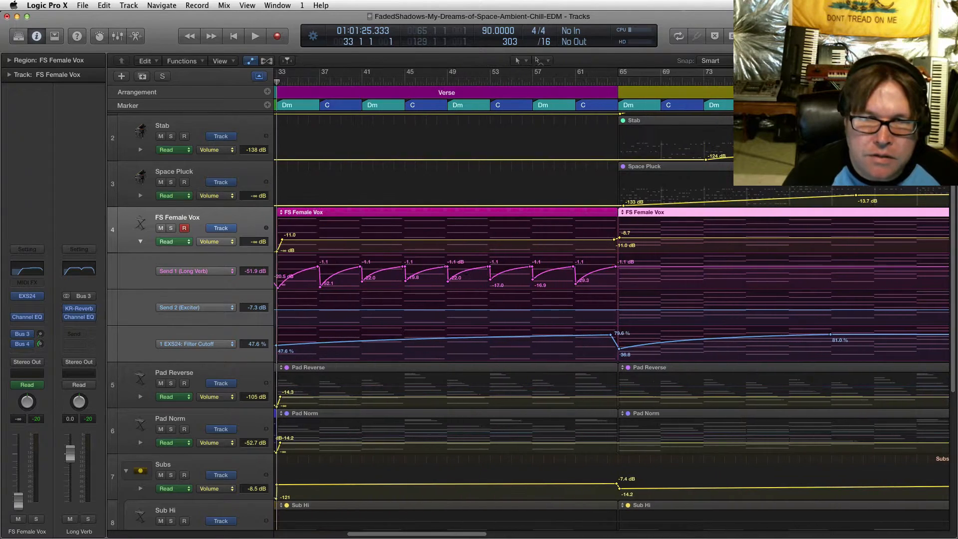
scroll(611, 319, left, 1)
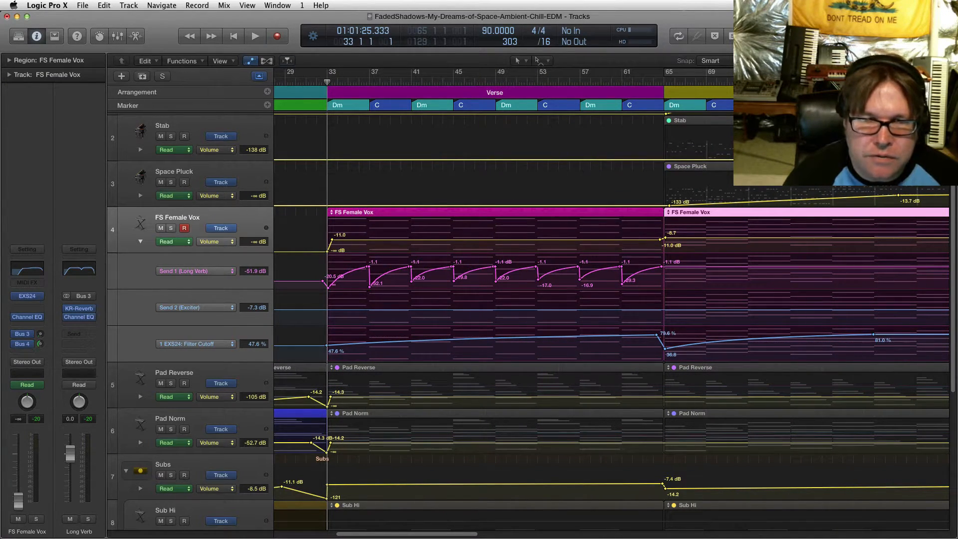
Play the Verse from bar 33 to about bar 40 while examining the Long Verb send swells on FS Female Vox
key(space)
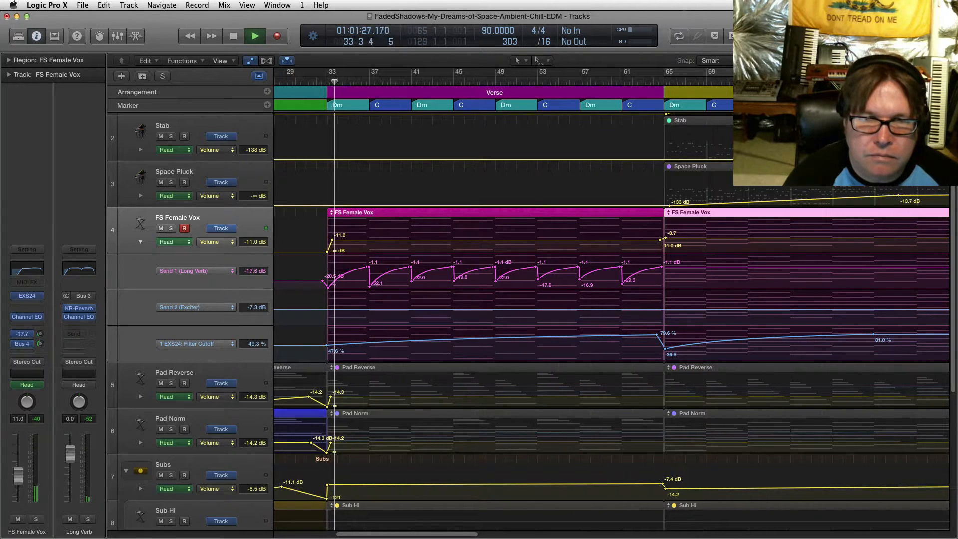
scroll(611, 319, up, 1)
scroll(611, 319, left, 2)
scroll(611, 299, up, 1)
scroll(611, 299, left, 1)
scroll(611, 300, up, 1)
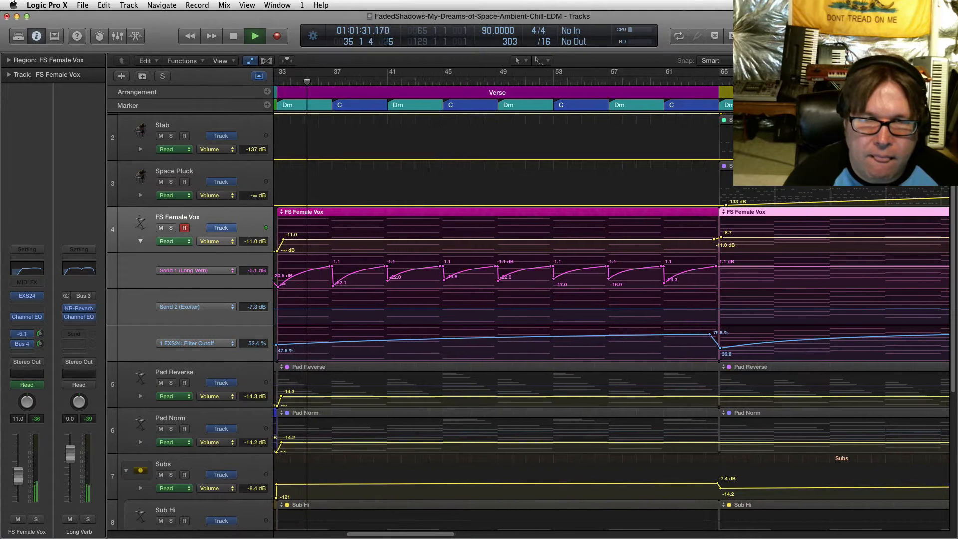
scroll(611, 299, left, 2)
scroll(611, 299, up, 1)
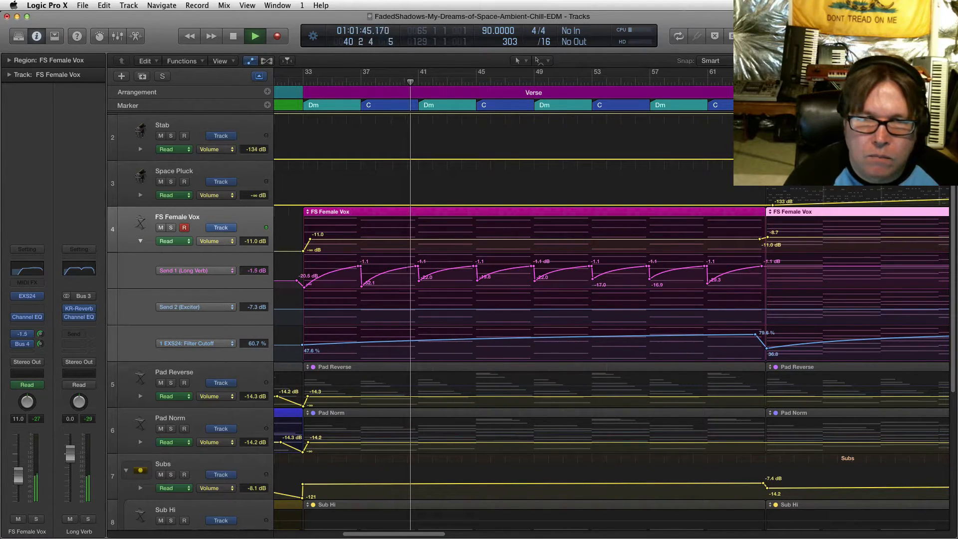
key(space)
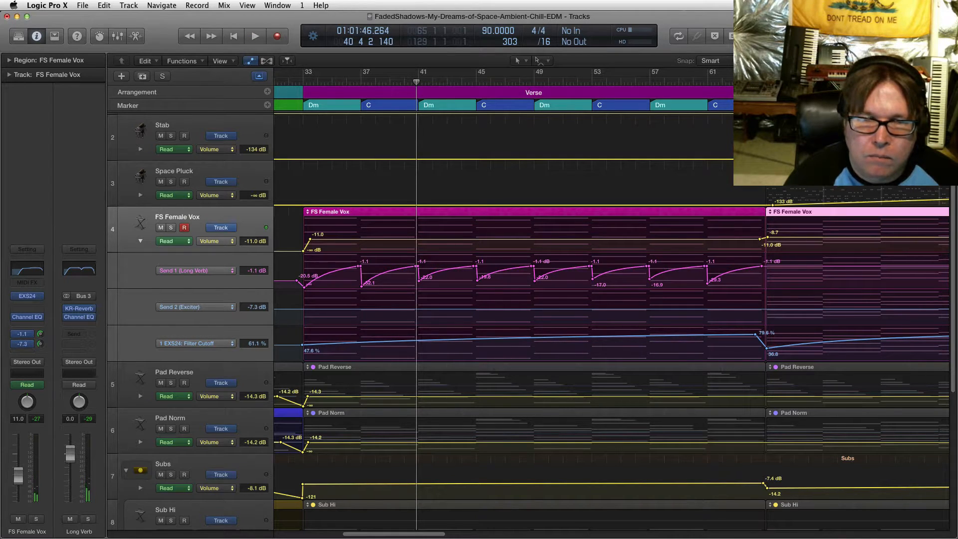
Set the Chorus's starting EXS24 filter cutoff to 24.6% on FS Female Vox and move its 81.0% point to about bar 96
key(super+Left)
key(super+Left)
key(super+Left)
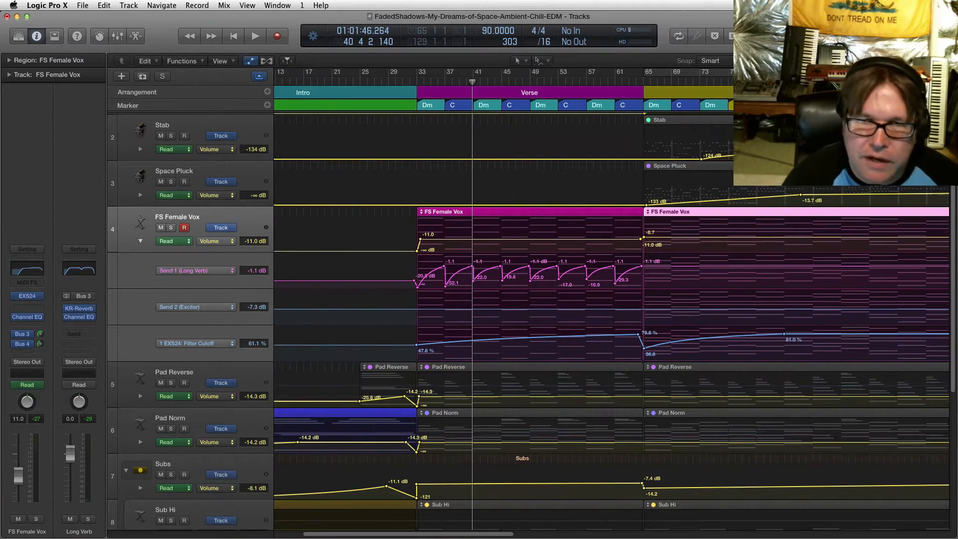
scroll(611, 320, right, 10)
key(super+Left)
key(super+Left)
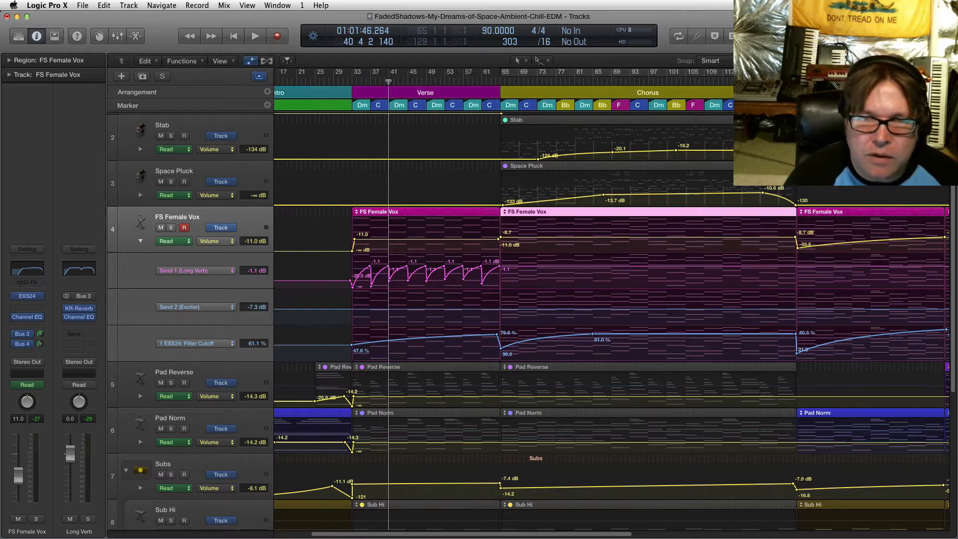
scroll(611, 319, left, 5)
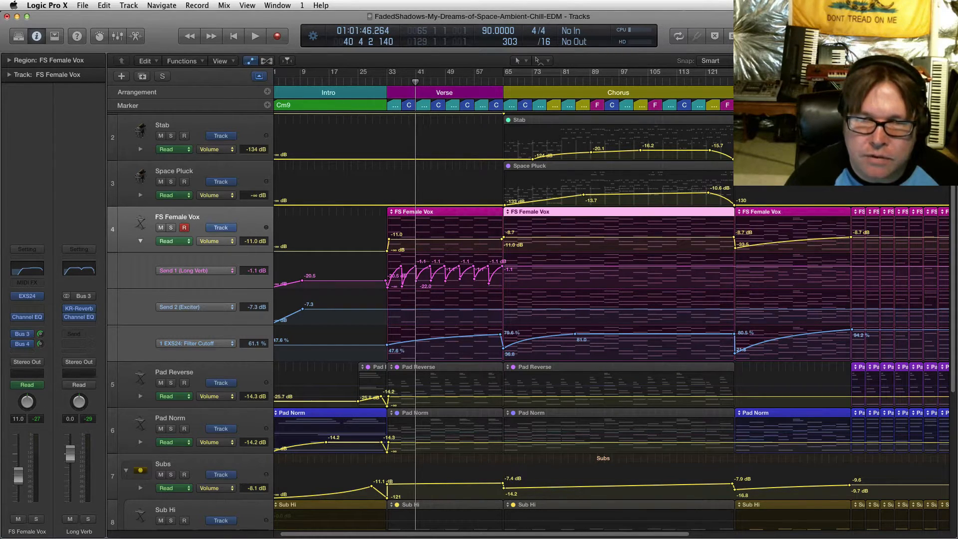
drag(502, 348, 502, 352)
drag(575, 334, 619, 333)
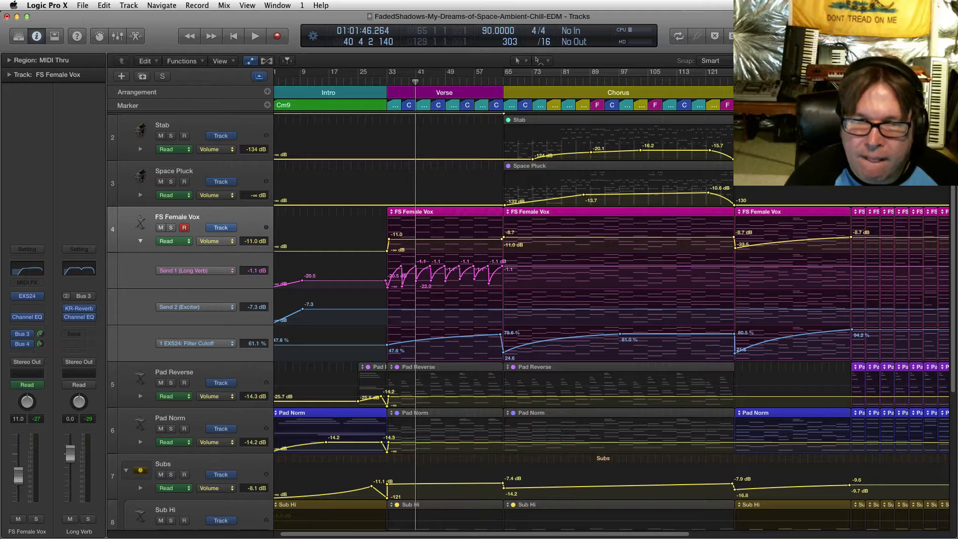
Lower the FS Female Vox filter cutoff point at the Verse start to 29.9% and play back from there
drag(387, 344, 387, 351)
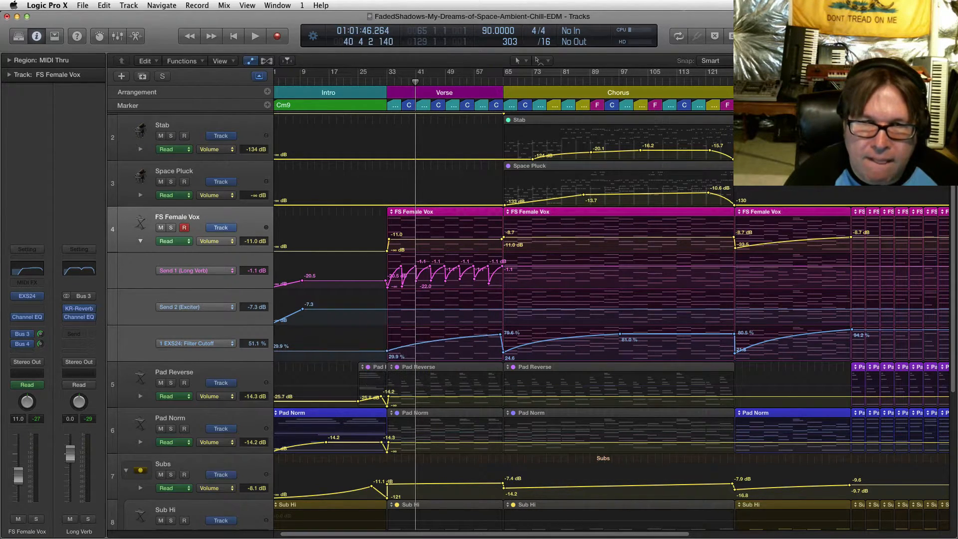
key(space)
key(space)
key(shift+comma)
key(space)
Shift the FS Female Vox Verse fade-in points to 32 3 4 224 and 32 4 2 44, and raise the Verse volume to -10.4 dB
key(super+Right)
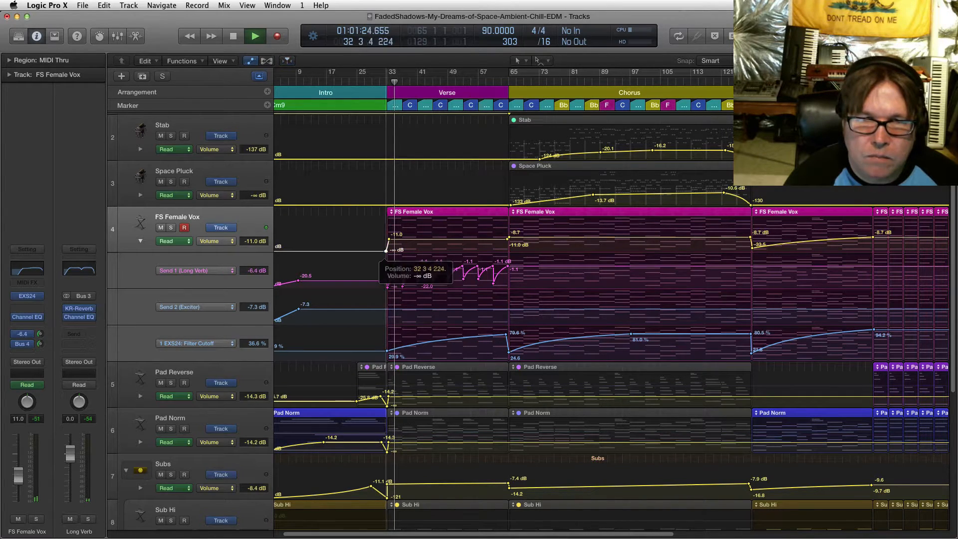
click(388, 239)
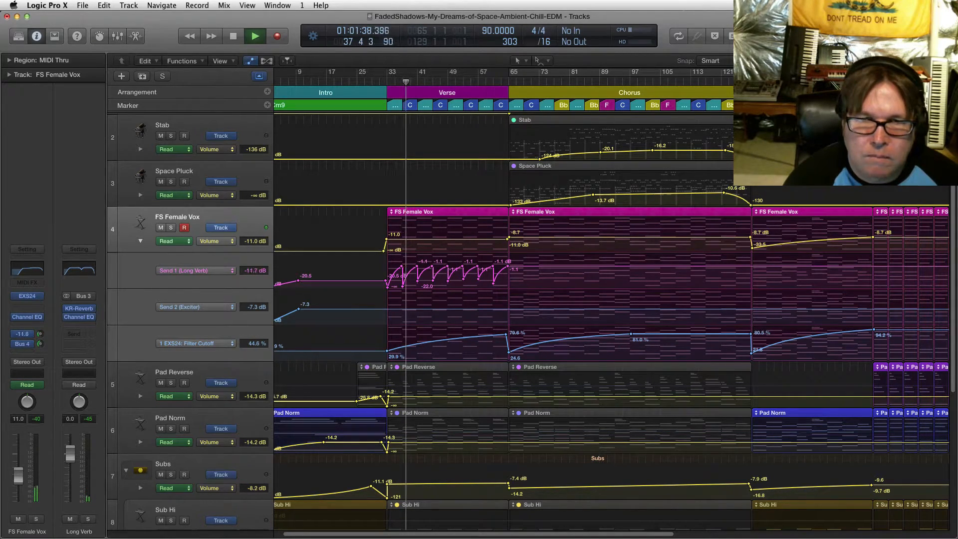
click(433, 239)
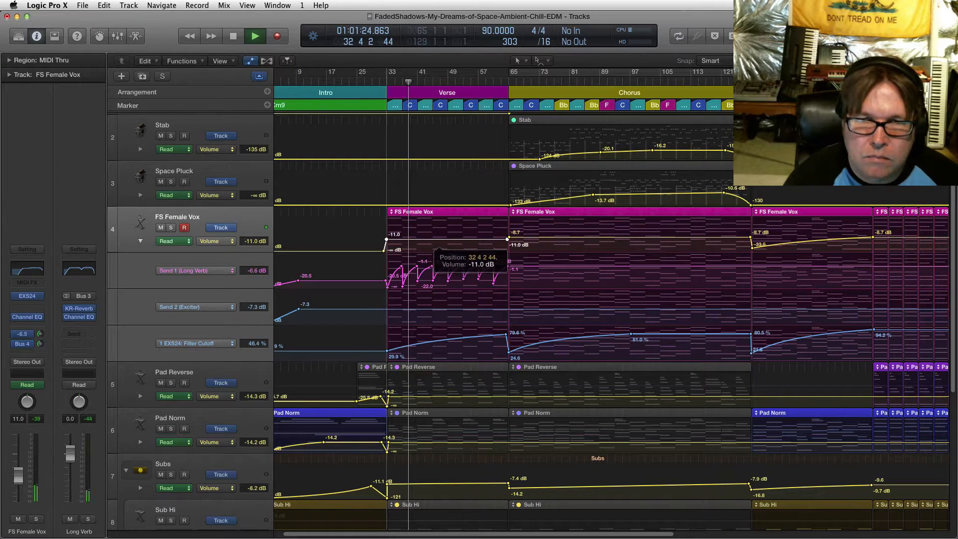
drag(434, 239, 439, 239)
key(space)
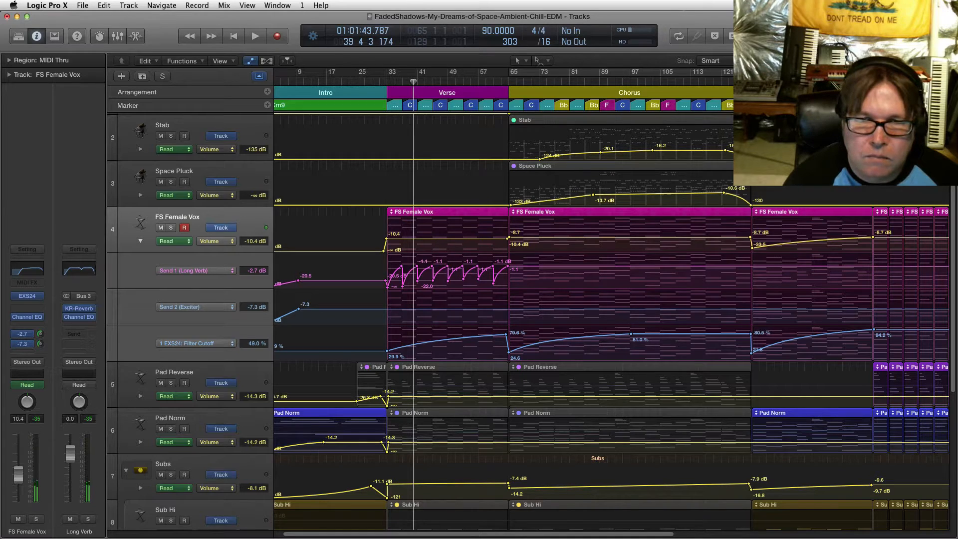
scroll(611, 321, up, 3)
scroll(611, 321, down, 10)
scroll(611, 321, up, 8)
scroll(611, 321, up, 2)
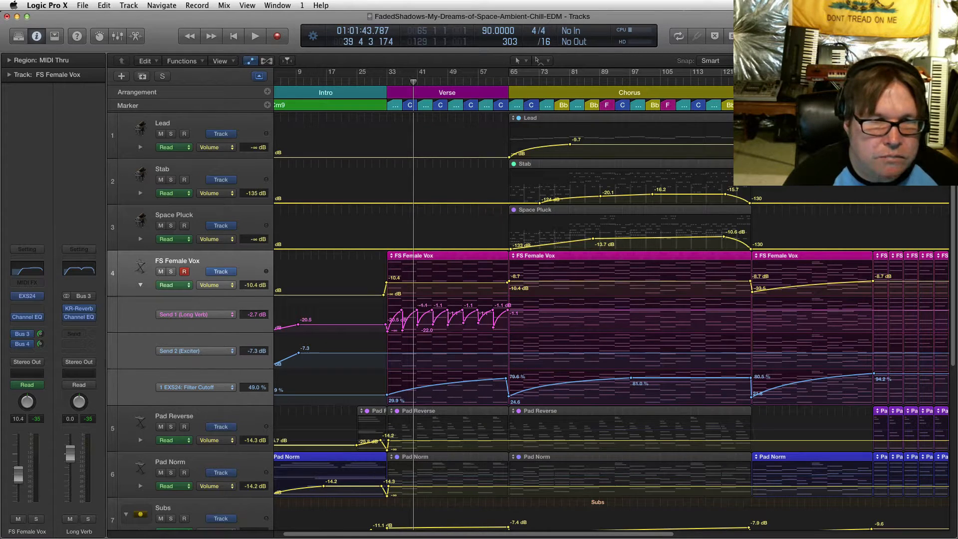
Check the Channel EQ curve on FS Female Vox, close it, and hide the automation on all tracks
click(27, 269)
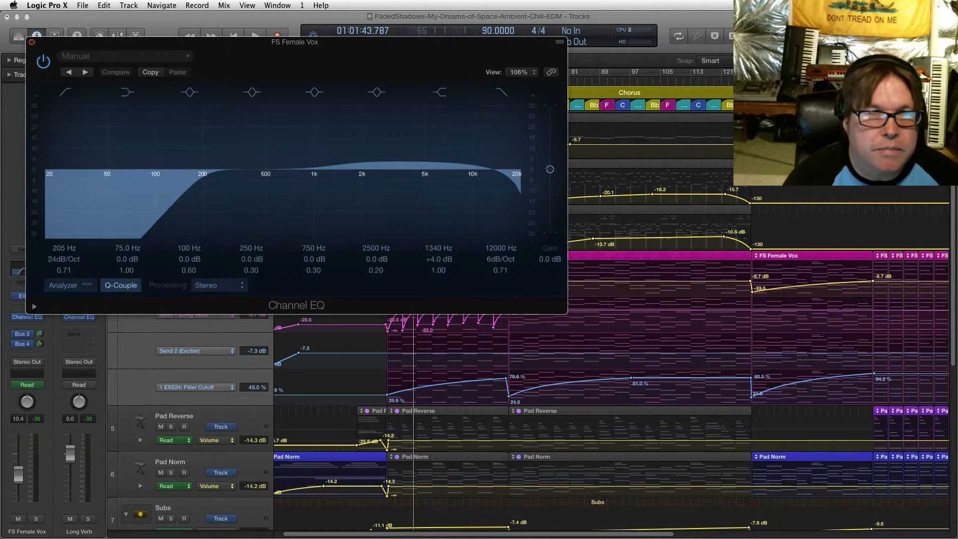
click(31, 42)
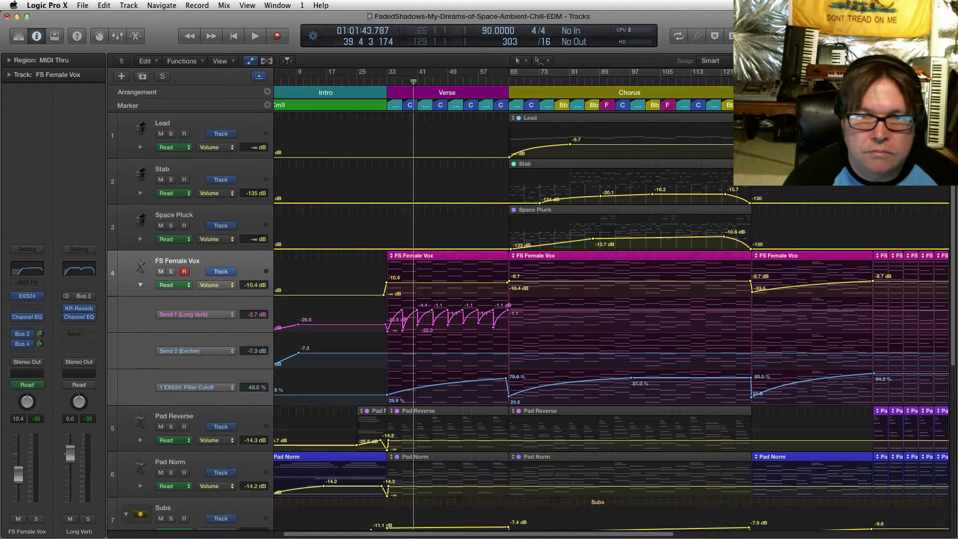
key(a)
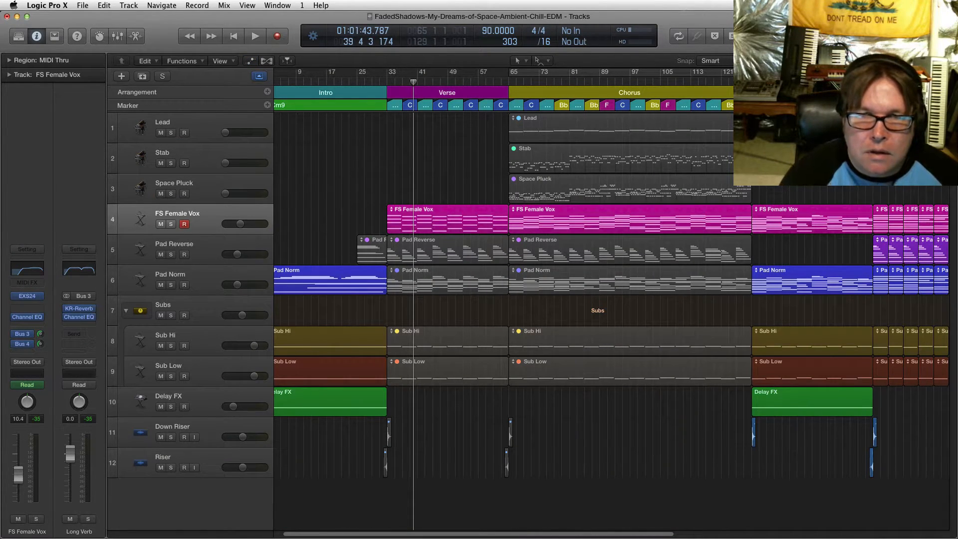
key(super+Left)
key(super+Left)
key(super+Left)
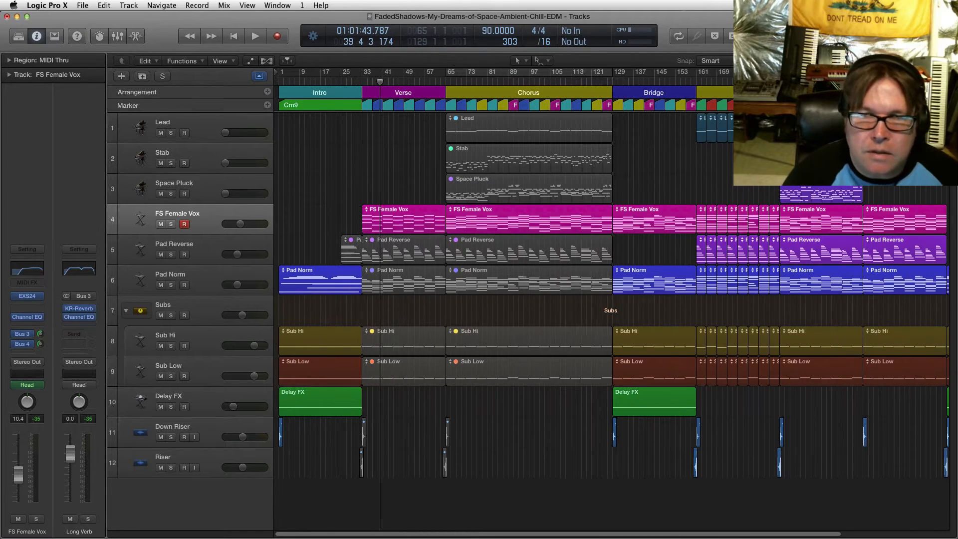
Mute the FS Female Vox regions in the Verse and Chorus, and unmute the Chorus's Space Pluck region
drag(400, 154, 637, 182)
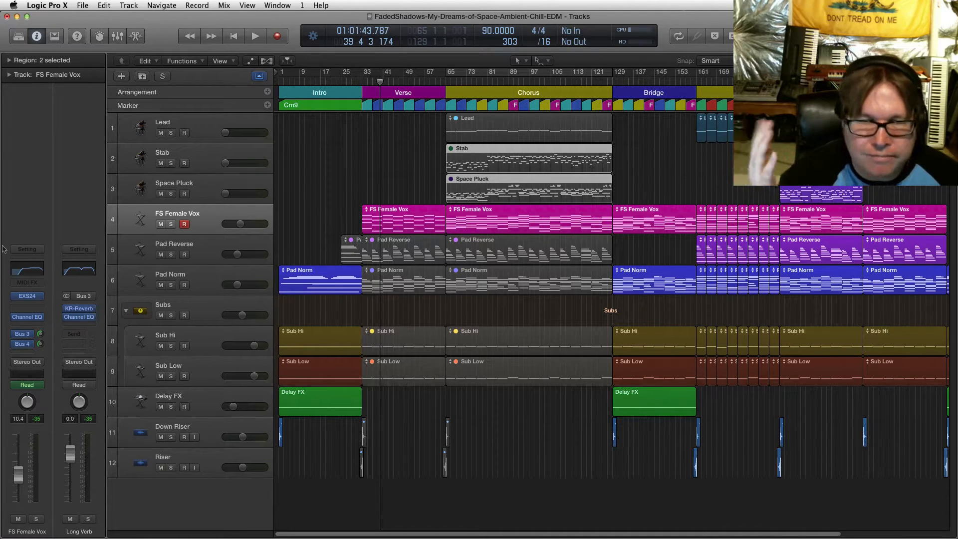
key(super+Right)
drag(331, 217, 528, 218)
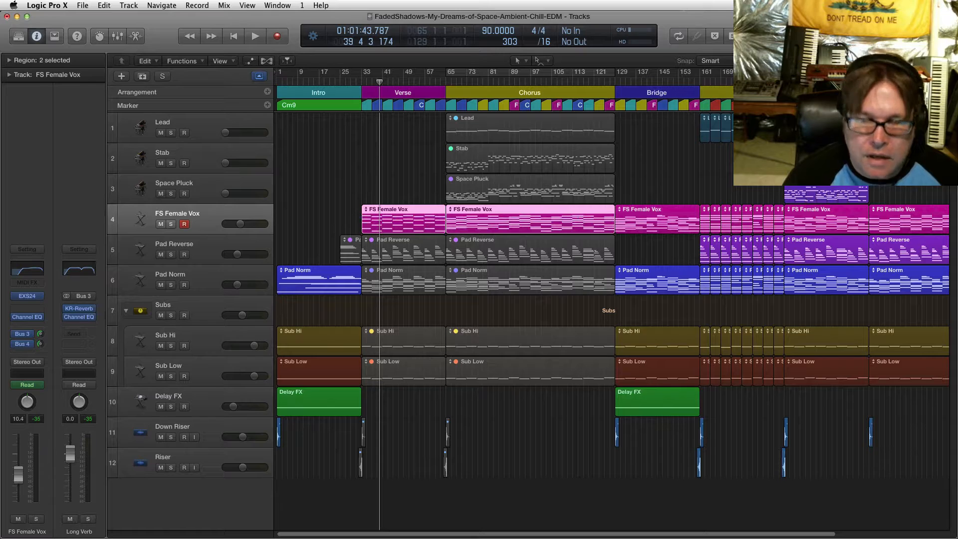
key(ctrl+m)
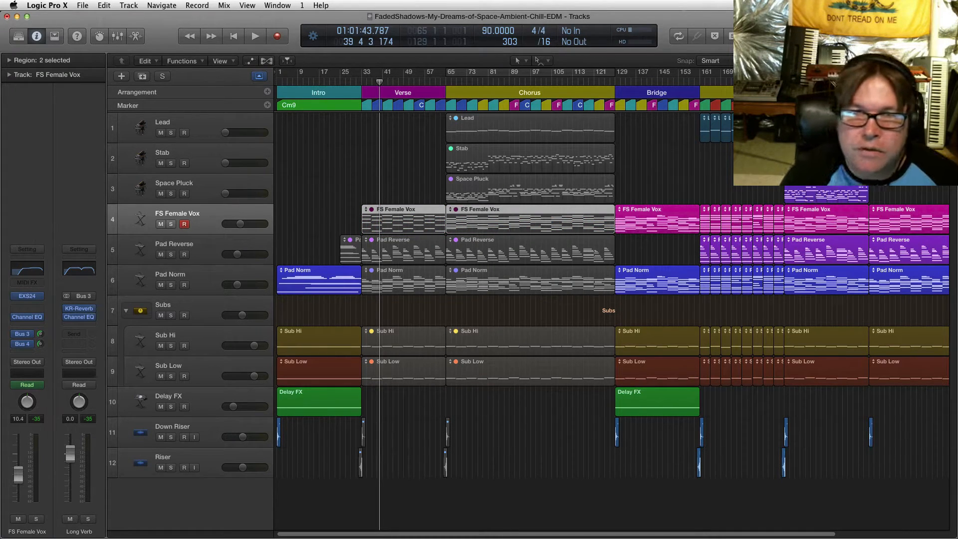
drag(395, 182, 447, 193)
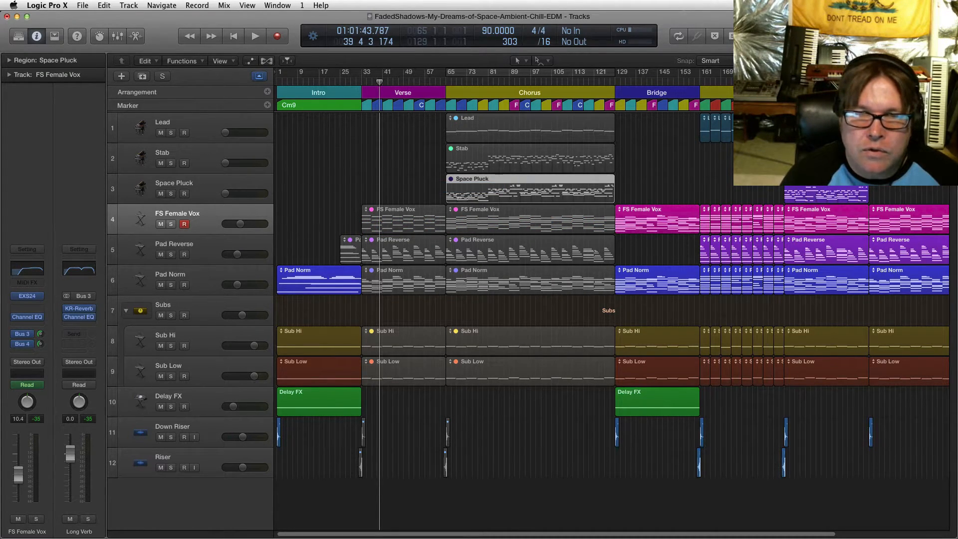
key(ctrl+m)
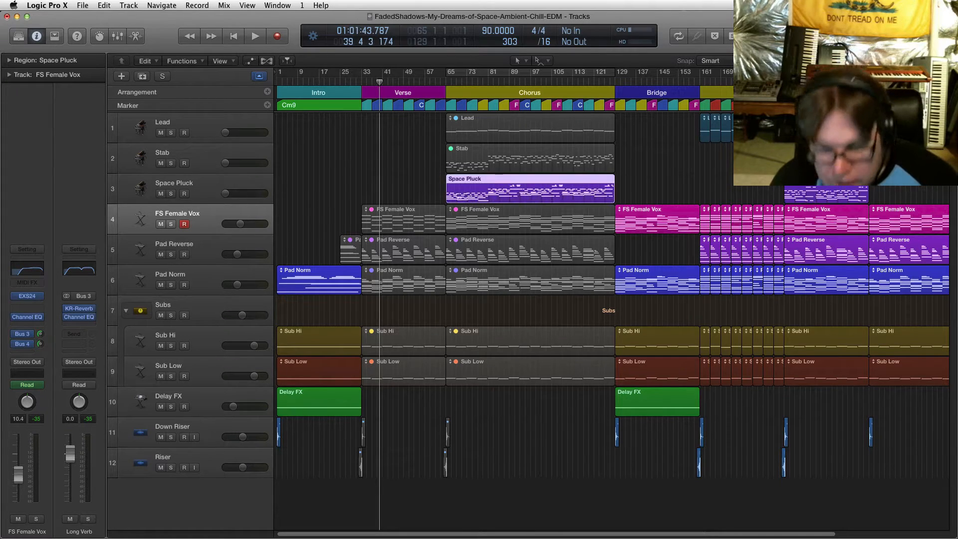
Move the playhead to bar 65 at the start of the Chorus and deselect the Space Pluck region
key(super+Right)
key(period)
key(comma)
key(comma)
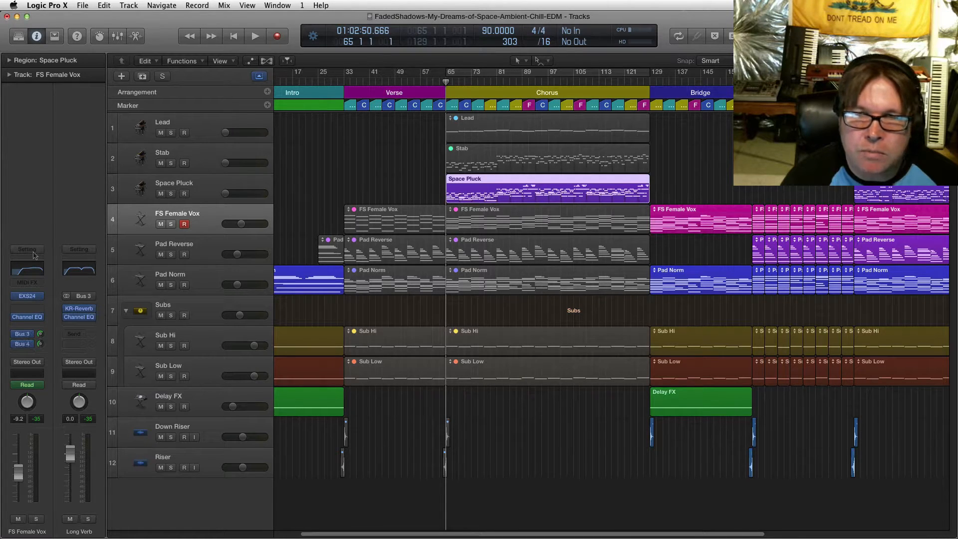
click(34, 257)
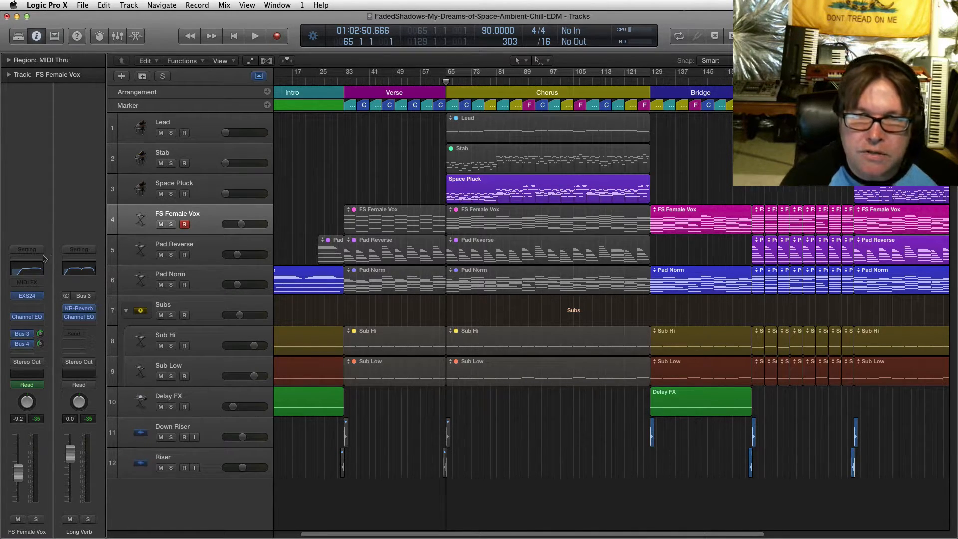
key(super+Right)
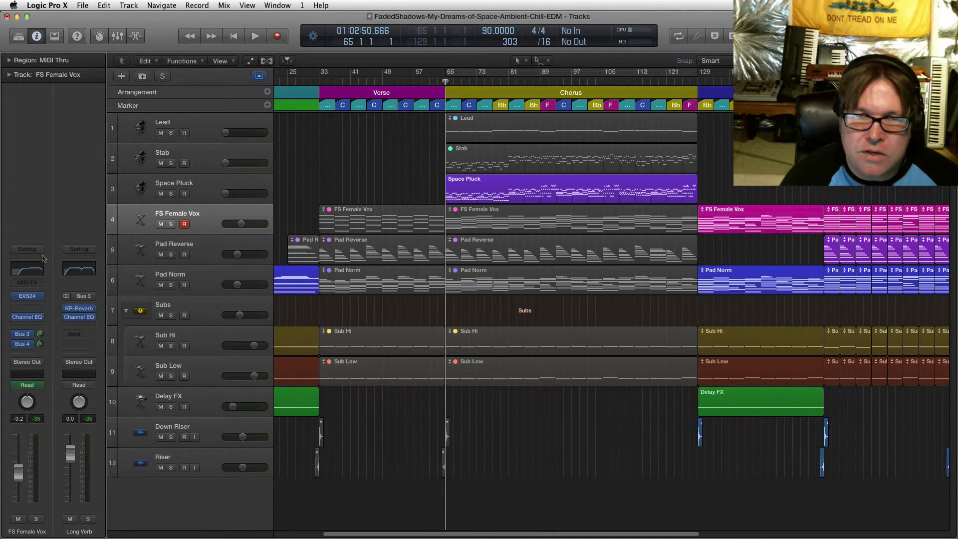
key(super+Left)
key(super+Left)
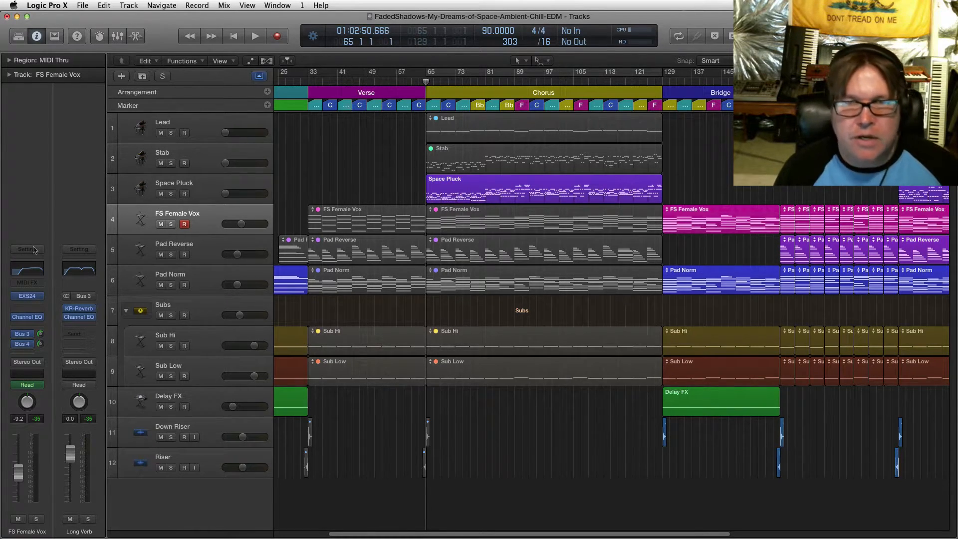
With the Space Pluck track selected, turn on cycling over Chorus bars 65 to 129 and show the track automation
click(544, 158)
drag(694, 189, 648, 188)
drag(385, 185, 517, 187)
click(372, 188)
click(174, 183)
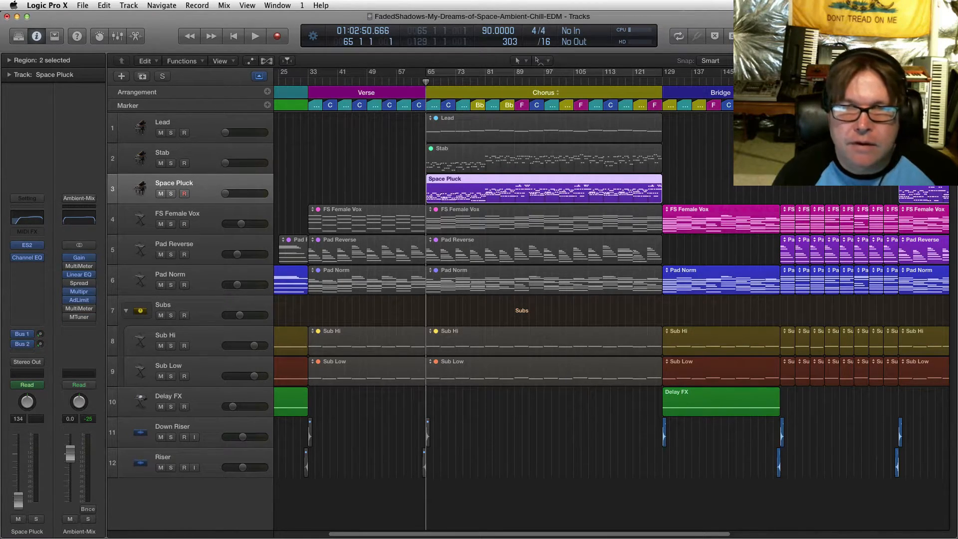
key(c)
key(a)
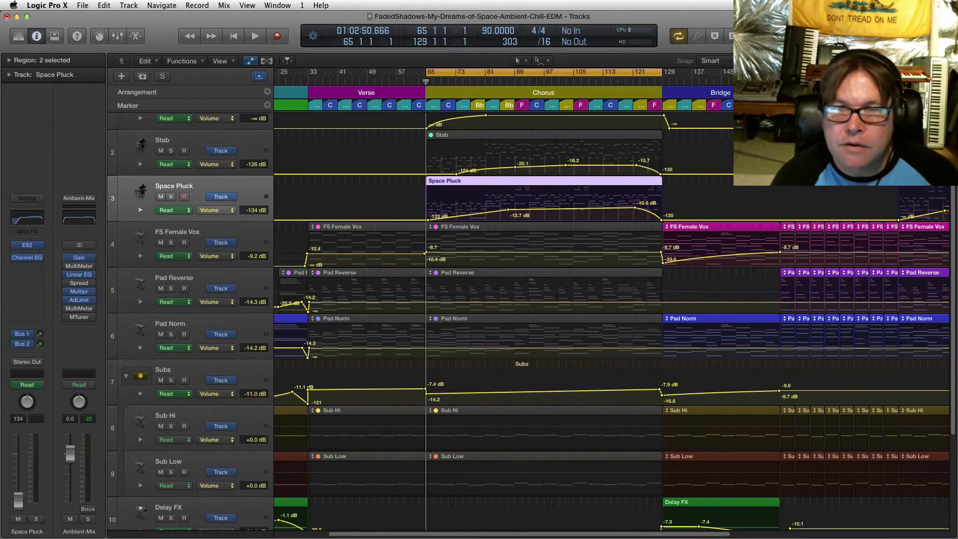
Play the cycled Chorus and examine the volume automation of the Space Pluck track and its neighbours
key(space)
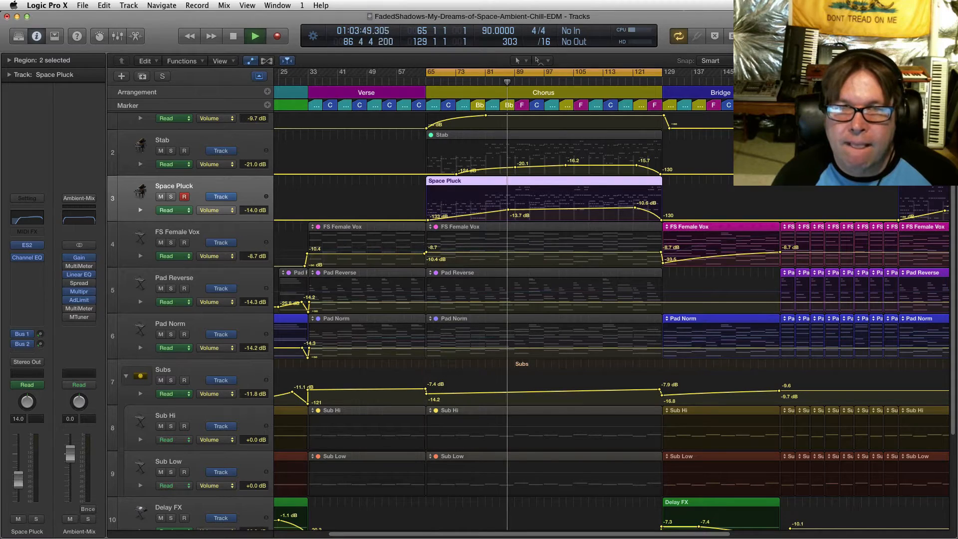
key(super+Right)
key(super+Right)
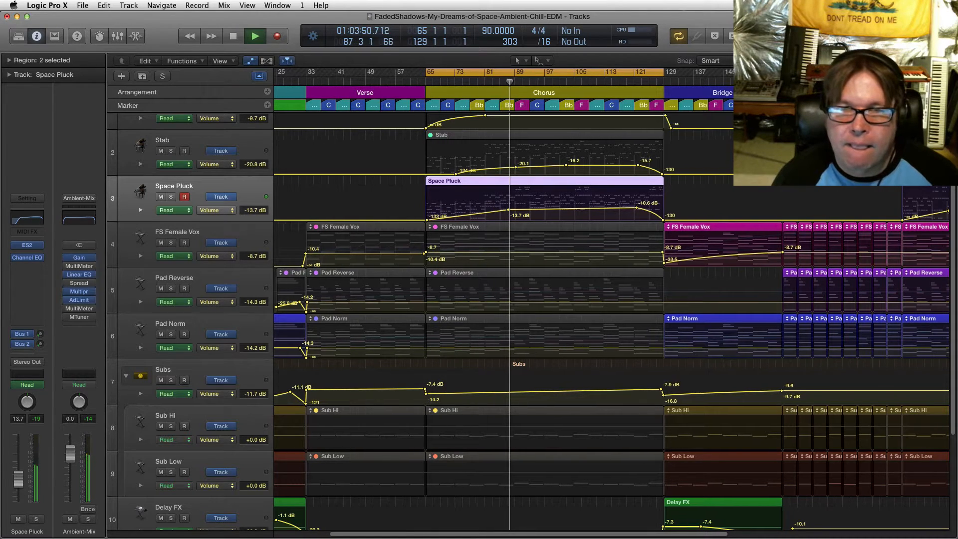
key(super+Right)
key(super+Right)
key(super+Right)
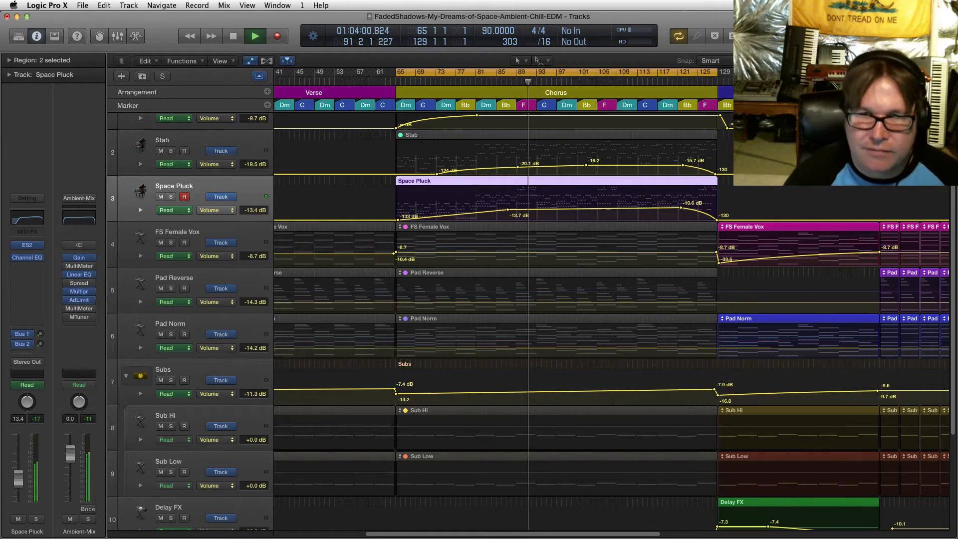
key(super+Left)
key(super+Left)
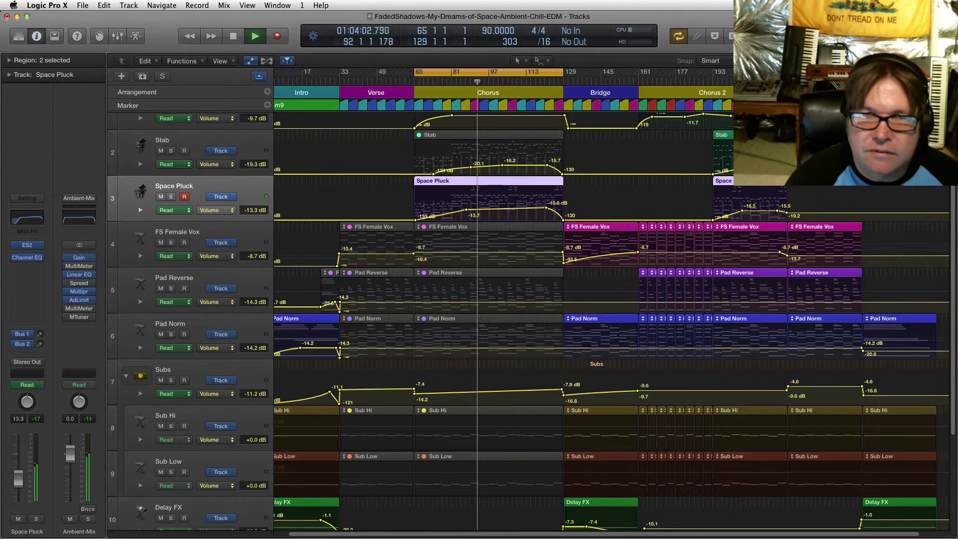
scroll(611, 319, up, 1)
key(super+Right)
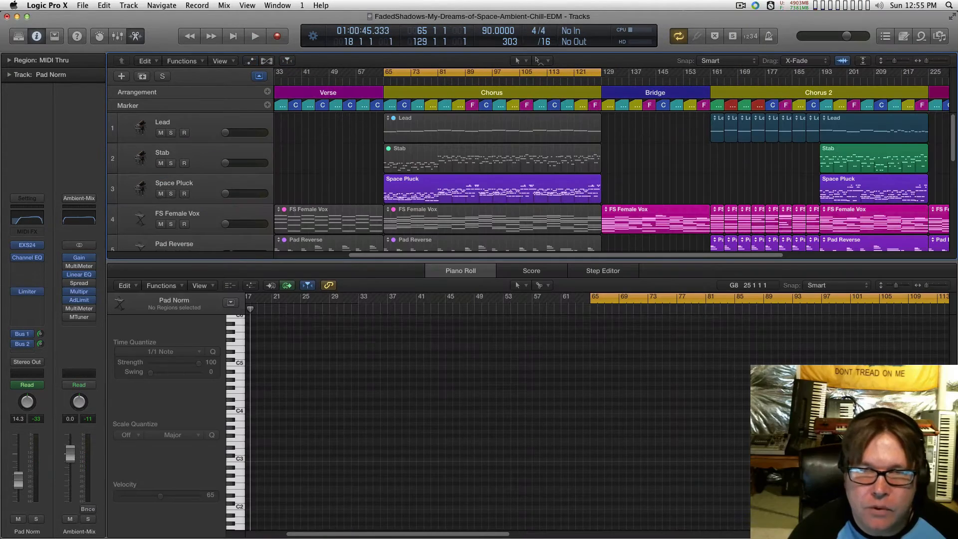
Select the Space Pluck region in the Chorus and look over its ES2 synth settings
click(491, 189)
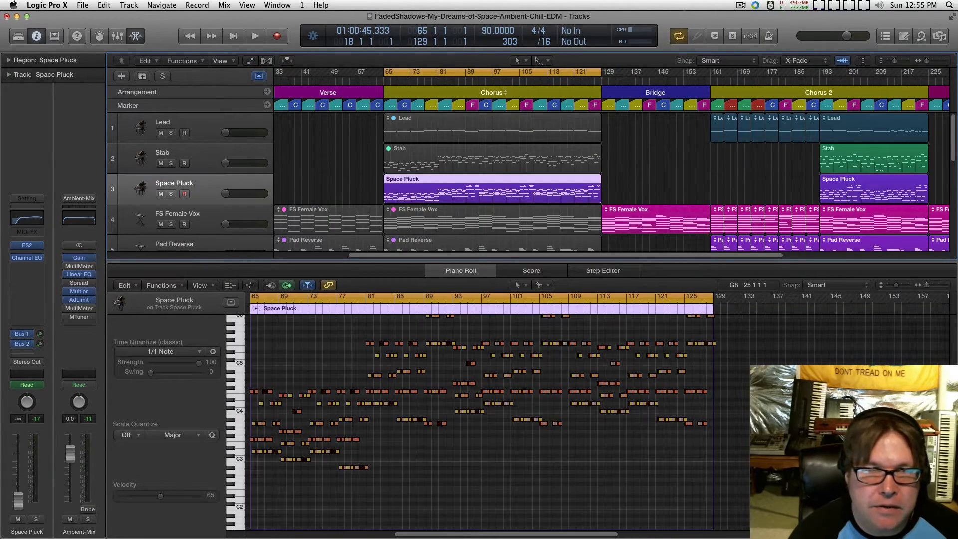
click(28, 245)
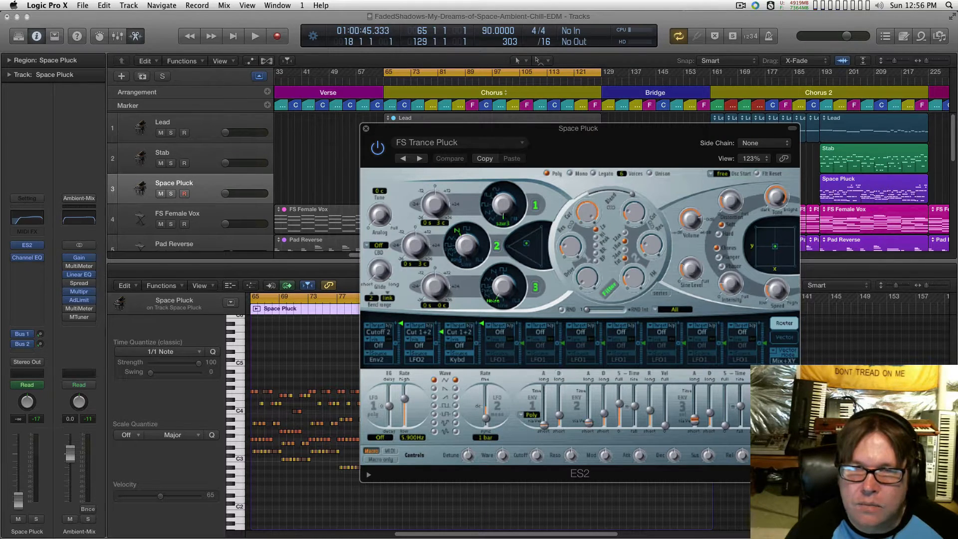
mouse_move(529, 129)
mouse_down()
mouse_move(525, 142)
mouse_move(517, 138)
mouse_up()
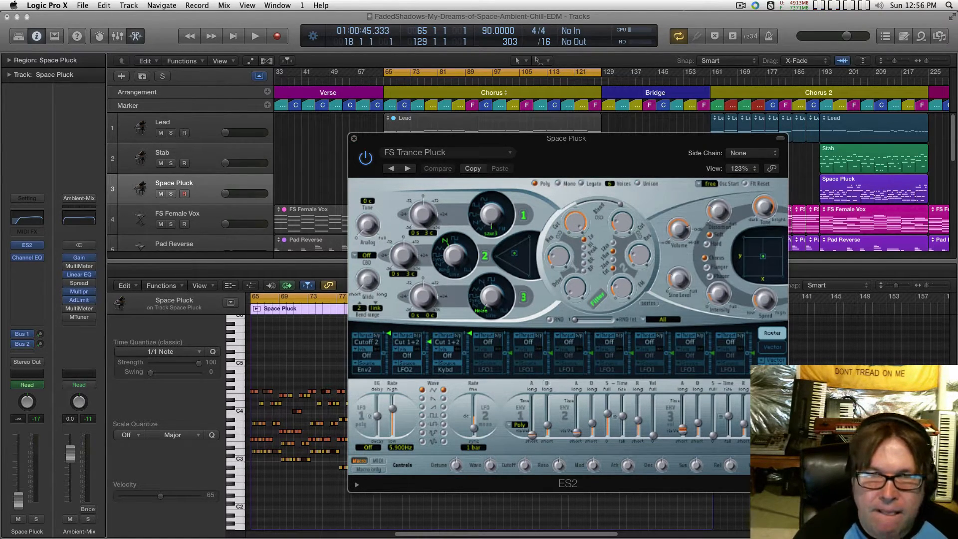
click(354, 138)
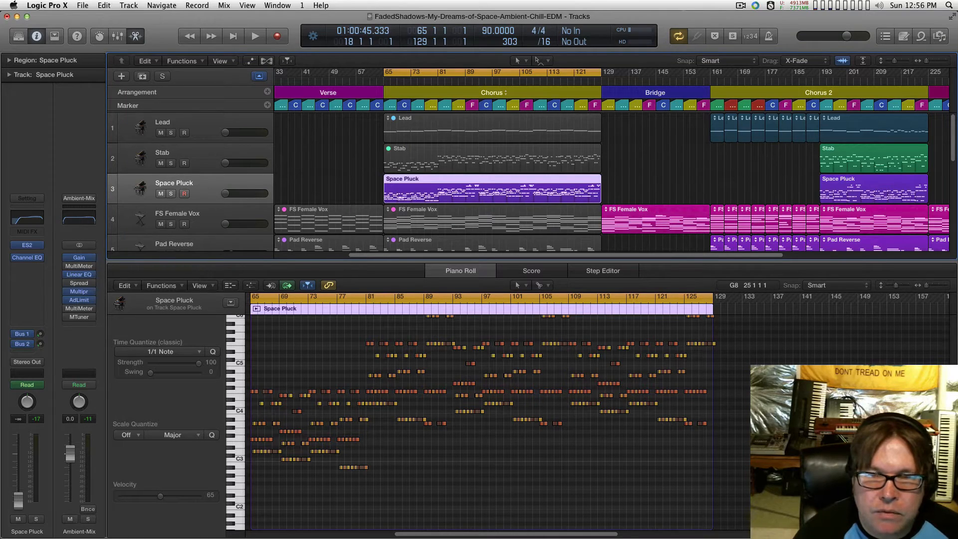
Play the cycled Chorus and examine the Space Pluck region's notes in the Piano Roll
key(space)
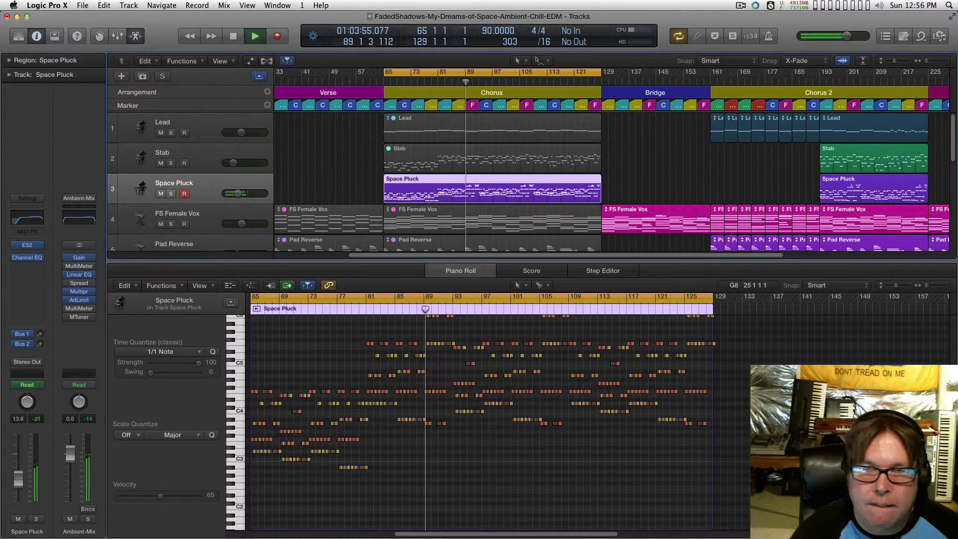
scroll(465, 165, up, 1)
scroll(460, 426, up, 5)
scroll(459, 427, up, 1)
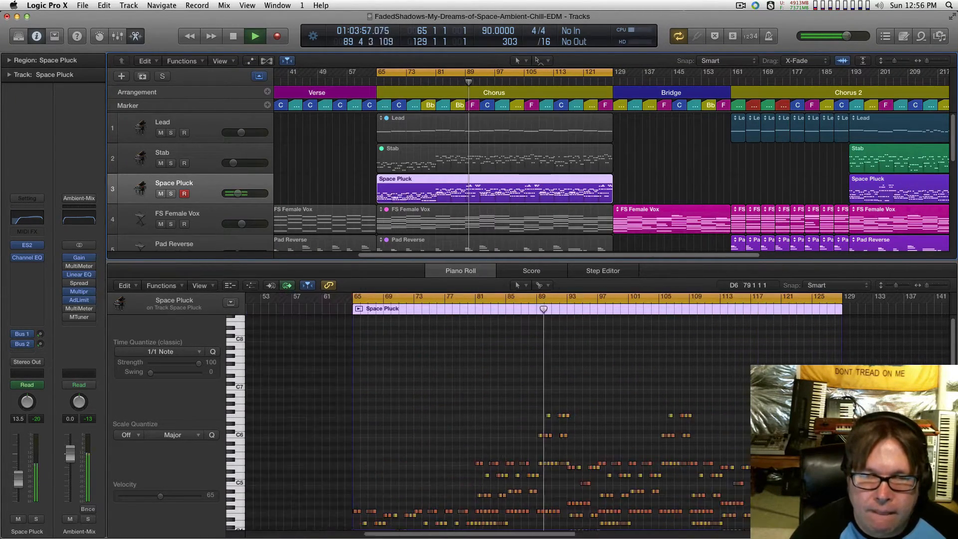
scroll(461, 428, down, 5)
scroll(462, 428, up, 2)
scroll(543, 428, up, 1)
scroll(508, 393, right, 4)
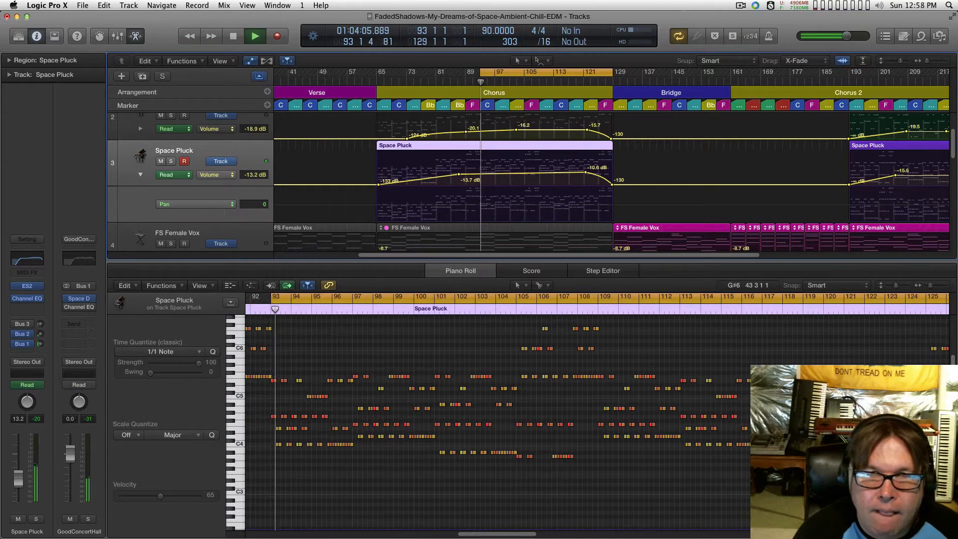
Follow the Space Pluck notes from bar 93 at closer range and stop playback at bar 97
scroll(499, 419, left, 1)
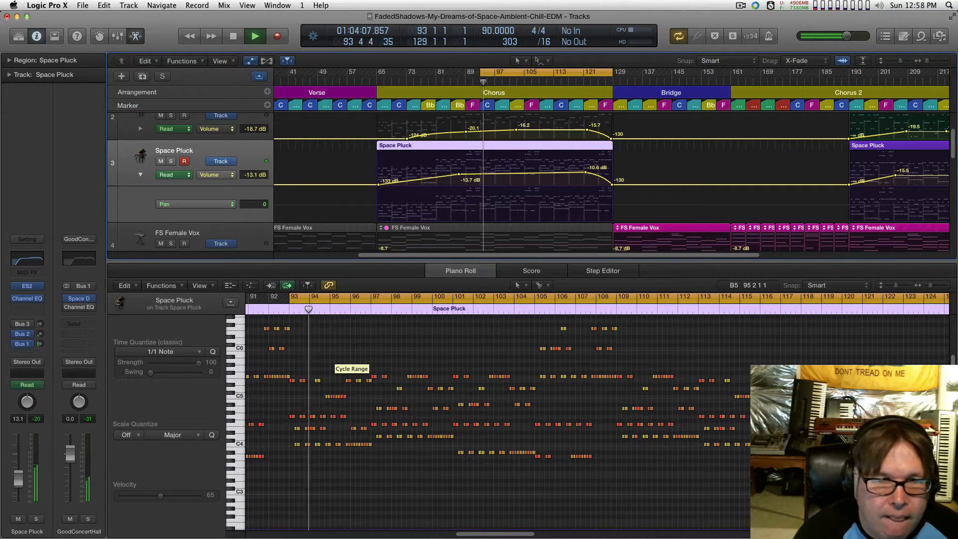
key(cmd+Right)
scroll(349, 348, up, 3)
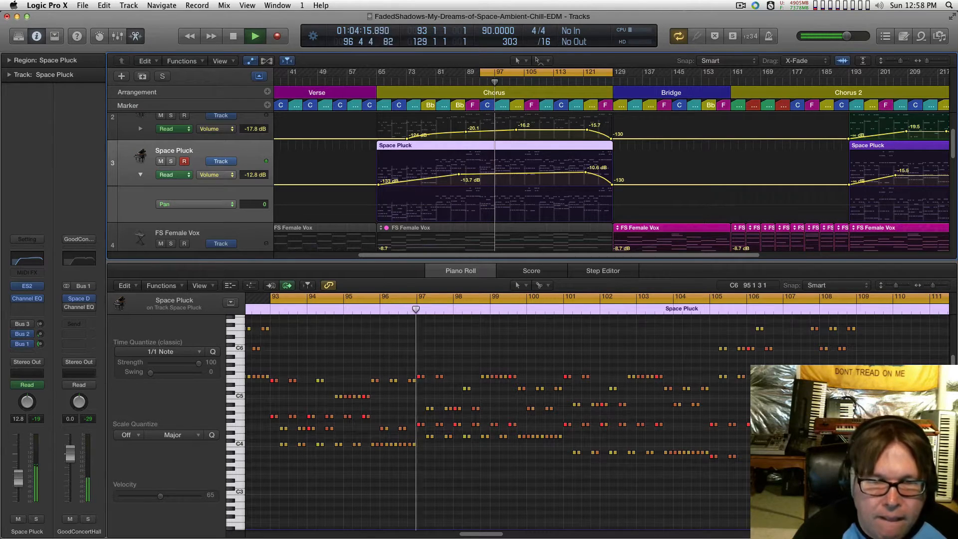
key(space)
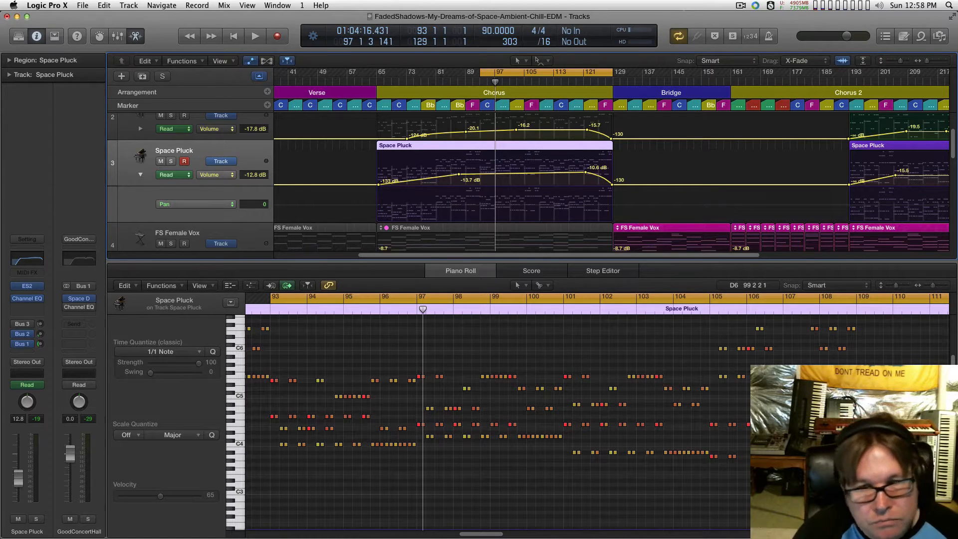
scroll(494, 338, right, 2)
scroll(489, 336, up, 1)
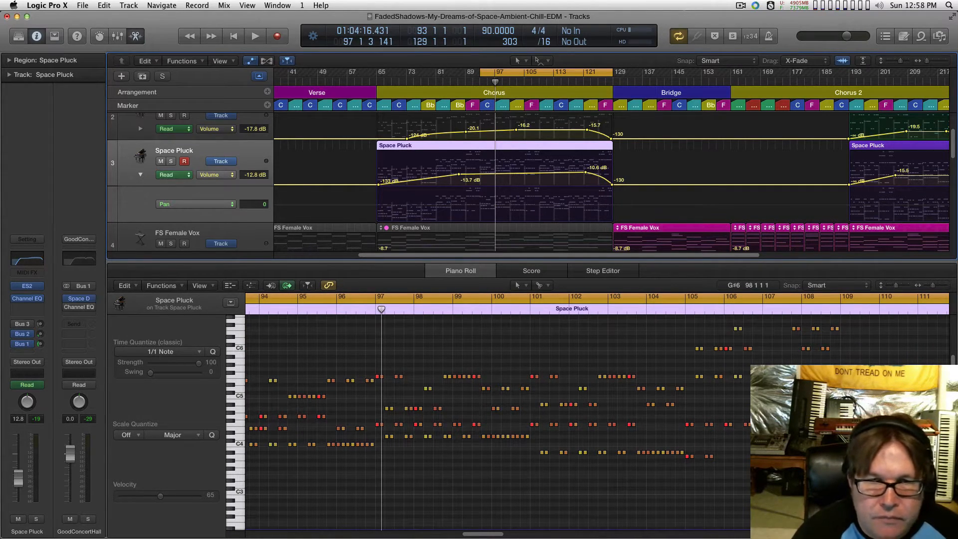
Compare the Chorus notes of the Lead, Stab and Space Pluck regions in the Piano Roll
scroll(527, 182, up, 3)
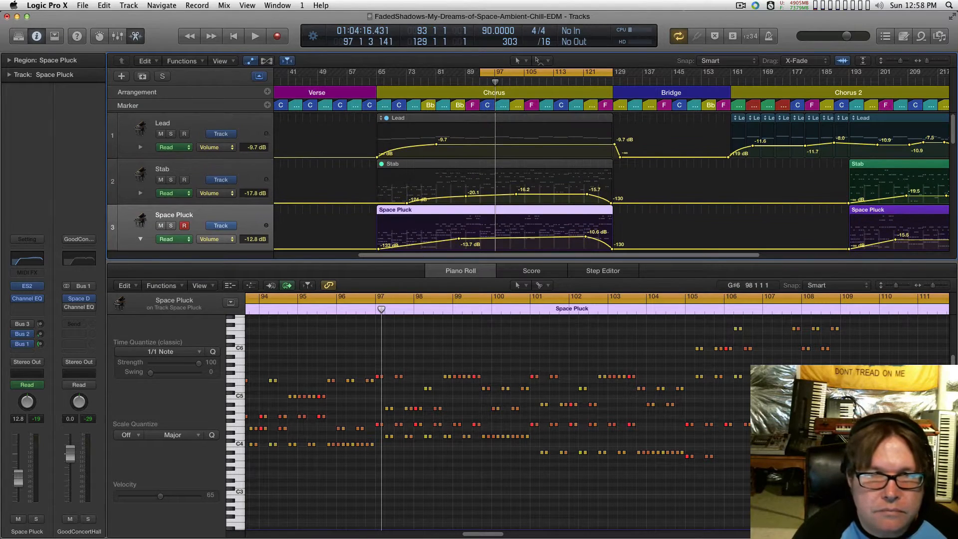
scroll(527, 182, down, 3)
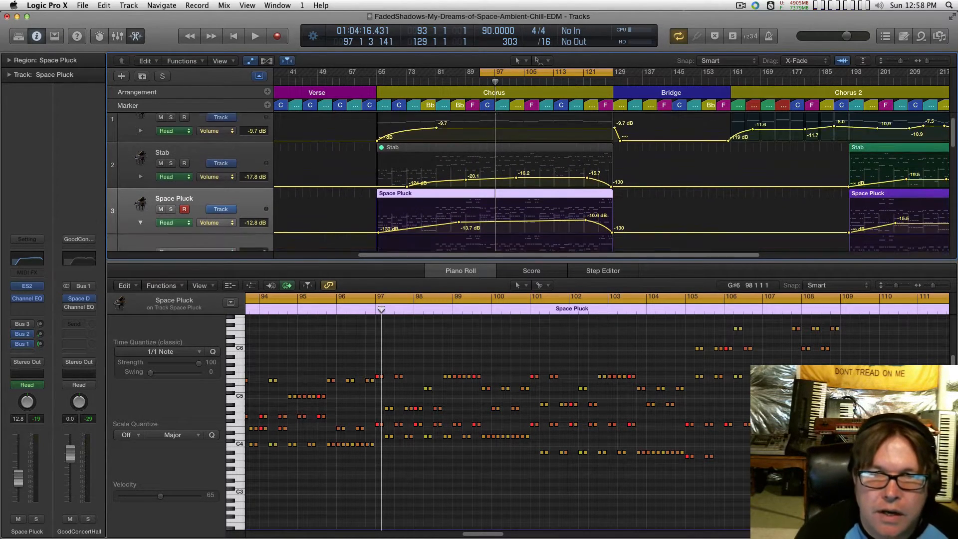
scroll(527, 182, up, 3)
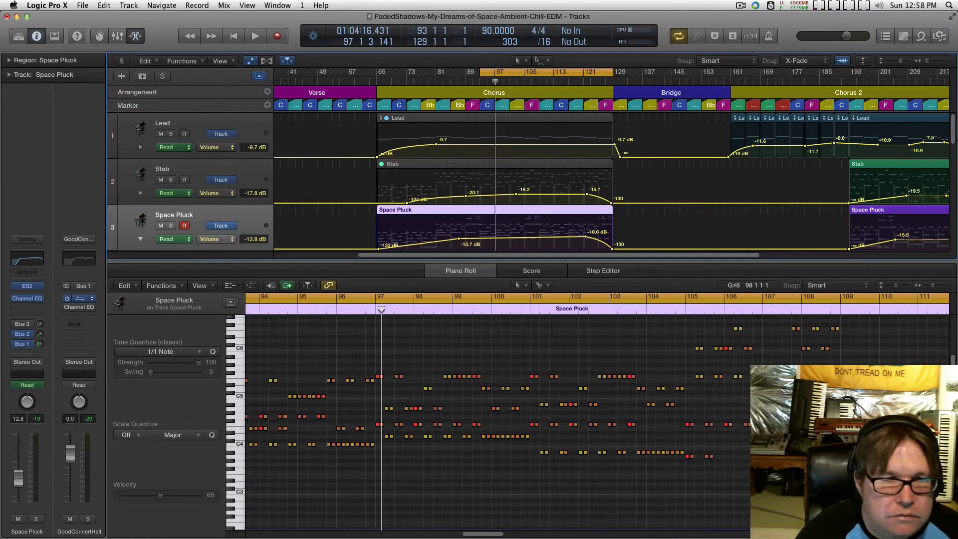
scroll(527, 181, down, 1)
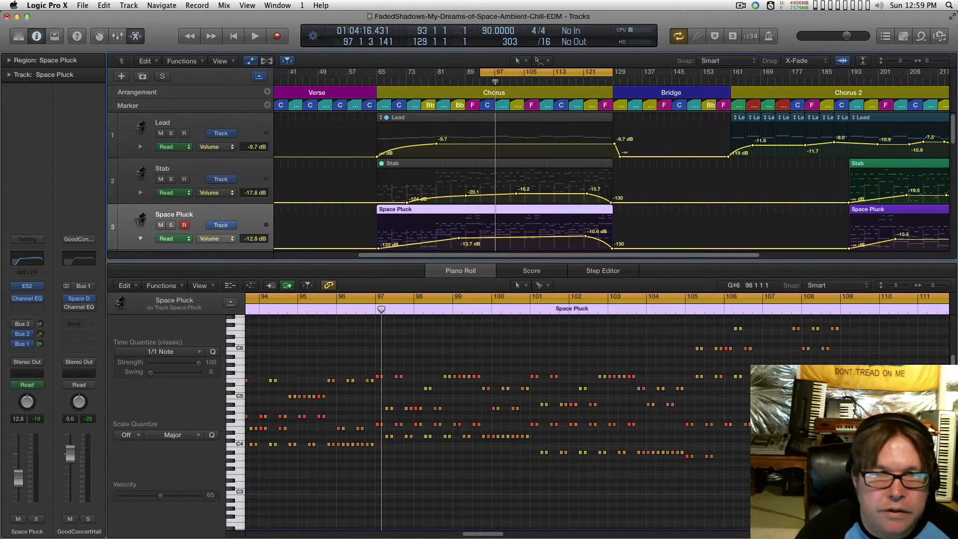
scroll(527, 181, up, 1)
click(493, 118)
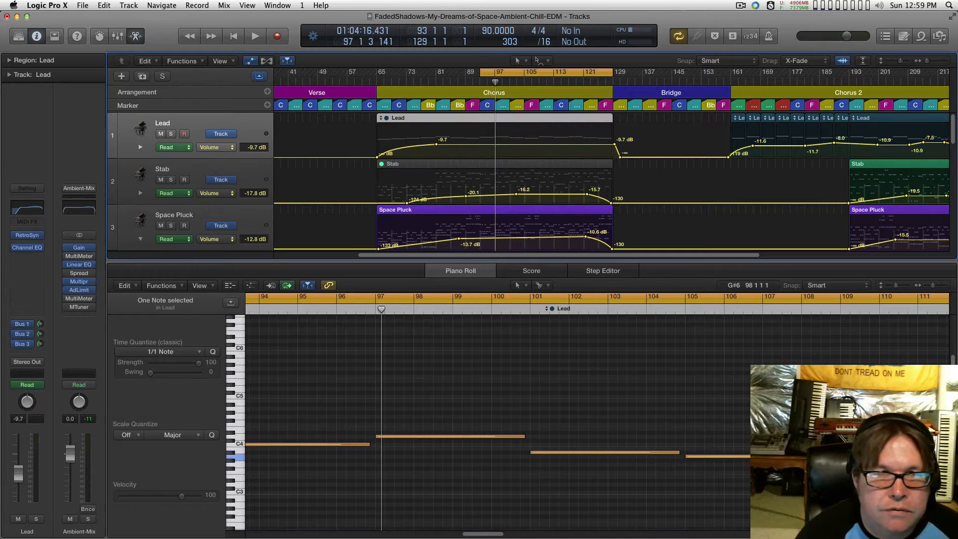
click(494, 164)
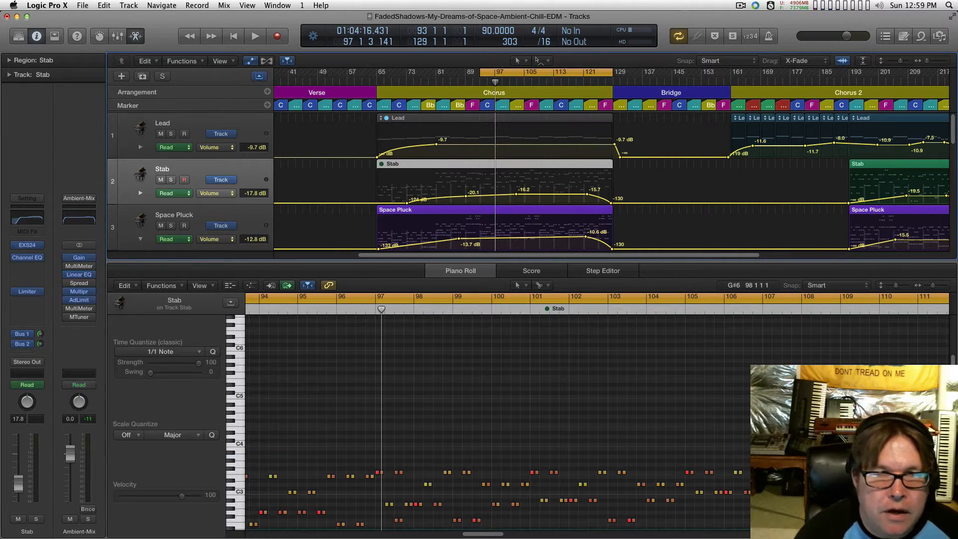
click(494, 210)
click(449, 164)
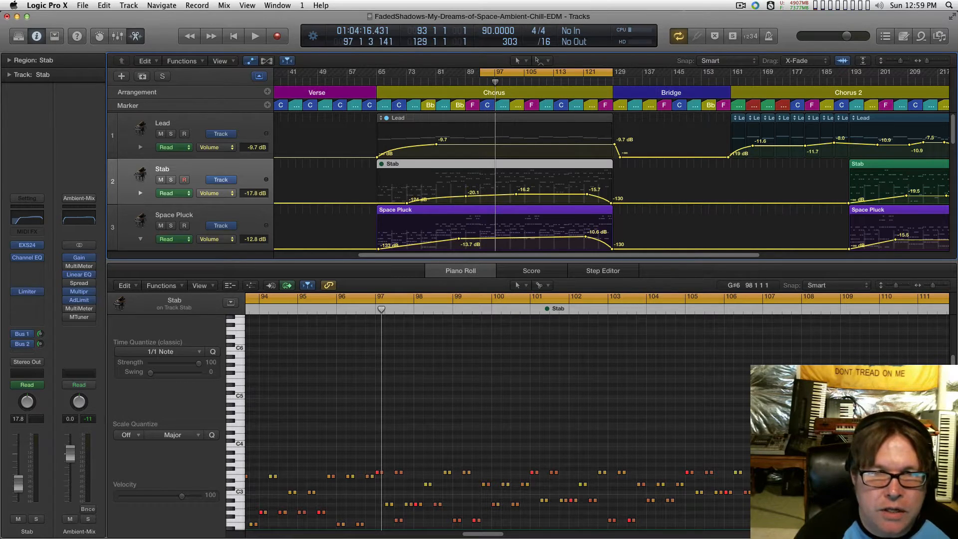
click(448, 210)
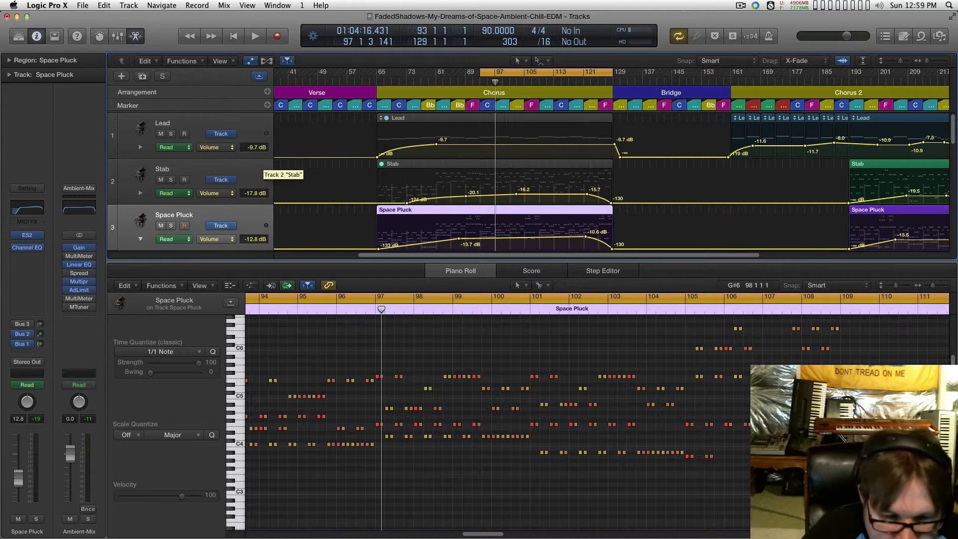
Unmute the Stab region in the Chorus and mute the Space Pluck region below it
click(256, 169)
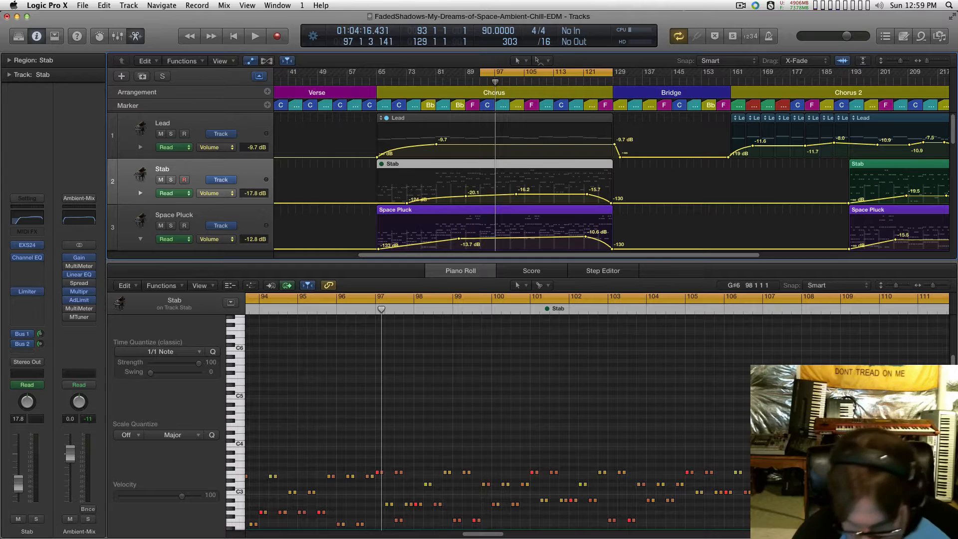
key(ctrl+m)
click(494, 210)
key(ctrl+m)
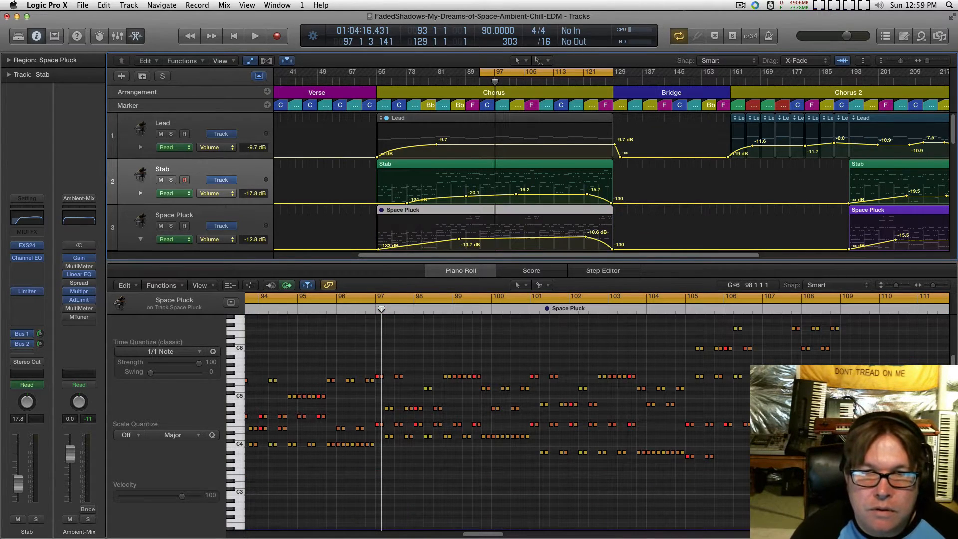
Turn off Unison in the Stab track's EXS24 sampler and play back the cycled section of the Chorus
scroll(610, 182, up, 1)
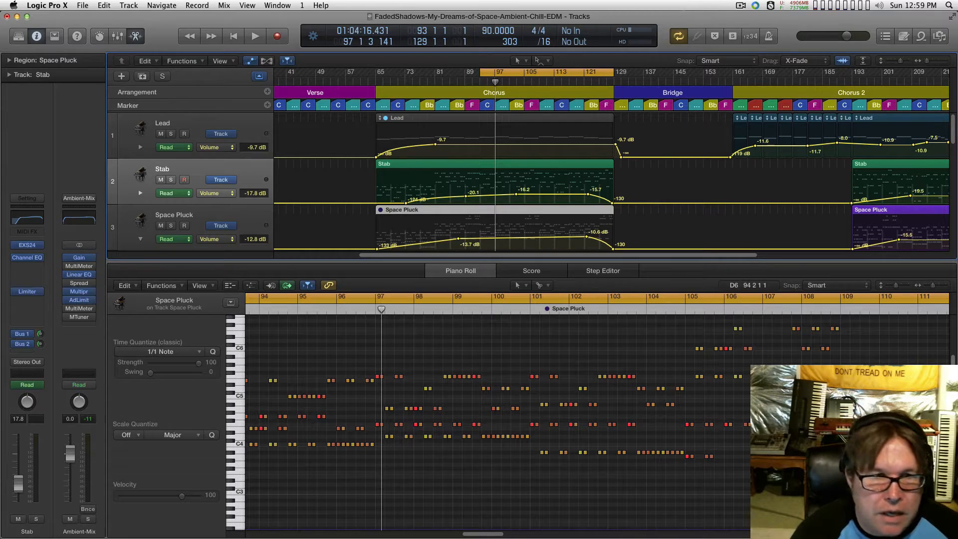
click(28, 245)
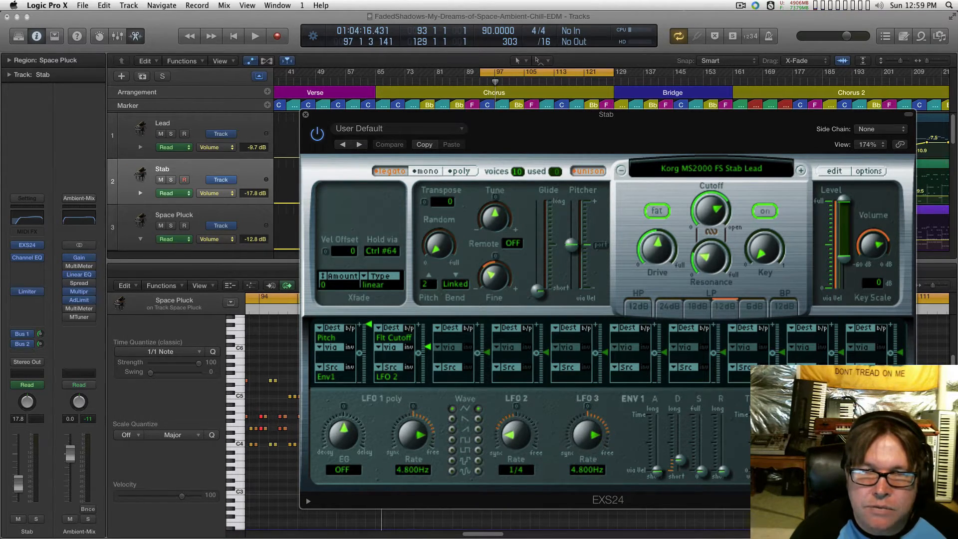
click(588, 171)
drag(589, 115, 453, 81)
key(space)
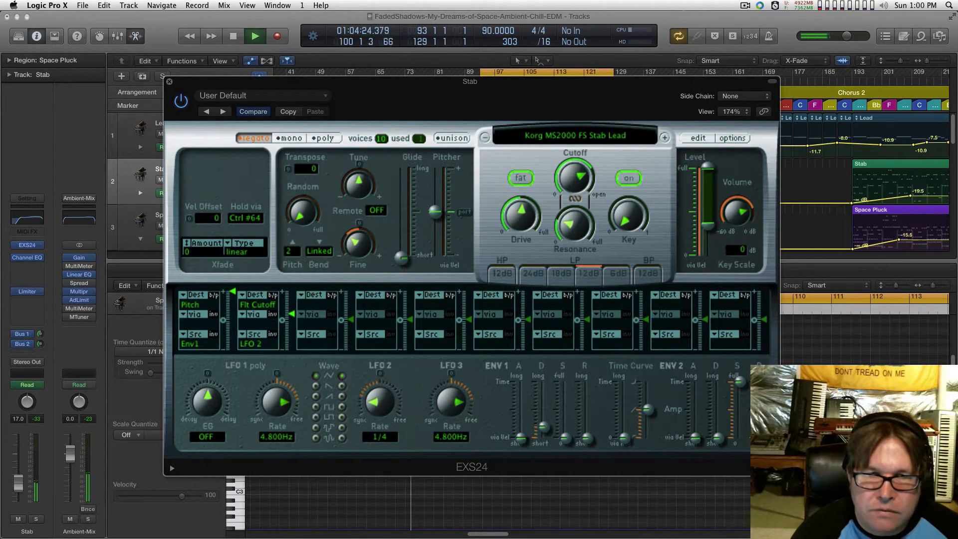
Bypass the LFO 2 modulation of Flt Cutoff in the Stab sampler and leave the Env1 modulation of Pitch active
click(273, 295)
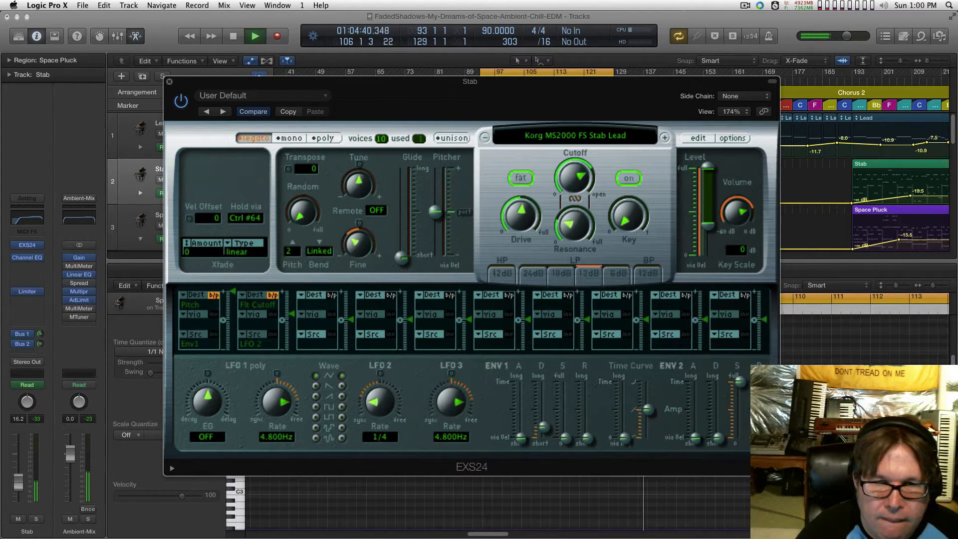
key(space)
click(213, 295)
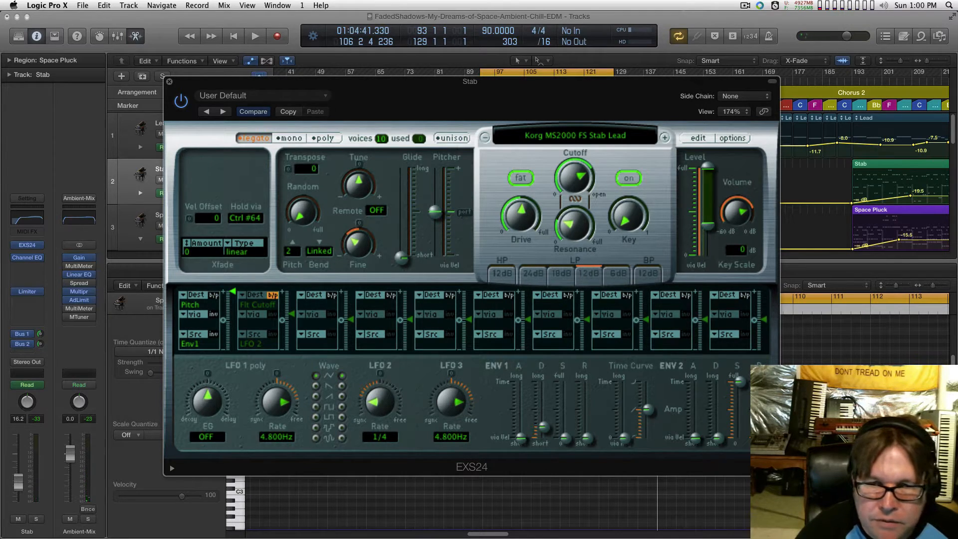
Shorten the Env 1 decay in the Stab sampler slightly while playing back the cycled section of the Chorus
drag(543, 427, 543, 431)
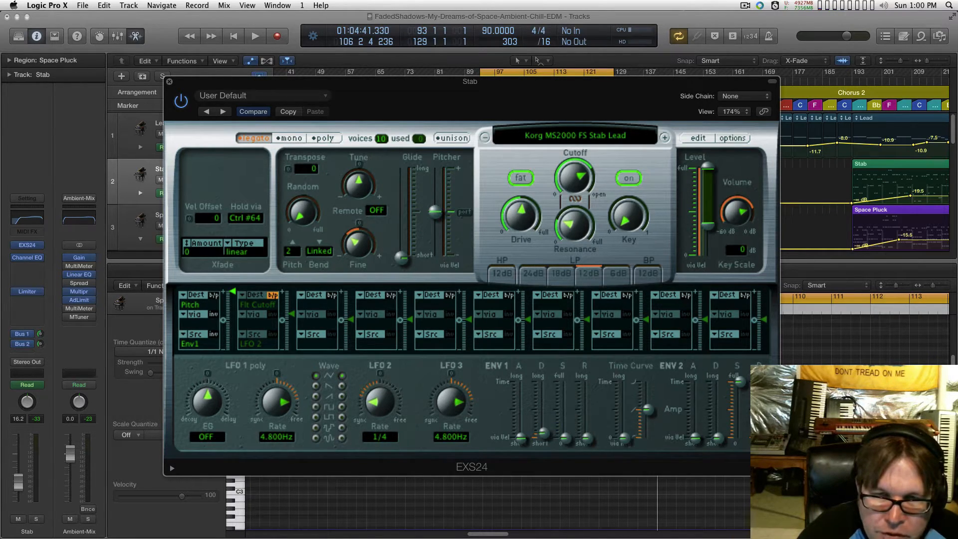
key(space)
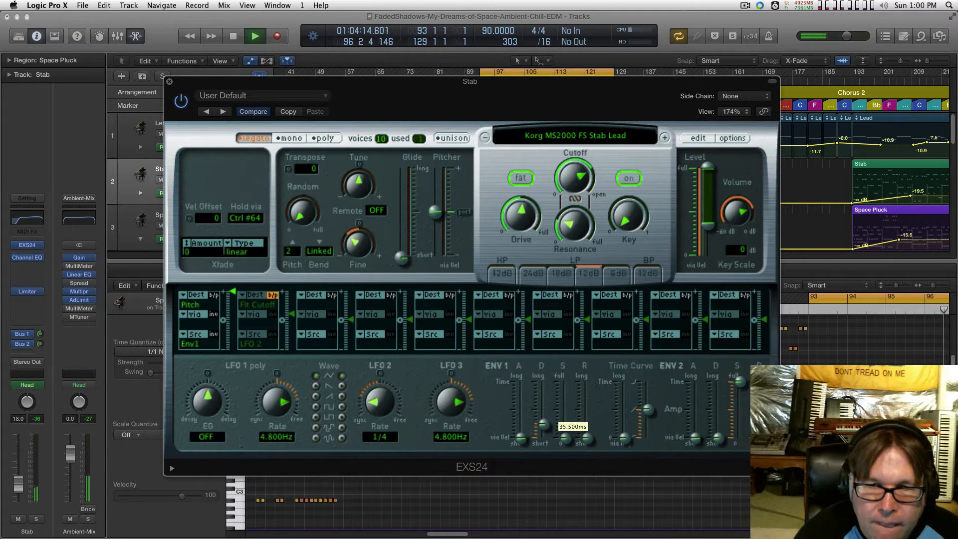
mouse_move(542, 425)
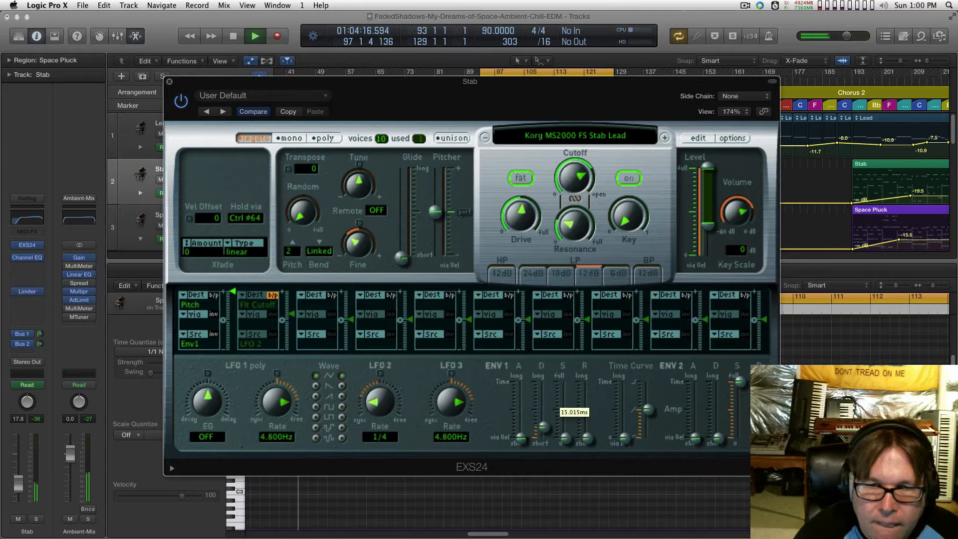
drag(542, 427, 543, 432)
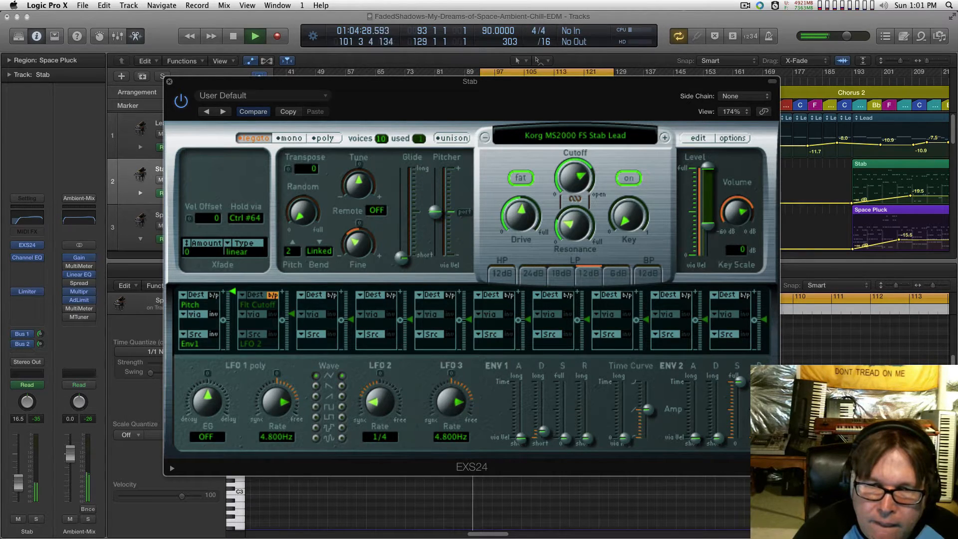
key(space)
Try the Stab sound with Unison switched on during playback and turn Unison back off
click(452, 138)
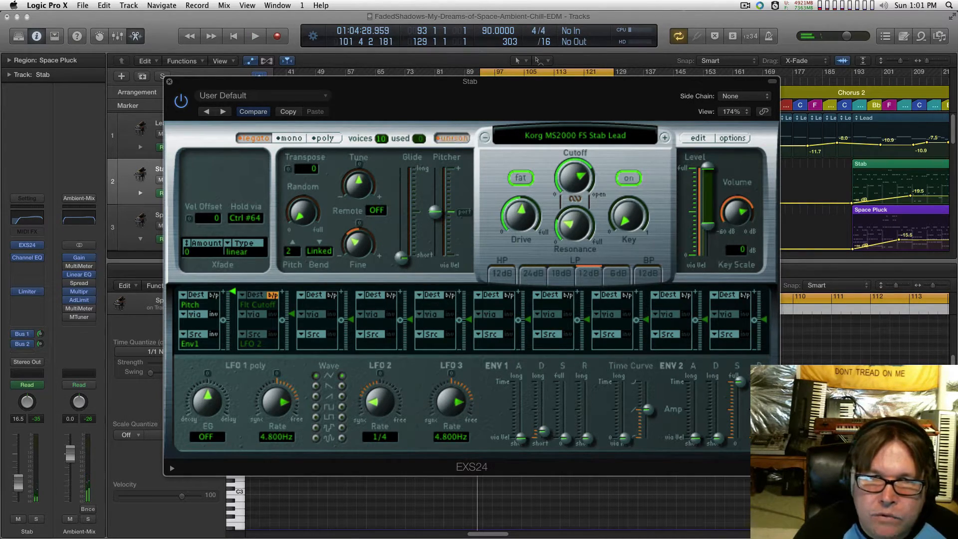
key(space)
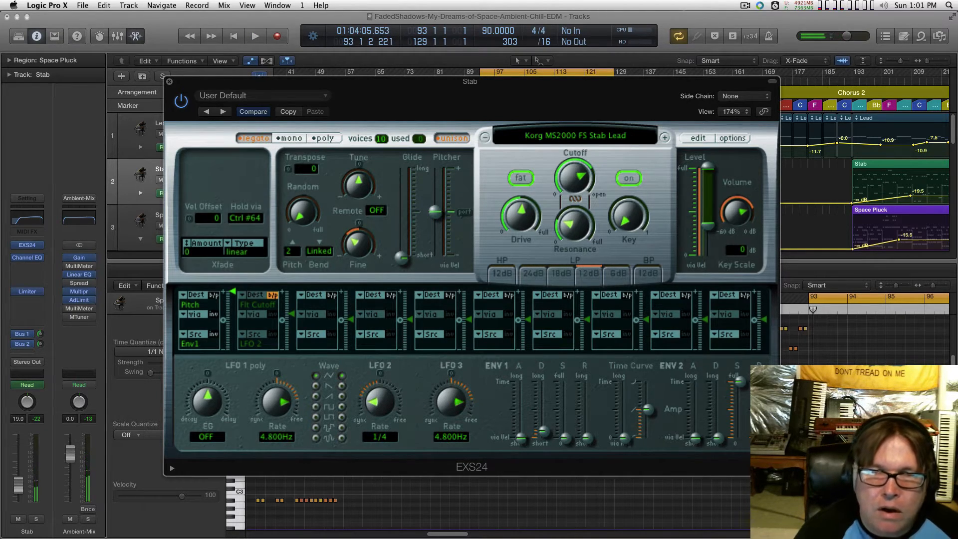
click(452, 138)
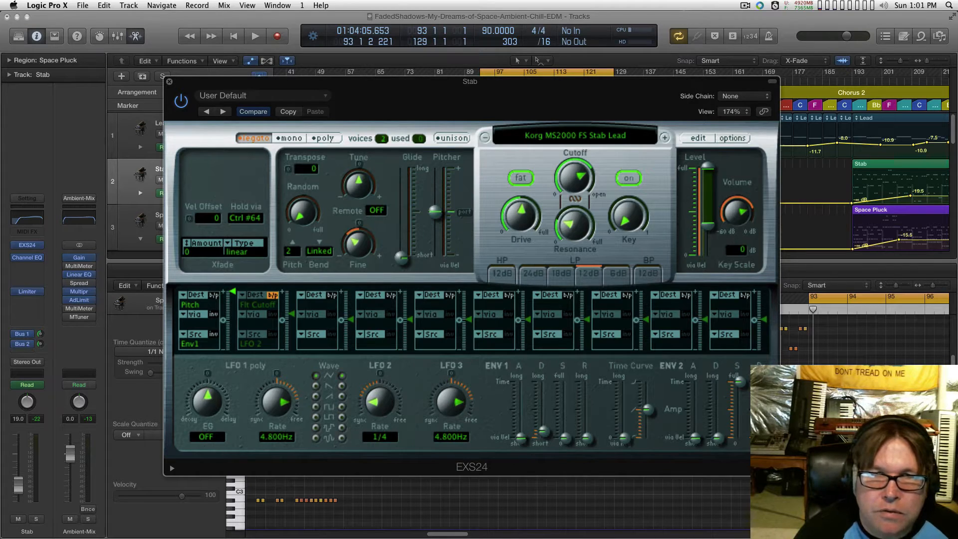
Audition the Stab sampler with its voices reduced to 2 and to 1, and leave the voices at 2
key(space)
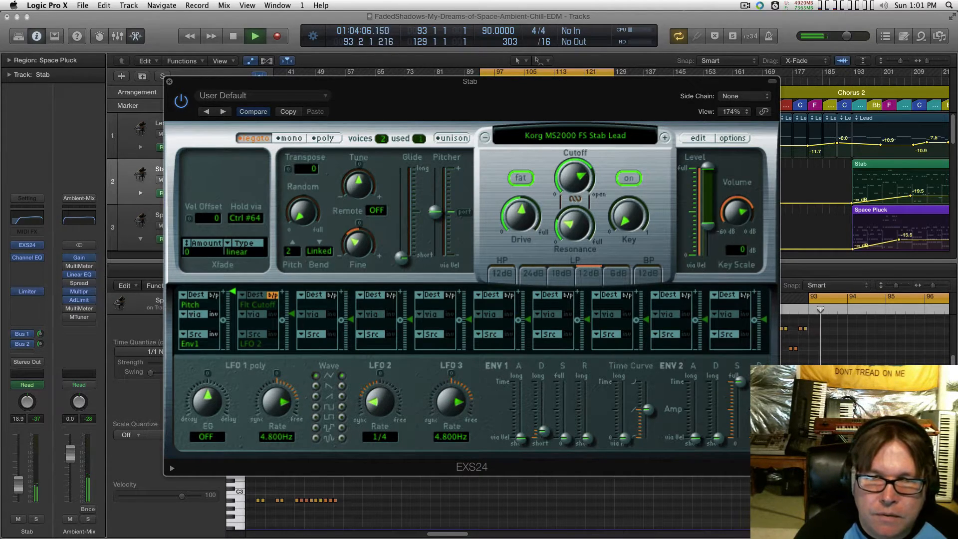
key(space)
key(space)
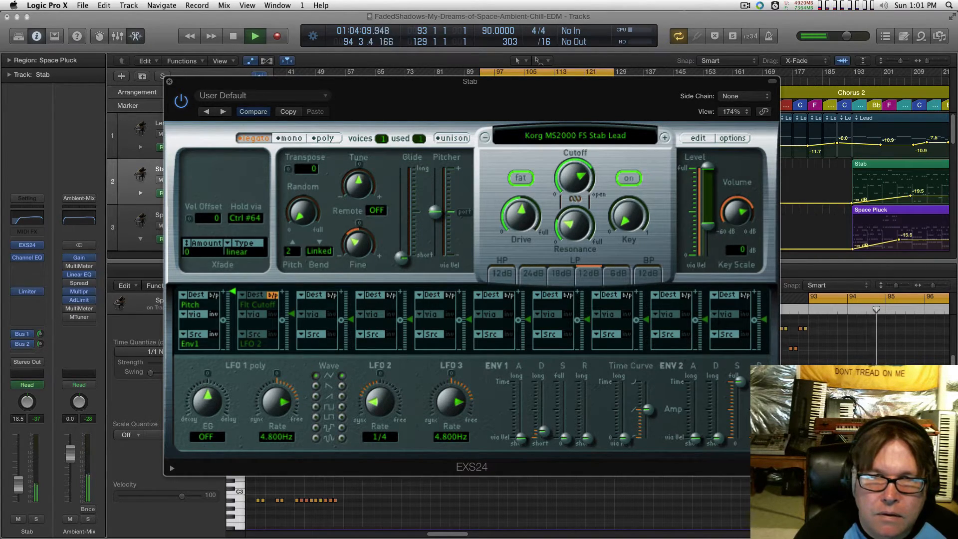
key(space)
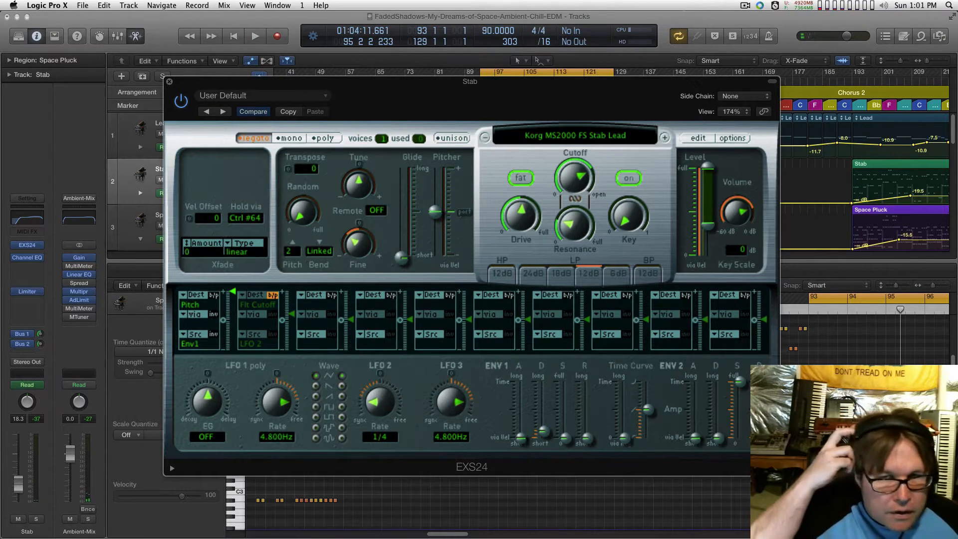
drag(731, 234, 709, 226)
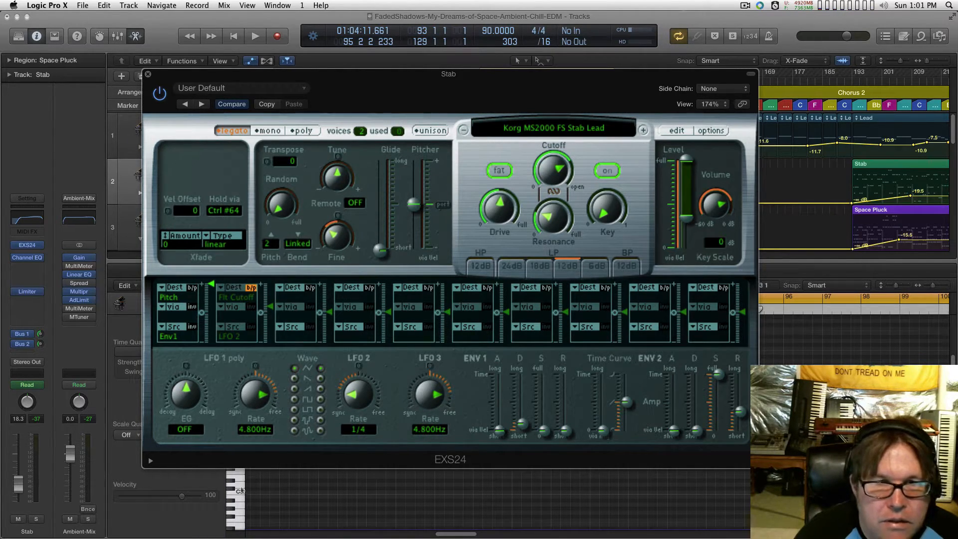
Close the Stereo Delay of the STD bus and add a send to Bus 6 on the Stab channel
key(super+Right)
key(super+Right)
key(super+Right)
key(super+Right)
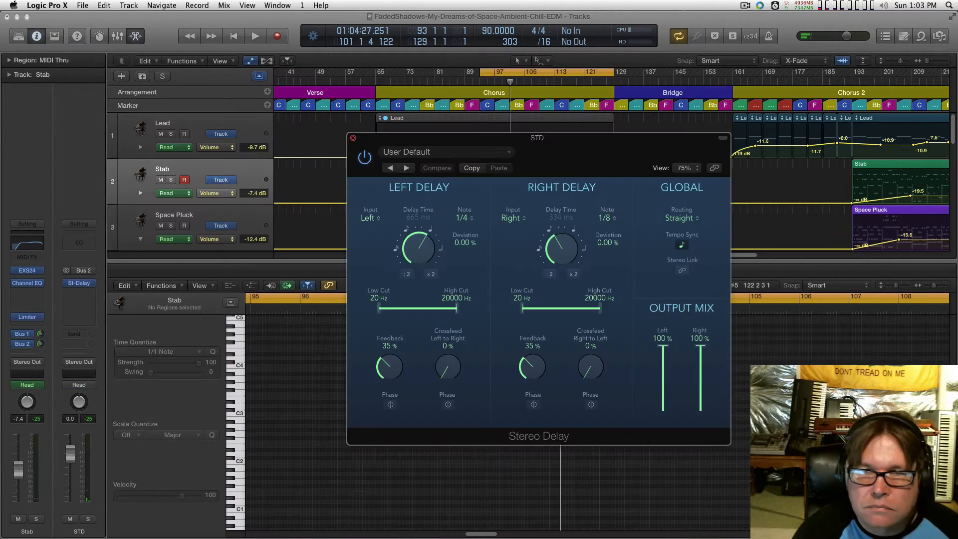
click(352, 138)
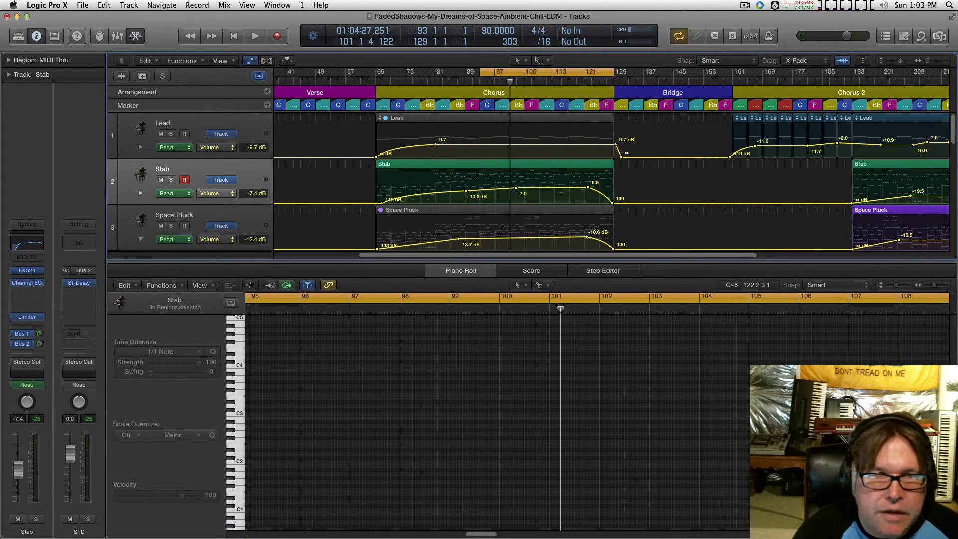
click(22, 343)
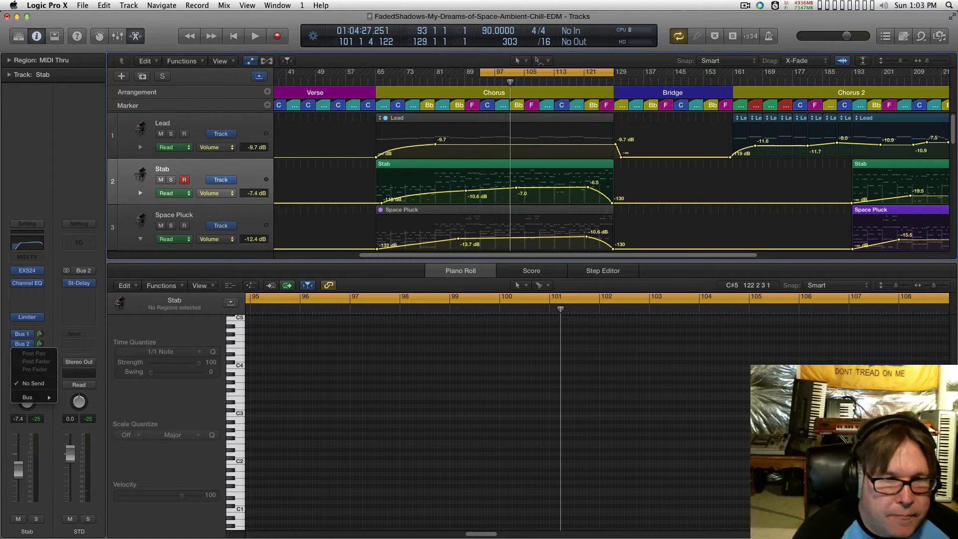
mouse_move(30, 397)
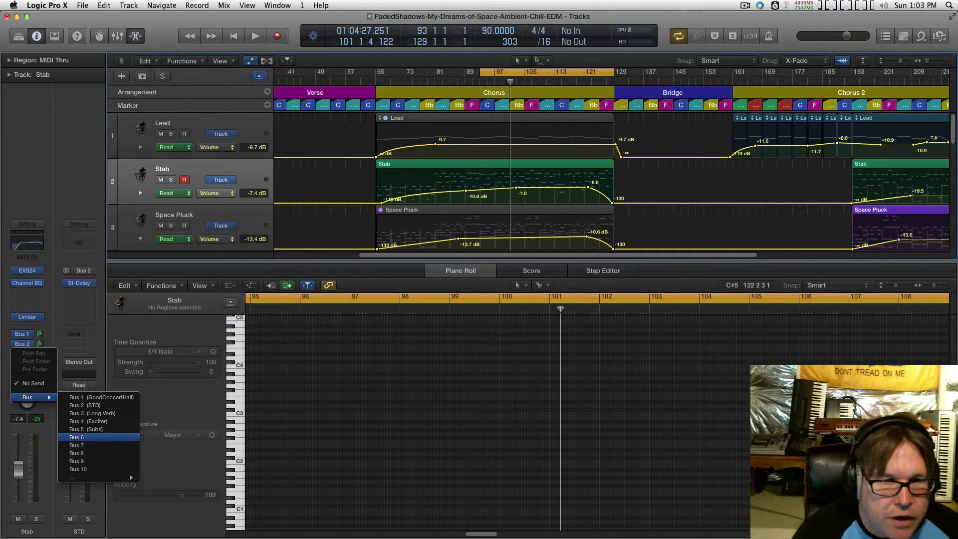
click(80, 437)
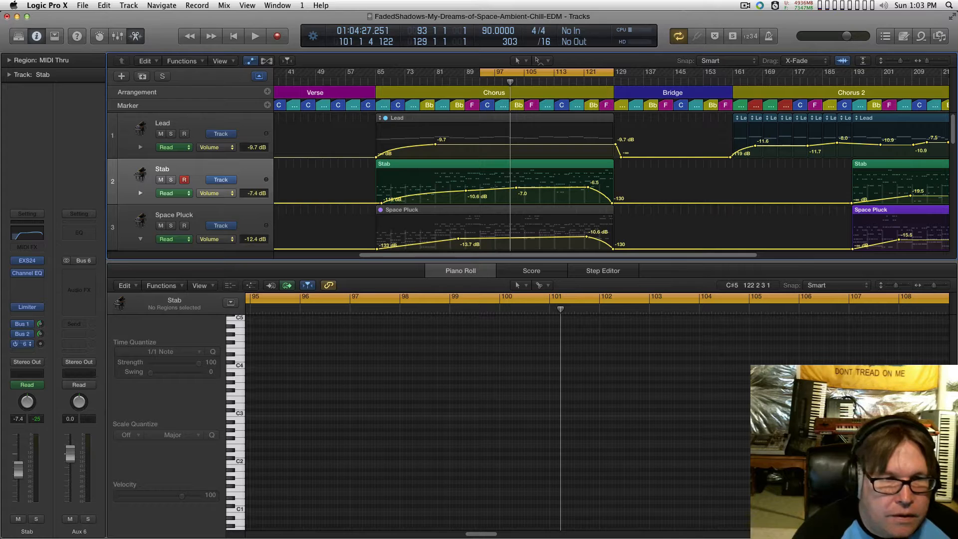
Remove the Bus 2 send from the Stab channel and bring up the Aux 6 channel strip beside it
click(23, 334)
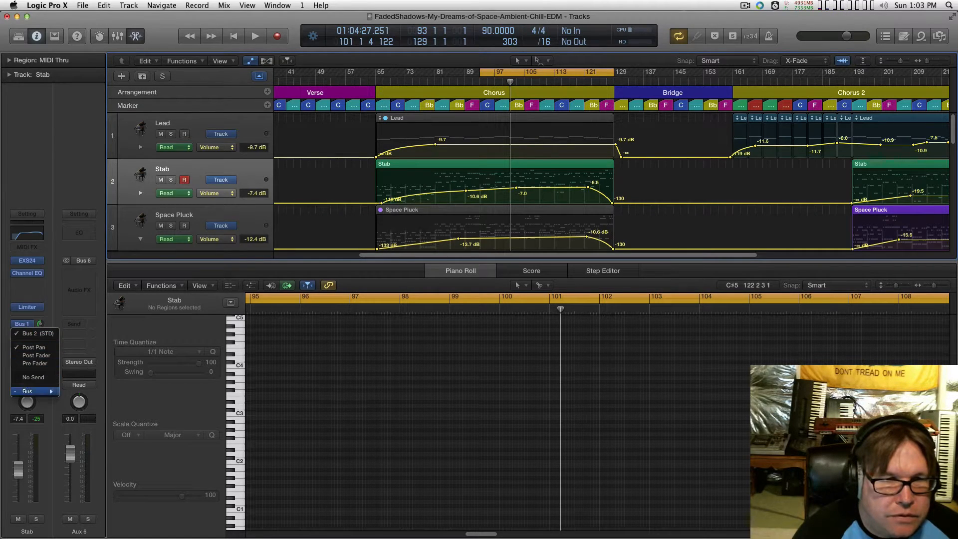
click(34, 378)
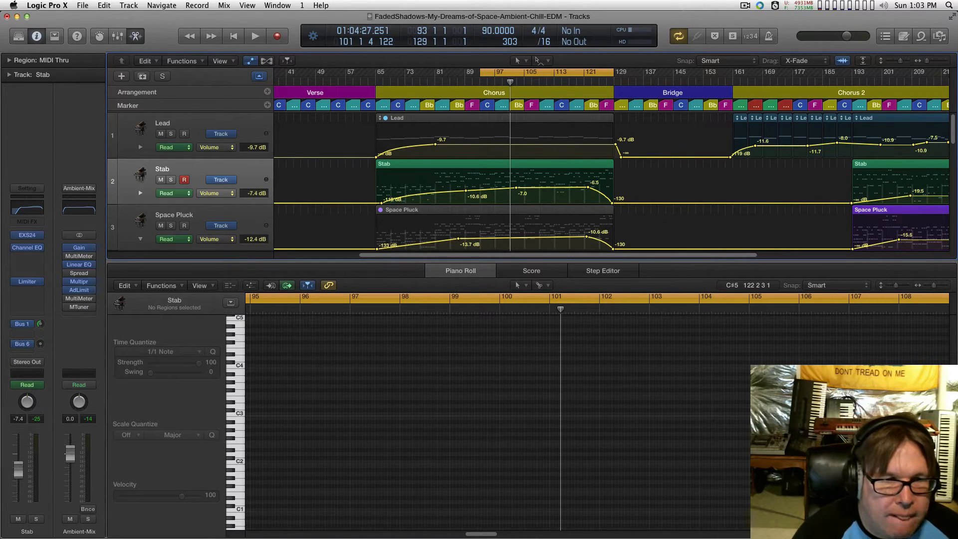
click(22, 343)
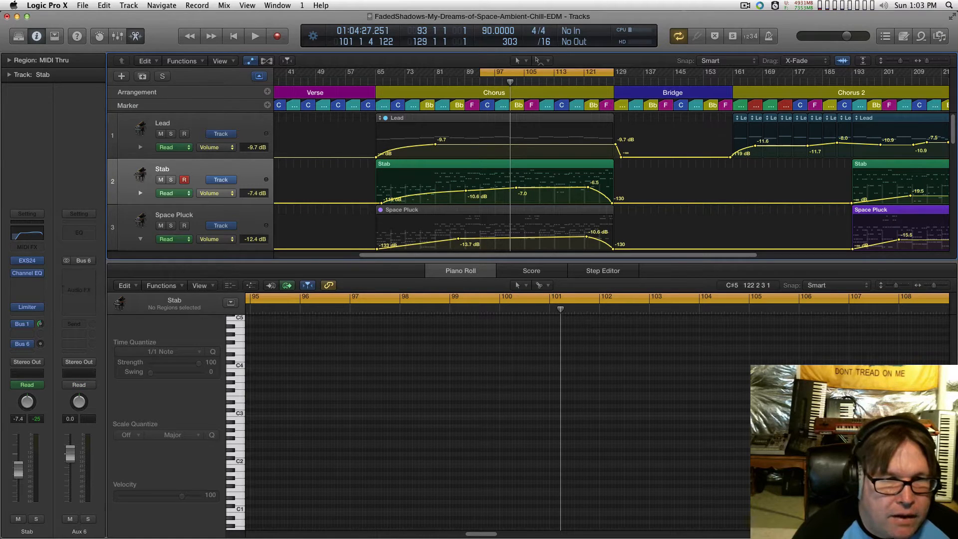
Insert a stereo Stereo Delay effect on the Aux 6 channel
click(79, 273)
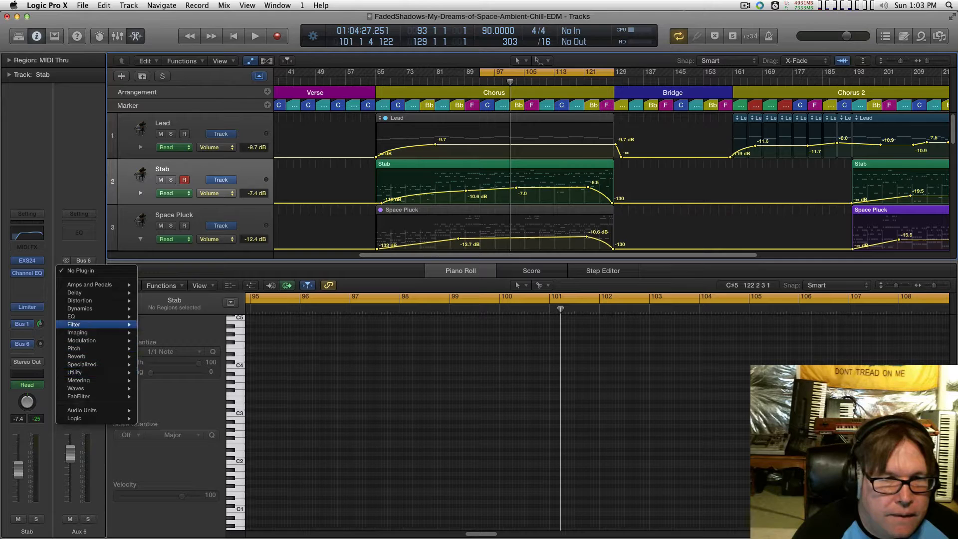
mouse_move(74, 292)
mouse_move(167, 316)
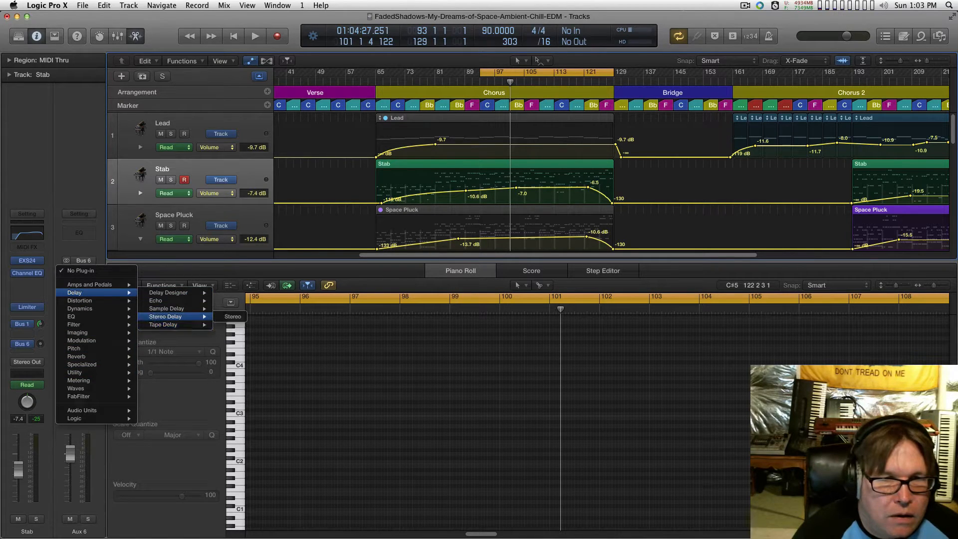
click(228, 316)
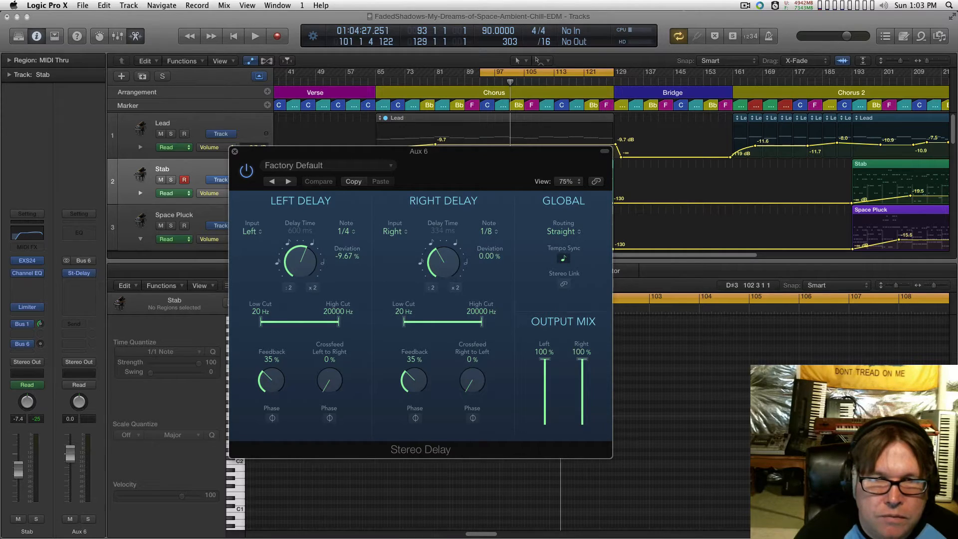
Set the delay's left side to 1/8 note and 310 Hz low cut, right side to 1/16 and 140 Hz, both with 0.33 % deviation and 50 % feedback
click(345, 232)
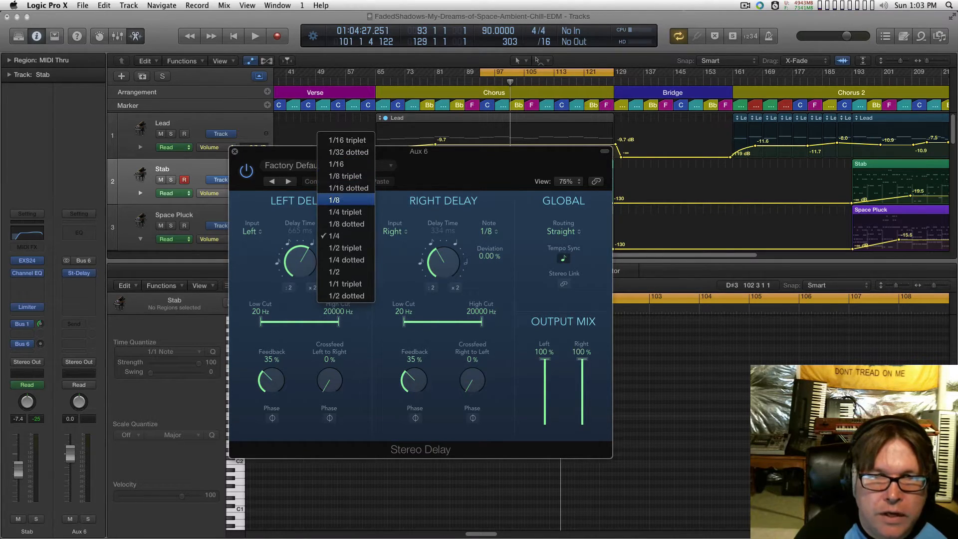
click(334, 199)
click(489, 232)
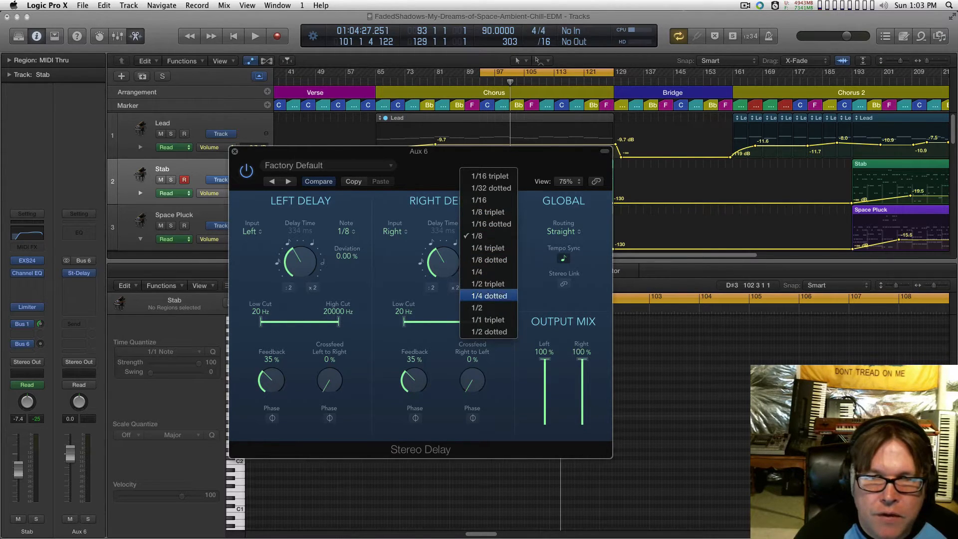
click(478, 199)
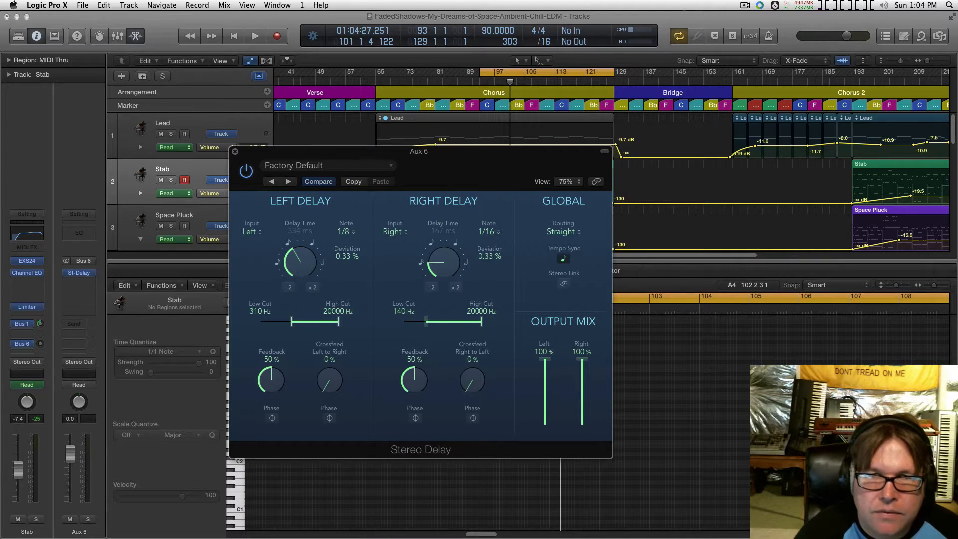
drag(418, 152, 700, 156)
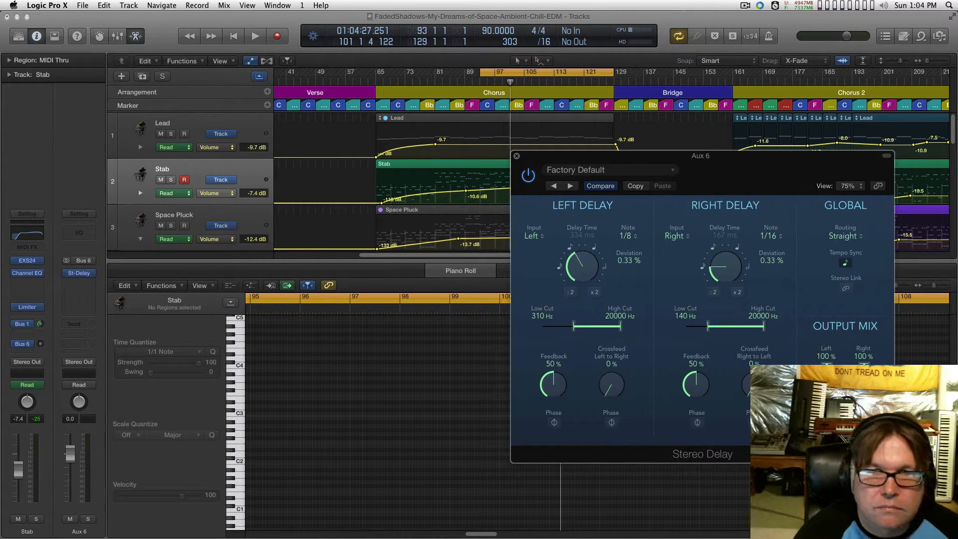
Play back the cycled section and set the Stab channel's Bus 6 send level to about -5.7 dB
alt+click(40, 344)
key(space)
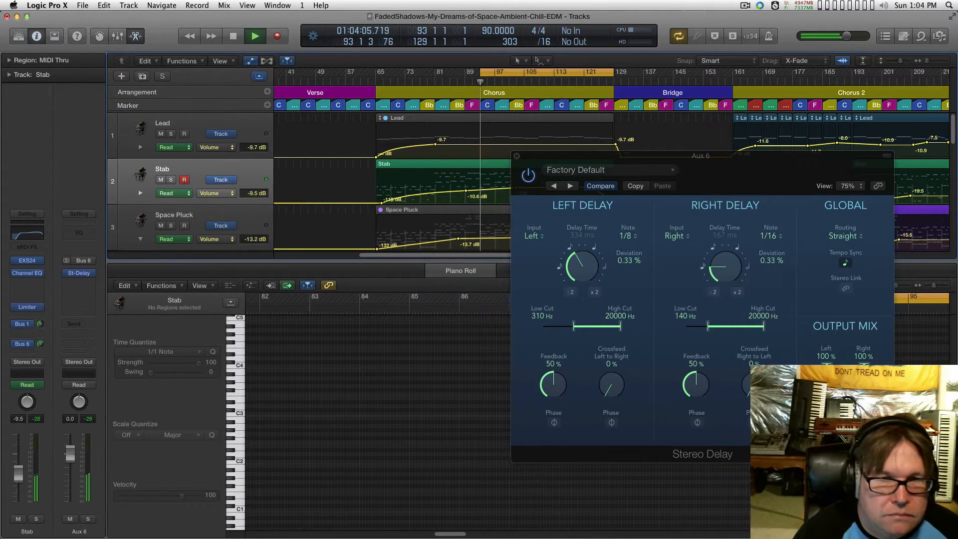
drag(40, 345, 40, 351)
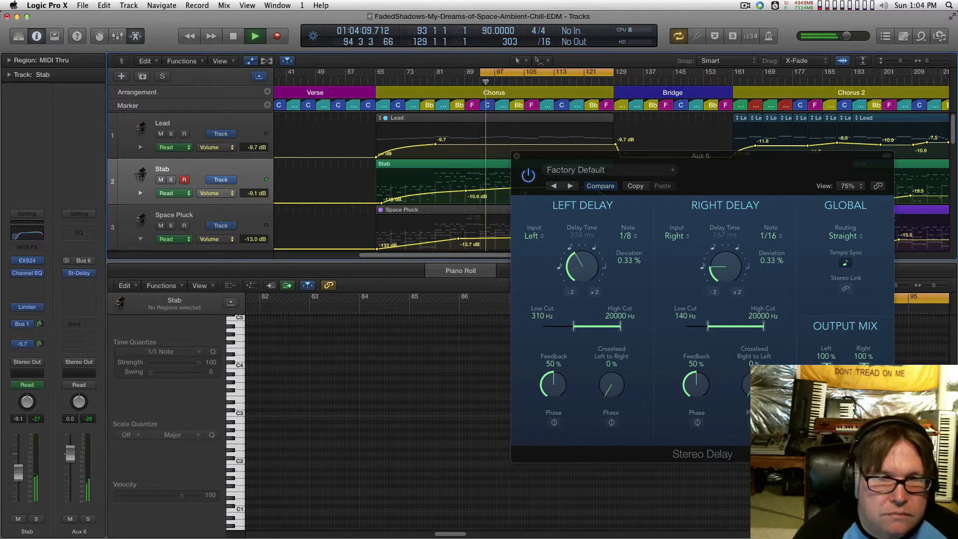
Set the Aux 6 Stereo Delay's feedback to 33 % left and 35 % right, and the right low cut to 85 Hz, during playback
key(super+z)
key(super+z)
key(super+z)
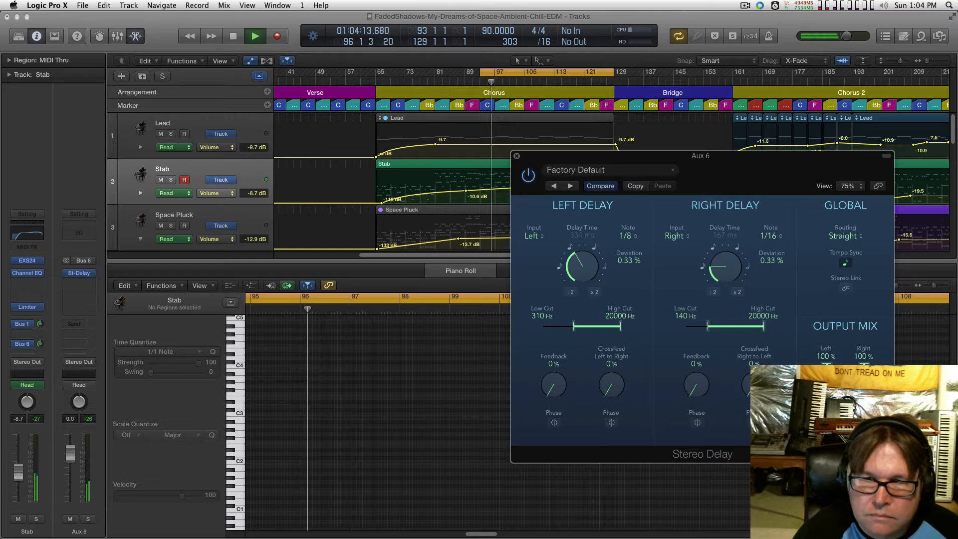
key(super+shift+z)
key(super+shift+z)
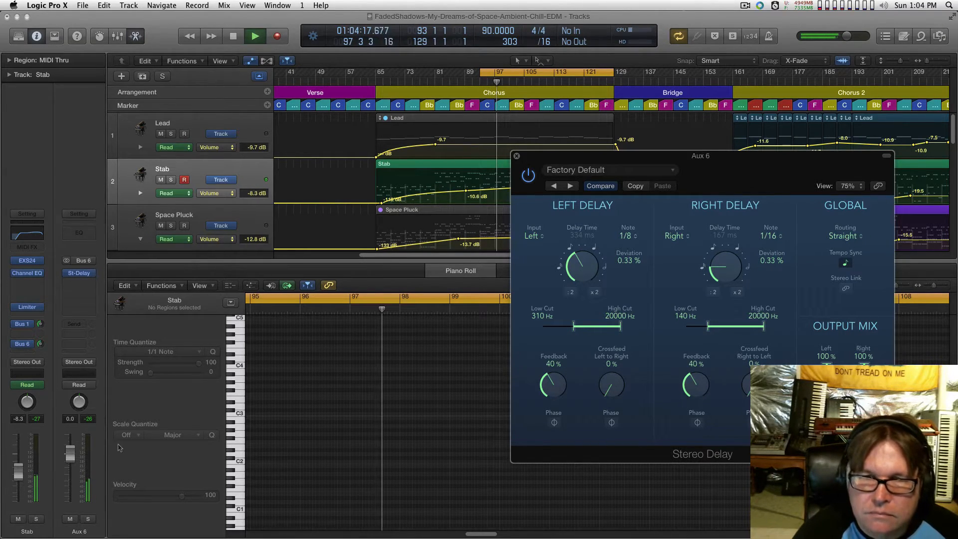
key(super+shift+z)
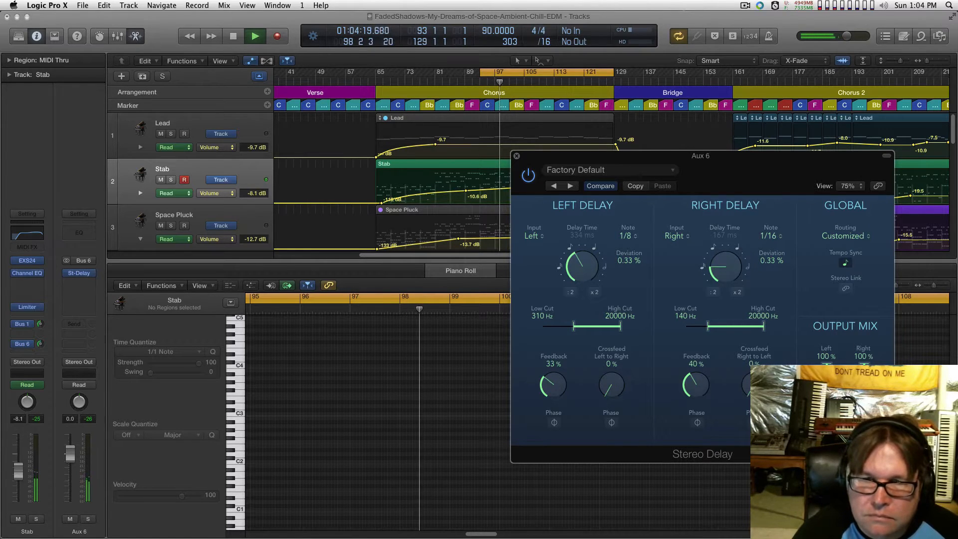
drag(696, 384, 696, 390)
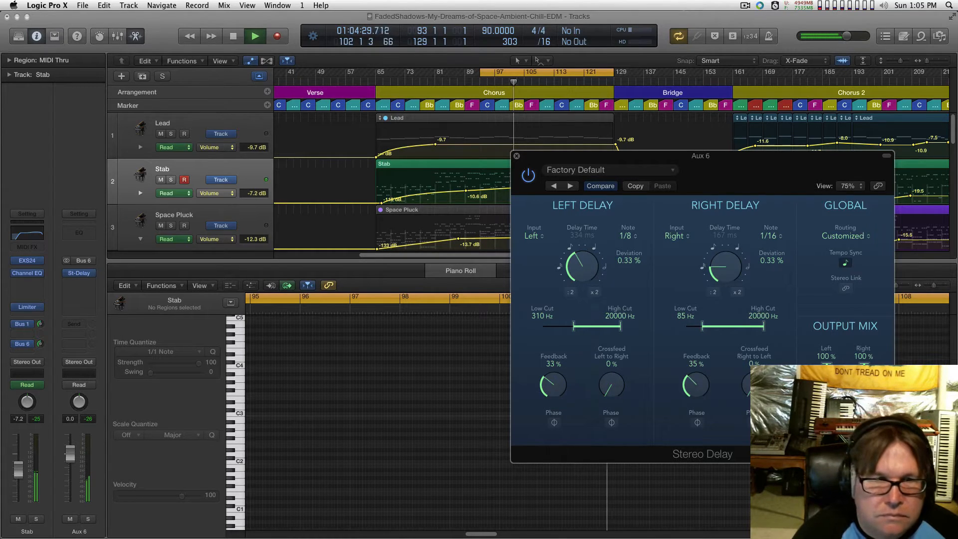
Solo the Stab track and its Aux 6 delay channel to hear them alone
key(super+w)
key(s)
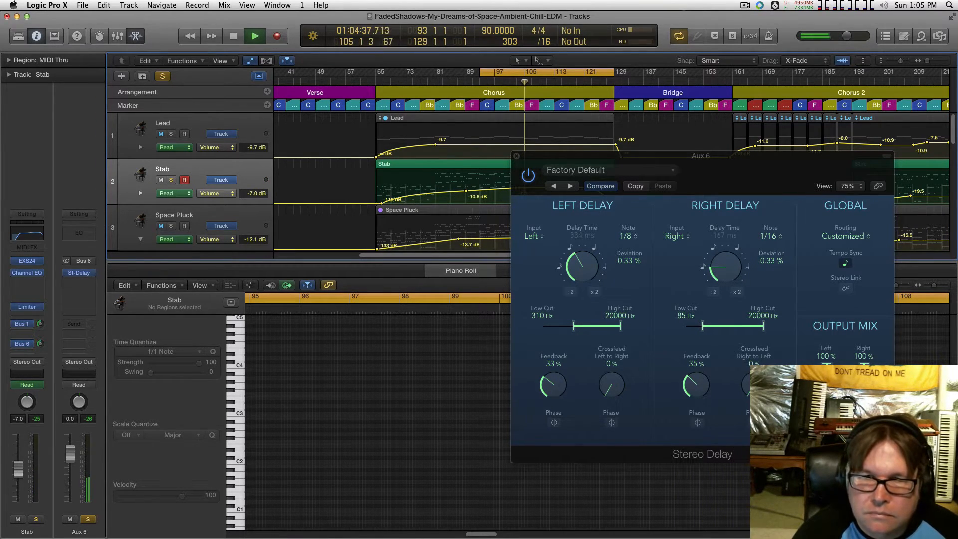
Stop playback and move the Aux 6 Stereo Delay window so all its controls, including the output mix, are in view
key(space)
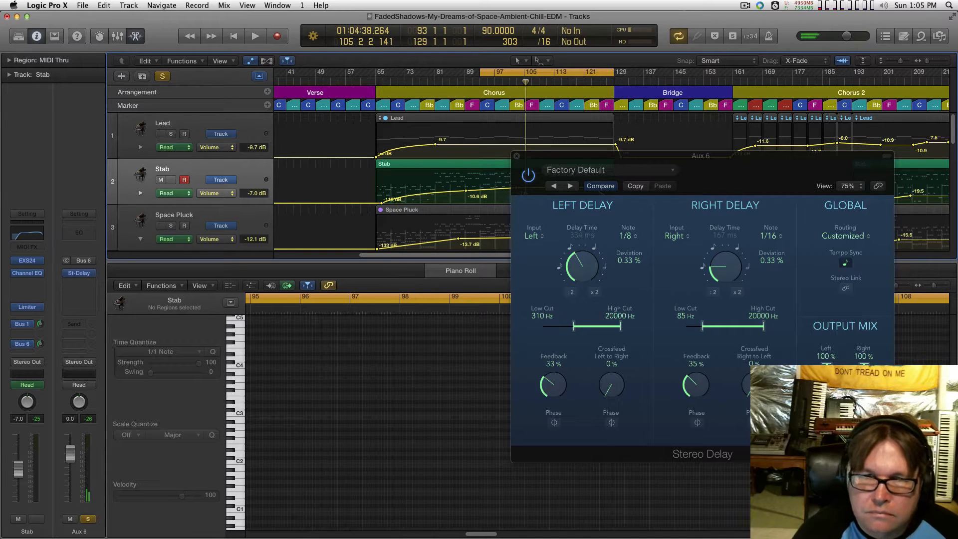
key(s)
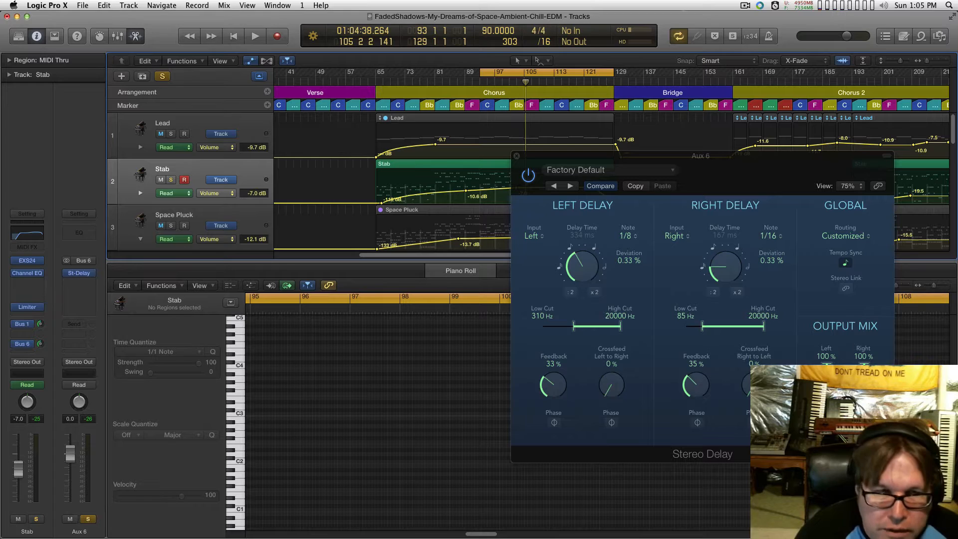
drag(700, 156, 548, 180)
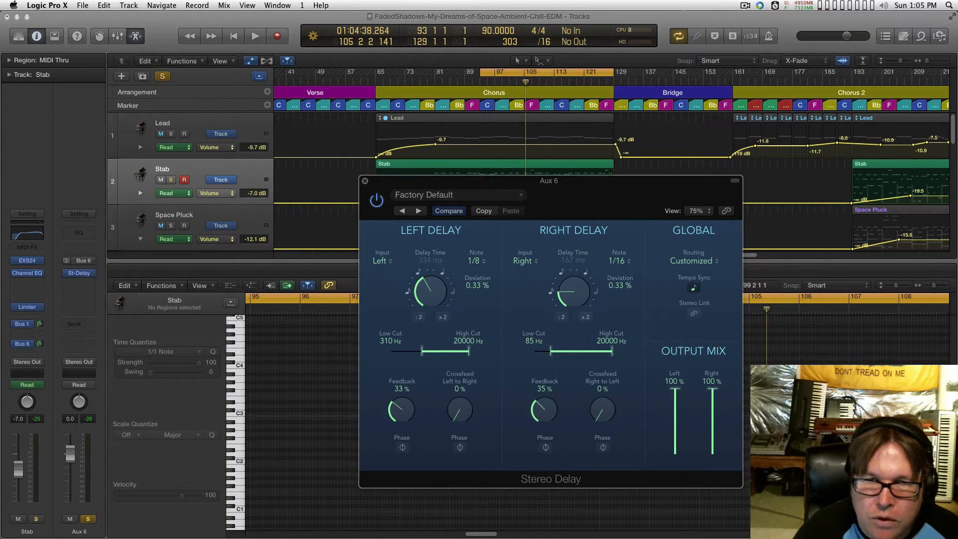
click(79, 273)
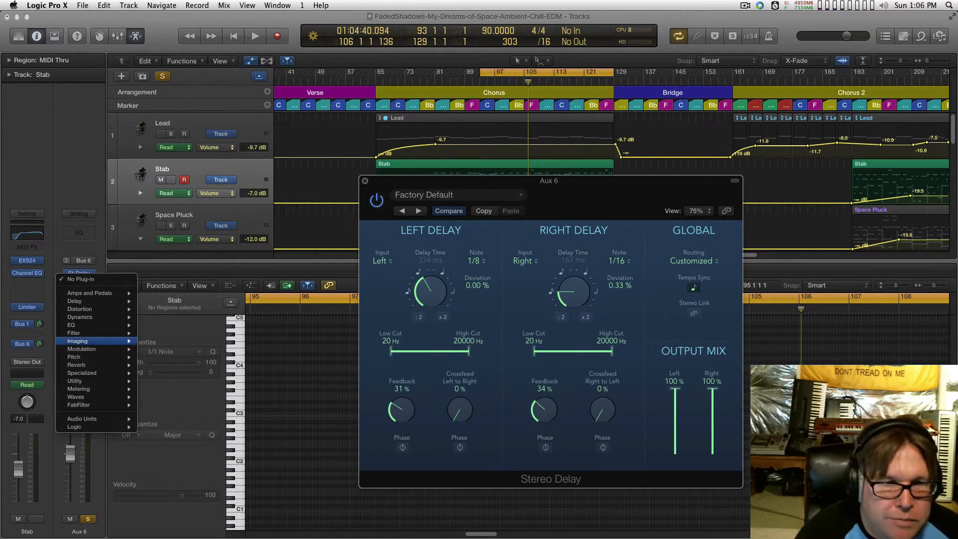
mouse_move(80, 340)
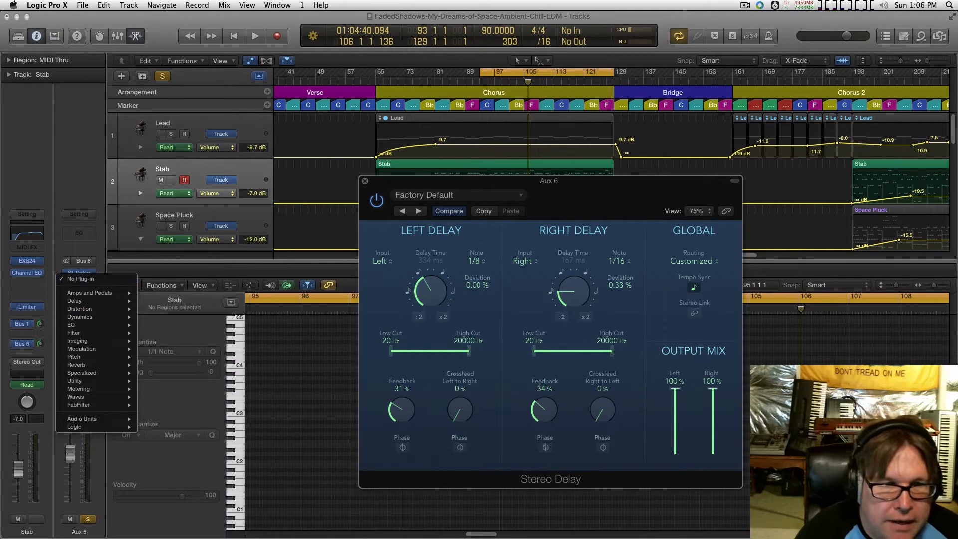
key(Escape)
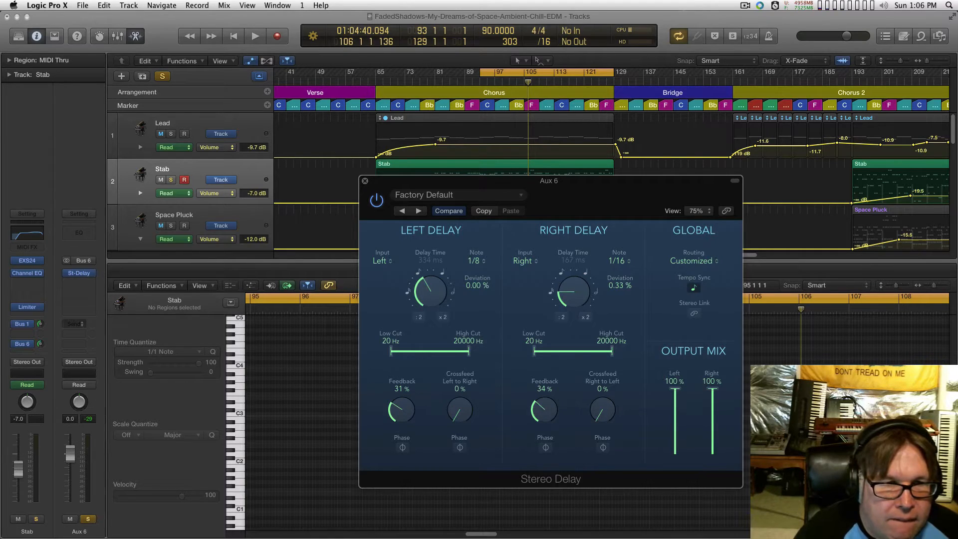
Add a send to Bus 3 (Long Verb) at about -13.8 dB on the Aux 6 delay channel and audition it soloed
click(74, 323)
mouse_move(82, 367)
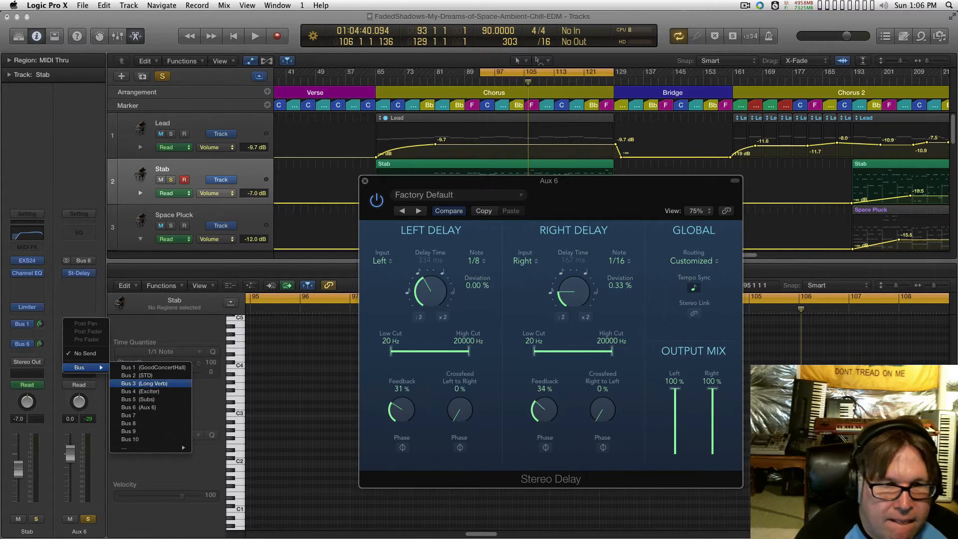
click(145, 383)
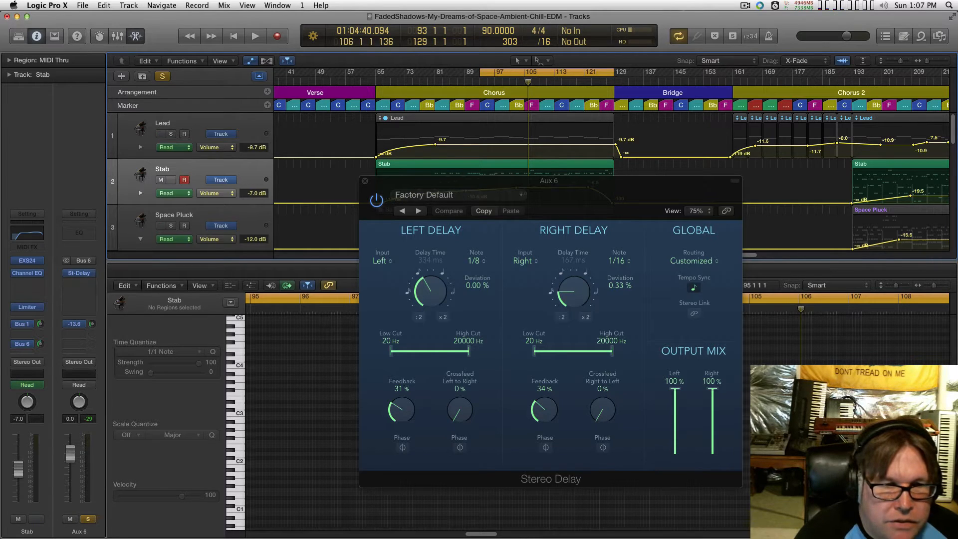
key(space)
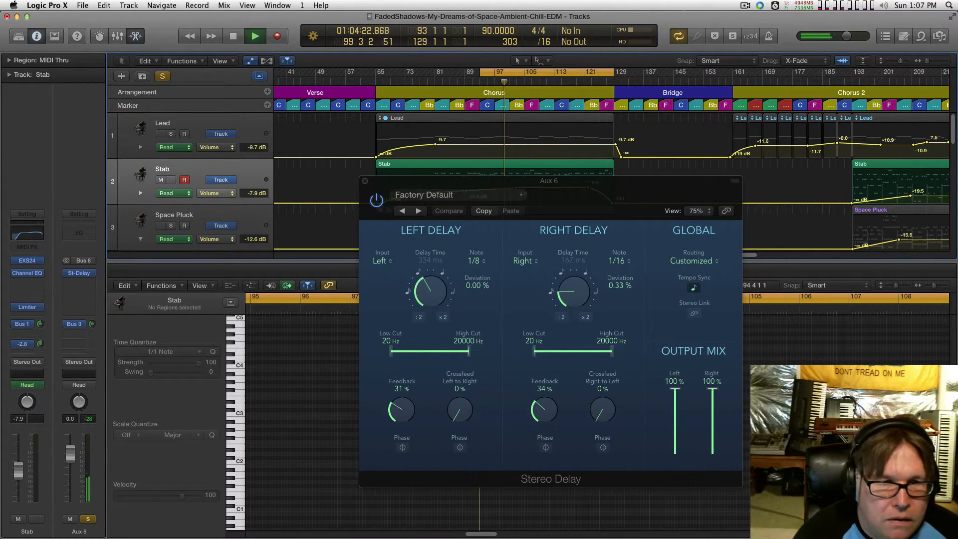
key(space)
Turn solo off, set the Stab's Bus 6 send to about -22.5 dB during full-mix playback, and close the Stereo Delay window
drag(549, 180, 626, 231)
click(162, 76)
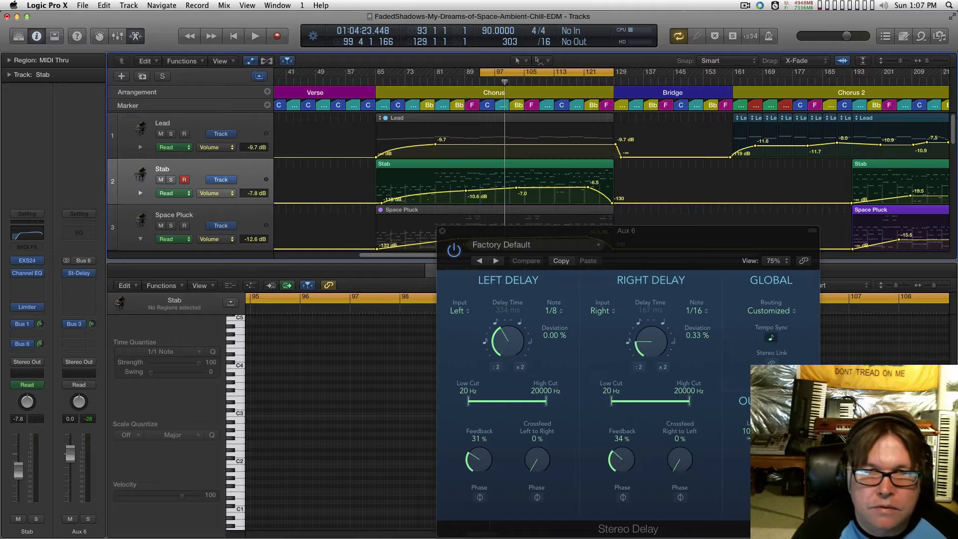
key(space)
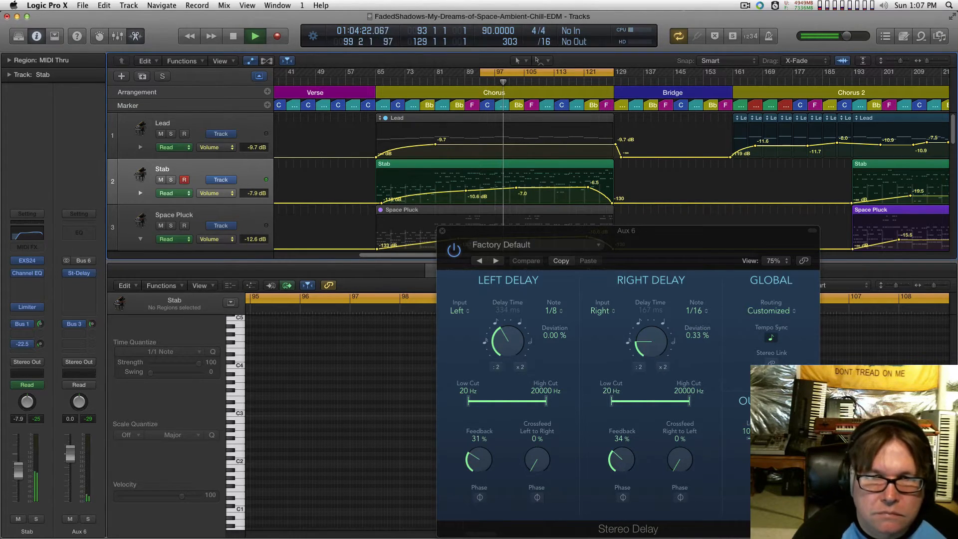
key(super+w)
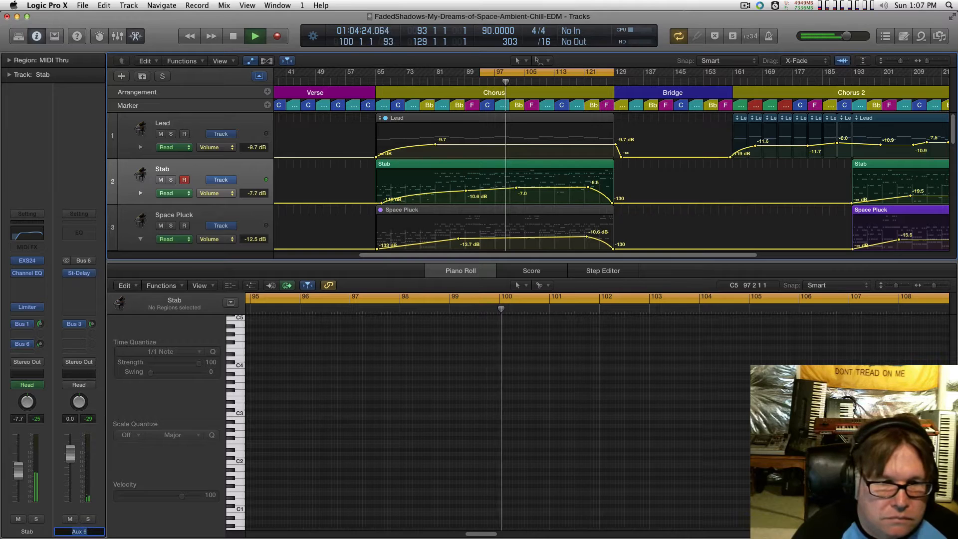
Rename the Aux 6 channel as "8-16 St Delay"
text(1)
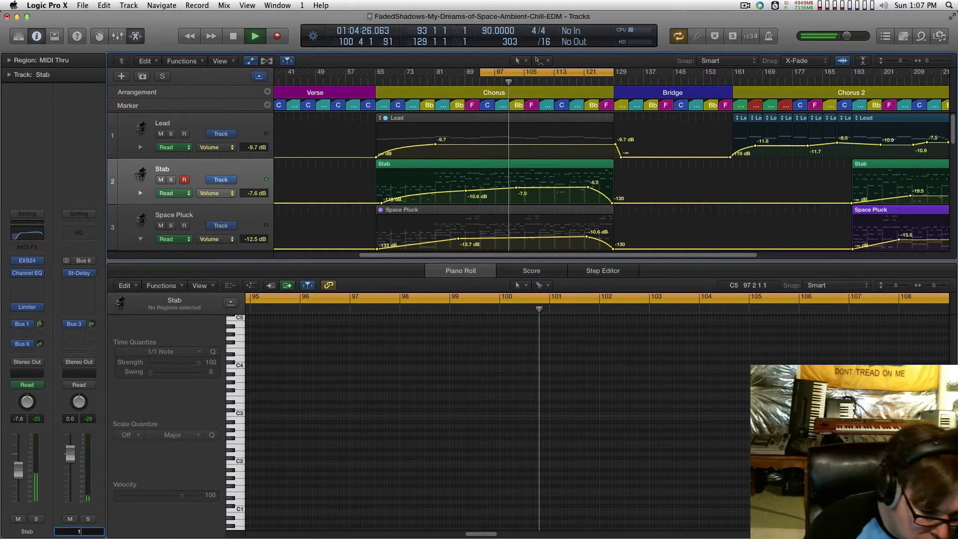
key(BackSpace)
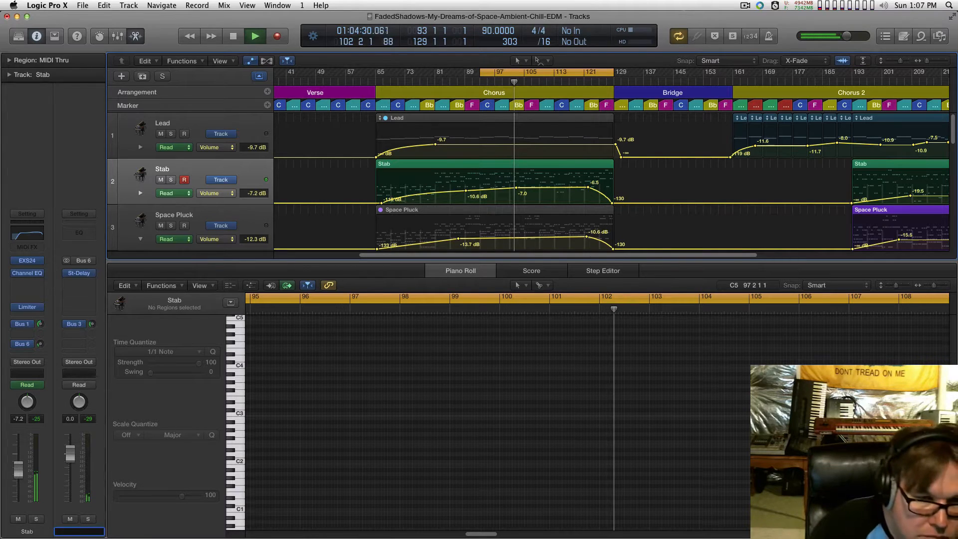
text(8-)
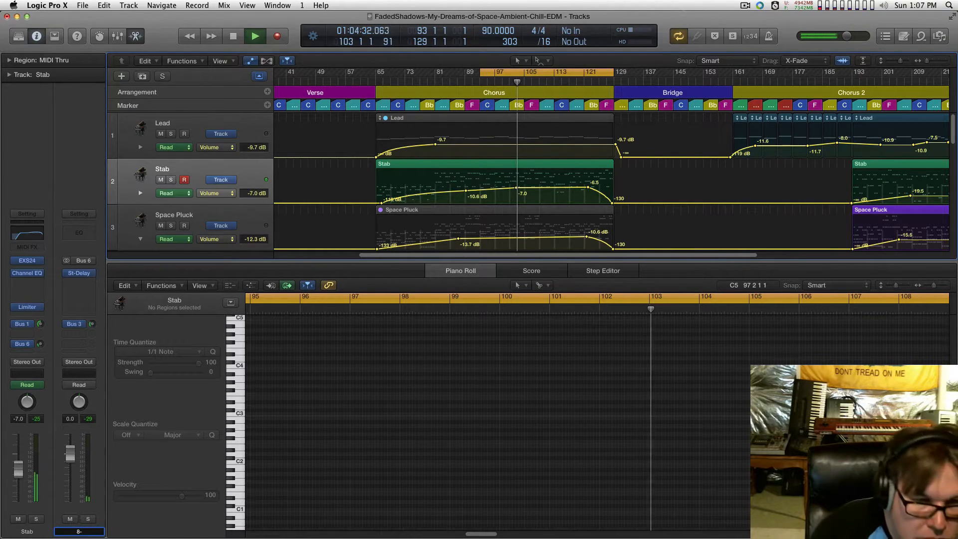
text(16 Delay)
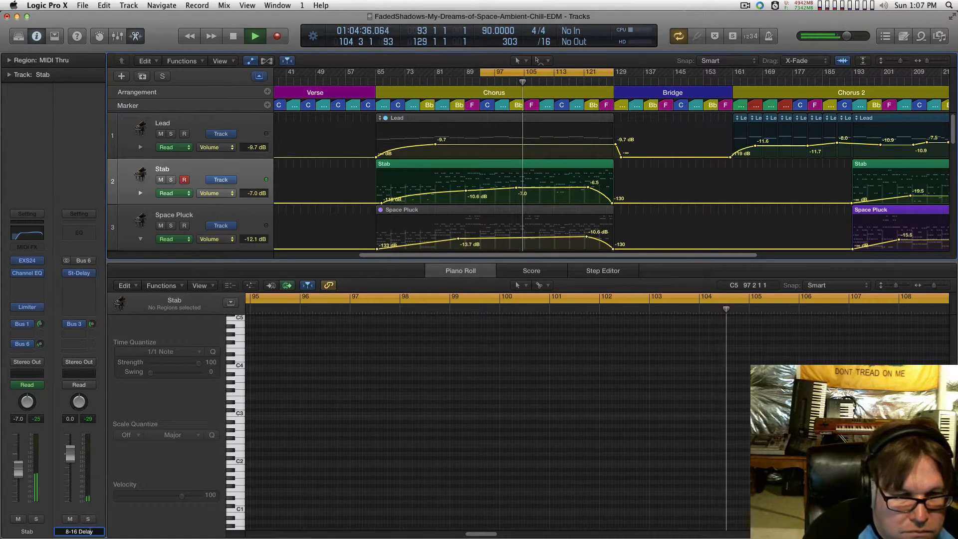
key(Left)
key(Left)
key(Left)
key(Left)
key(Left)
text(St)
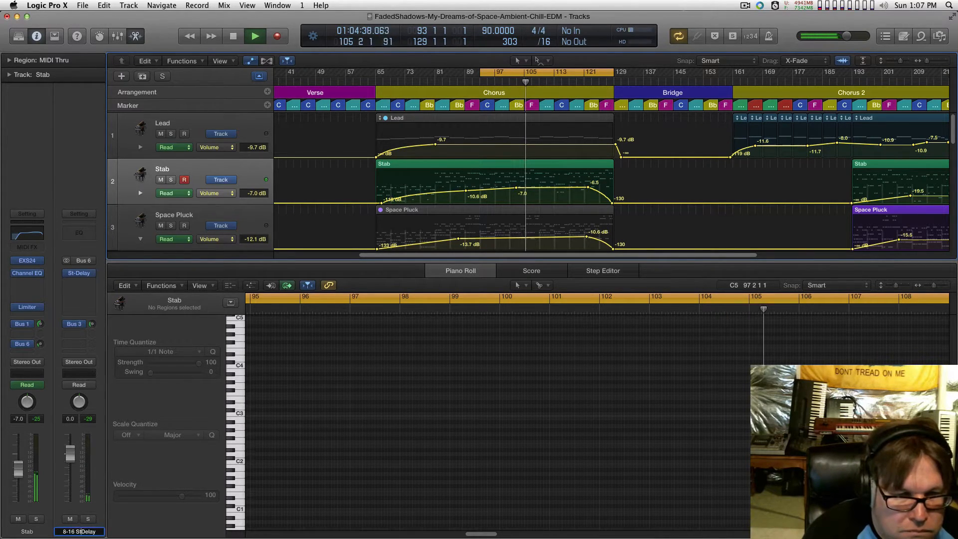
key(Return)
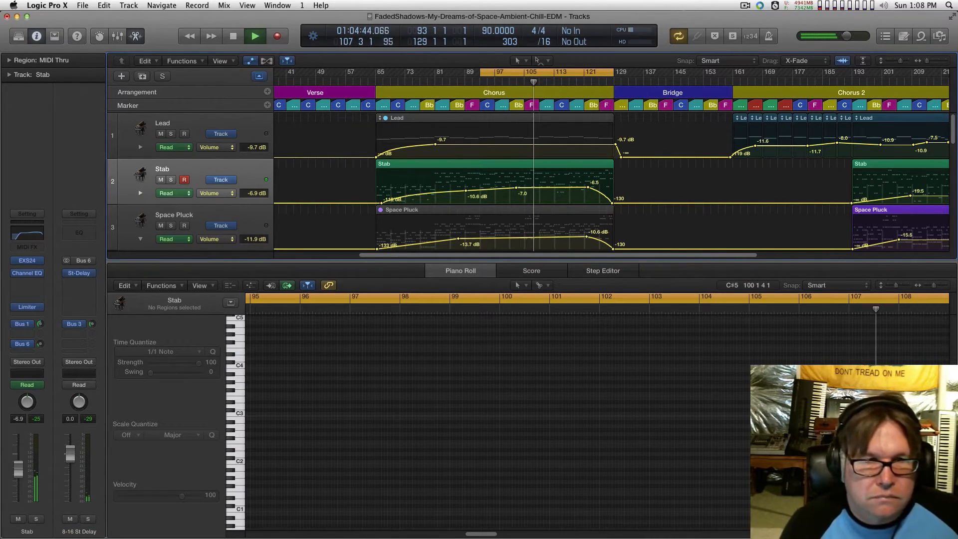
Stop playback, then unmute the Space Pluck region in the Chorus and mute the Stab region above it
key(space)
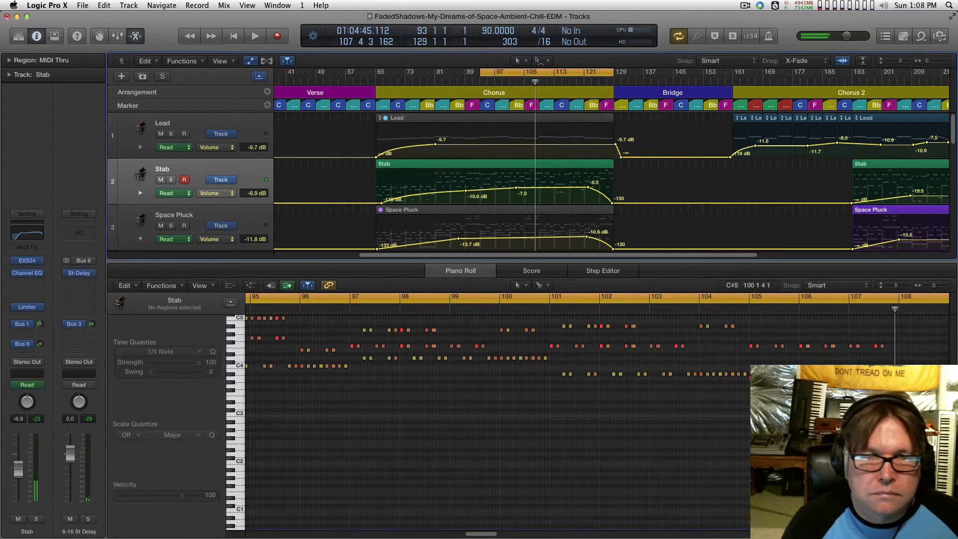
key(Down)
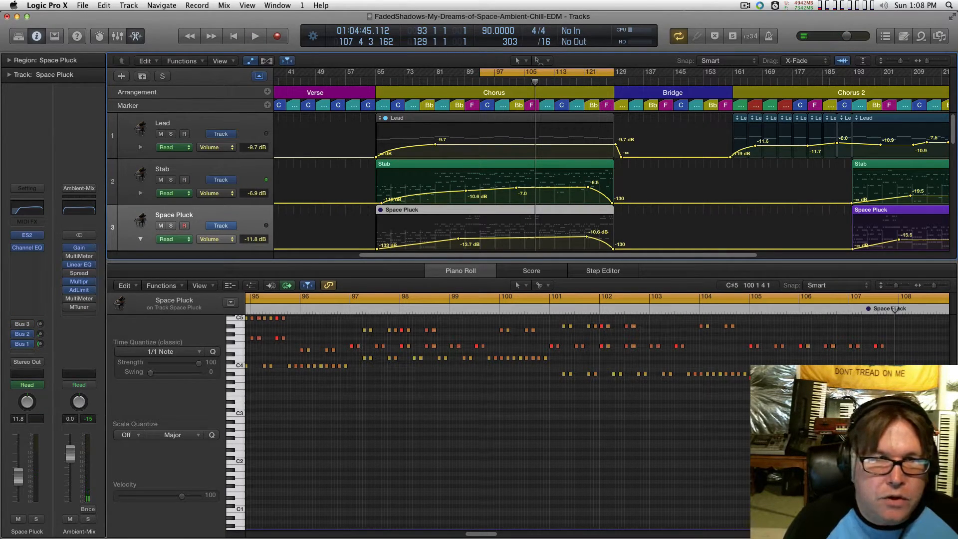
key(super+shift+a)
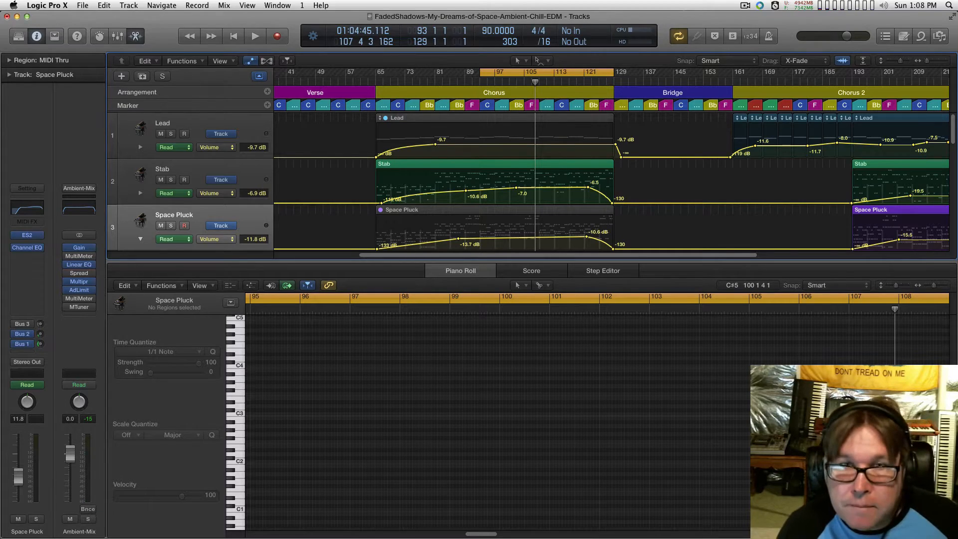
click(508, 209)
click(894, 309)
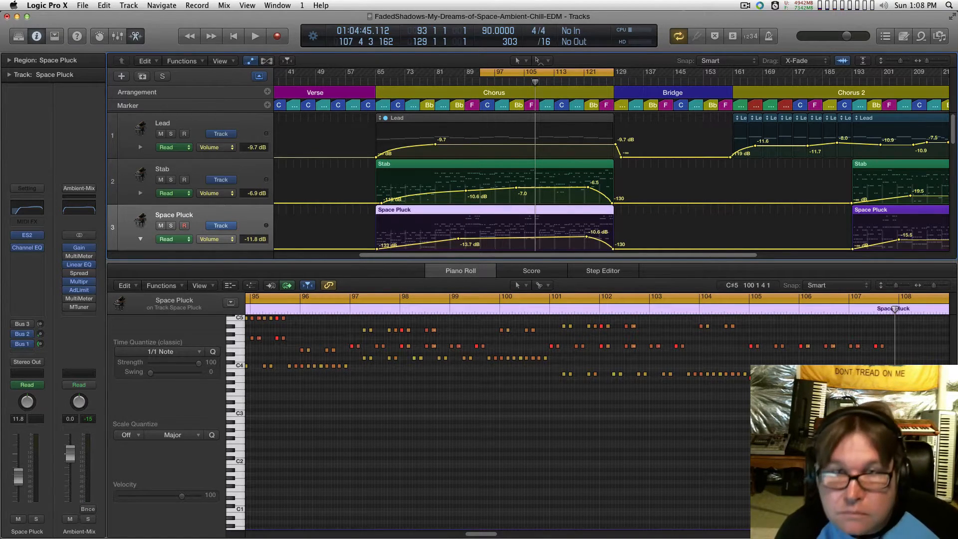
click(508, 164)
key(ctrl+m)
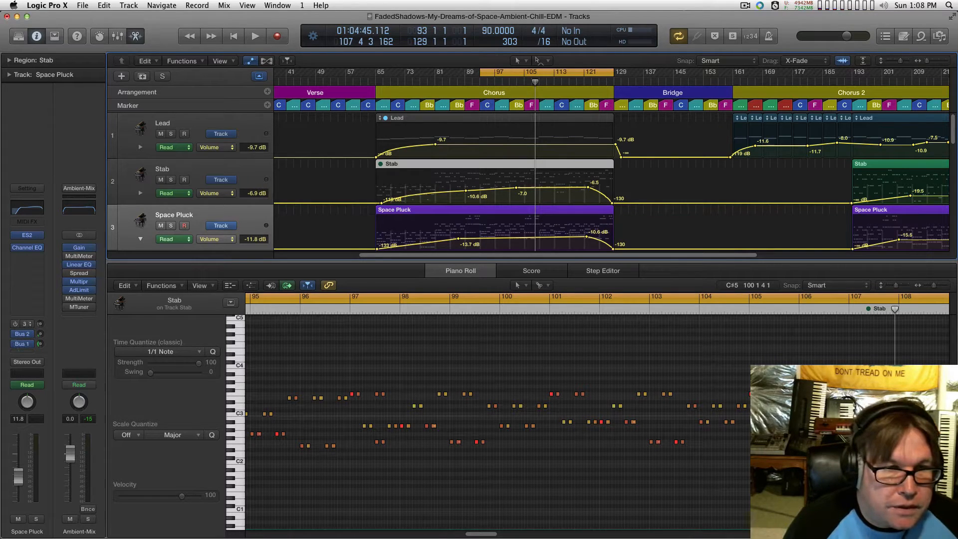
Replace Space Pluck's Bus 2 and Bus 3 sends with a Bus 6 send and play back the cycled section
click(24, 324)
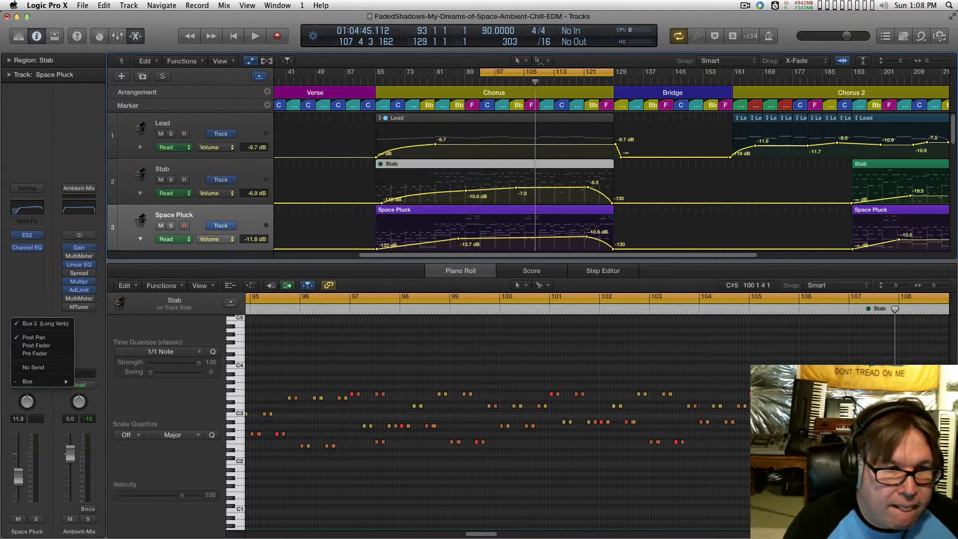
key(Escape)
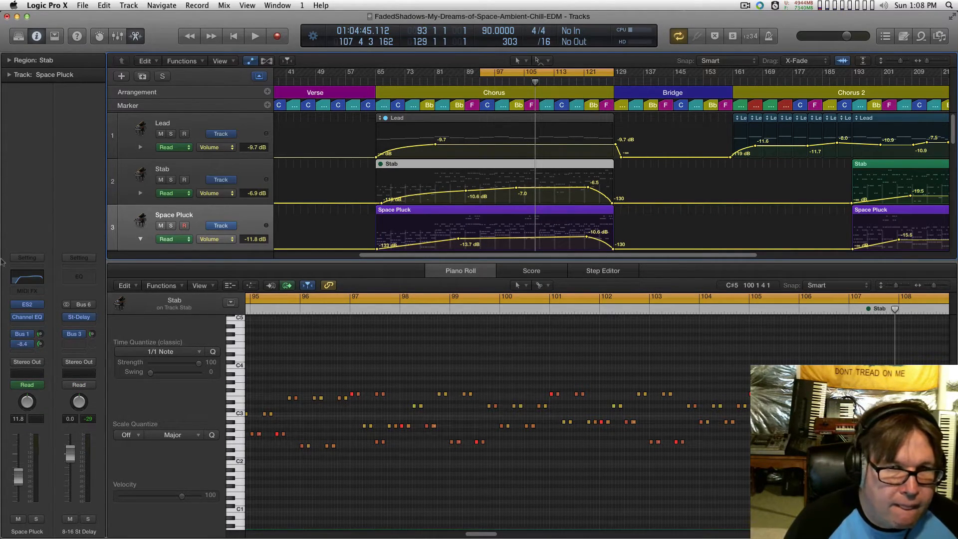
key(space)
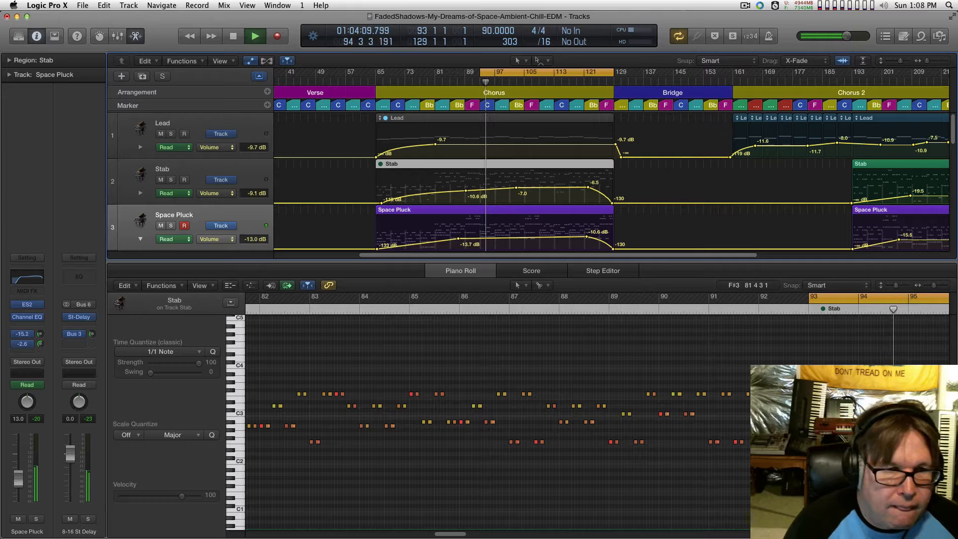
Balance Space Pluck's send levels during playback, with Bus 1 around -7.8 dB and Bus 6 at about -2.2 dB
click(41, 334)
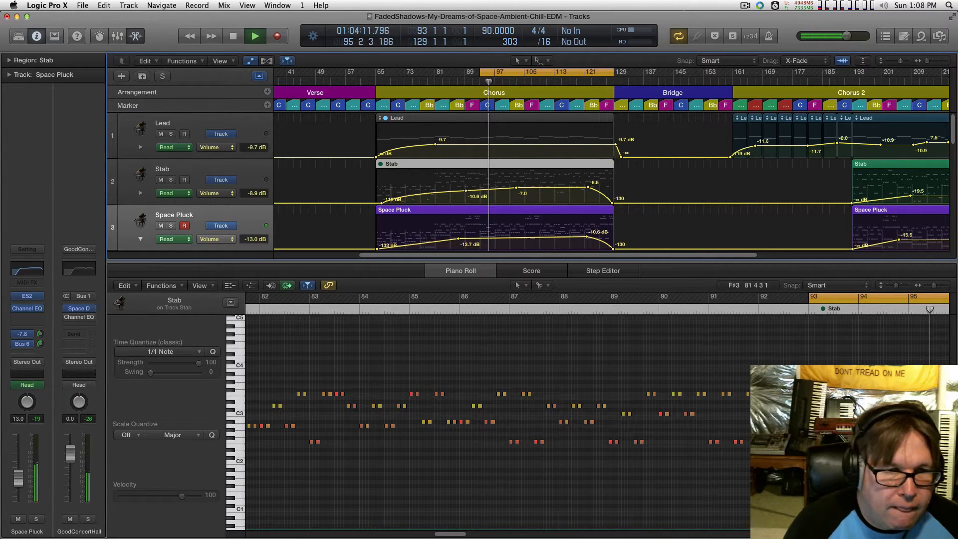
click(40, 344)
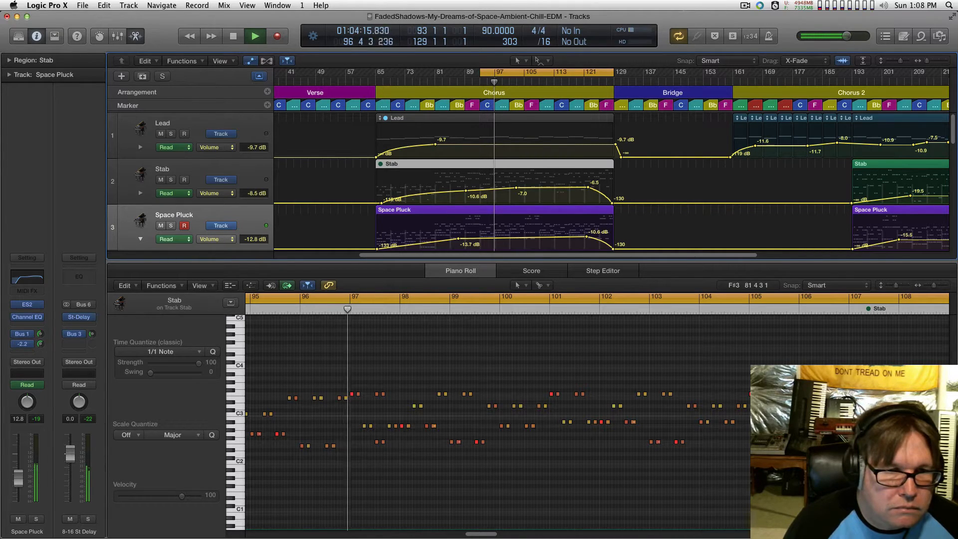
drag(40, 334, 41, 331)
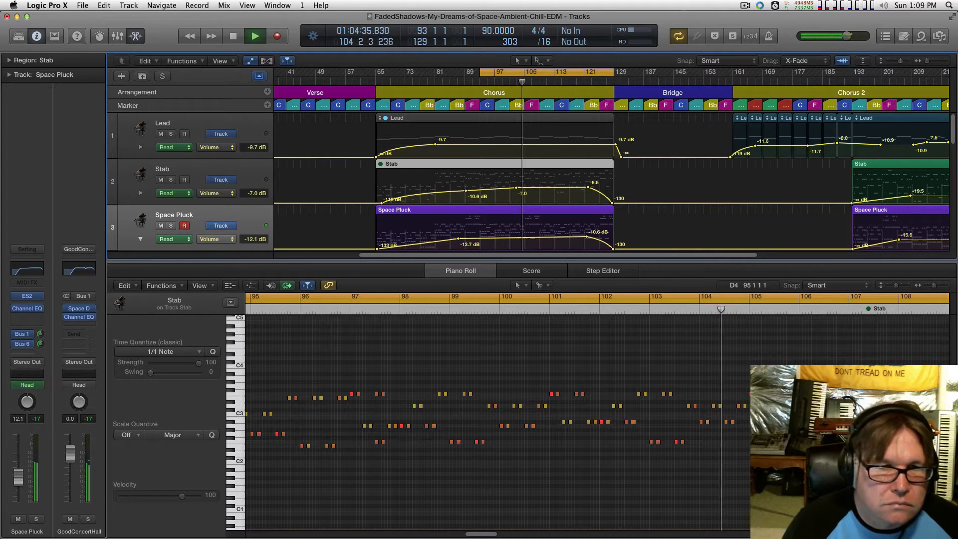
key(space)
Slightly shorten the envelope 3 attack in Space Pluck's ES2 synth, audition the change, and close the instrument
click(28, 296)
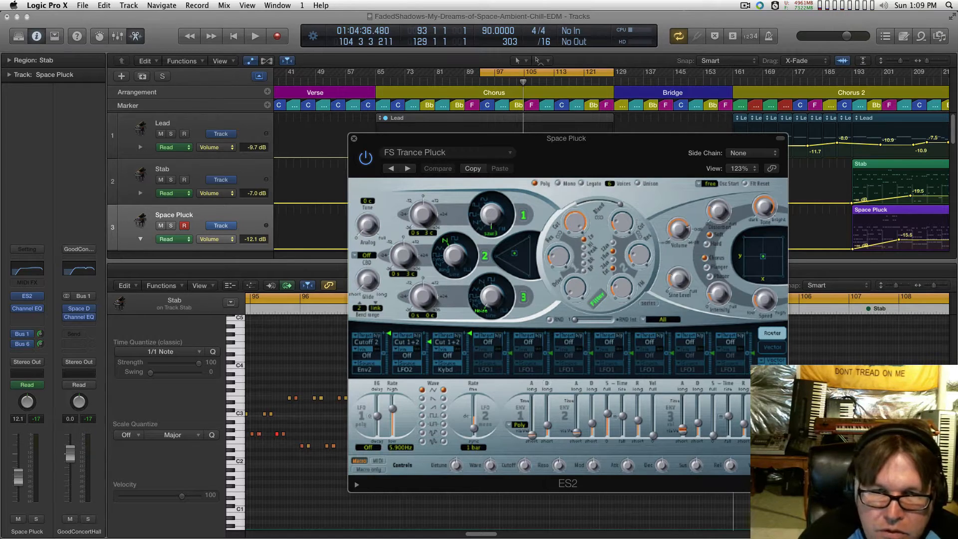
drag(682, 429, 682, 431)
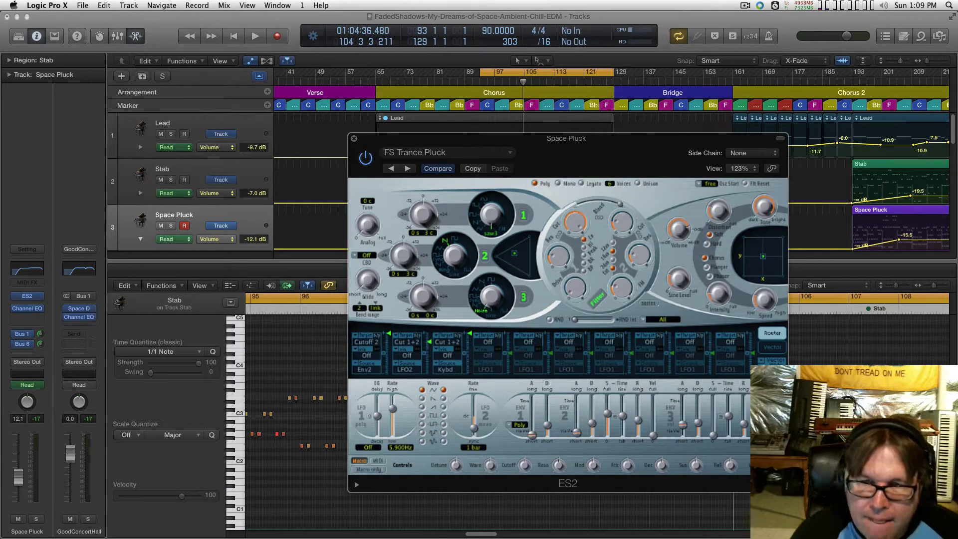
key(space)
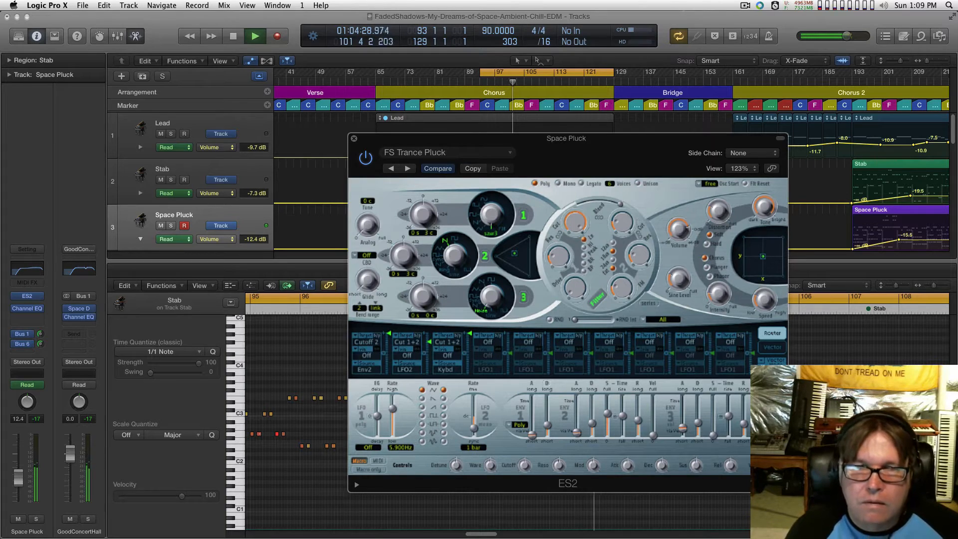
drag(565, 138, 575, 159)
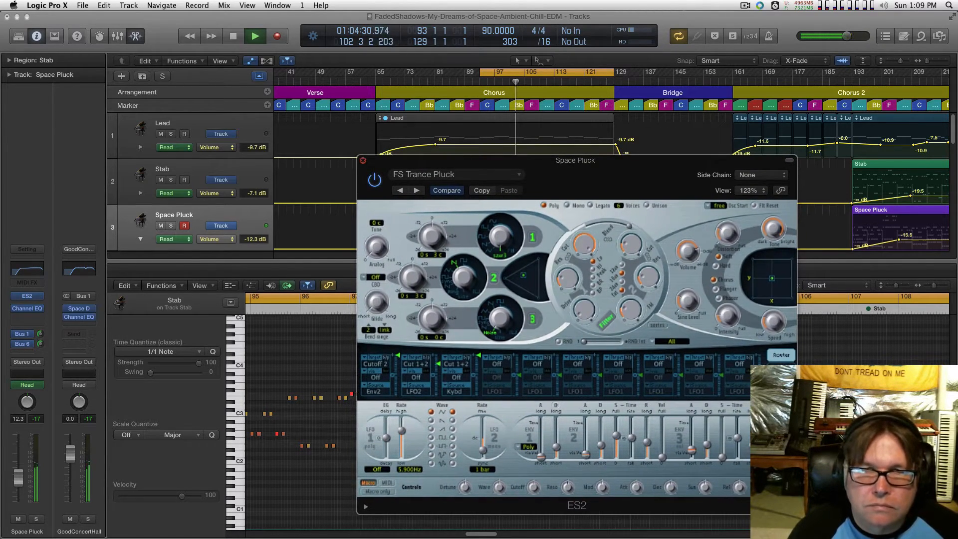
click(363, 160)
key(space)
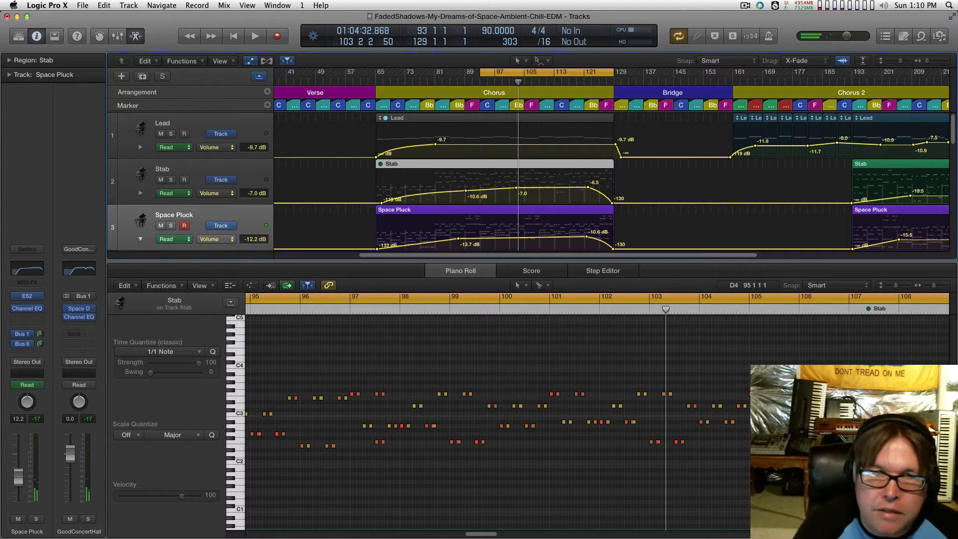
Unmute the Stab region in the Chorus and audition it together with Space Pluck, stopping playback at the end
click(162, 169)
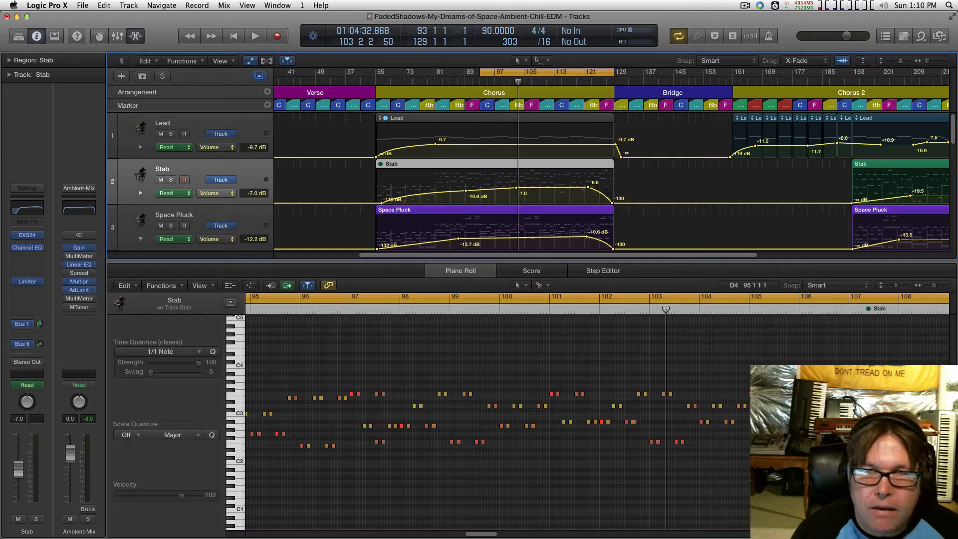
key(ctrl+m)
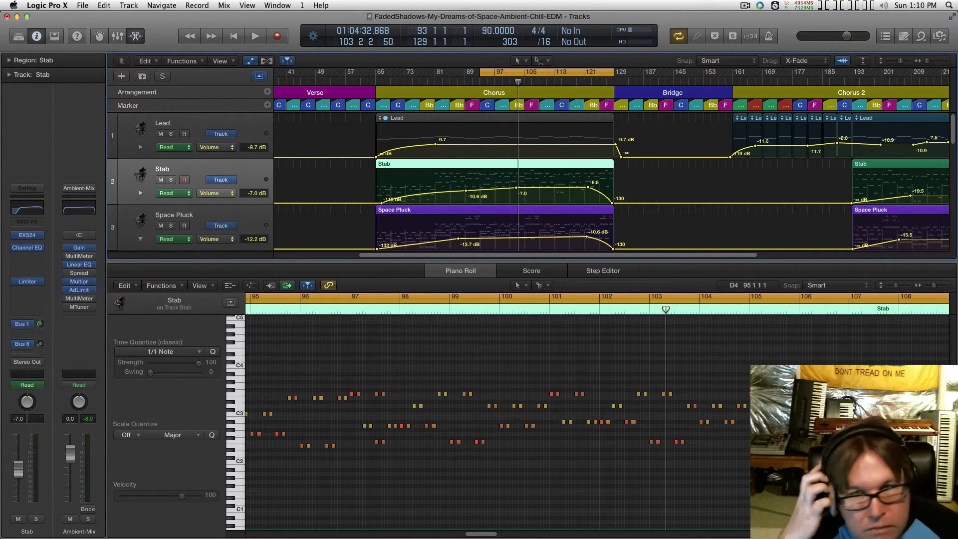
key(space)
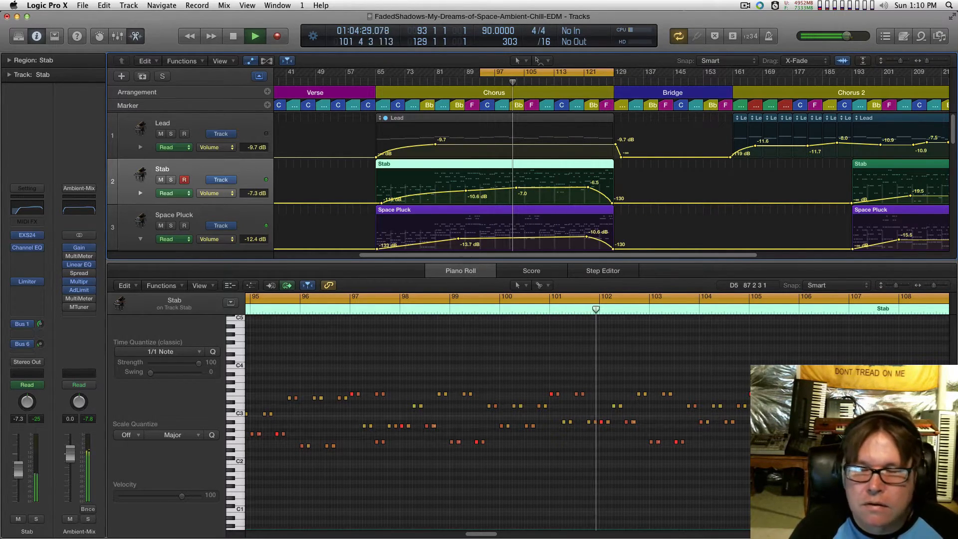
key(space)
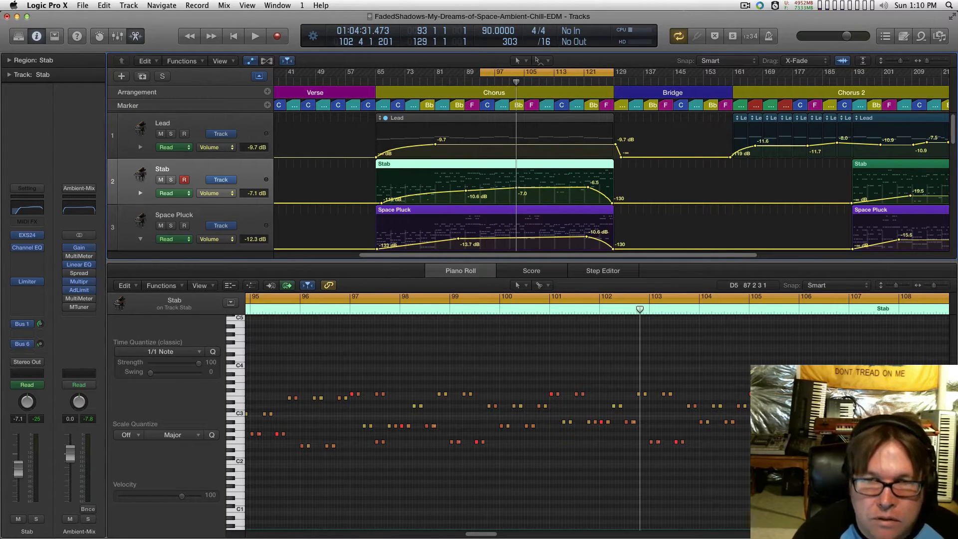
Review the oscillator, filter and envelope settings of the Lead track's FS Uber Lead 1 Retro Synth, then close the instrument
click(494, 120)
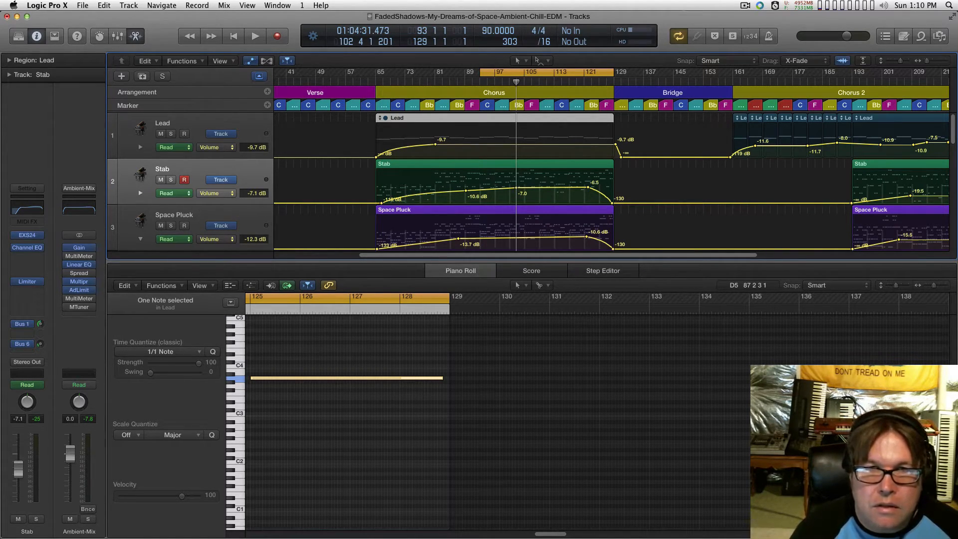
click(184, 124)
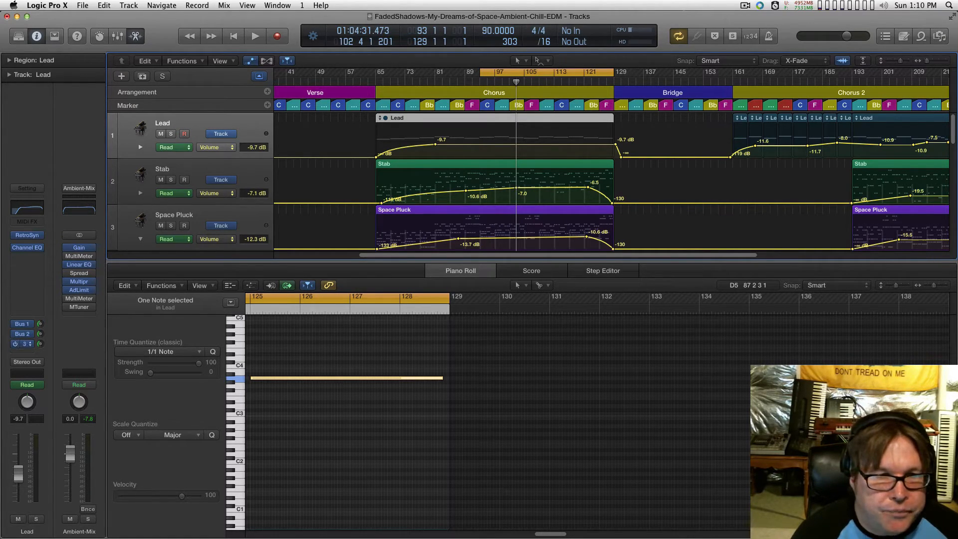
click(27, 235)
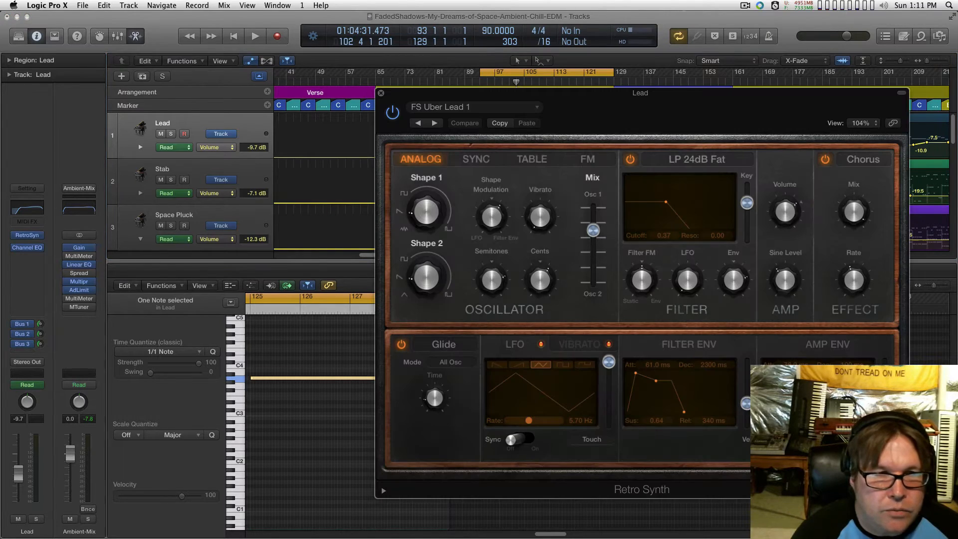
drag(548, 93, 415, 110)
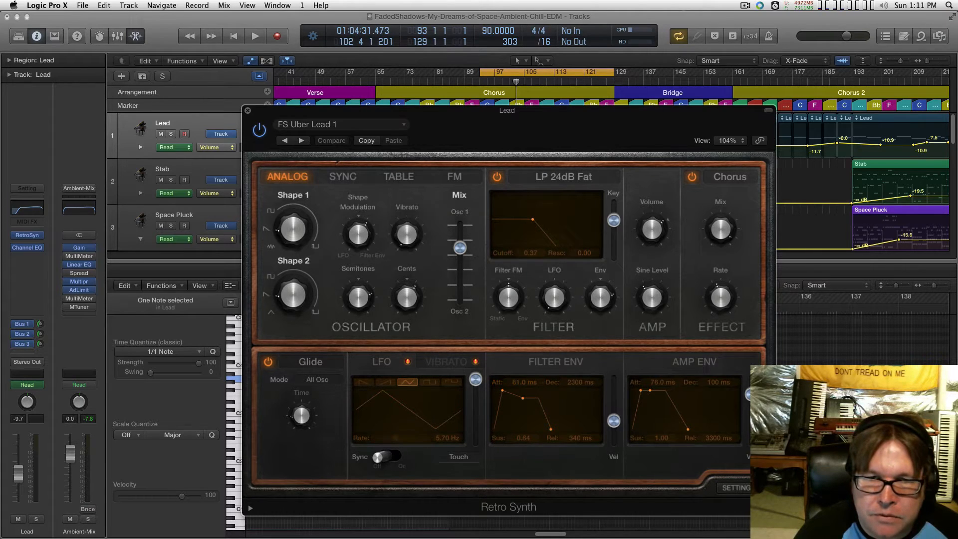
mouse_move(507, 110)
mouse_down()
mouse_move(529, 116)
mouse_move(509, 113)
mouse_up()
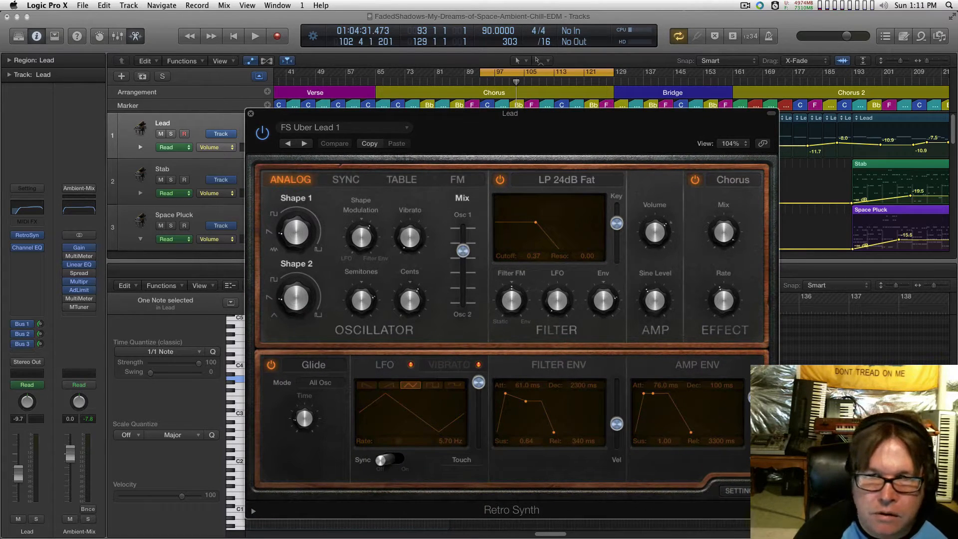
drag(510, 114, 532, 115)
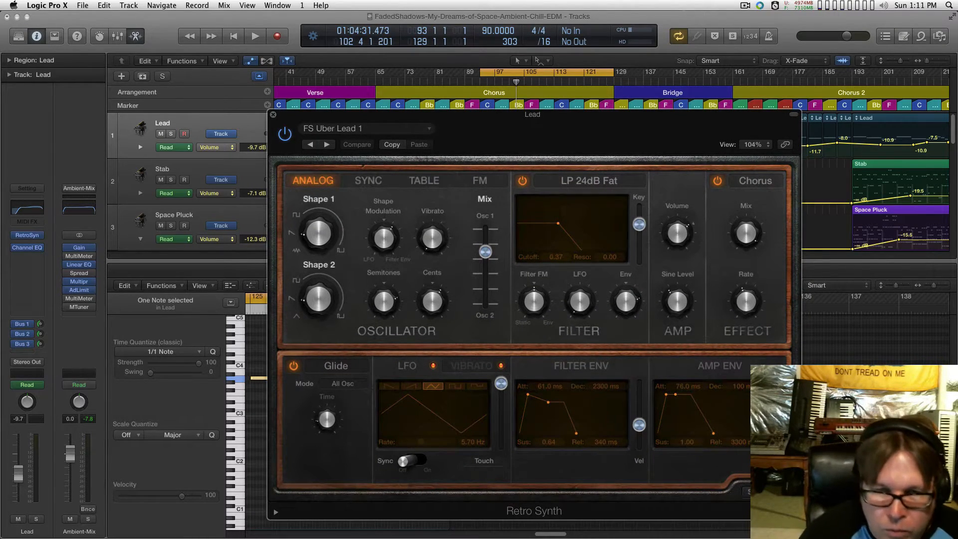
drag(532, 115, 517, 107)
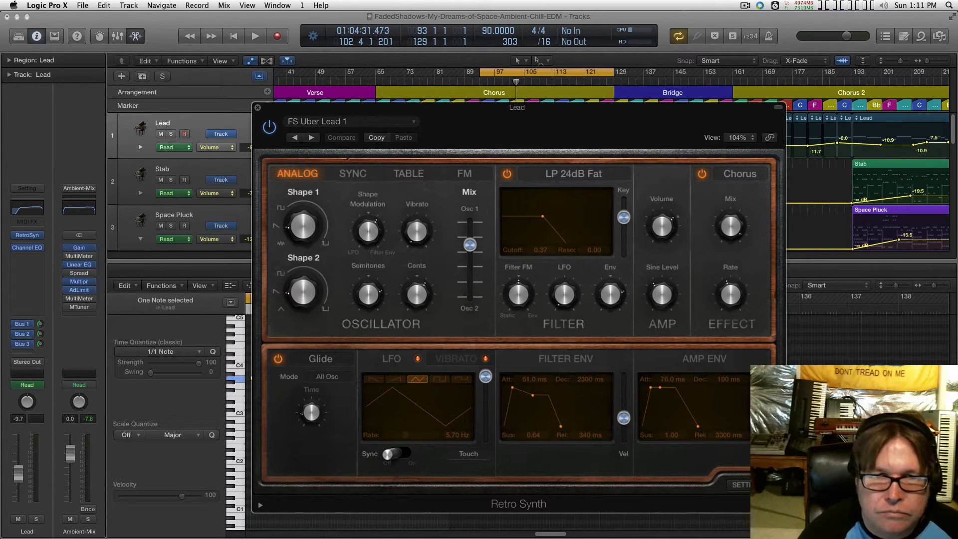
mouse_move(304, 226)
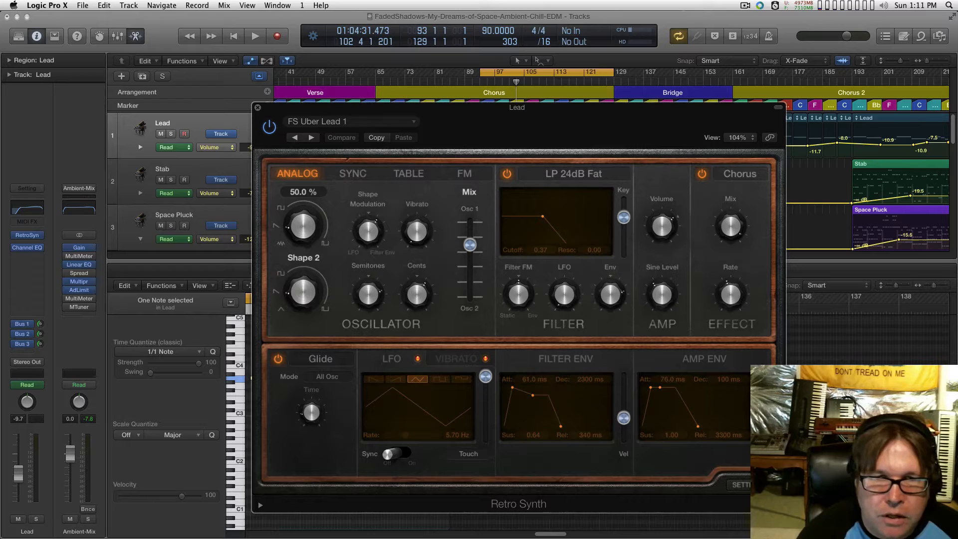
mouse_move(417, 231)
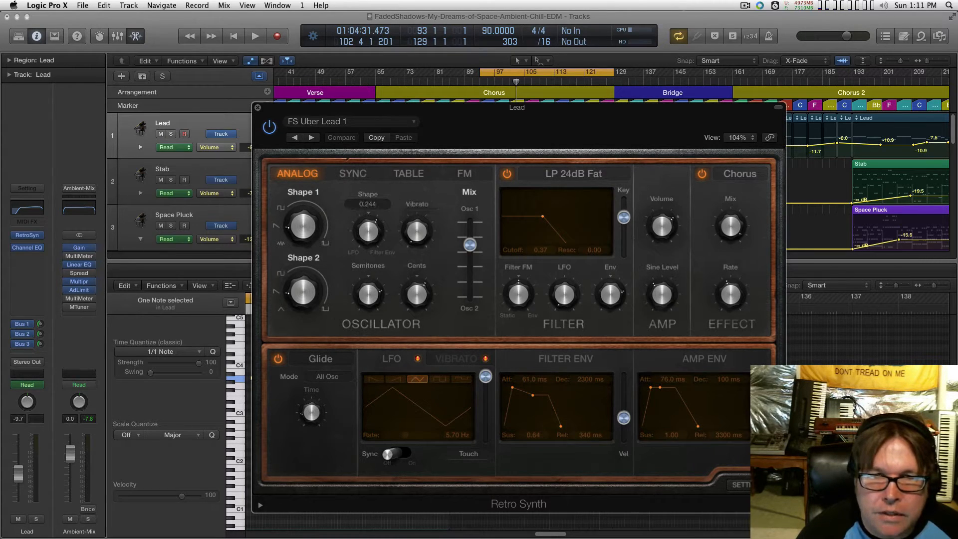
mouse_move(416, 294)
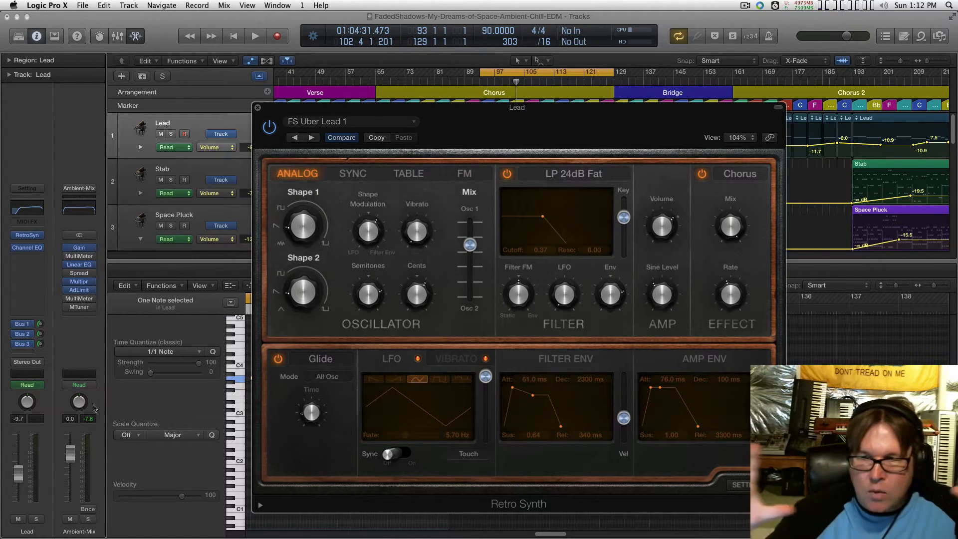
drag(439, 107, 453, 102)
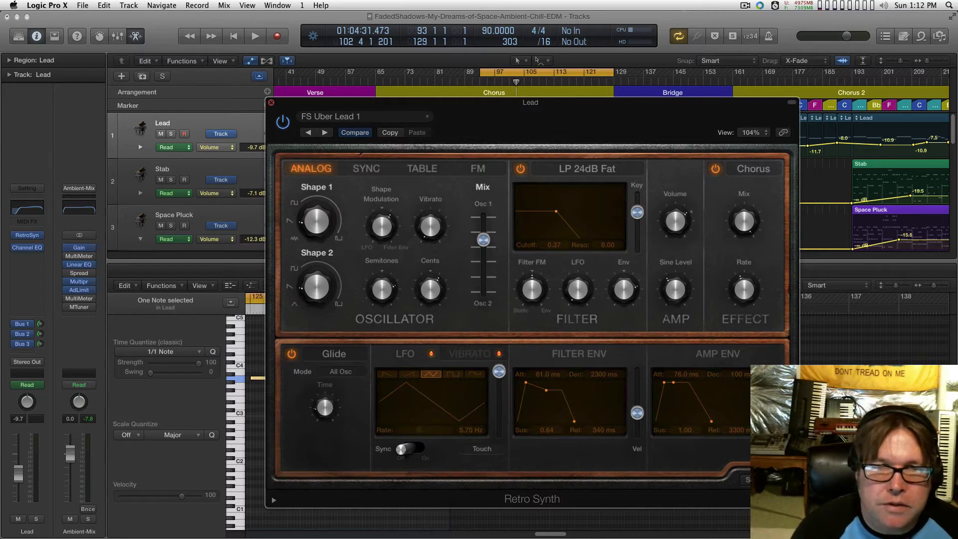
click(271, 102)
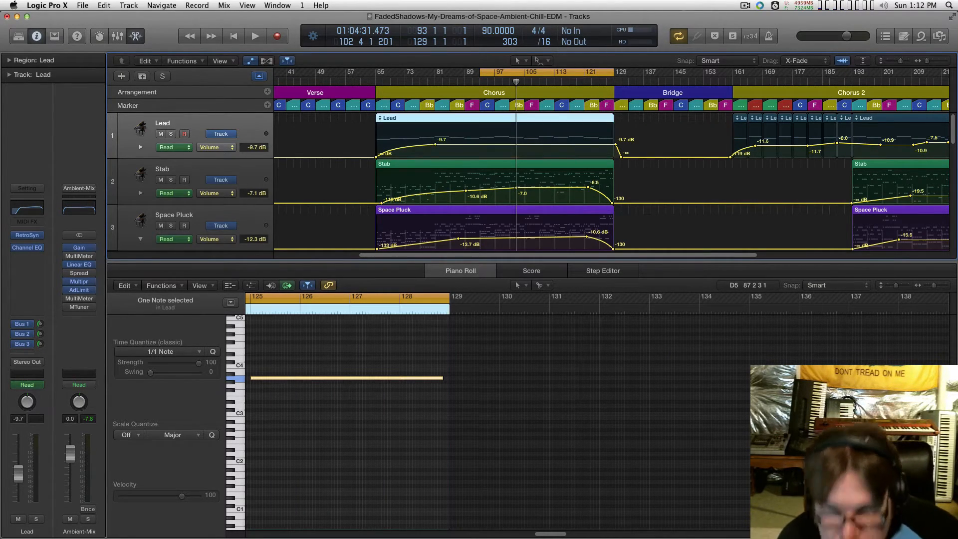
Mute the Chorus regions of Stab and Space Pluck and audition Lead with its Channel EQ and bus sends bypassed
click(493, 164)
click(494, 210)
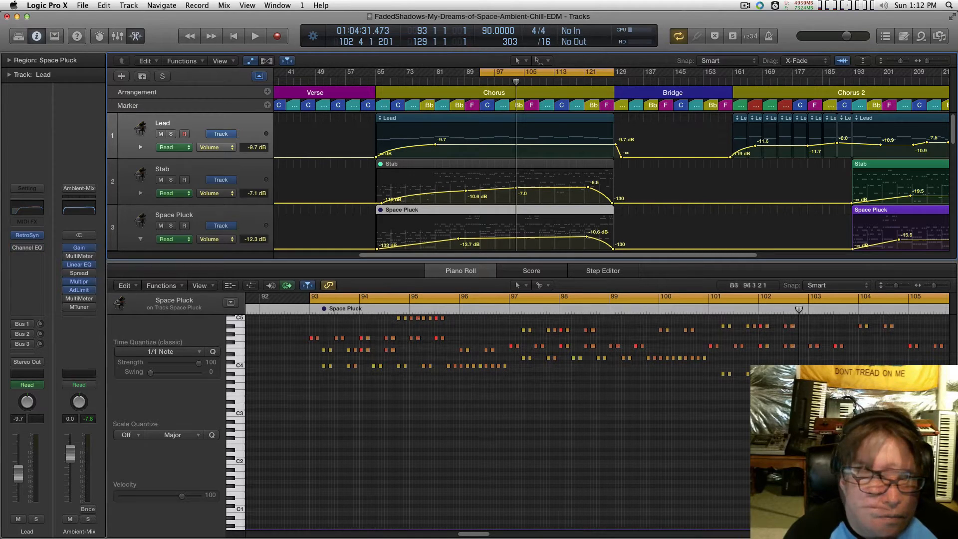
key(space)
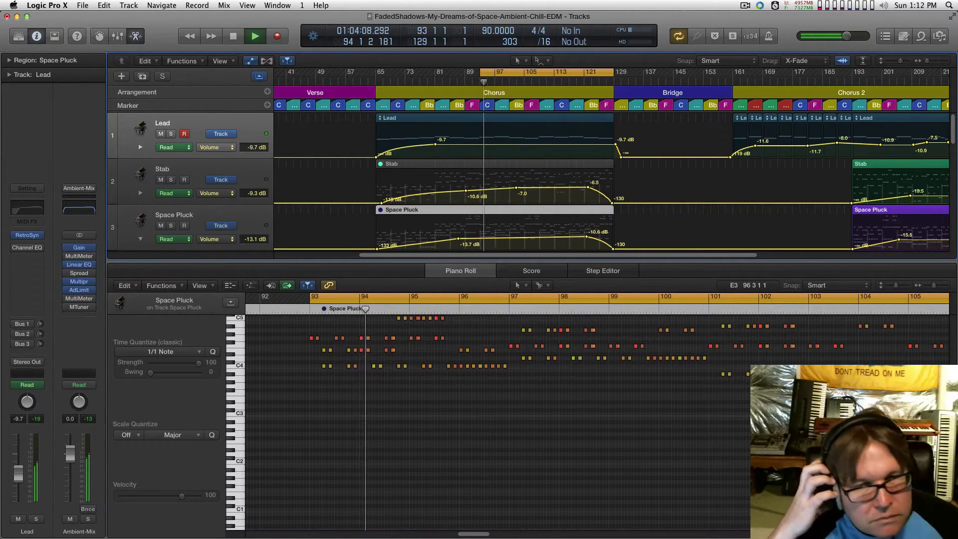
click(549, 118)
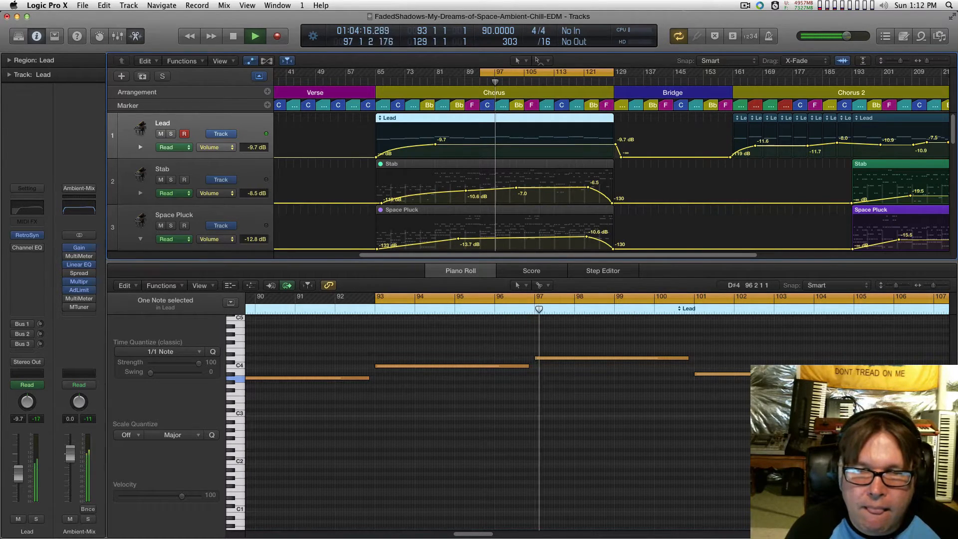
key(space)
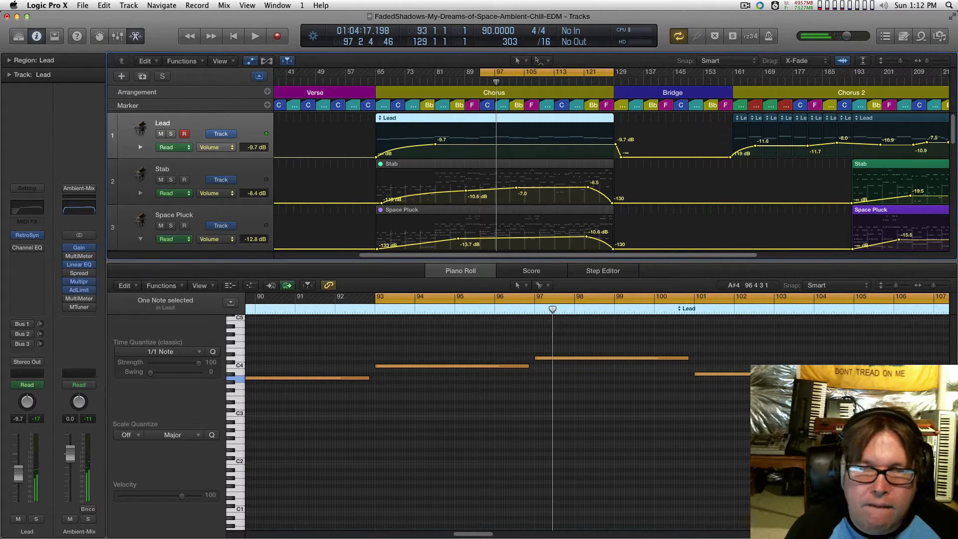
click(531, 326)
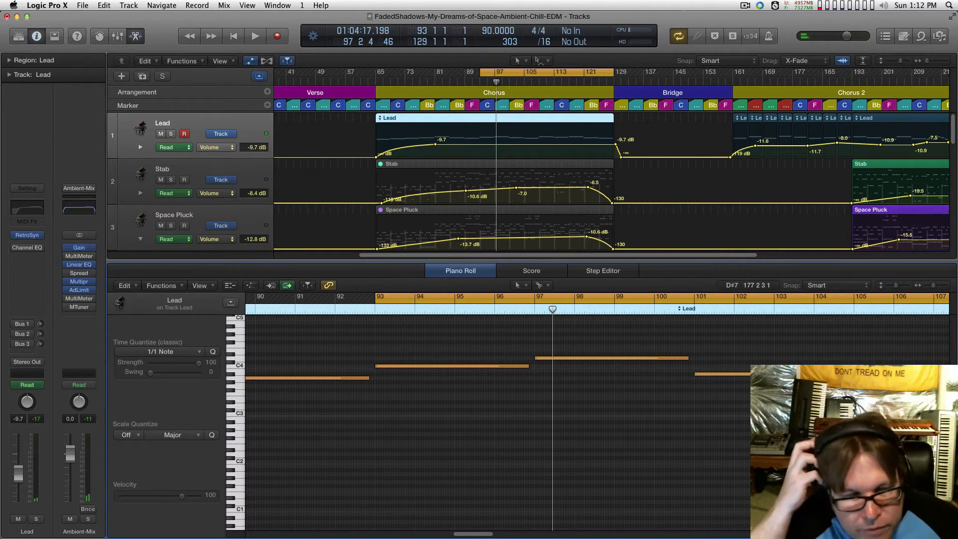
Check Lead's detuning in Retro Synth against MTuner on the mix channel during playback, then hide the plug-in windows
click(27, 235)
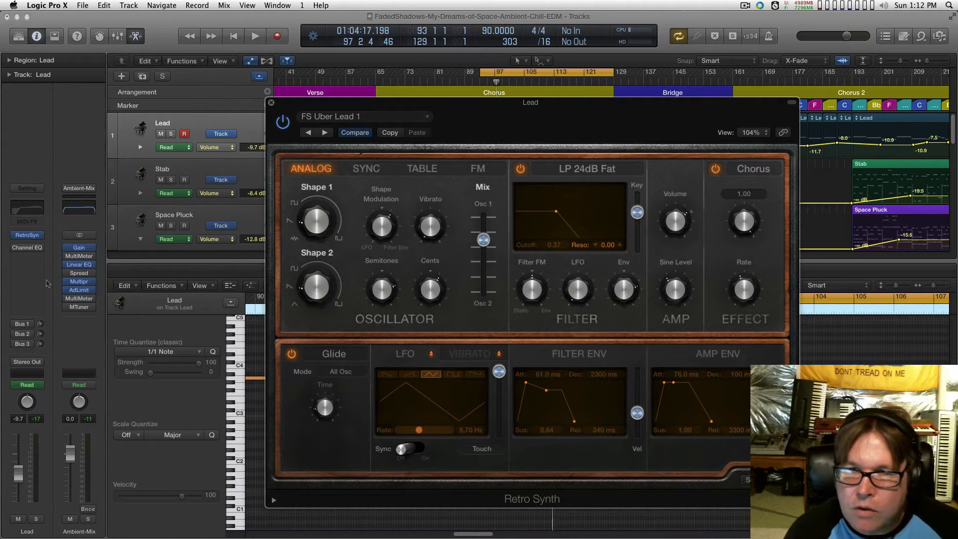
drag(558, 103, 603, 90)
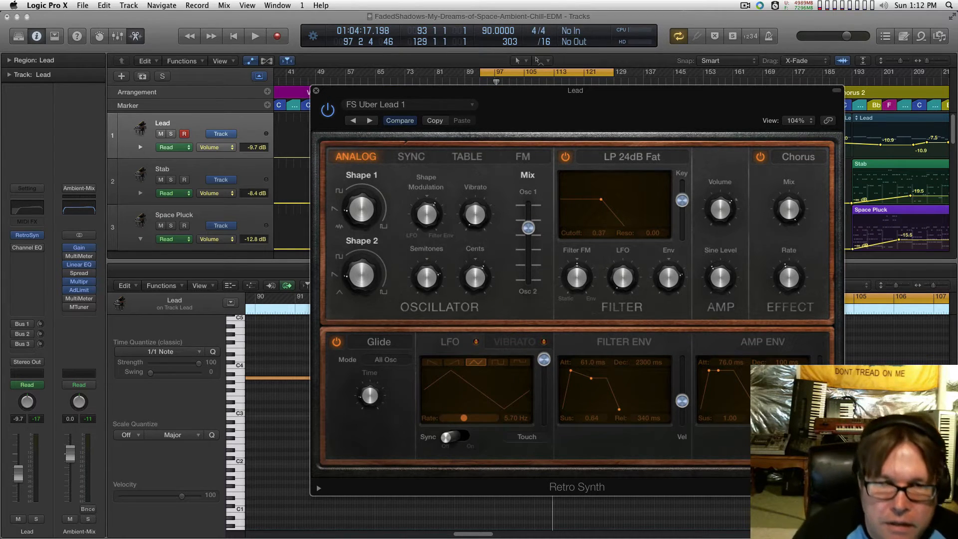
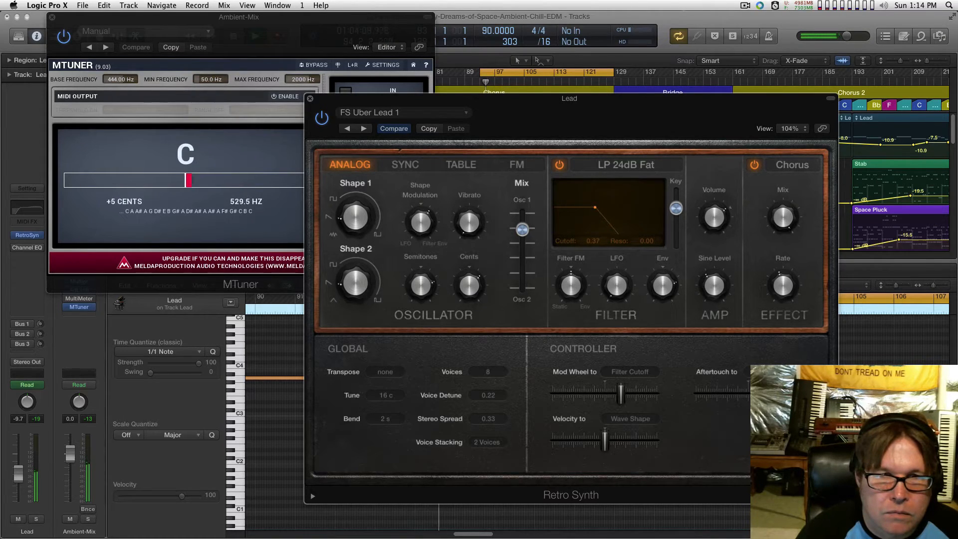
drag(469, 285, 469, 293)
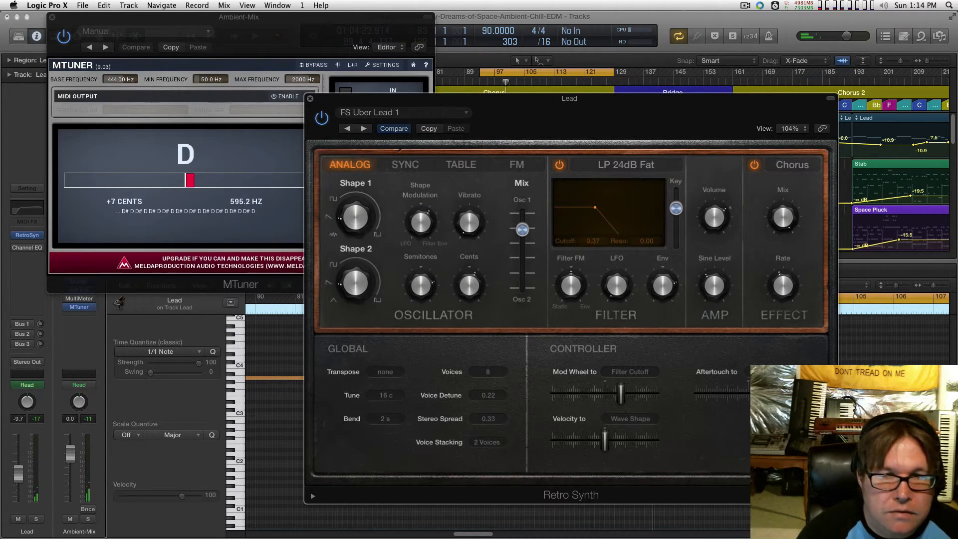
key(v)
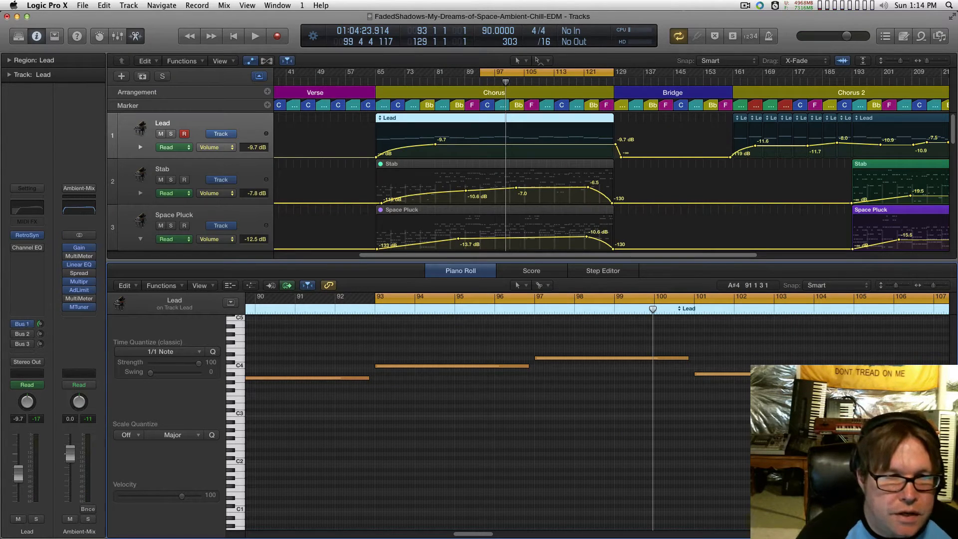
Re-enable Lead's Channel EQ and Bus 1, 2 and 3 sends, inspect Bus 2's Stereo Delay, and audition the Lead
click(24, 324)
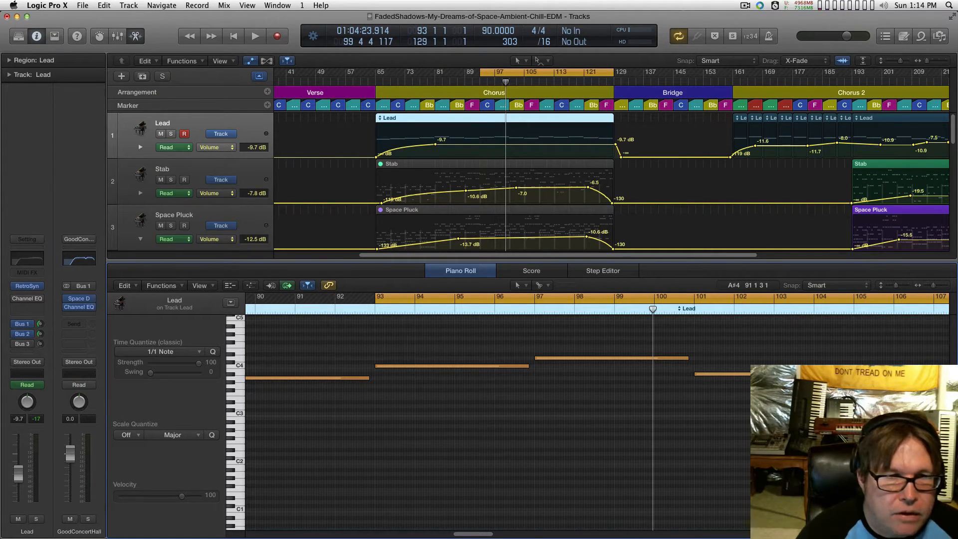
click(22, 334)
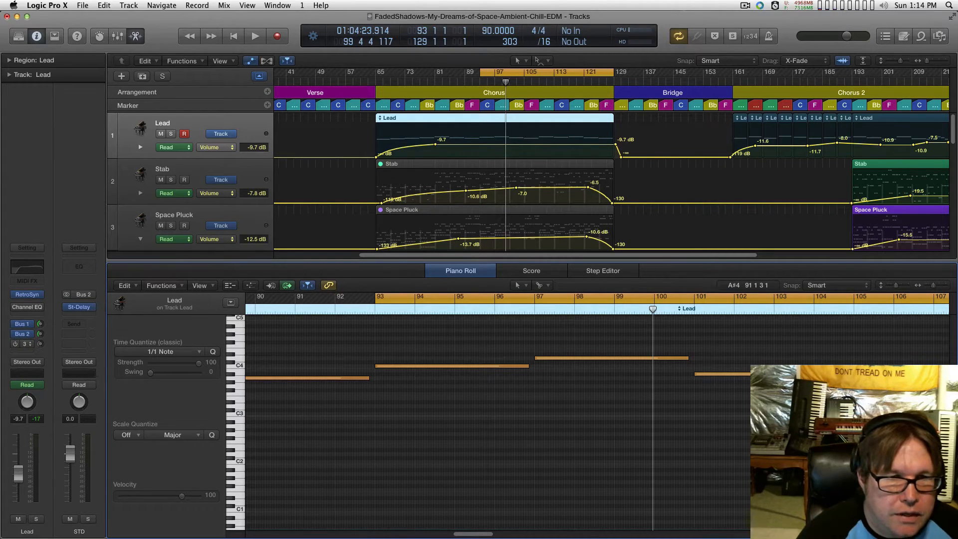
click(78, 307)
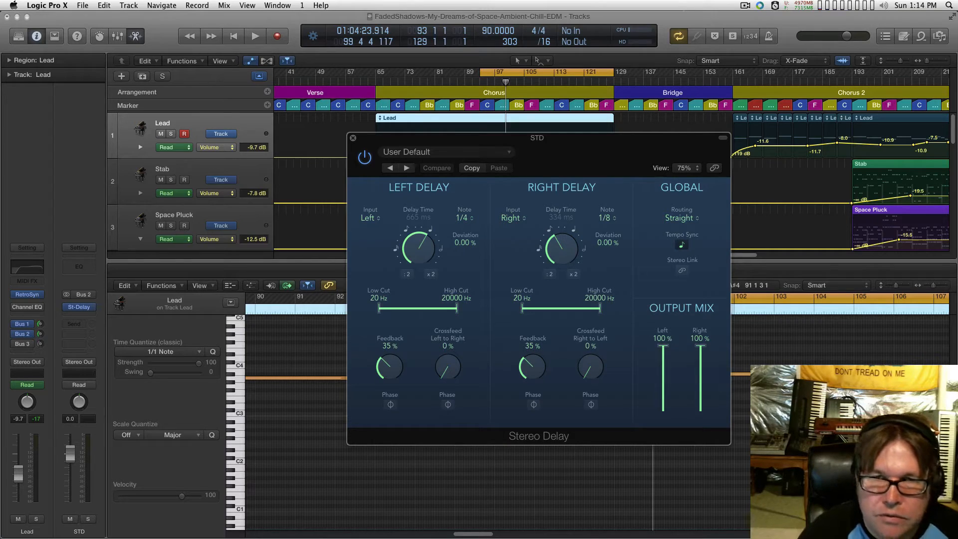
click(353, 138)
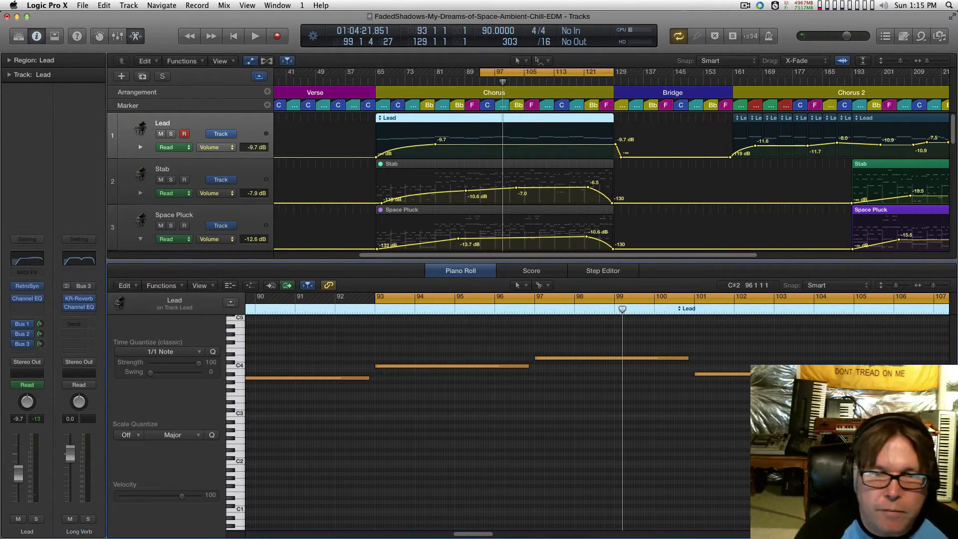
key(space)
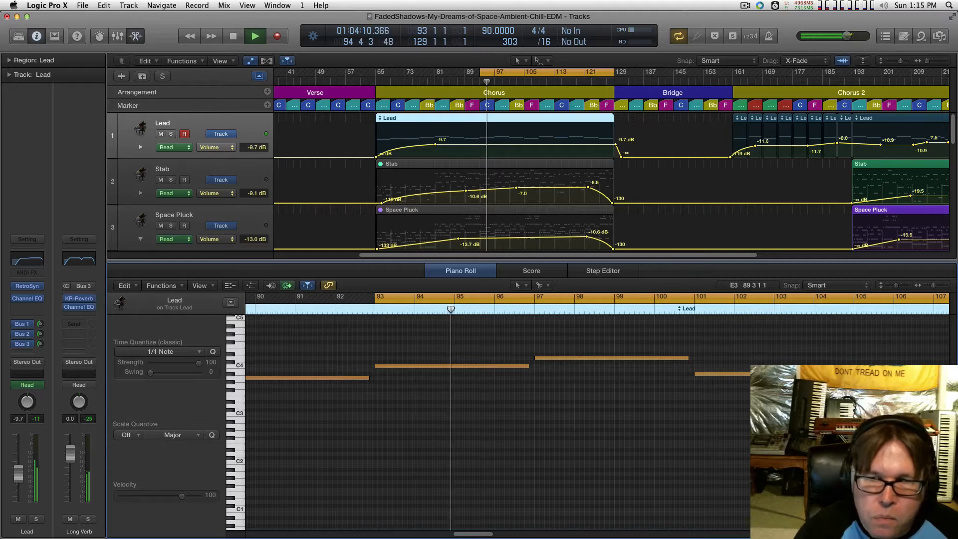
key(space)
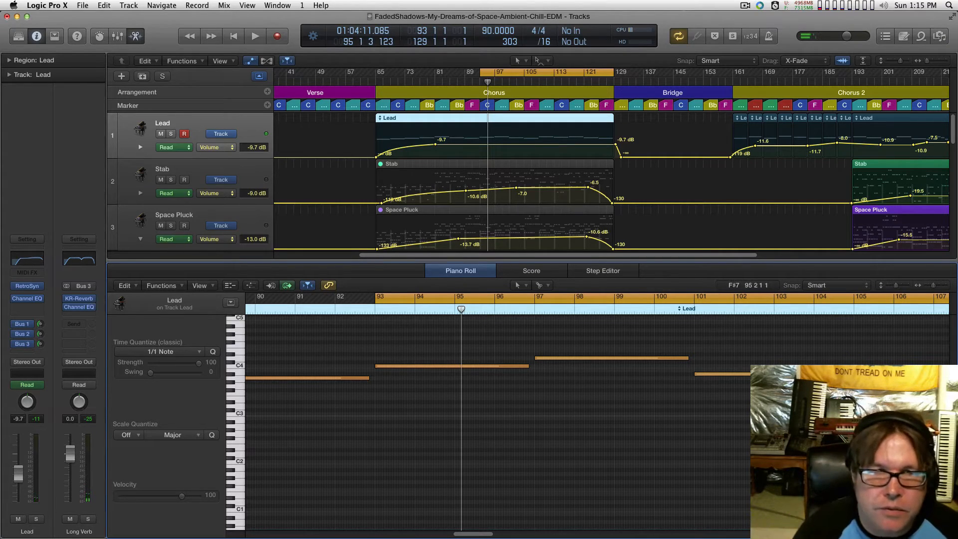
Unmute the Stab and Space Pluck regions in the Chorus
click(468, 162)
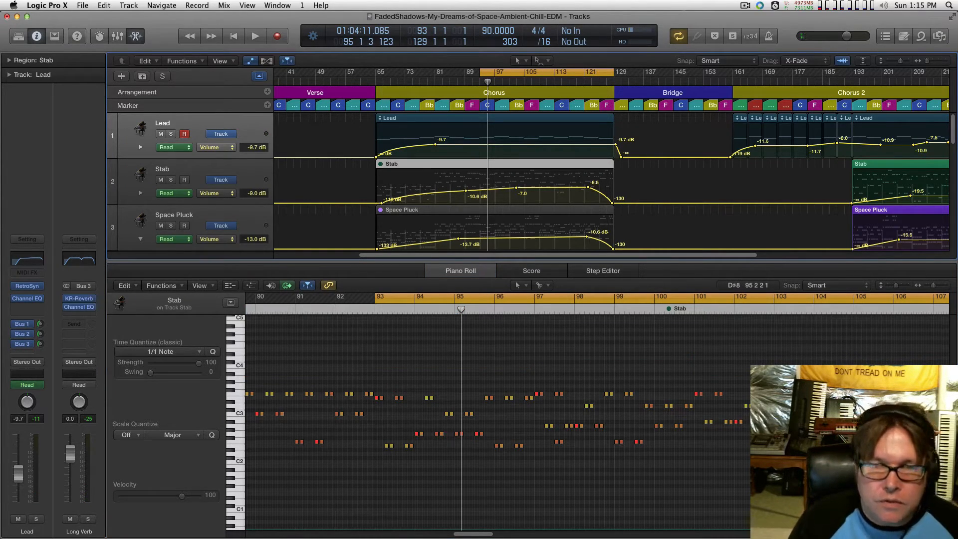
key(m)
key(m)
key(m)
click(468, 118)
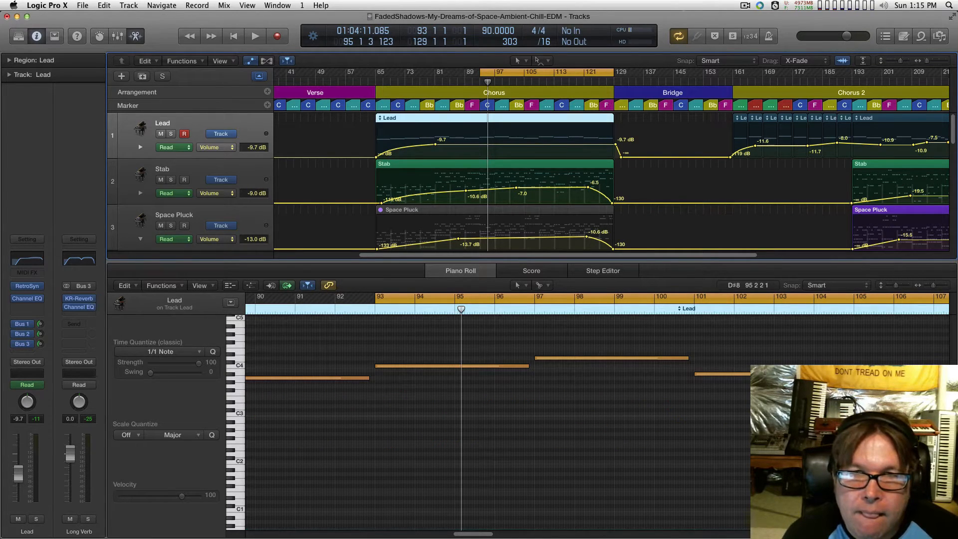
click(468, 209)
key(m)
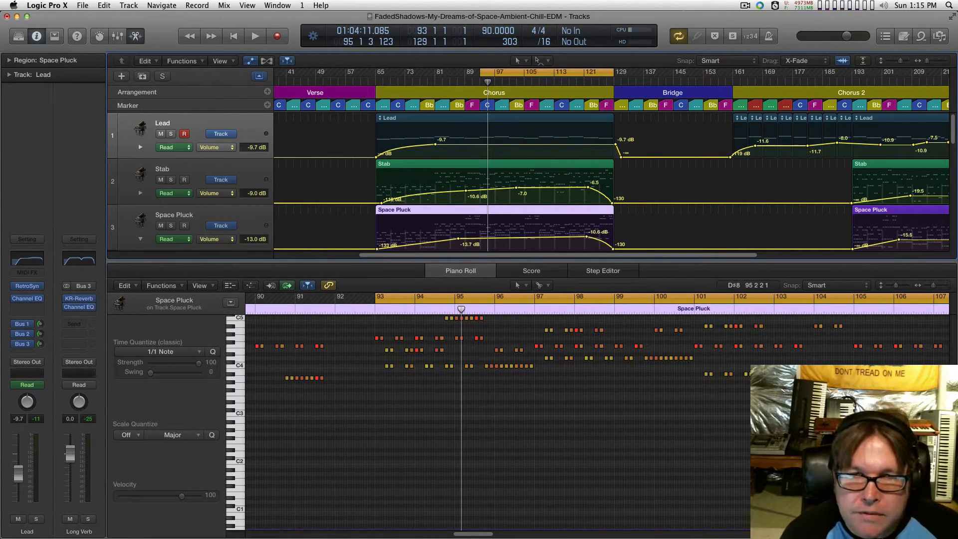
Close the Piano Roll and lower Lead's Chorus volume automation to -13.0 dB while the Chorus plays
key(p)
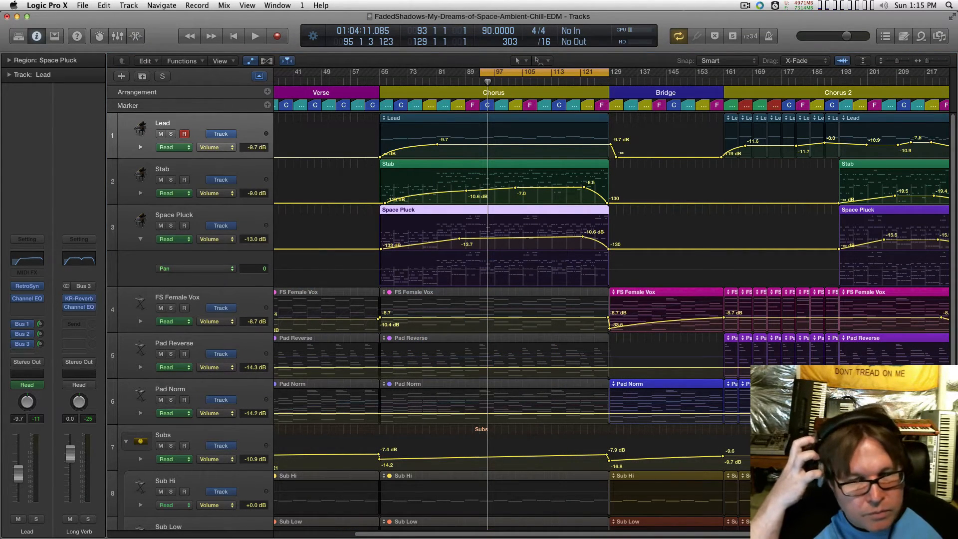
key(space)
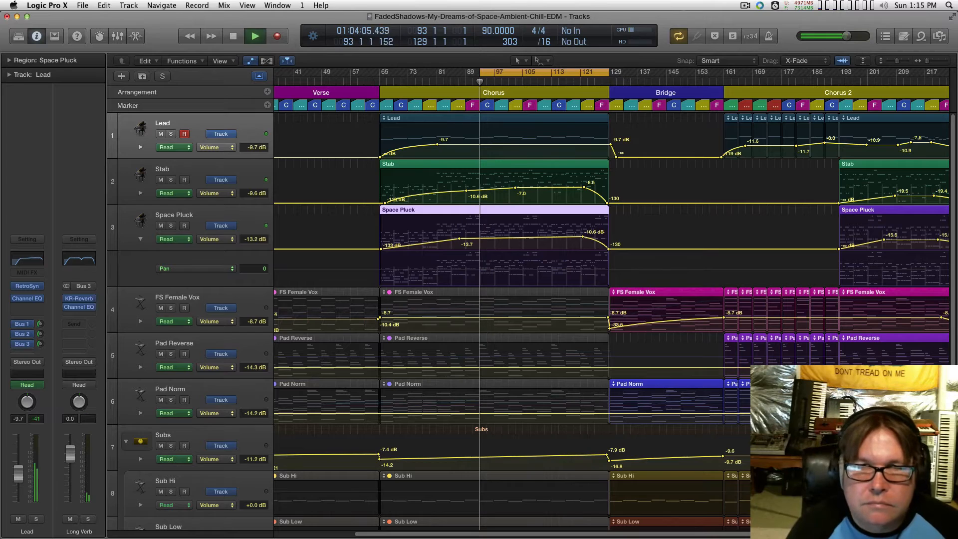
key(super+Right)
key(super+Right)
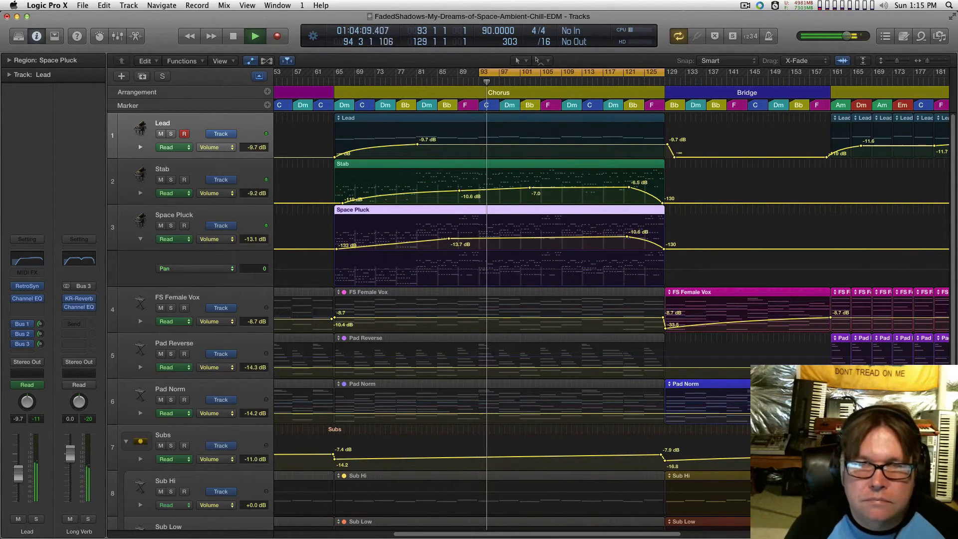
drag(488, 144, 489, 147)
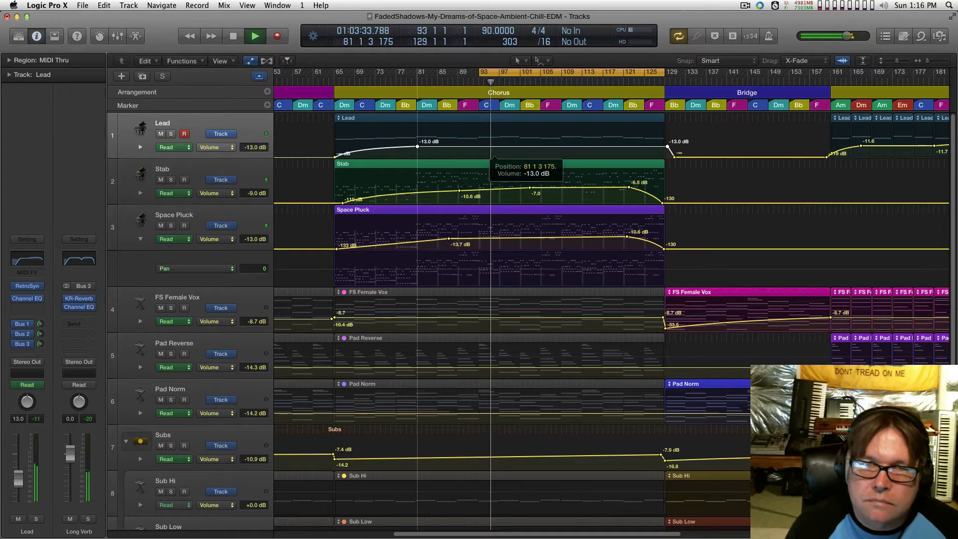
Show a second automation lane under Lead and assign it to the Retro Synth filter Cutoff
click(141, 147)
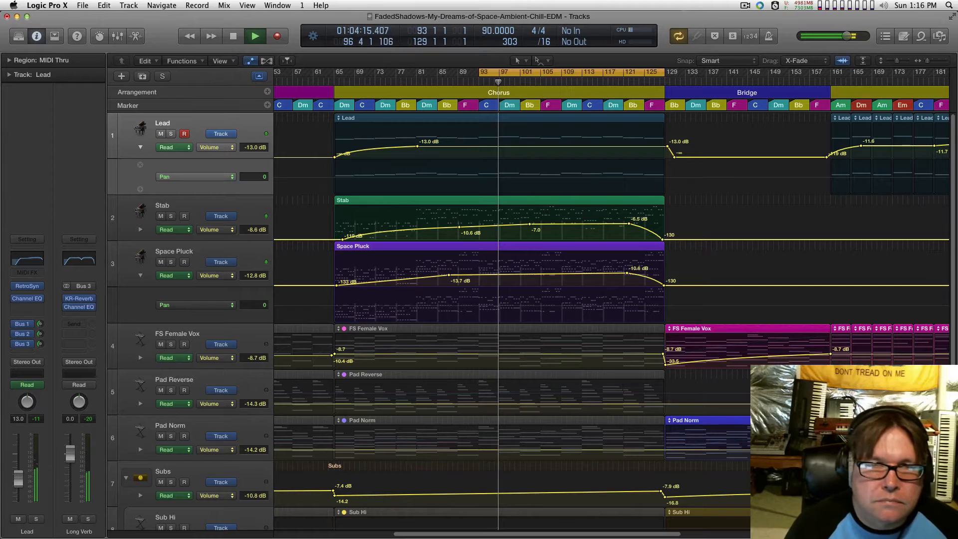
click(227, 176)
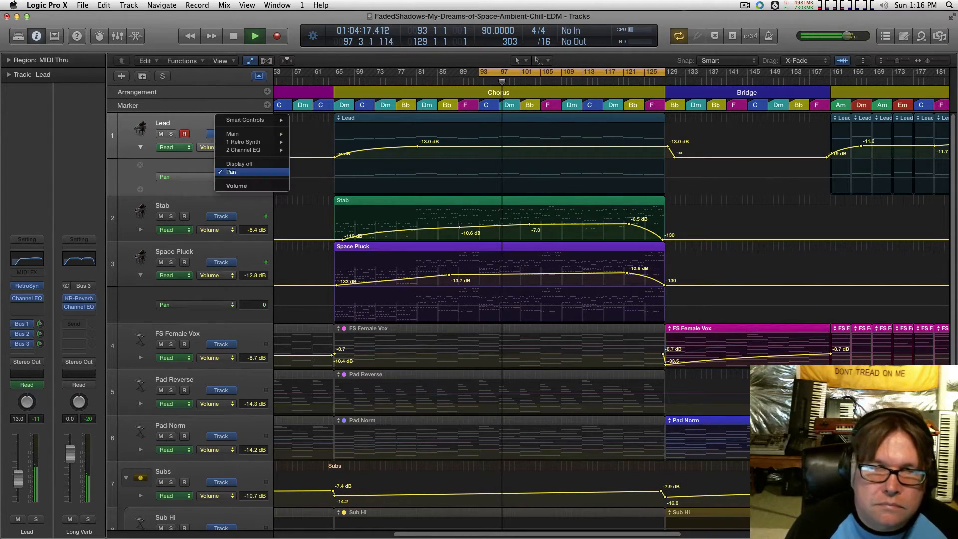
mouse_move(244, 134)
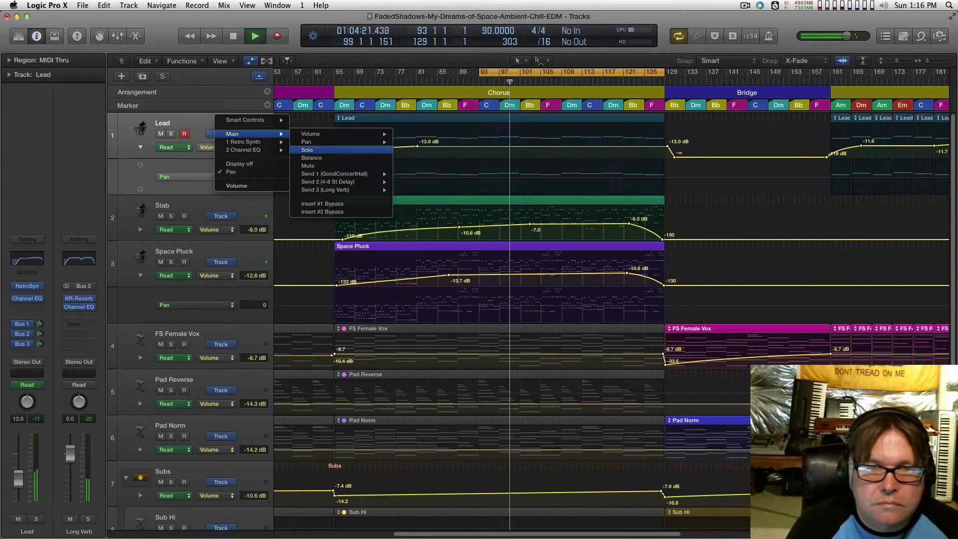
mouse_move(319, 165)
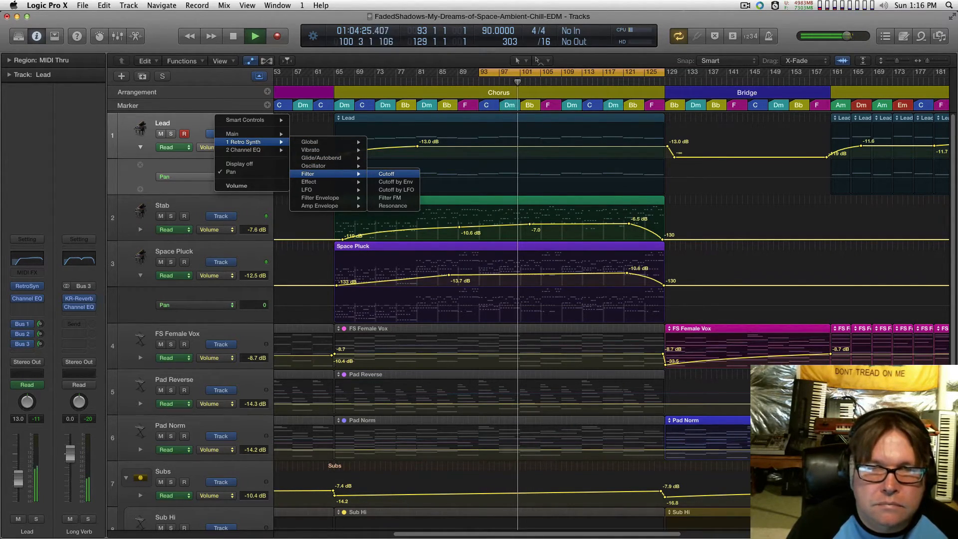
click(386, 173)
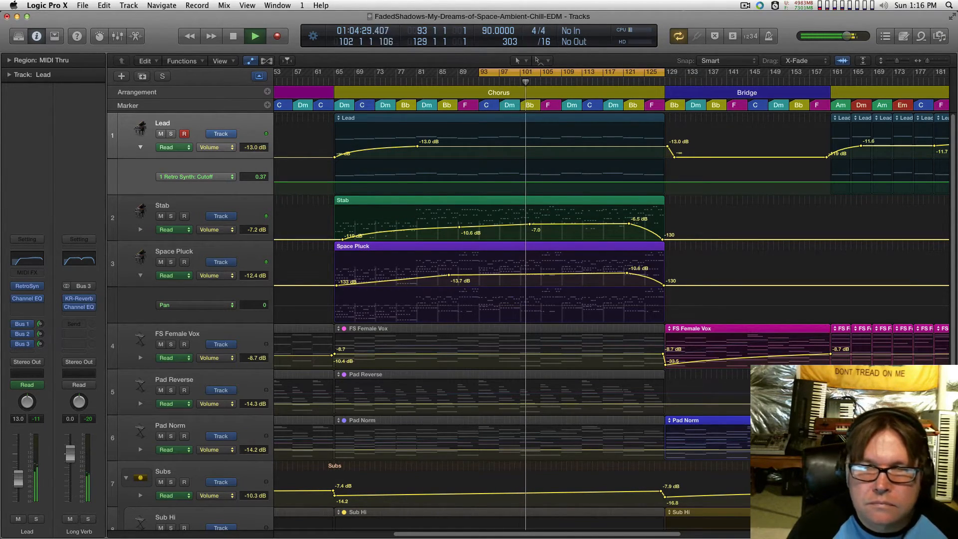
Set Lead's cutoff automation to 0.47 and shape a curved rise up to it from 0.00 at the Chorus start
drag(461, 182, 462, 190)
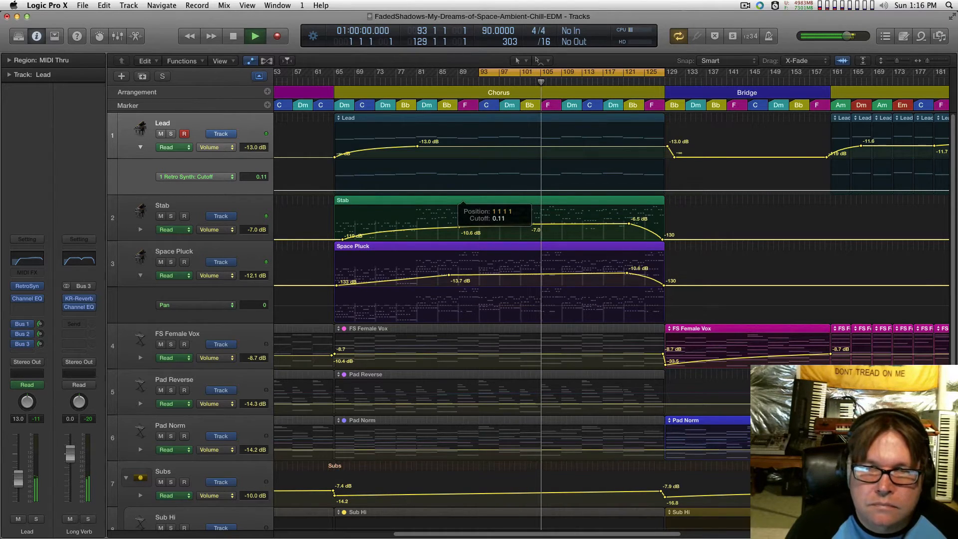
drag(463, 190, 465, 180)
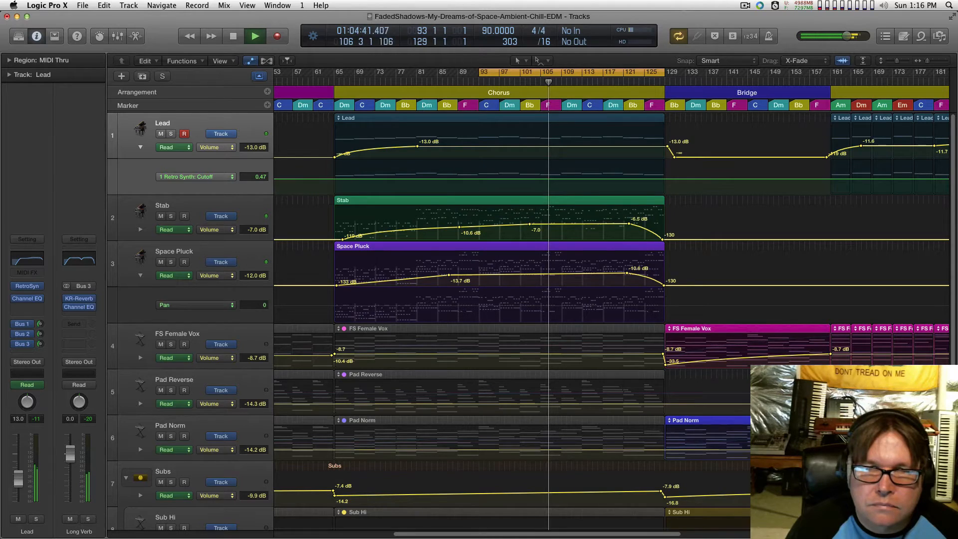
drag(335, 179, 371, 202)
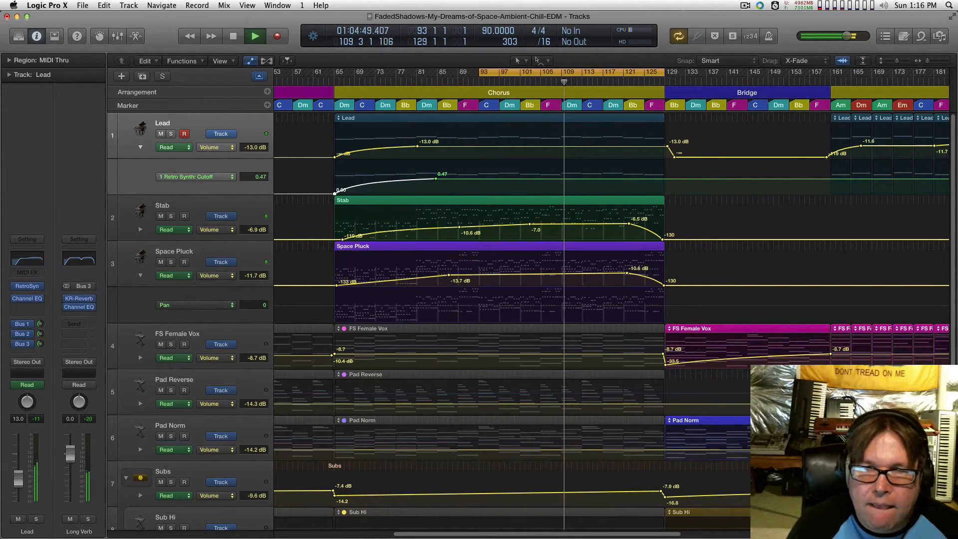
Add a cutoff automation point on Lead near bar 102, raise it to 0.68, remove the extra point before it and stop playback
click(531, 178)
click(505, 178)
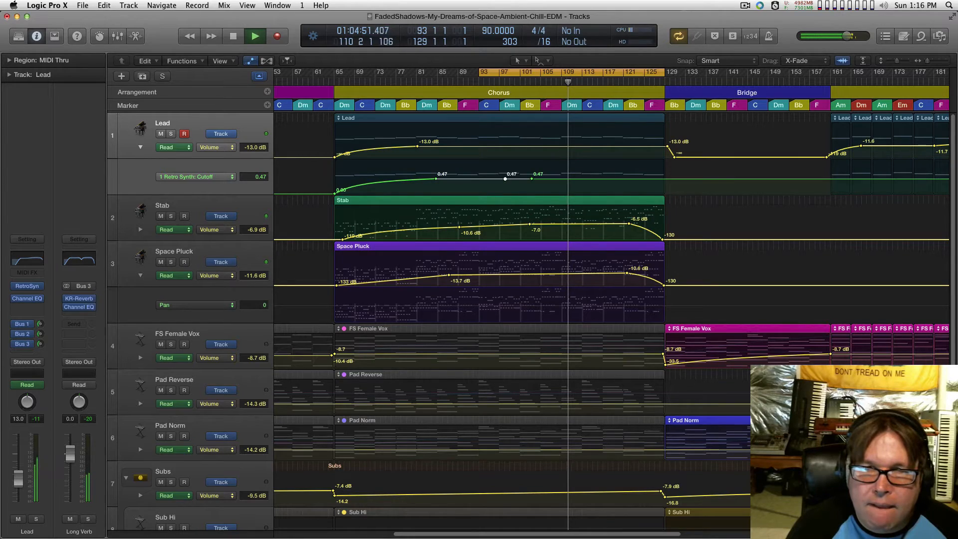
drag(531, 179, 532, 173)
click(506, 178)
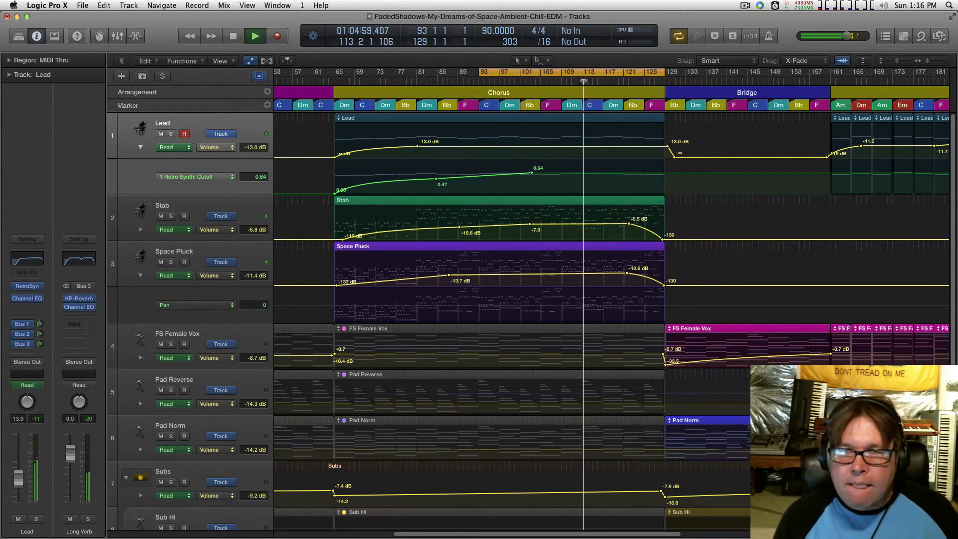
drag(531, 172, 531, 171)
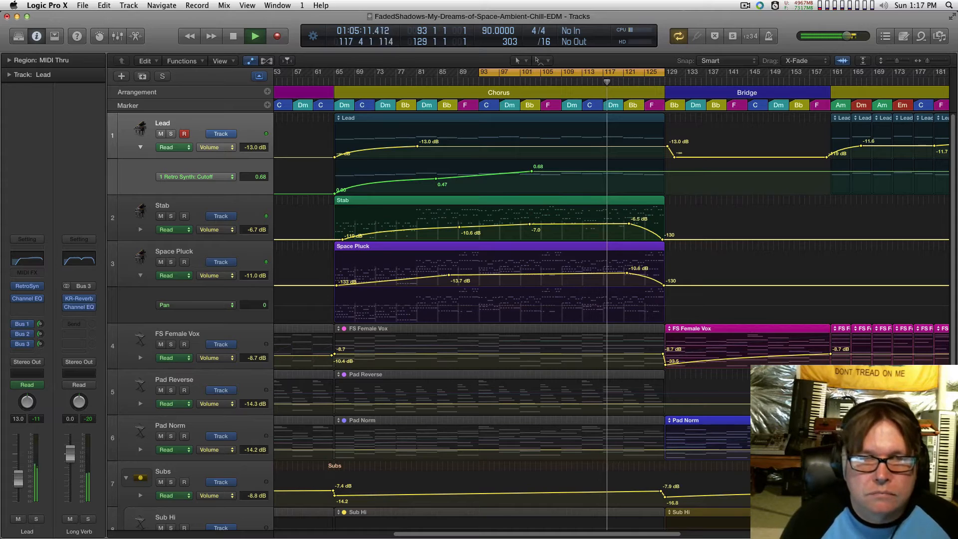
key(space)
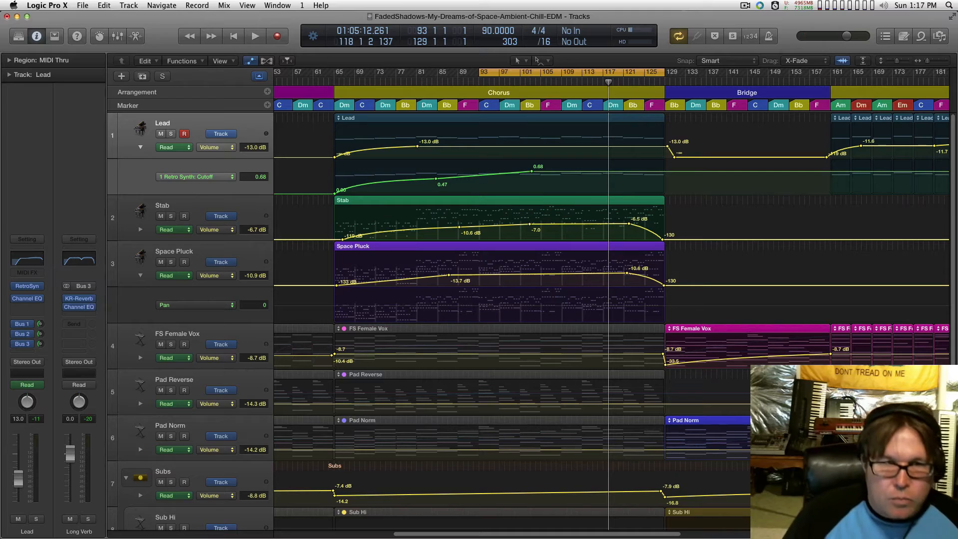
Hide the automation and unmute the Chorus regions of FS Female Vox, Pad Reverse, Pad Norm, Sub Hi and Sub Low
key(a)
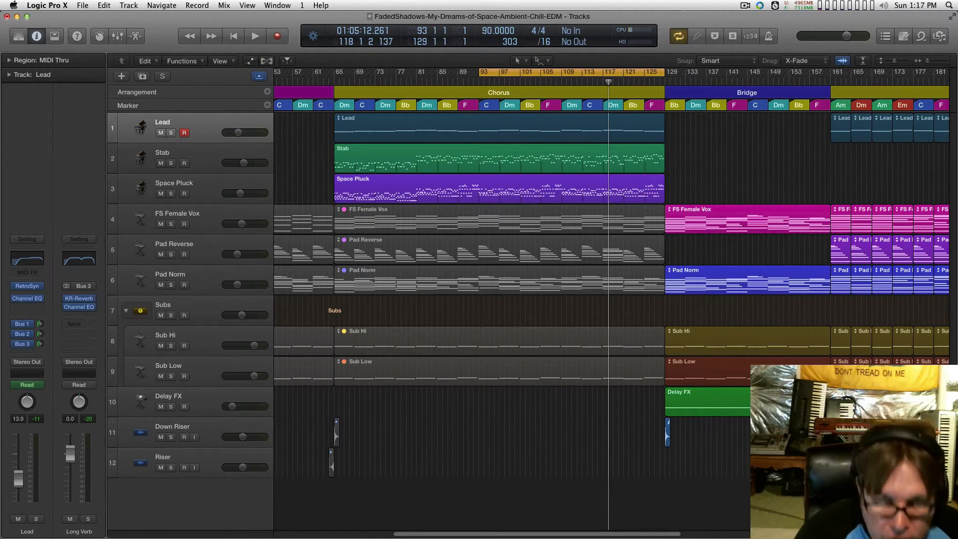
mouse_move(460, 416)
mouse_down()
mouse_move(501, 269)
mouse_move(501, 205)
mouse_up()
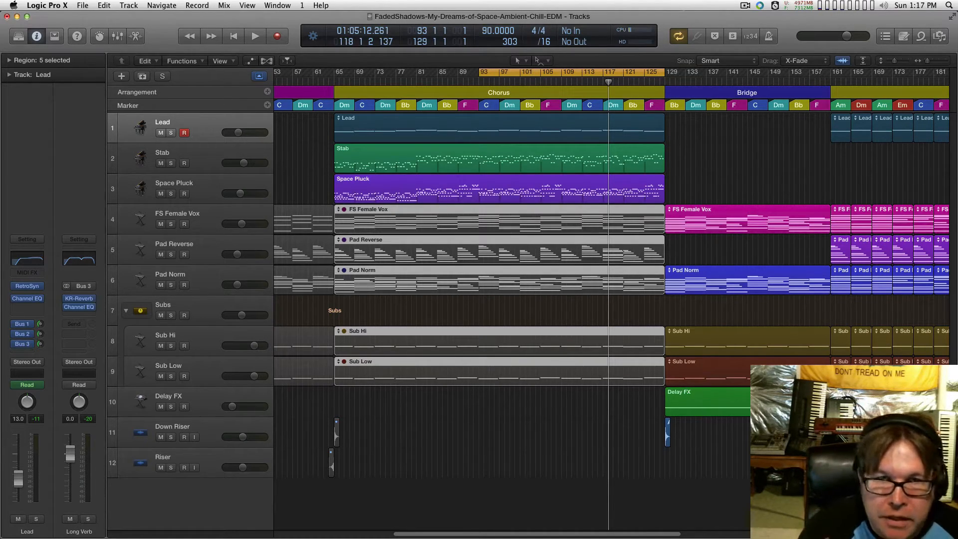
key(ctrl+m)
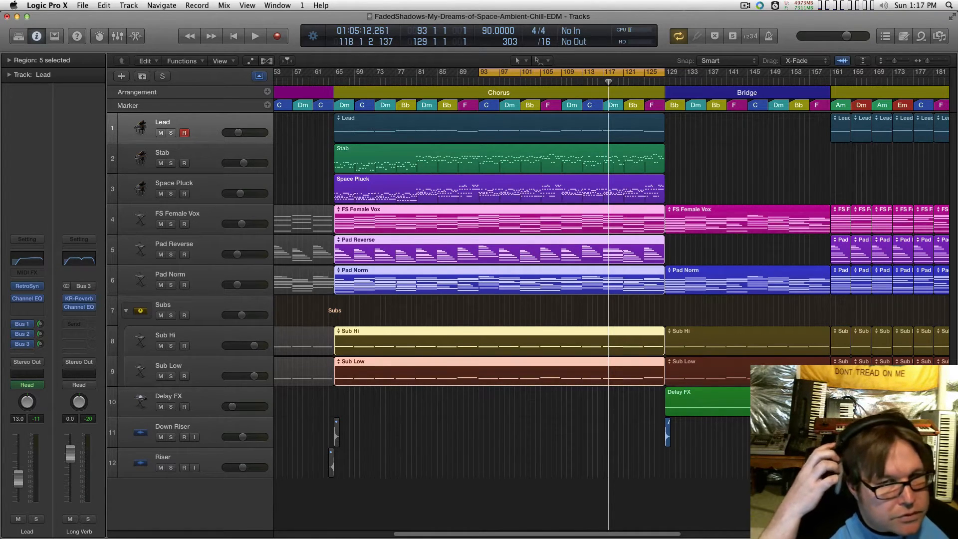
Play the Chorus with automation shown and lower Lead's volume line to -15.3 dB, adding a point near bar 105
key(space)
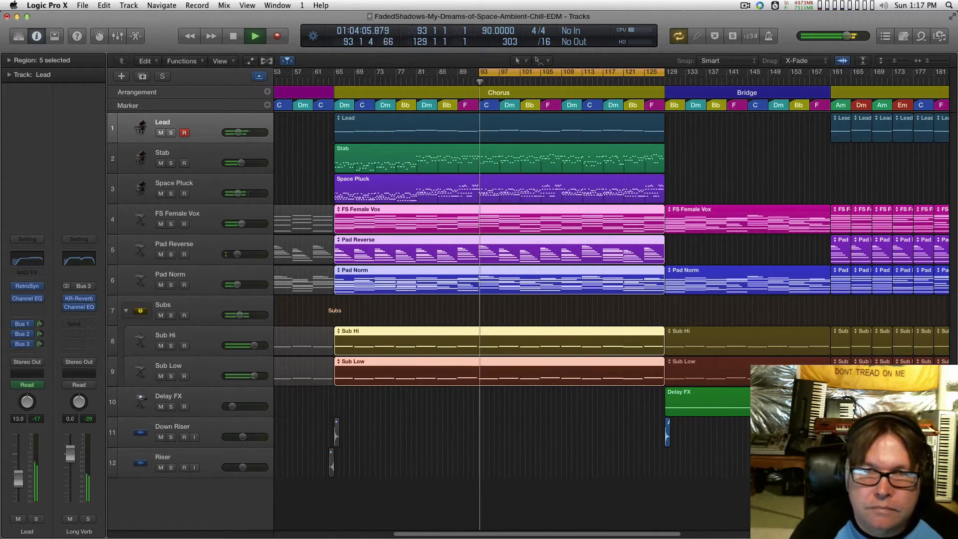
key(super+Right)
key(super+Right)
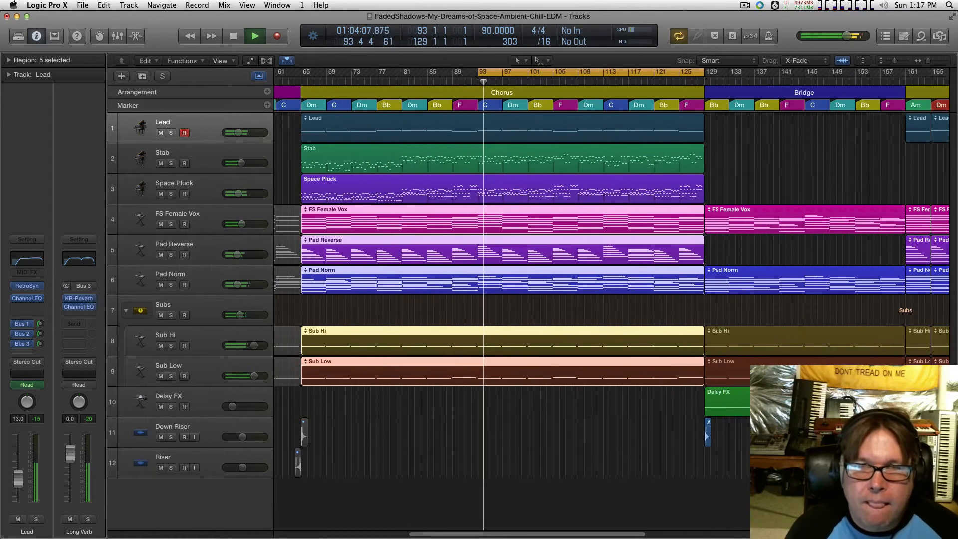
key(a)
key(super+Down)
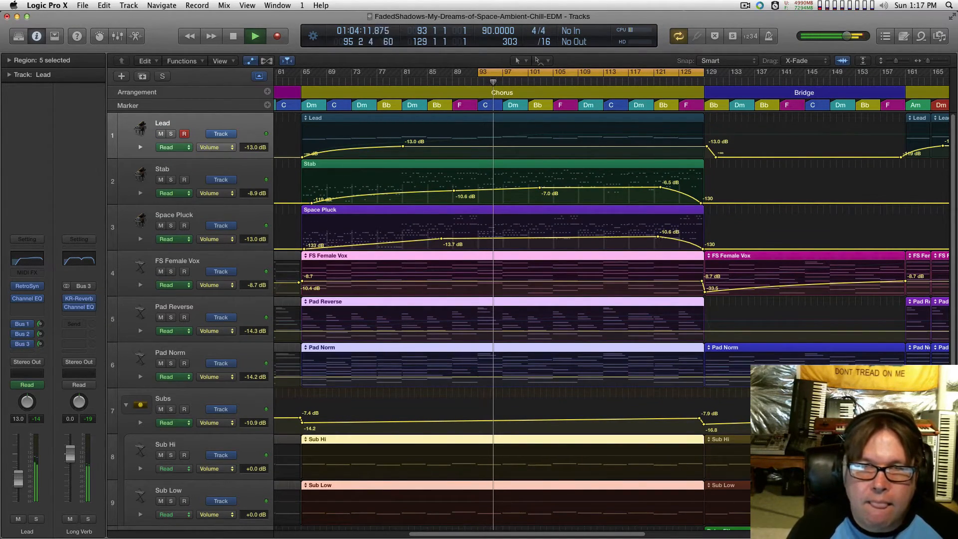
click(502, 119)
click(141, 147)
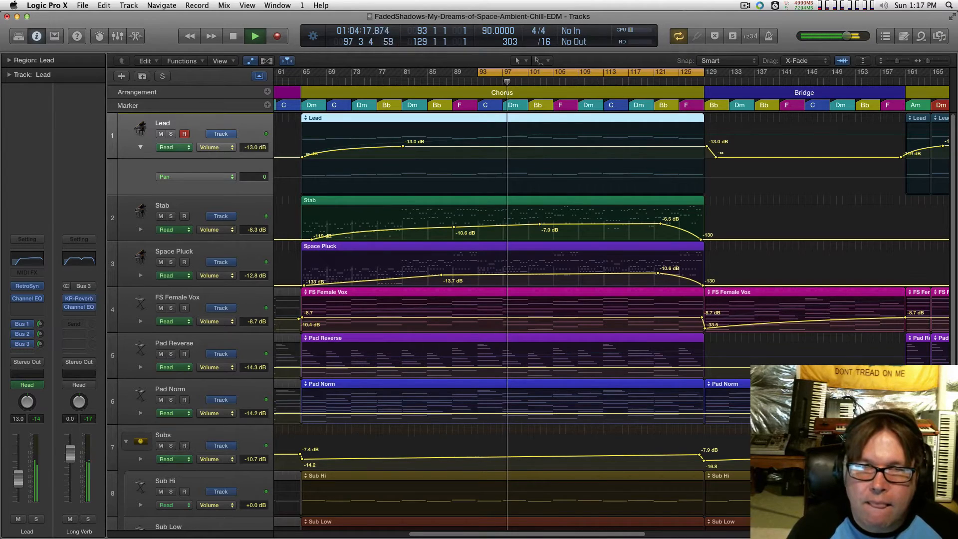
click(302, 177)
drag(557, 146, 558, 147)
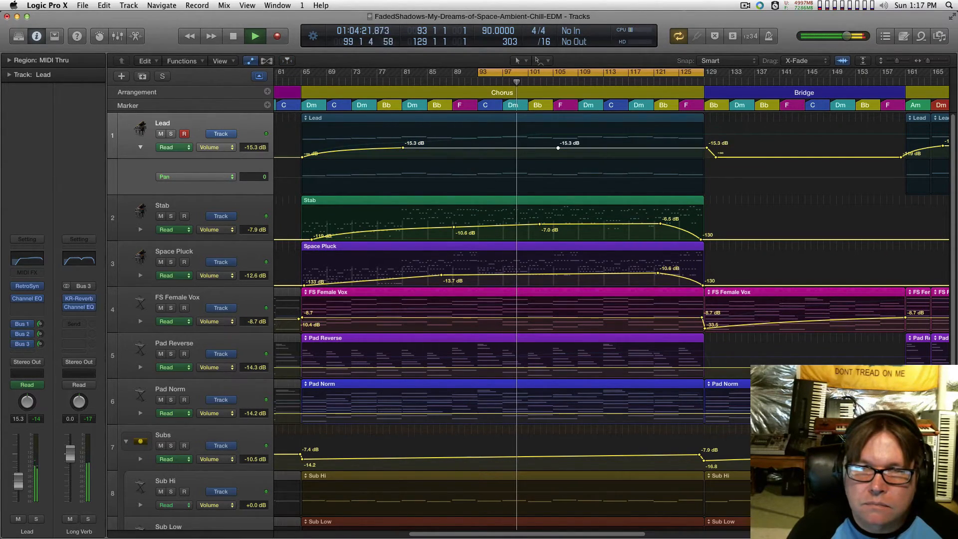
Add a Lead volume point at about bar 93, lower the segment before it to -22.2 dB and move the following point to about bar 108
click(478, 147)
drag(461, 147, 461, 152)
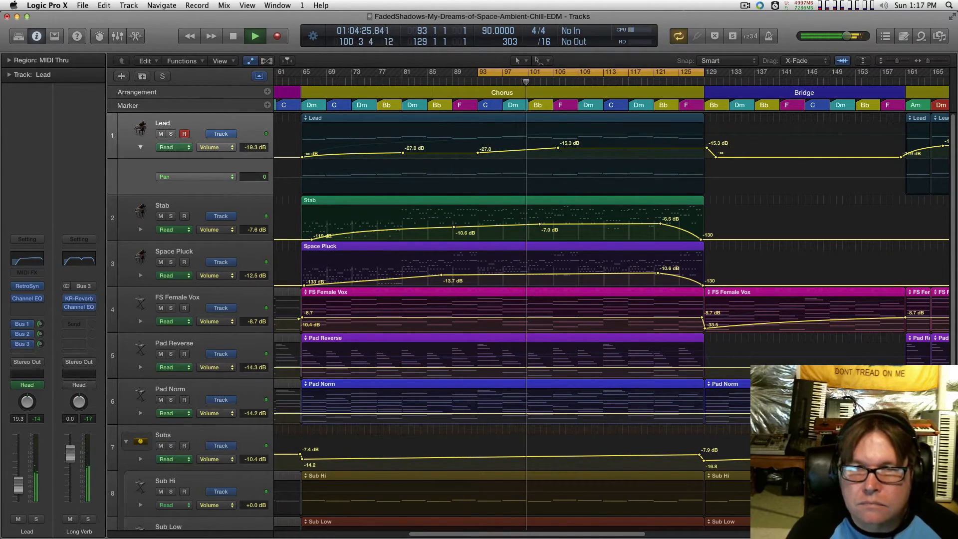
drag(557, 148, 574, 148)
drag(458, 152, 457, 149)
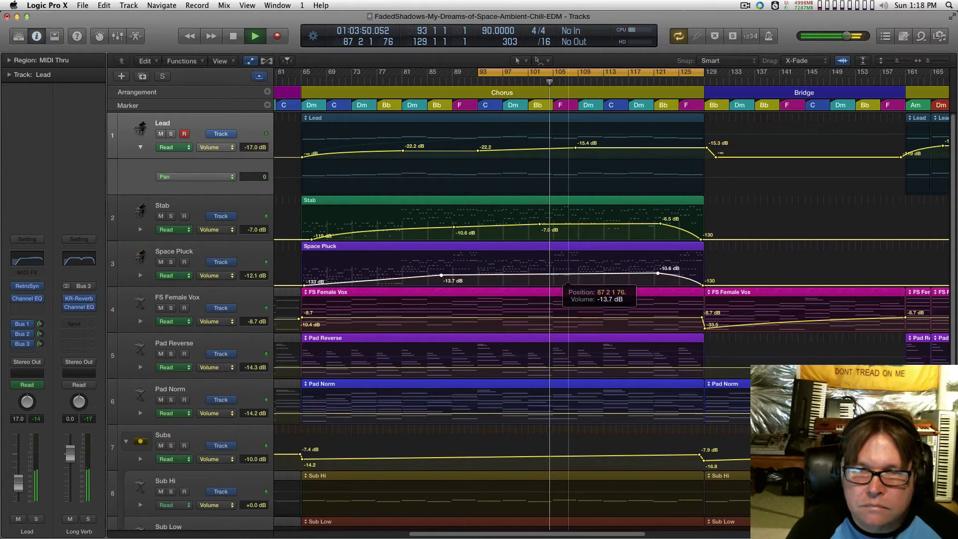
Rebalance the Chorus volume automation: Stab points to -10.7, -6.1 and -5.6 dB, Space Pluck points to -11.4 and -8.3 dB
drag(574, 225, 574, 223)
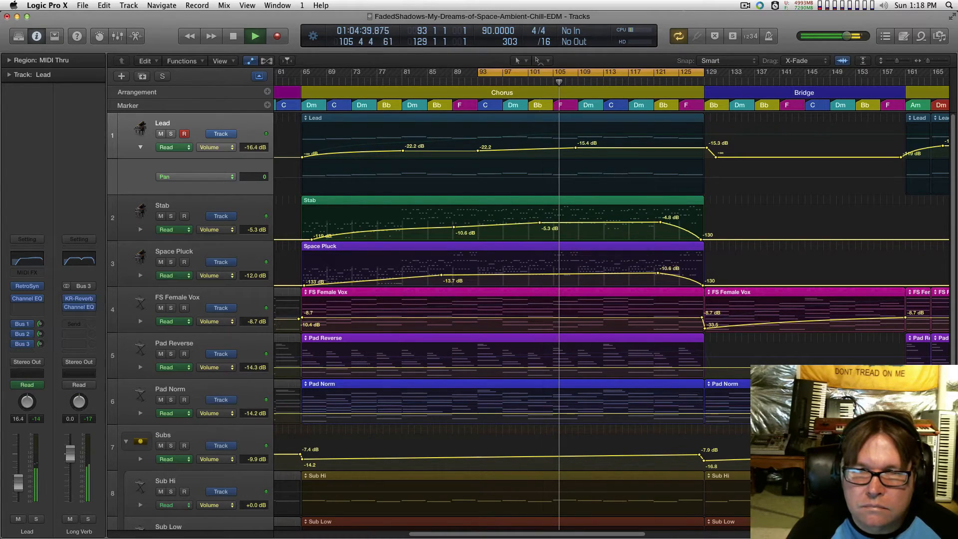
drag(453, 227, 415, 227)
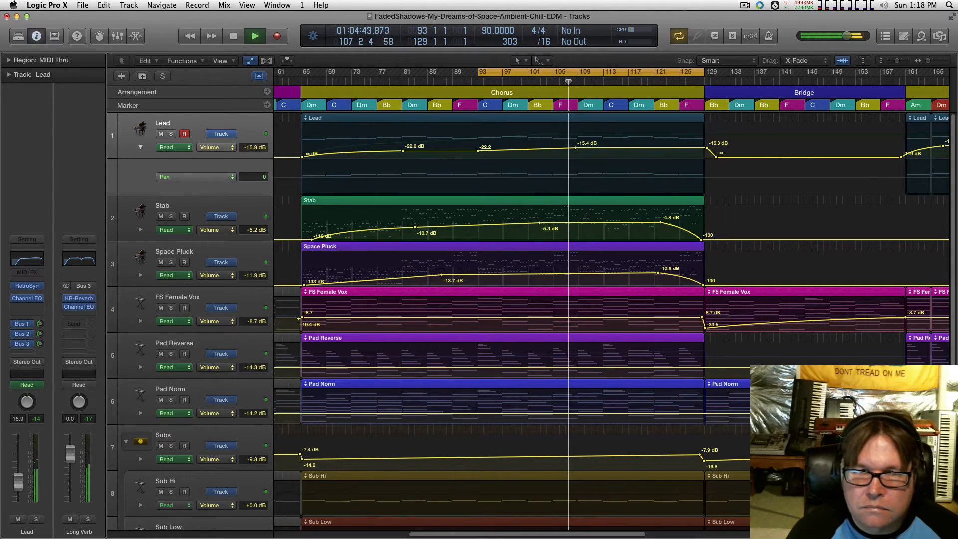
drag(605, 273, 605, 275)
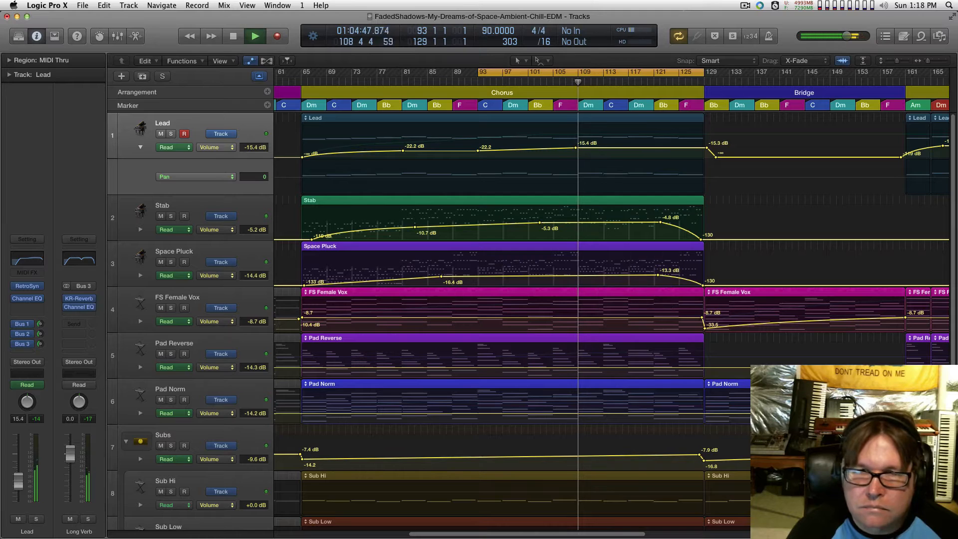
drag(605, 223, 606, 225)
drag(601, 276, 601, 274)
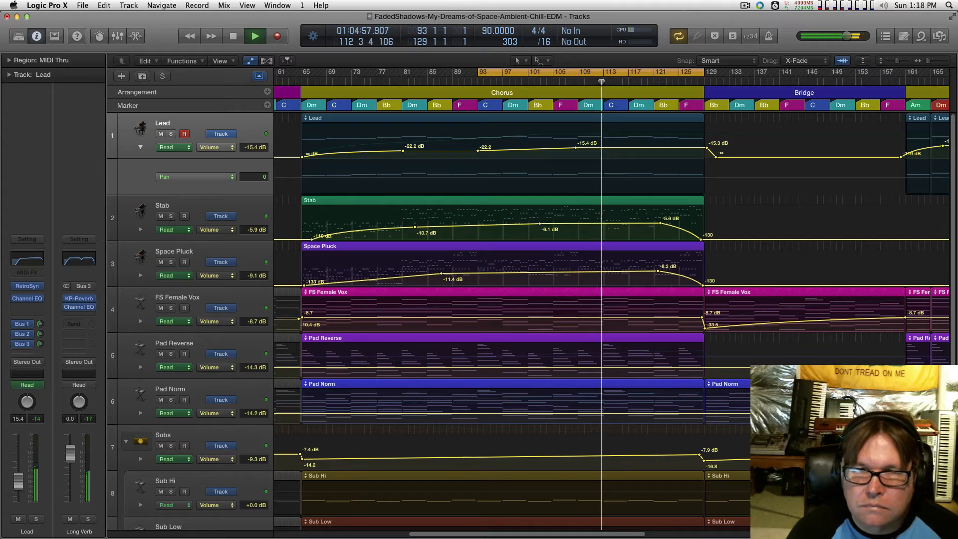
Unmute the Verse regions of FS Female Vox, Pad Reverse, Pad Norm, Sub Hi and Sub Low
scroll(611, 299, right, 2)
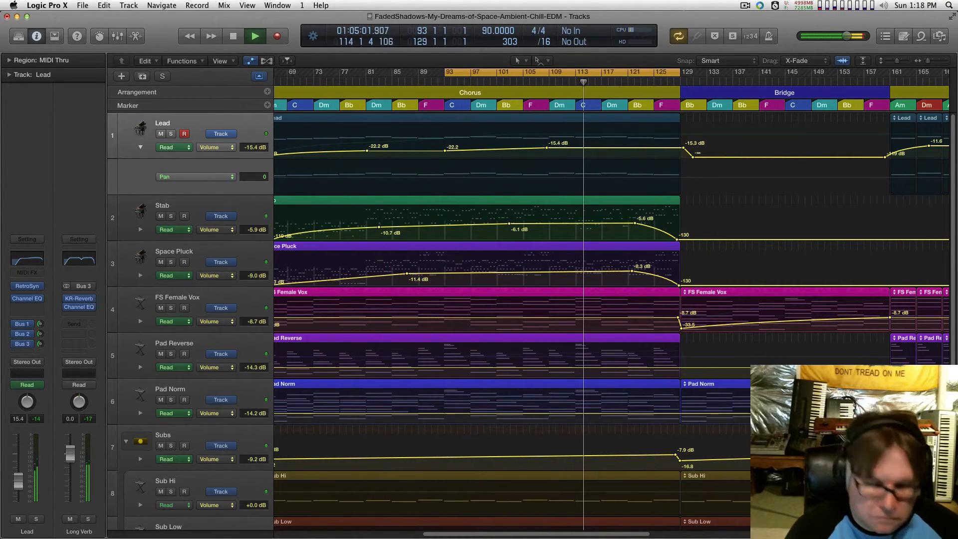
scroll(523, 320, down, 1)
scroll(523, 319, up, 1)
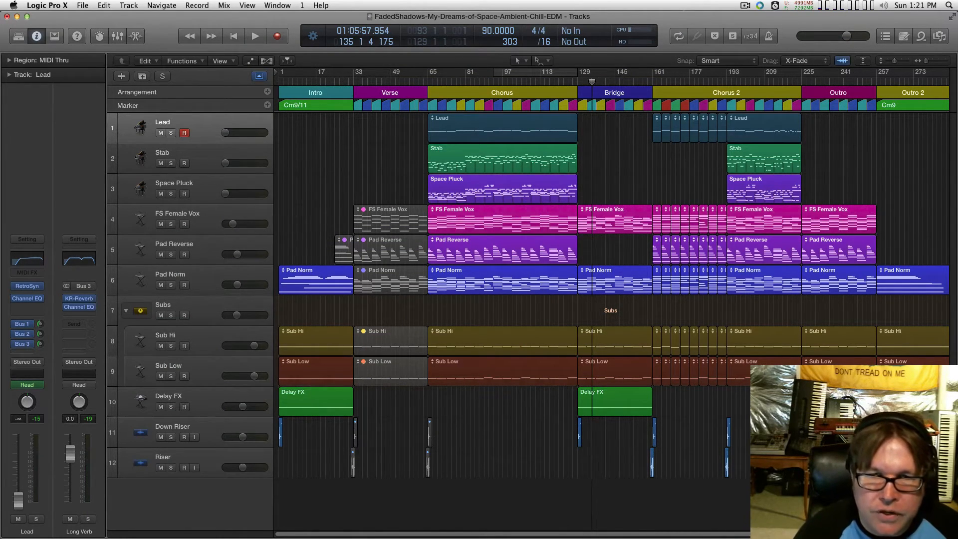
drag(385, 179, 393, 400)
key(ctrl+m)
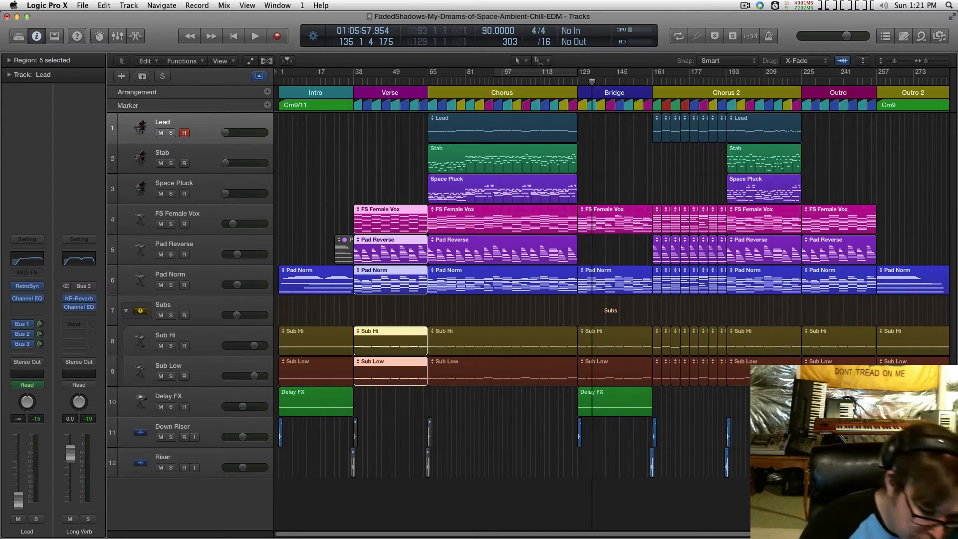
Unmute the Down Riser and Riser regions at the starts of the Verse and Chorus, then clear the selection
drag(332, 429, 522, 498)
key(ctrl+m)
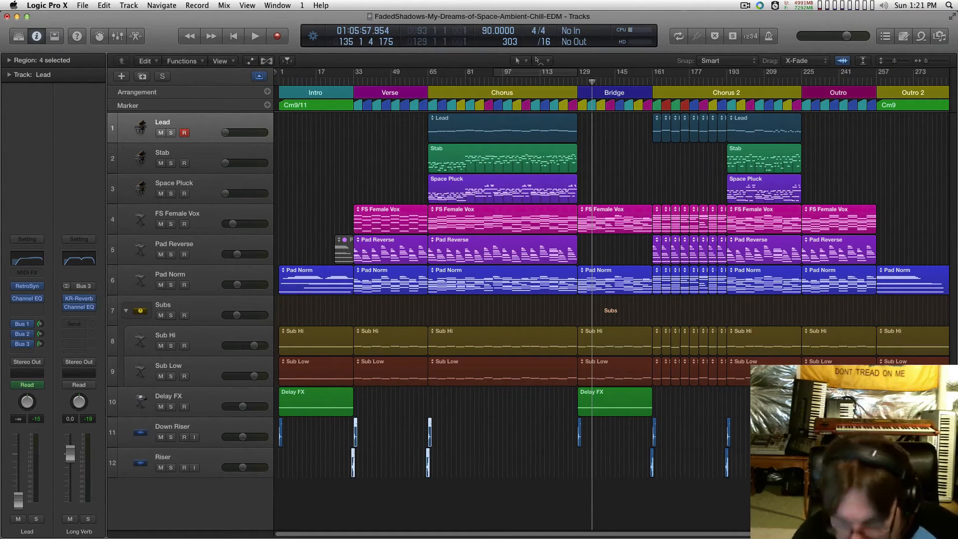
click(521, 498)
key(super+Right)
key(super+Right)
key(super+Right)
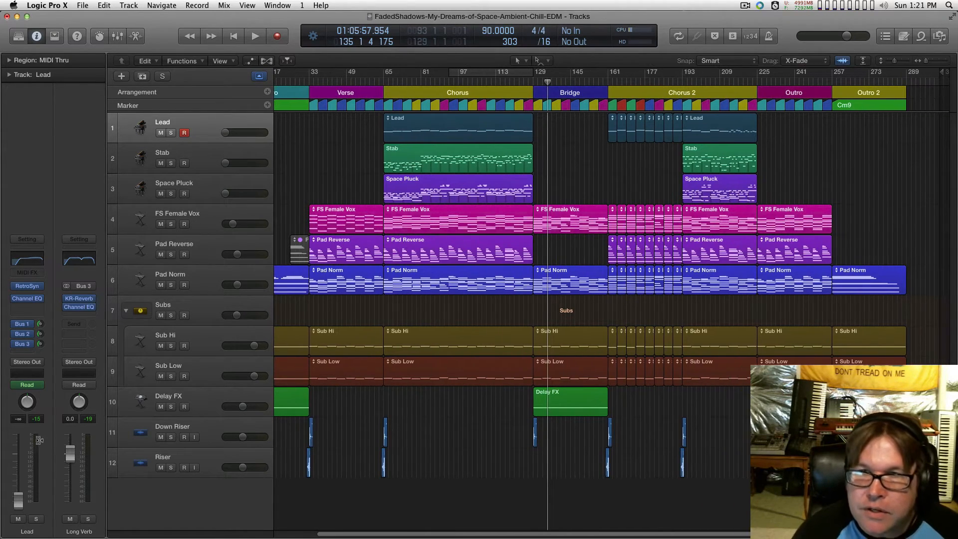
Look over the arrangement from the Chorus through the Bridge and Chorus 2 to the Outro
key(super+Right)
key(super+Right)
key(super+Right)
key(super+Right)
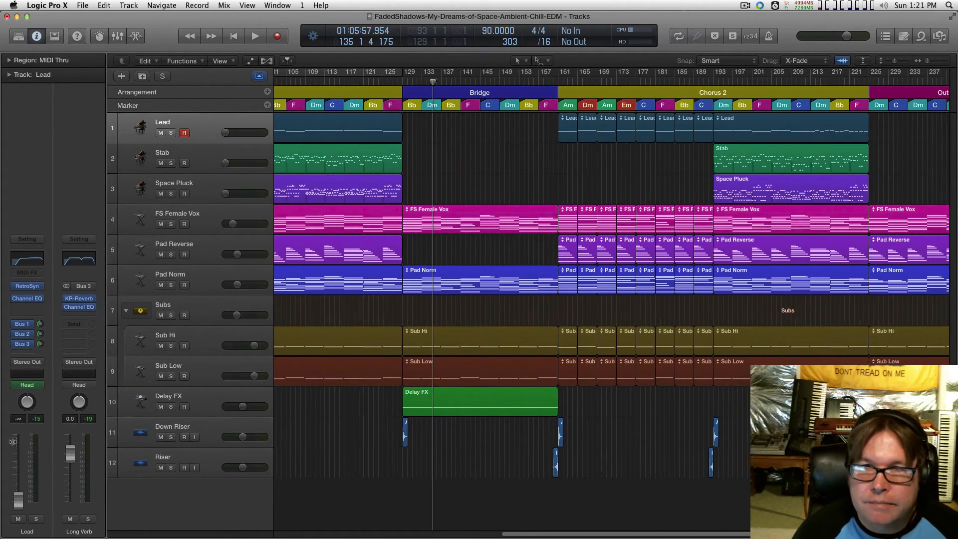
scroll(612, 299, left, 3)
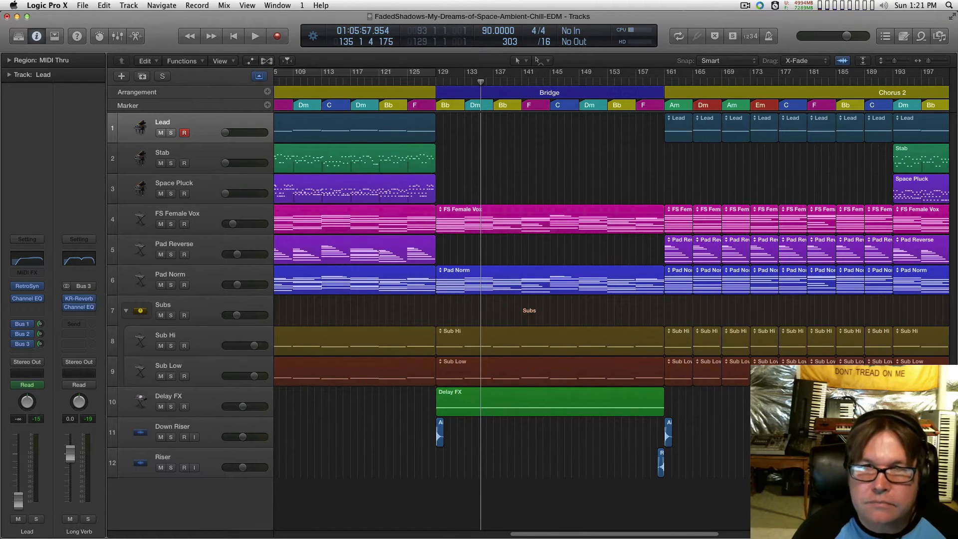
scroll(612, 299, left, 3)
scroll(611, 299, left, 2)
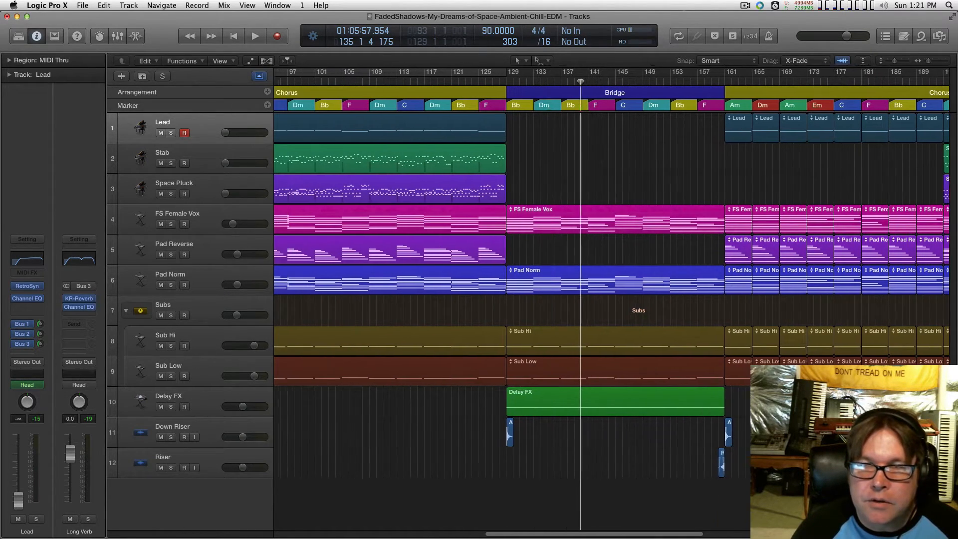
scroll(611, 300, right, 4)
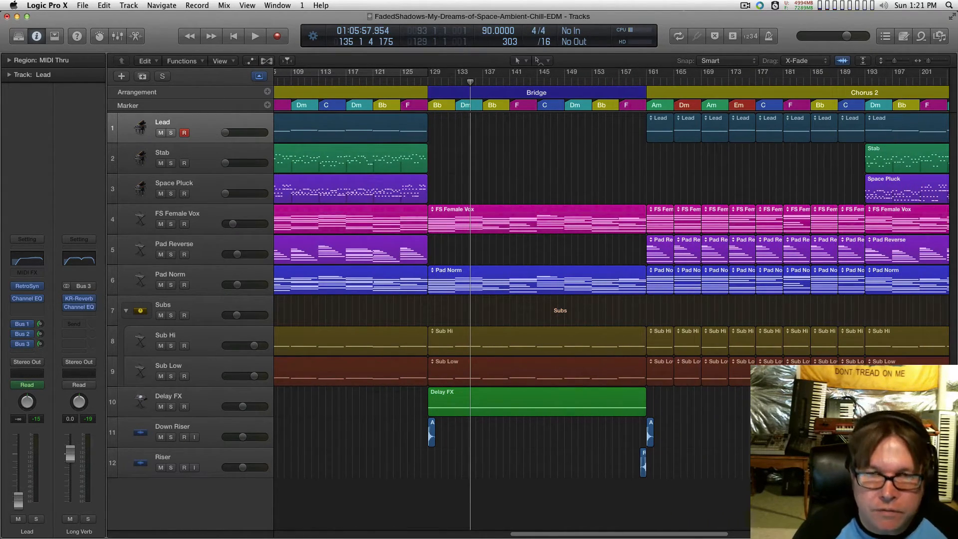
scroll(612, 299, down, 4)
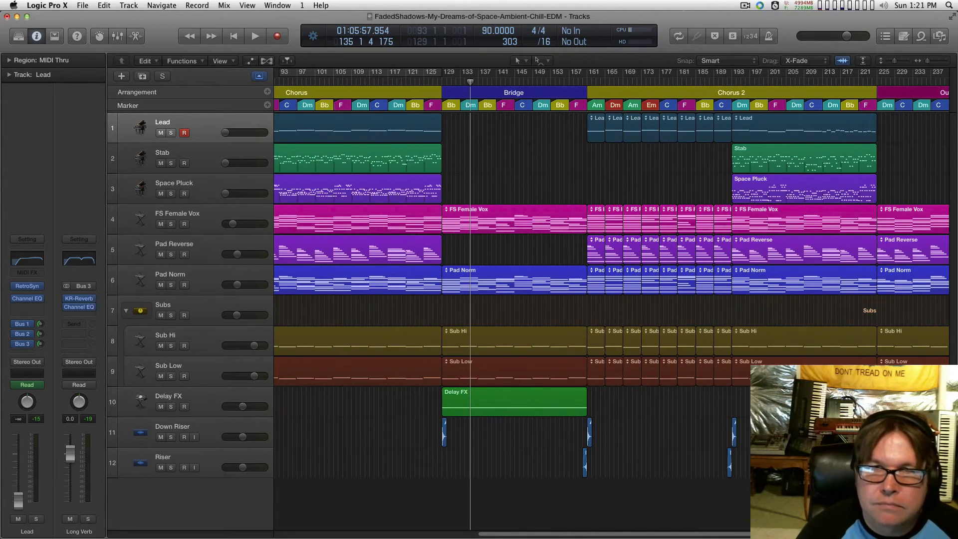
scroll(611, 299, right, 3)
scroll(611, 299, down, 6)
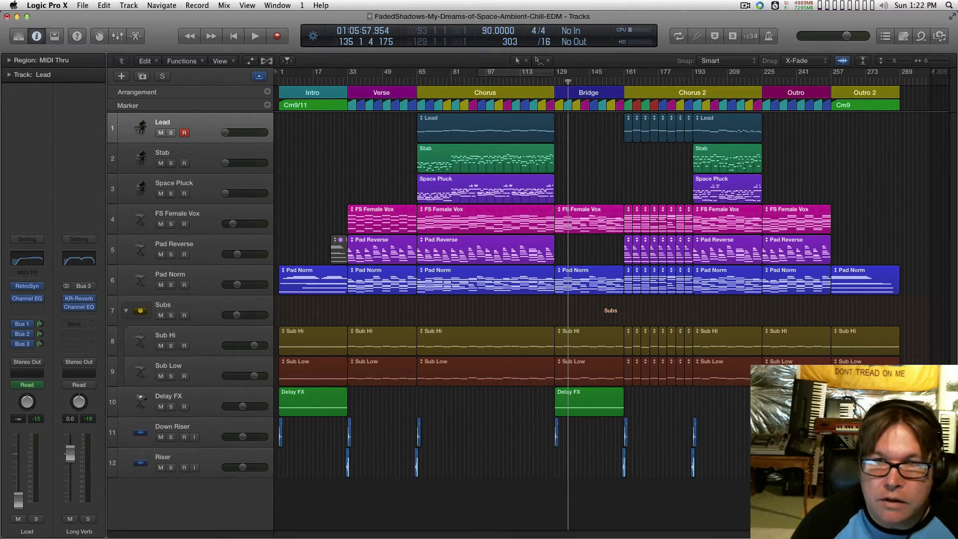
key(super+Right)
key(super+Right)
scroll(611, 319, right, 4)
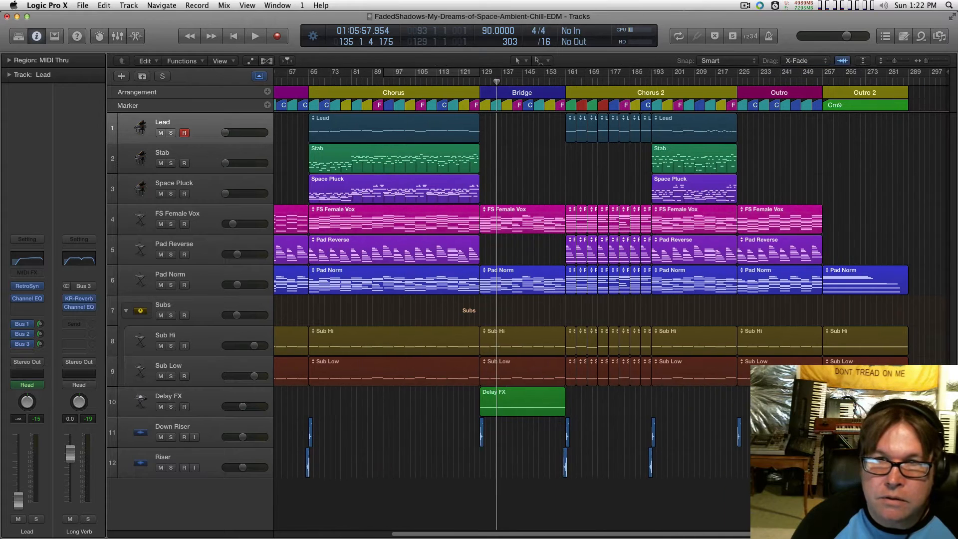
scroll(611, 319, down, 2)
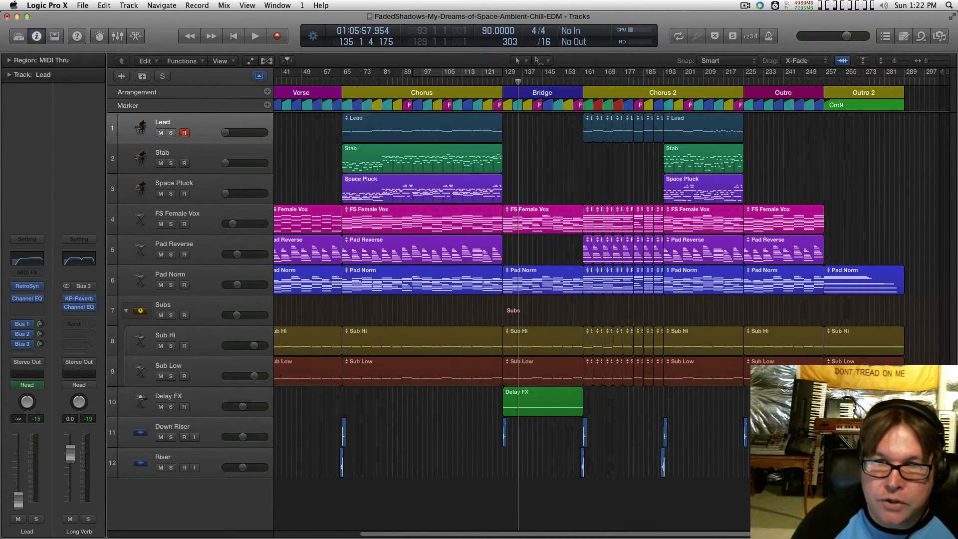
scroll(611, 319, left, 5)
key(super+Left)
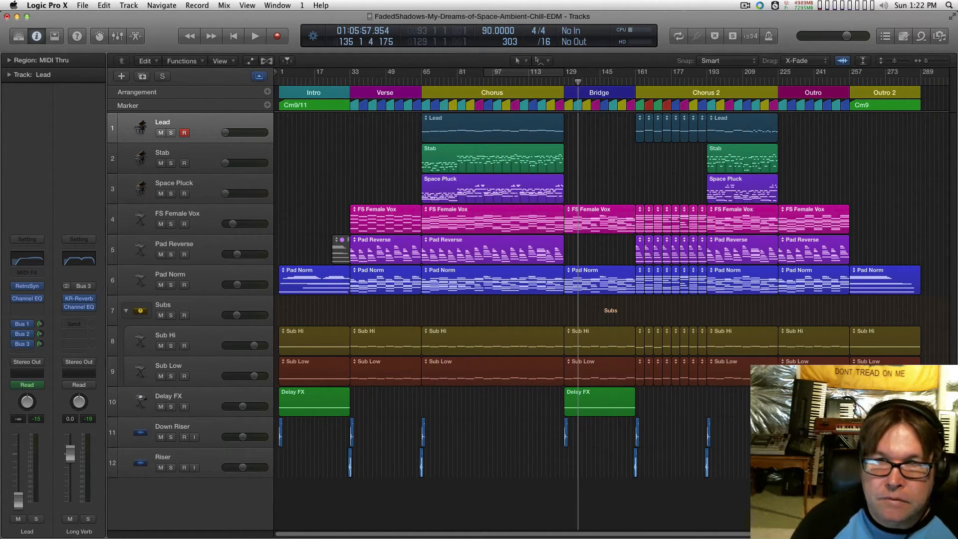
scroll(611, 319, up, 3)
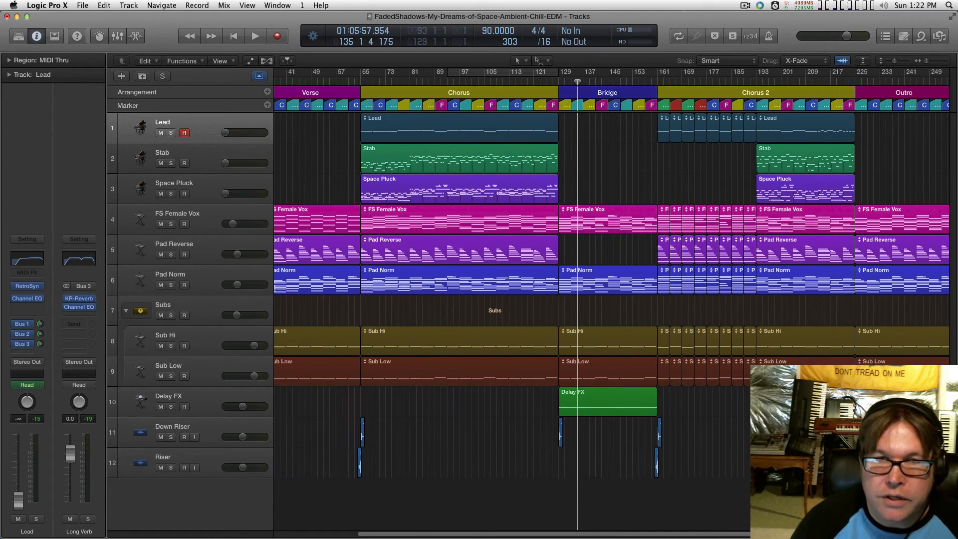
scroll(88, 263, right, 6)
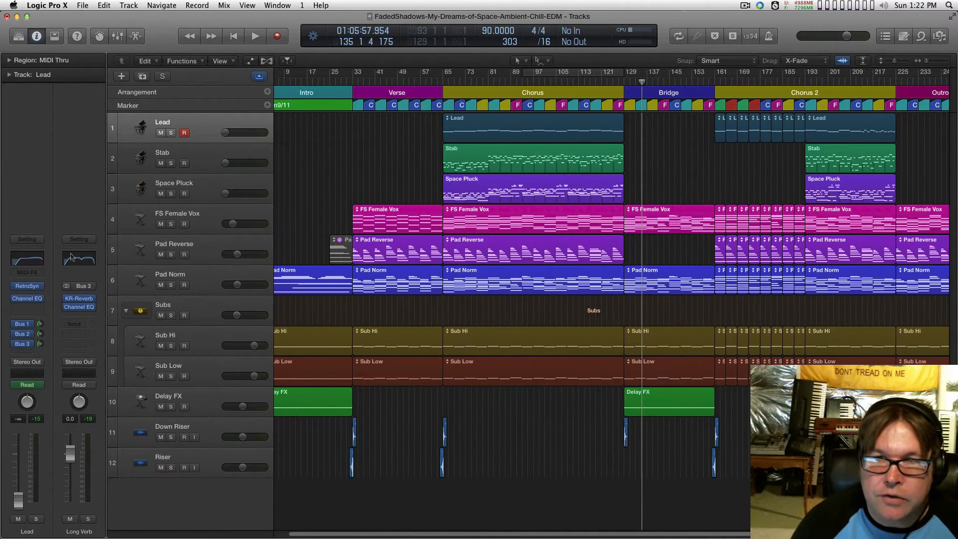
key(super+Right)
scroll(54, 255, right, 5)
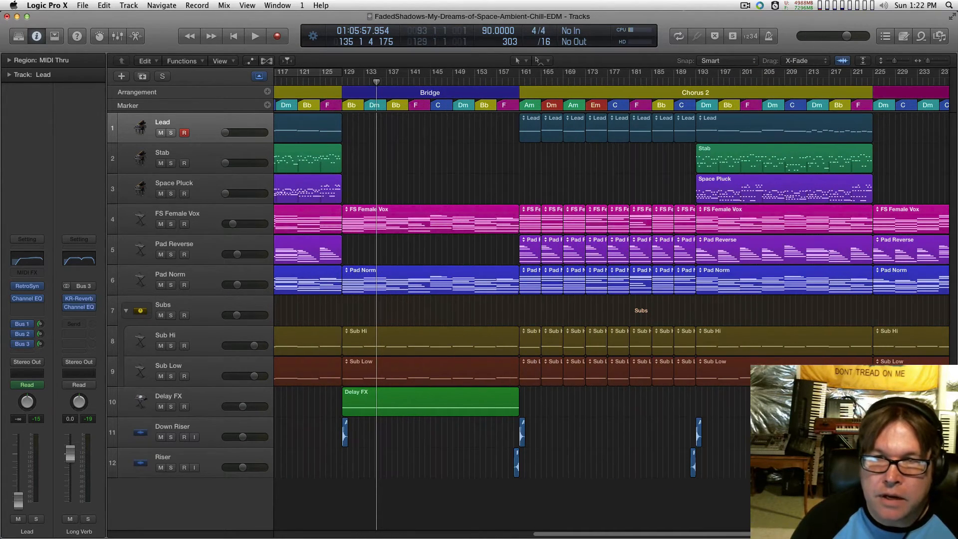
key(super+Left)
key(super+Right)
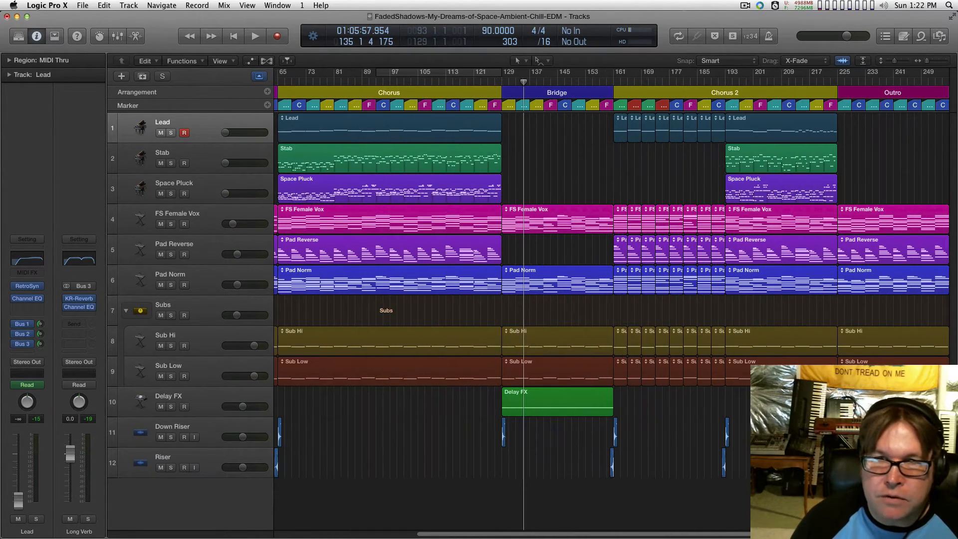
key(super+Left)
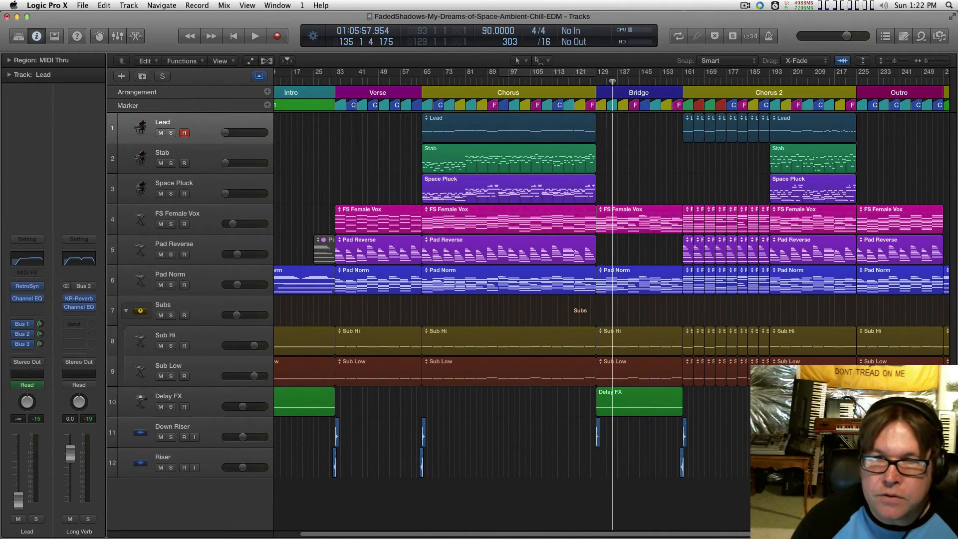
key(super+Right)
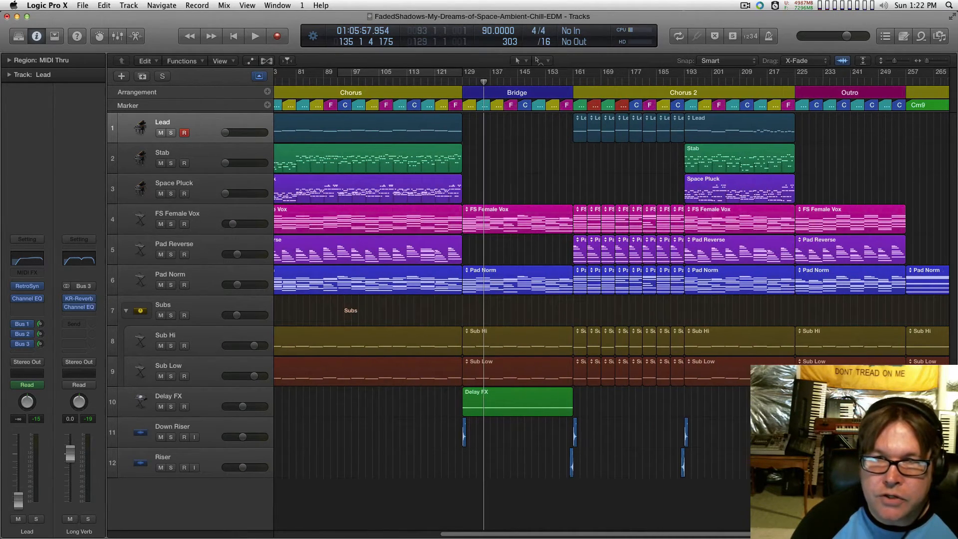
key(super+Left)
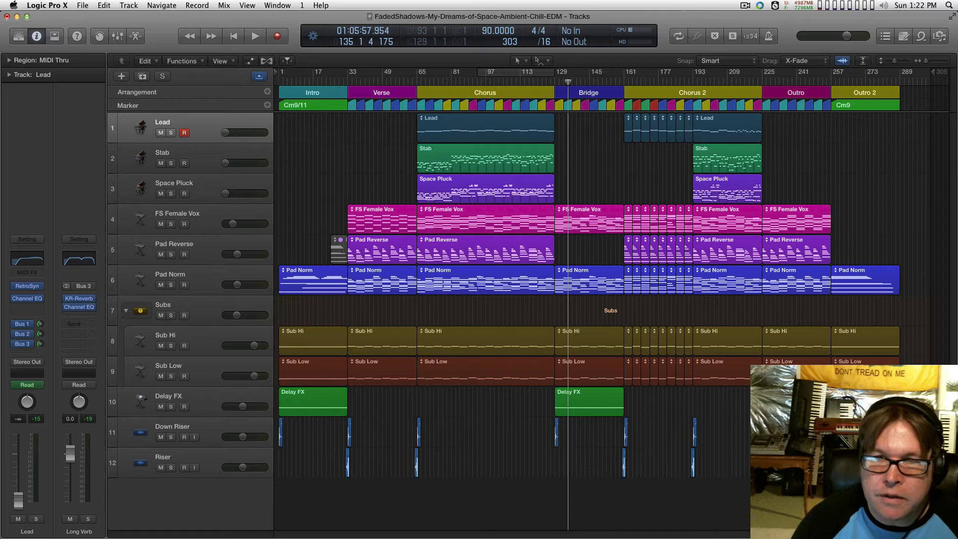
key(super+Right)
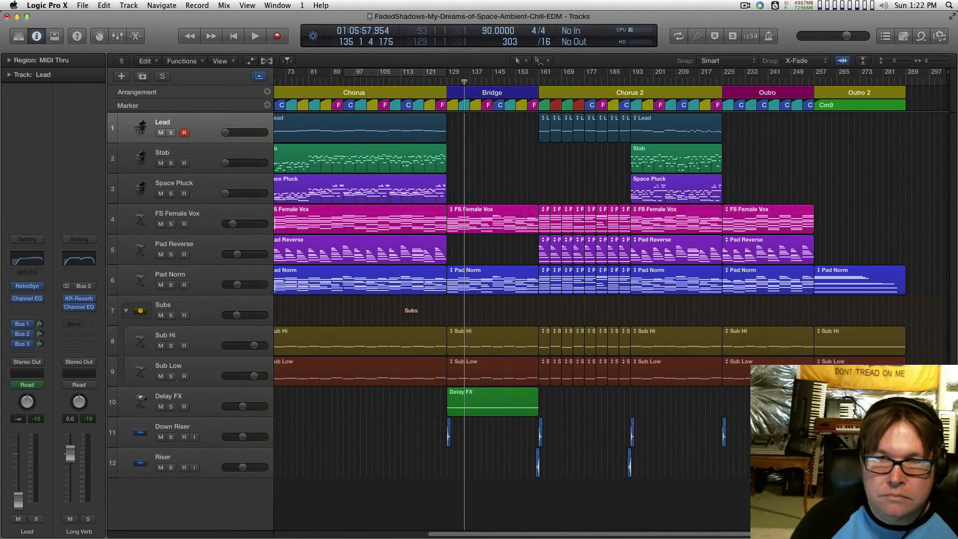
scroll(611, 299, right, 3)
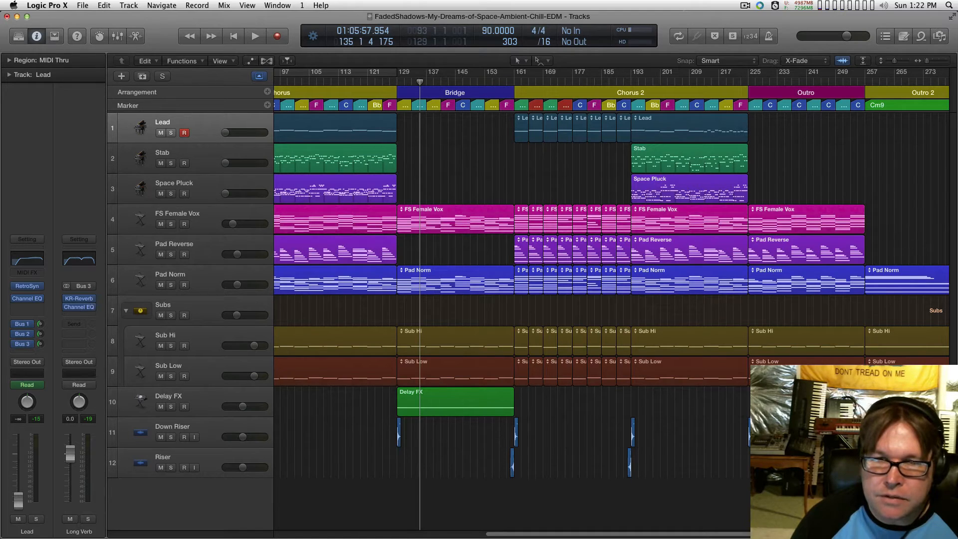
Glue the eight short Sub Hi regions in the first half of Chorus 2 into one region, and do the same for Sub Low
key(super+Right)
drag(549, 310, 677, 335)
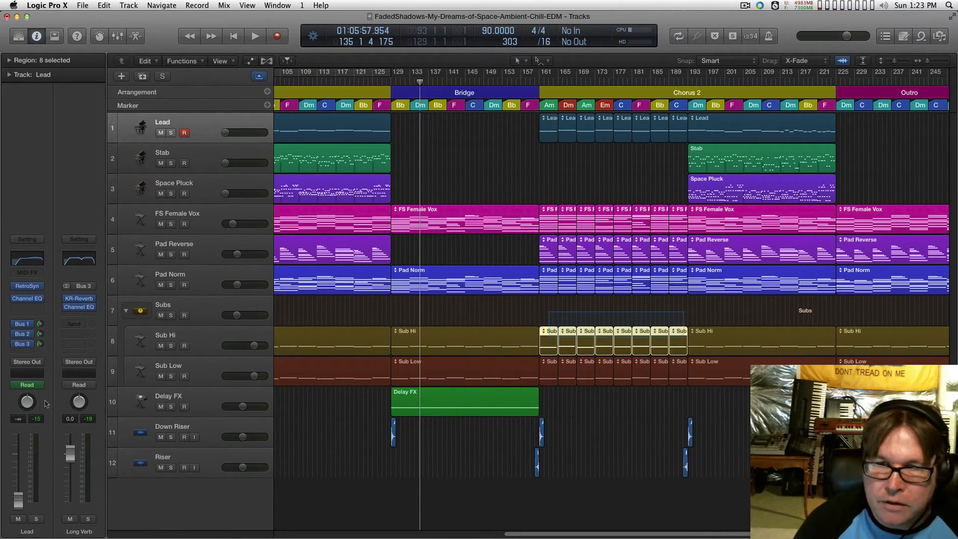
click(14, 378)
drag(545, 310, 676, 335)
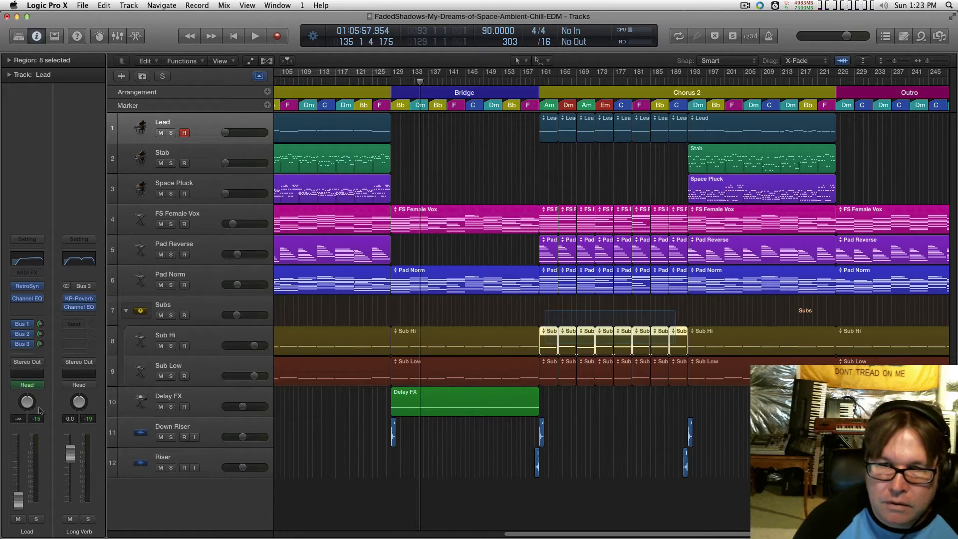
key(Escape)
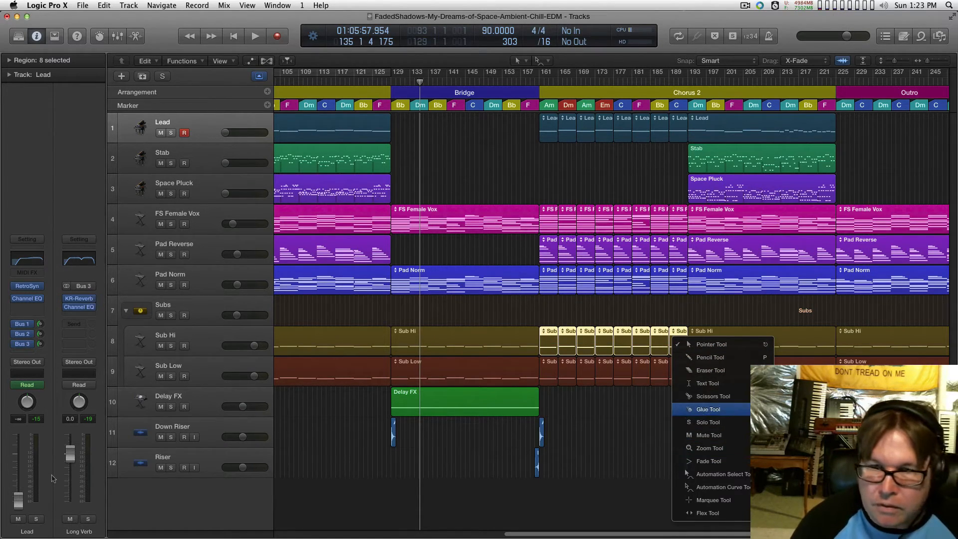
click(708, 409)
click(677, 344)
drag(549, 392, 683, 373)
click(683, 373)
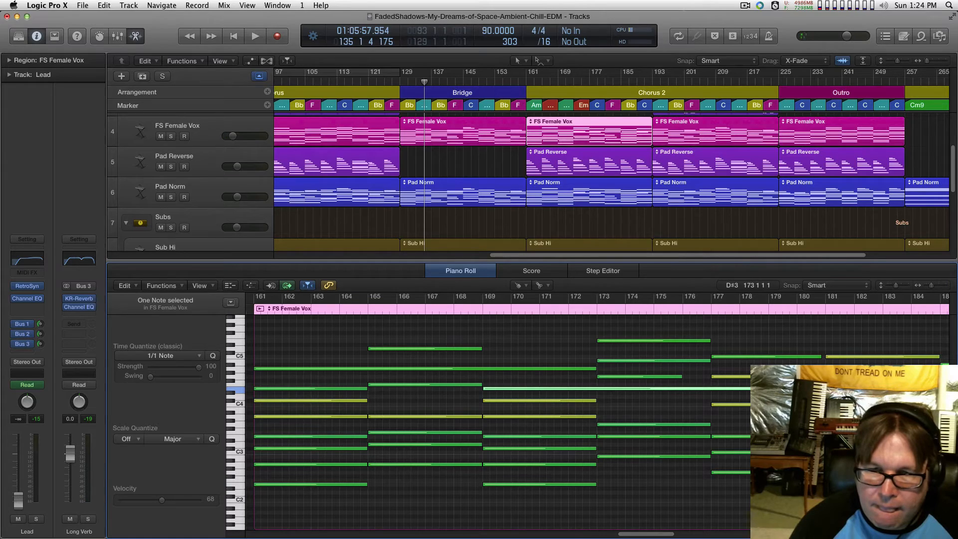
Glue split FS Female Vox notes in Chorus 2 into sustained ones: E3 over bars 169 to 181, A2 and A3 over bars 161 to 173
drag(591, 441, 717, 434)
click(716, 436)
drag(346, 457, 530, 464)
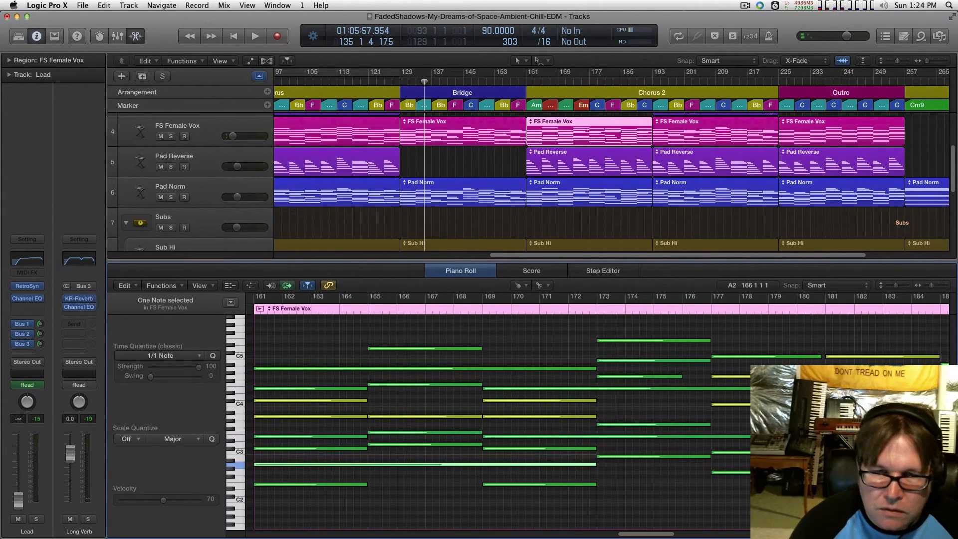
drag(341, 423, 511, 417)
click(510, 417)
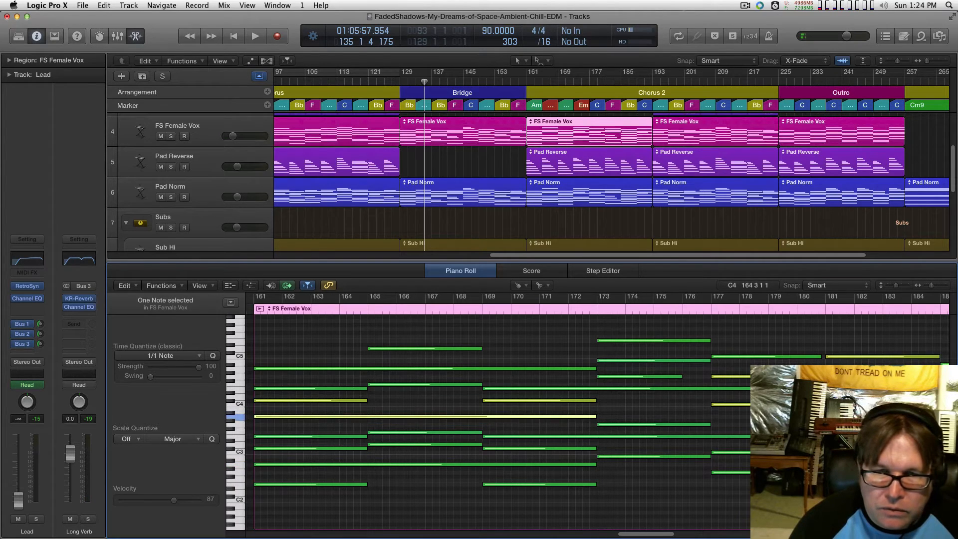
Glue the adjoining FS Female Vox notes C3 from bar 177 and F2 and F4 from bar 181 into sustained notes
scroll(727, 442, right, 5)
drag(662, 445, 720, 454)
click(720, 454)
scroll(720, 453, right, 7)
drag(620, 475, 664, 483)
click(663, 480)
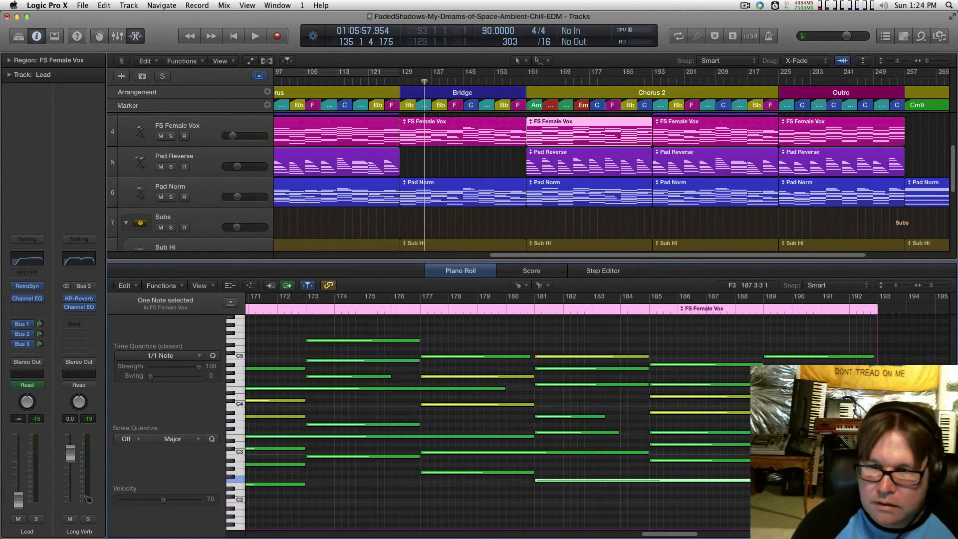
scroll(499, 399, left, 5)
drag(749, 390, 794, 382)
click(795, 383)
scroll(499, 399, left, 15)
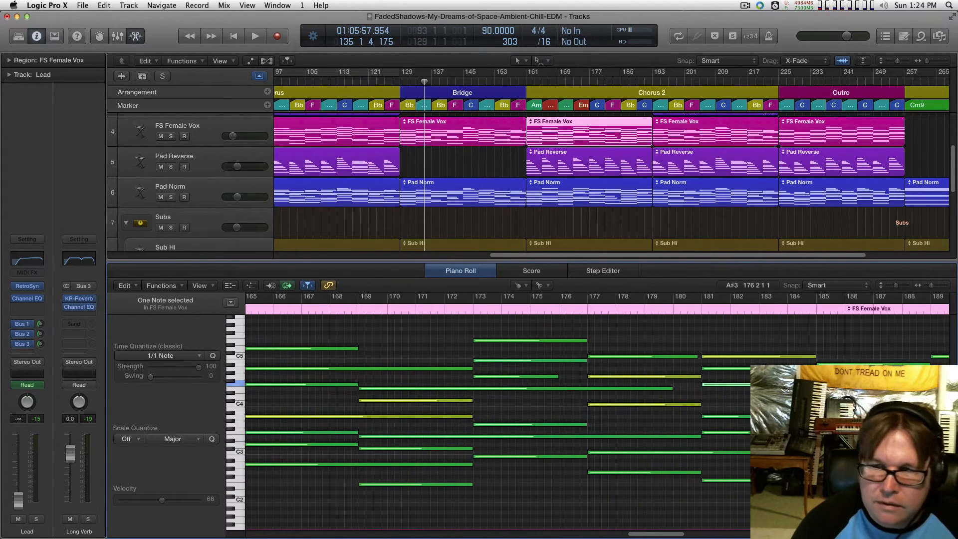
scroll(584, 423, right, 18)
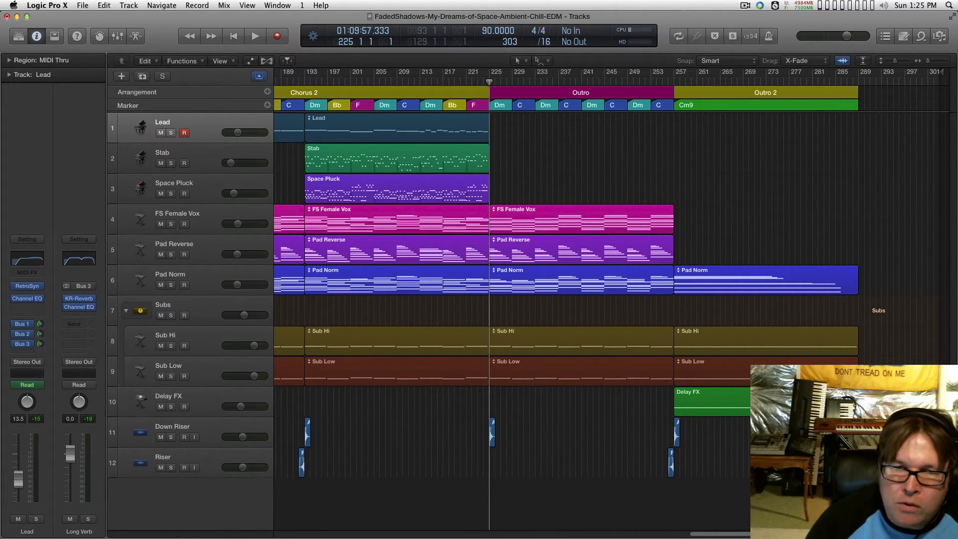
Show track automation and expand the automation lanes of FS Female Vox, Pad Reverse and Pad Norm around the Outro
key(a)
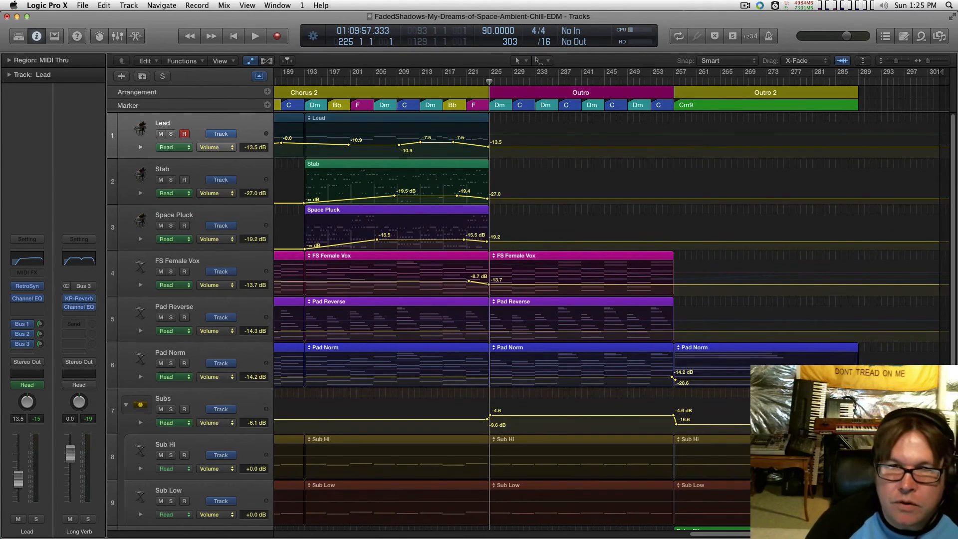
click(140, 285)
scroll(489, 309, down, 5)
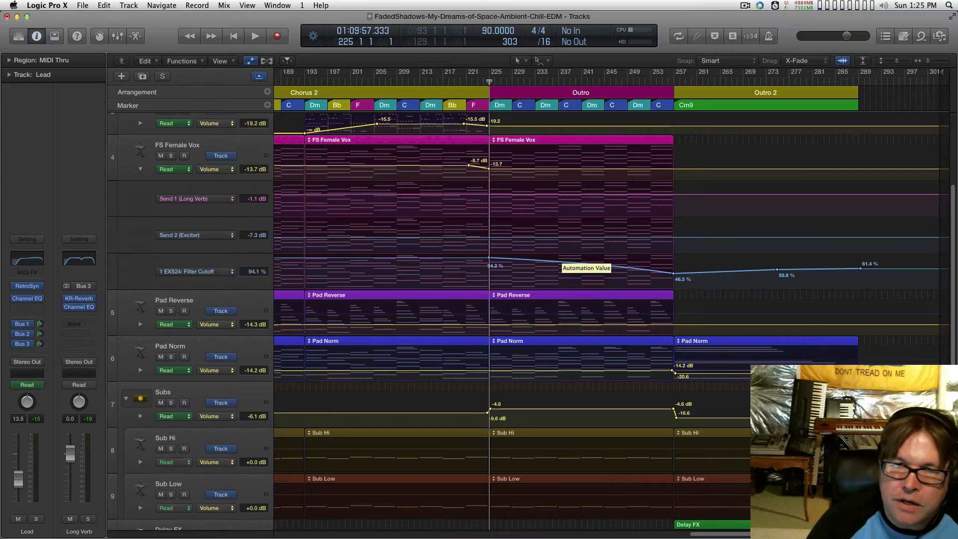
scroll(528, 319, down, 1)
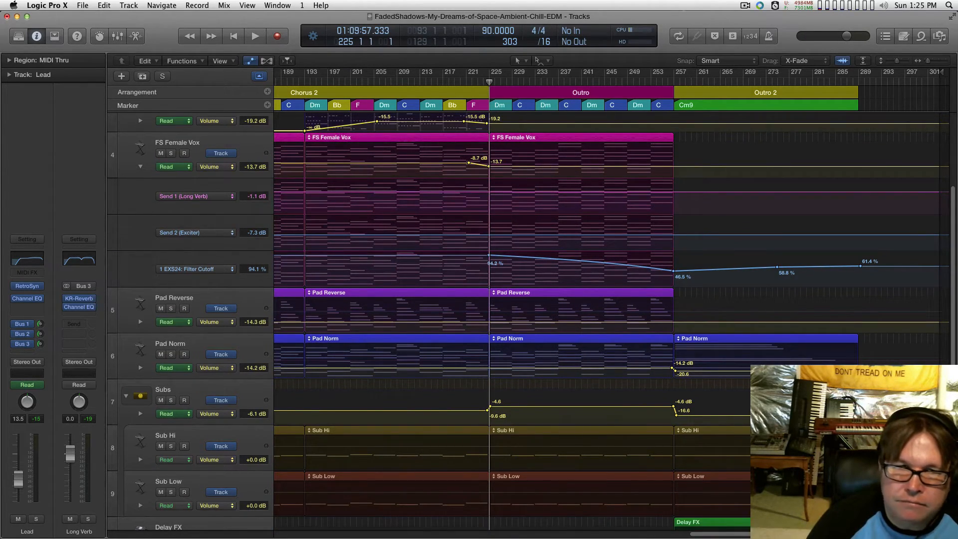
click(140, 321)
scroll(140, 324, down, 5)
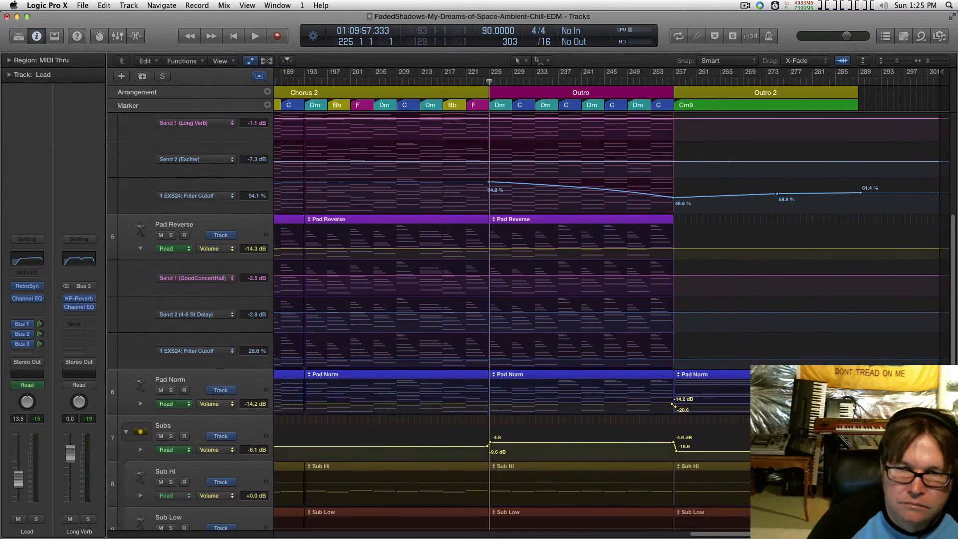
click(140, 356)
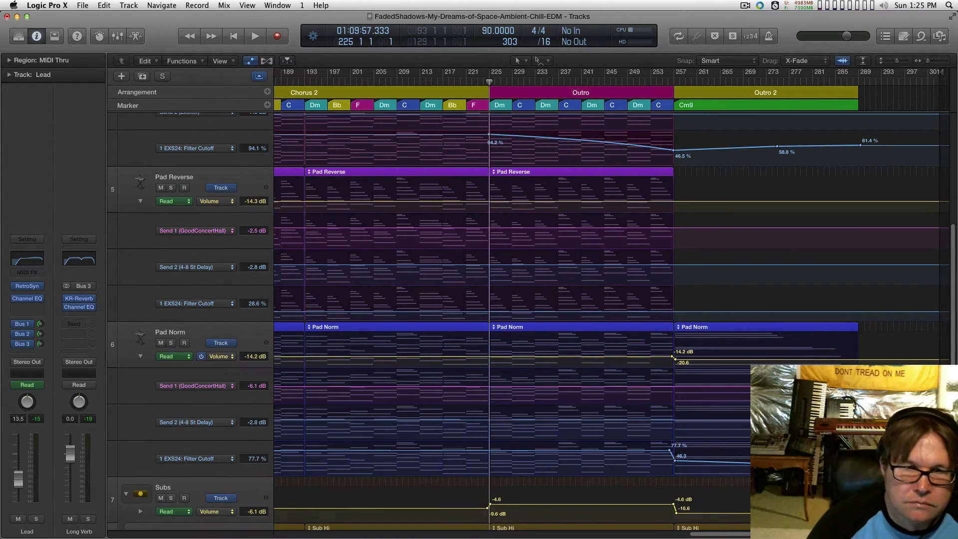
scroll(207, 355, down, 1)
Automate Pad Reverse's Send 2 (4-8 St Delay) to fall across the Outro from -2.8 dB to -23.9 dB at about bar 257
click(493, 244)
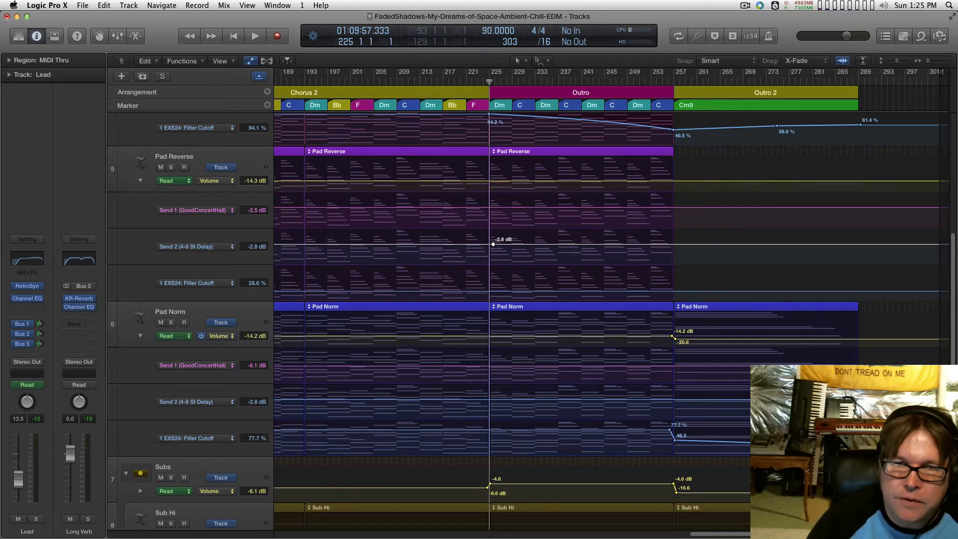
click(666, 244)
drag(666, 243, 674, 258)
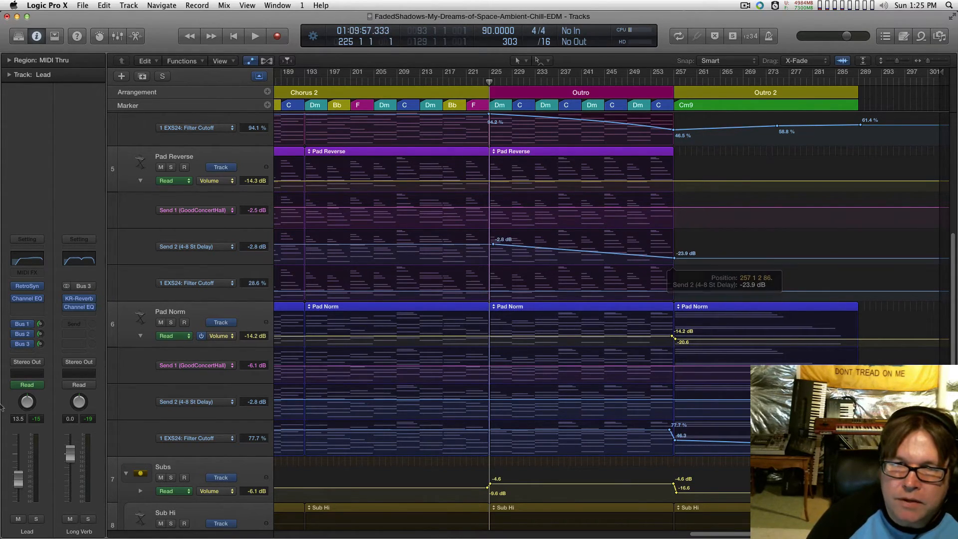
Automate Pad Norm's EXS24 Filter Cutoff to fall across the Outro from 77.7 % at bar 225 to 46.3 % at bar 257
click(494, 430)
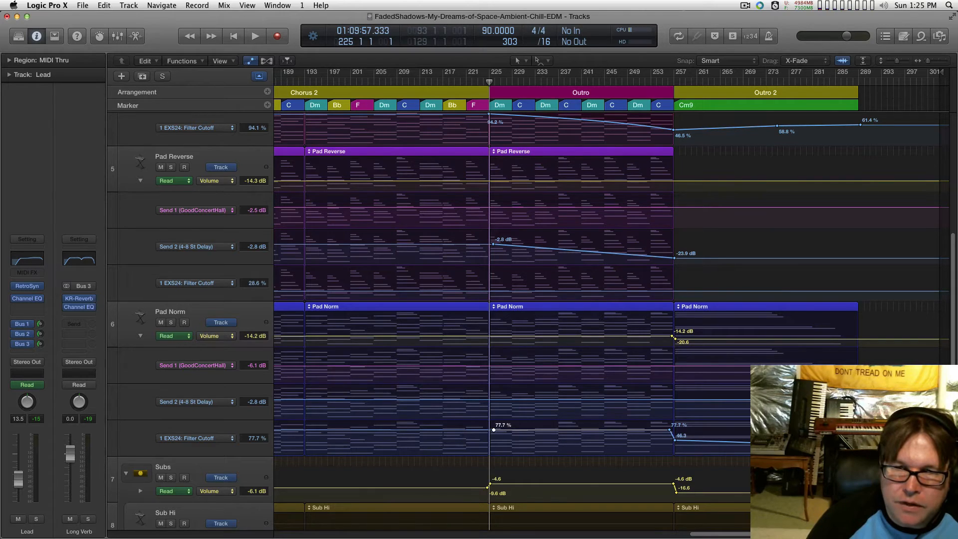
click(669, 429)
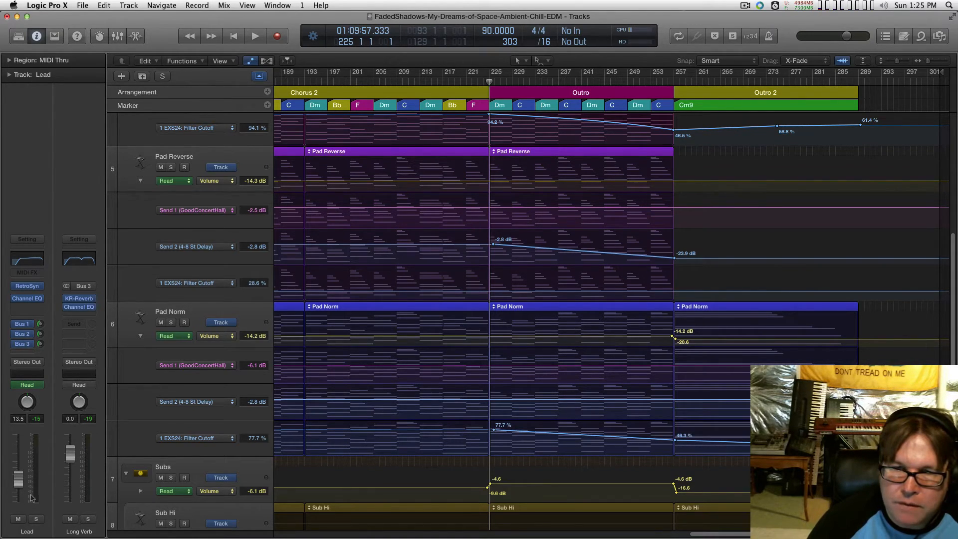
Review the Outro automation lanes, fit the whole song from Intro to Outro 2 in view and hide the track automation
scroll(498, 319, down, 5)
scroll(499, 319, up, 7)
scroll(499, 319, up, 4)
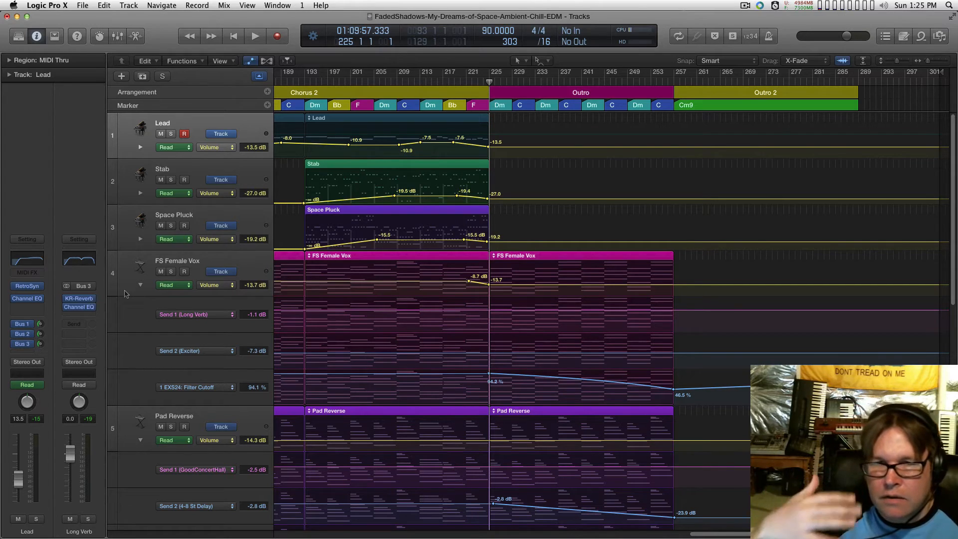
scroll(125, 294, down, 5)
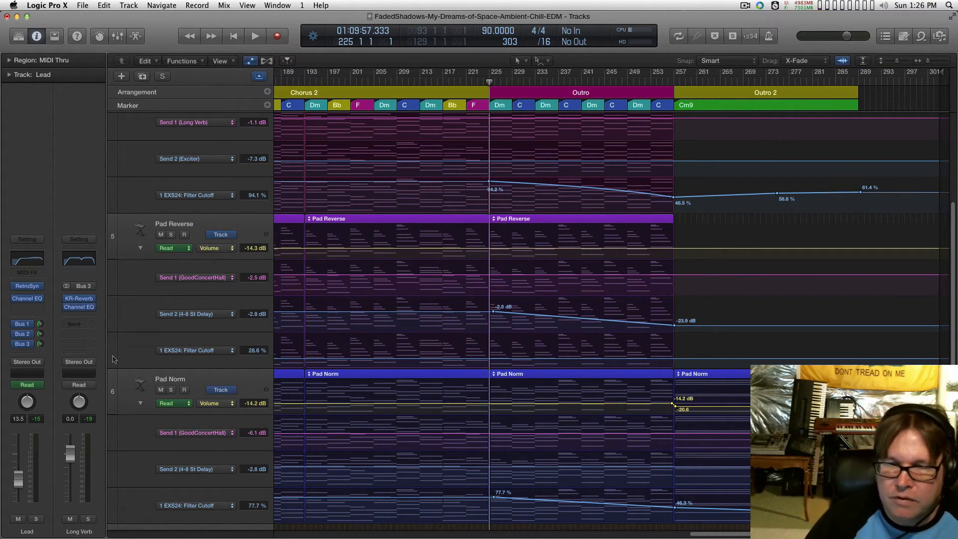
scroll(114, 359, down, 5)
key(super+Left)
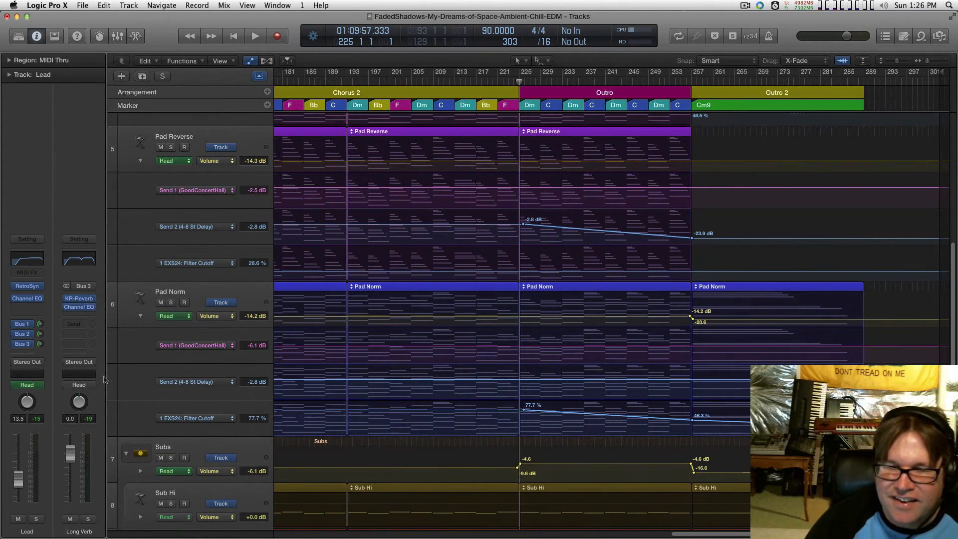
key(super+Left)
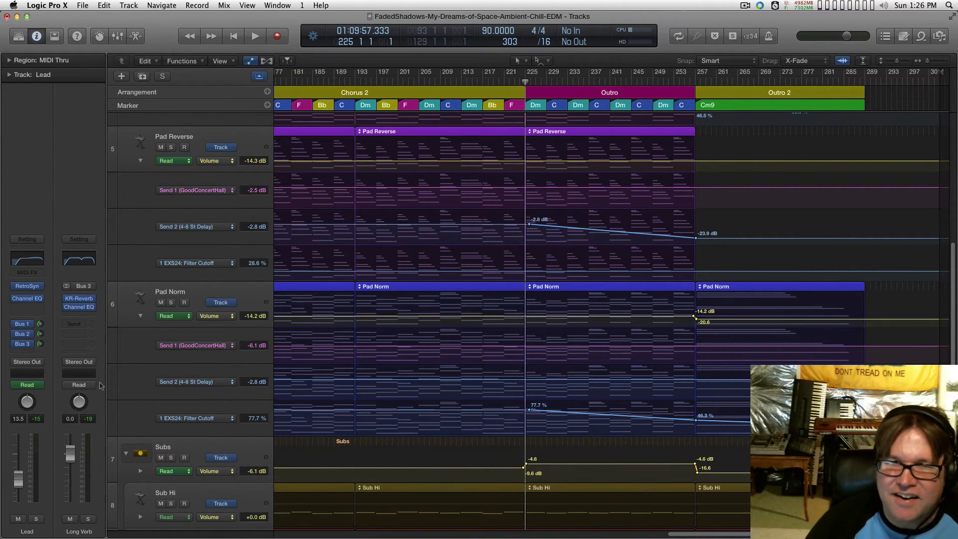
key(super+Left)
key(super+Left)
key(super+Left)
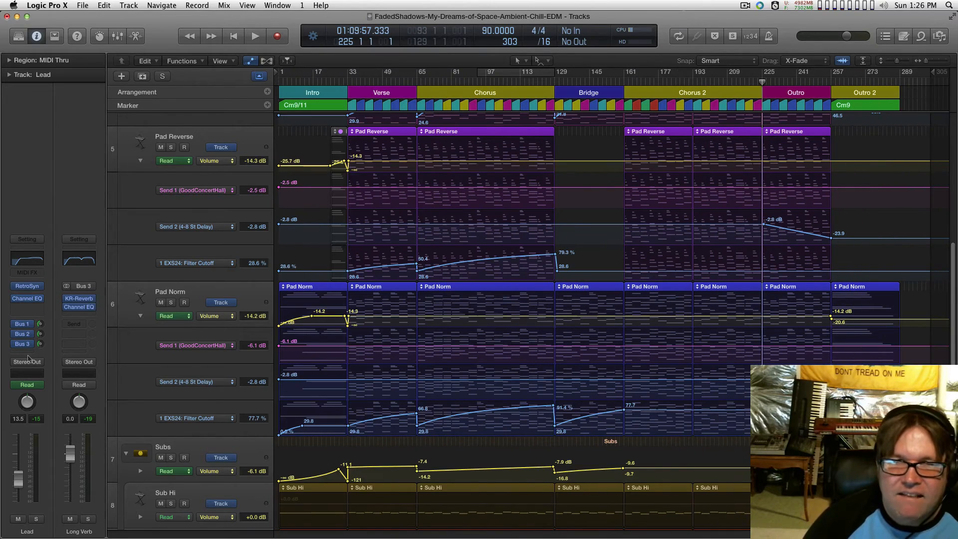
key(a)
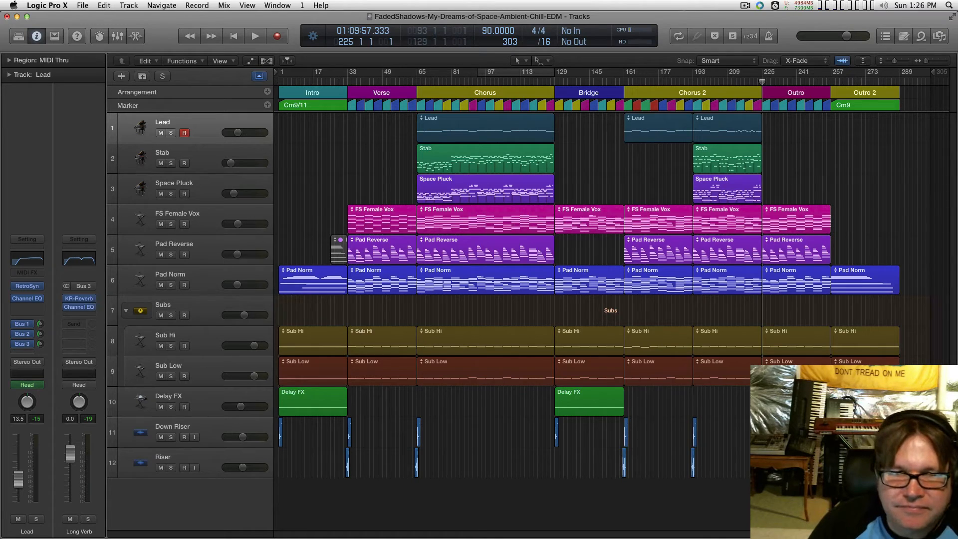
Automate Pad Norm's Send 1 (GoodConcertHall) to rise across the Intro from -8.0 dB to -0.7 dB, dropping to -6.1 dB at the Verse
key(super+z)
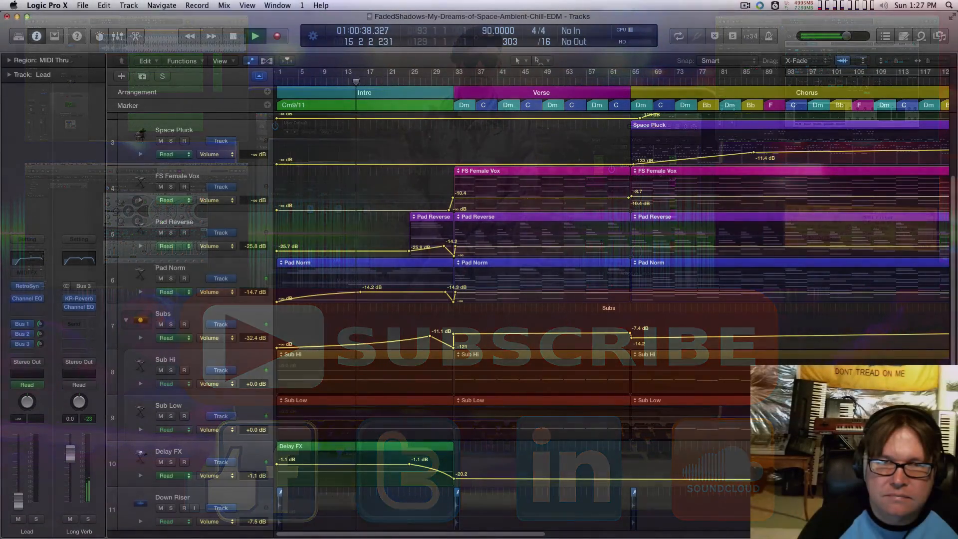
key(super+Right)
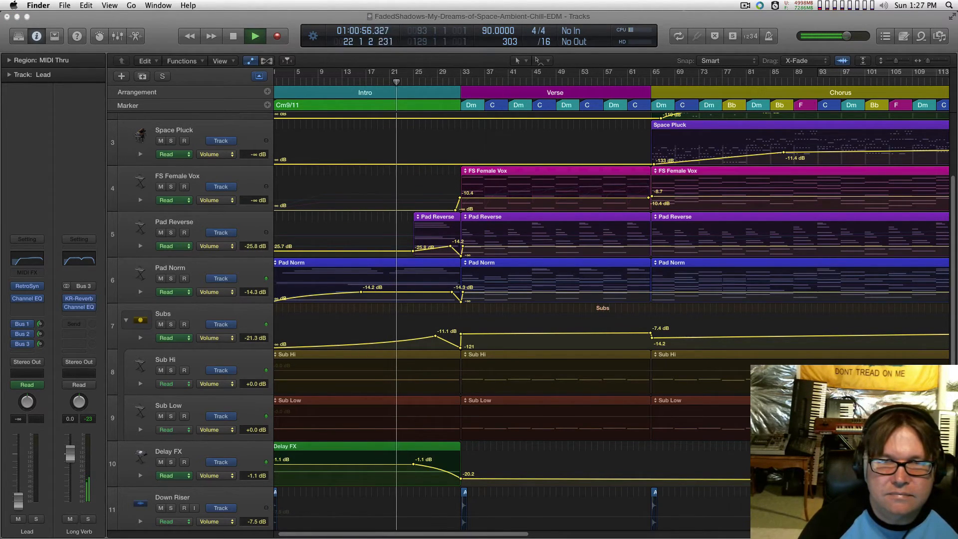
click(140, 292)
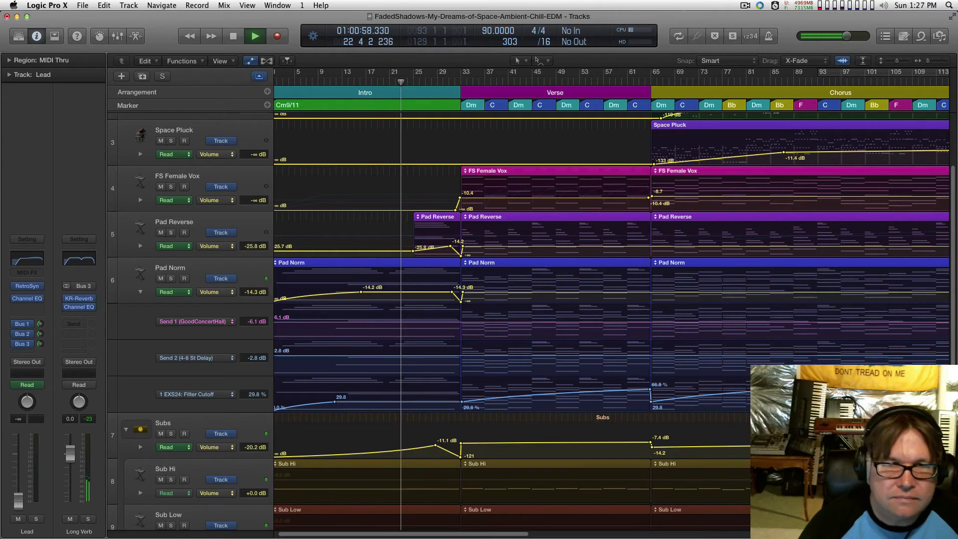
scroll(140, 309, down, 1)
scroll(250, 310, left, 1)
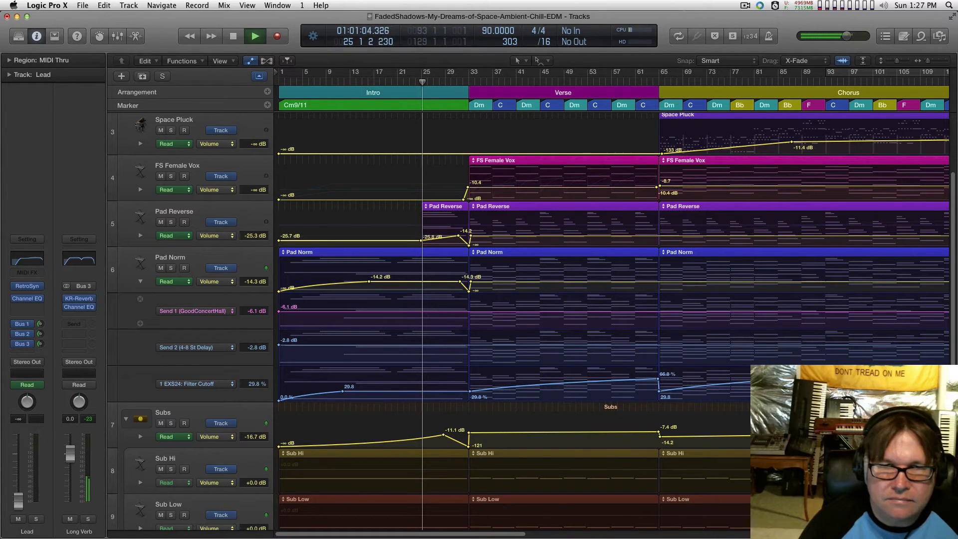
click(468, 311)
drag(468, 312, 465, 306)
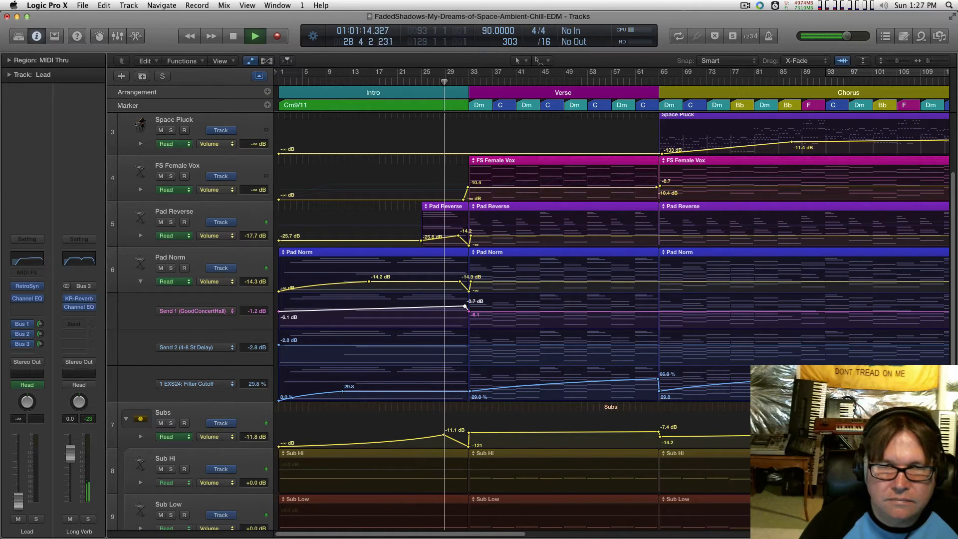
drag(279, 311, 278, 313)
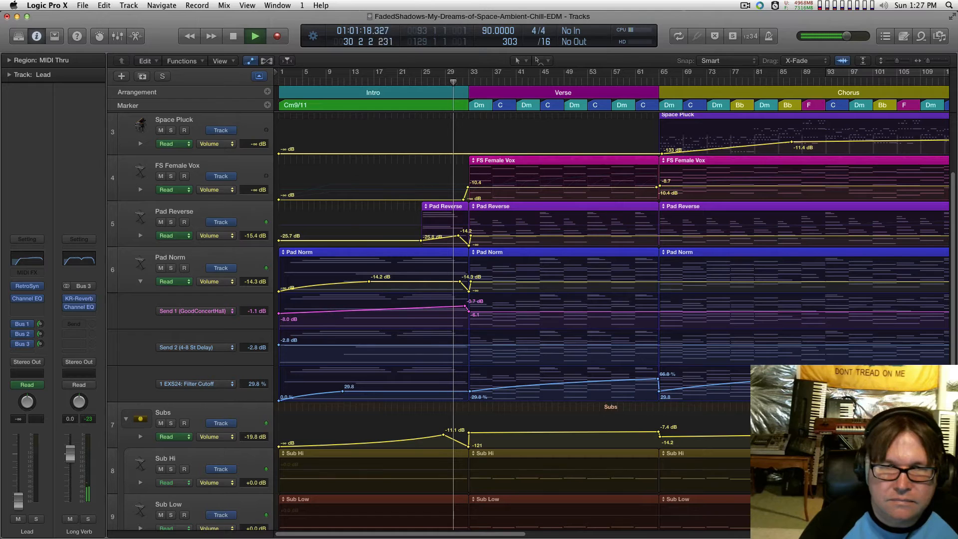
click(372, 309)
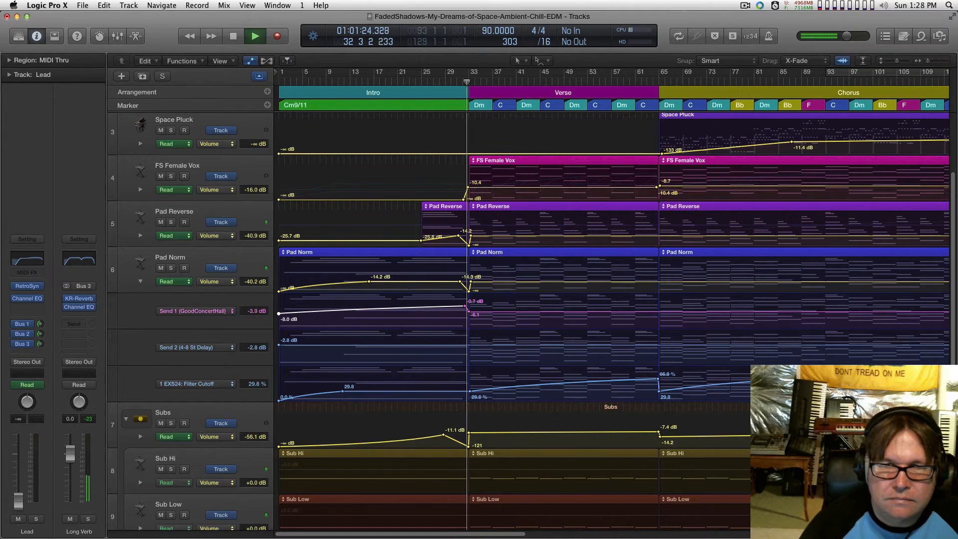
Examine the volume, send and filter automation of the pad, sub and effect tracks while the Verse plays
scroll(470, 299, up, 3)
scroll(469, 299, down, 2)
scroll(470, 299, down, 10)
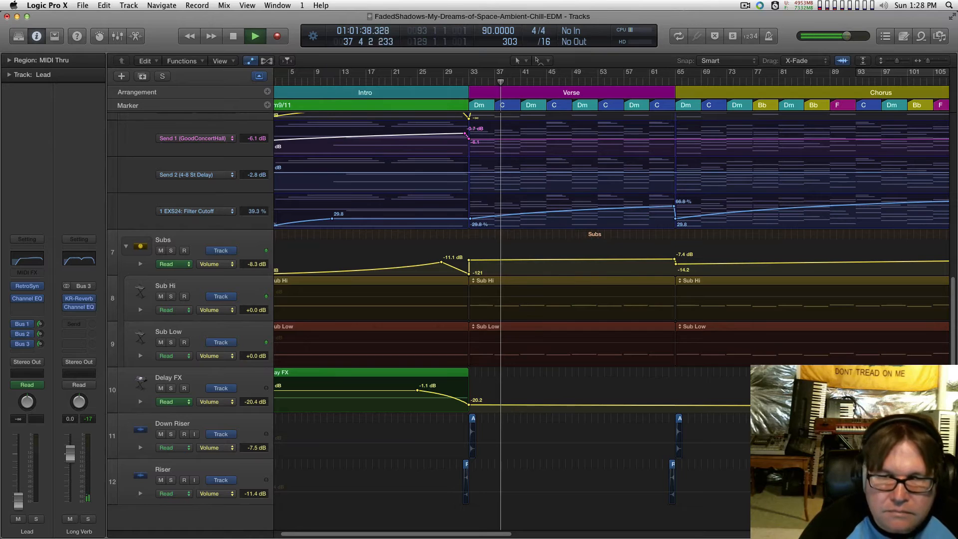
scroll(498, 319, up, 5)
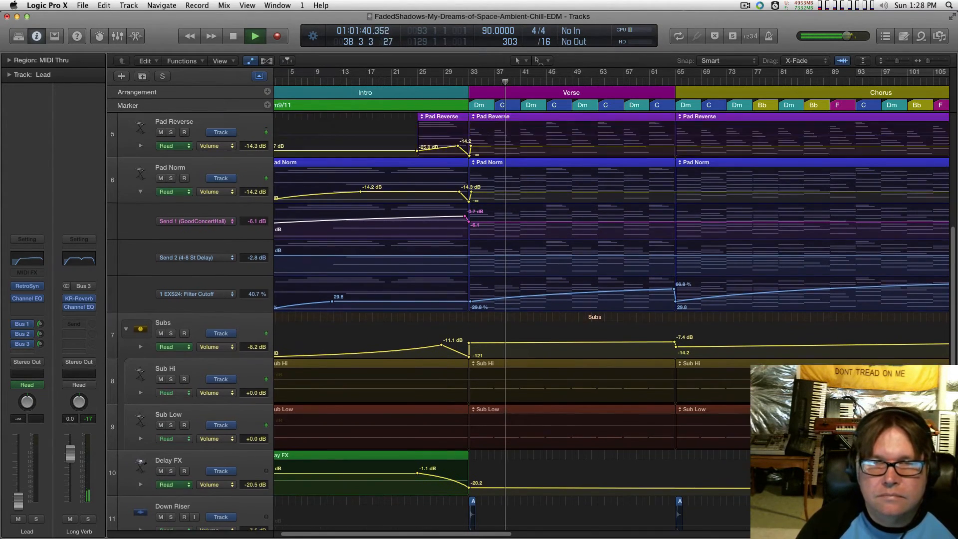
scroll(499, 319, down, 5)
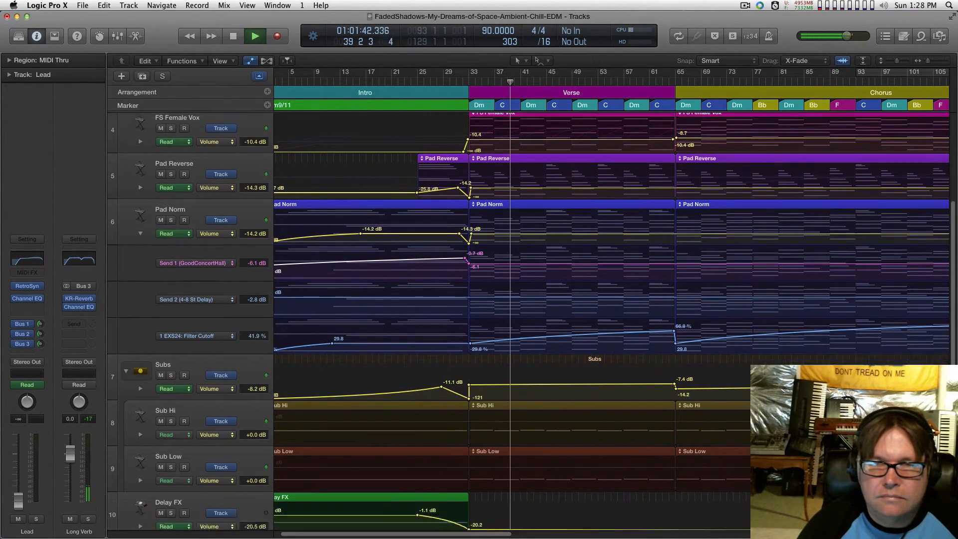
scroll(510, 319, up, 3)
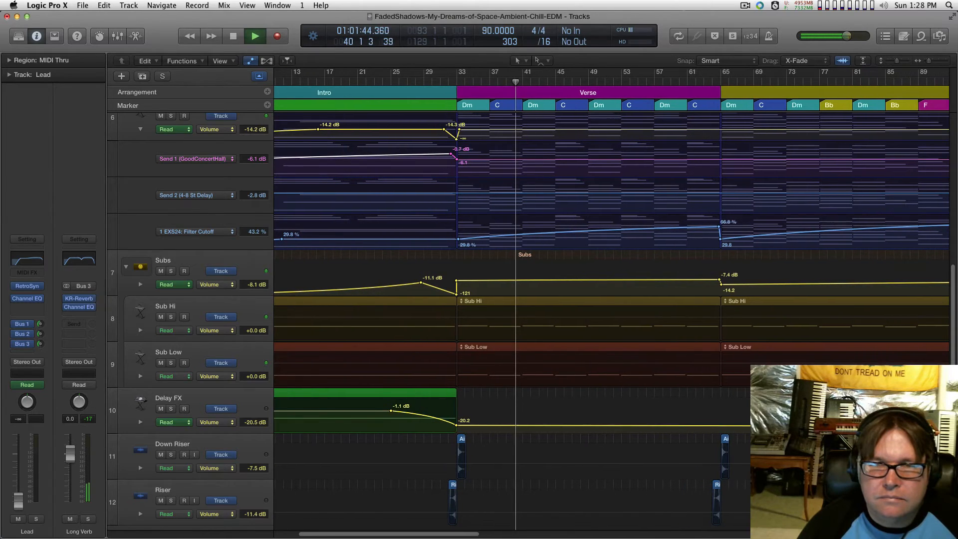
scroll(611, 319, up, 5)
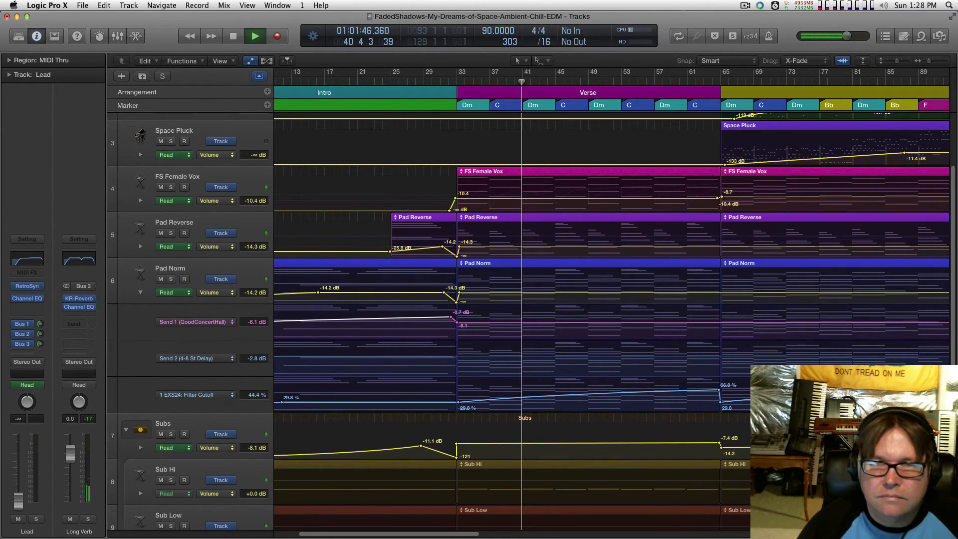
scroll(611, 319, up, 2)
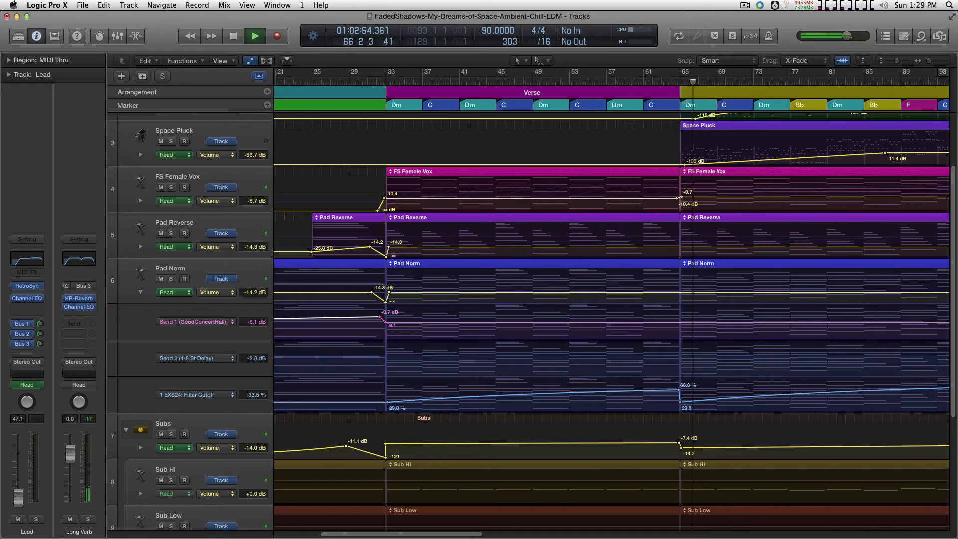
Examine the automation of all tracks from Lead to Riser while the beginning of the Chorus plays
scroll(611, 320, right, 10)
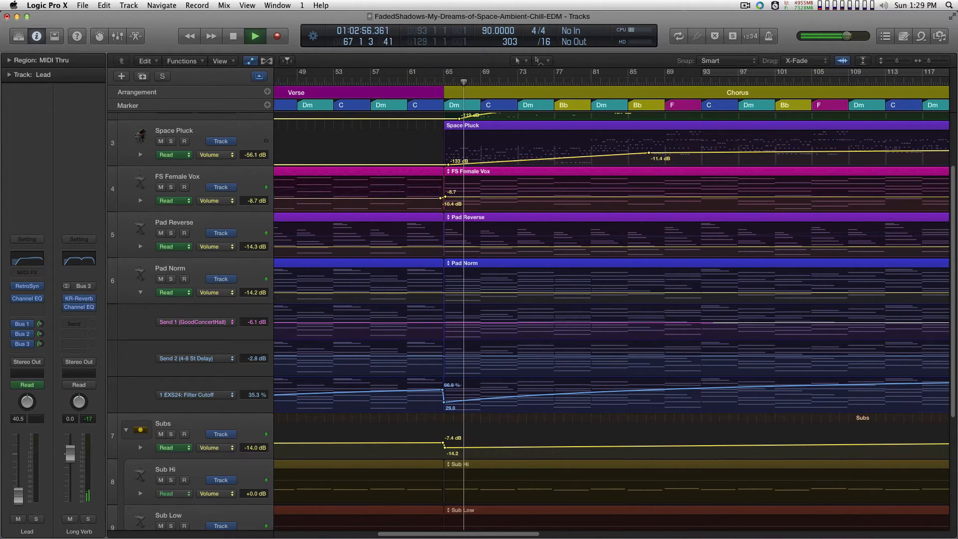
scroll(611, 320, right, 5)
key(super+Right)
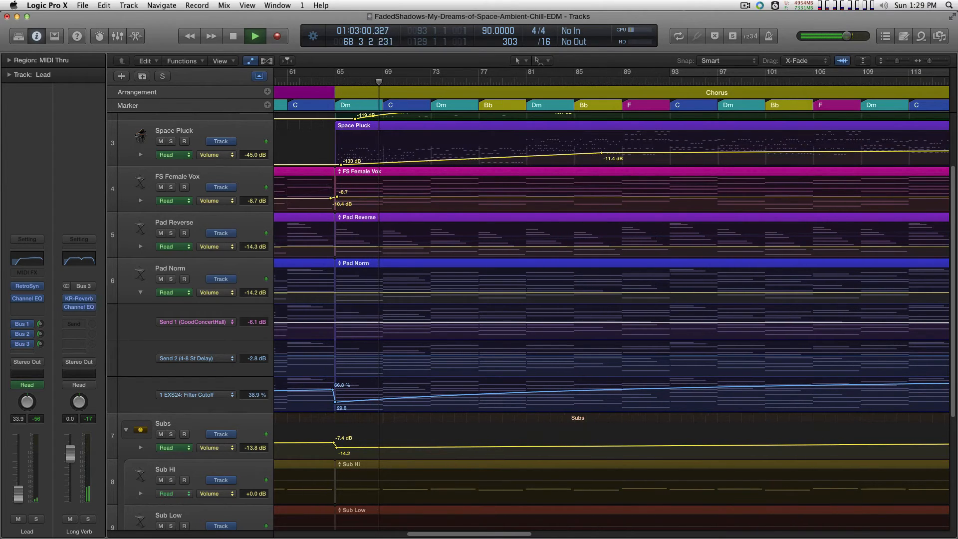
scroll(611, 320, up, 1)
scroll(611, 320, up, 2)
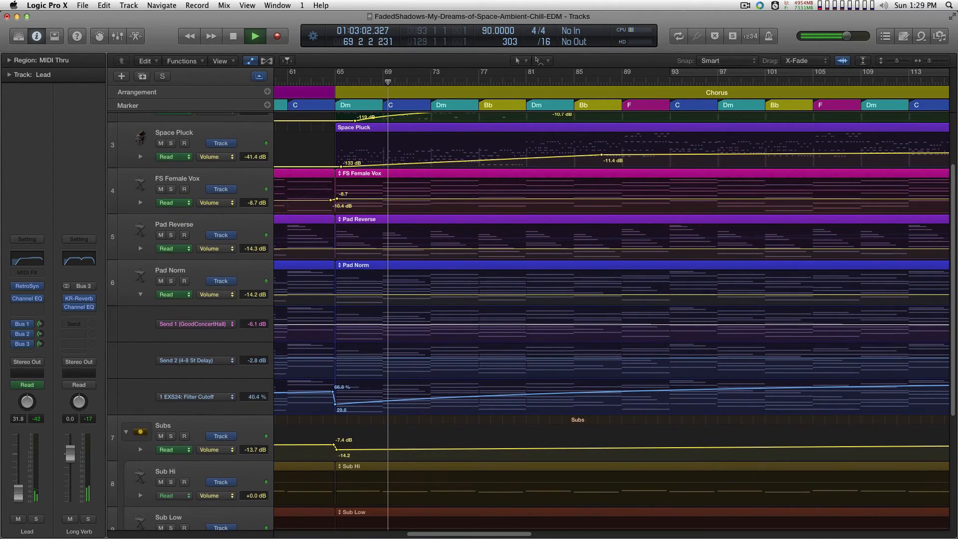
scroll(611, 319, up, 3)
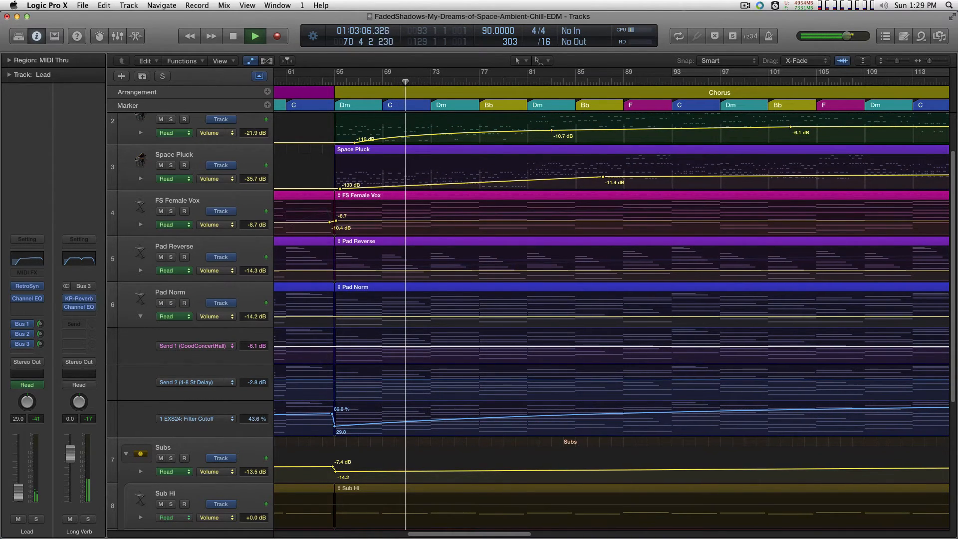
scroll(611, 319, down, 2)
scroll(611, 319, down, 10)
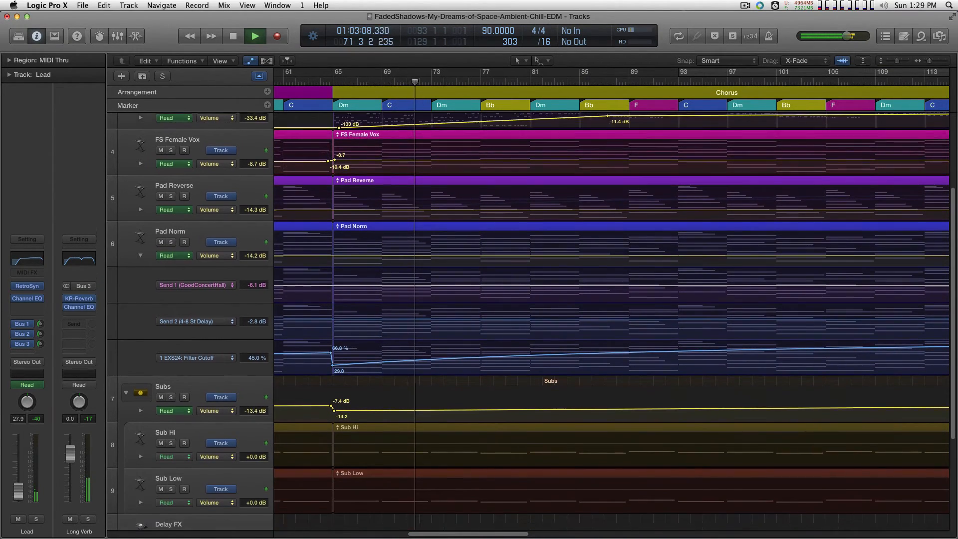
scroll(611, 319, down, 1)
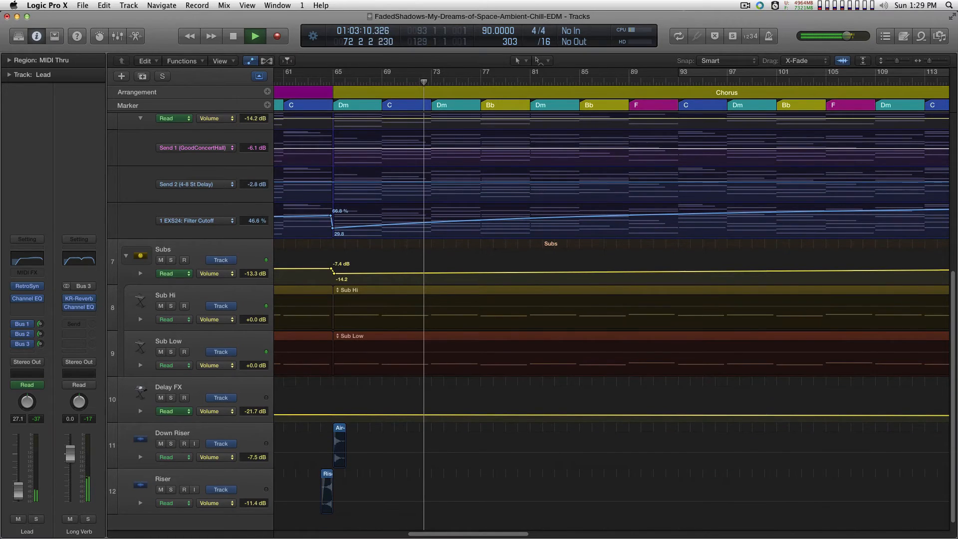
scroll(611, 319, up, 3)
scroll(611, 319, up, 12)
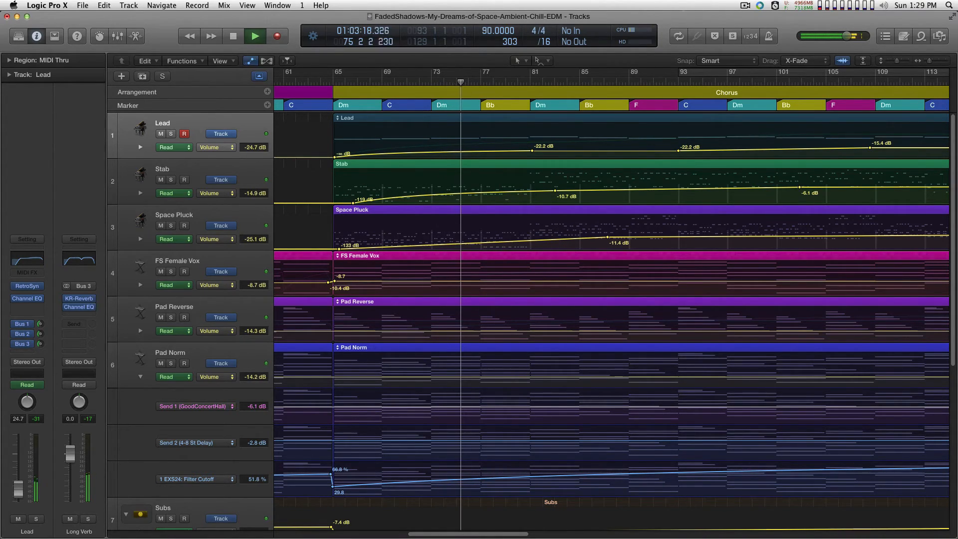
Check Space Pluck's automation lane, then open its Chorus region in the Piano Roll and examine the notes from bar 65
click(140, 239)
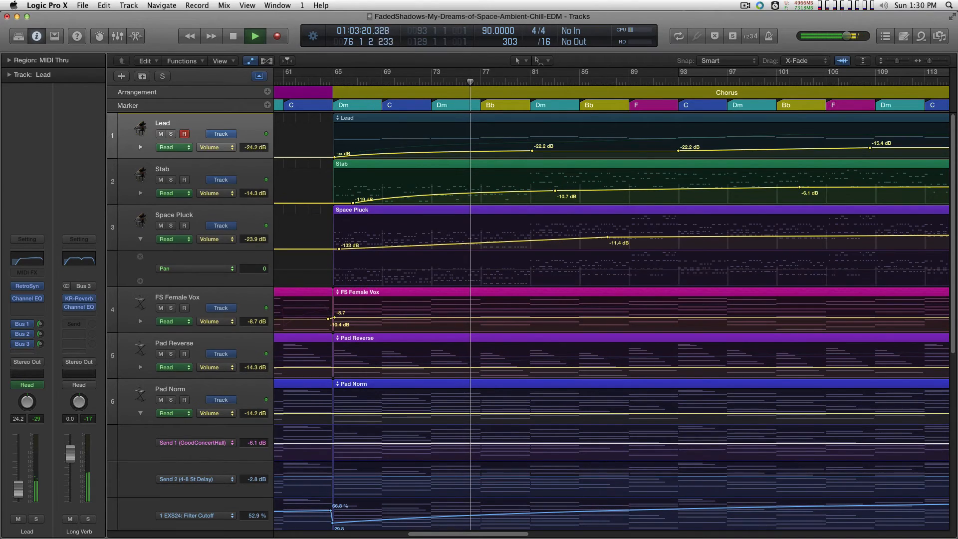
click(140, 239)
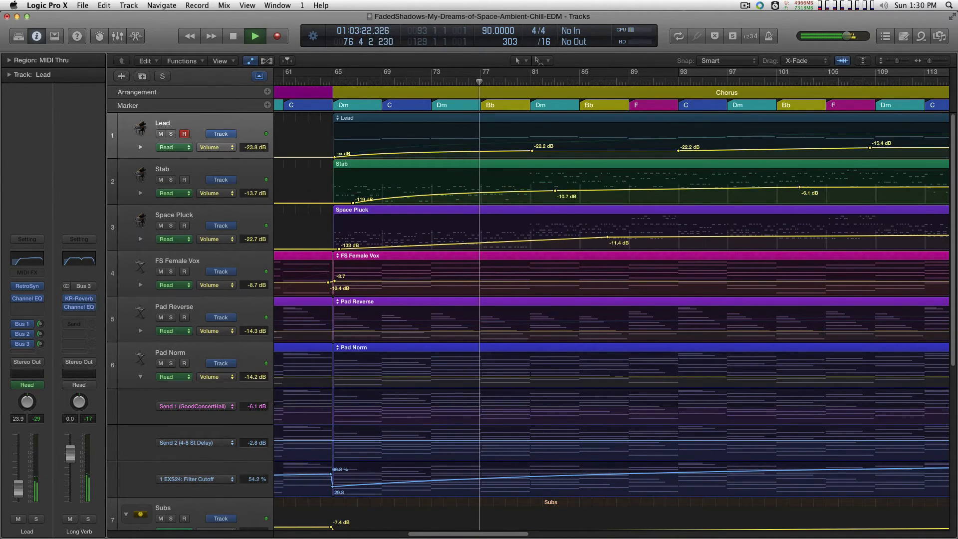
click(359, 220)
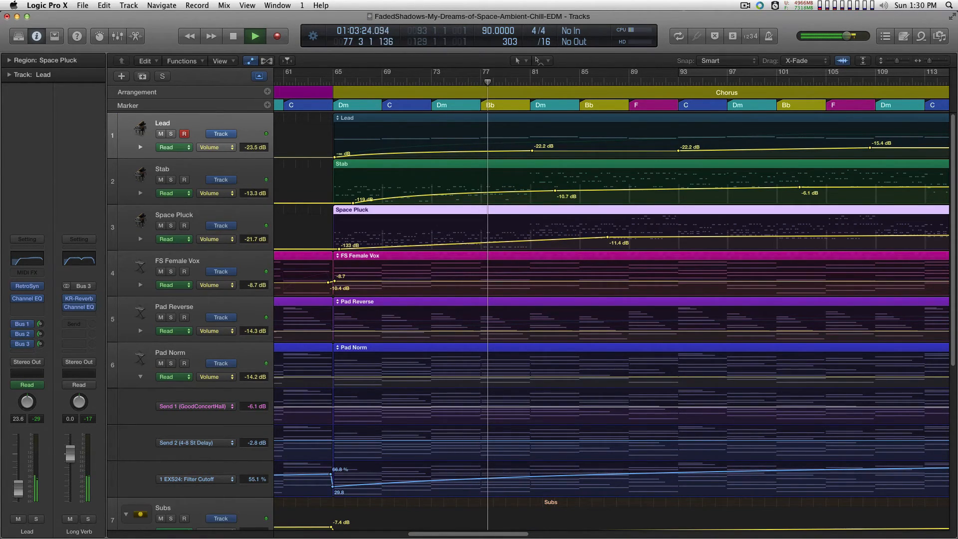
key(p)
scroll(599, 369, right, 5)
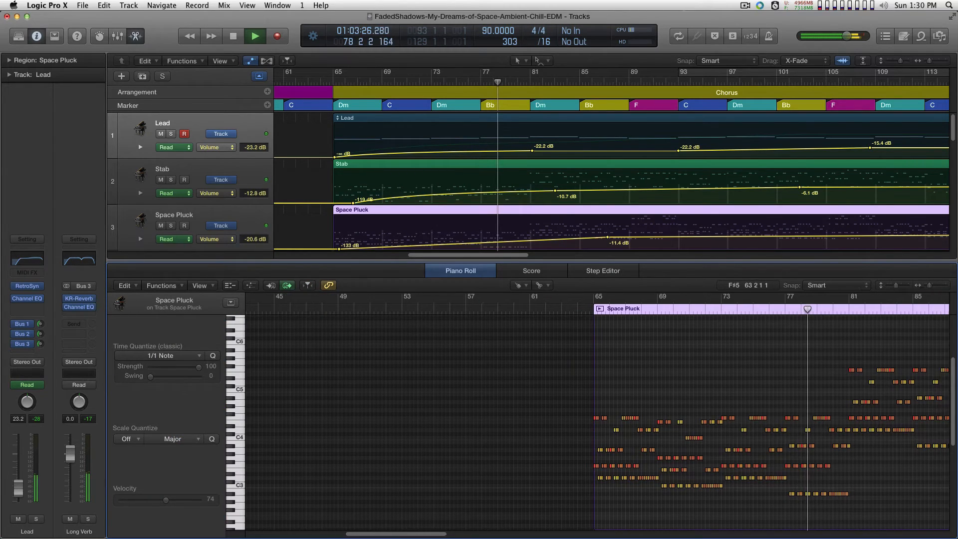
scroll(598, 419, right, 12)
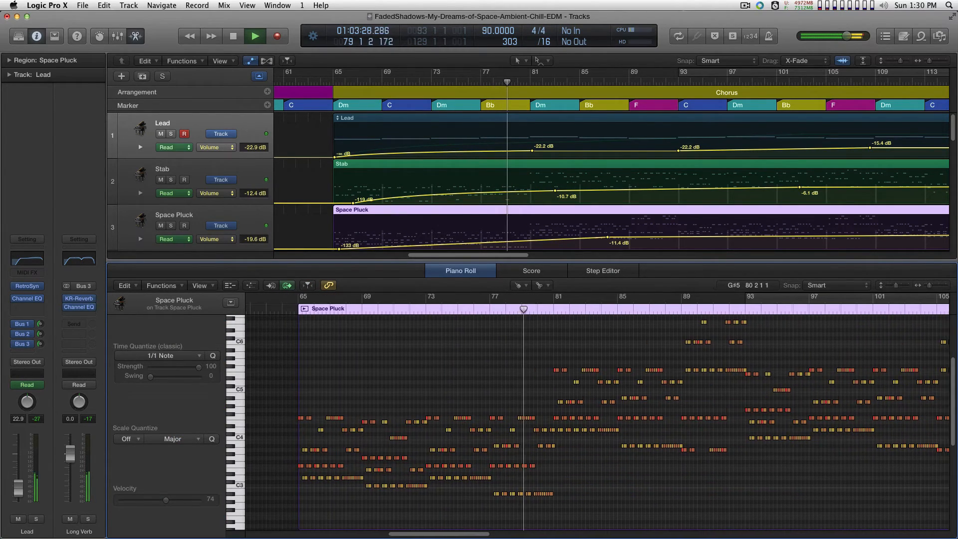
scroll(533, 357, down, 3)
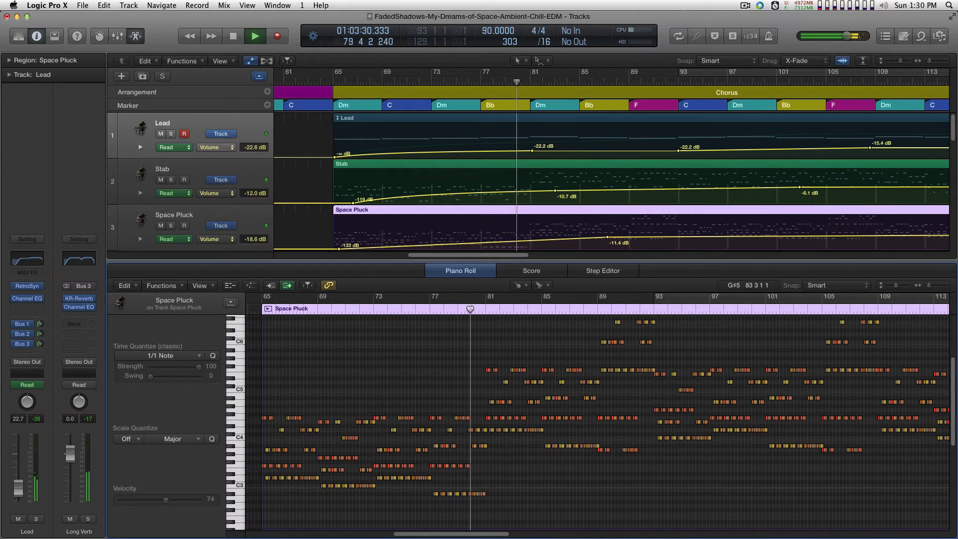
scroll(599, 419, up, 1)
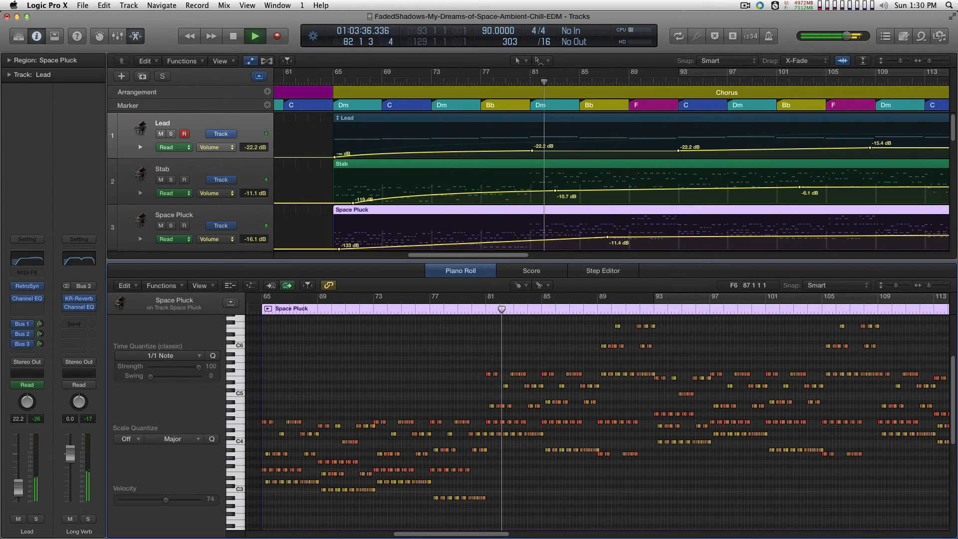
Examine Space Pluck's notes and the volume automation of Lead, Stab and Space Pluck while the rest of the Chorus plays
key(t)
key(t)
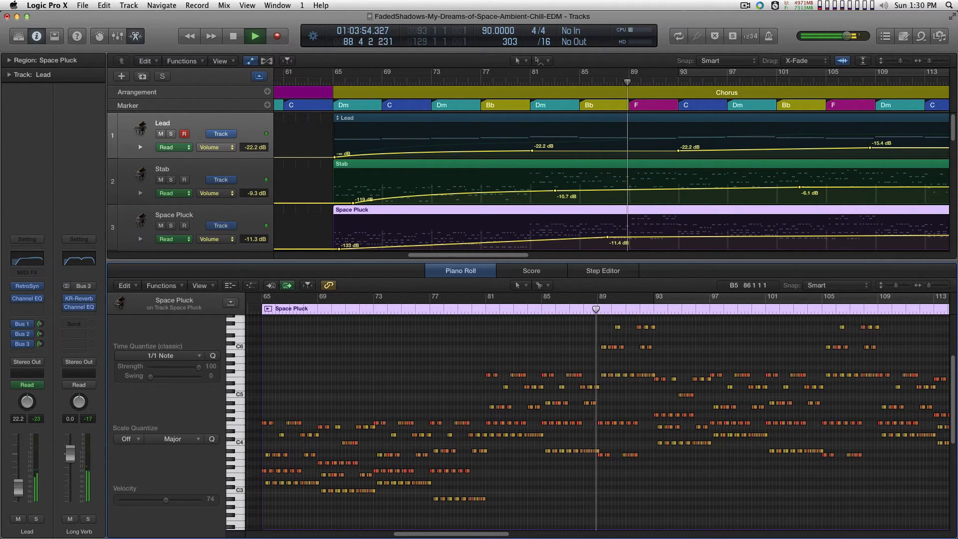
scroll(556, 351, up, 2)
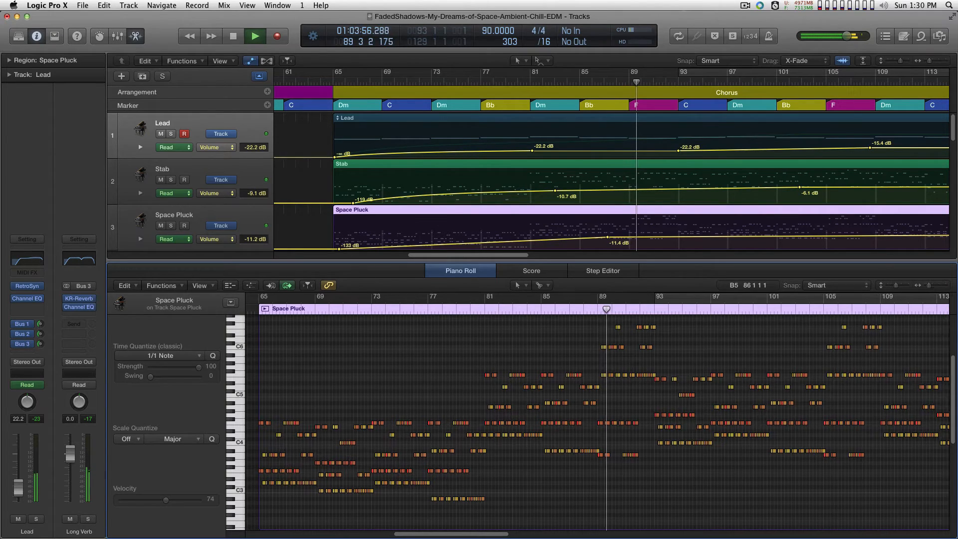
scroll(555, 350, right, 2)
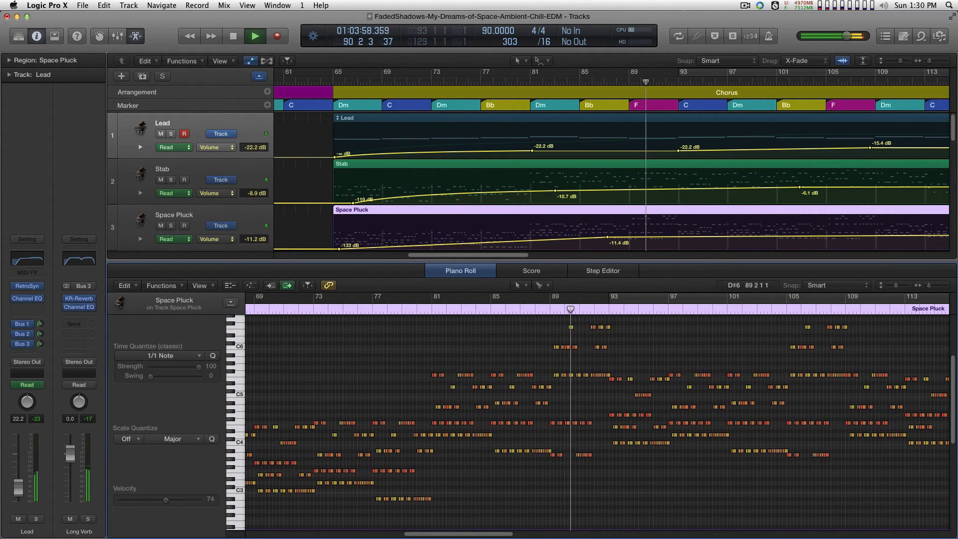
scroll(611, 182, right, 5)
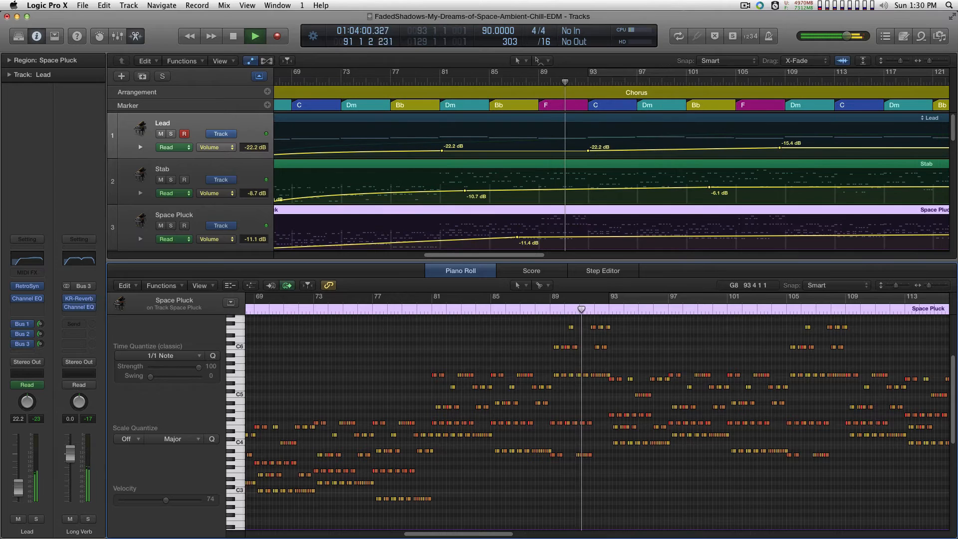
scroll(611, 182, down, 2)
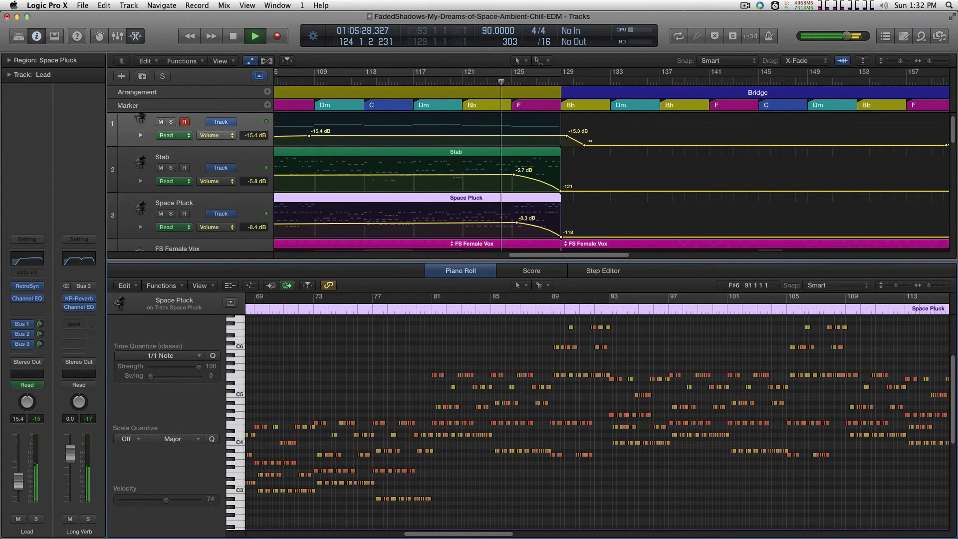
Close the Piano Roll and reshape Lead's volume fade from -15.3 dB near the Chorus's end to -133 dB early in the Bridge
key(e)
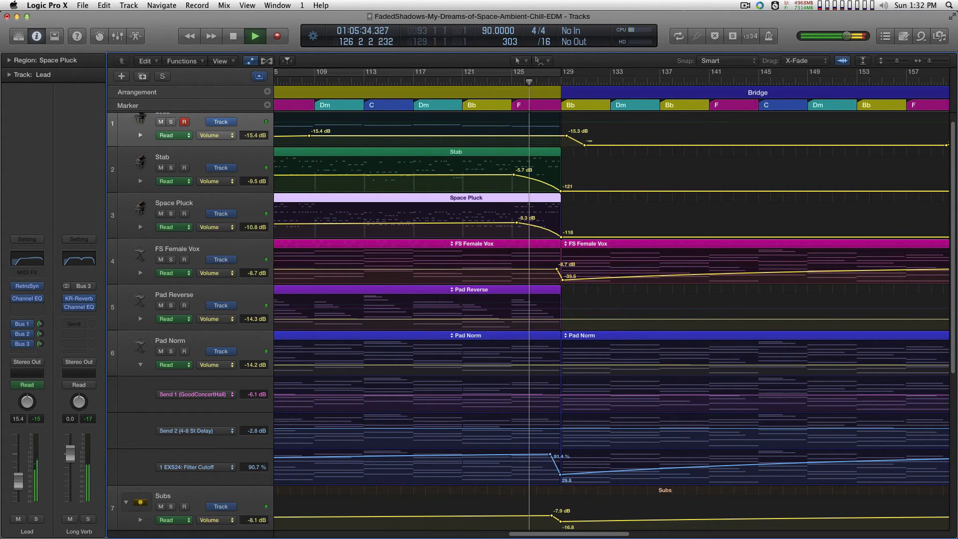
click(537, 136)
drag(537, 136, 522, 136)
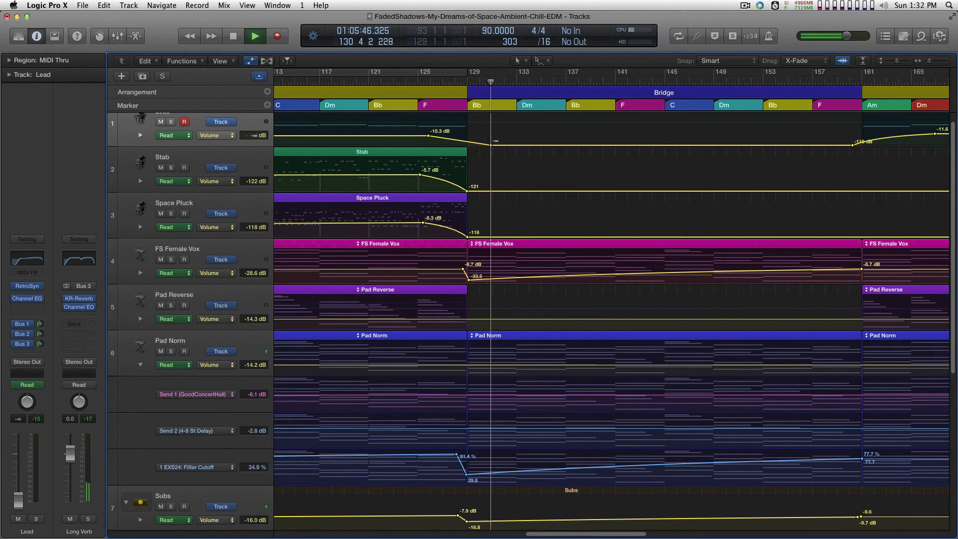
drag(491, 145, 481, 145)
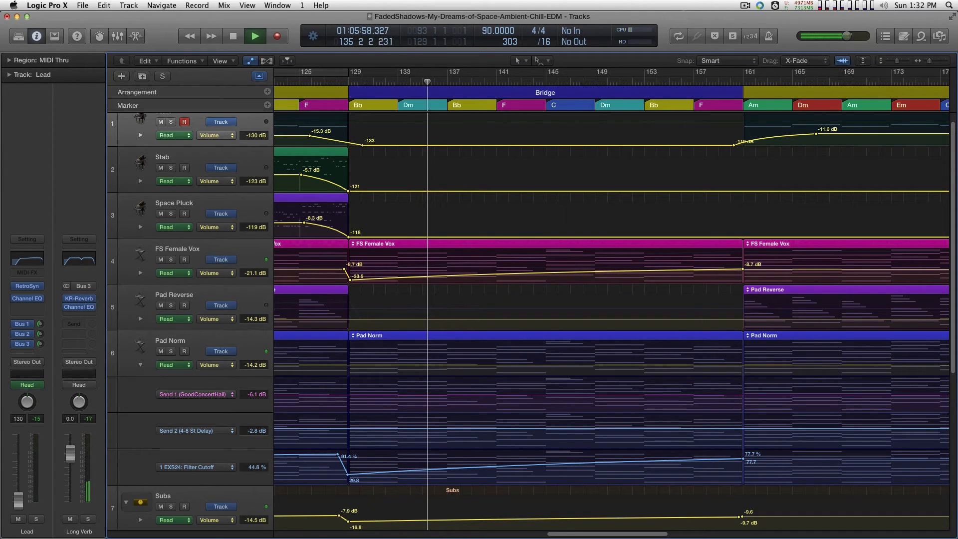
Show the automation lanes of FS Female Vox and Pad Reverse and examine their sends and filter cutoffs in the Bridge
click(140, 273)
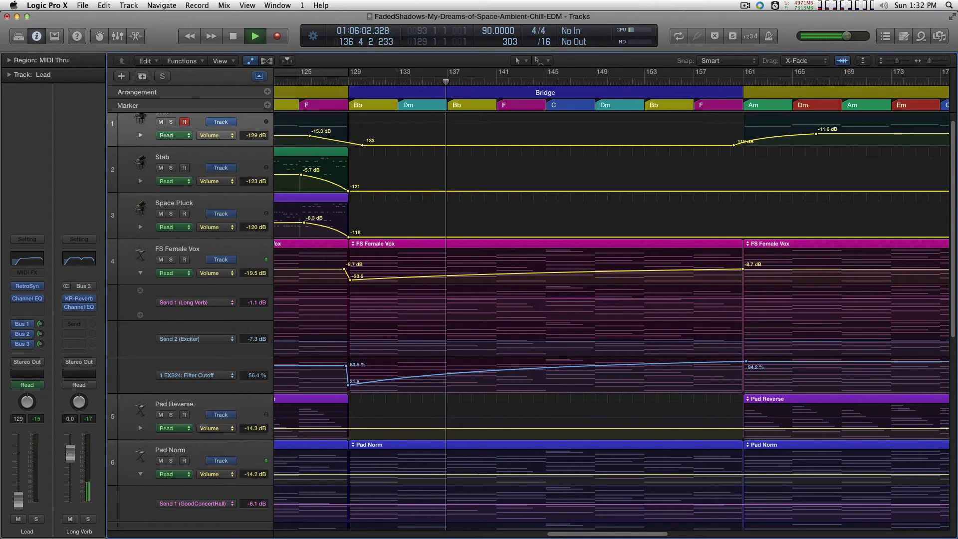
scroll(528, 321, down, 1)
scroll(528, 320, down, 5)
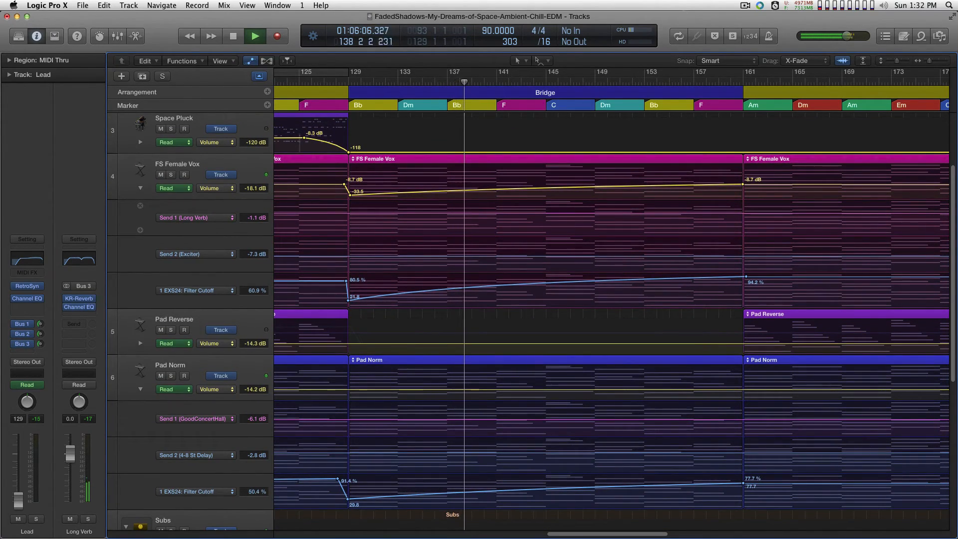
click(140, 344)
scroll(528, 321, down, 7)
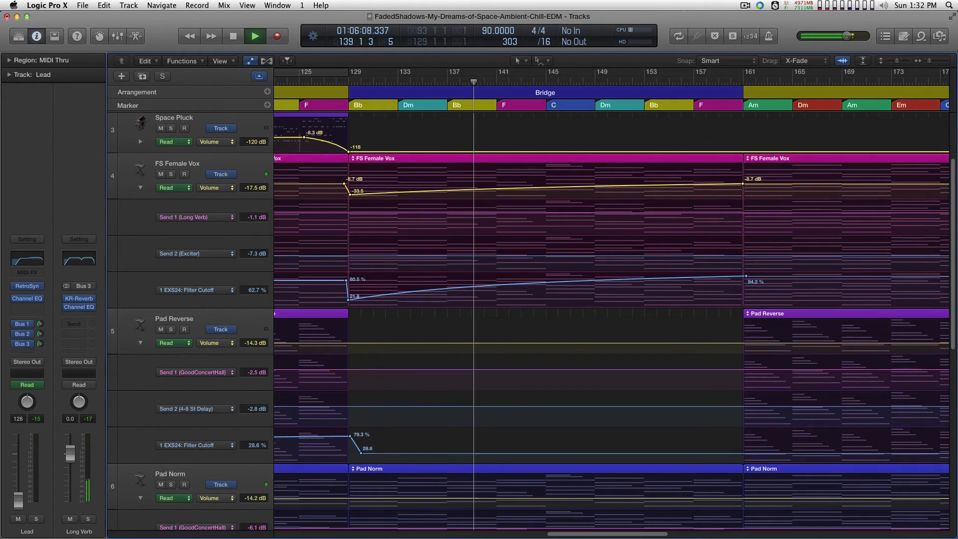
scroll(527, 320, up, 6)
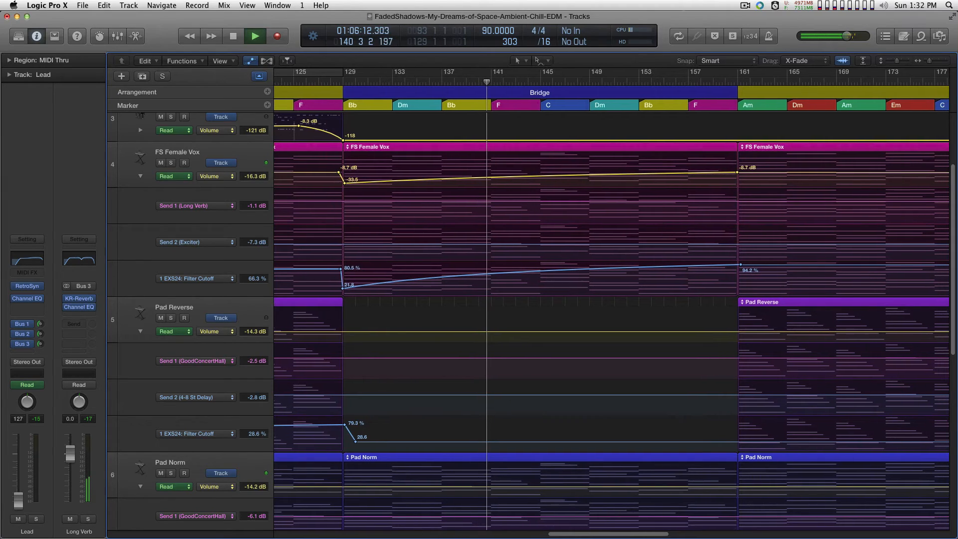
Examine the automation of Lead through Pad Reverse across Chorus 2 and into the Outro
scroll(611, 319, right, 10)
key(super+Left)
key(super+Left)
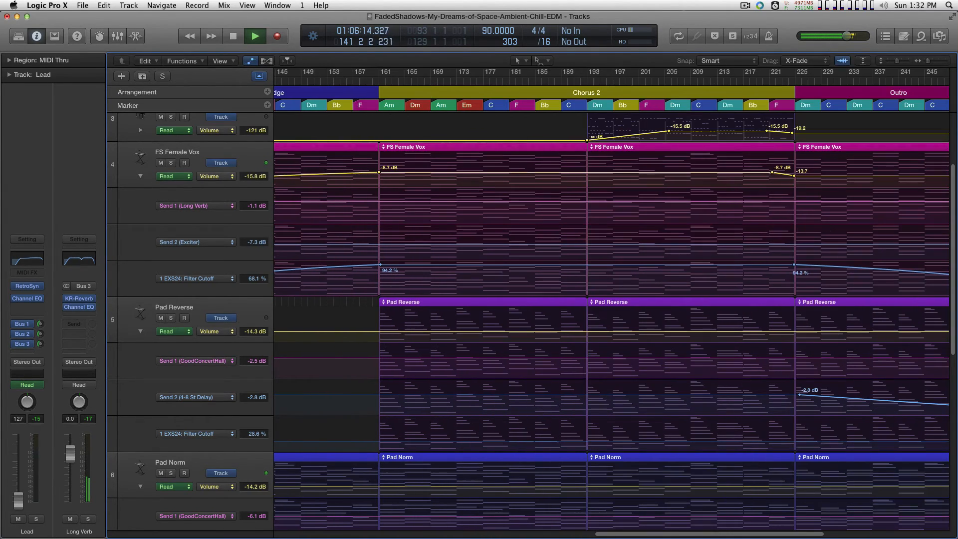
scroll(611, 320, up, 7)
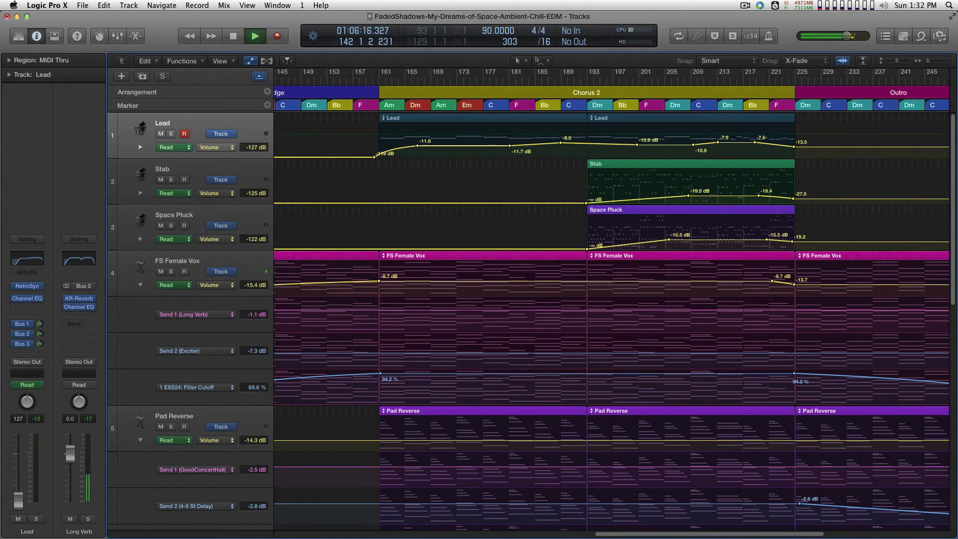
scroll(610, 319, down, 4)
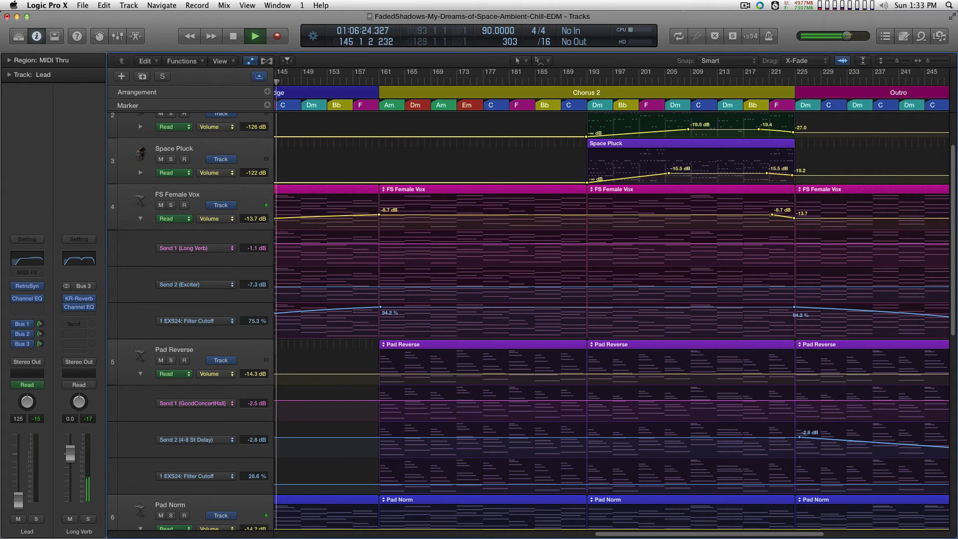
Lower Pad Reverse's Send 2 (4-8 St Delay) to -16.5 dB and ramp its Filter Cutoff from 28.6 % to 62.8 % entering Chorus 2
drag(369, 438, 369, 448)
click(369, 483)
click(358, 484)
drag(369, 484, 370, 468)
scroll(379, 469, right, 3)
scroll(379, 469, down, 5)
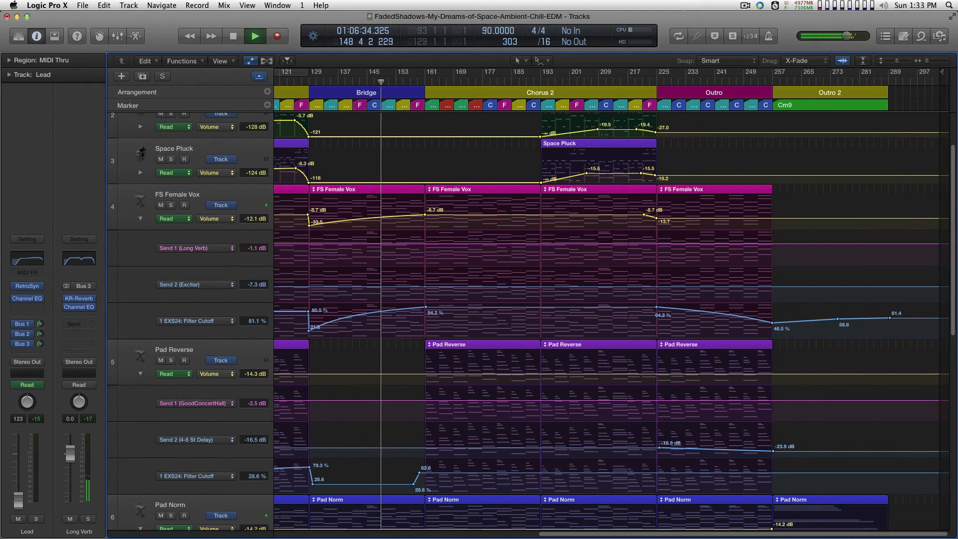
Curve Pad Reverse's Filter Cutoff down to 16.4 % by the Outro's end and raise it to 75.0 % at Chorus 2
click(657, 473)
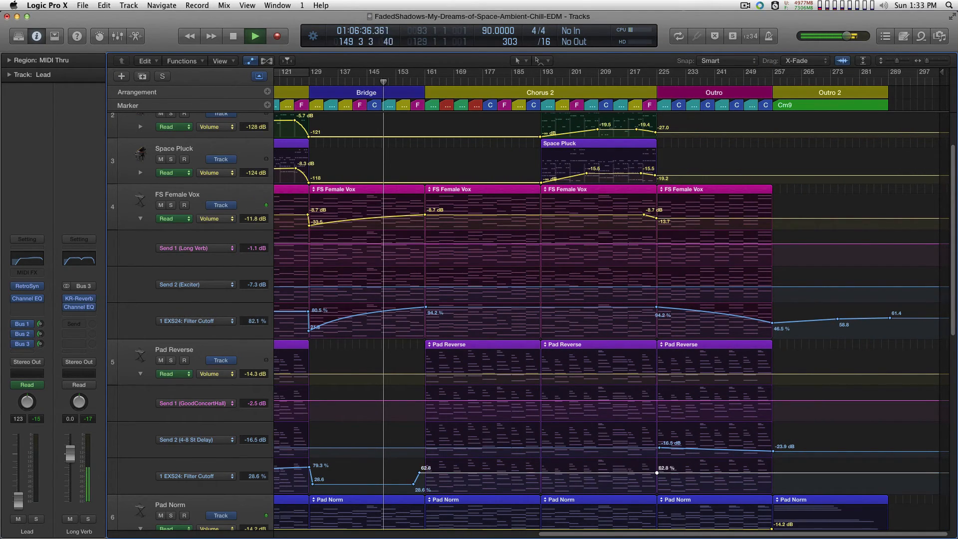
drag(656, 473, 657, 474)
drag(773, 473, 726, 477)
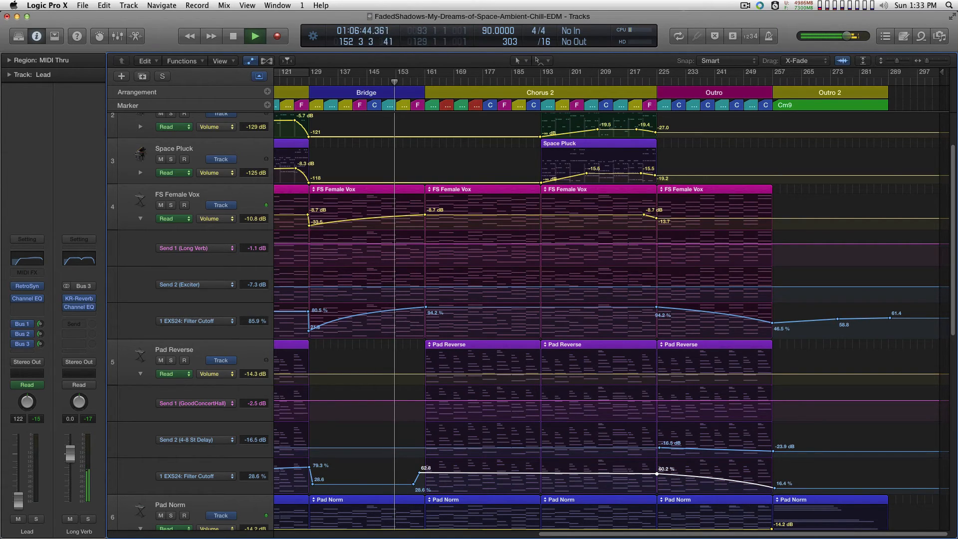
drag(458, 473, 424, 468)
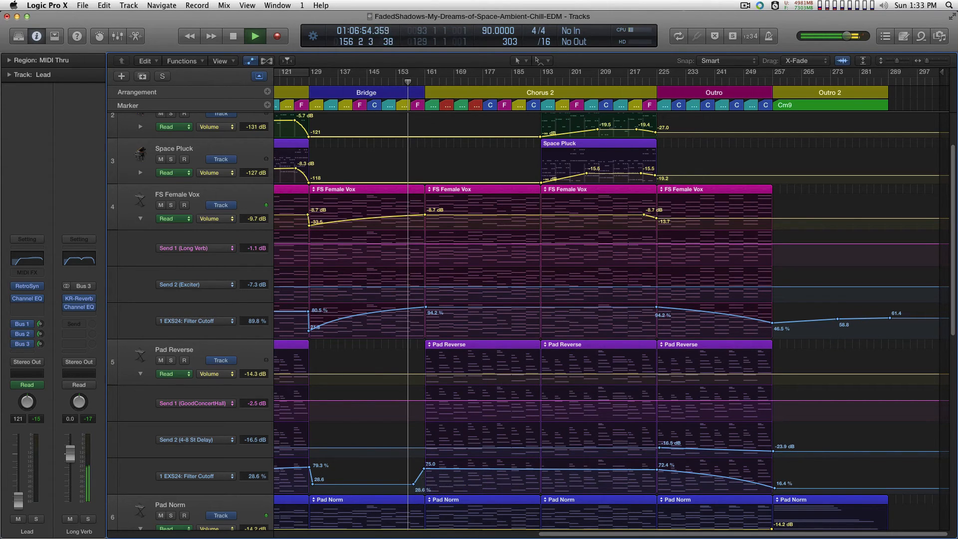
Raise Pad Reverse's Filter Cutoff to 79.1 % at the start of Chorus 2 and lower FS Female Vox's Filter Cutoff there to 92.9 %
scroll(611, 319, left, 15)
scroll(611, 319, right, 13)
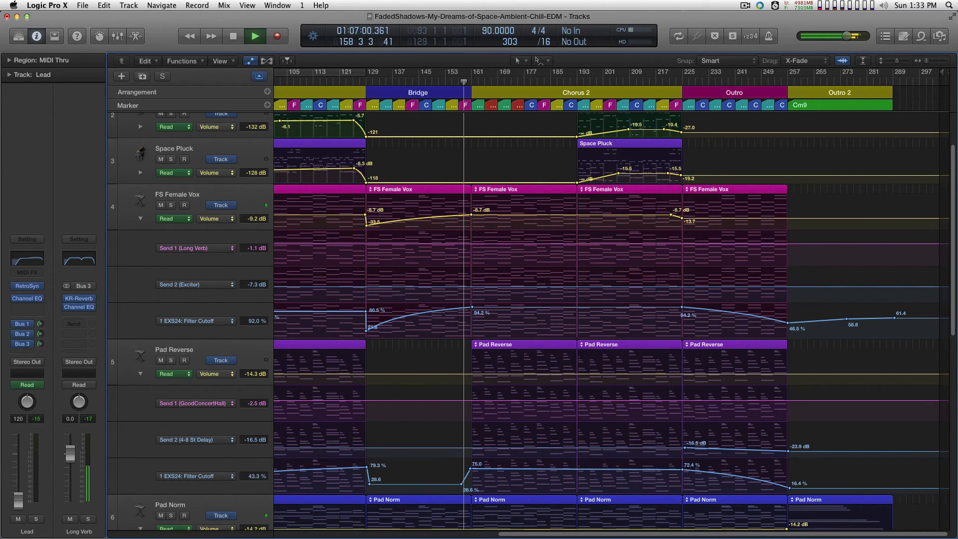
scroll(611, 320, down, 3)
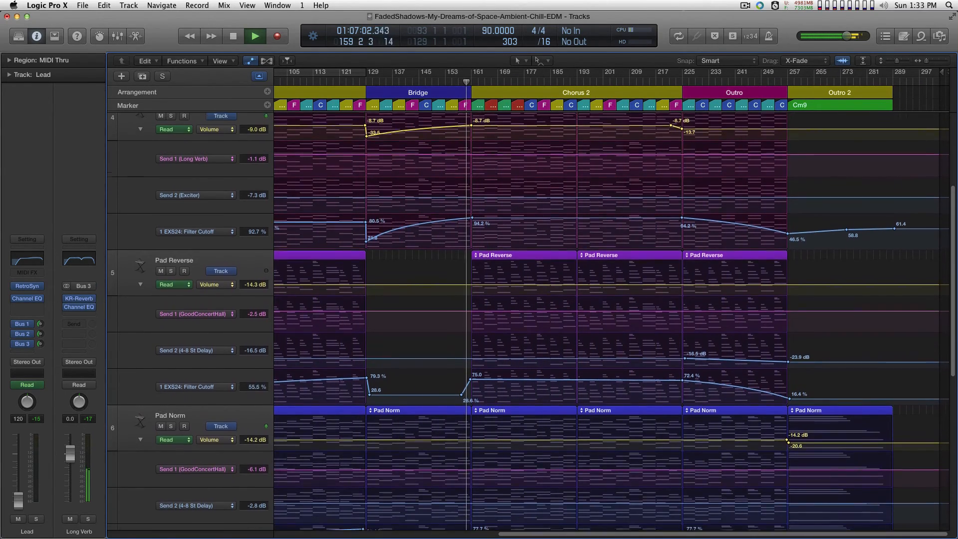
scroll(611, 319, down, 2)
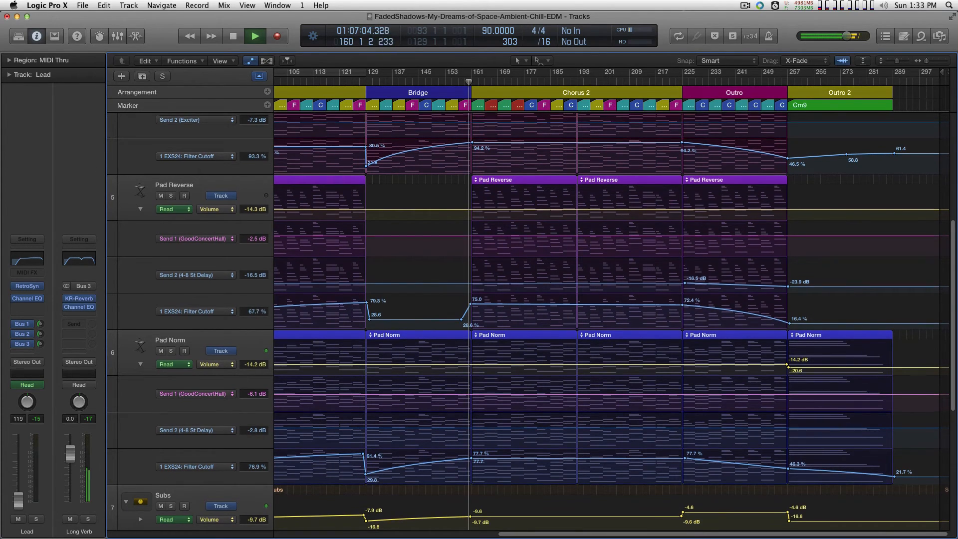
scroll(611, 319, up, 4)
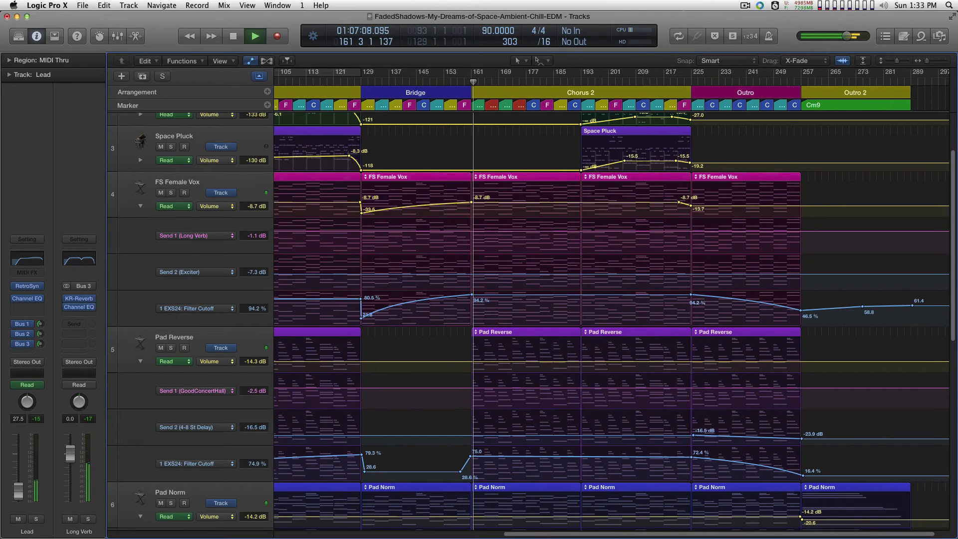
key(super+Right)
drag(479, 456, 479, 455)
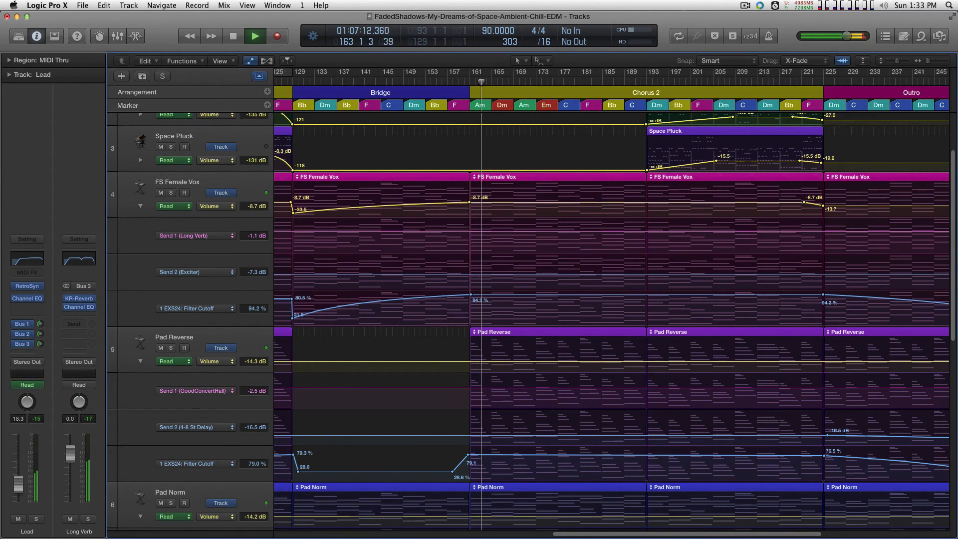
drag(470, 294, 470, 296)
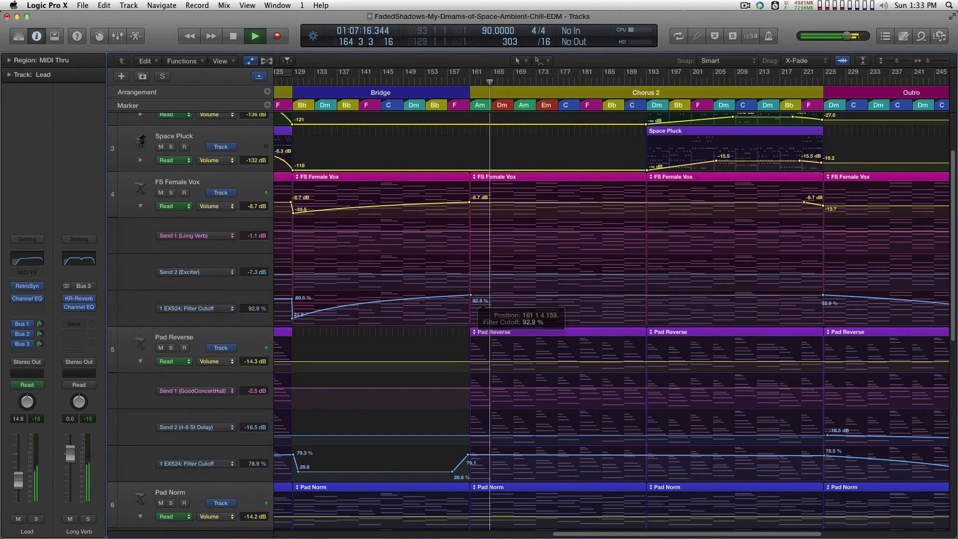
Expand Lead's additional automation lane and set it to show Retro Synth: Cutoff
key(super+Right)
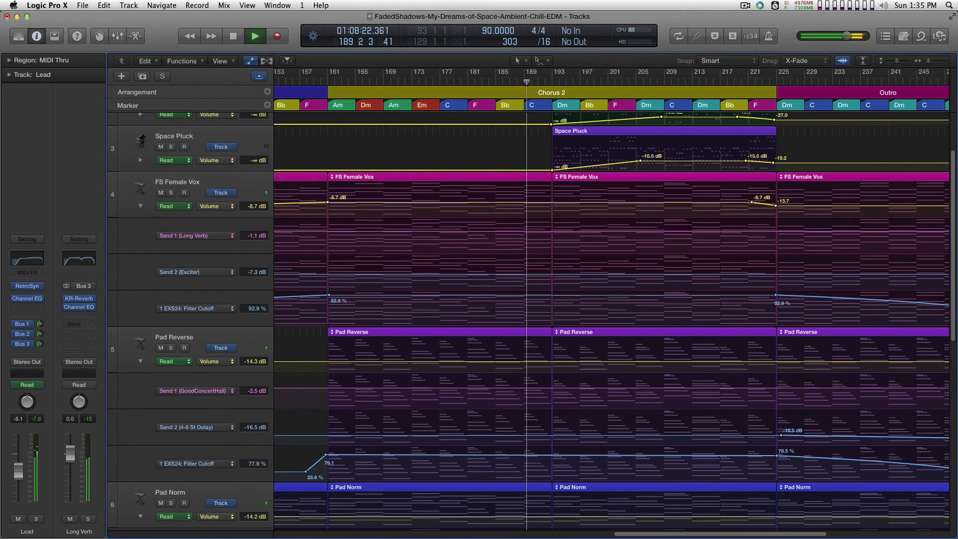
scroll(527, 321, up, 4)
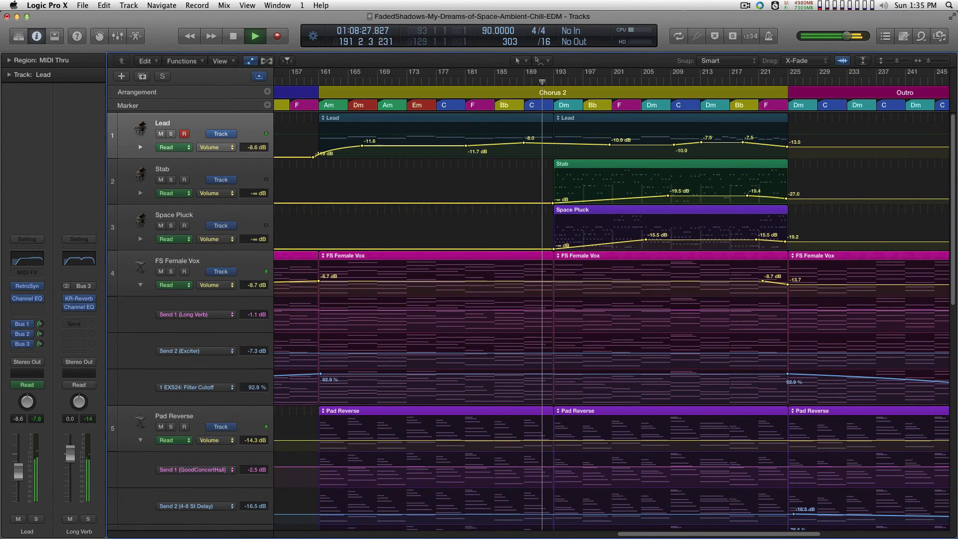
click(141, 147)
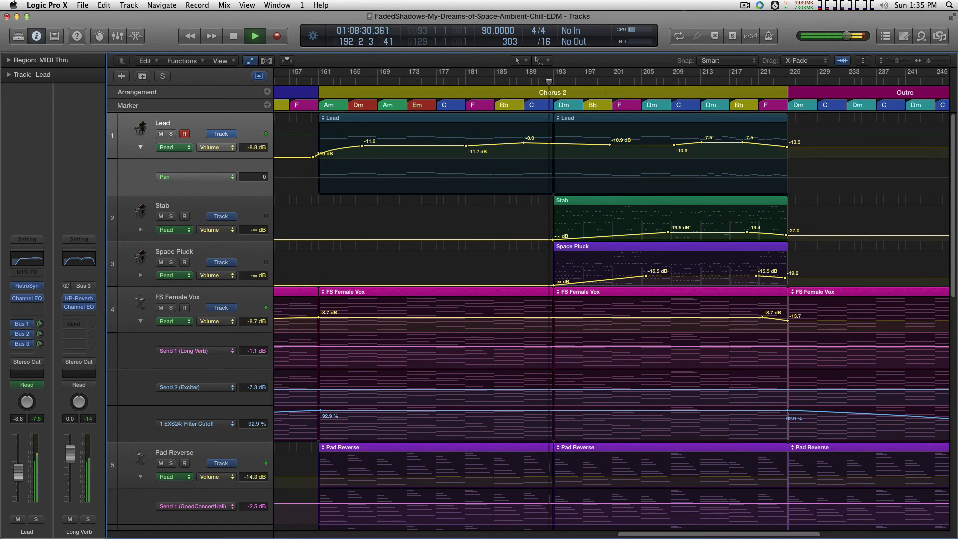
click(140, 147)
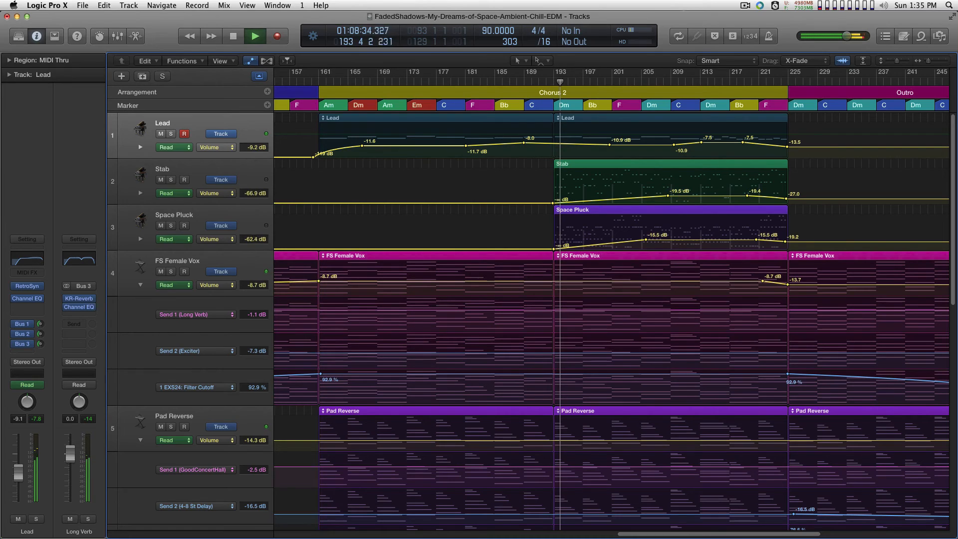
click(140, 147)
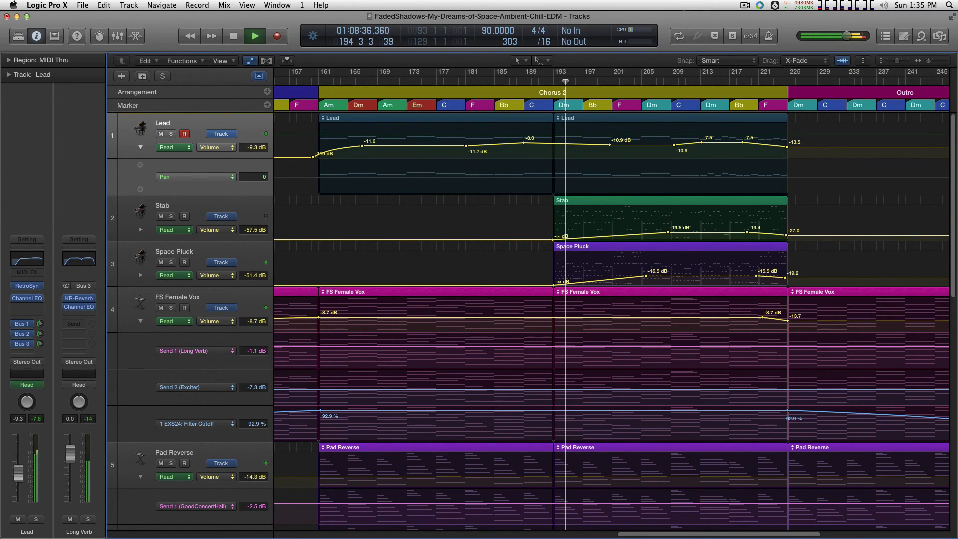
scroll(611, 310, left, 10)
click(215, 147)
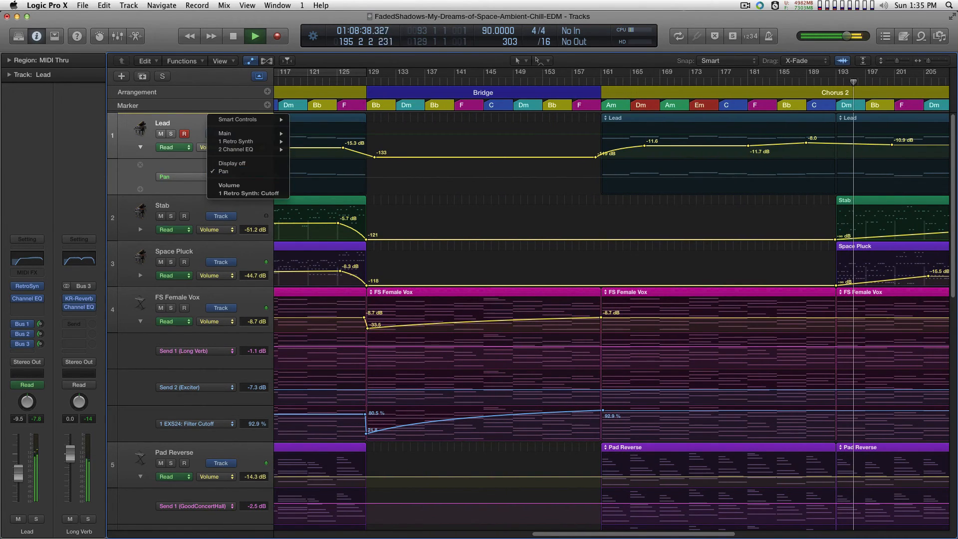
mouse_move(247, 133)
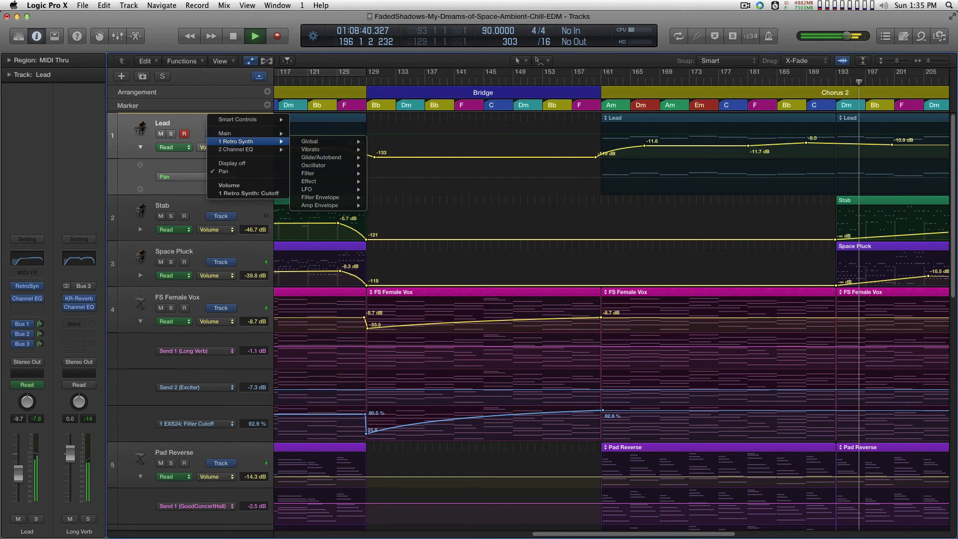
click(247, 193)
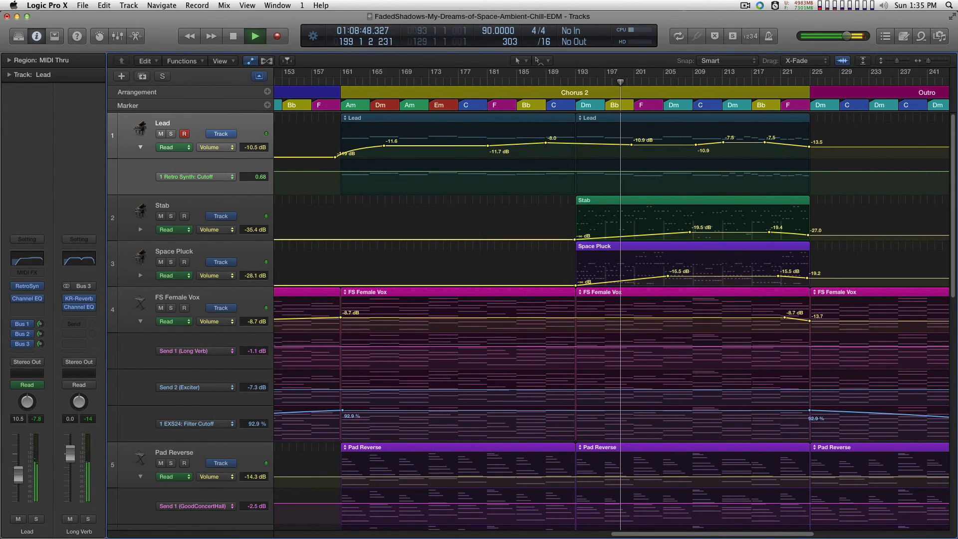
Review the volume, send and filter automation of the tracks from Stab to Subs across Chorus 2 during playback
scroll(611, 319, down, 5)
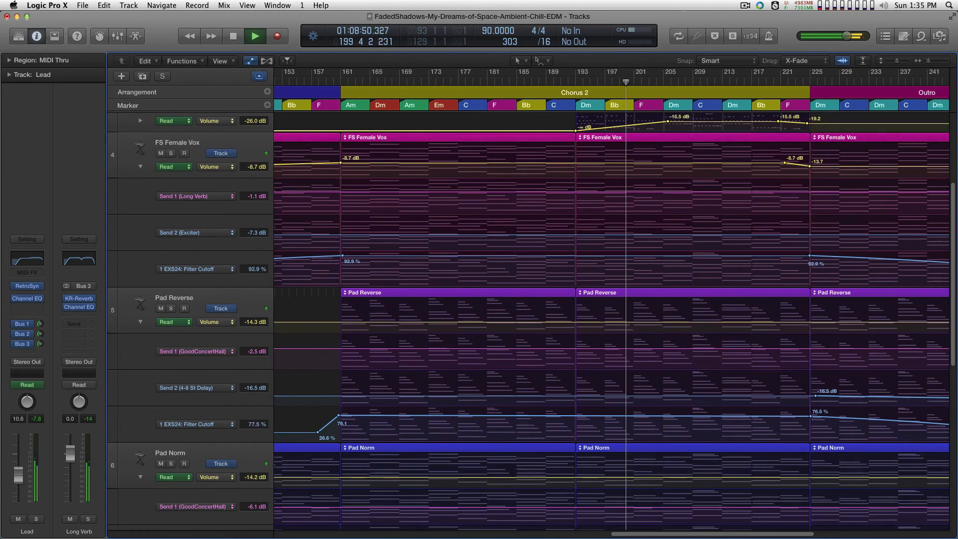
scroll(611, 320, down, 4)
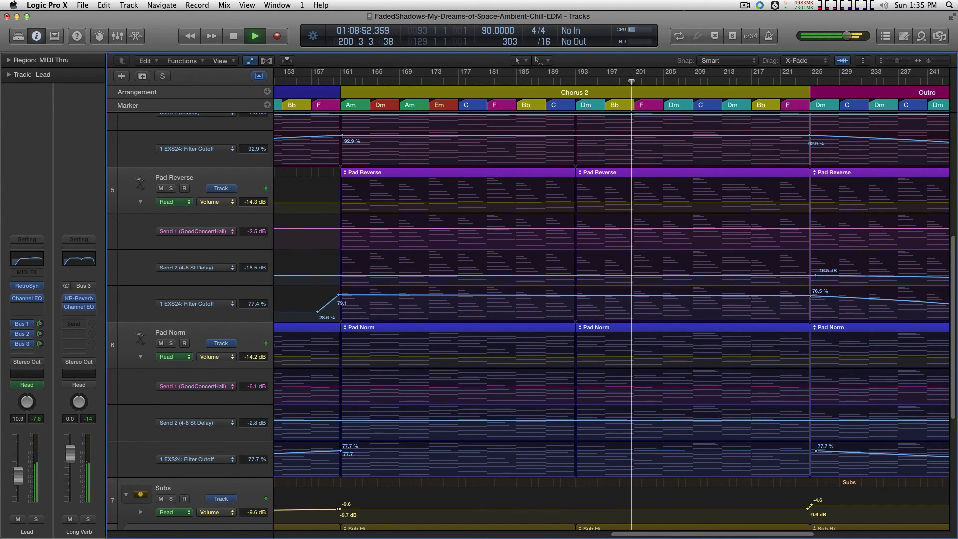
scroll(611, 319, up, 7)
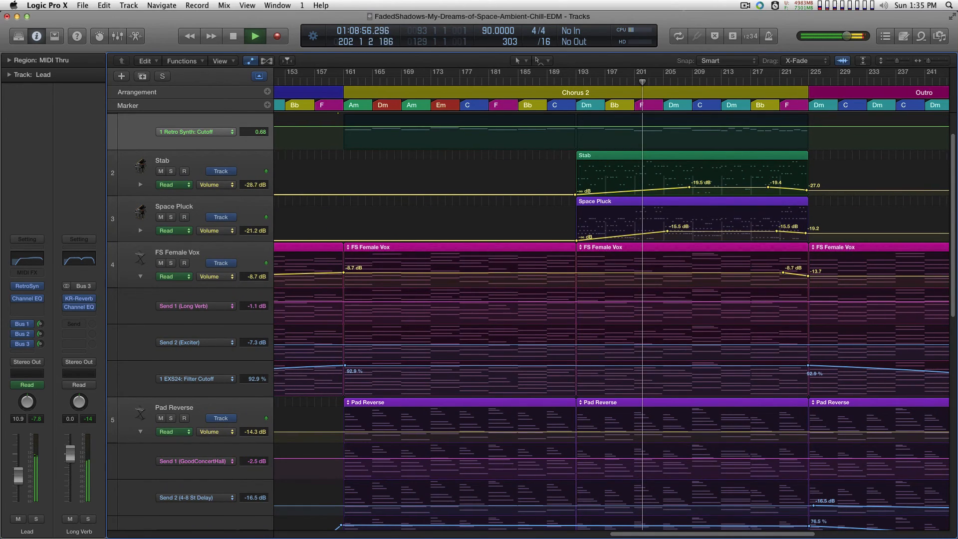
scroll(611, 319, right, 3)
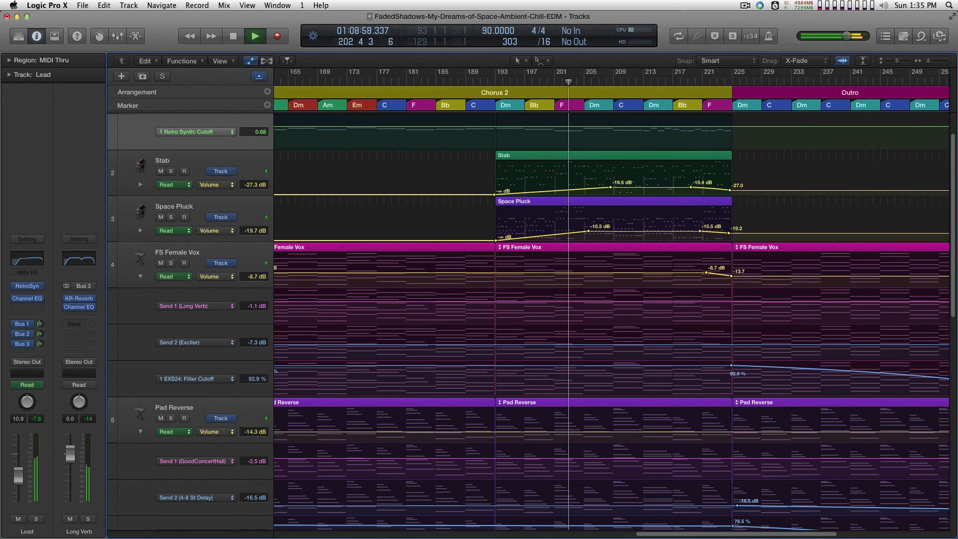
scroll(611, 319, right, 3)
scroll(611, 319, up, 1)
scroll(611, 319, down, 1)
Raise the Subs volume automation to -7.4 dB from bar 193 through the second half of Chorus 2
scroll(611, 319, down, 10)
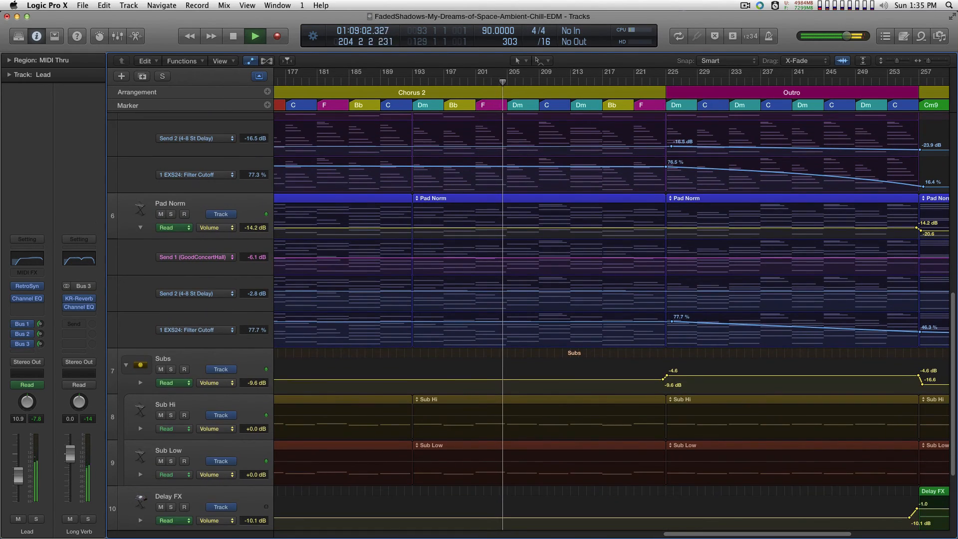
scroll(611, 320, down, 2)
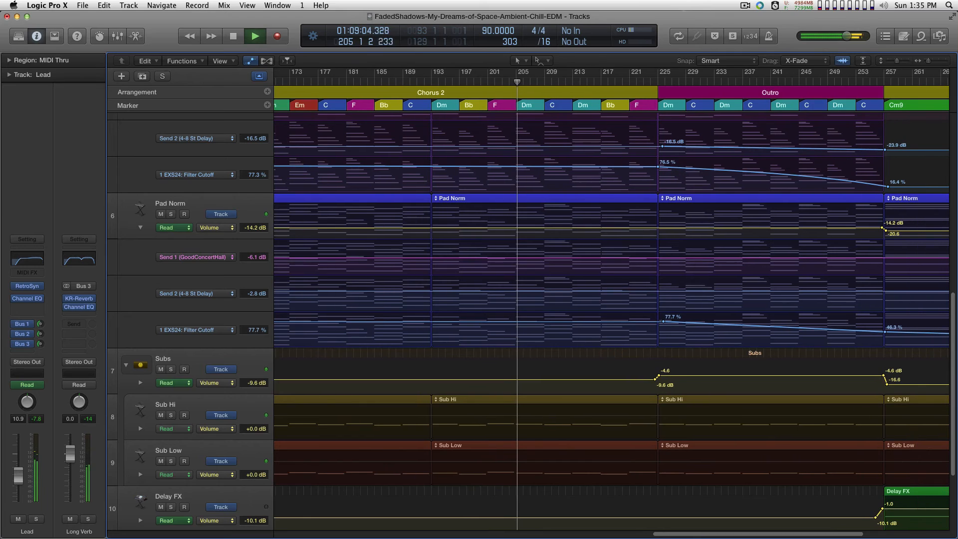
scroll(611, 319, left, 3)
click(529, 379)
click(524, 379)
drag(529, 379, 530, 377)
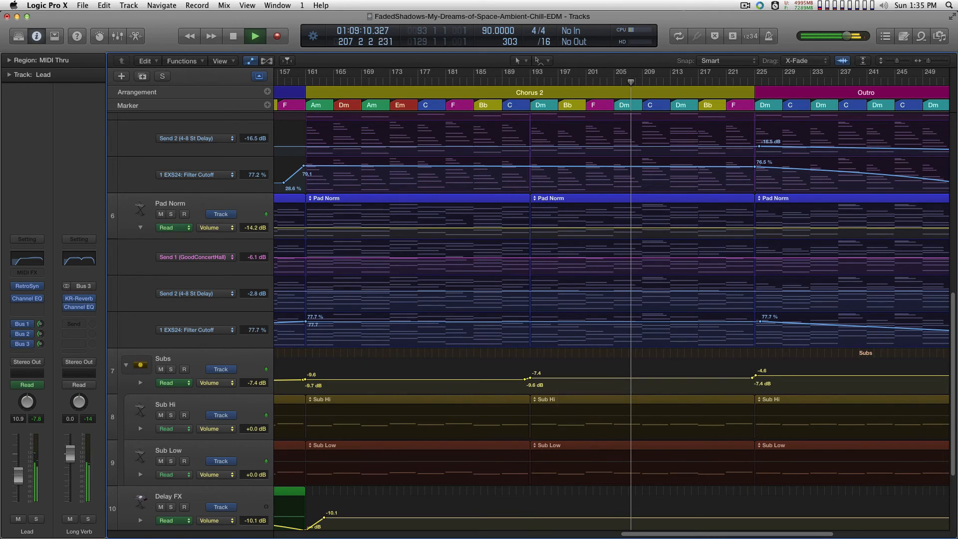
Raise the Subs volume in the first half of Chorus 2 to -7.4 dB and delete the redundant automation points around bar 193
scroll(611, 319, down, 5)
scroll(611, 319, left, 1)
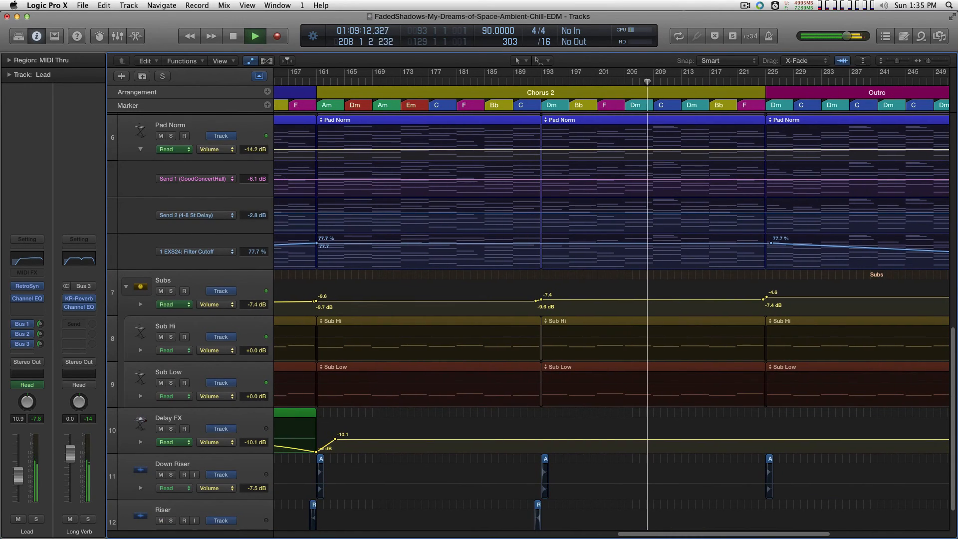
click(430, 301)
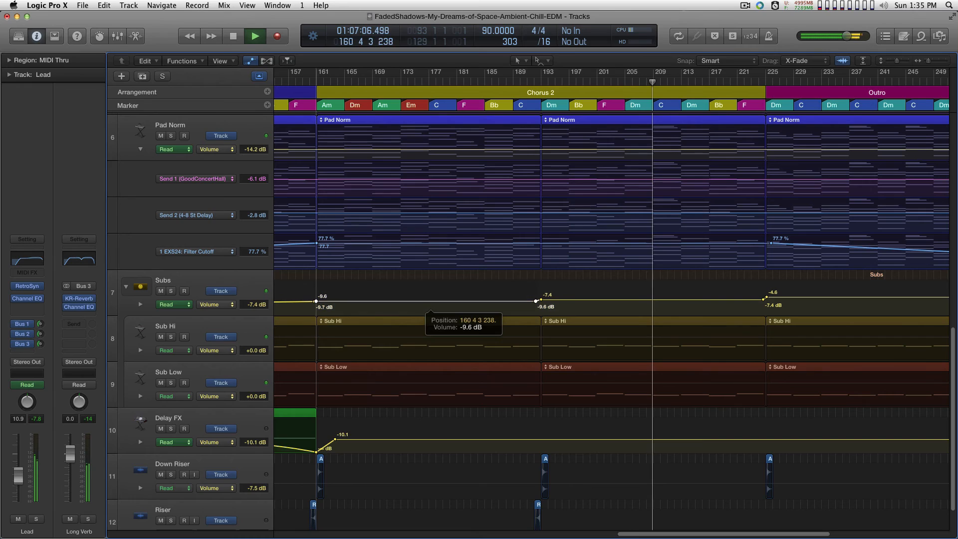
drag(430, 301, 430, 300)
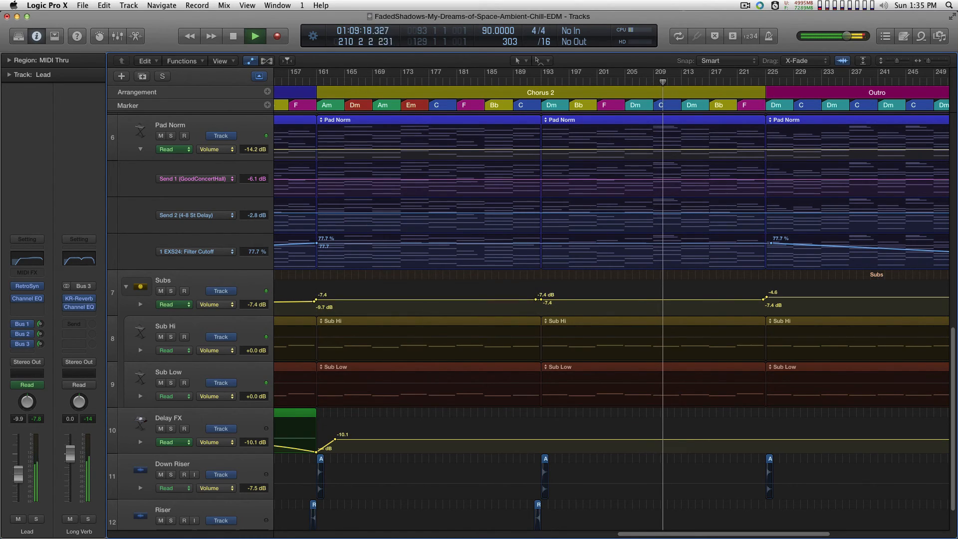
drag(496, 290, 545, 303)
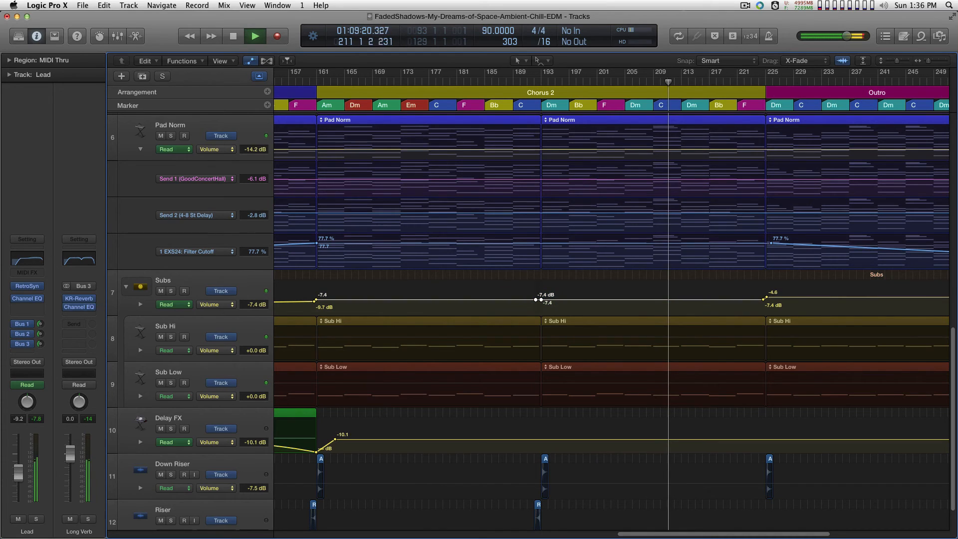
key(Delete)
Raise the volume plateaus in late Chorus 2 to about -14.2 dB for Stab and -10.6 dB for Space Pluck
scroll(611, 320, right, 5)
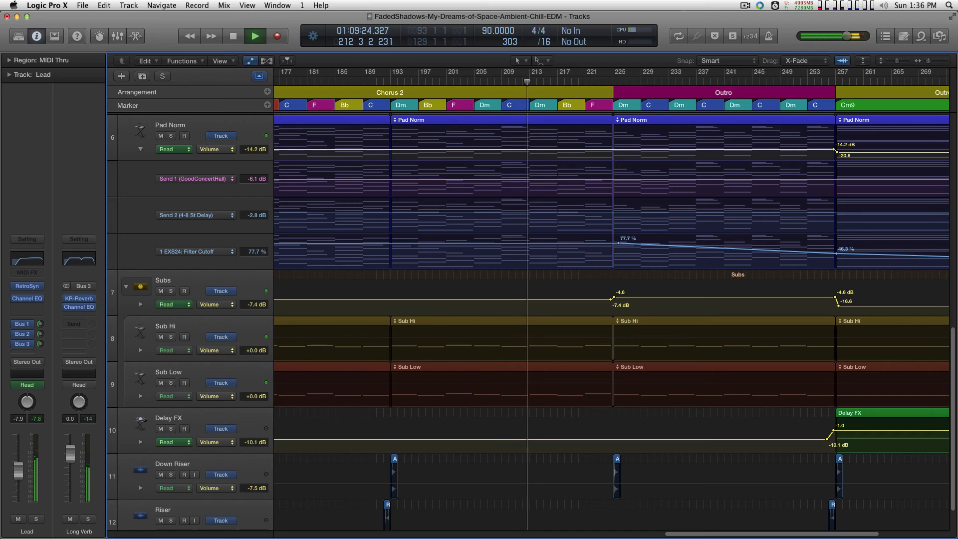
scroll(611, 319, up, 5)
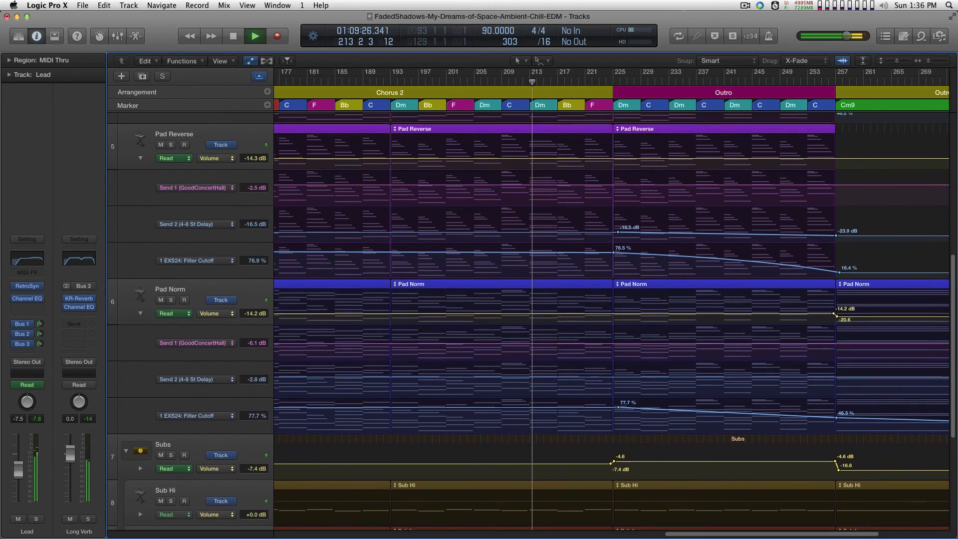
scroll(611, 319, up, 7)
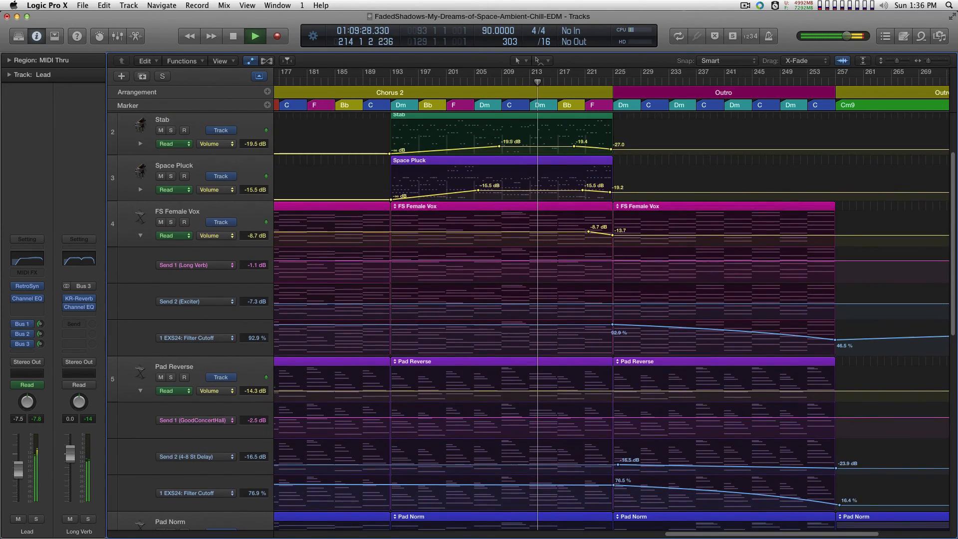
scroll(611, 320, up, 2)
scroll(611, 320, up, 2)
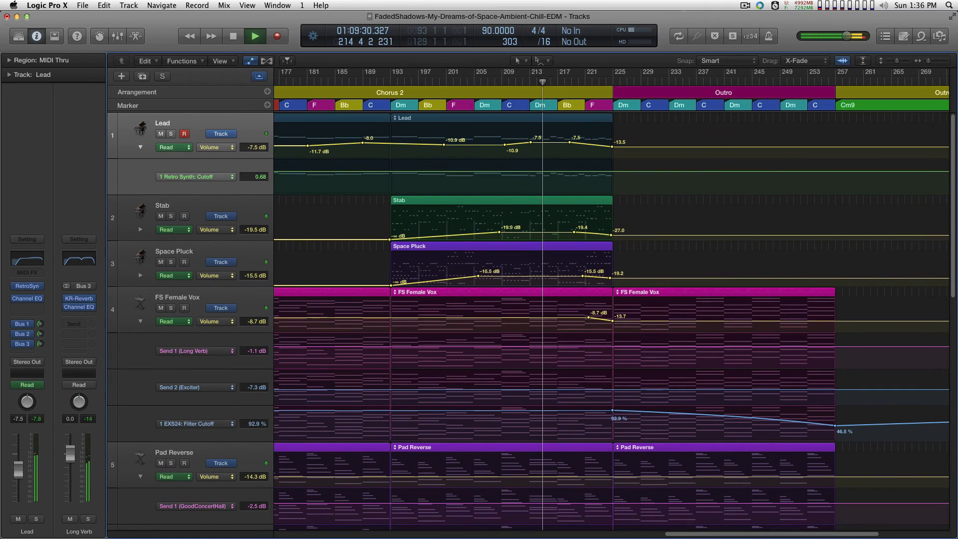
drag(539, 232, 539, 229)
drag(540, 276, 540, 273)
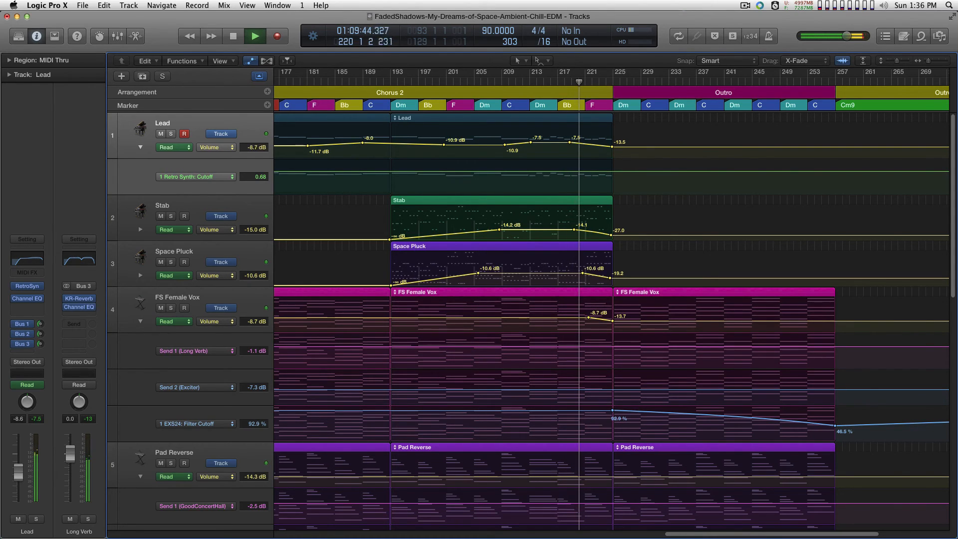
Curve the Stab and Space Pluck volume fade-ins upward and move the starts of their fade-outs closer to the Outro
drag(430, 280, 430, 276)
drag(452, 234, 452, 231)
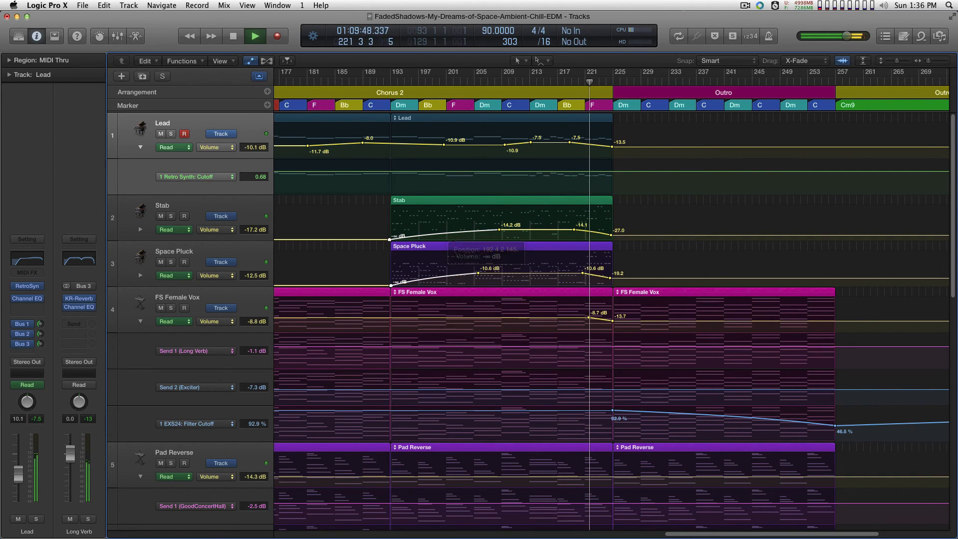
drag(574, 230, 597, 229)
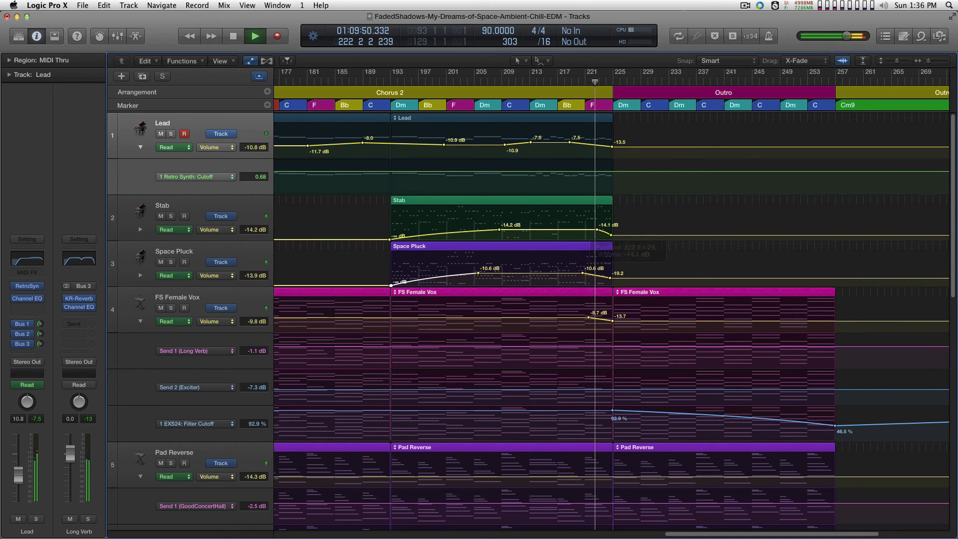
mouse_move(599, 275)
mouse_down()
mouse_move(578, 272)
mouse_move(591, 272)
mouse_up()
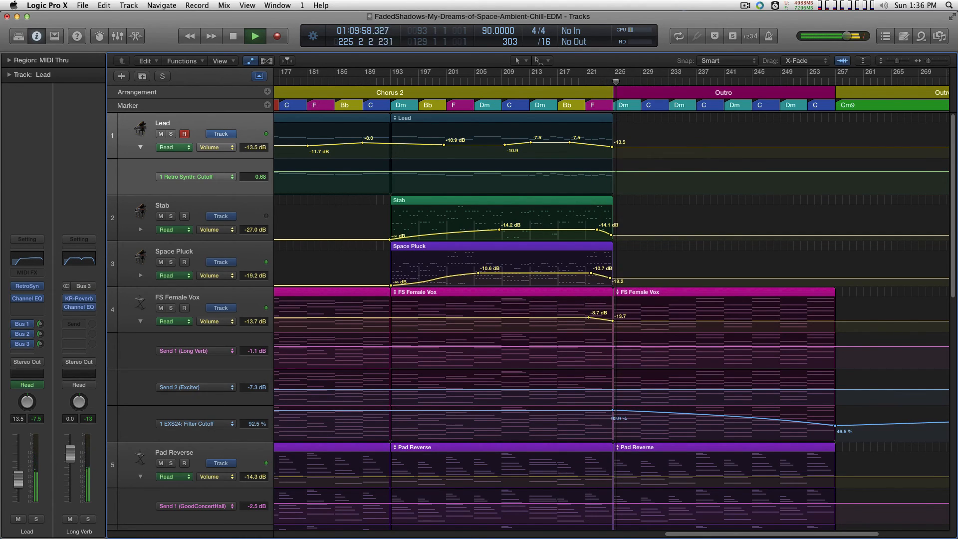
Curve Pad Norm's Filter Cutoff through the Outro down to 36.8 % and align its 77.7 % point with the Outro's start
scroll(46, 369, down, 5)
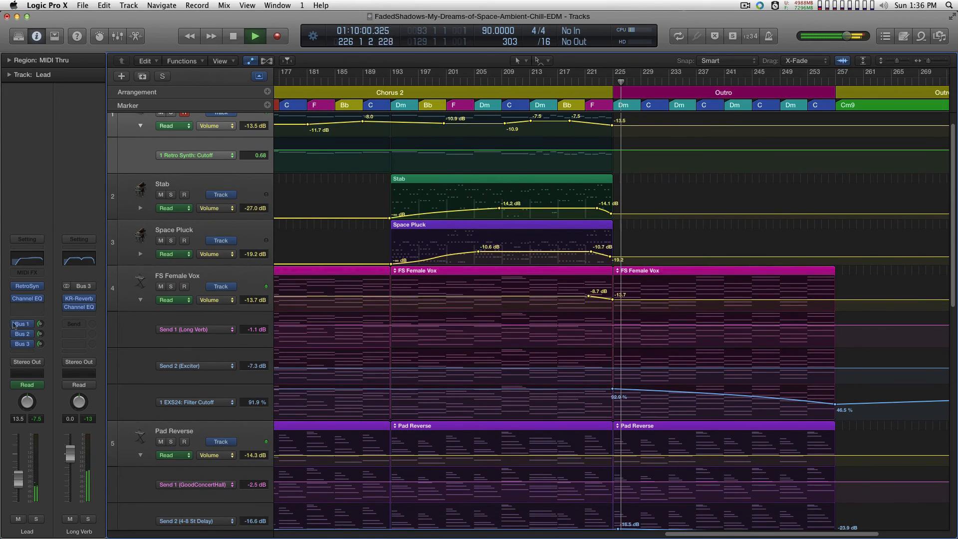
scroll(46, 369, down, 3)
scroll(46, 367, up, 3)
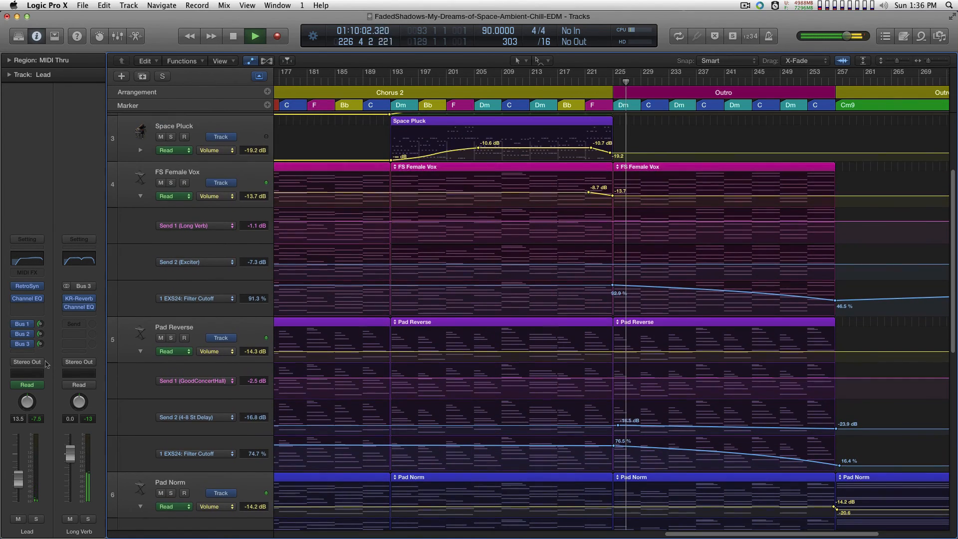
scroll(46, 364, down, 7)
scroll(46, 364, down, 2)
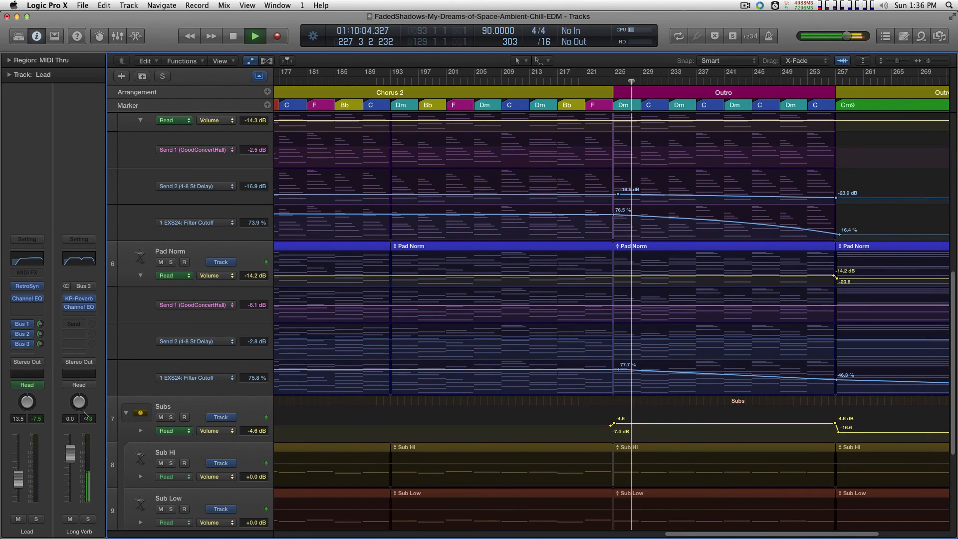
click(723, 375)
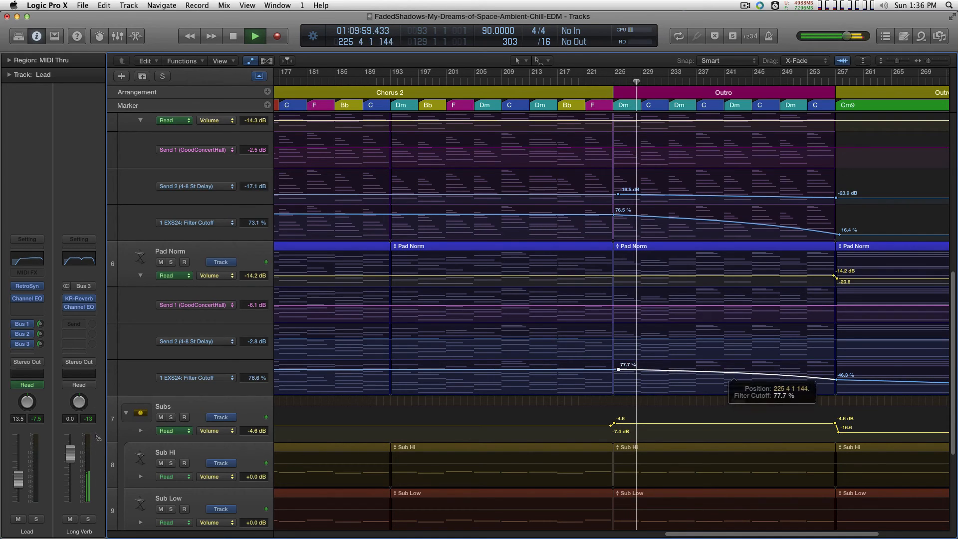
drag(836, 379, 836, 382)
drag(618, 369, 614, 369)
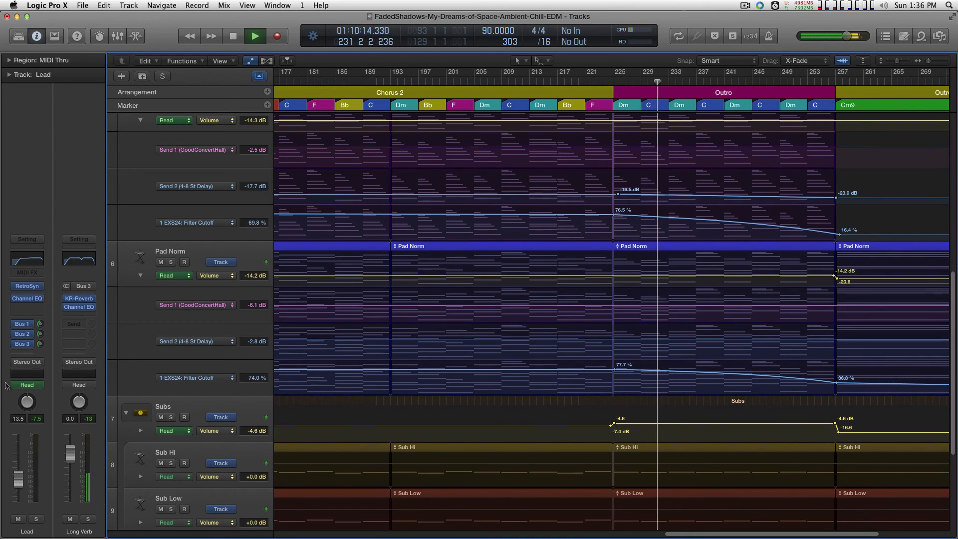
Remove the Send 2 (4-8 St Delay) fade-out point at the Outro's end on Pad Reverse and select its -16.5 dB point
scroll(4, 391, up, 1)
scroll(3, 390, up, 5)
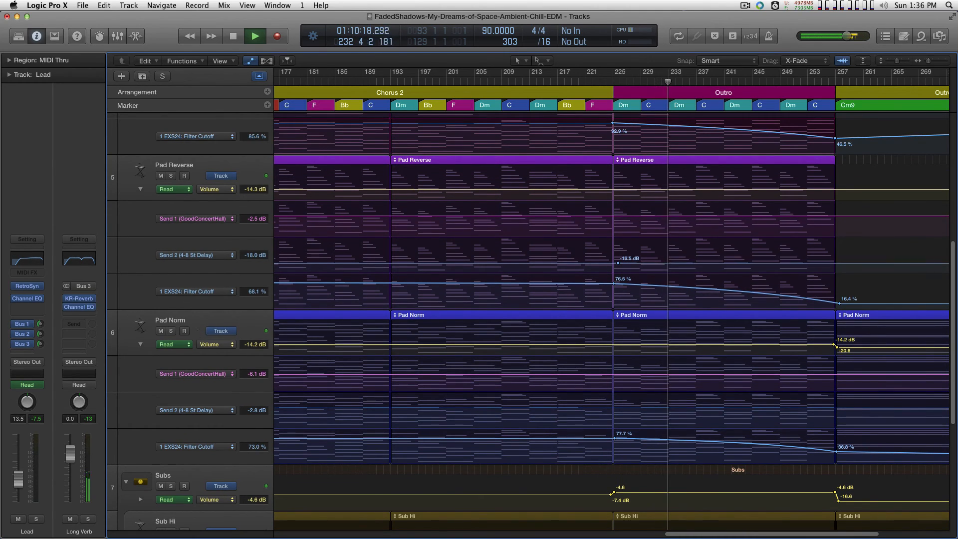
click(613, 263)
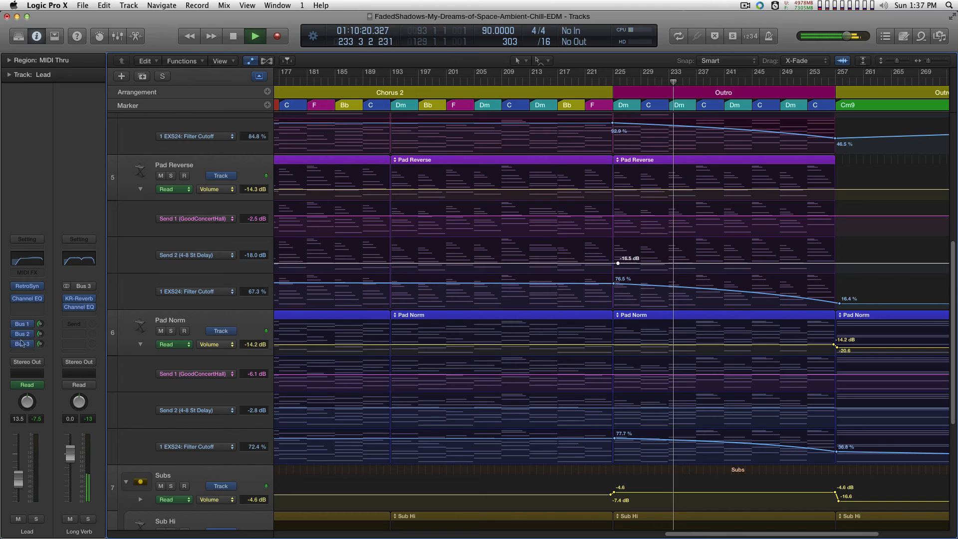
Raise the Subs volume automation across the Outro to -3.4 dB
scroll(612, 263, left, 8)
key(super+Left)
key(super+Left)
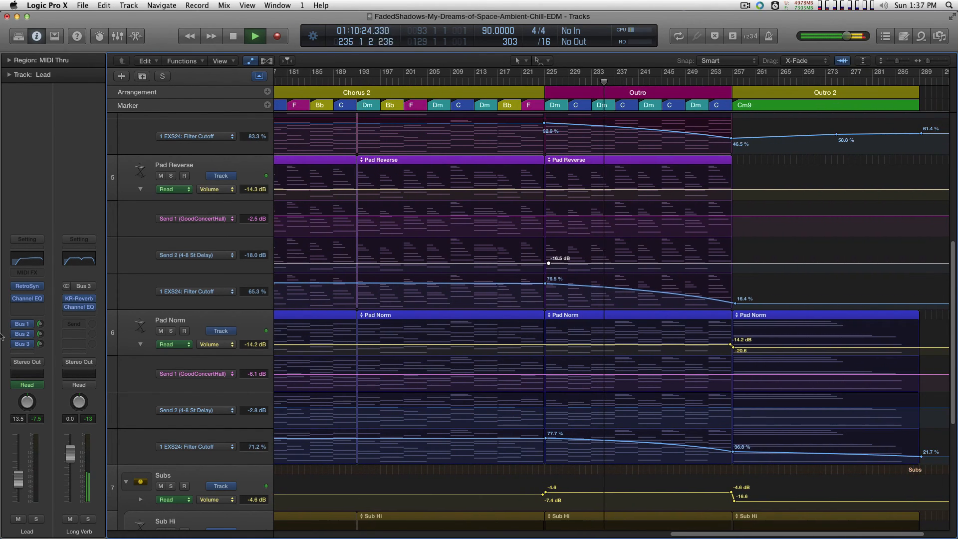
scroll(610, 319, down, 5)
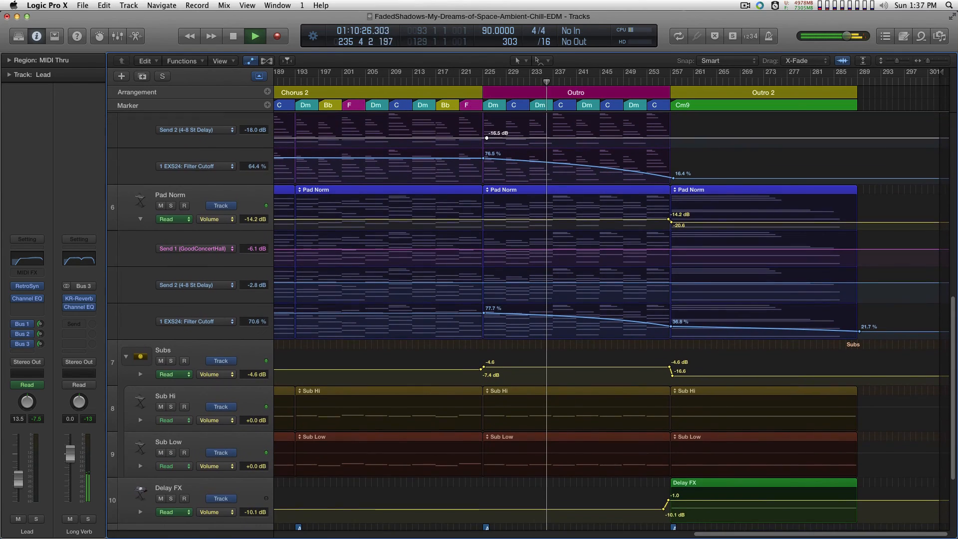
scroll(611, 320, down, 1)
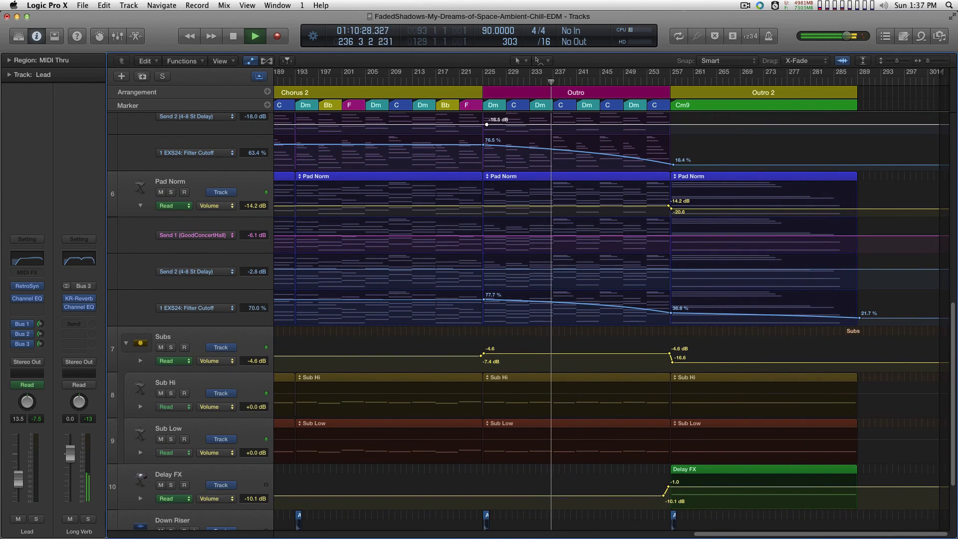
drag(598, 353, 599, 352)
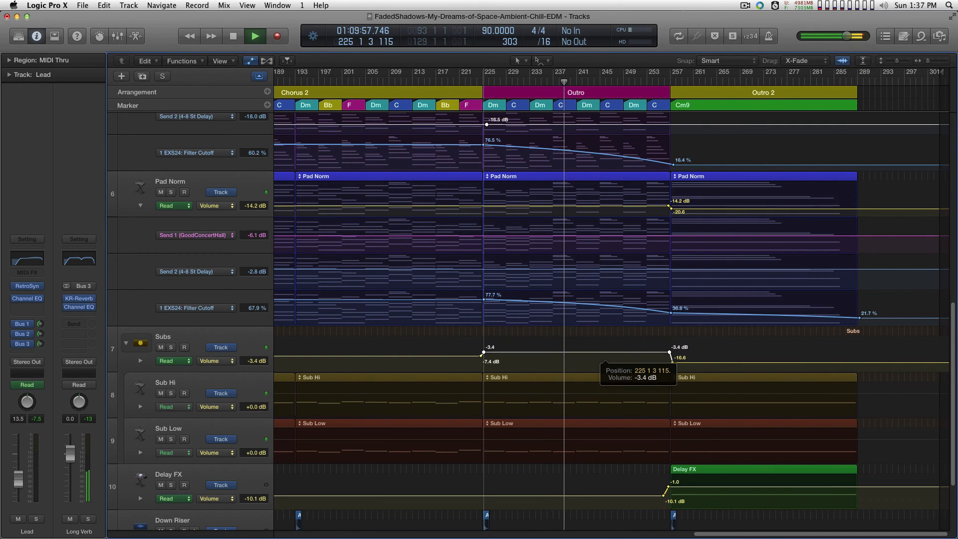
Review the FS Female Vox, Pad Reverse and Pad Norm automation through the Outro and Outro 2 during playback
scroll(598, 352, up, 10)
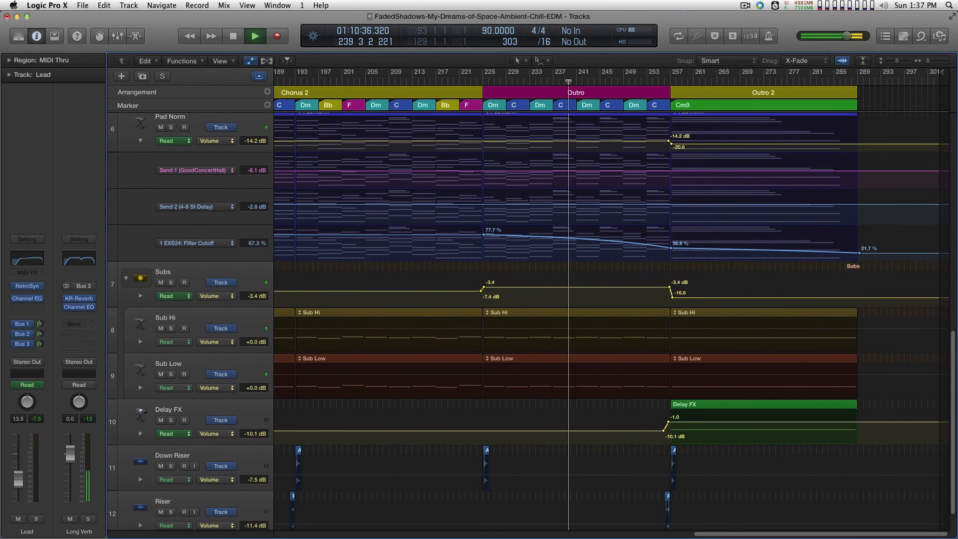
scroll(599, 352, up, 2)
key(super+Right)
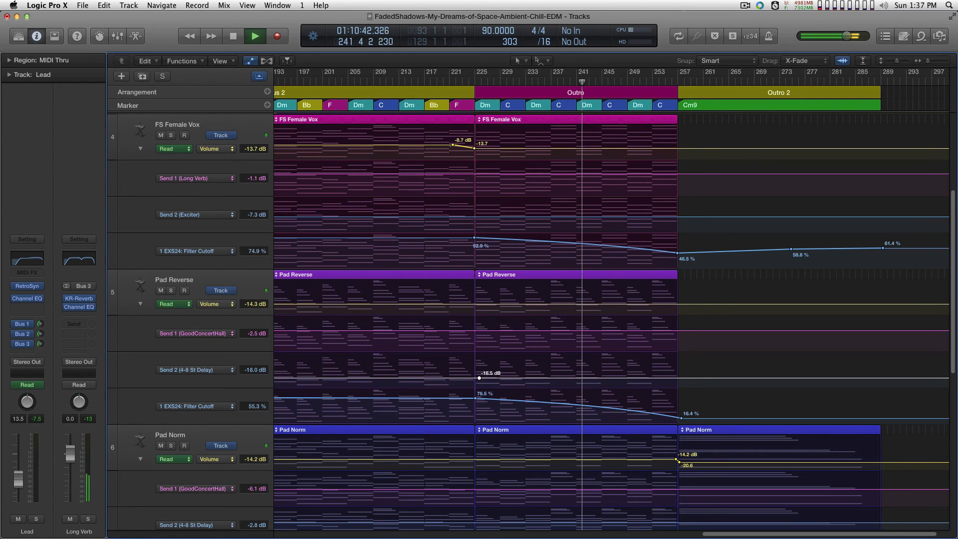
key(super+Right)
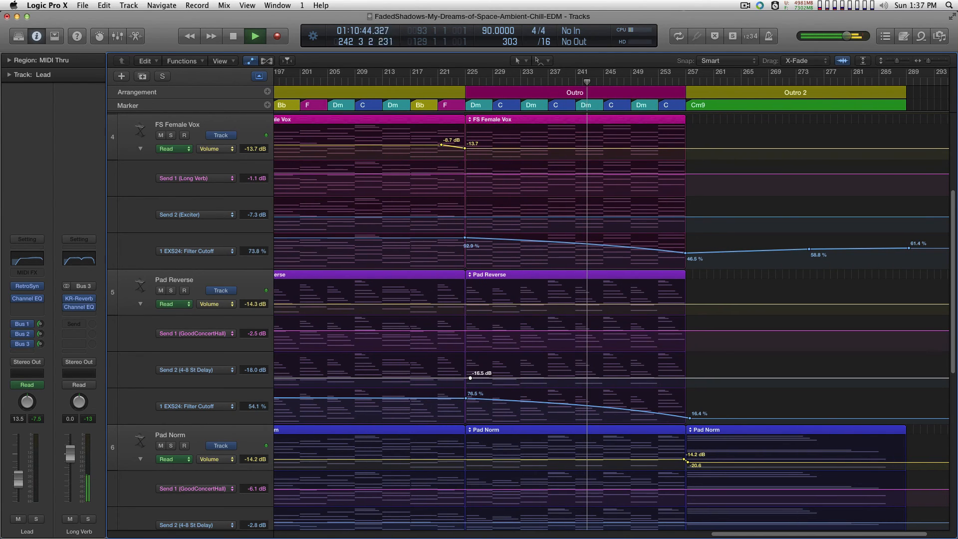
key(super+Right)
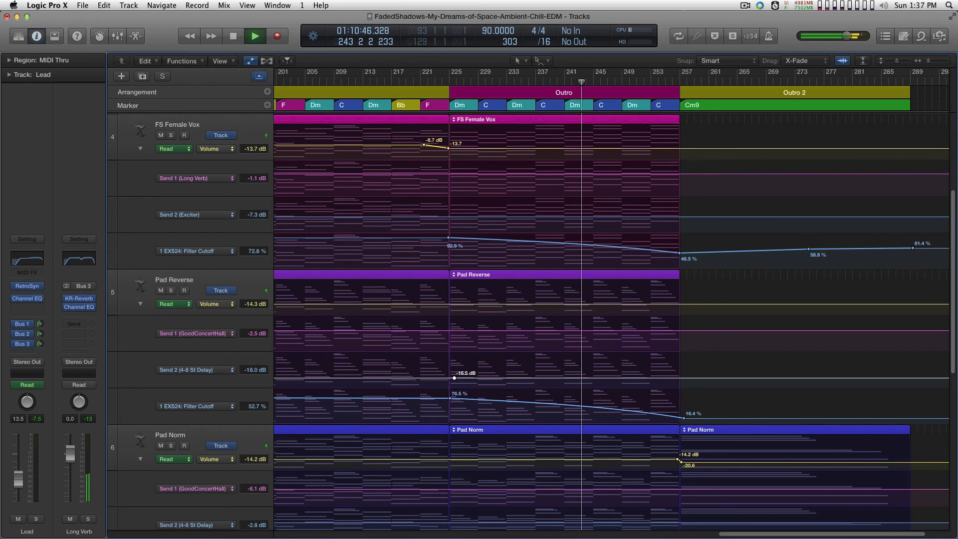
scroll(611, 299, right, 6)
scroll(611, 299, down, 3)
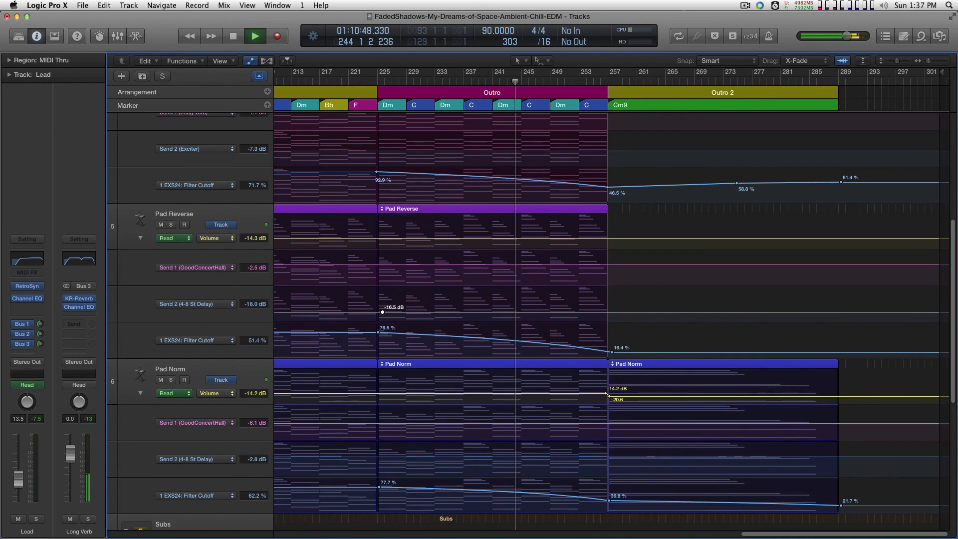
Add Volume points to Down Riser shortly before the Outro's end, dropping the level from -7.5 dB to -12.8 dB
scroll(611, 319, down, 1)
key(super+Right)
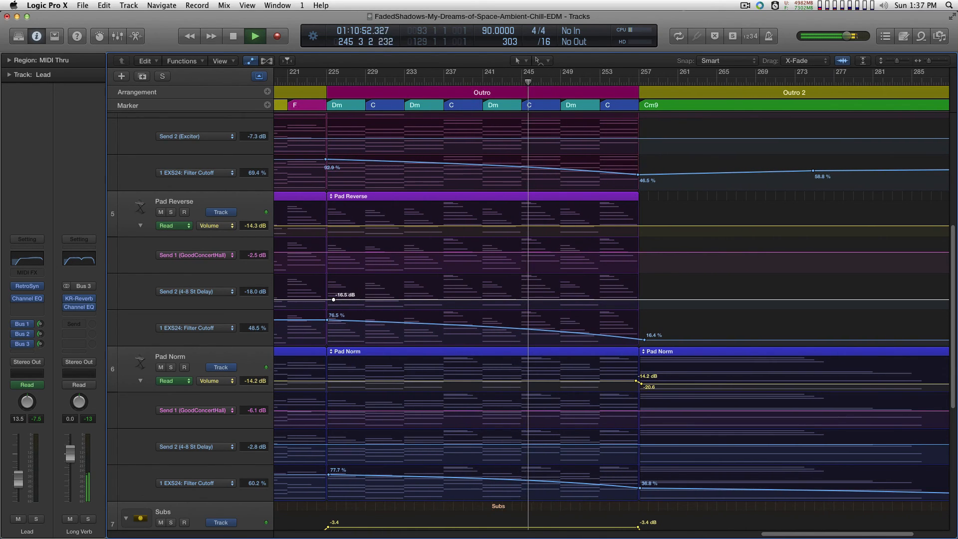
key(super+Right)
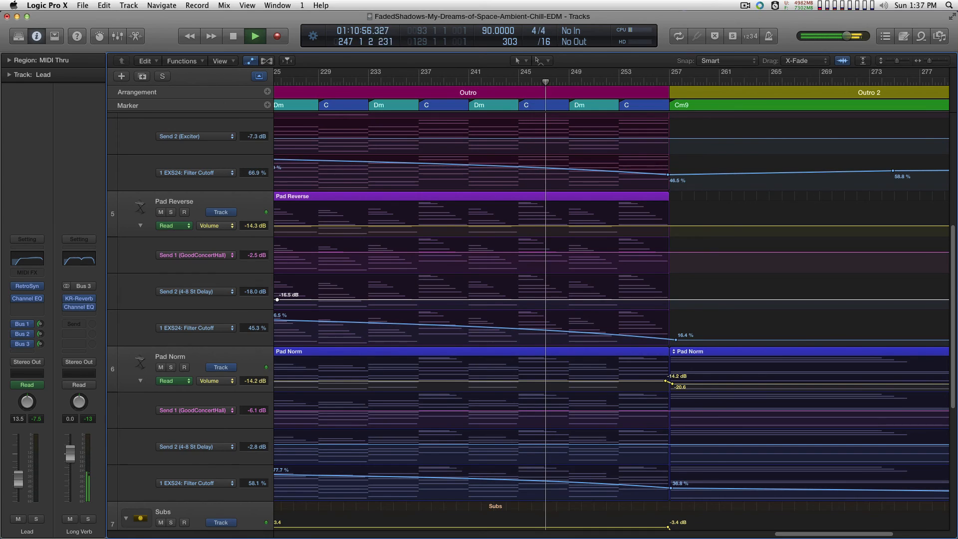
key(super+Right)
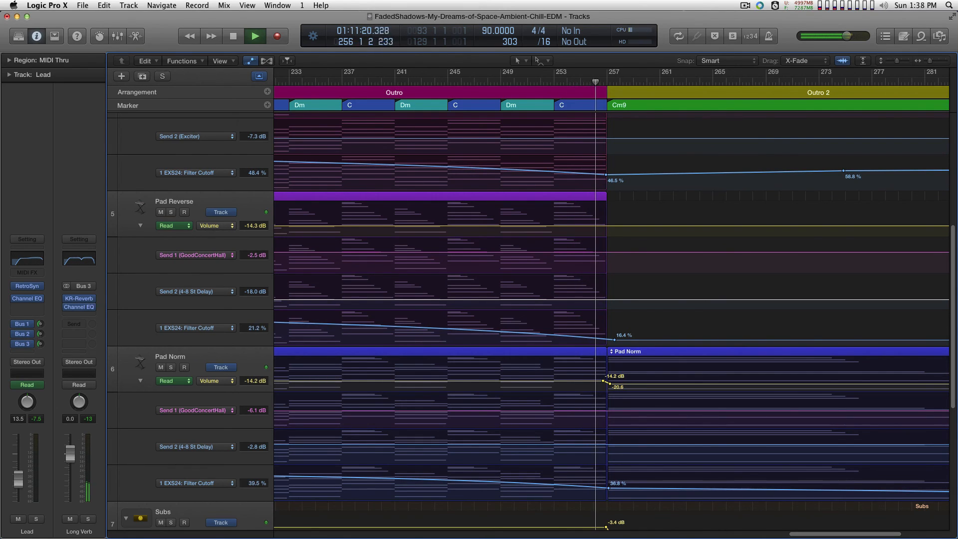
scroll(528, 321, down, 8)
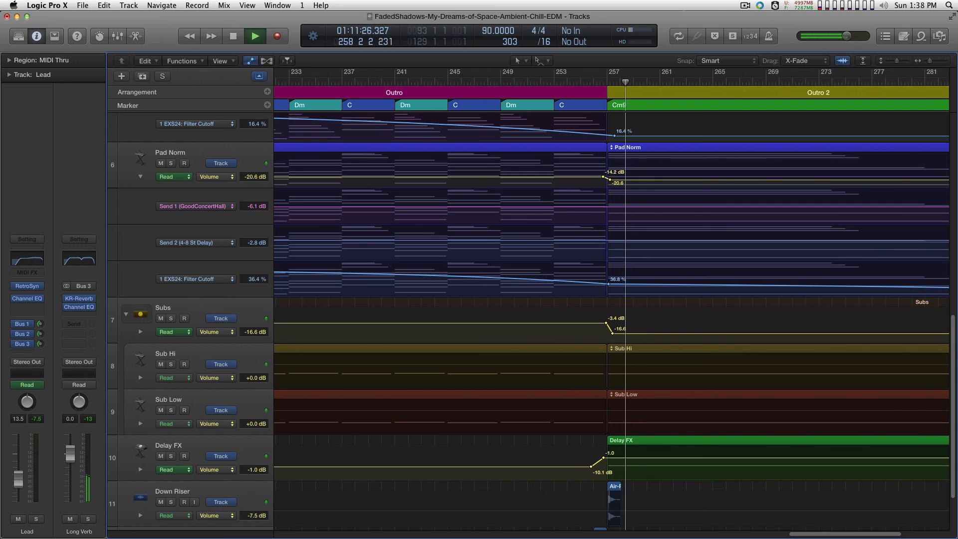
scroll(611, 319, down, 3)
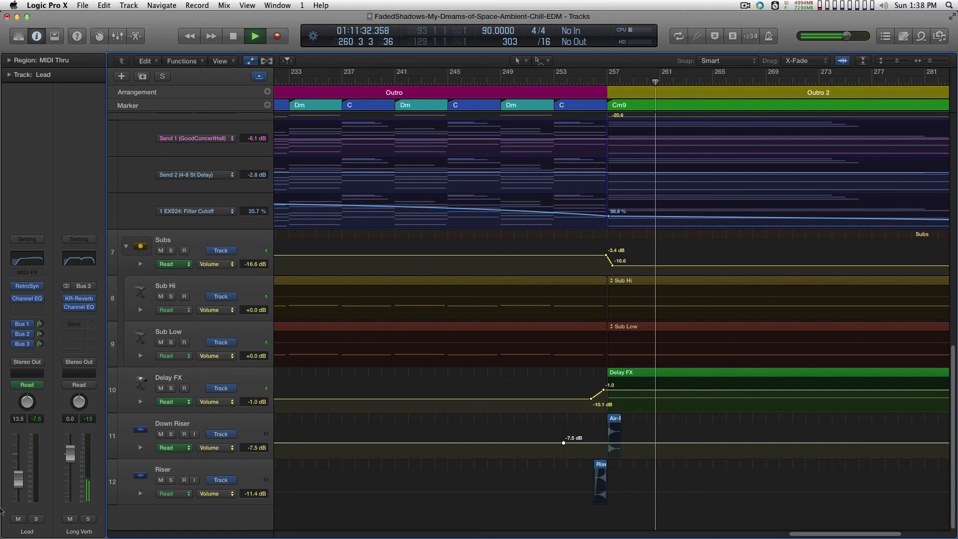
mouse_move(636, 445)
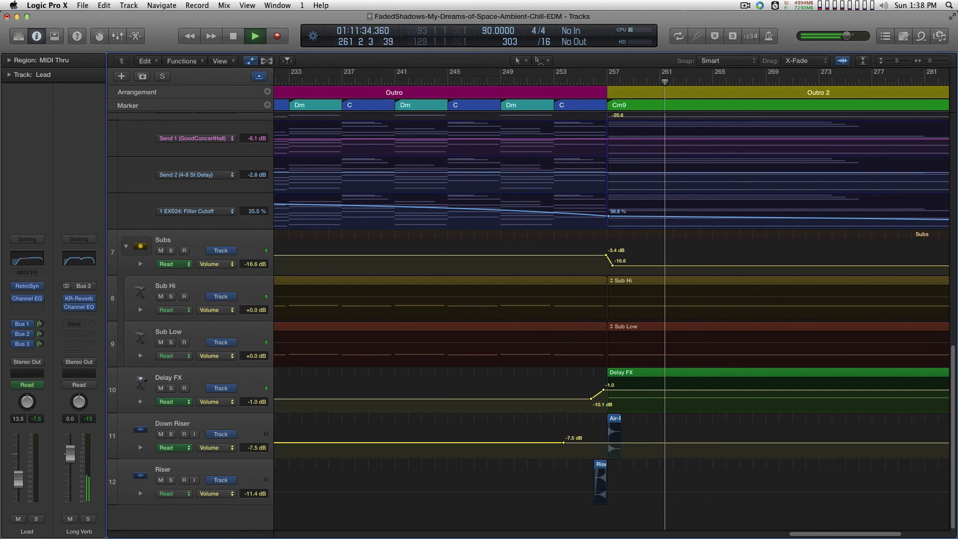
click(582, 445)
drag(582, 445, 582, 446)
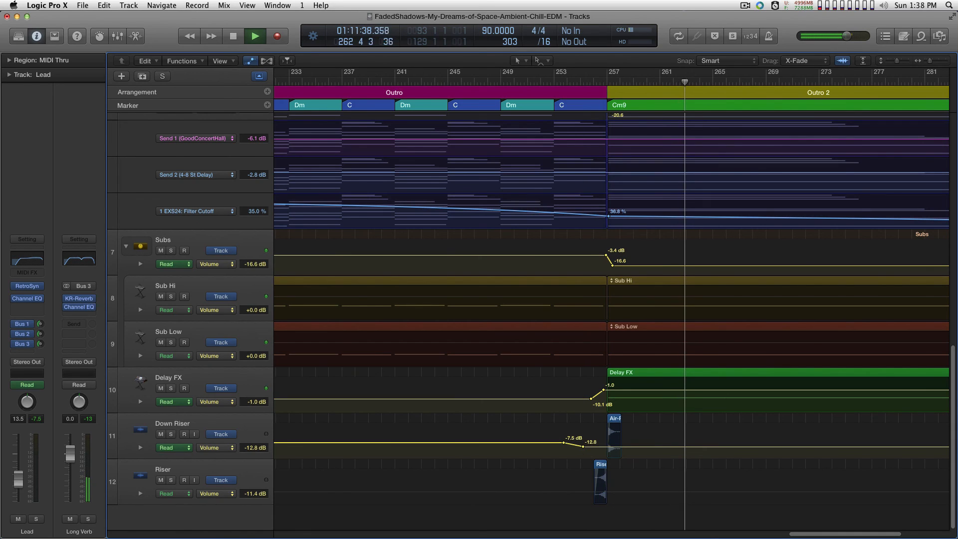
Add Volume points to Riser ahead of its region in the Outro, dropping the level from -11.4 dB to -17.5 dB
click(551, 491)
click(551, 491)
click(534, 491)
drag(551, 491, 551, 495)
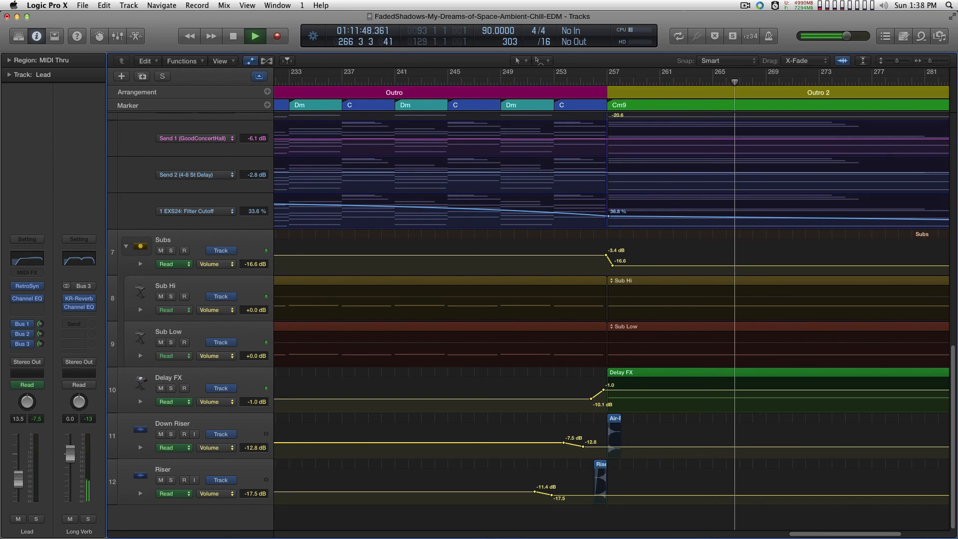
Shift the Subs volume drop slightly earlier so that its -16.6 dB point lands at the start of Outro 2
scroll(611, 319, right, 3)
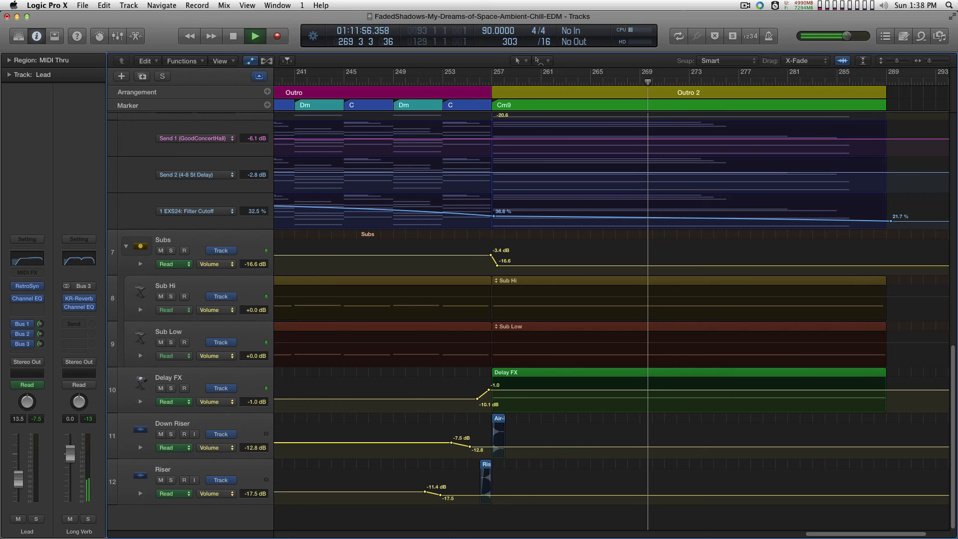
mouse_move(491, 255)
mouse_down()
mouse_move(479, 255)
mouse_move(491, 265)
mouse_up()
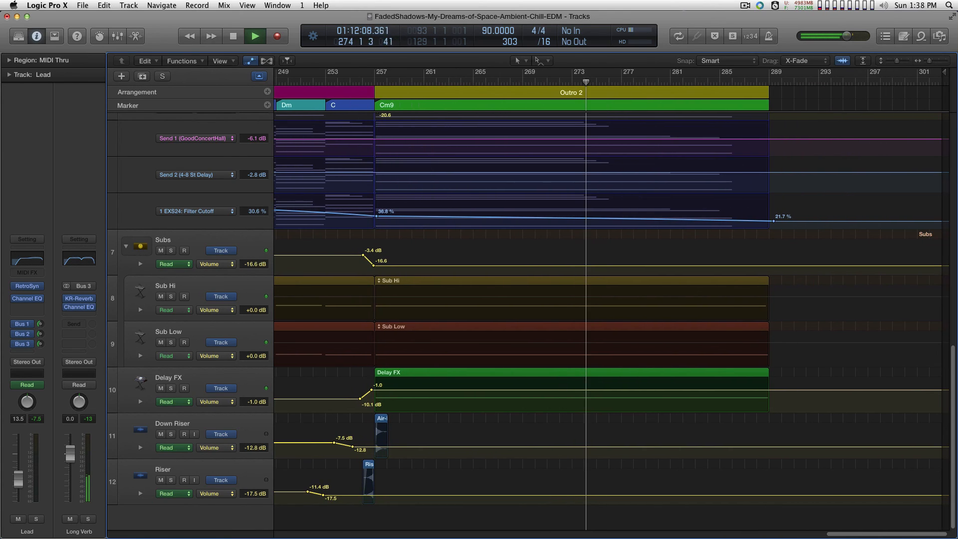
Fade Pad Norm's Volume automation in the second half of Outro 2 from -20.6 dB down to -∞ dB
scroll(611, 319, up, 5)
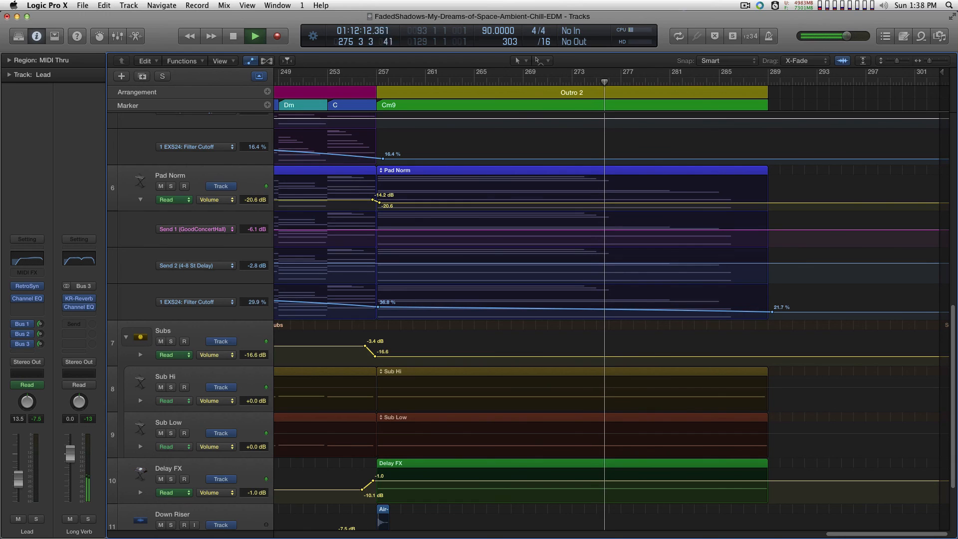
click(643, 203)
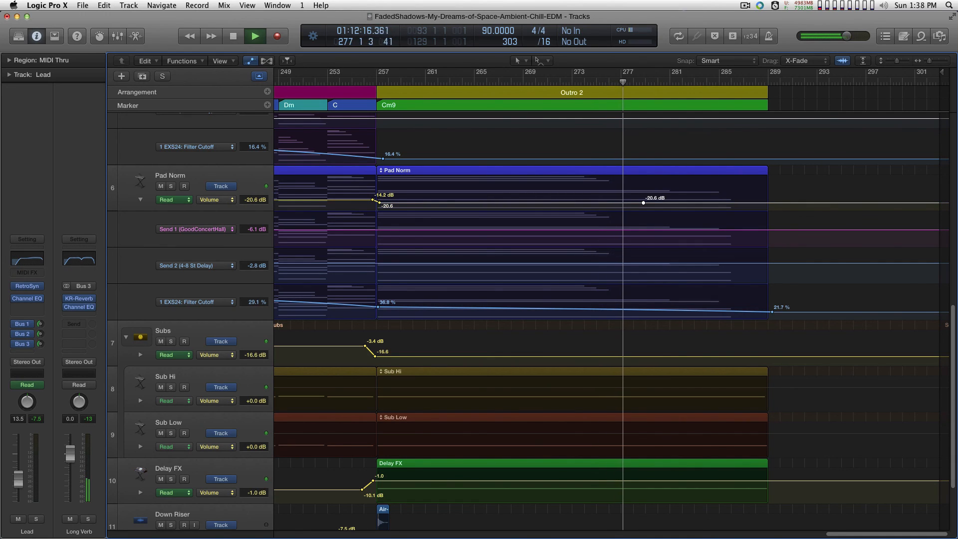
click(567, 202)
drag(642, 202, 643, 206)
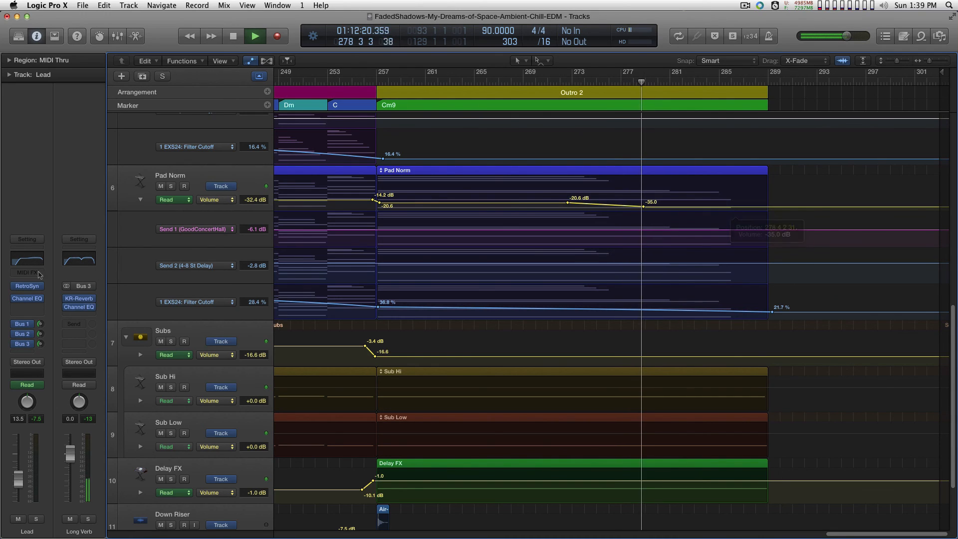
drag(643, 206, 716, 209)
drag(92, 283, 72, 294)
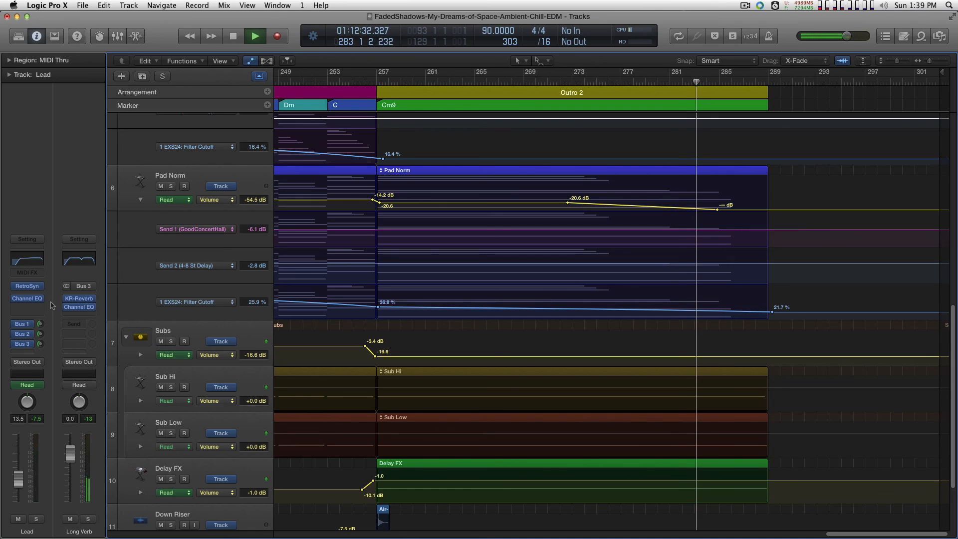